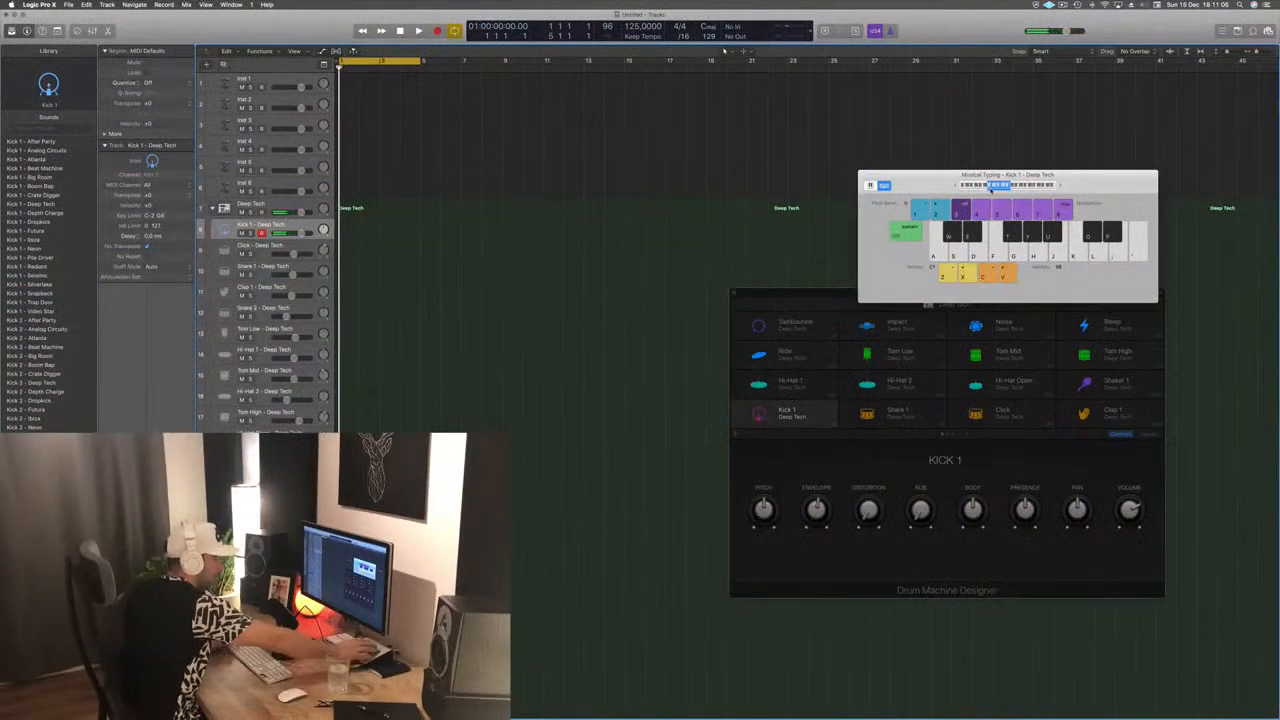
Record a one-bar kick pattern on the Kick 1 track by playing the kick sound with Musical Typing
key("a")
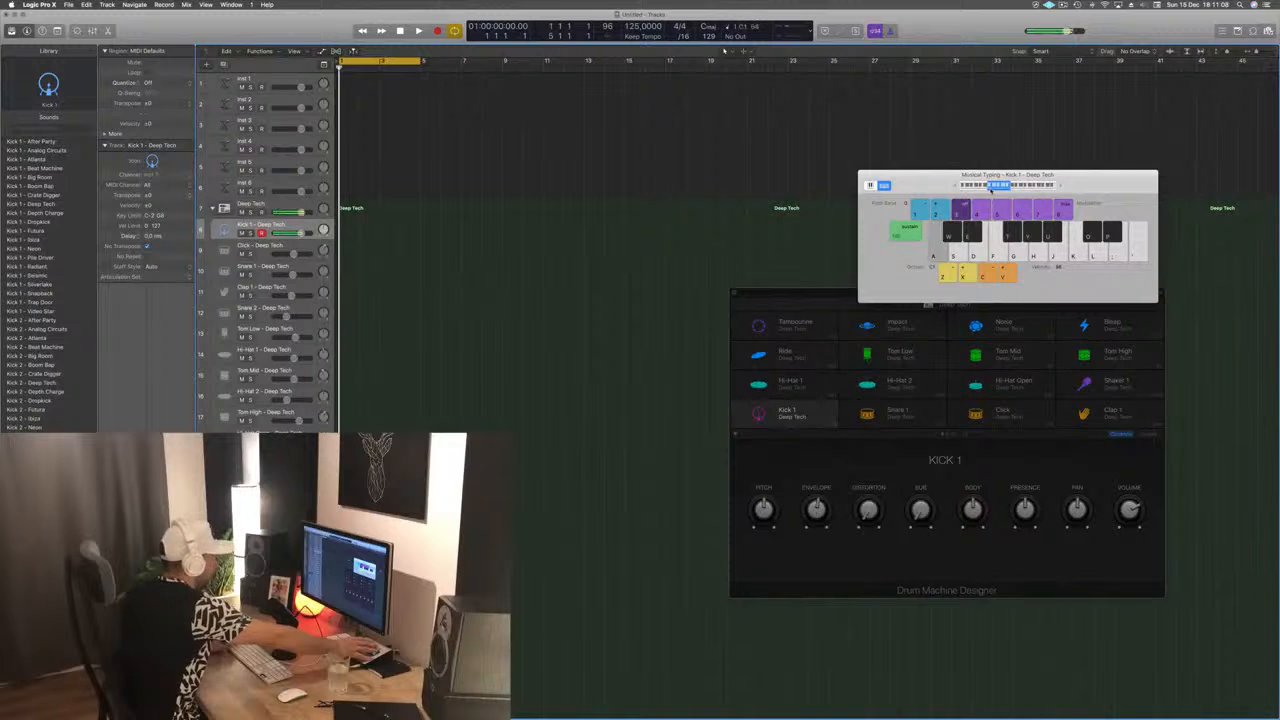
key("a")
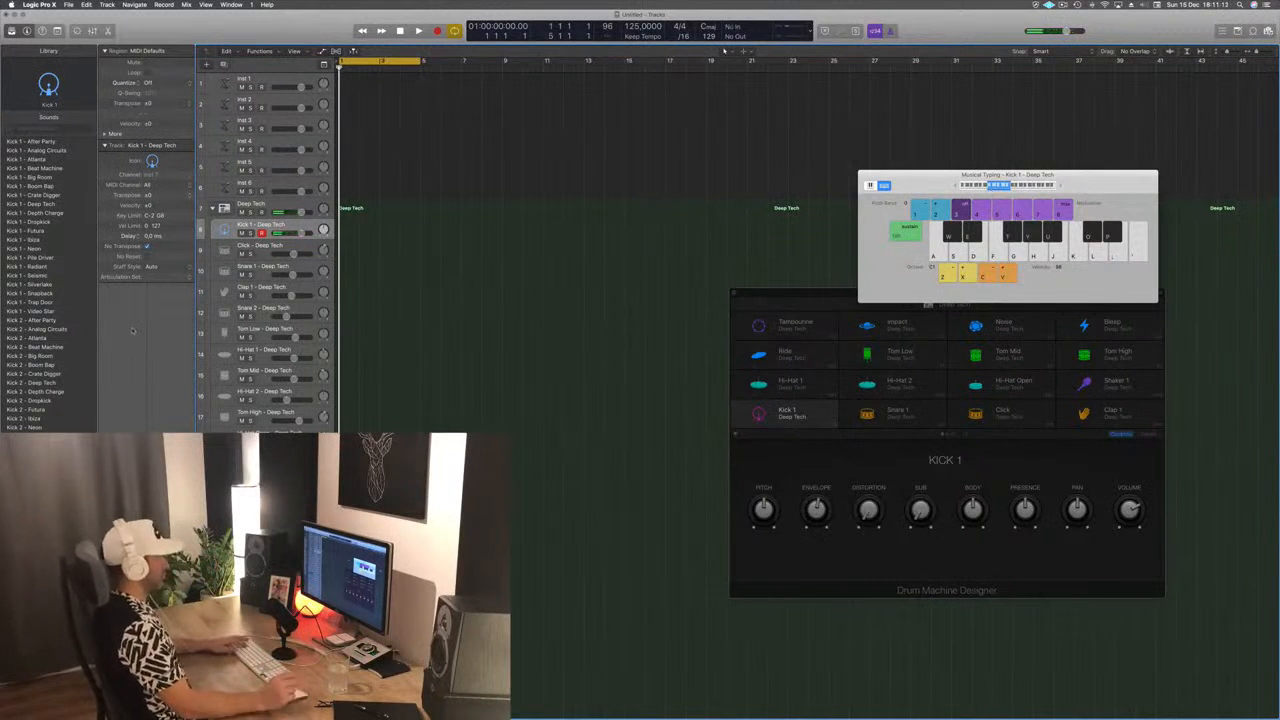
key("r")
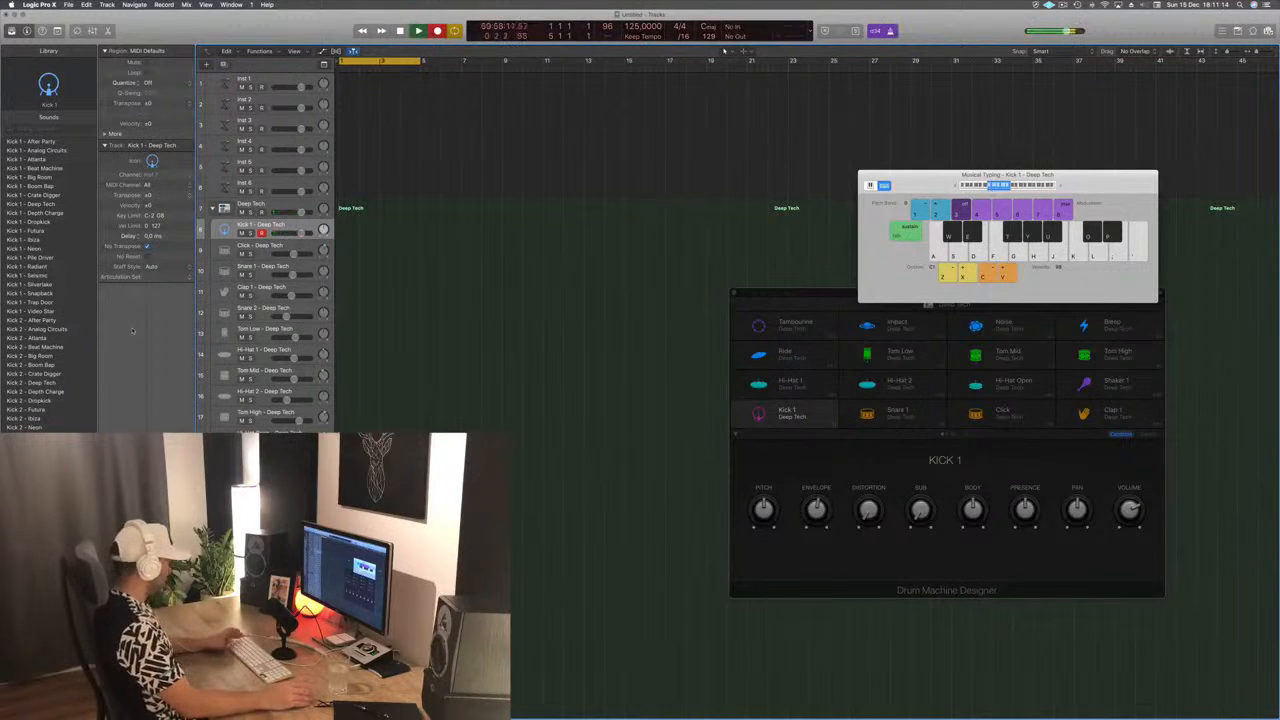
key("a")
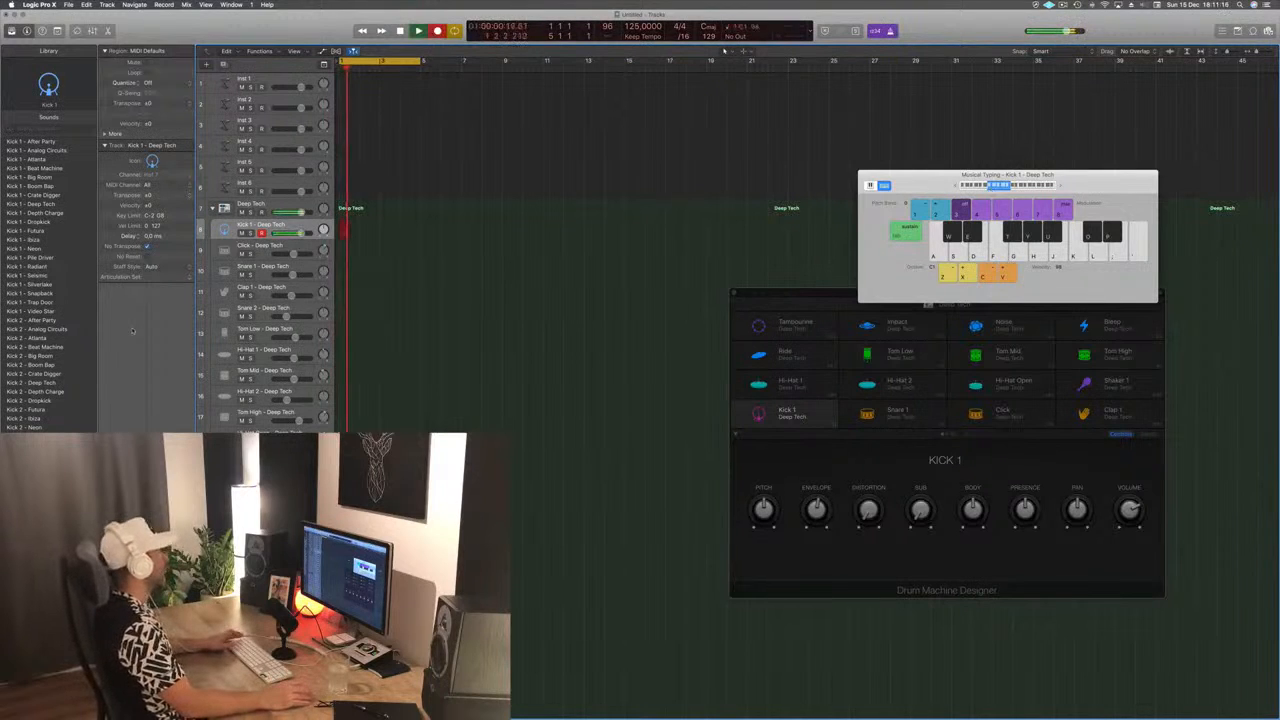
key("space")
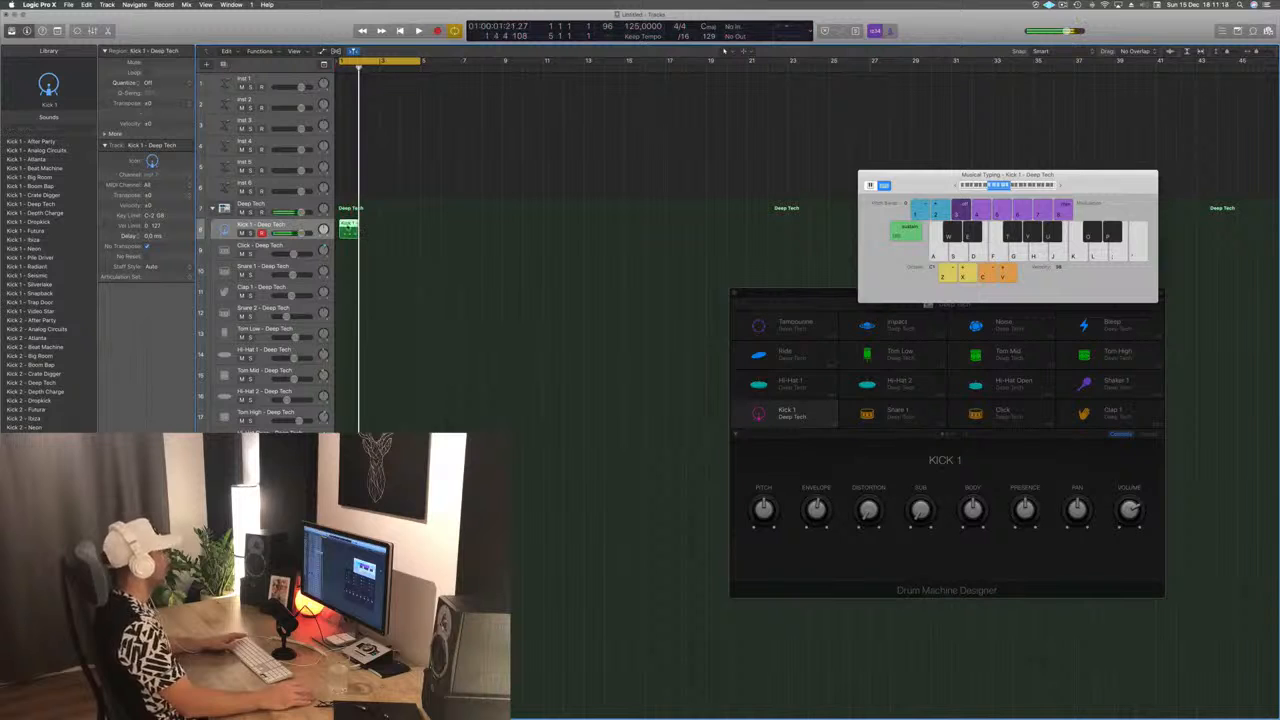
Show the recorded kick region in the Piano Roll, align all its notes to the grid and play it back
key("p")
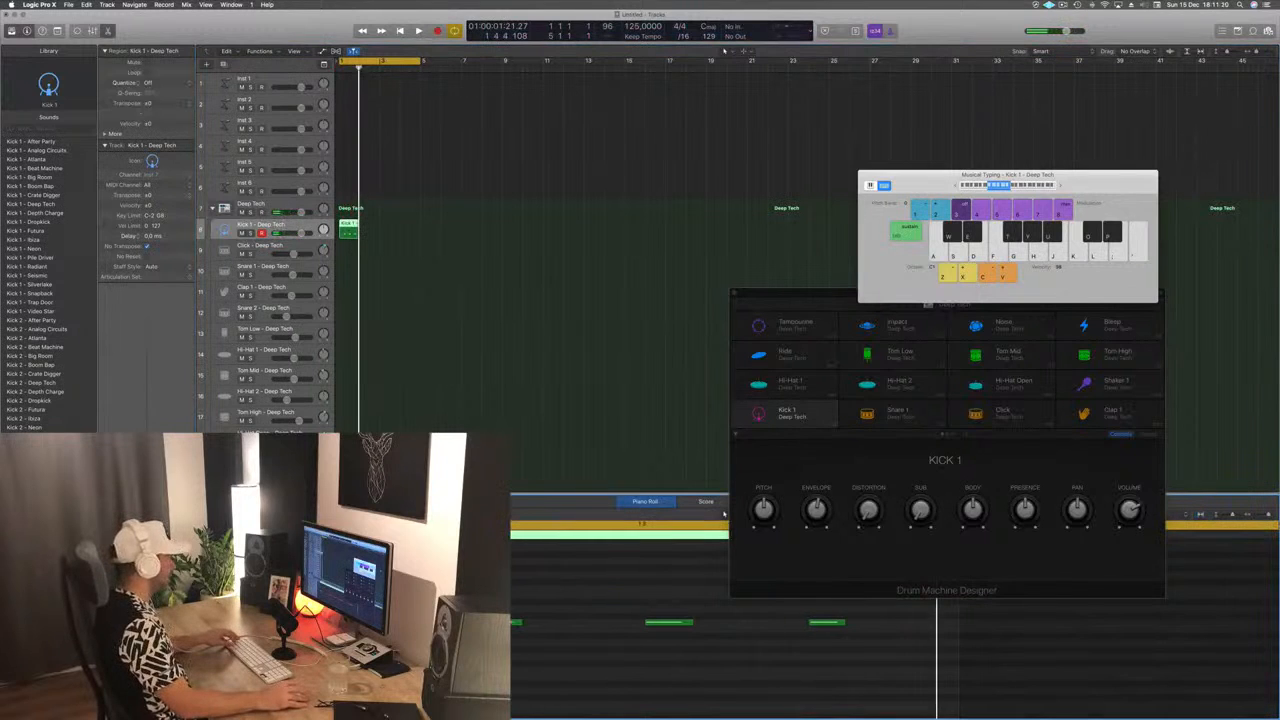
left_click_drag(512, 602, 874, 681)
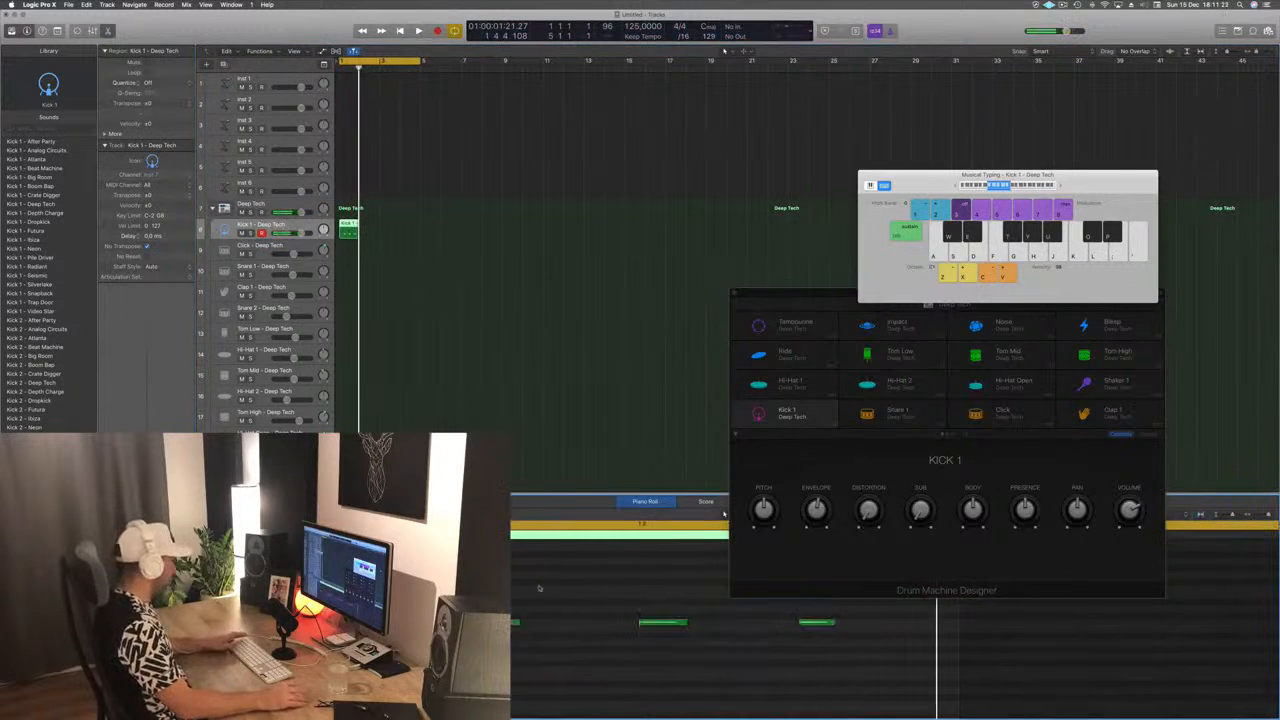
key("Return")
key("space")
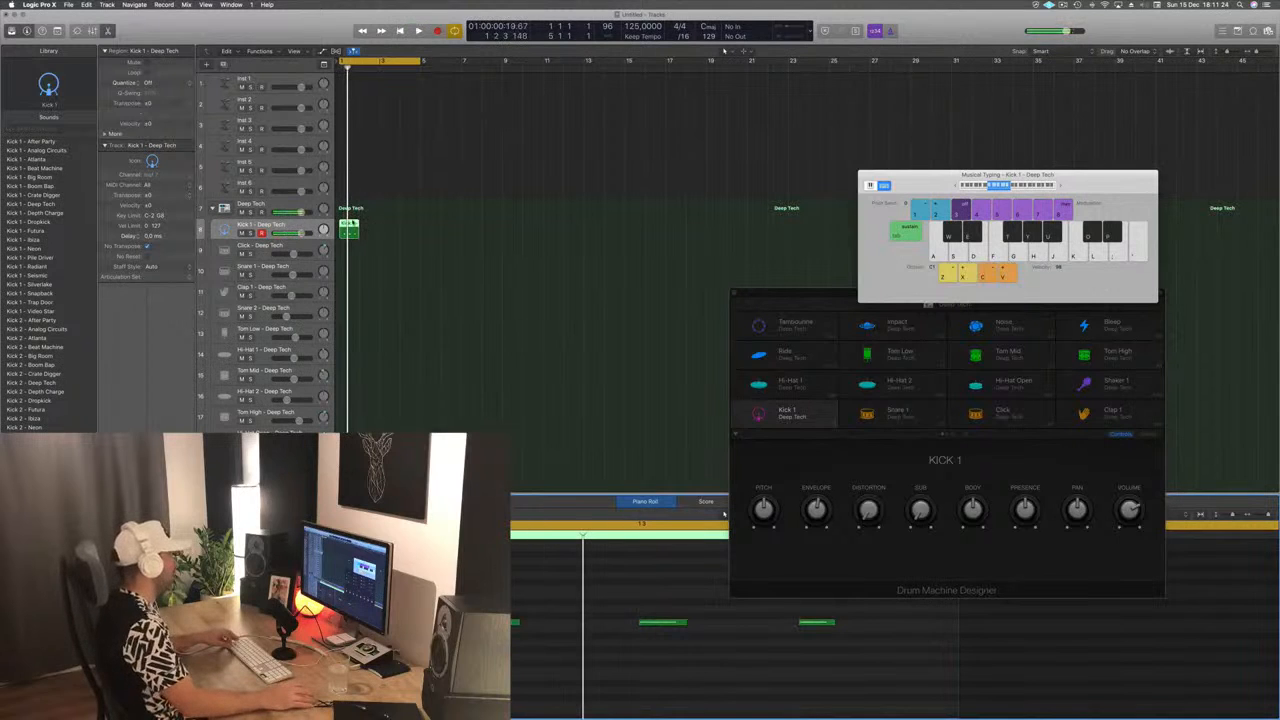
Duplicate the one-bar kick region along the Kick 1 track to fill bars 1 to 4 and audition the loop
left_click_drag(352, 223, 401, 233)
left_click(408, 137)
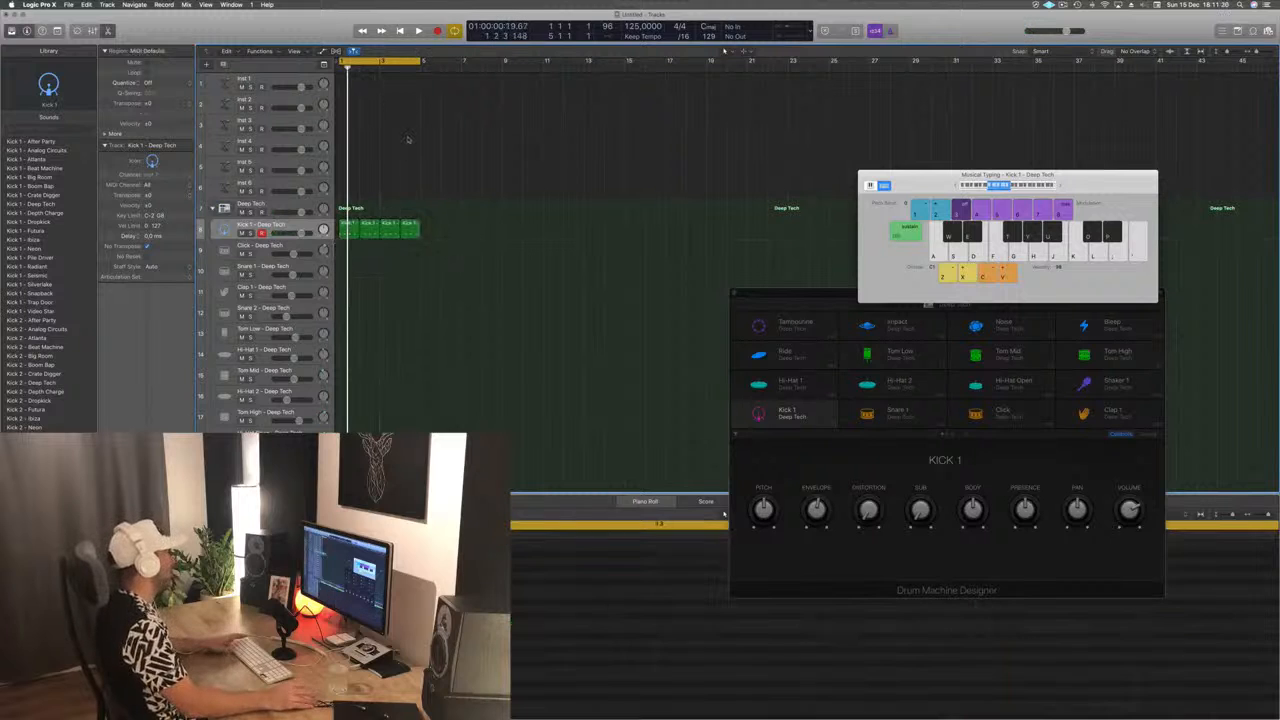
key("space")
key("space")
Select all regions on the Kick 1 track, enlarge the track's height and briefly play the loop
left_click(298, 227)
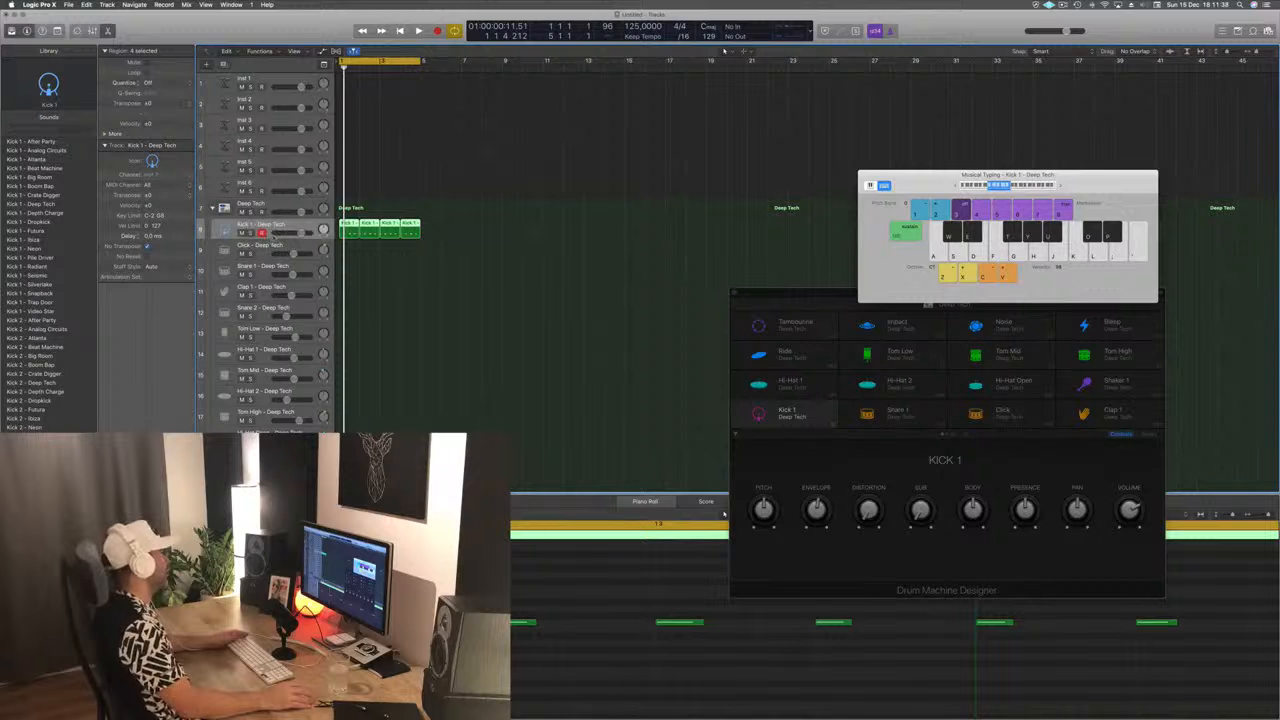
left_click_drag(271, 238, 271, 266)
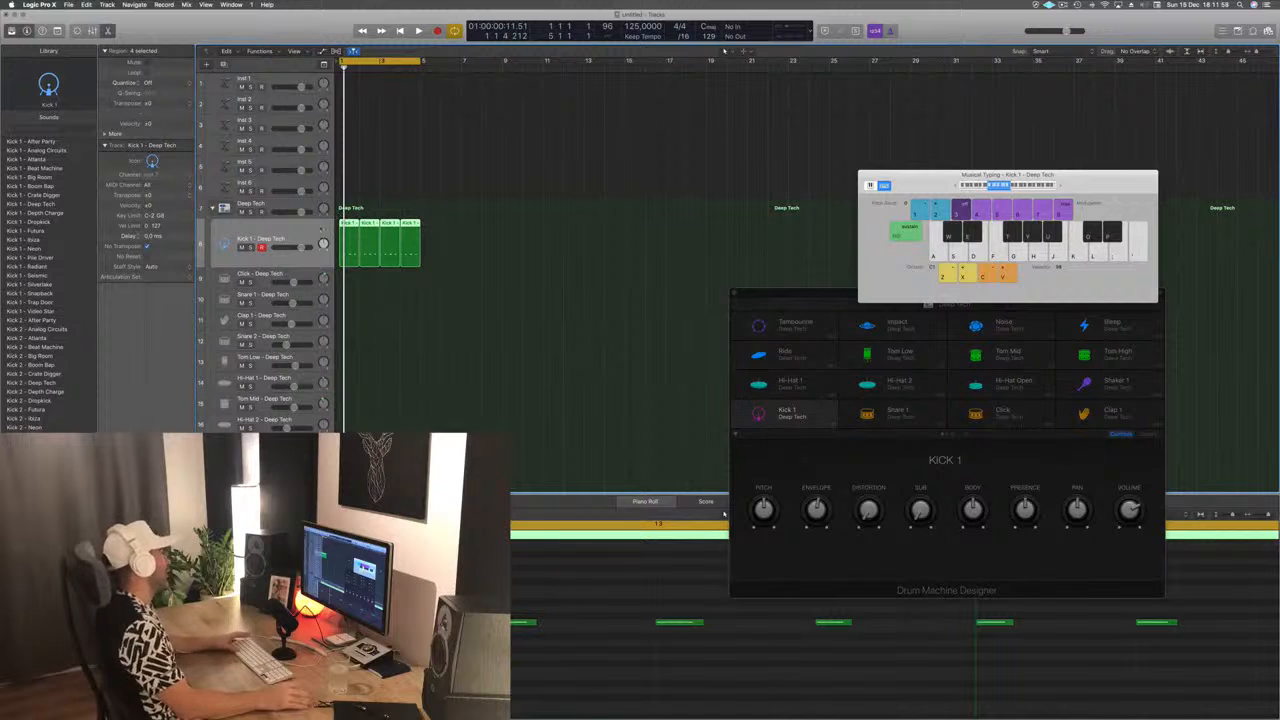
key("space")
key("space")
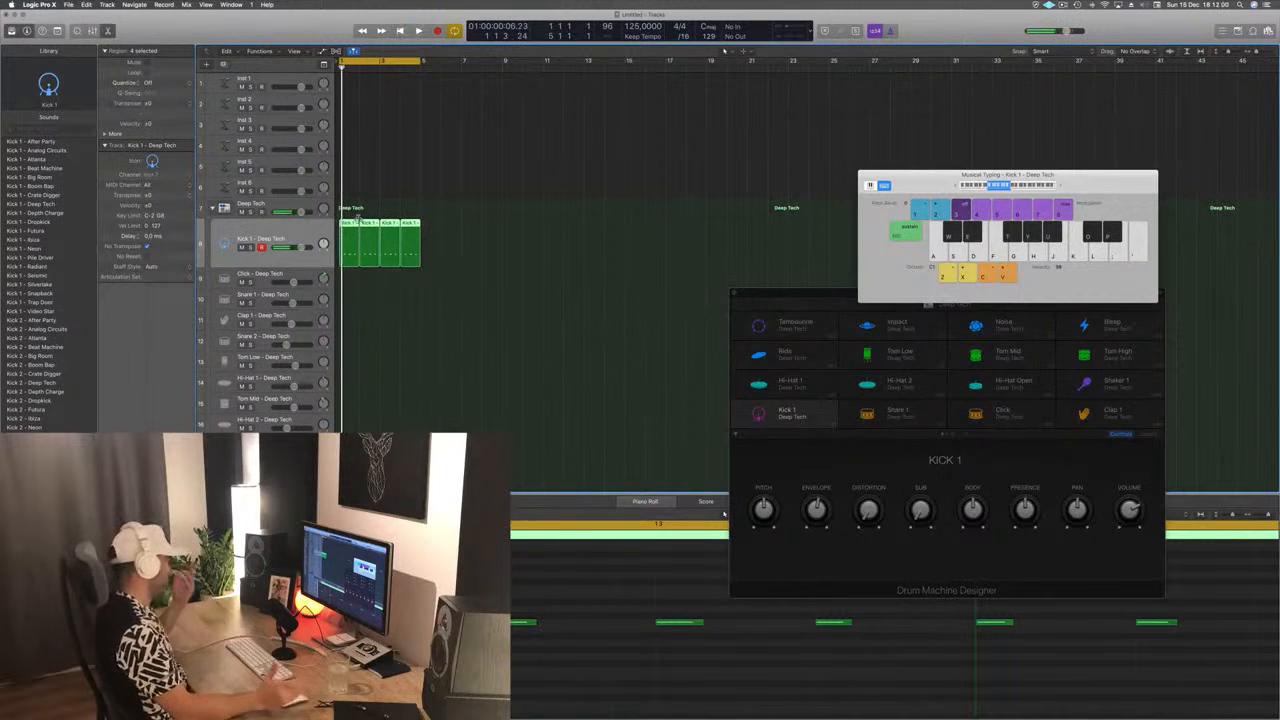
Copy the bar 1 kick region onto the Snare 1 track at the start of bar 1
left_click(521, 260)
left_click(347, 225)
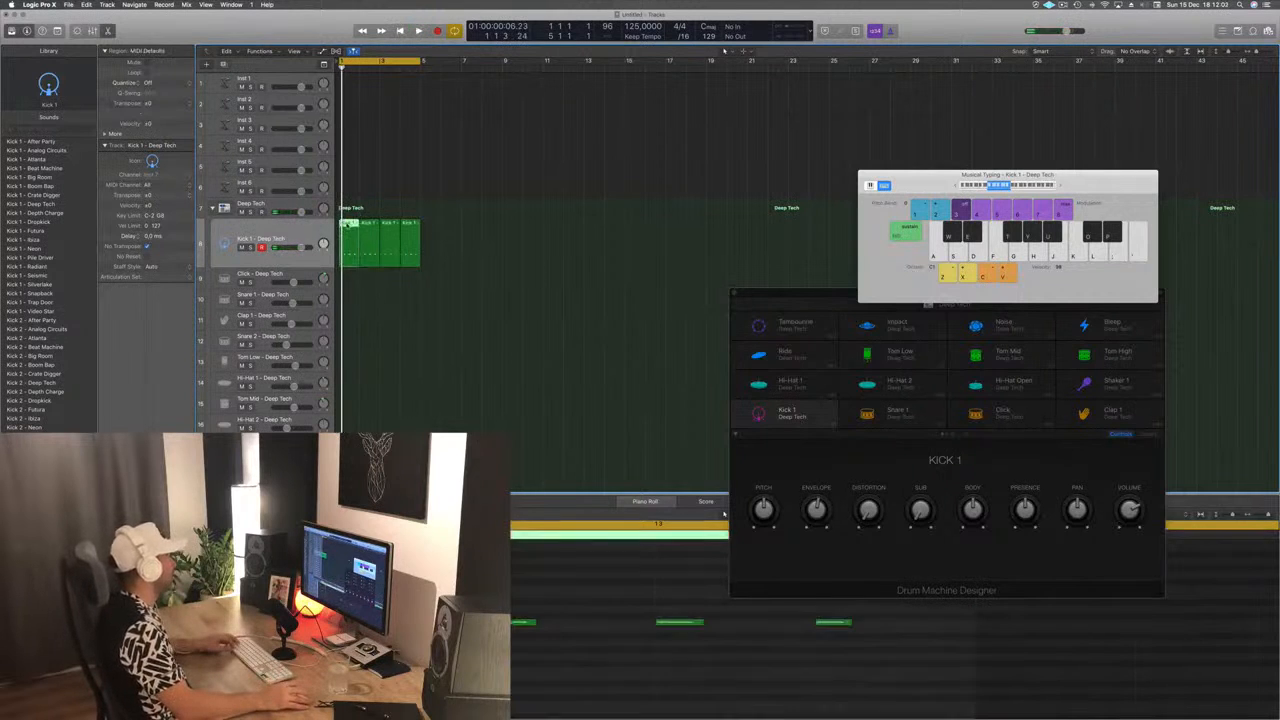
left_click_drag(346, 251, 357, 349)
left_click(350, 226)
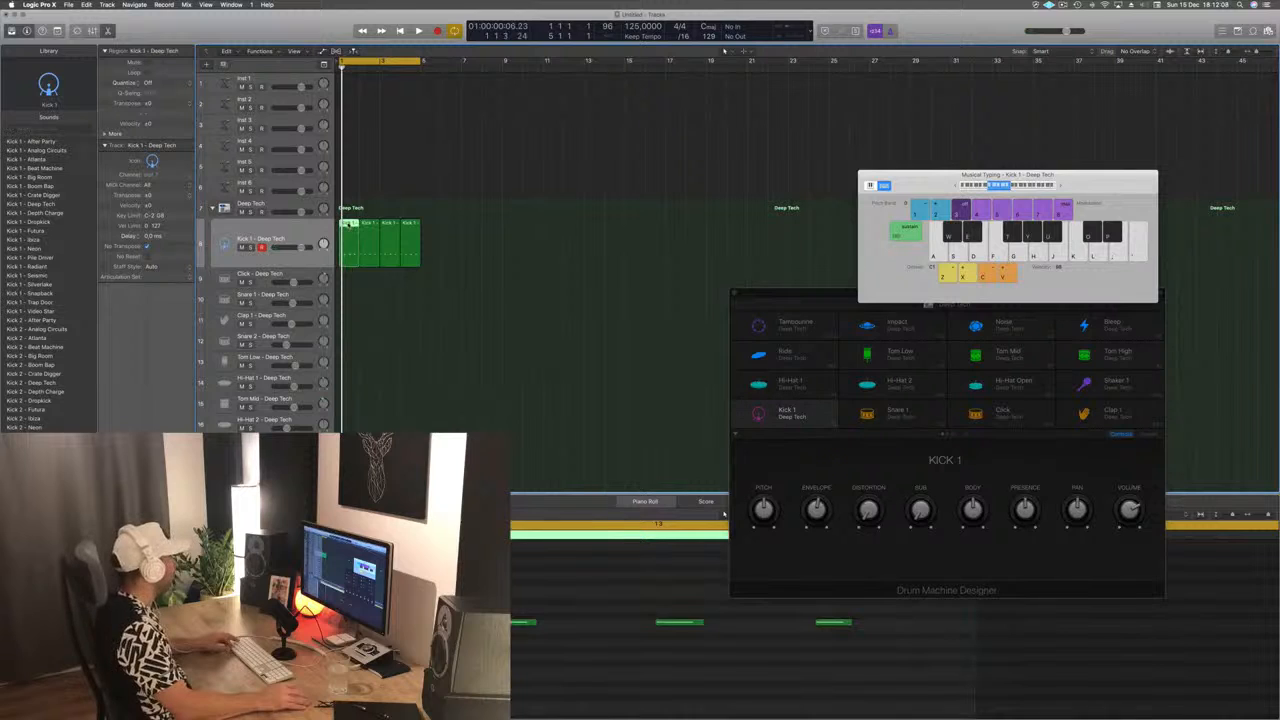
left_click_drag(349, 224, 353, 310)
key("space")
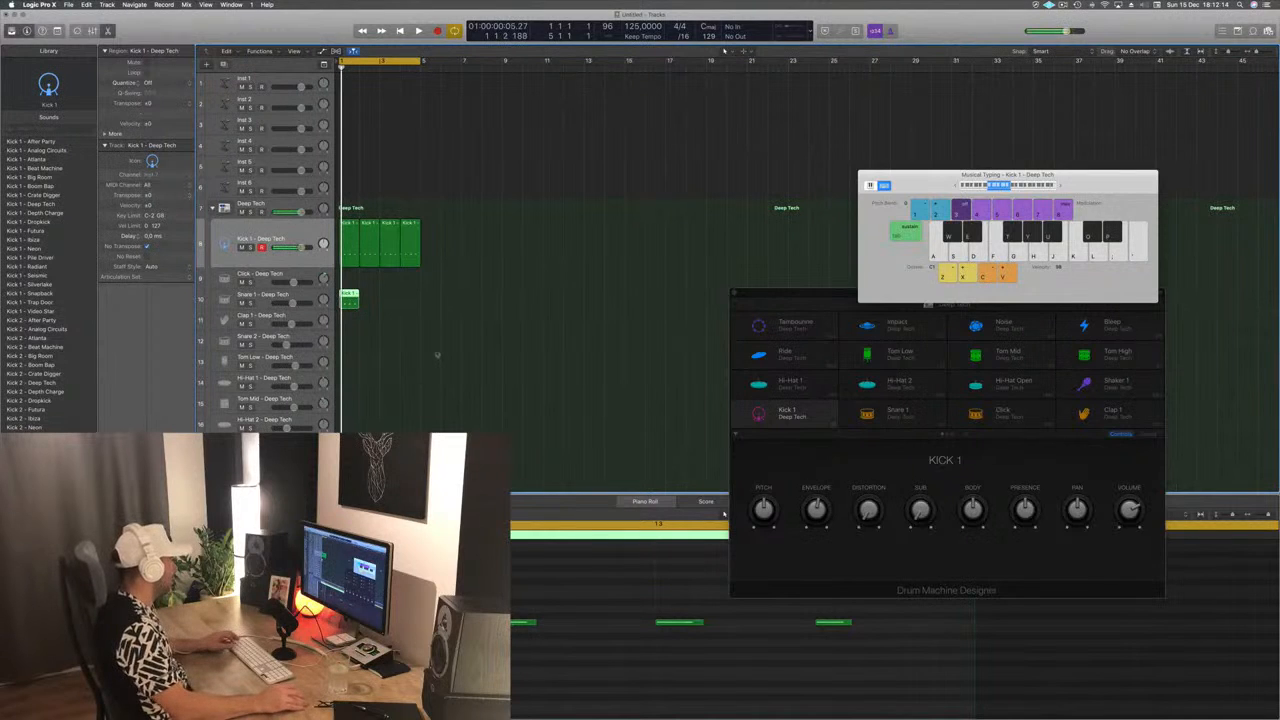
Transpose all notes in the Snare 1 region up two semitones, remove the hit on beat 3 and play the loop
mouse_move(335, 571)
left_mouse_down()
mouse_move(574, 664)
mouse_move(860, 671)
left_mouse_up()
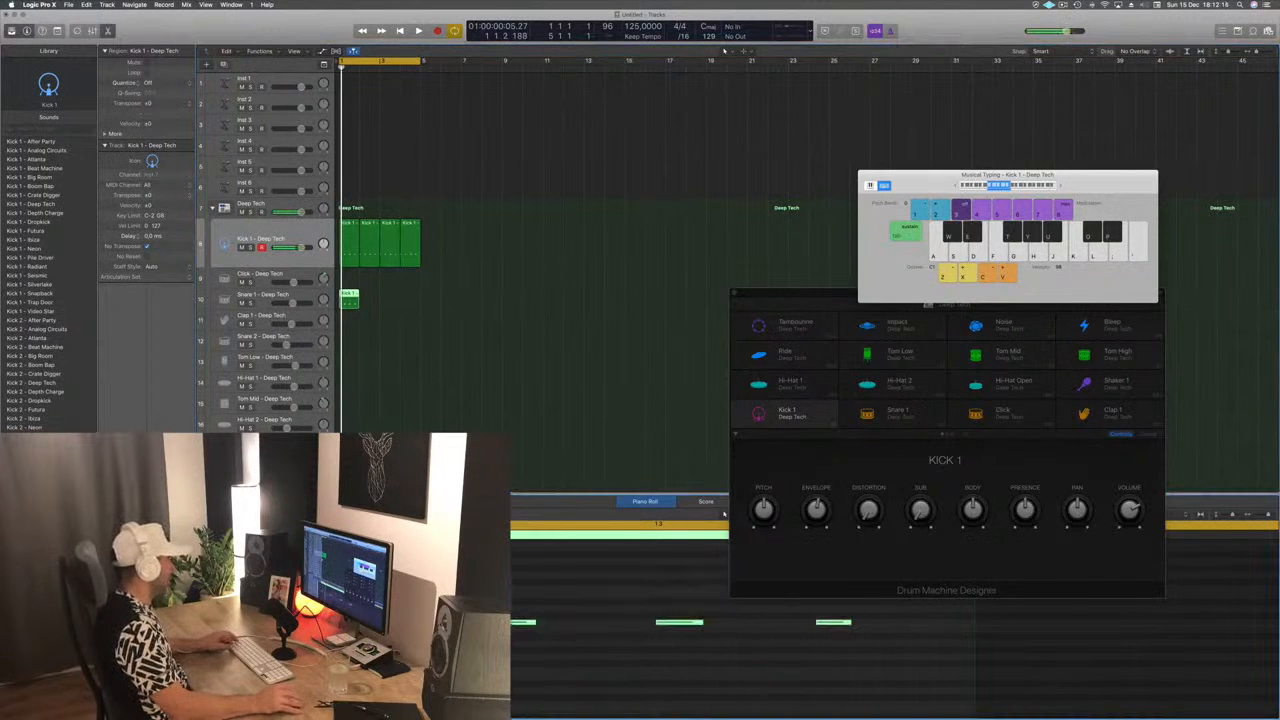
left_click_drag(480, 598, 852, 656)
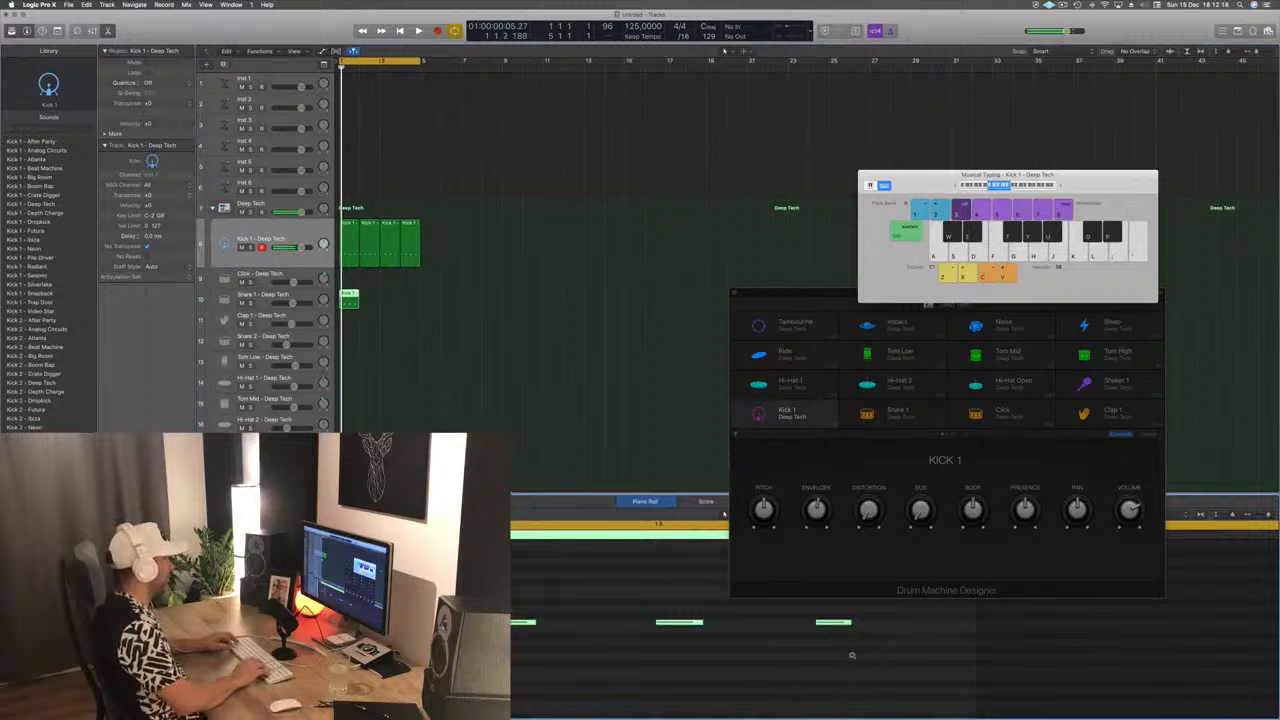
key("alt+Up")
key("alt+Up")
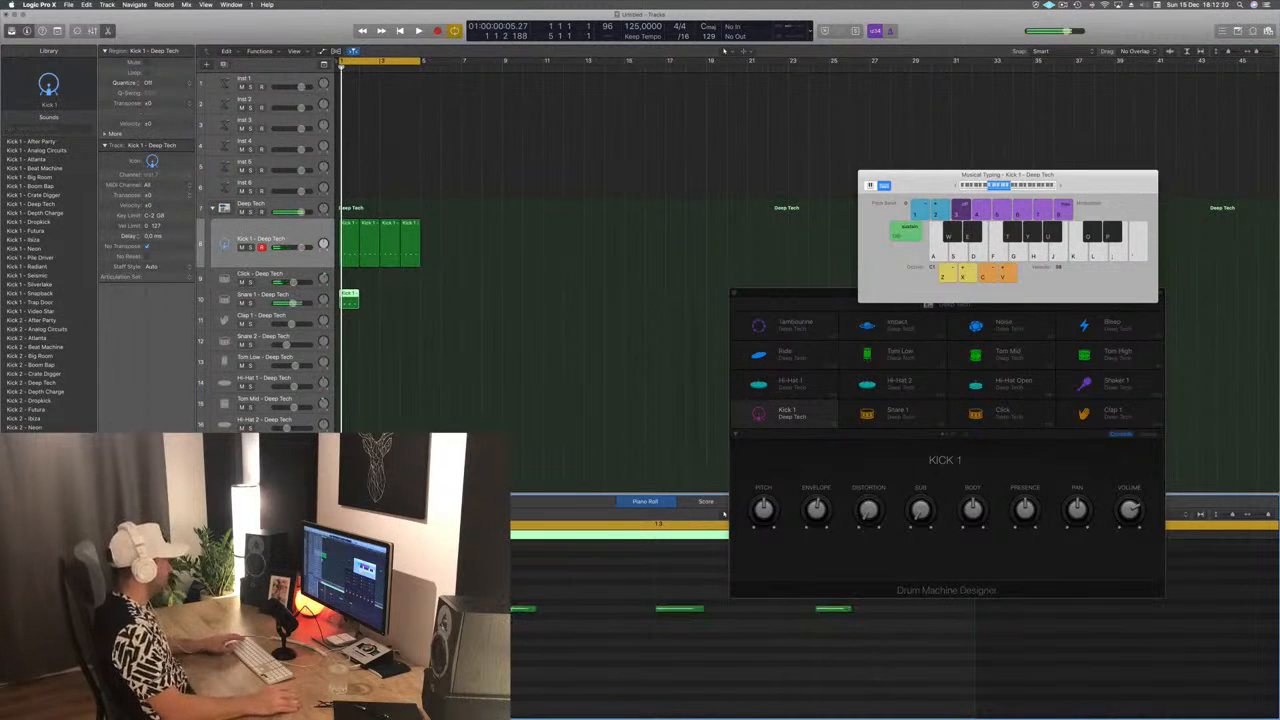
key("space")
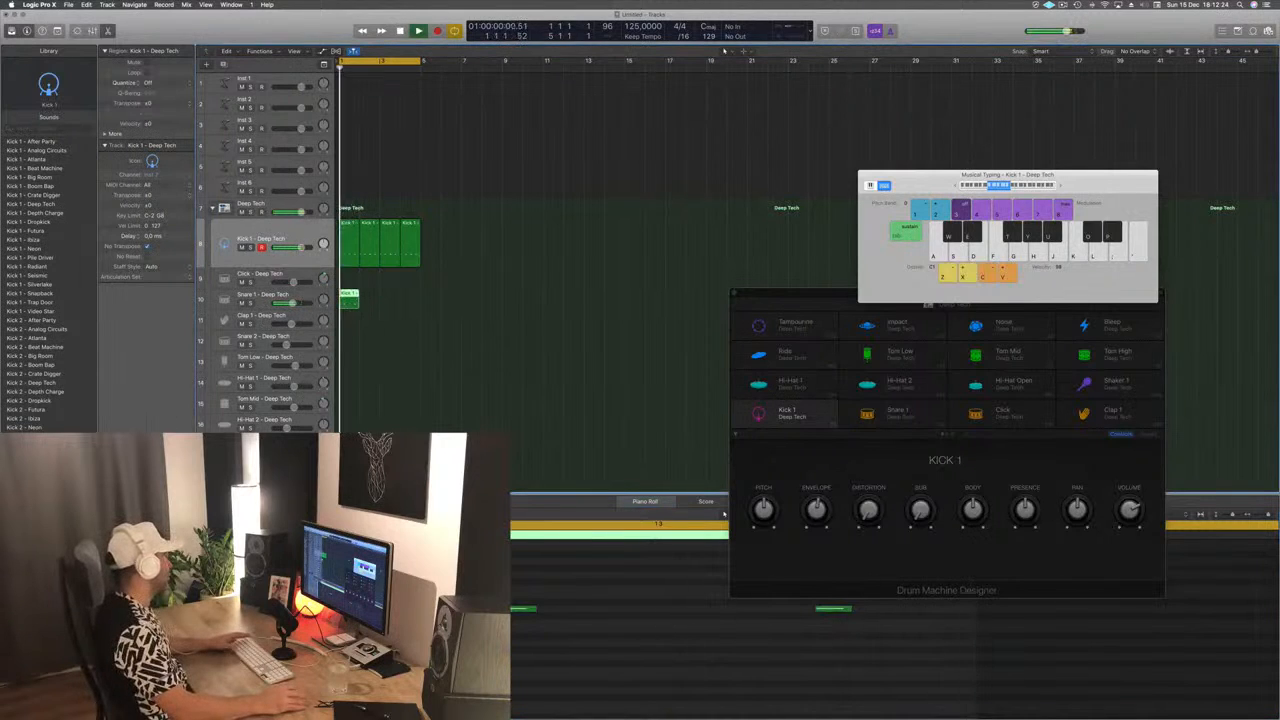
Lower the Snare 1 track's volume slightly and duplicate its one-bar region to fill bars 1 to 4
left_click(265, 304)
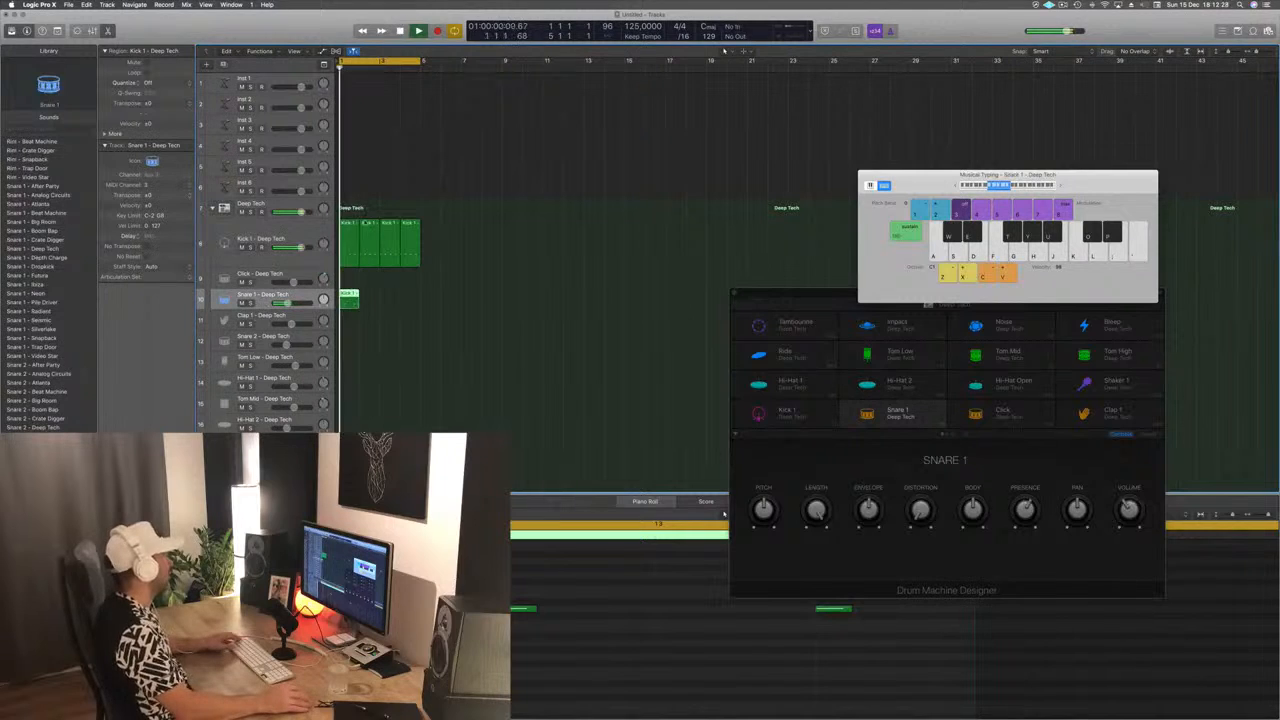
mouse_move(372, 298)
left_mouse_down()
mouse_move(351, 301)
mouse_move(408, 303)
mouse_move(393, 303)
left_mouse_up()
left_click(375, 343)
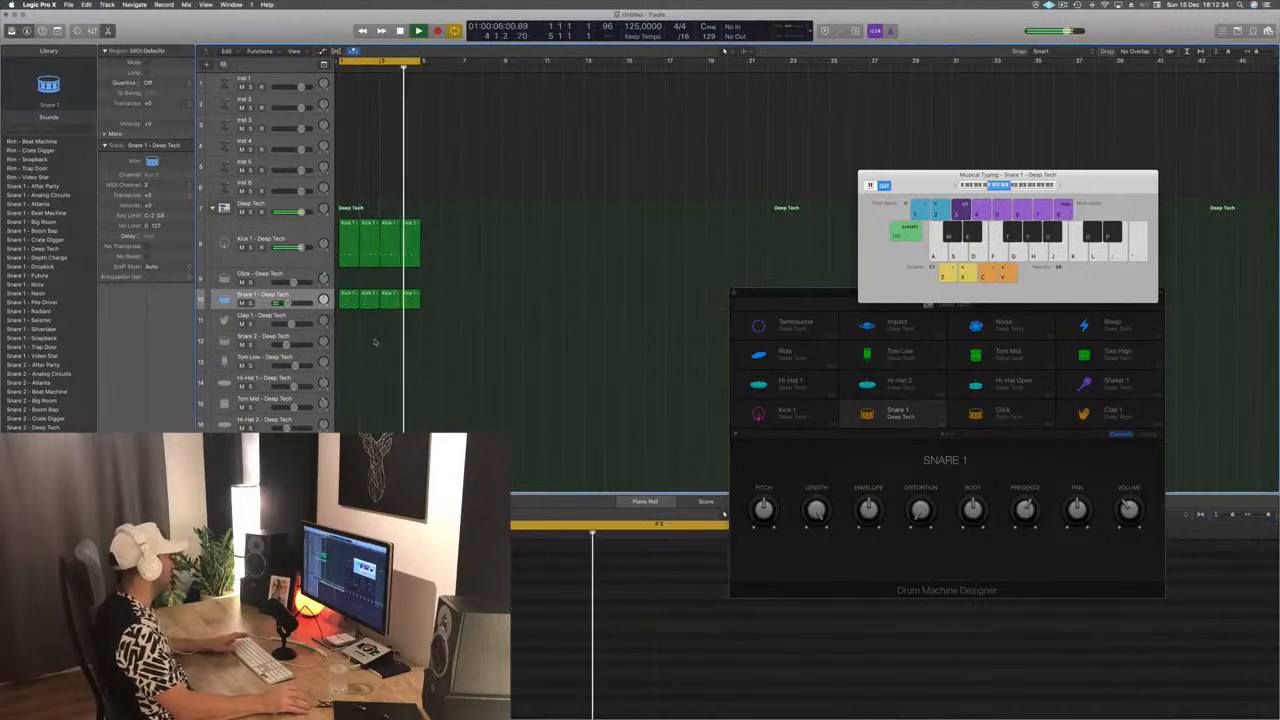
Copy the bar 1 region from the Kick 1 track onto the Hi-Hat 1 track at bar 1
left_click(346, 301)
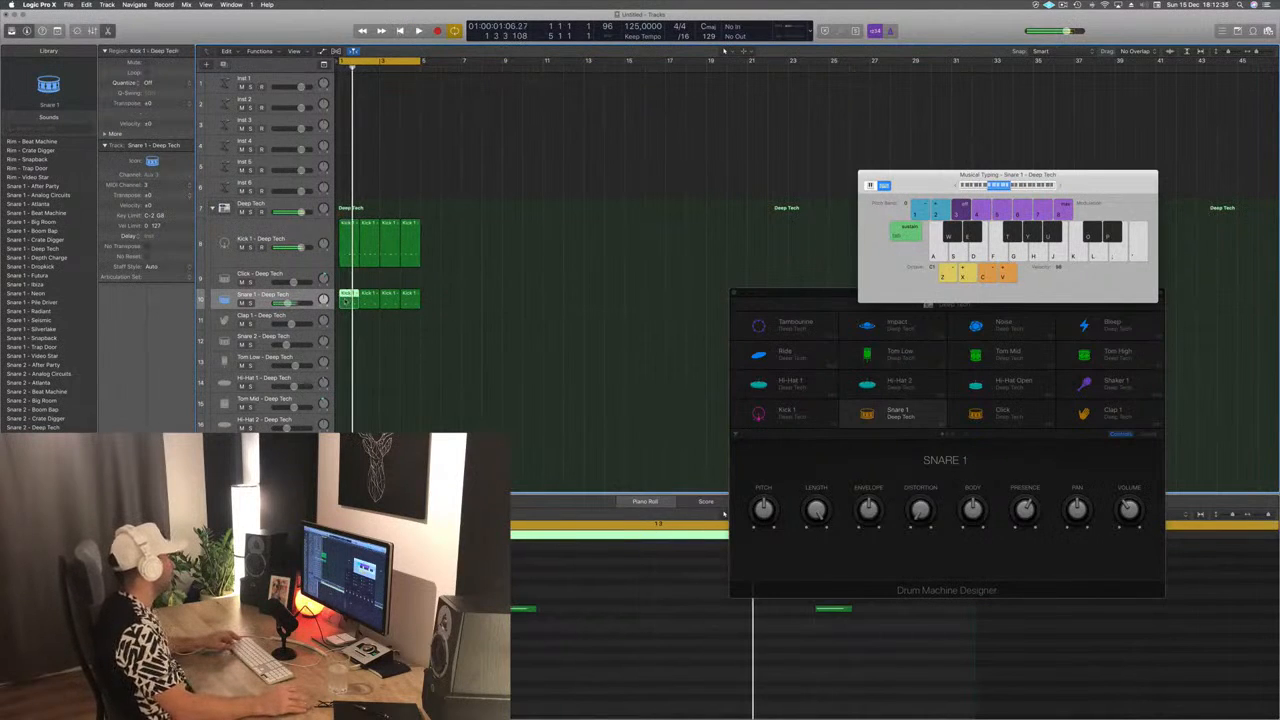
left_click(346, 230)
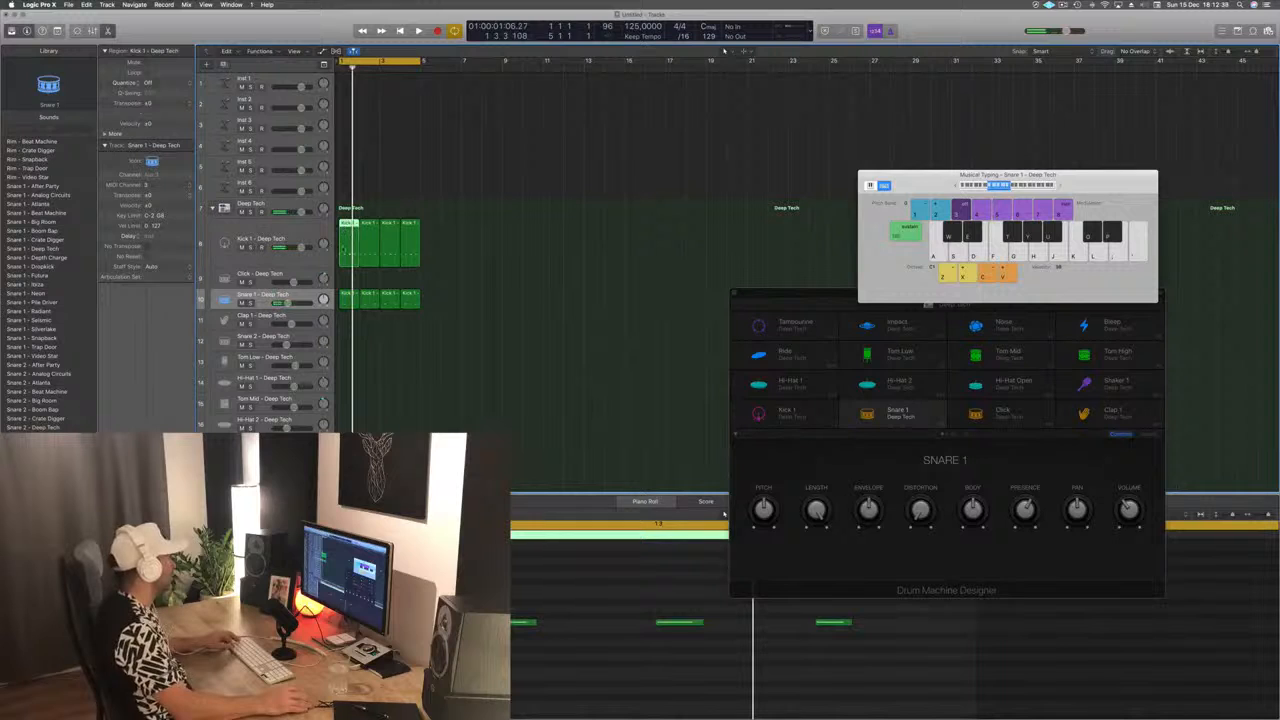
left_click_drag(346, 230, 347, 383)
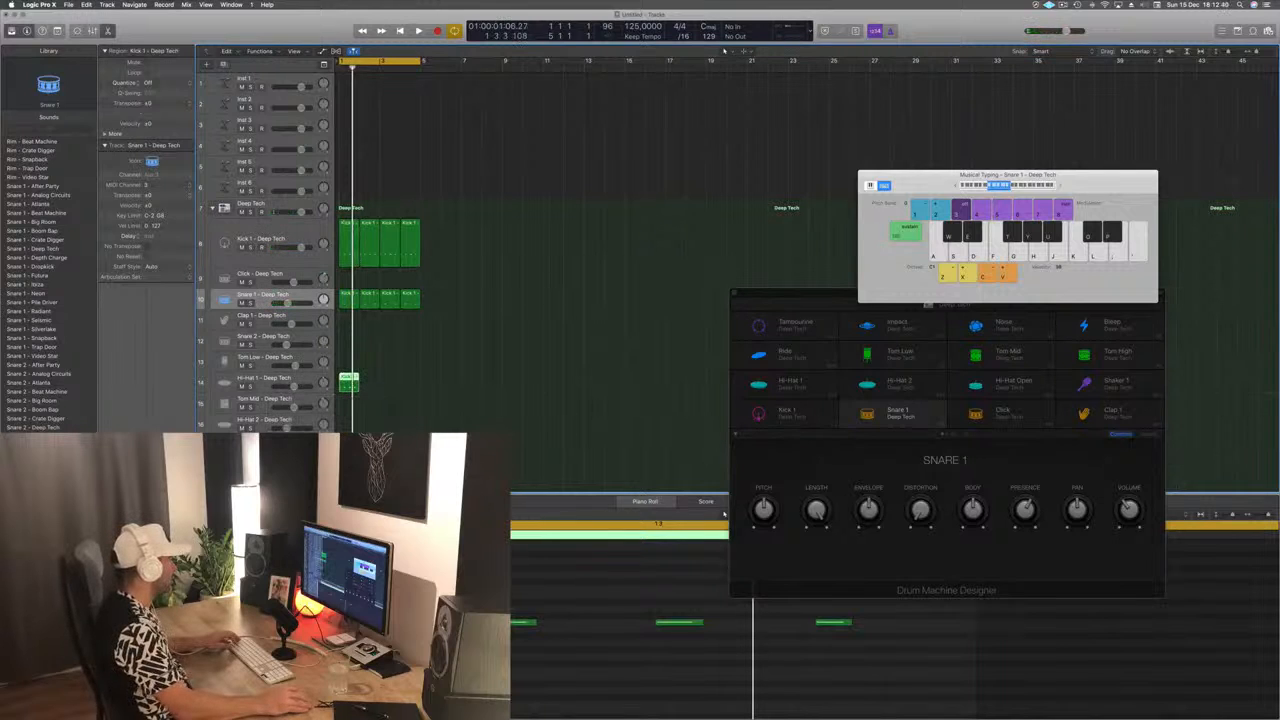
Transpose all notes in the Hi-Hat 1 region up to the hi-hat's pitch and shift them onto the off-beats
left_click_drag(345, 600, 908, 661)
key("alt+Up")
key("alt+Up")
key("alt+Up")
key("alt+Up")
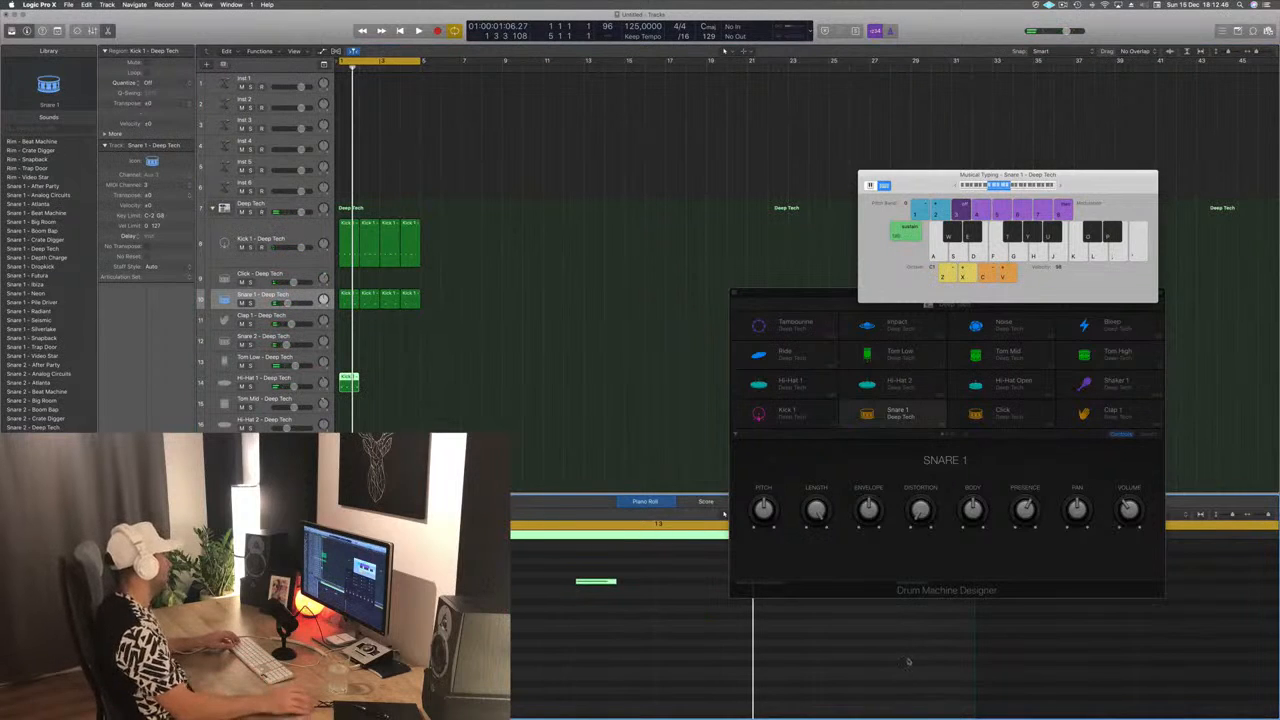
Duplicate the one-bar Hi-Hat 1 region to fill bars 1 to 4 and play the combined beat
left_click_drag(346, 378, 385, 384)
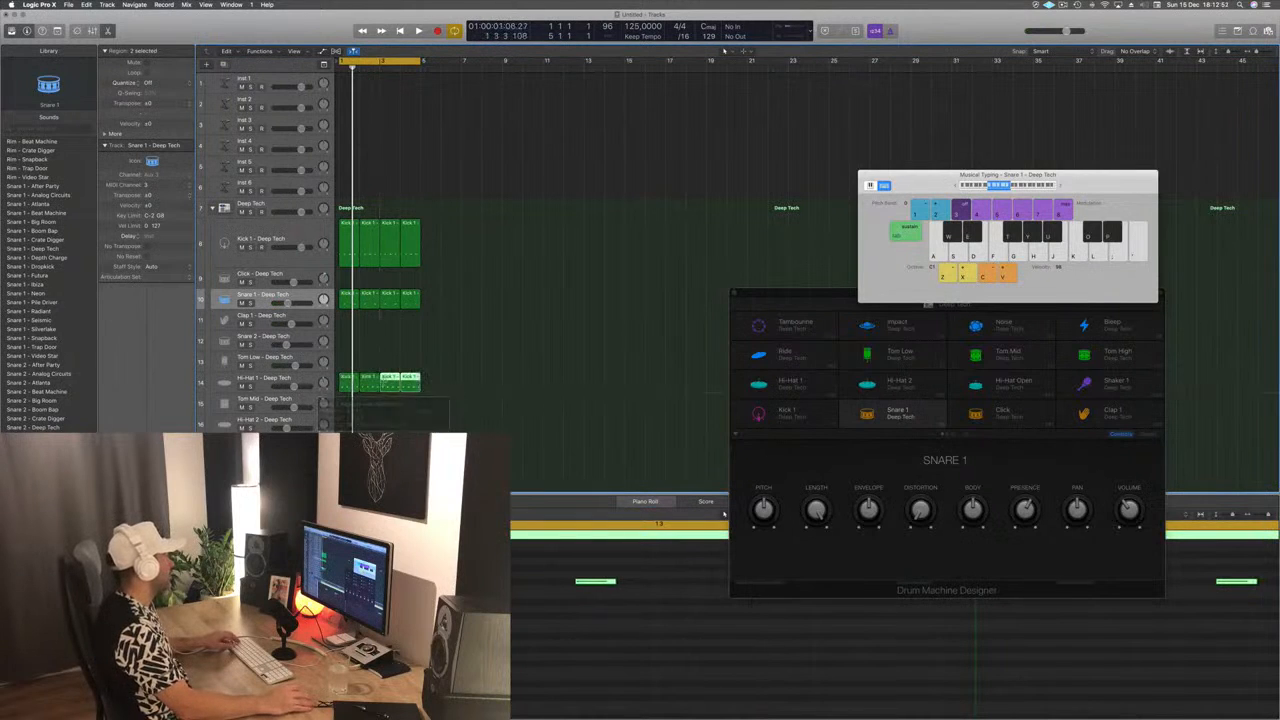
scroll(484, 419, "down", 2)
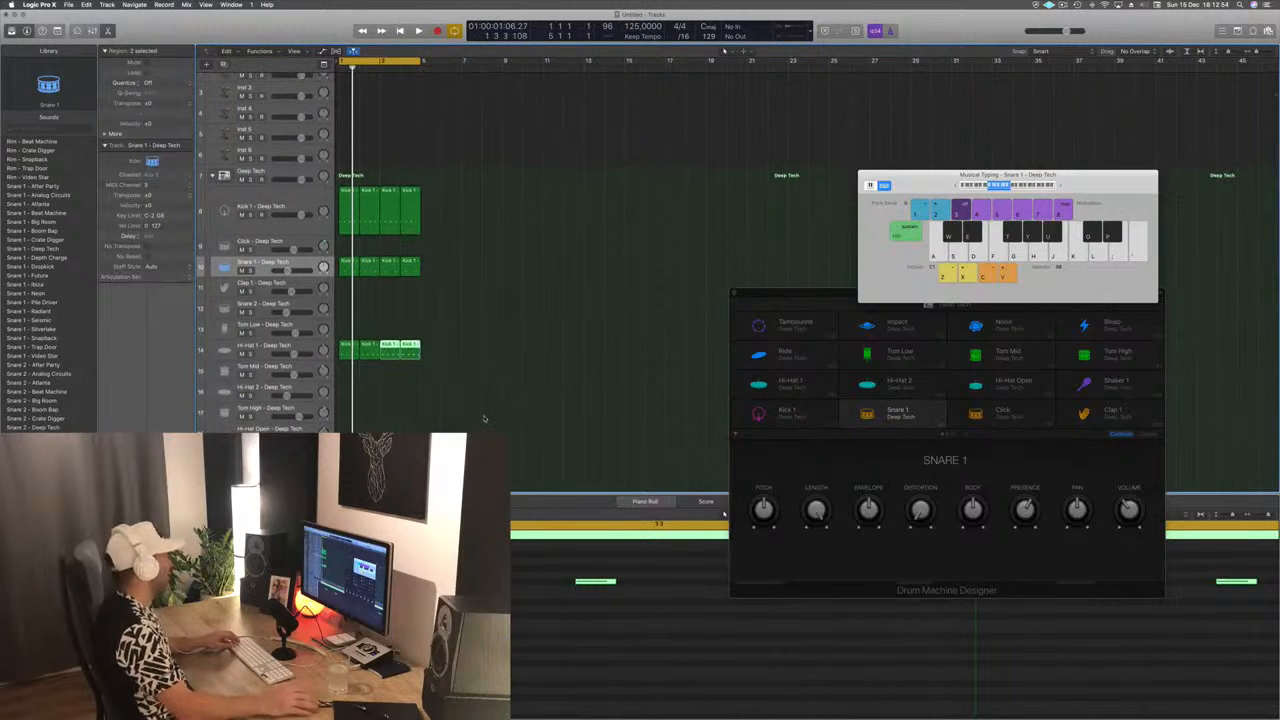
left_click(485, 417)
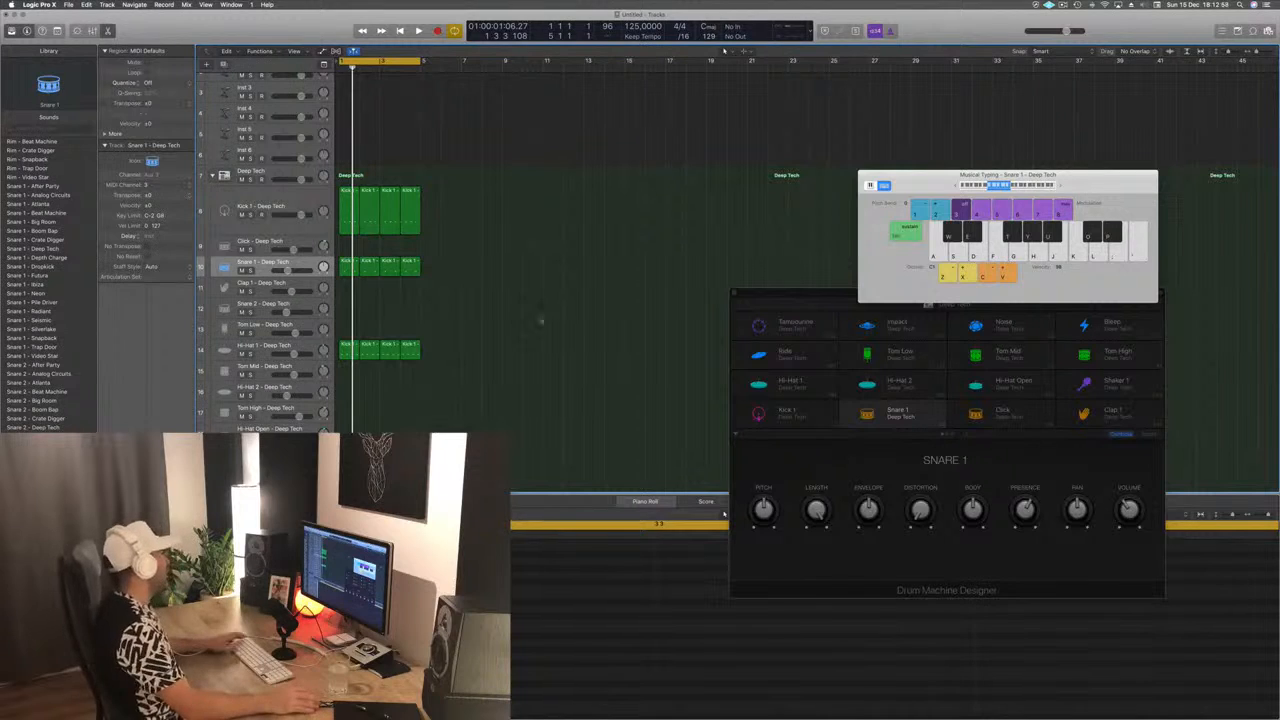
key("space")
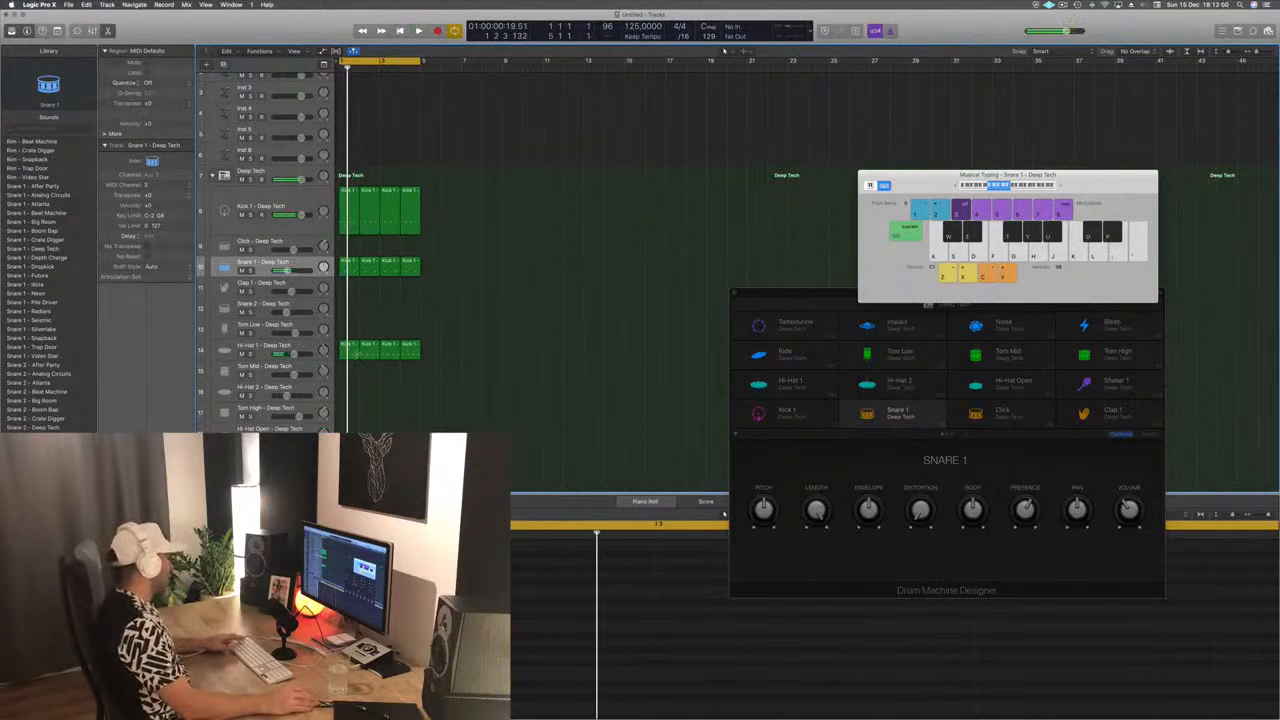
Copy the bar 1 region from the Hi-Hat 1 track onto the Tom Mid track at bar 1
left_click(366, 350)
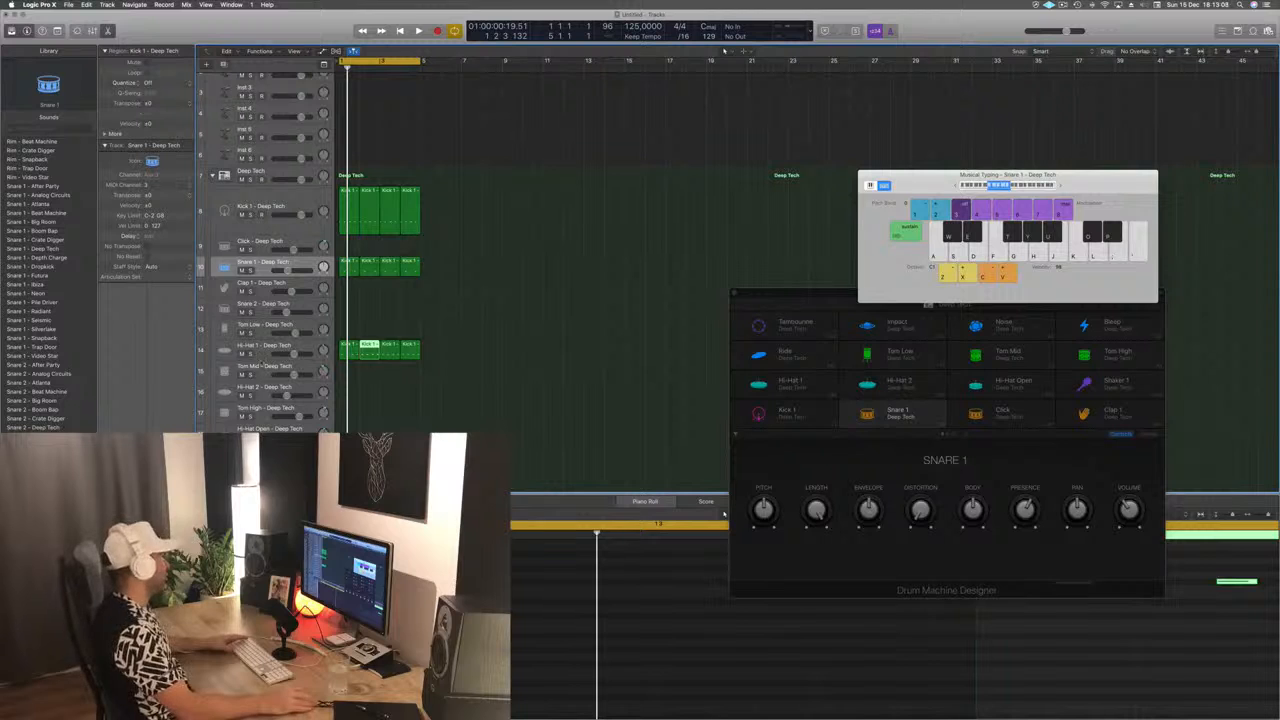
left_click(294, 349)
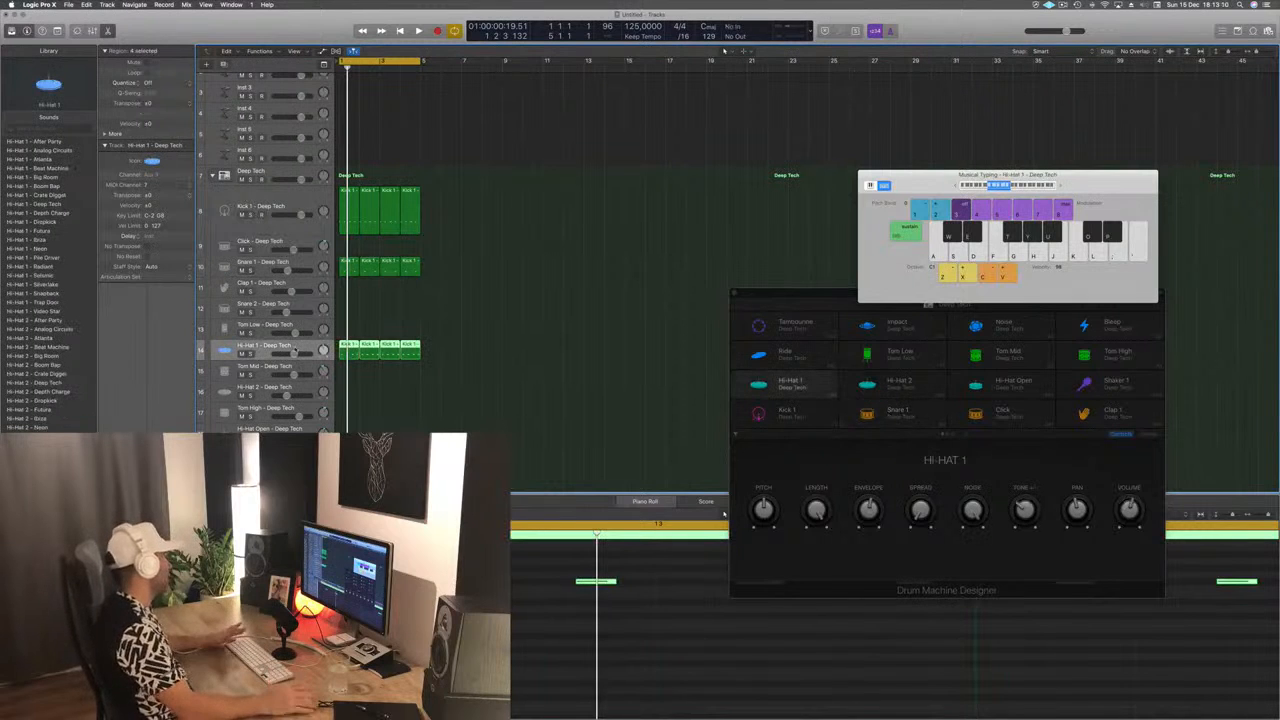
left_click(504, 342)
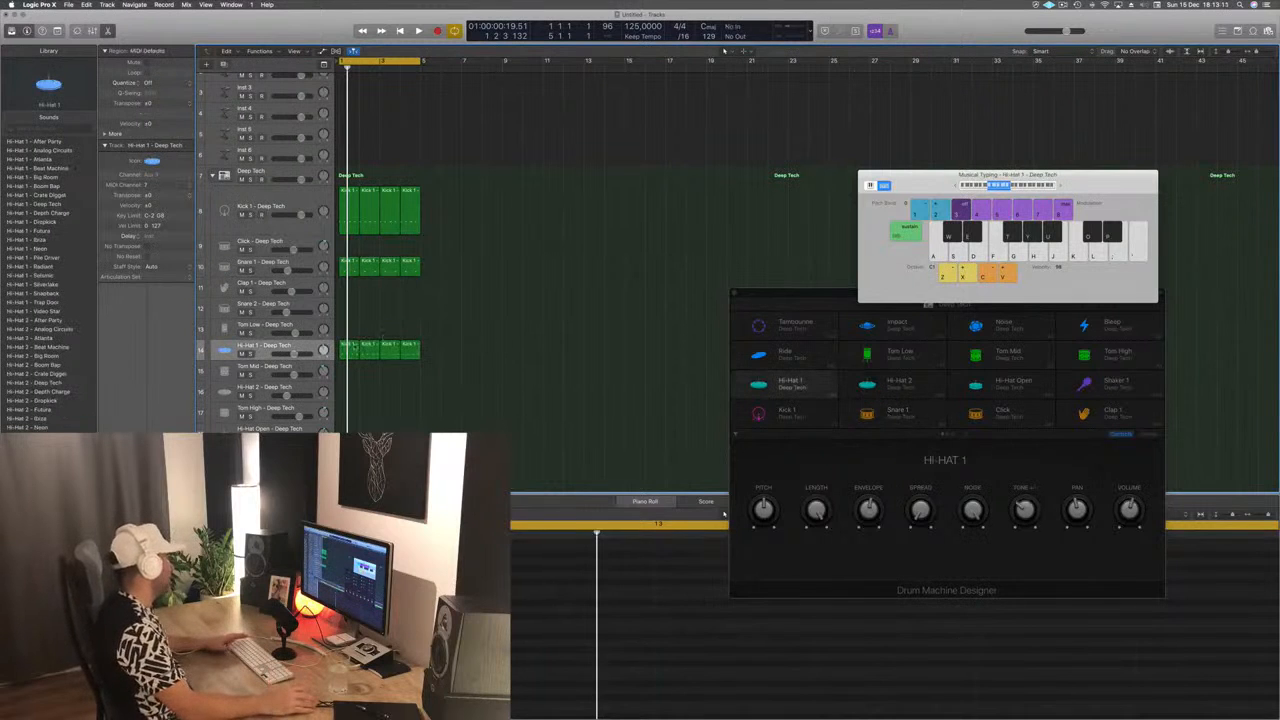
left_click(348, 349)
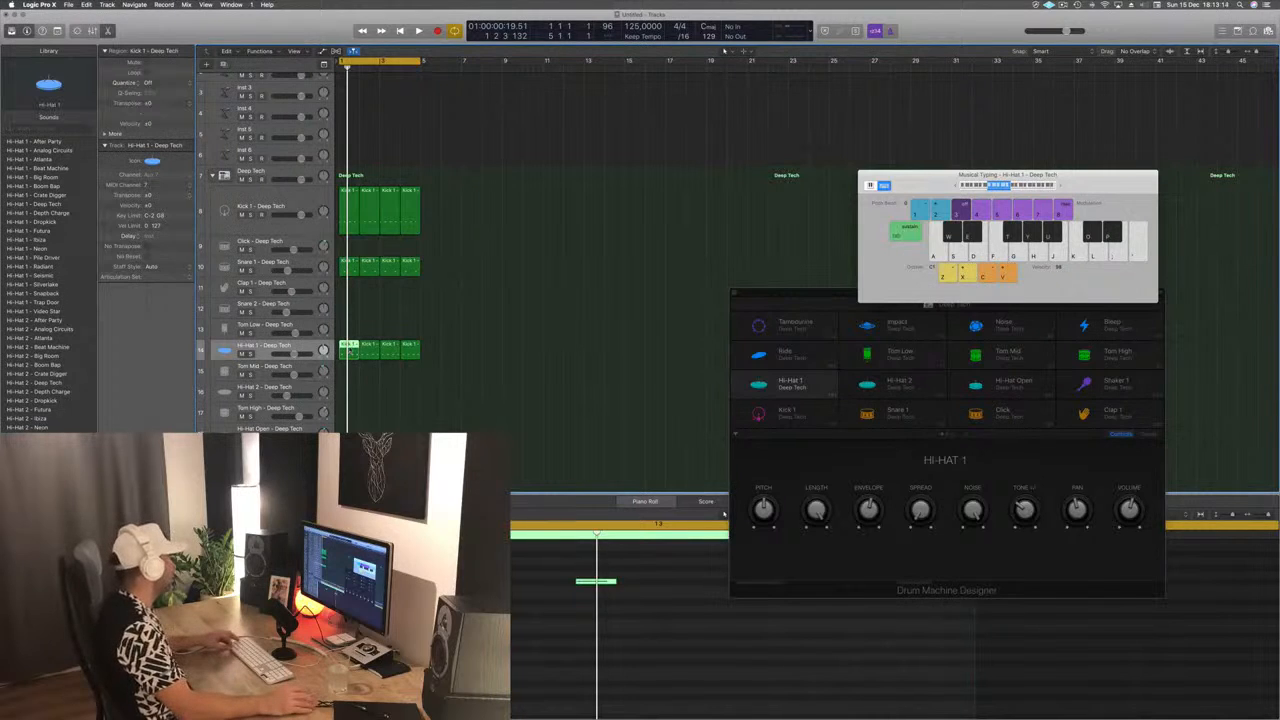
left_click_drag(348, 349, 350, 370)
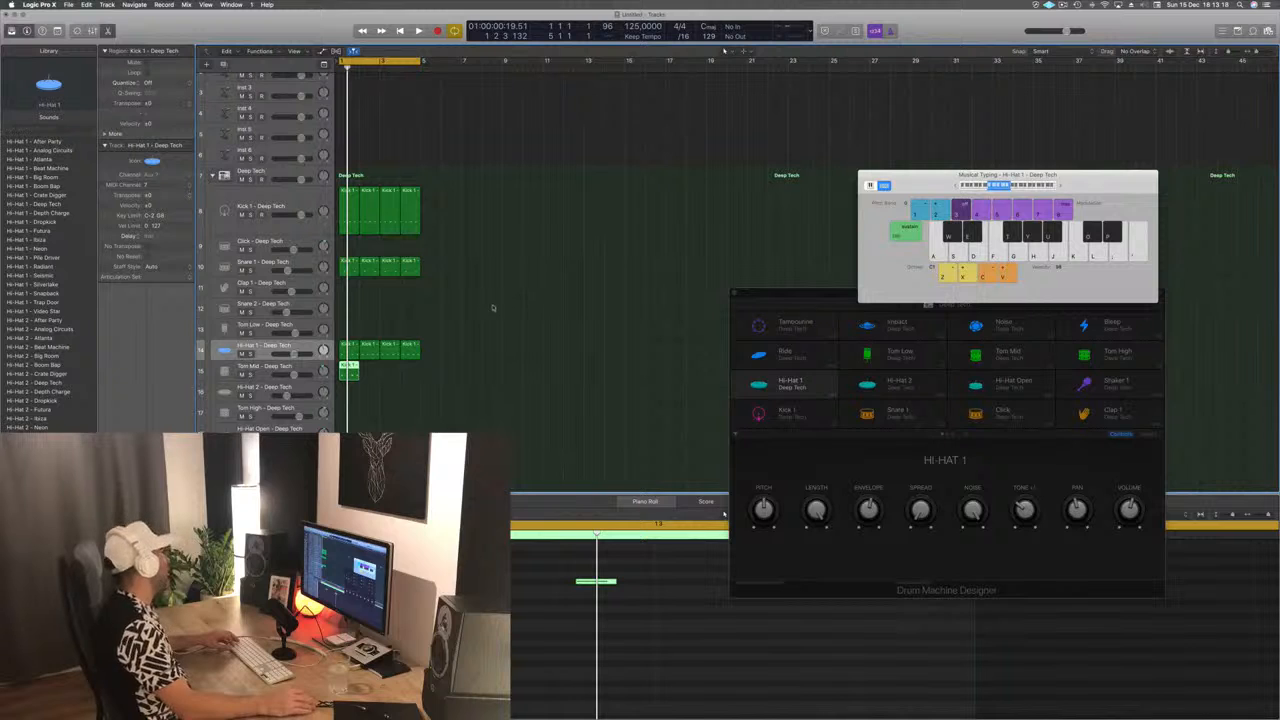
Delete the first two notes of the Tom Mid region, transpose the last note up one semitone to the tom's pitch, and play it
left_click(596, 581)
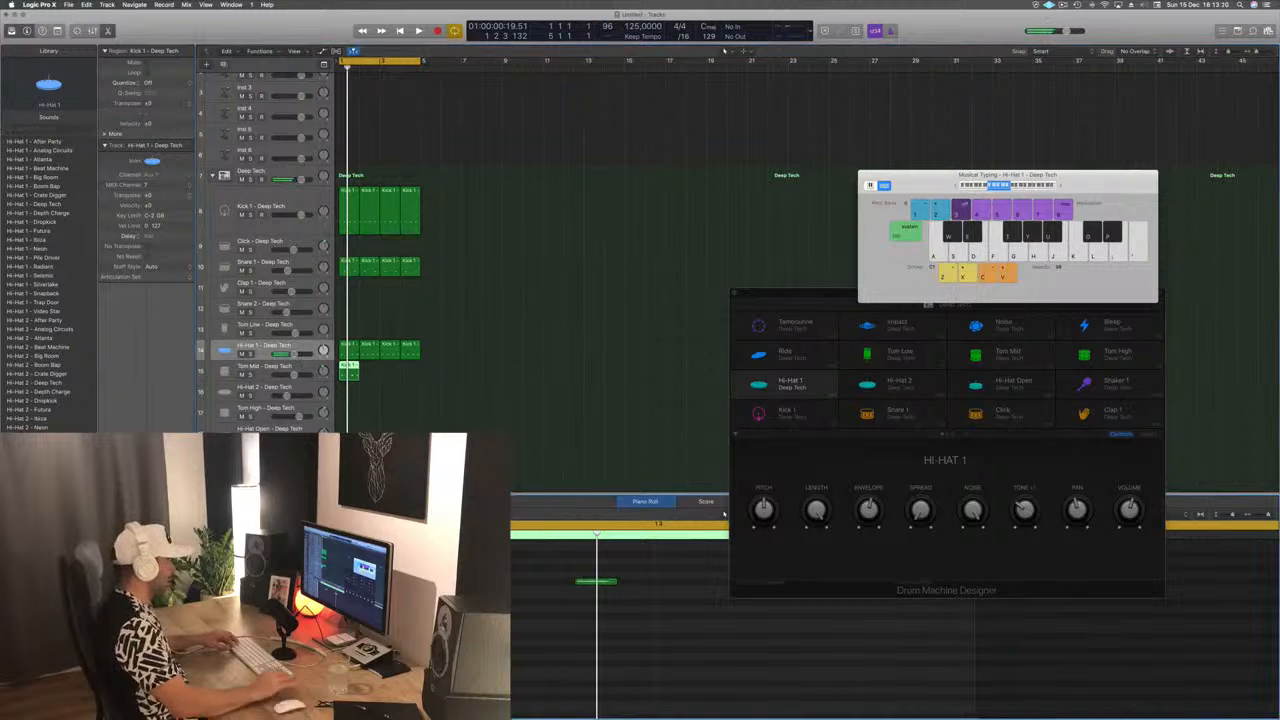
scroll(620, 625, "up", 5)
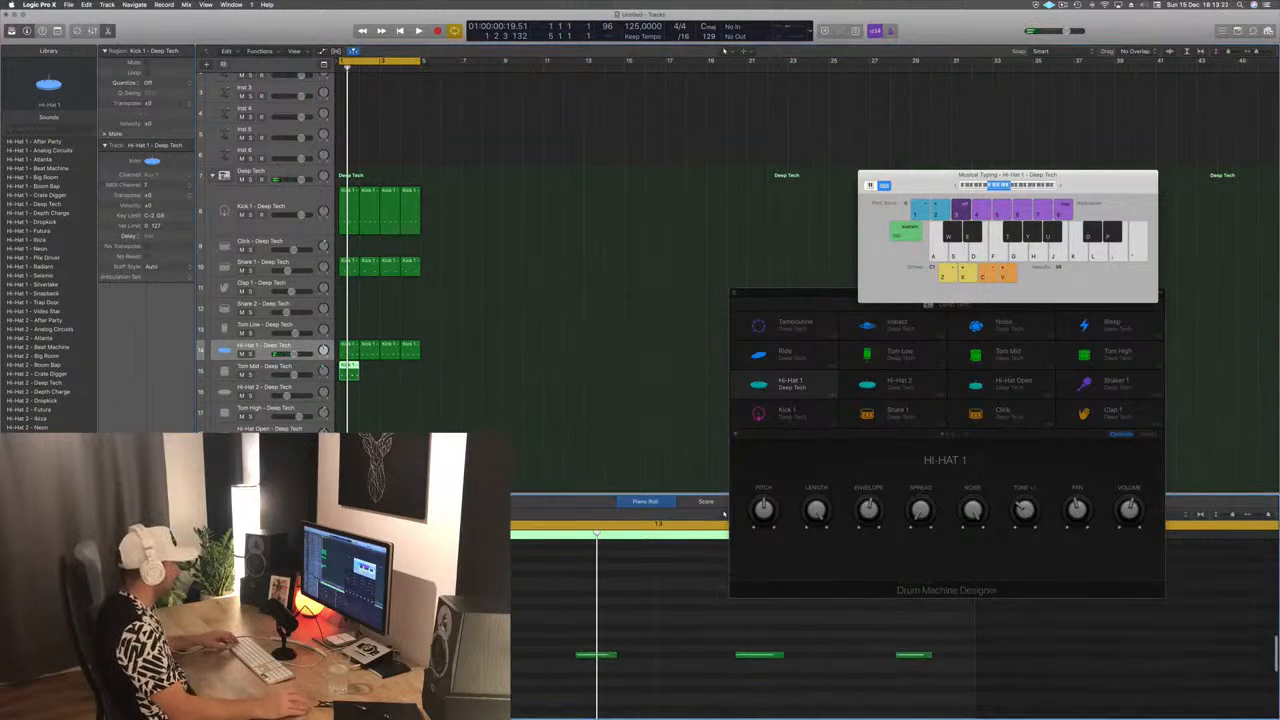
left_click_drag(500, 638, 740, 678)
key("Delete")
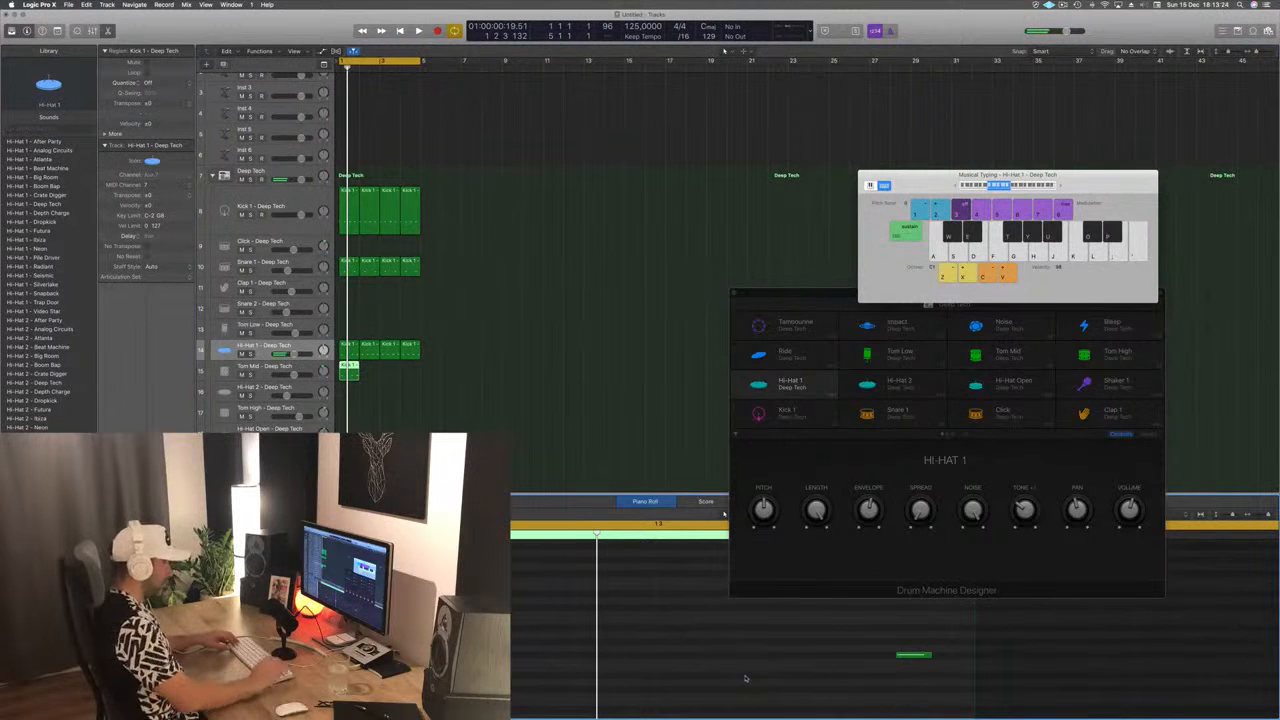
left_click(902, 656)
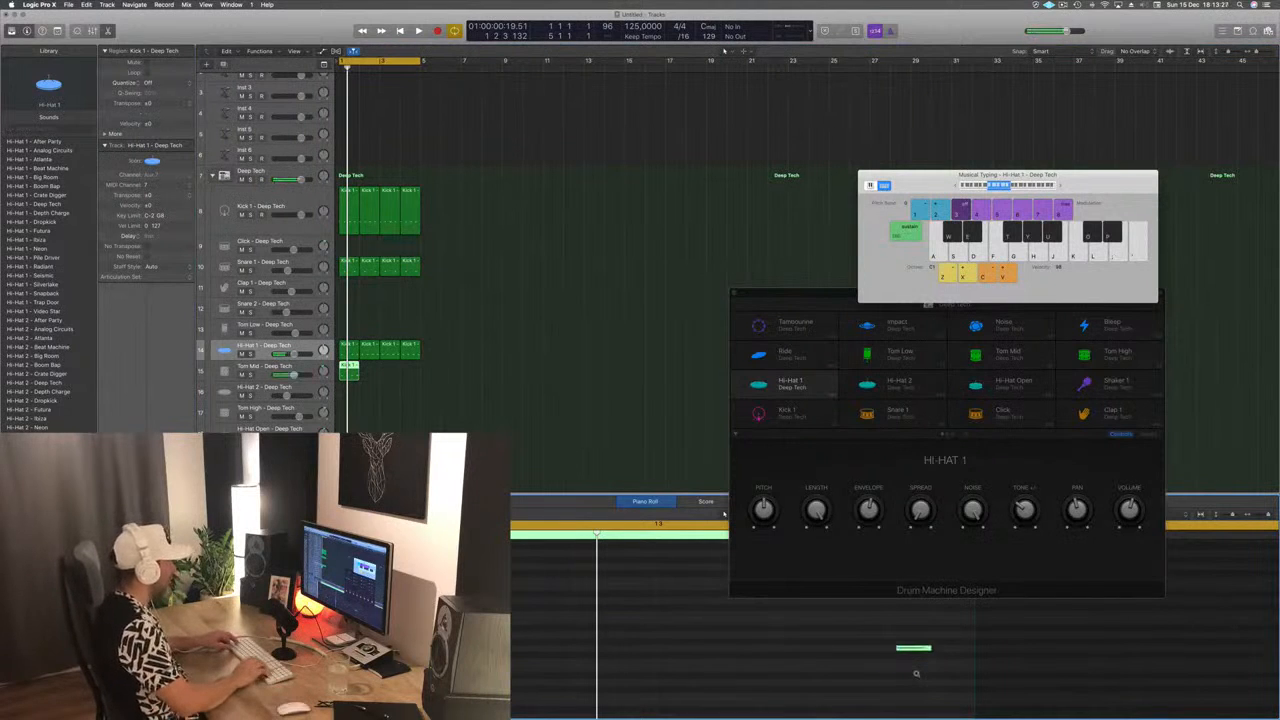
key("space")
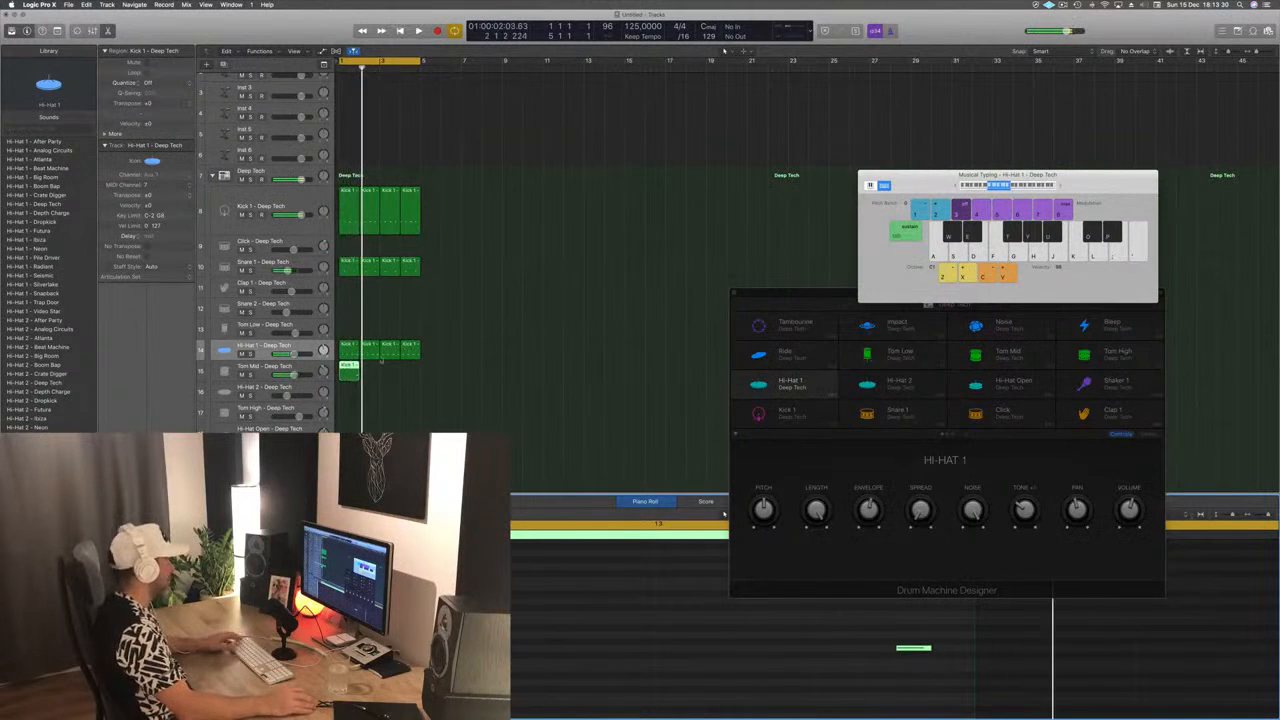
Duplicate the one-bar Tom Mid region to fill bars 1 to 4 and play the full beat
left_click_drag(347, 370, 398, 375)
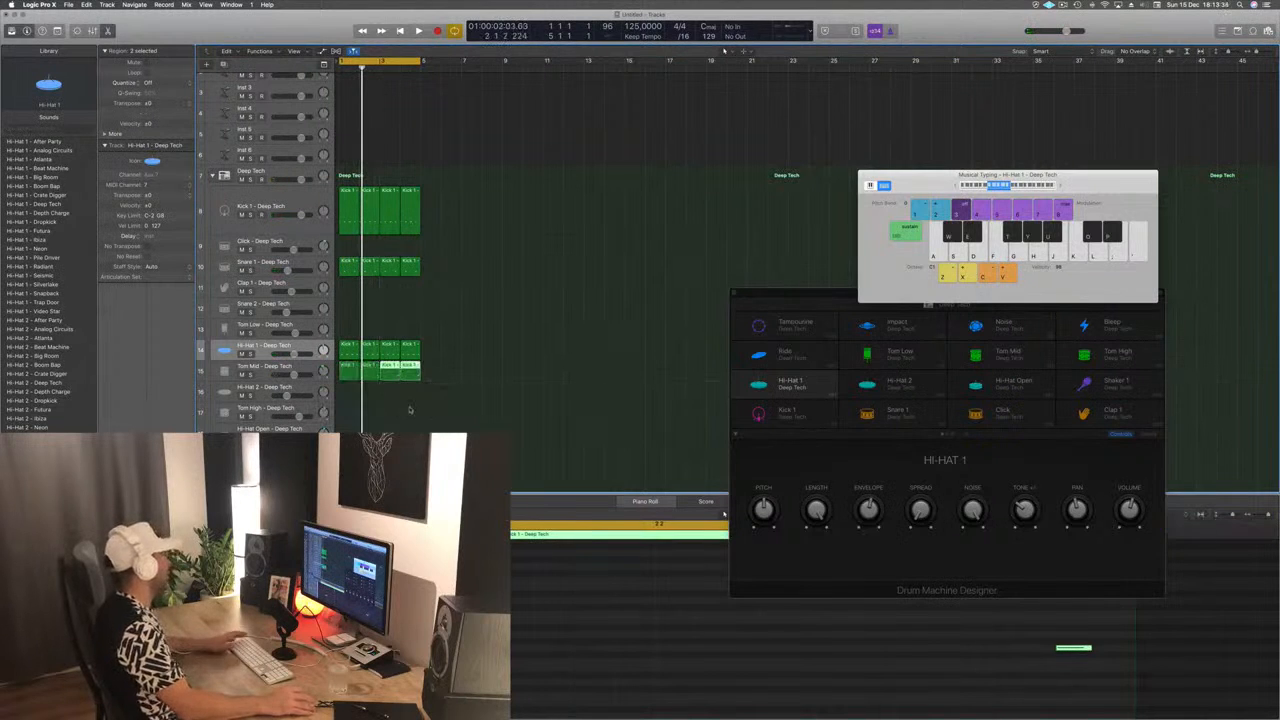
key("space")
scroll(463, 376, "up", 1)
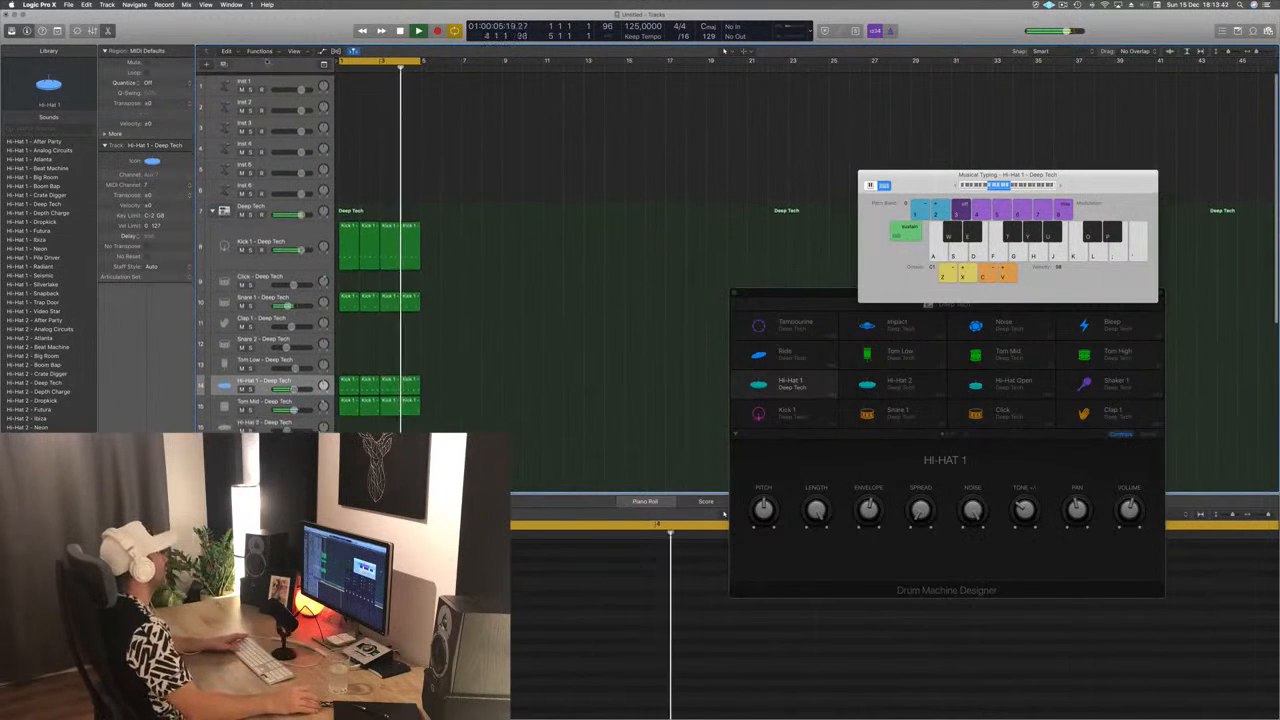
Open Alchemy on the Inst 1 track and load the 80s Electro Bass preset from the Bass category
left_click(270, 80)
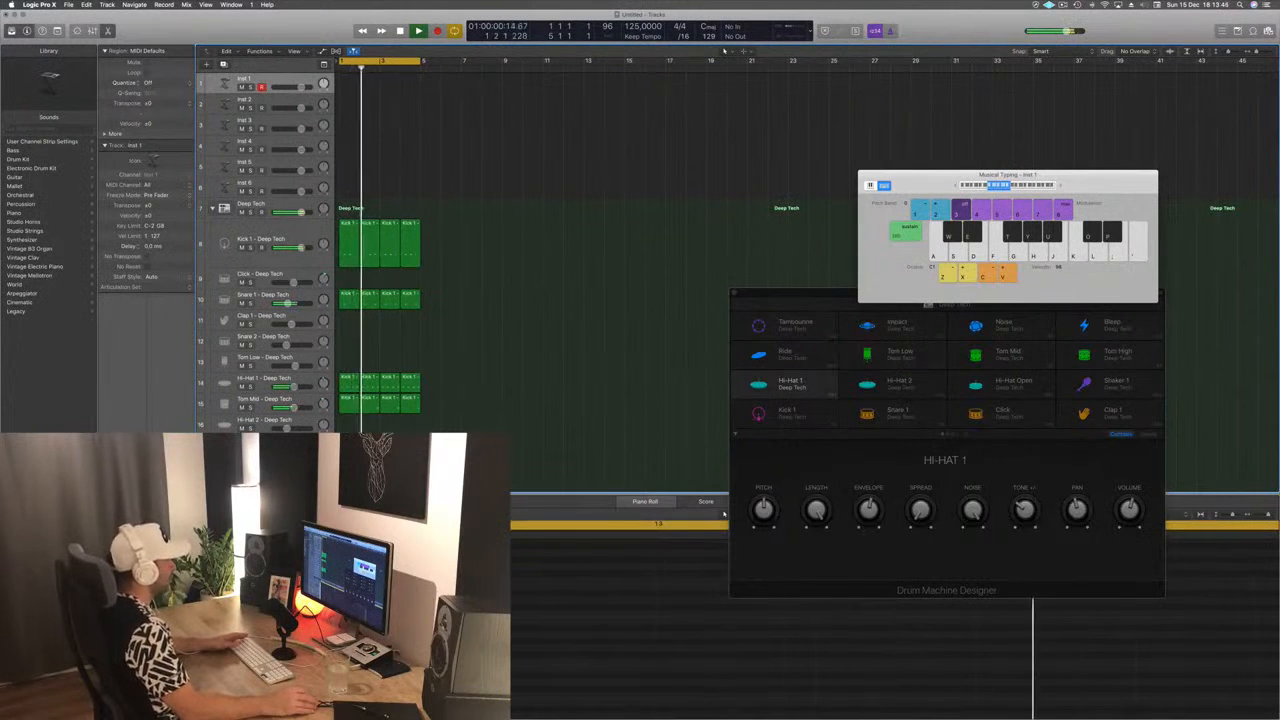
left_click(121, 500)
left_click_drag(302, 38, 657, 108)
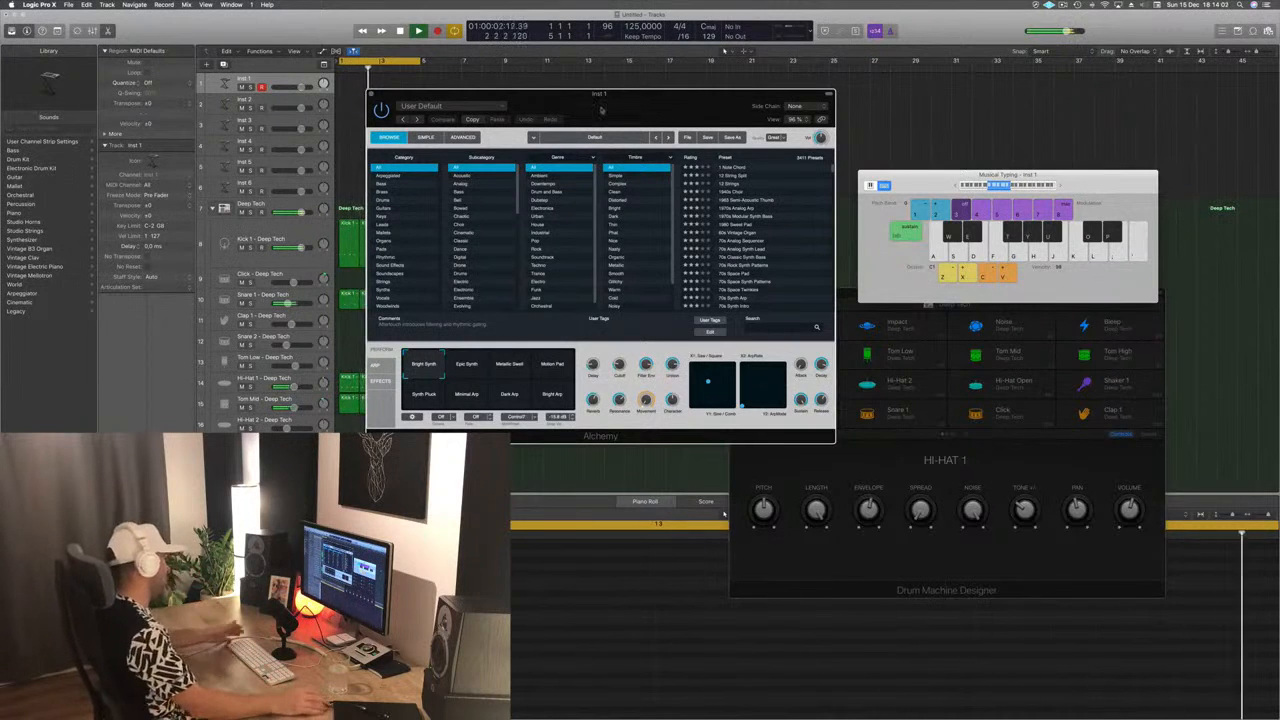
left_click(380, 185)
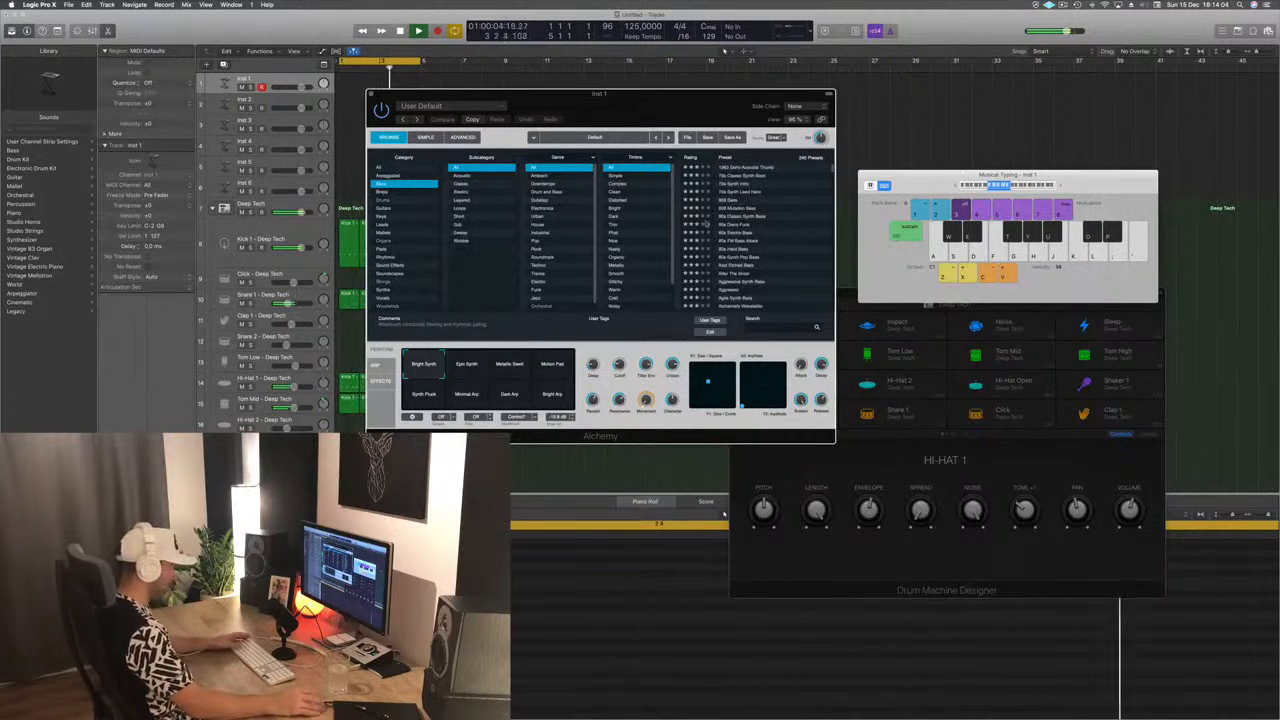
left_click(722, 234)
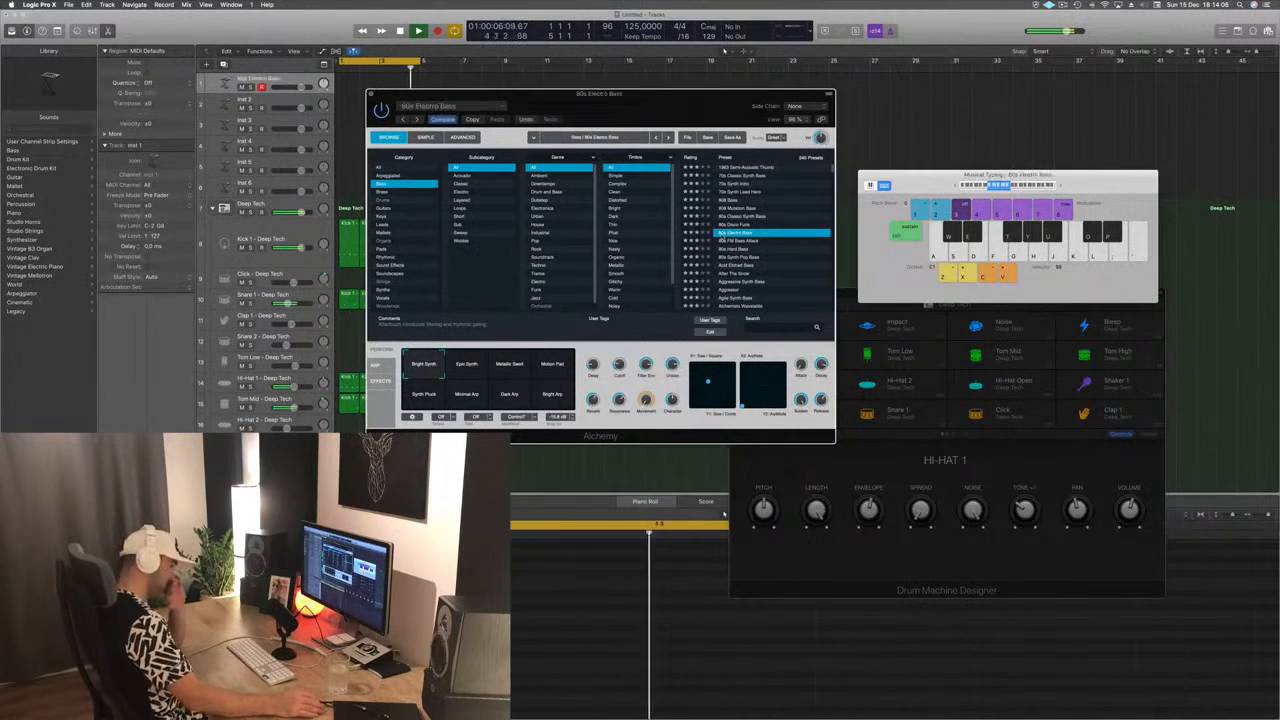
left_click_drag(717, 119, 725, 113)
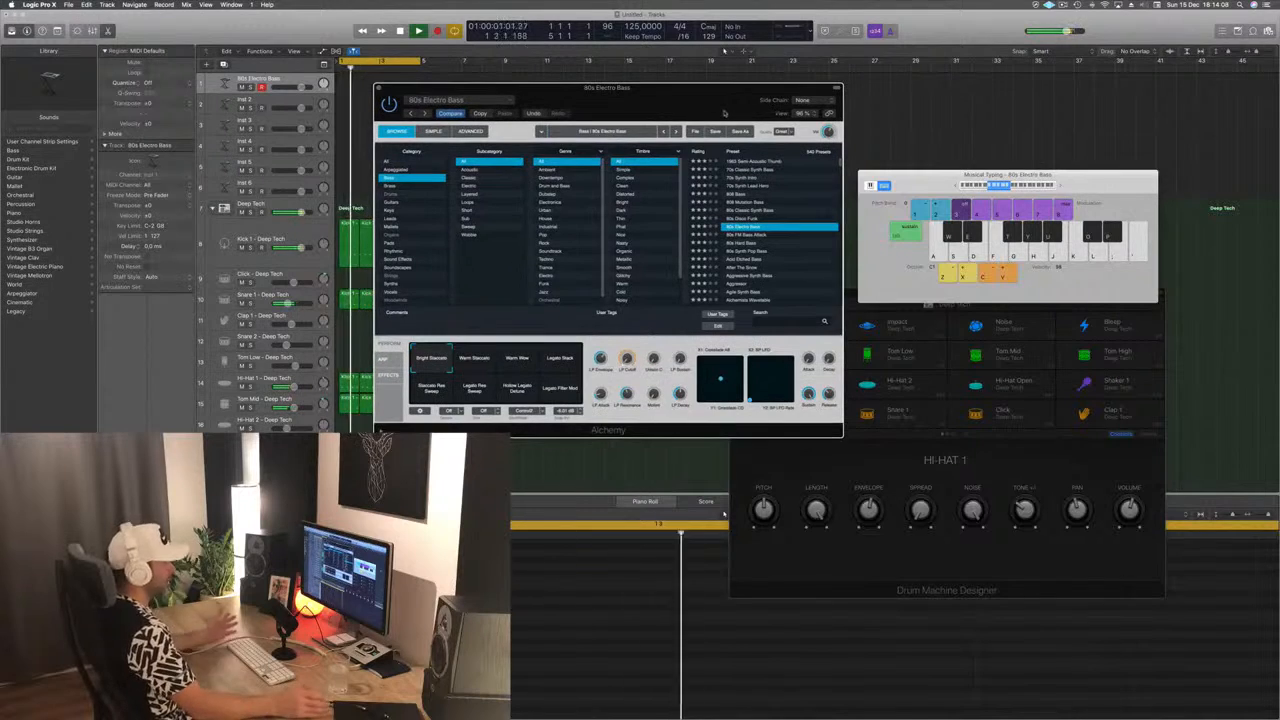
Audition the bass preset's performance snapshots by playing notes over the looping beat
key("g")
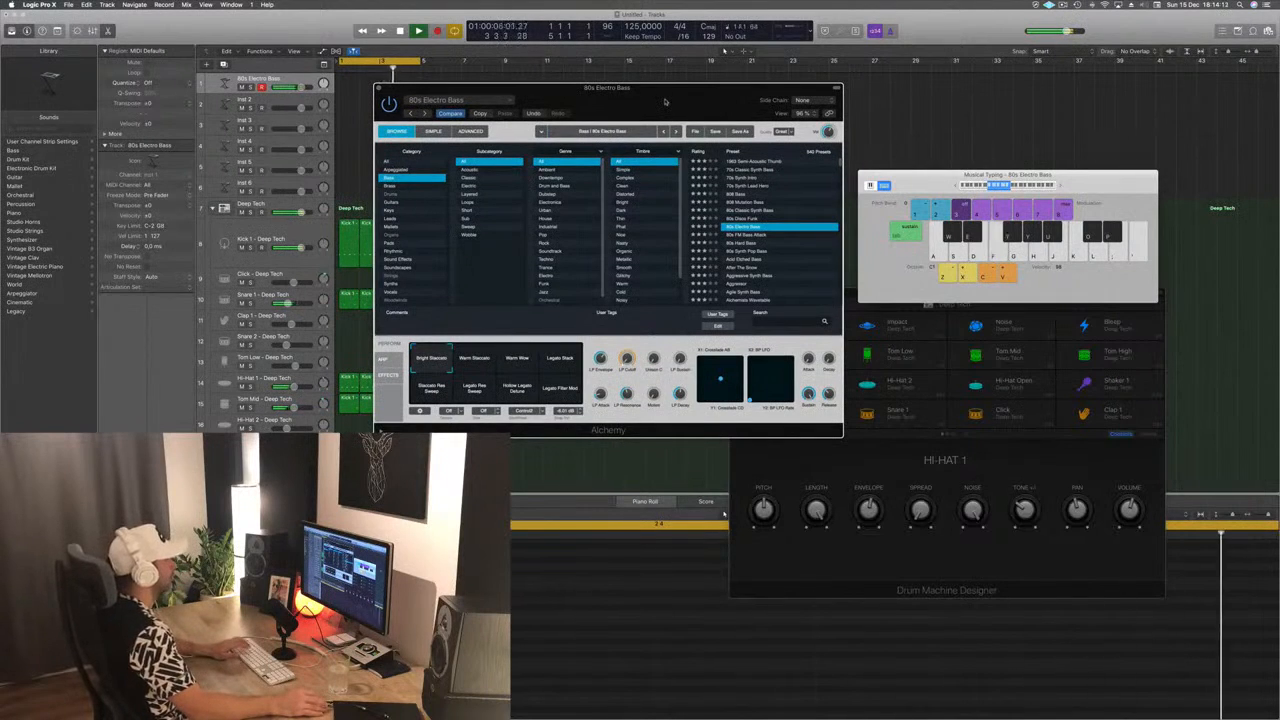
key("g")
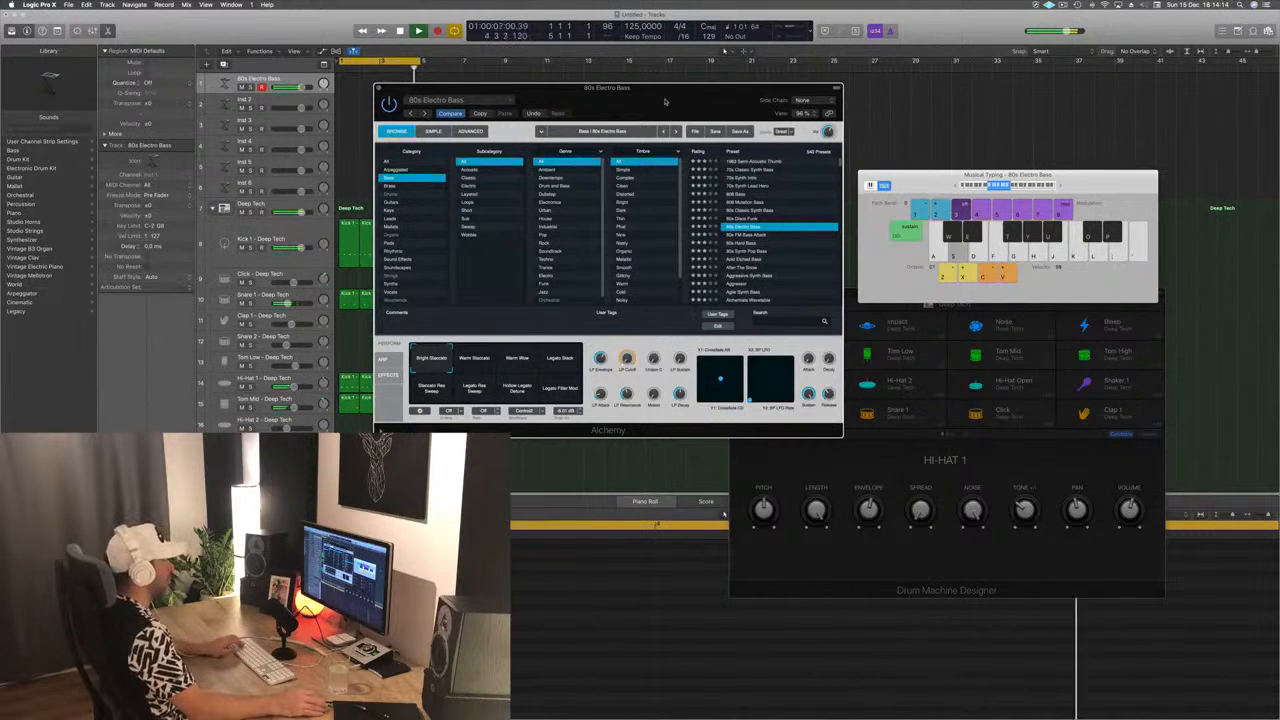
left_click(482, 357)
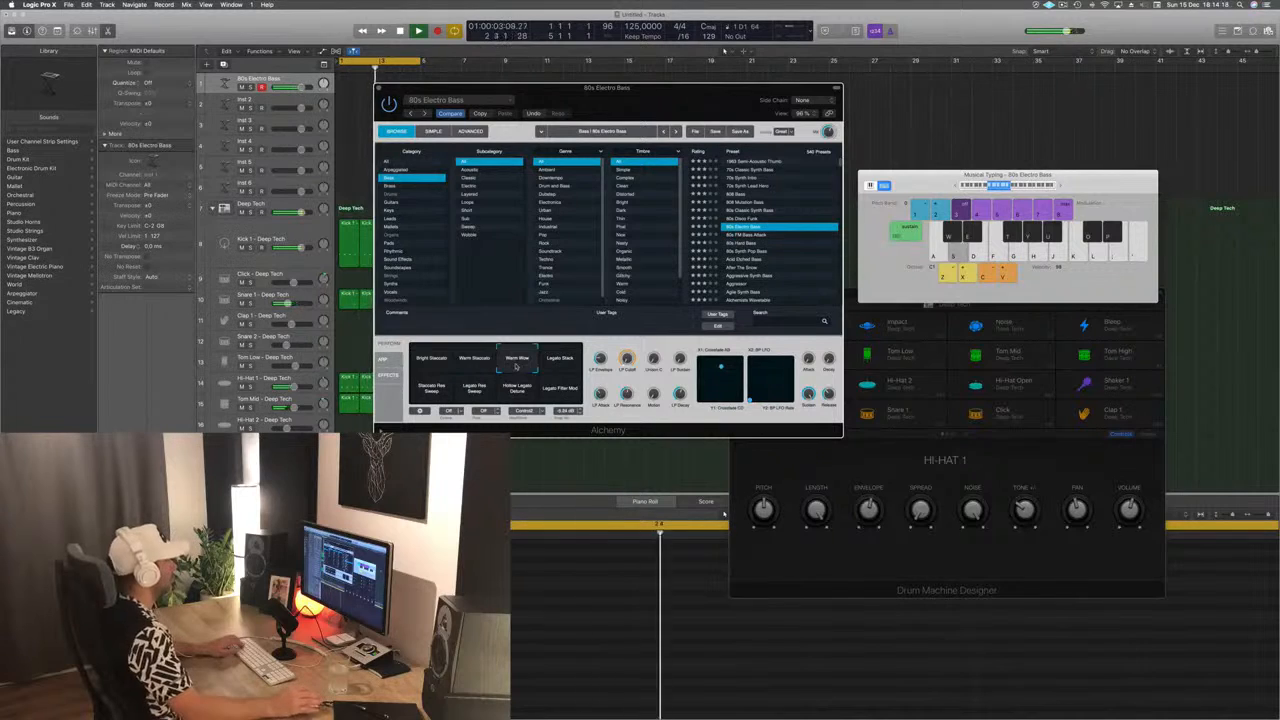
left_click(568, 362)
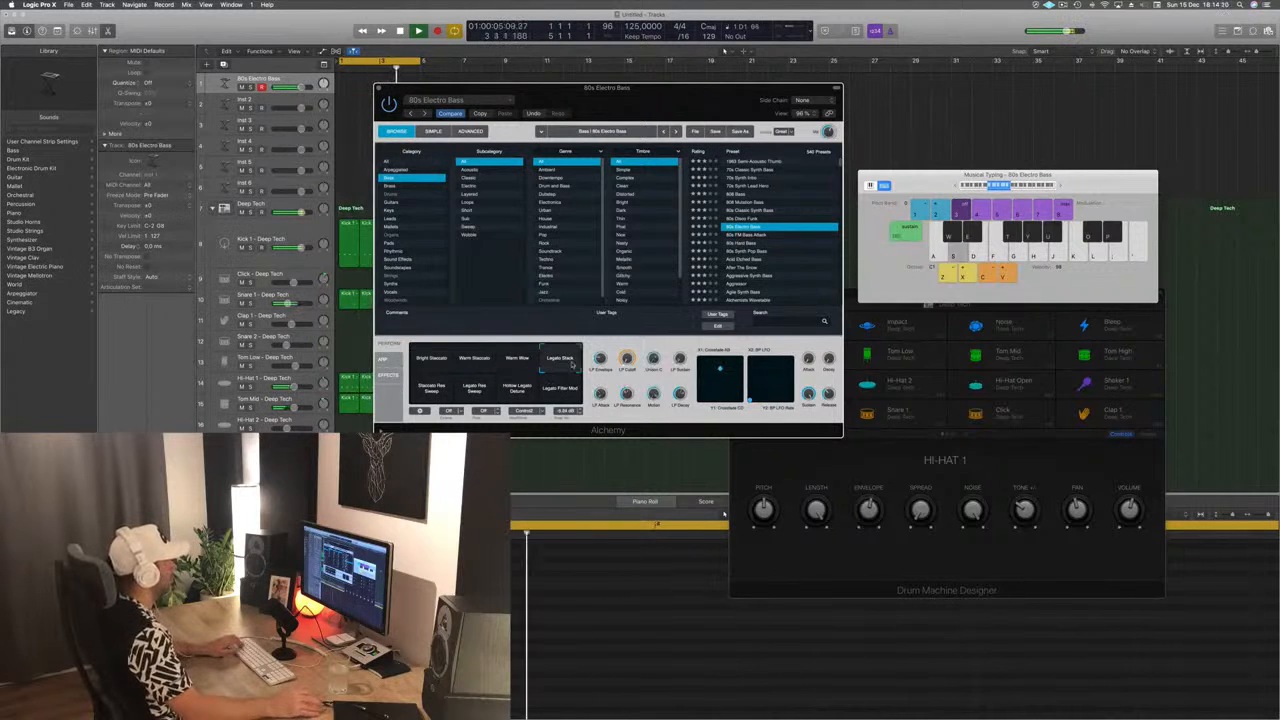
left_click(423, 393)
left_click(459, 398)
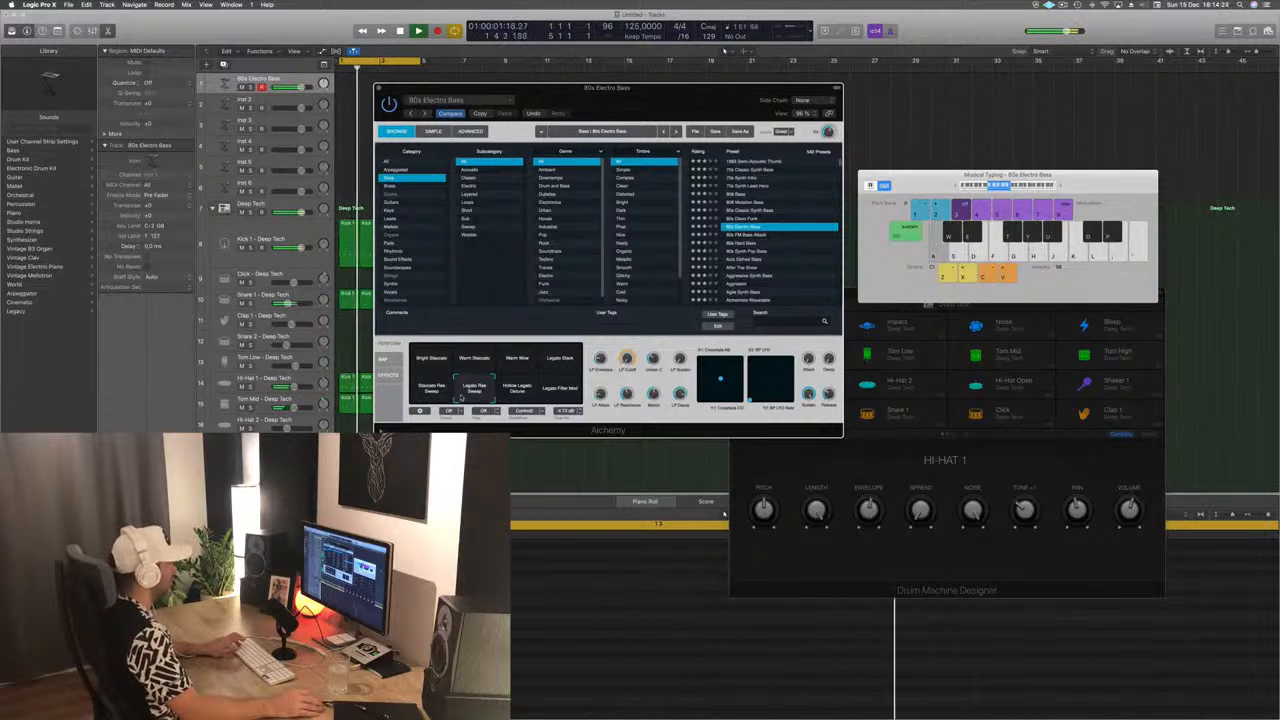
left_click(519, 392)
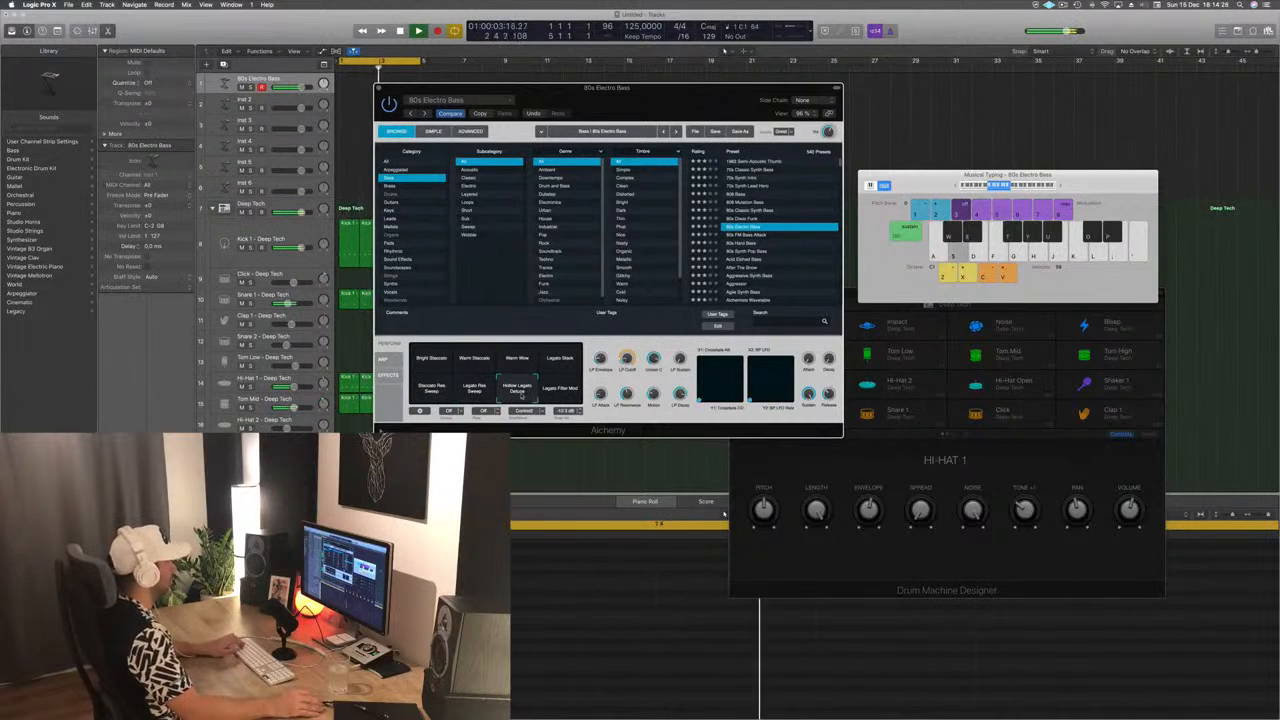
left_click(560, 390)
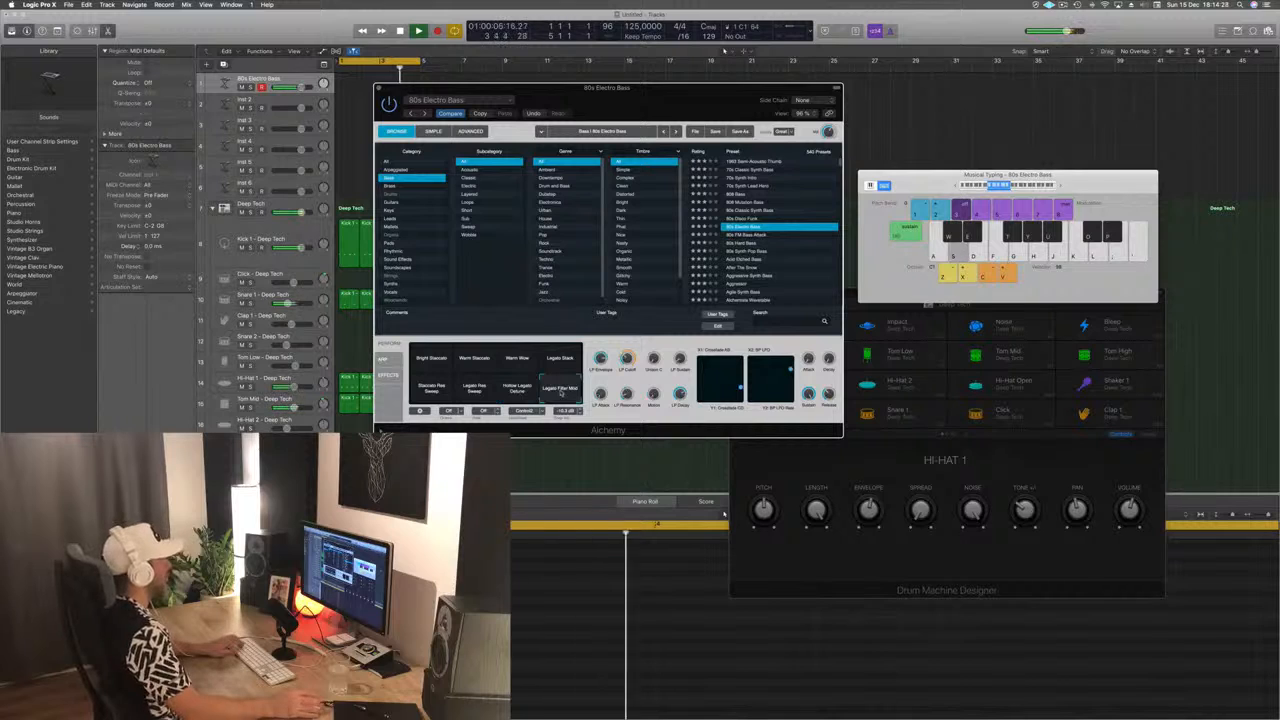
left_click(476, 362)
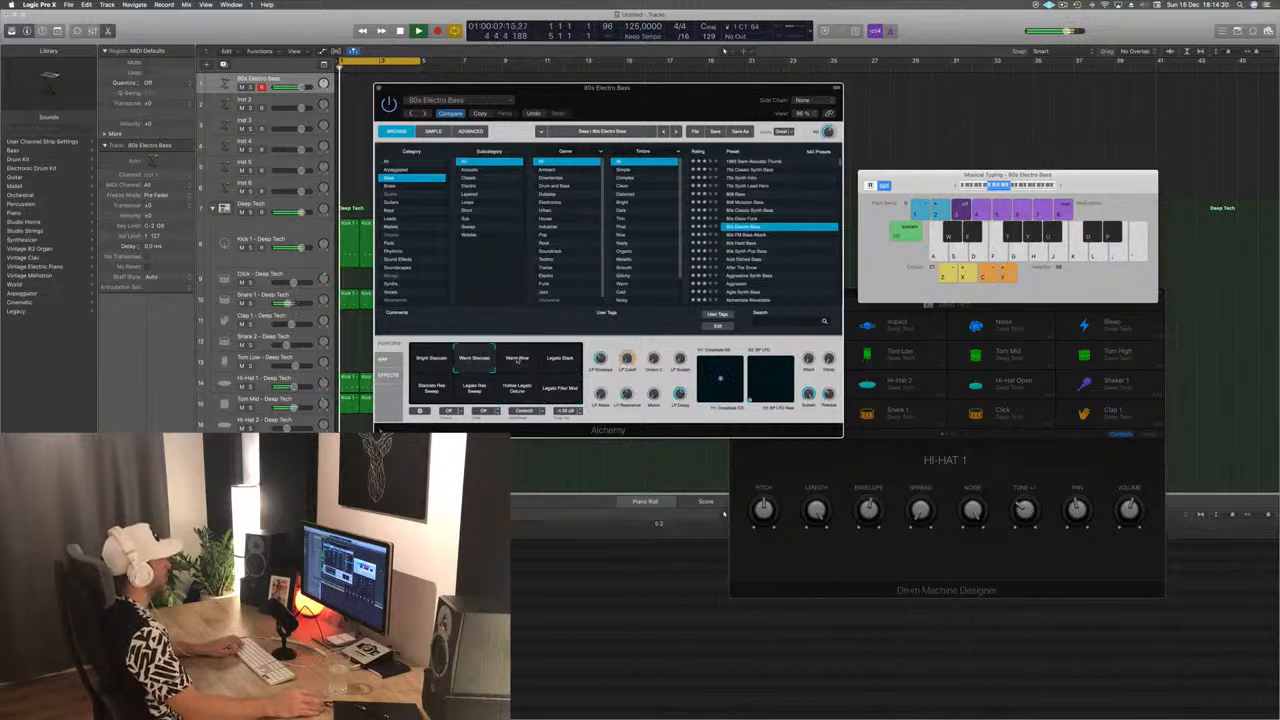
Record a bass line over bars 1 to 4 with the Warm Wow snapshot and join its two regions into one
left_click(517, 362)
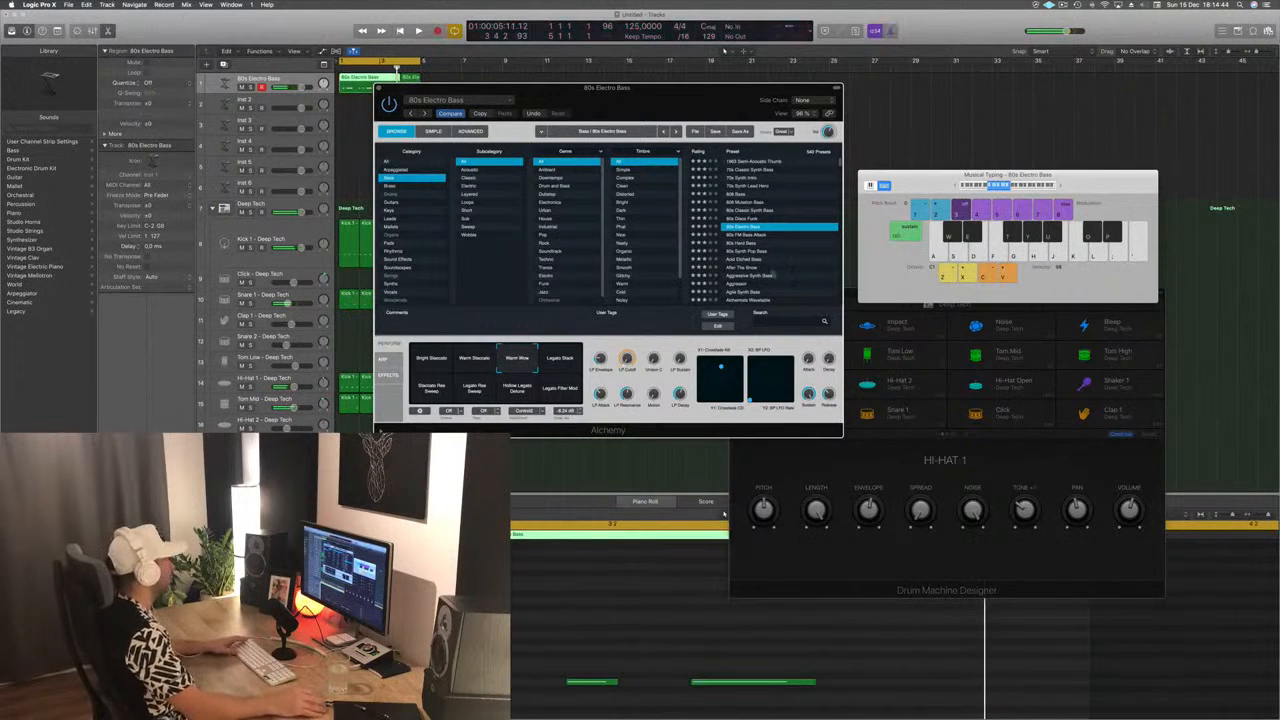
left_click_drag(686, 102, 1068, 102)
left_click(432, 94)
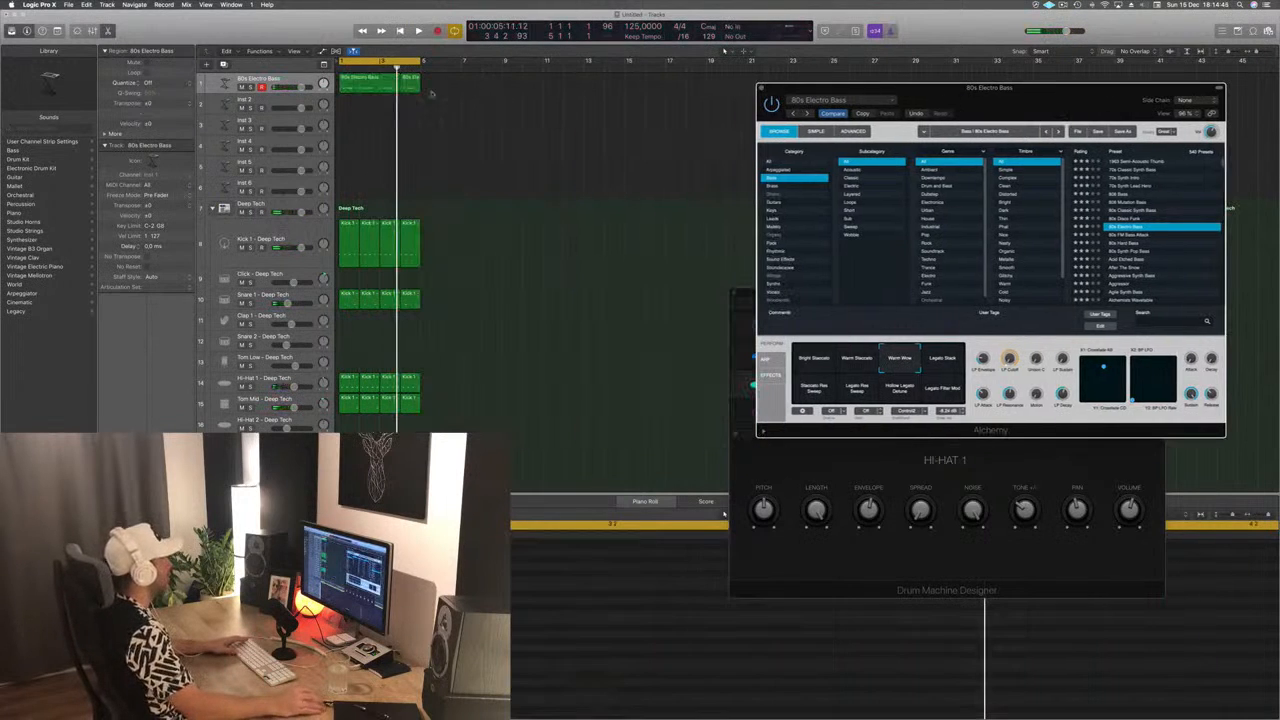
left_click(383, 93)
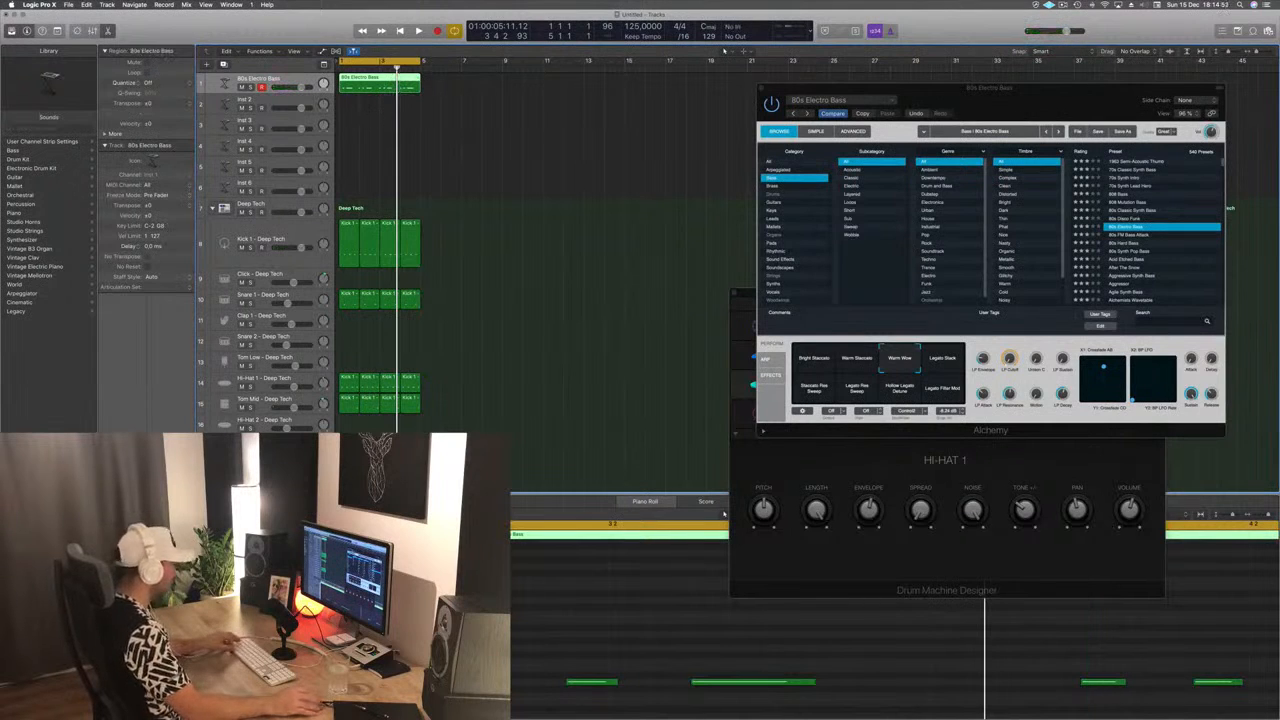
Play the bass line back together with the drums and bring the Alchemy window to the middle of the arrangement
key("Return")
key("space")
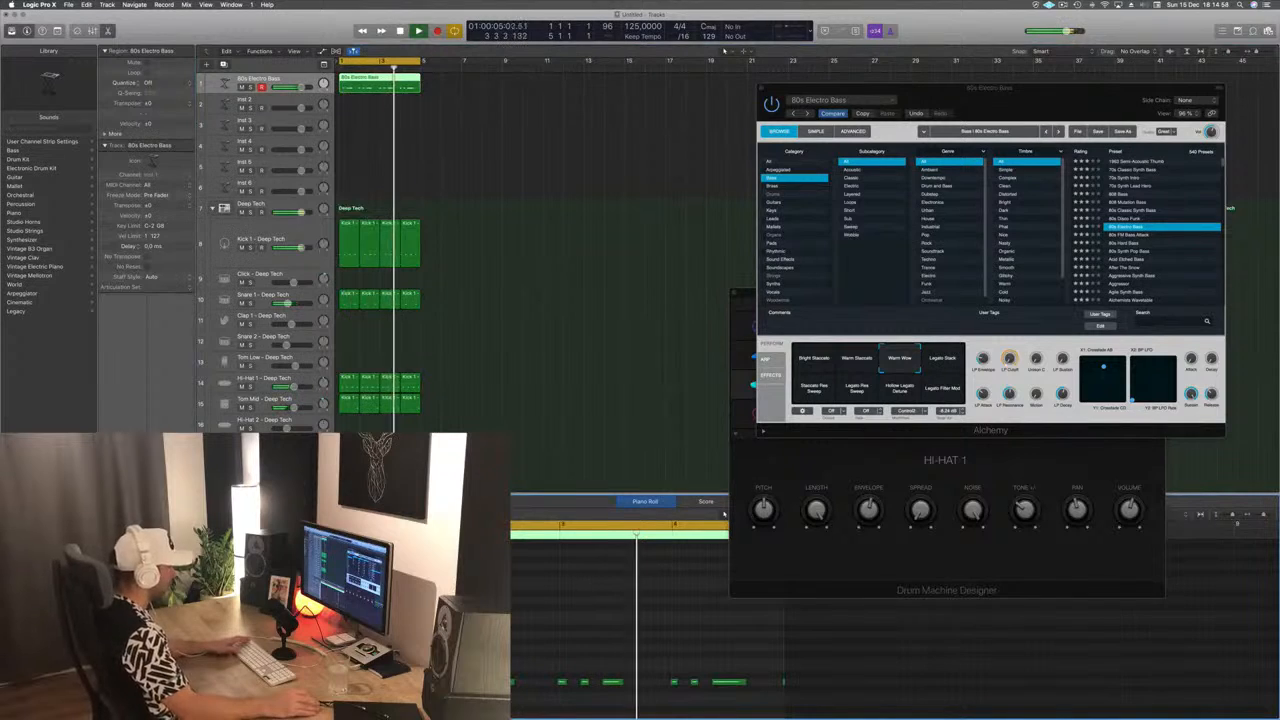
key("space")
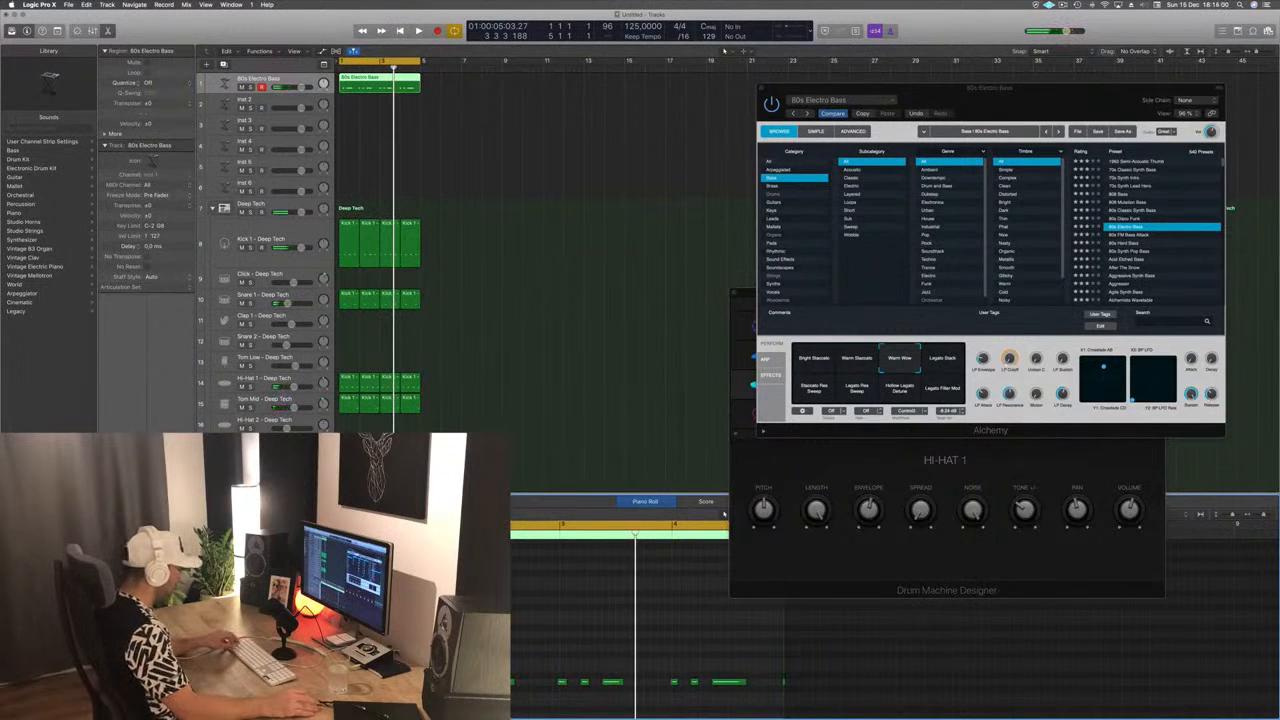
key("Return")
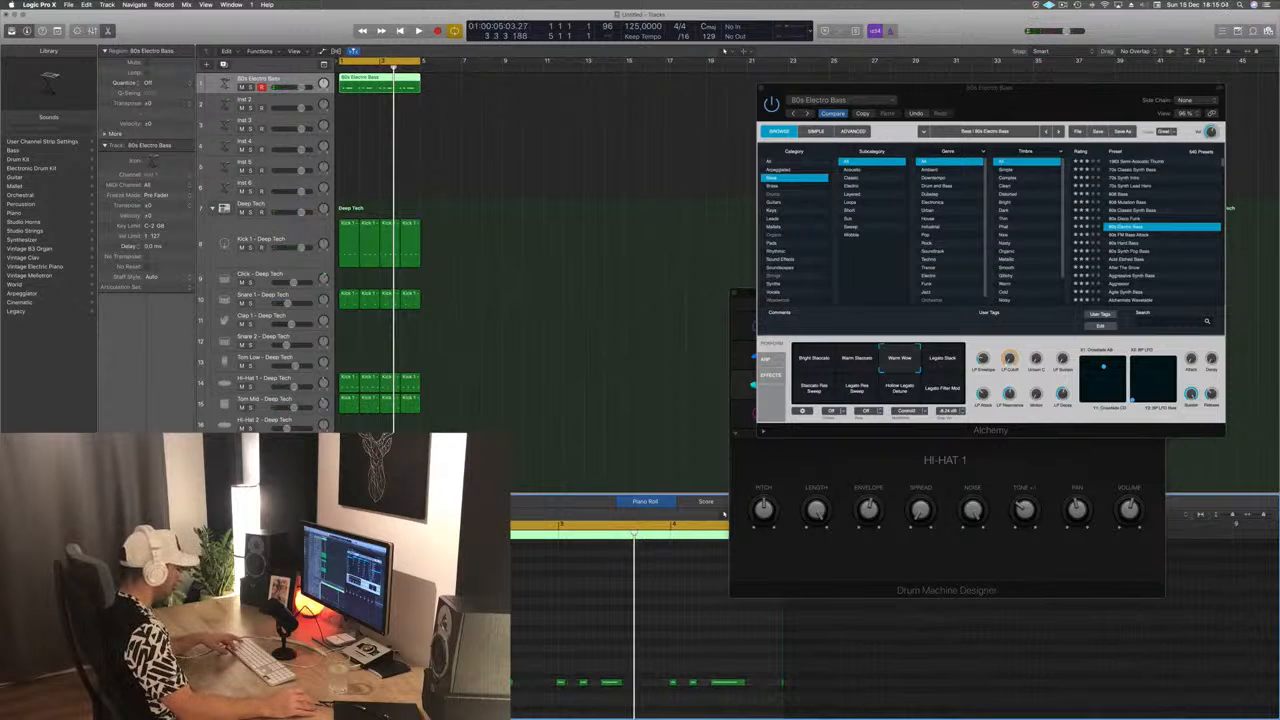
key("space")
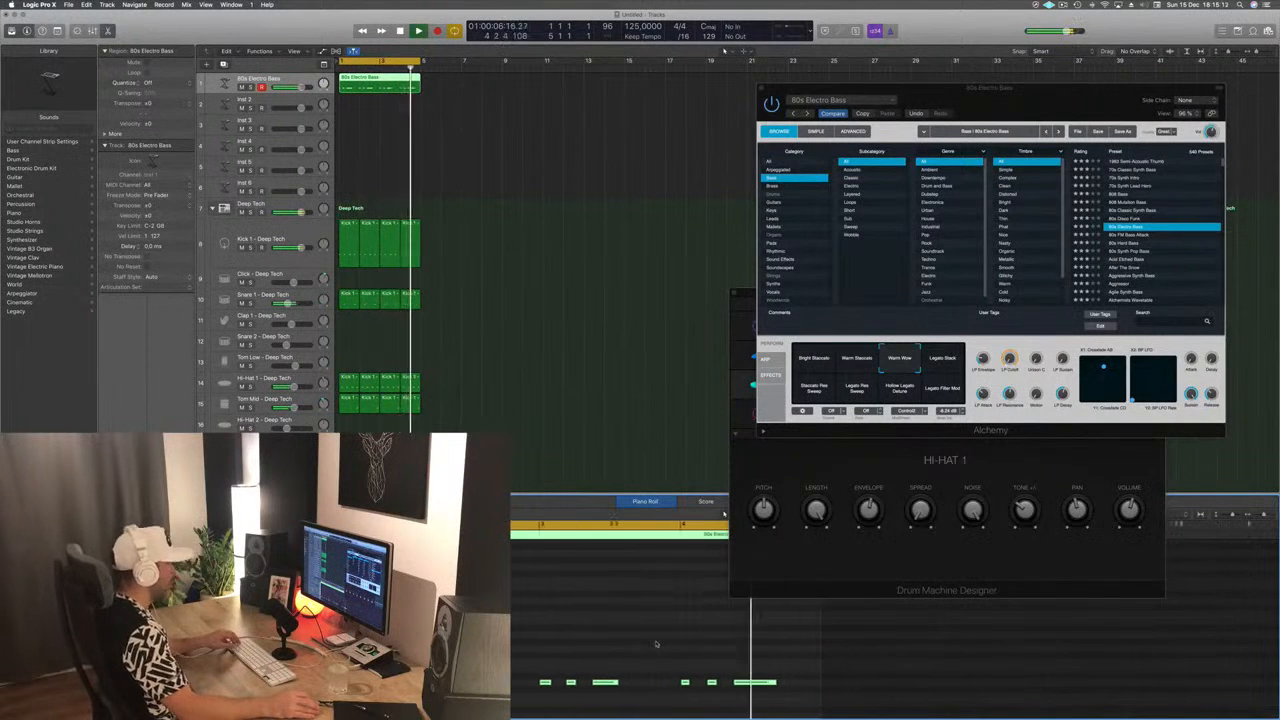
left_click_drag(1070, 95, 735, 137)
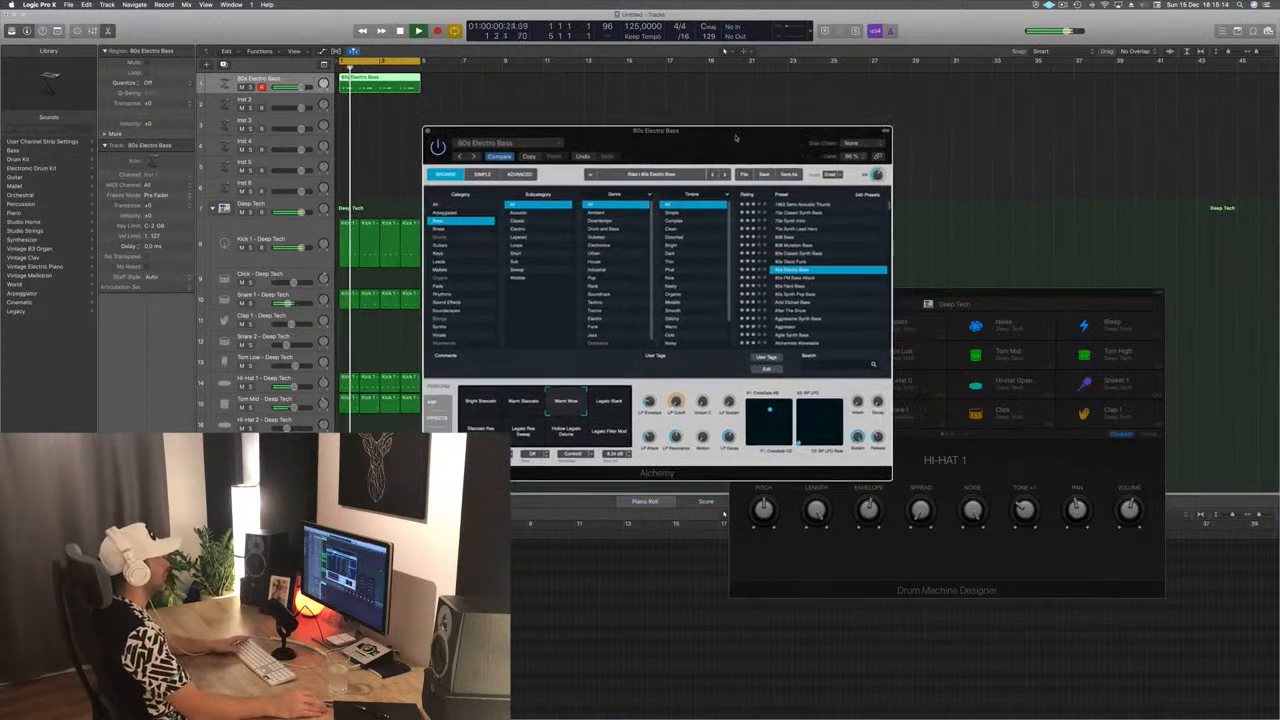
key("space")
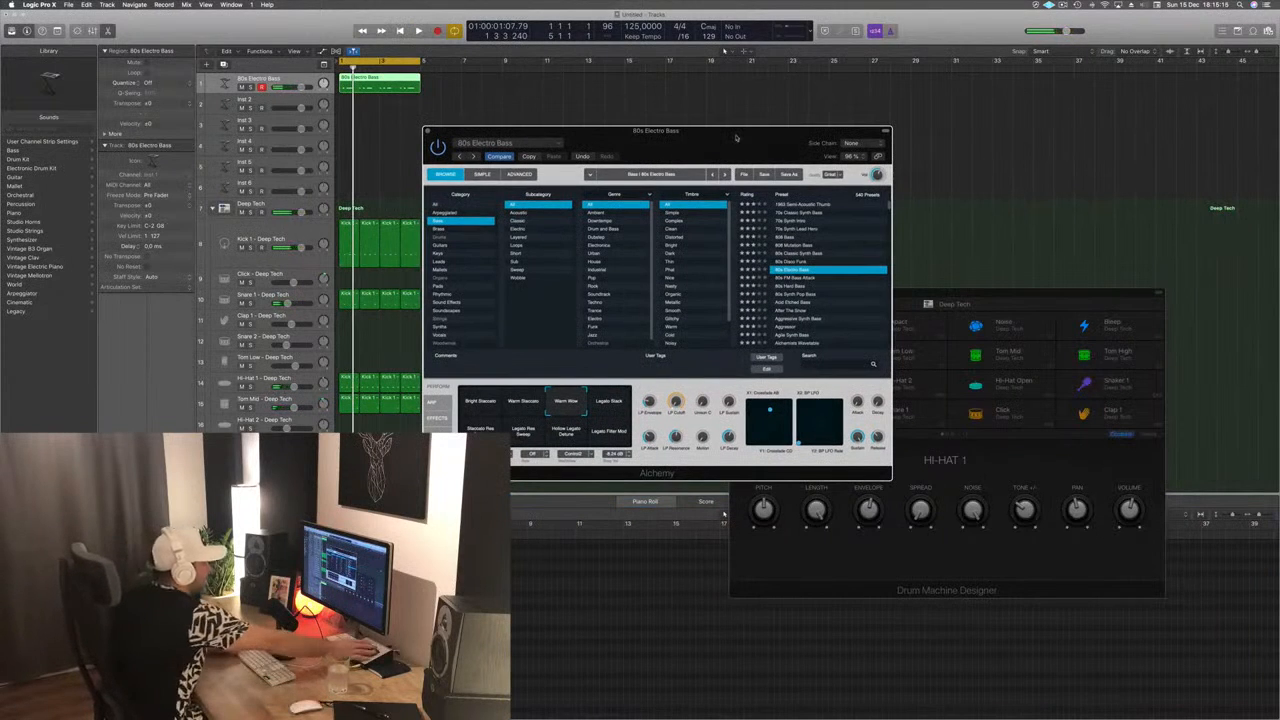
key("space")
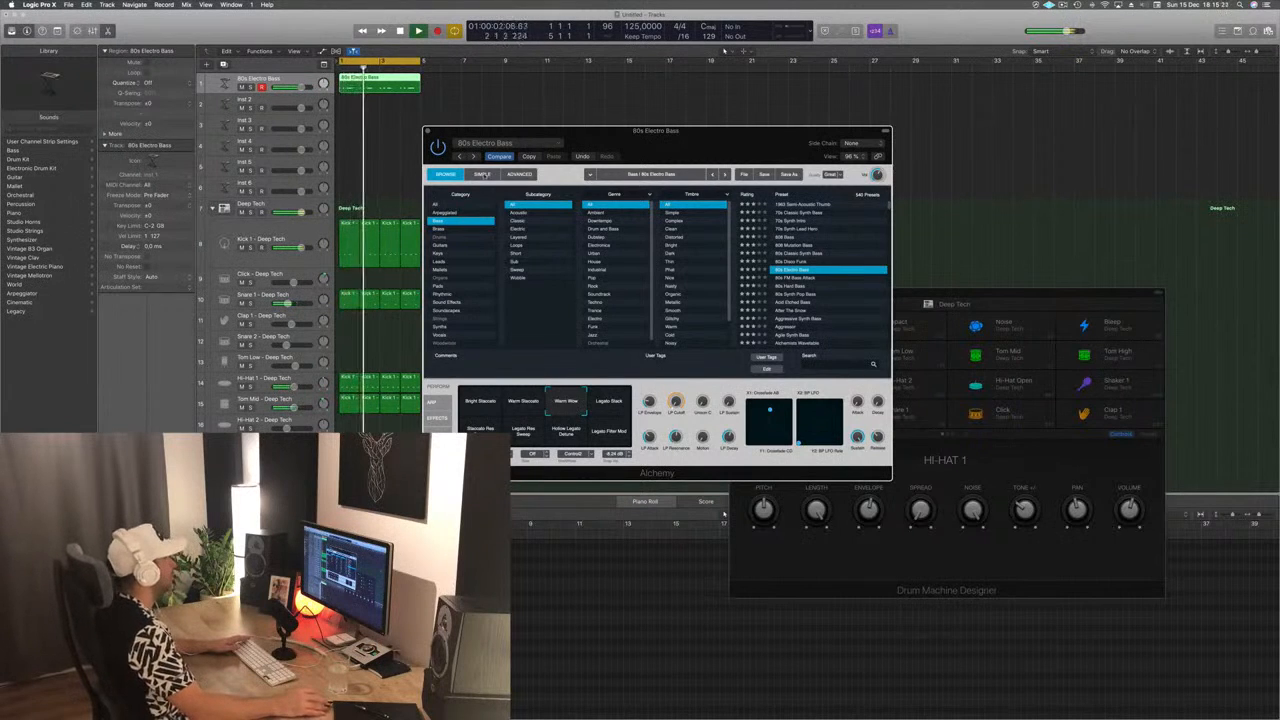
Stretch the decay of the bass preset's AHDSR envelope in Alchemy's advanced view and move the plugin window clear of the regions
left_click(482, 174)
left_click(519, 174)
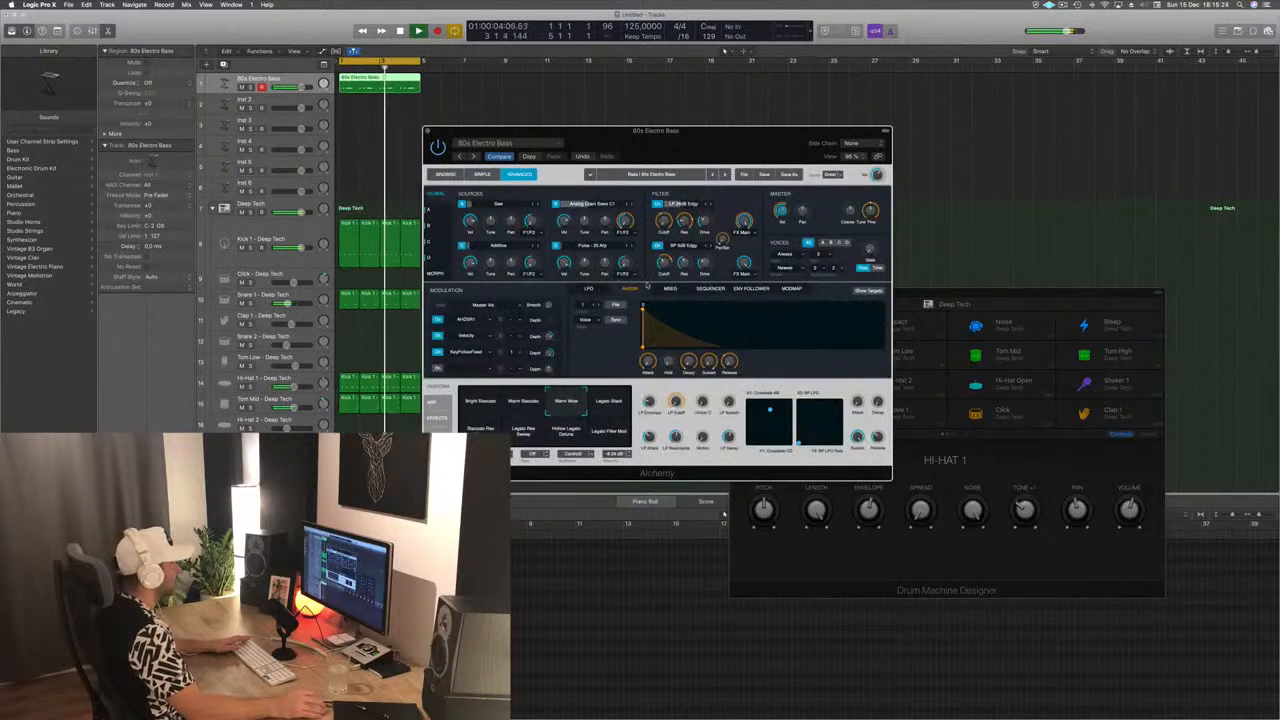
left_click_drag(651, 313, 738, 346)
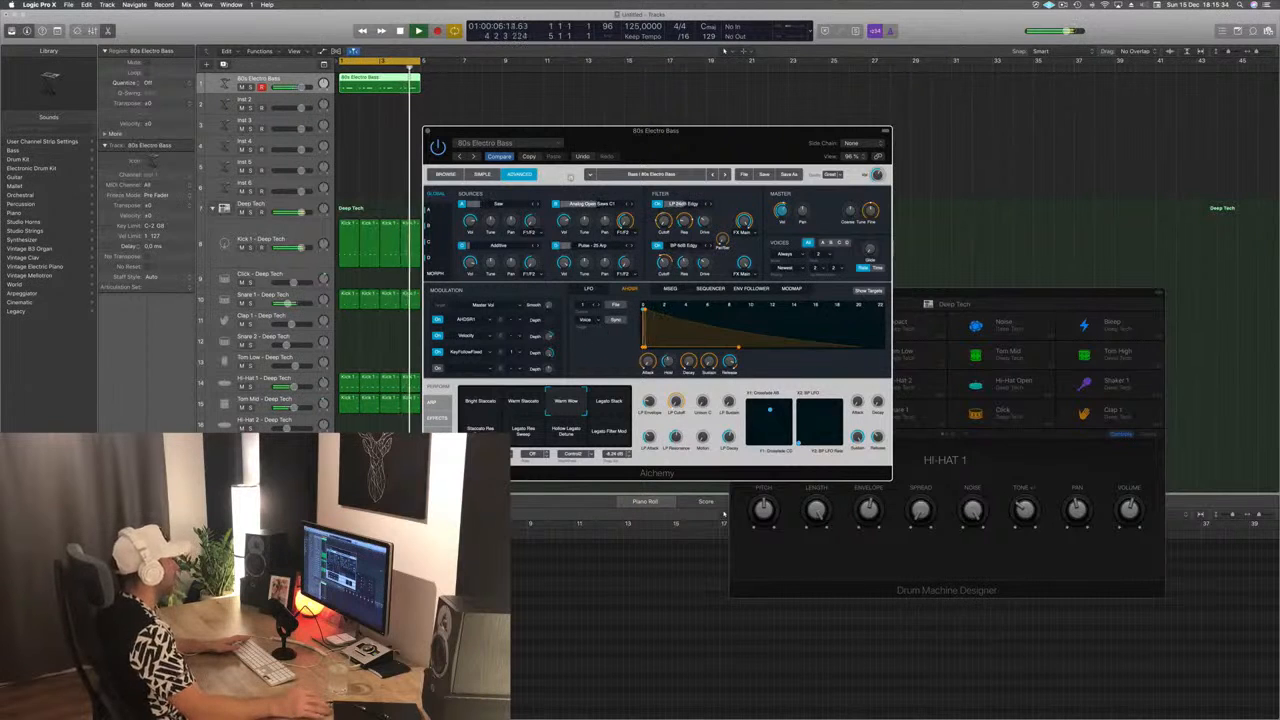
left_click_drag(697, 151, 720, 121)
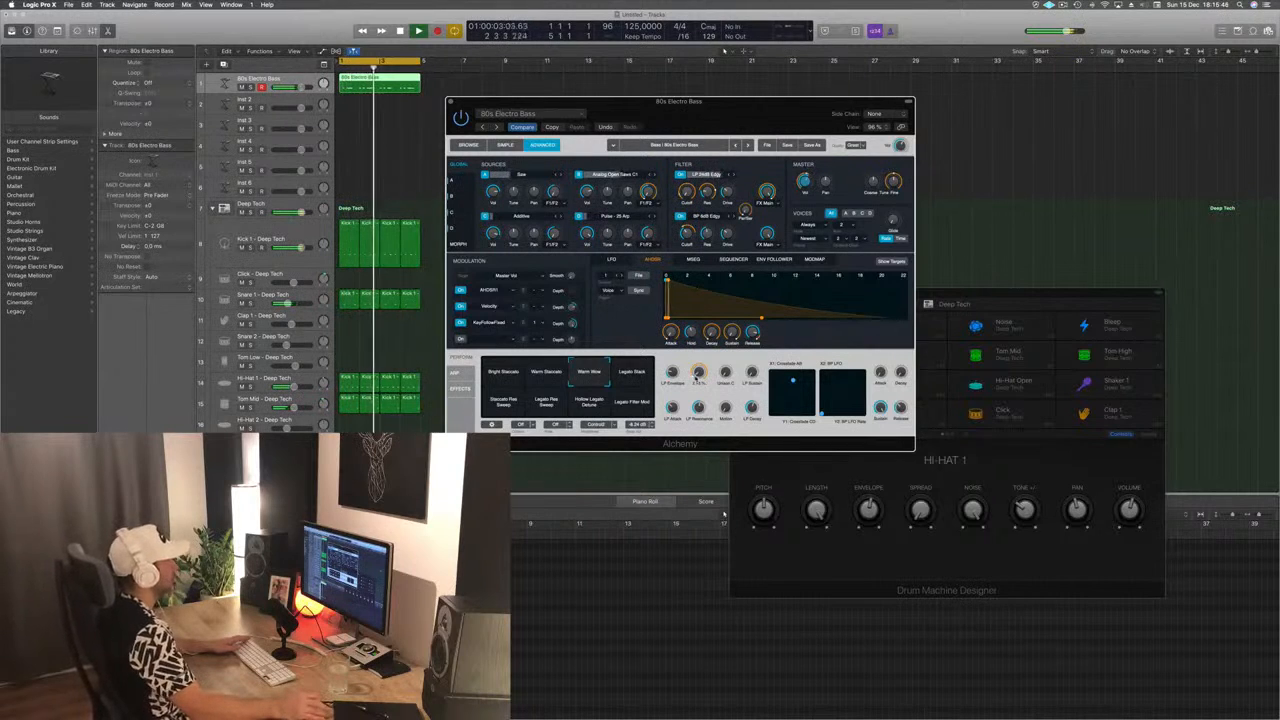
left_click_drag(663, 117, 746, 137)
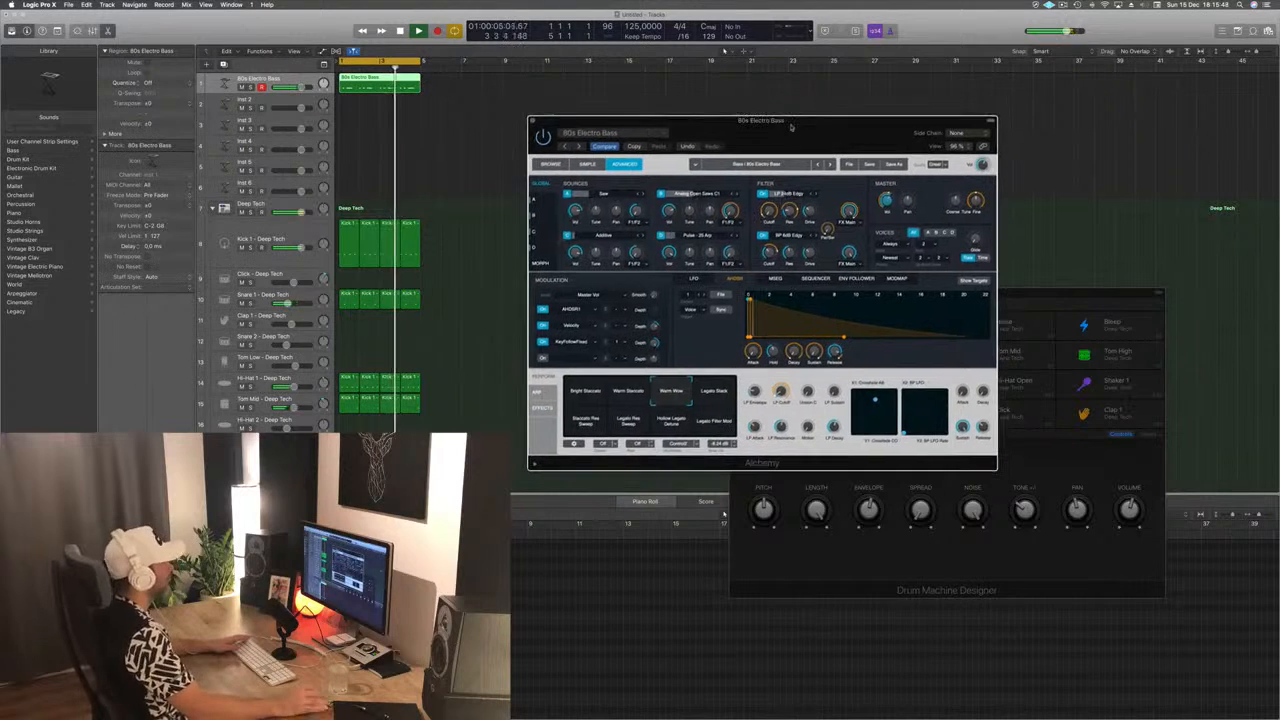
Duplicate the 80s Electro Bass track with its settings and copy the four-bar bass region onto the duplicate
left_click(383, 80)
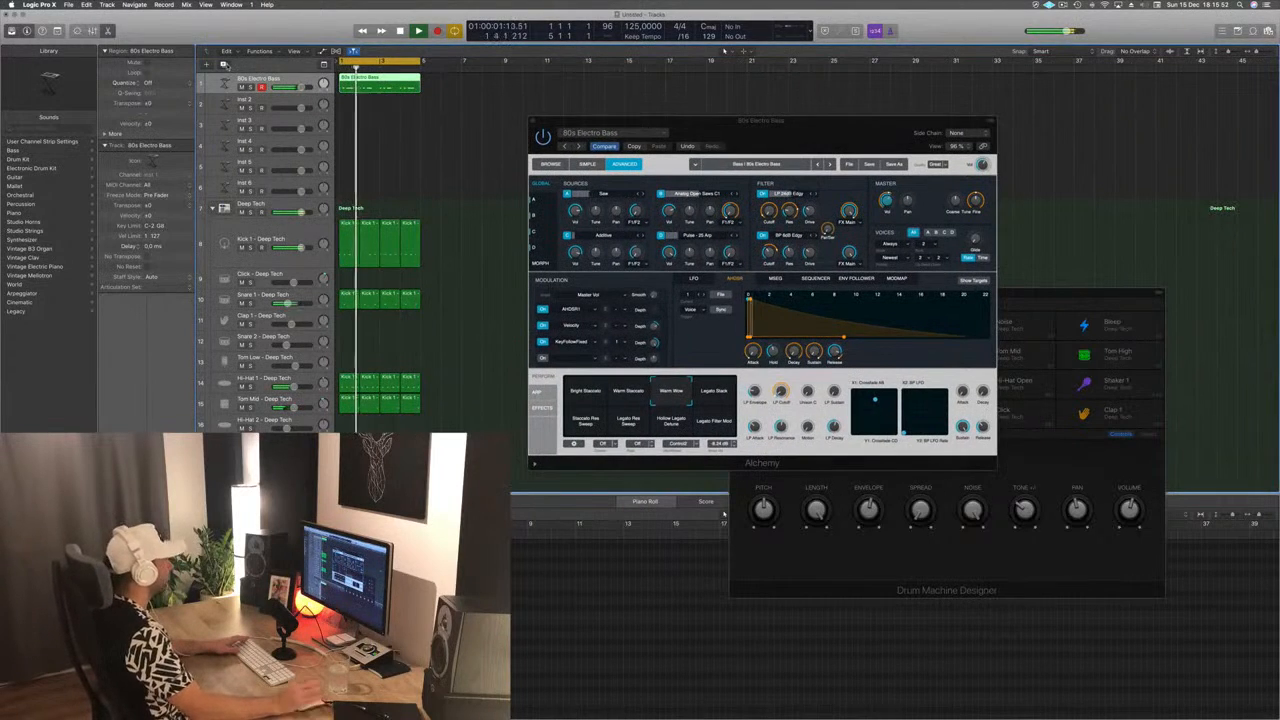
key("super+d")
left_click_drag(389, 86, 386, 107)
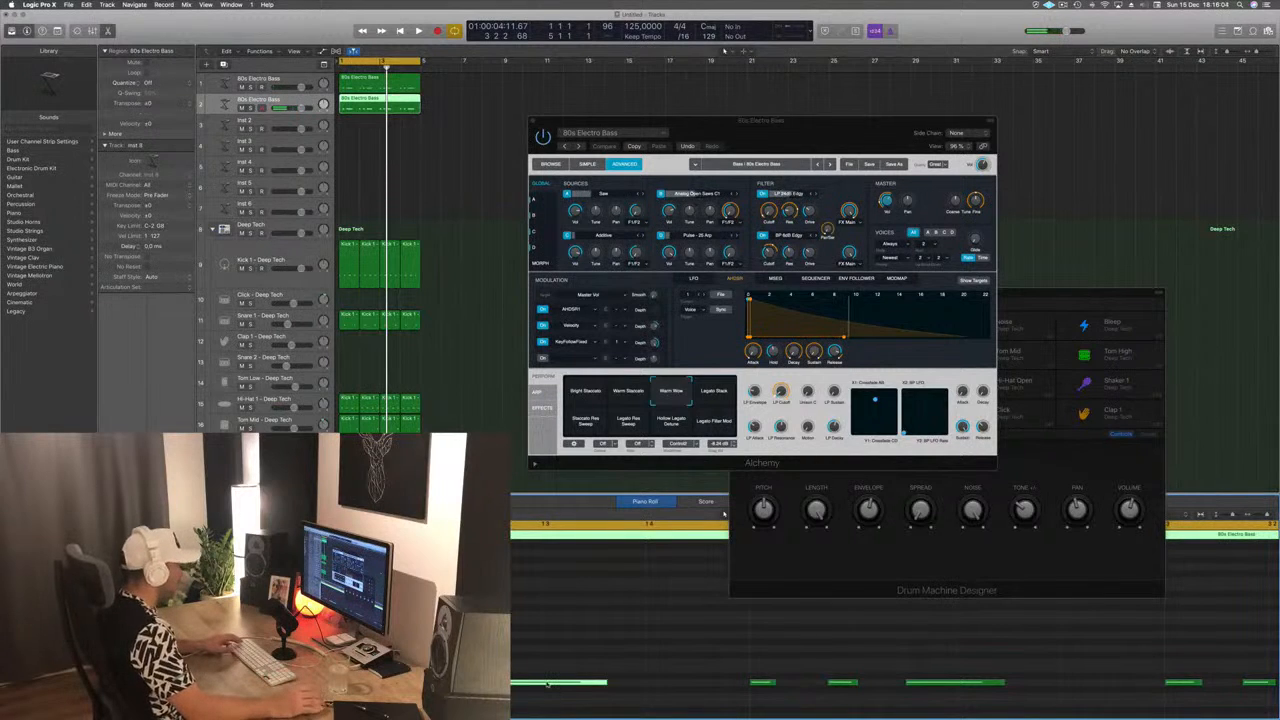
Delete the short notes from the copied bass region and shift the remaining long notes later in time
left_click_drag(551, 686, 649, 688)
scroll(724, 513, "down", 1)
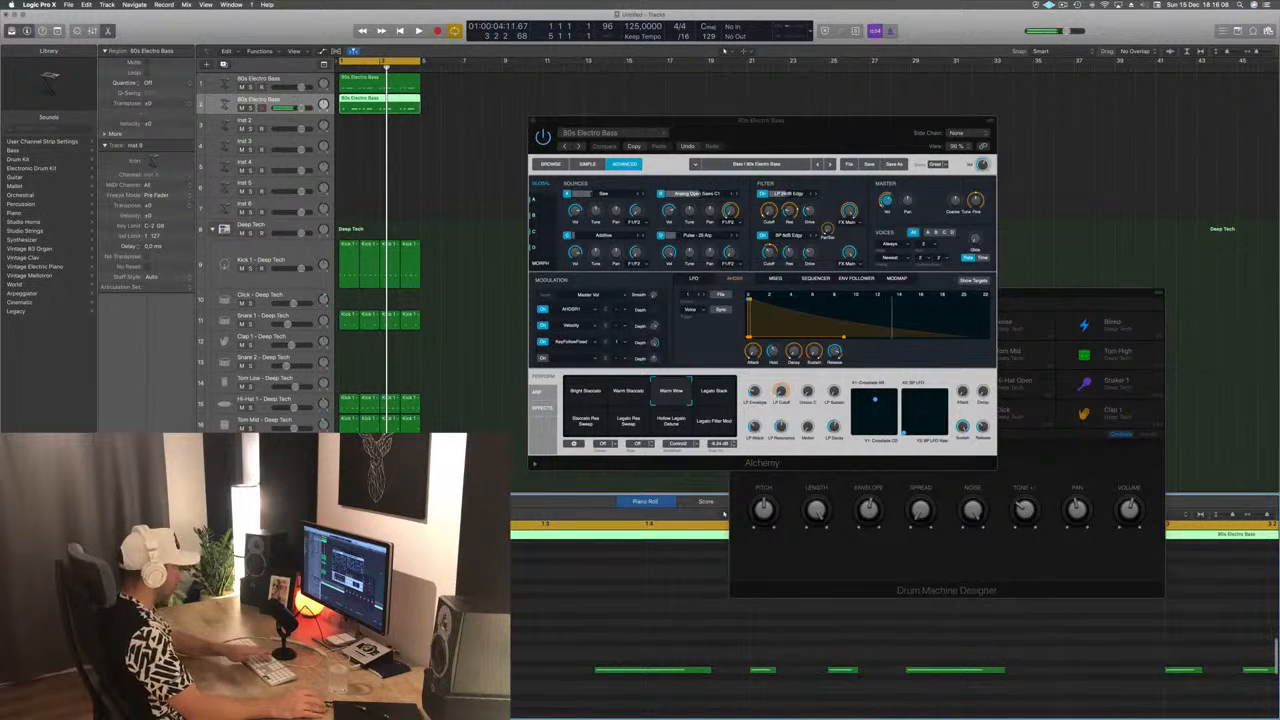
scroll(573, 682, "down", 5)
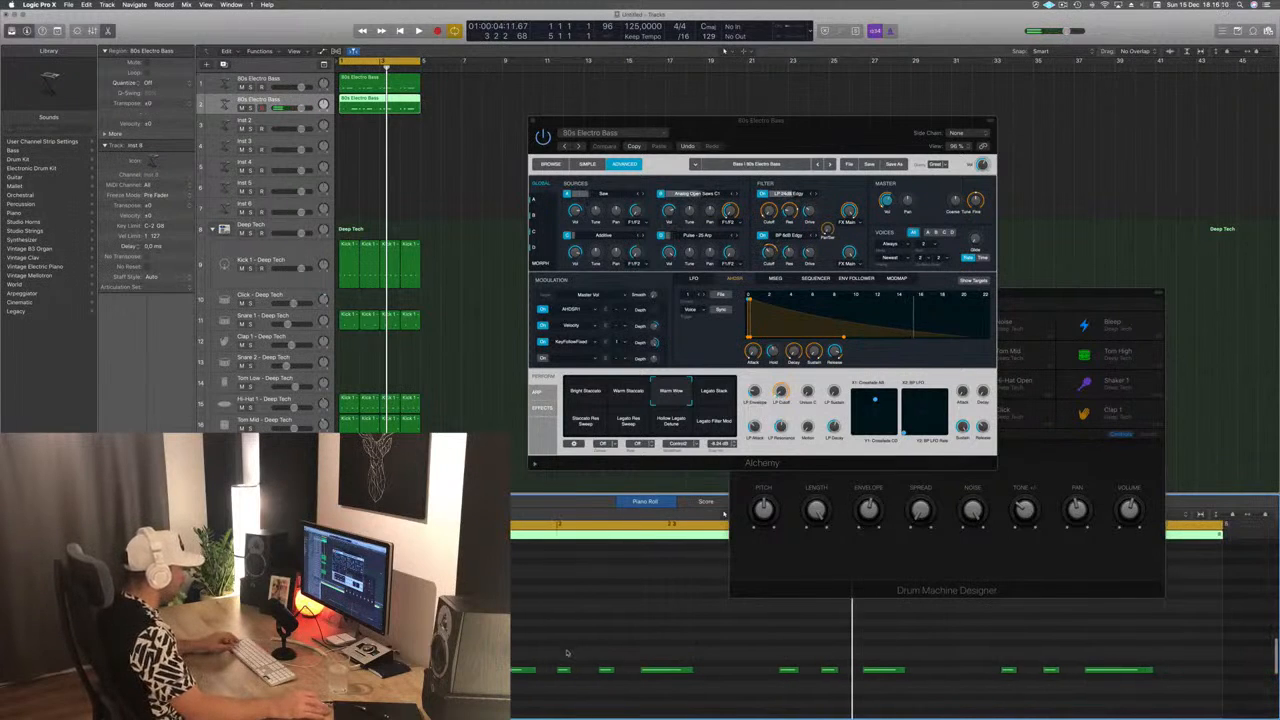
left_click_drag(566, 653, 615, 675)
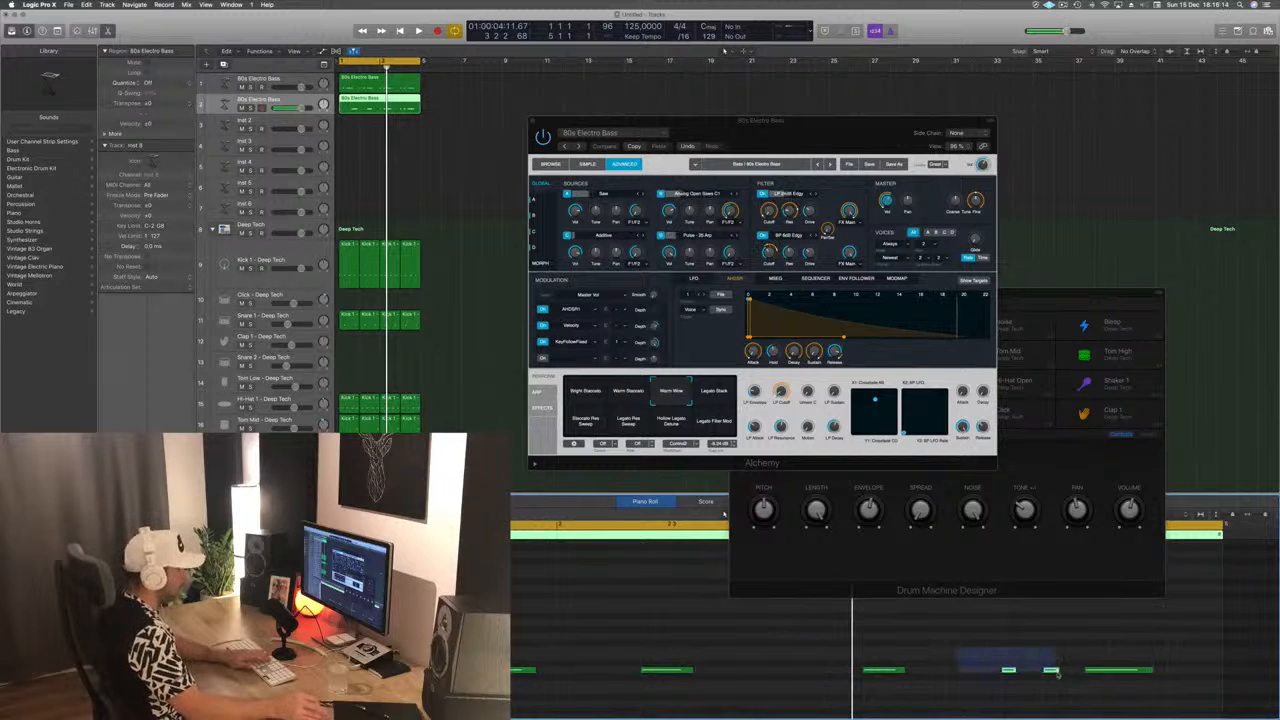
left_click_drag(1057, 676, 1058, 676)
key("Delete")
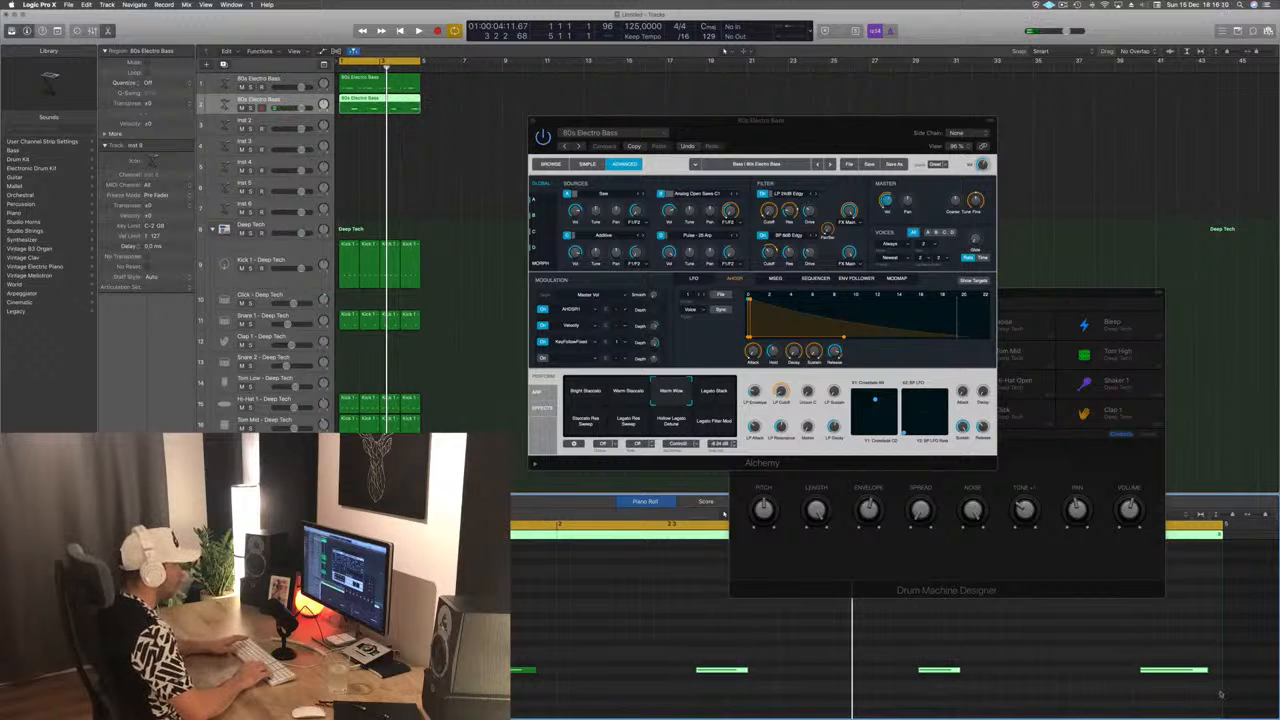
Play the edited part with the beat and lengthen each of its four notes, extending the last one almost to the region's end
key("space")
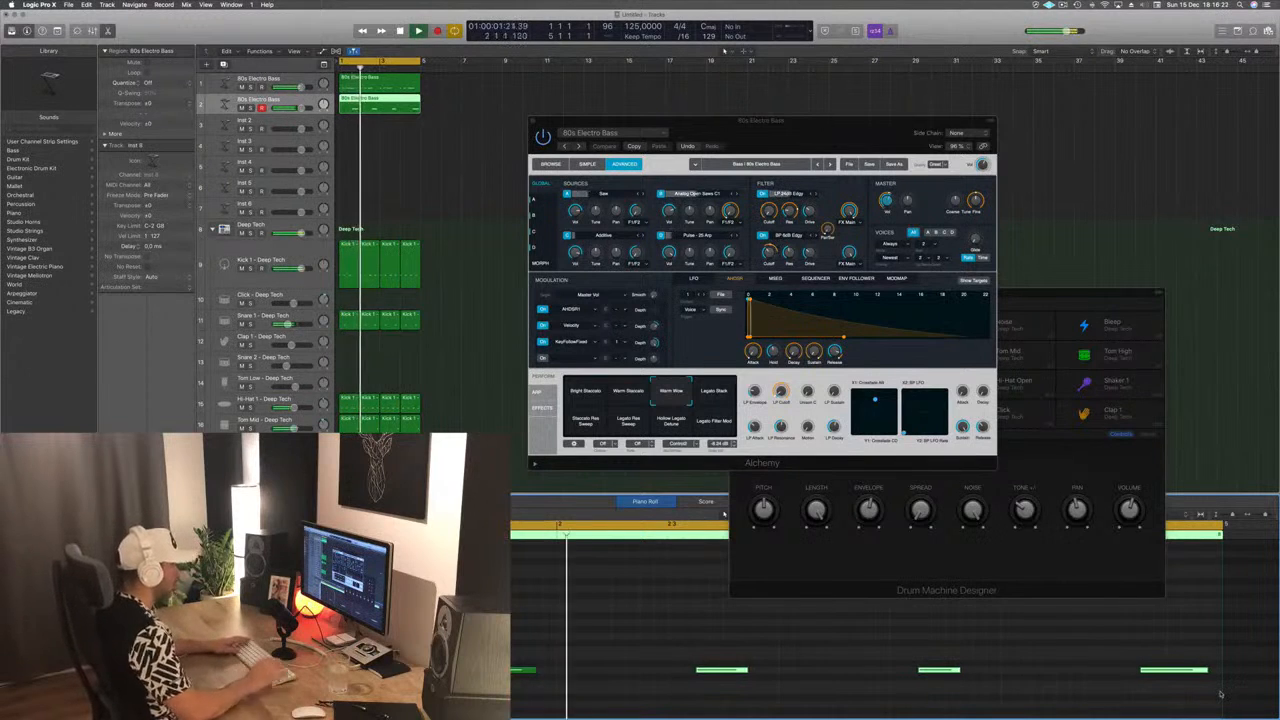
key("space")
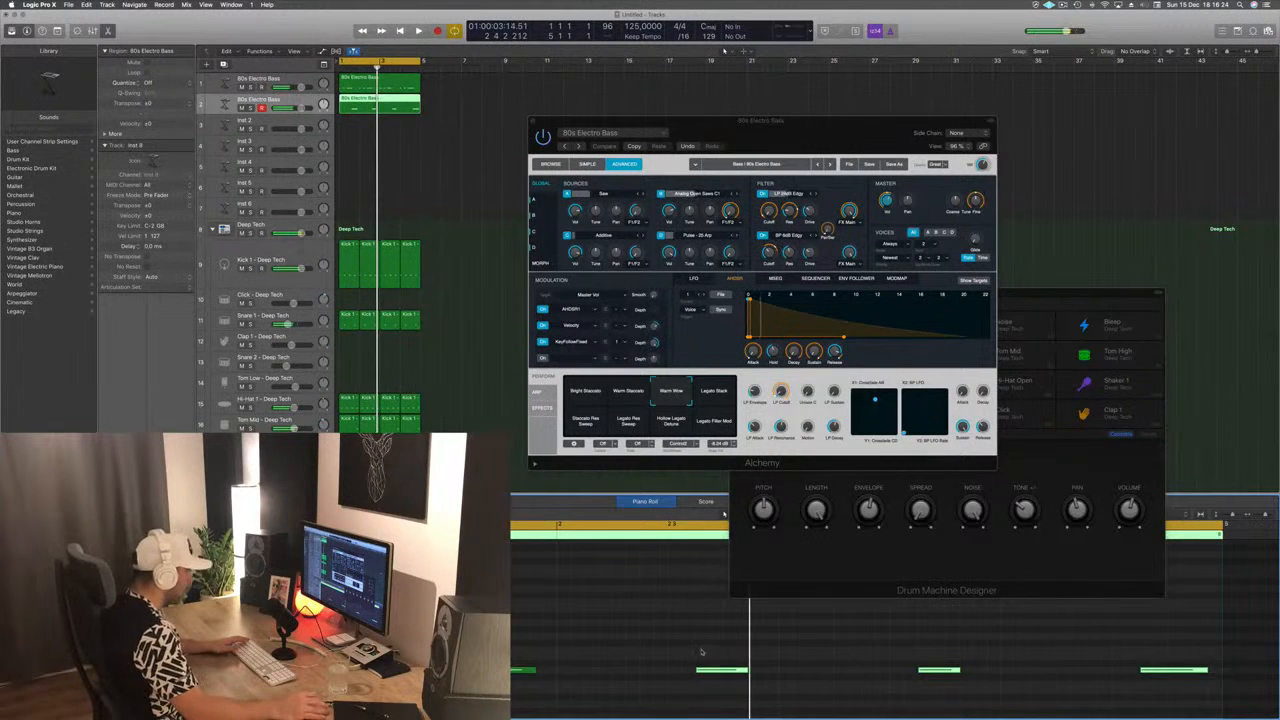
left_click_drag(746, 669, 758, 672)
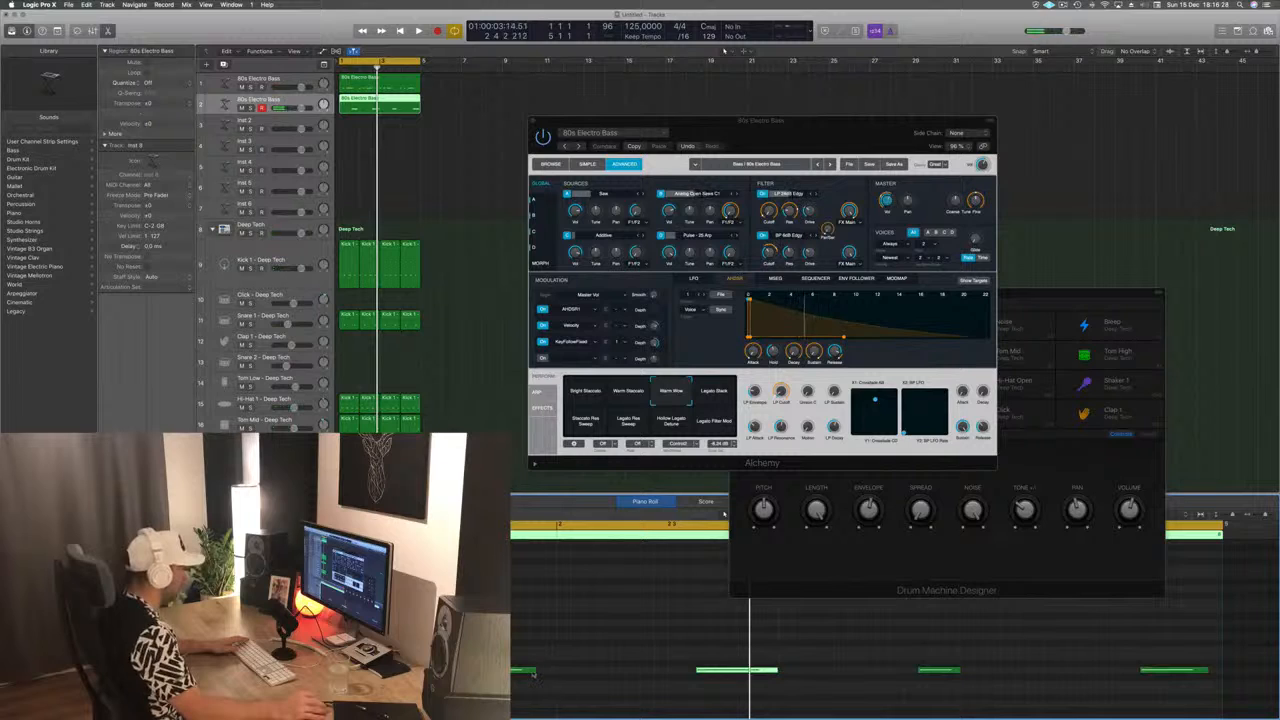
left_click_drag(535, 673, 553, 674)
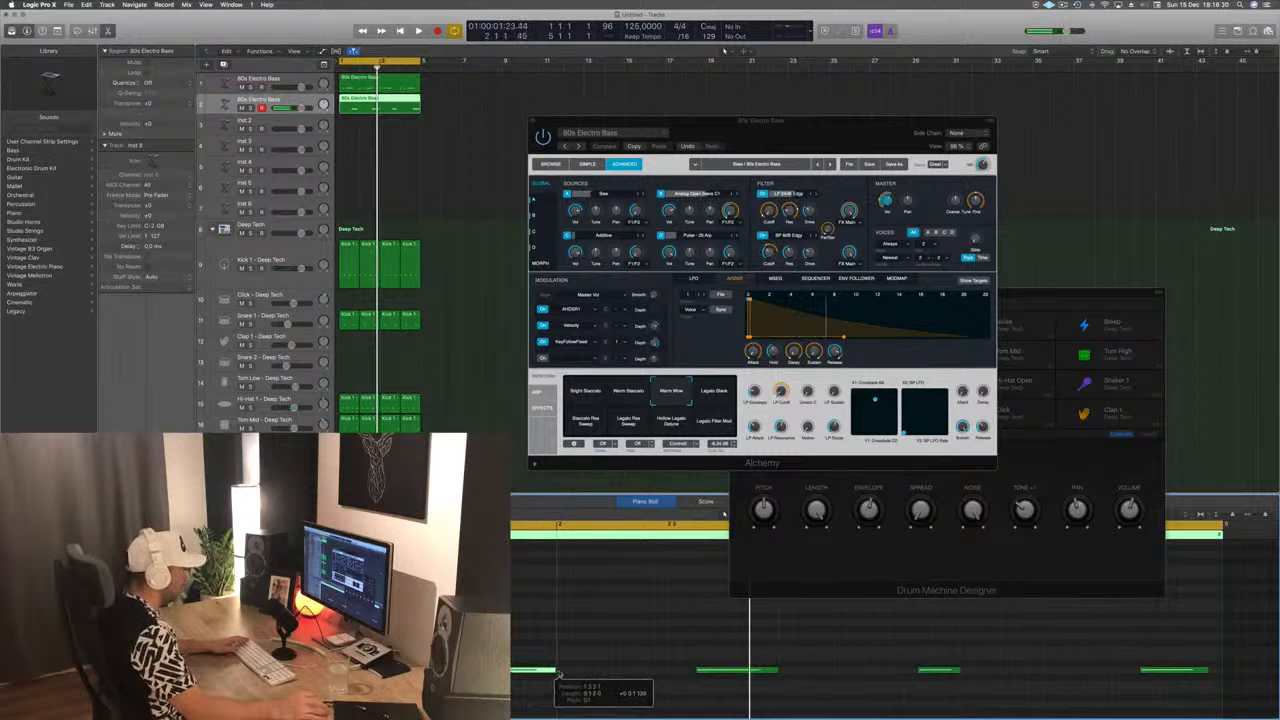
left_click_drag(958, 670, 998, 672)
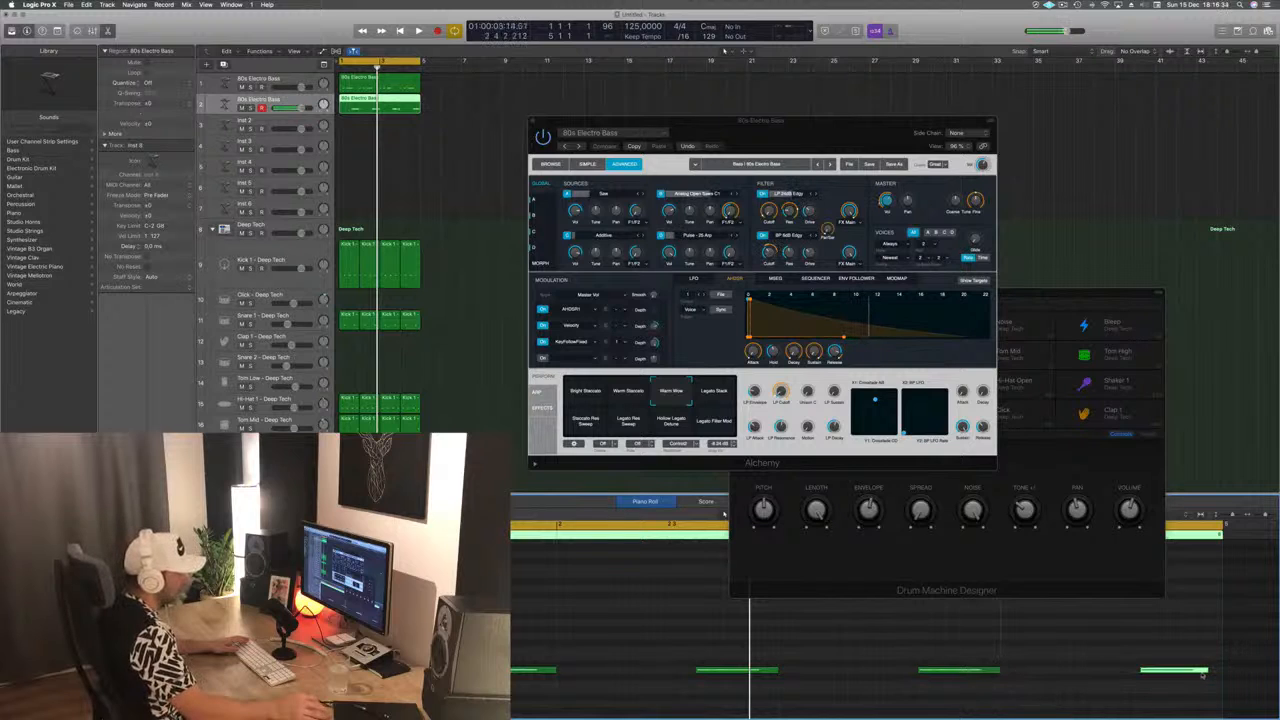
left_click_drag(1208, 670, 1213, 670)
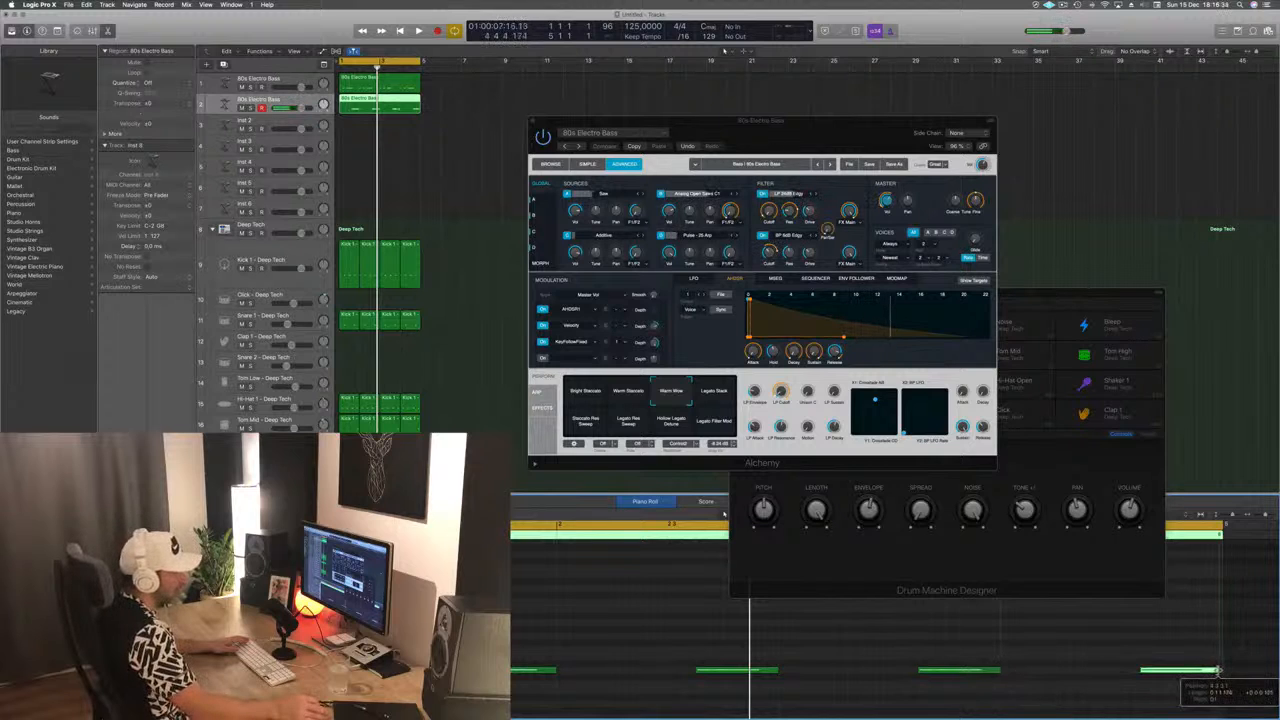
Close the original bass track's Alchemy window and place the duplicate track's Alchemy window over the arrangement
key("space")
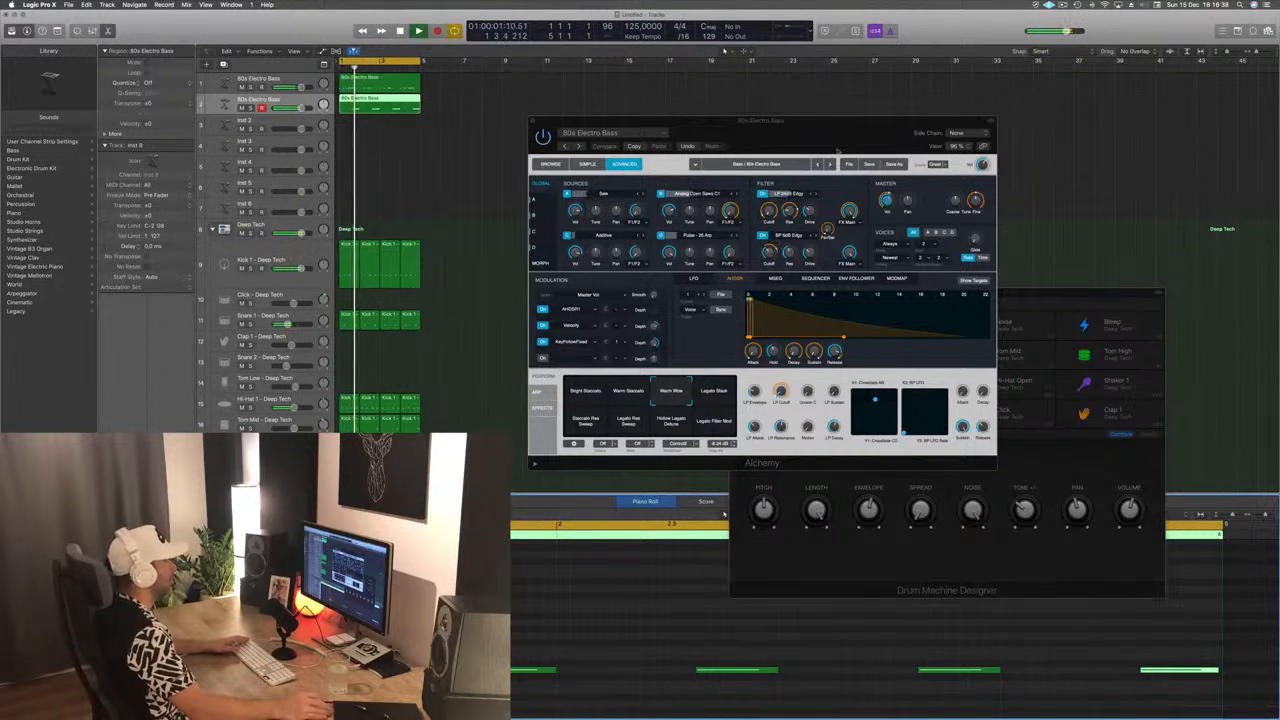
left_click_drag(837, 150, 770, 108)
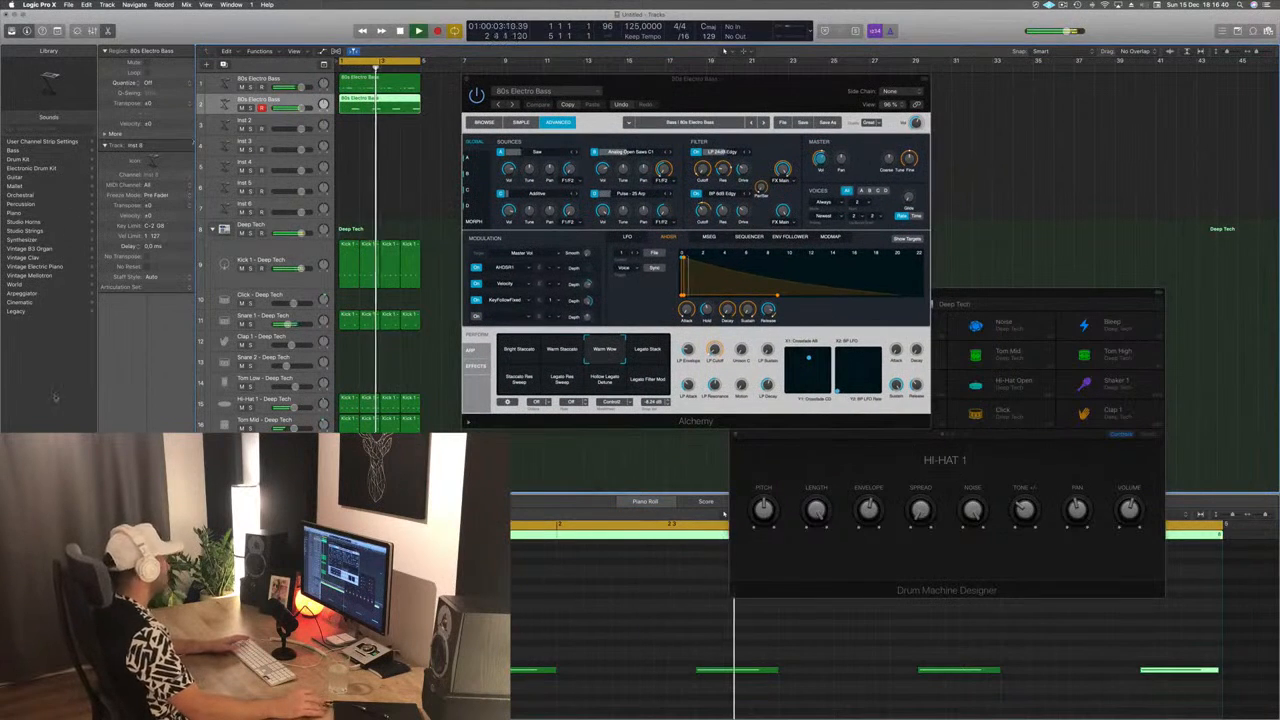
key("space")
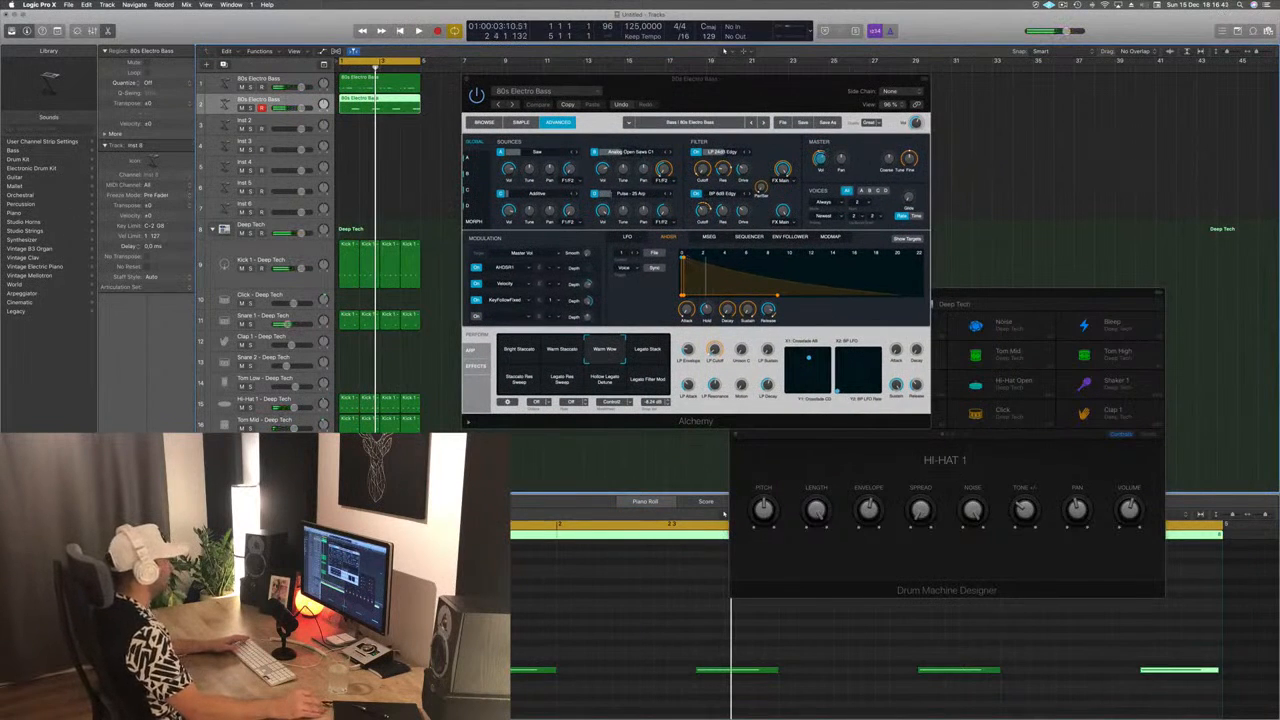
left_click_drag(755, 89, 832, 87)
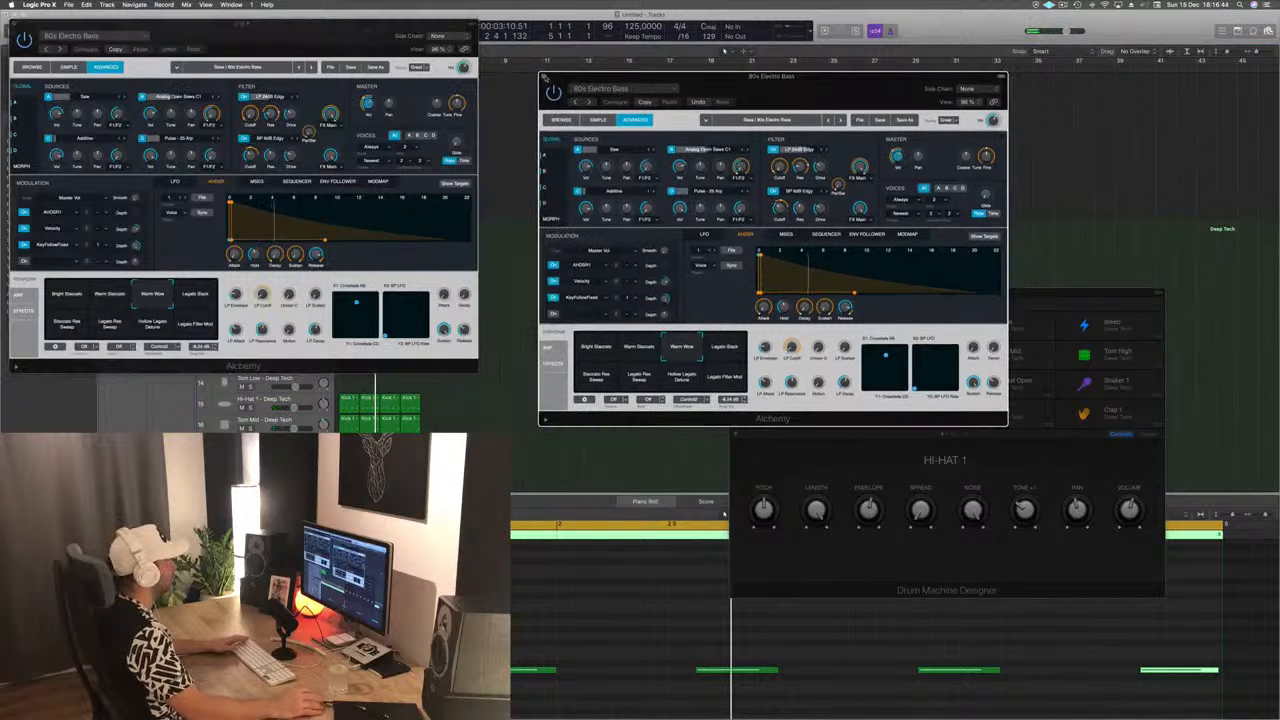
left_click(543, 76)
left_click_drag(322, 28, 953, 95)
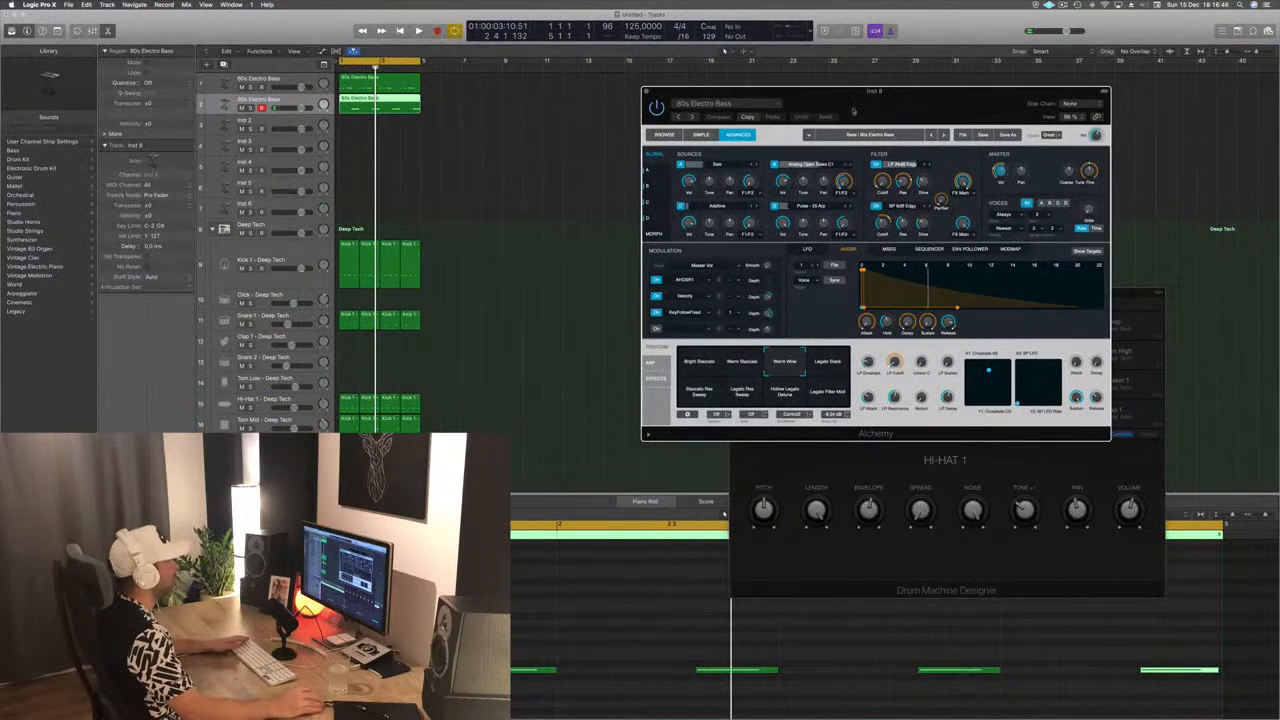
Browse the duplicate's Bass presets during playback, trying After The Snow and 80s Synth Pop Bass, and load Acid Etched Bass
key("space")
left_click(664, 137)
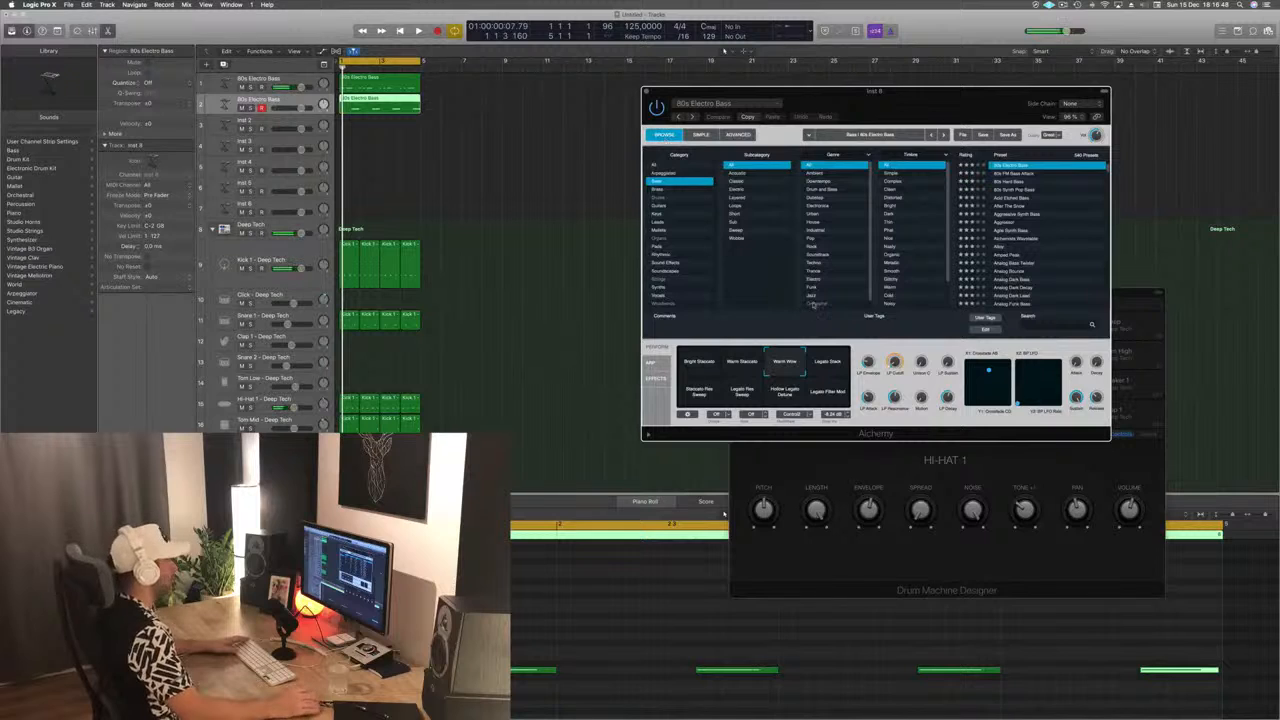
left_click_drag(953, 116, 838, 102)
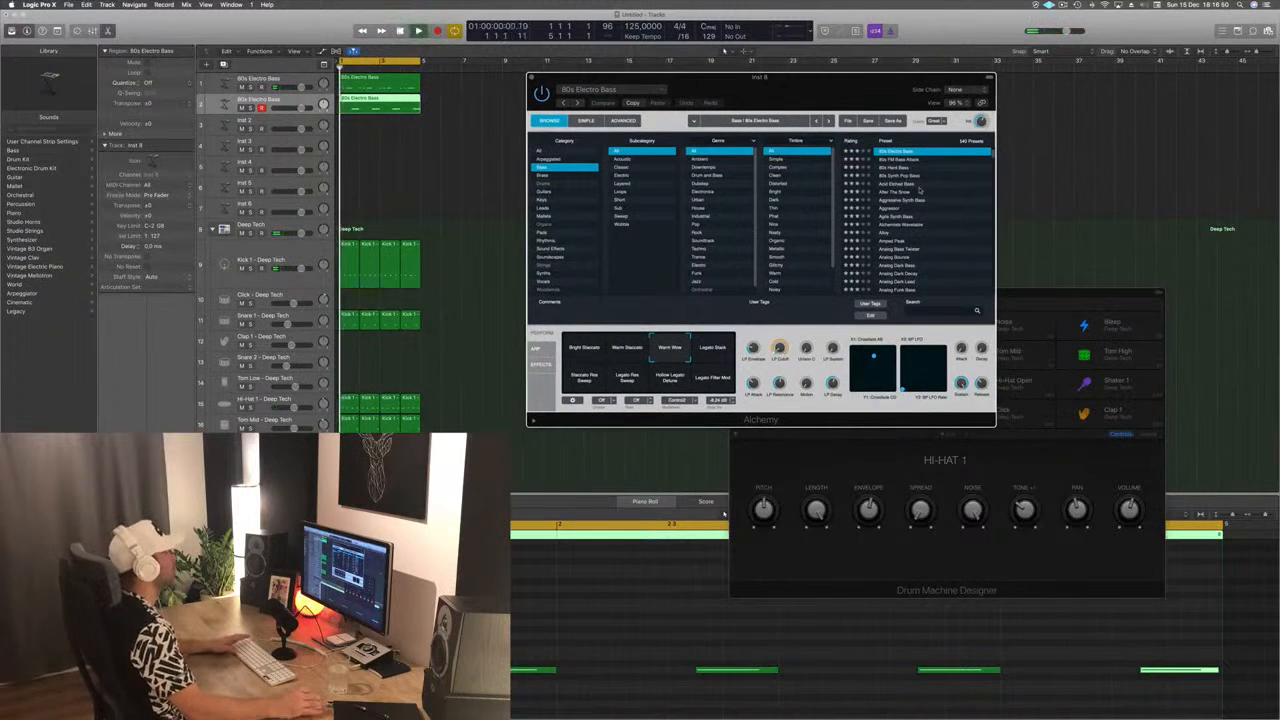
left_click(905, 191)
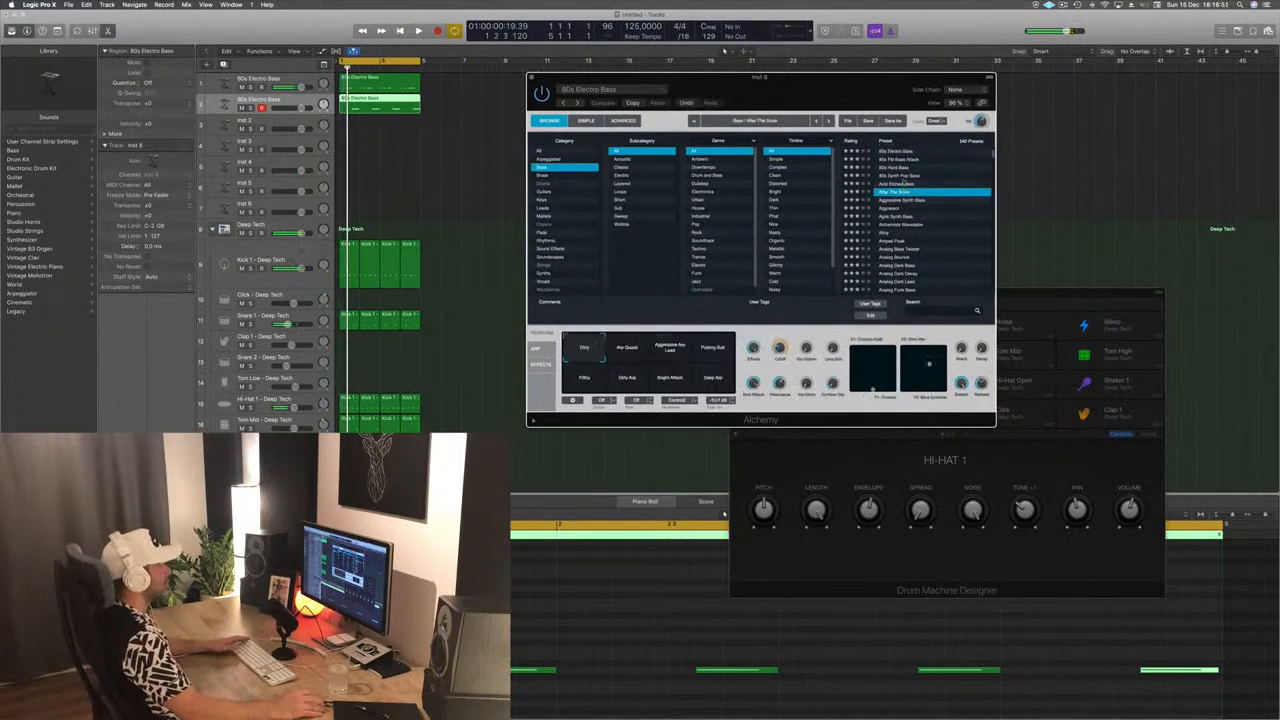
key("Up")
key("Up")
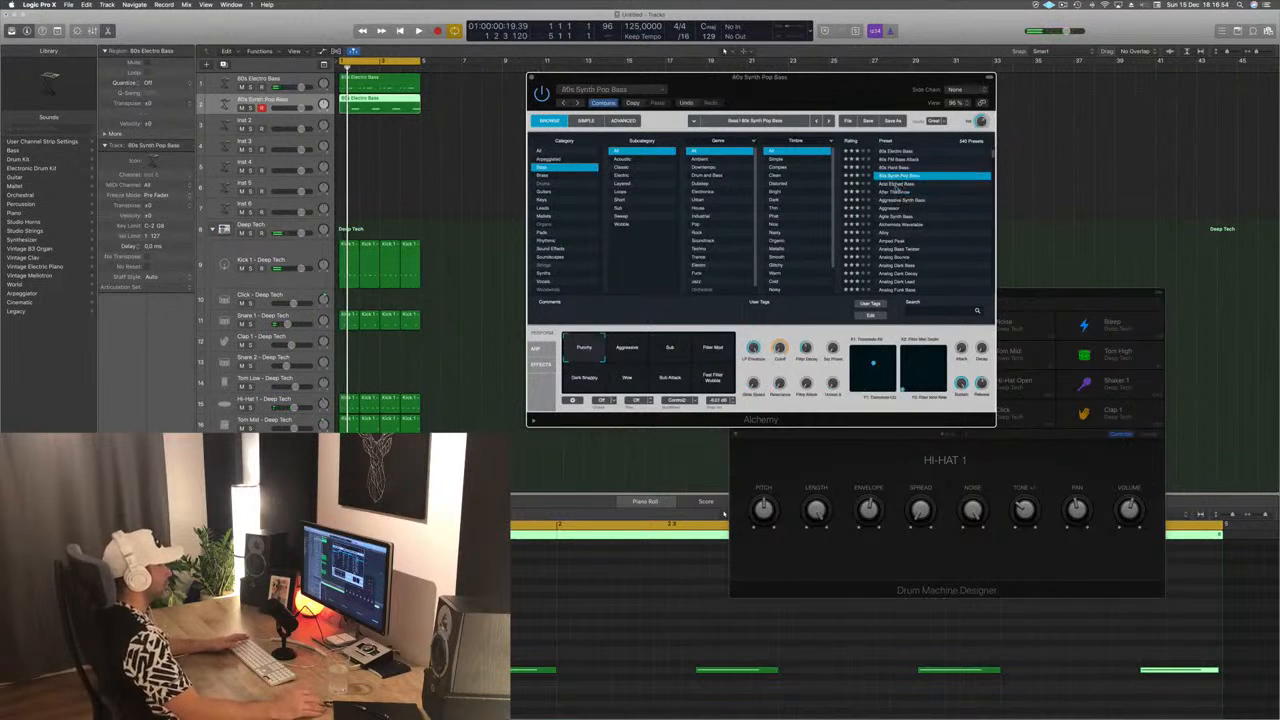
key("Down")
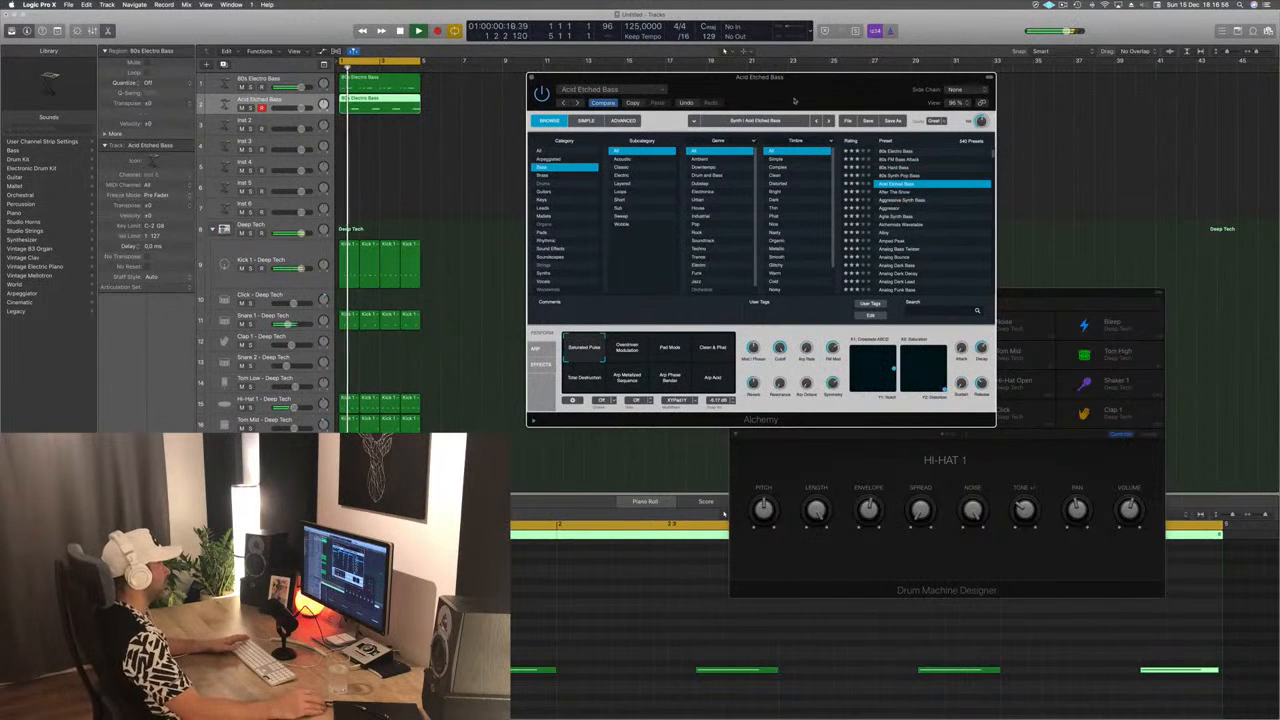
left_click_drag(795, 95, 837, 106)
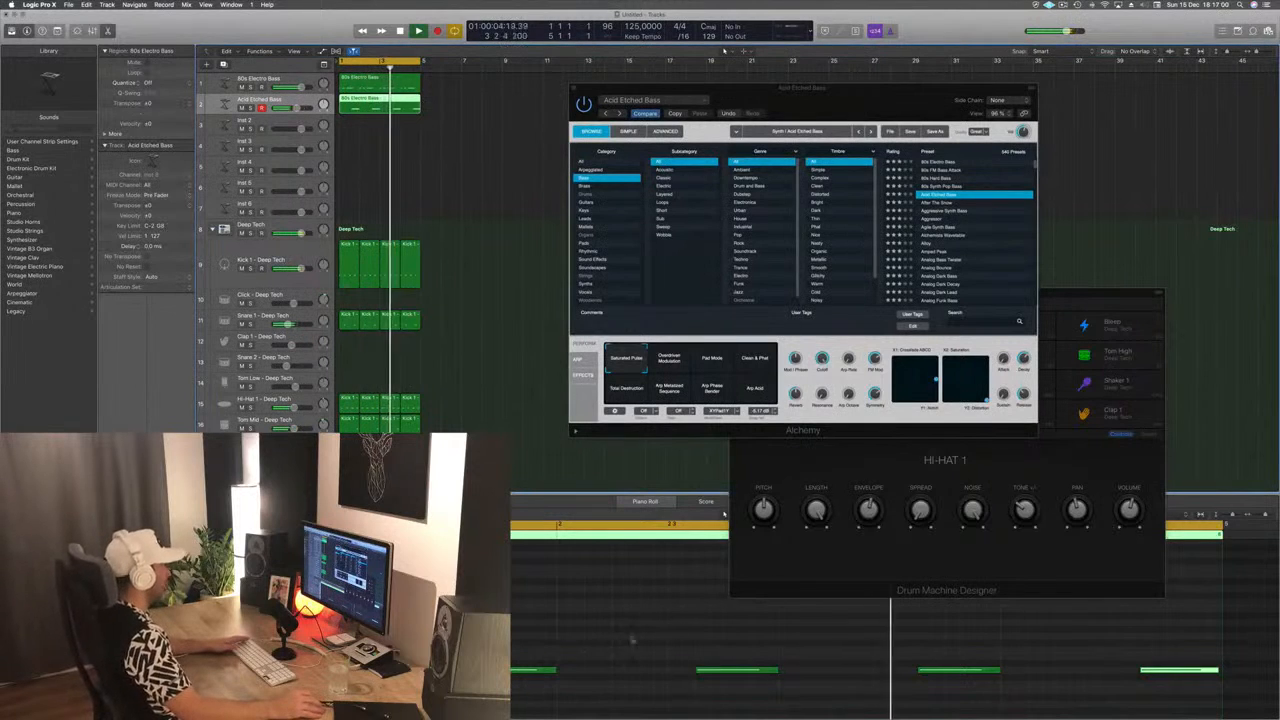
Transpose all notes of the copied bass region up one octave
left_click(512, 652)
key("super+a")
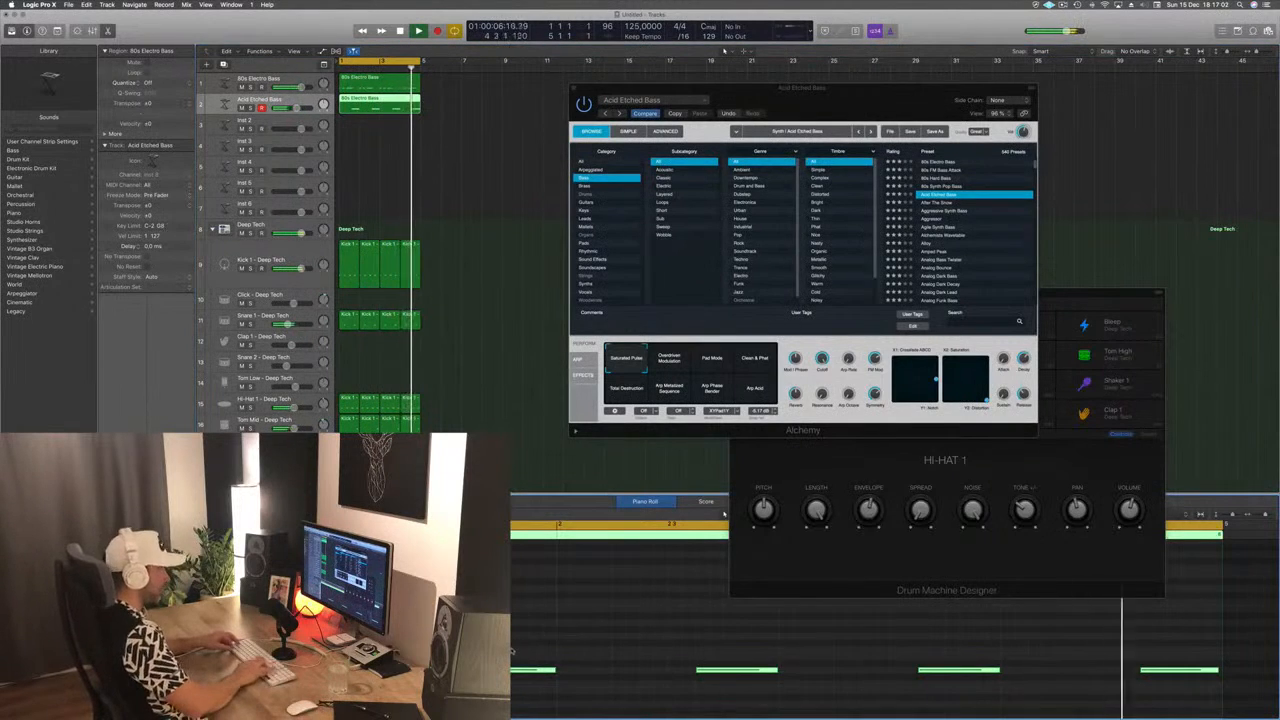
key("alt+shift+Up")
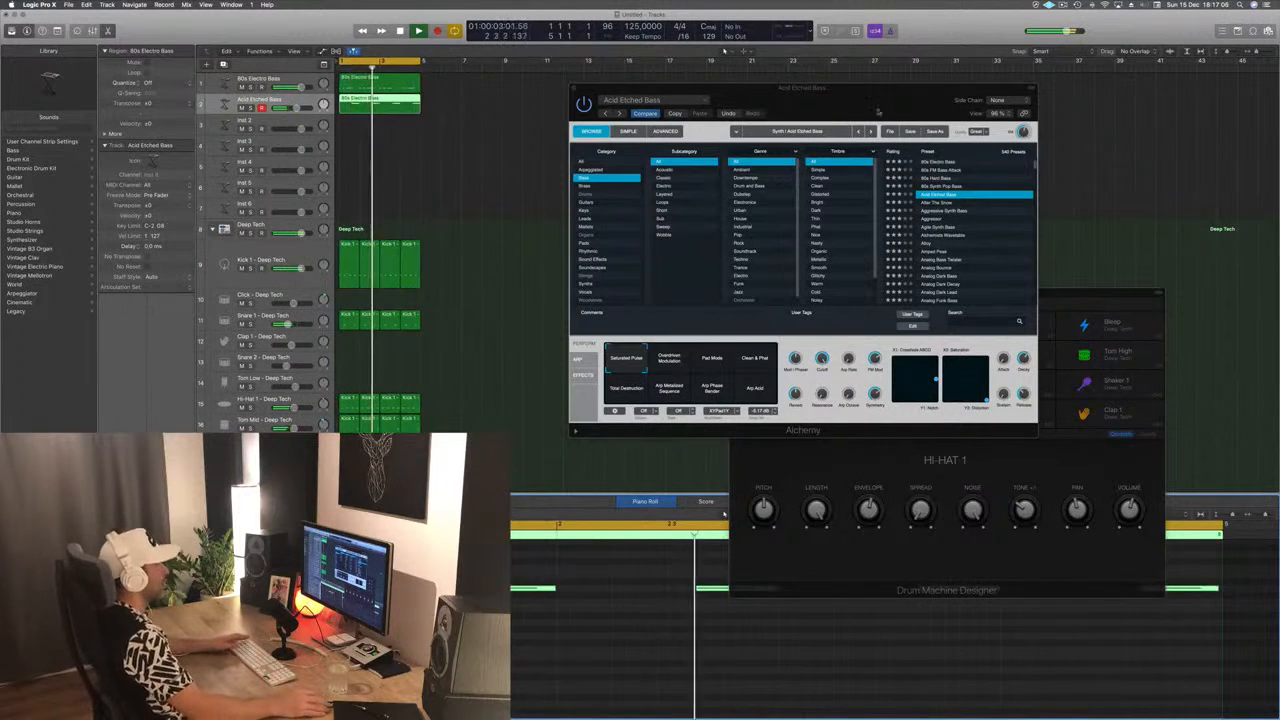
Audition the After The Snow and Aggressor presets on the duplicate track and load Agile Synth Bass
left_click_drag(878, 111, 762, 164)
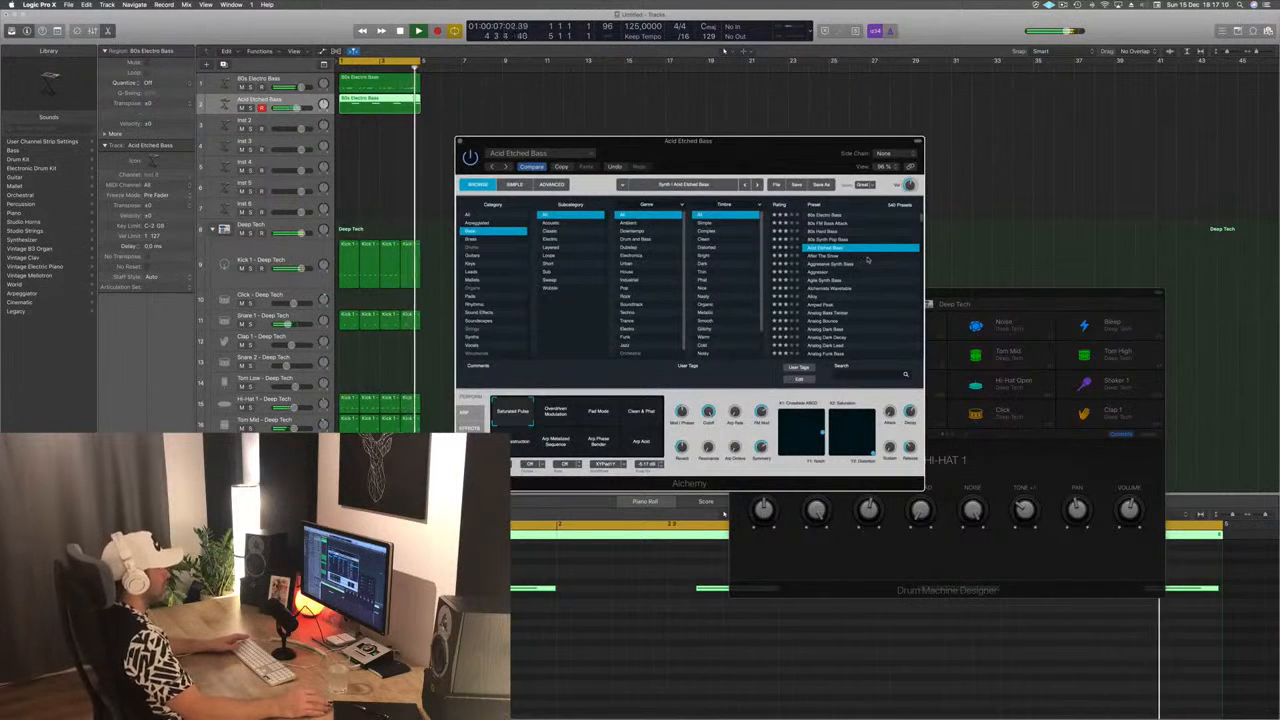
left_click(828, 256)
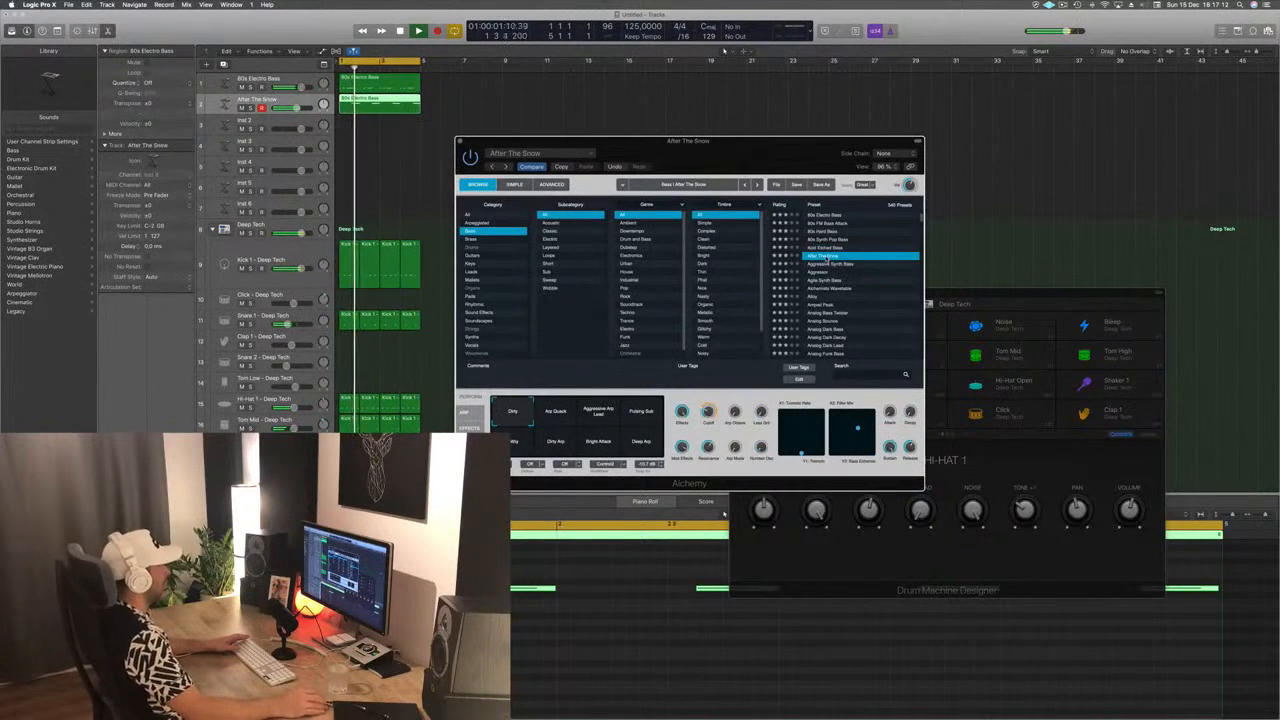
left_click(830, 272)
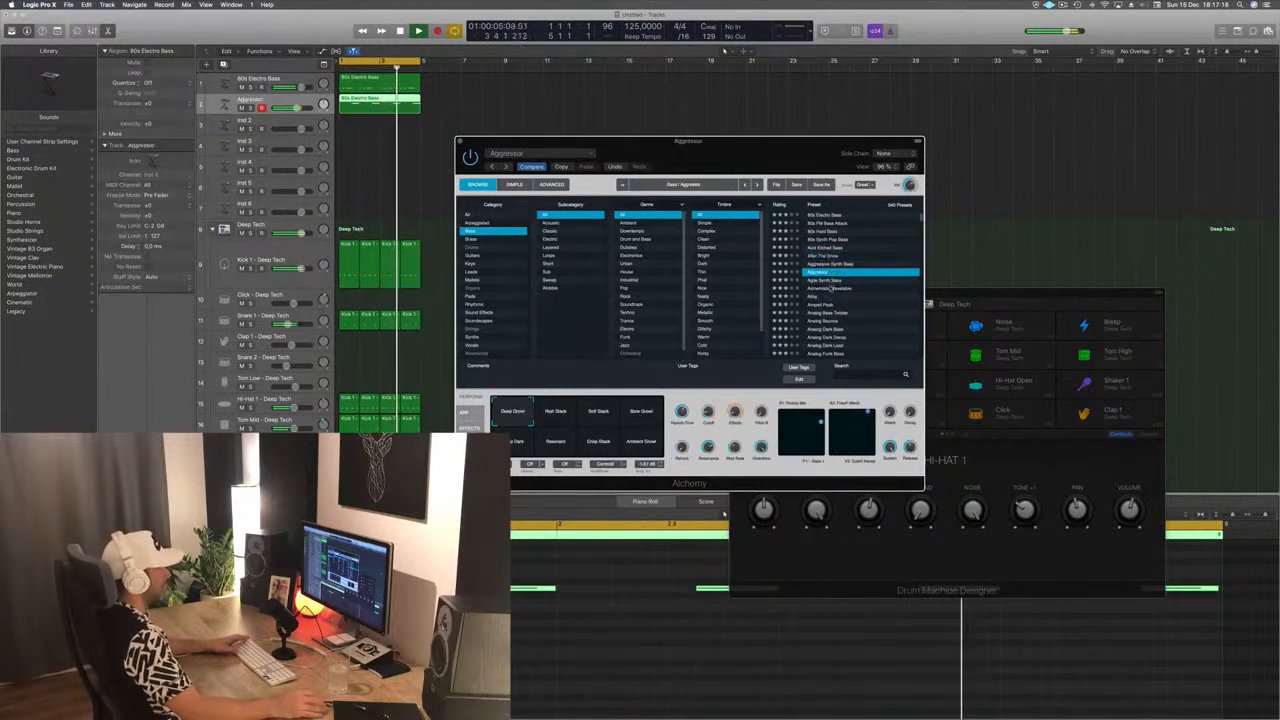
left_click(830, 280)
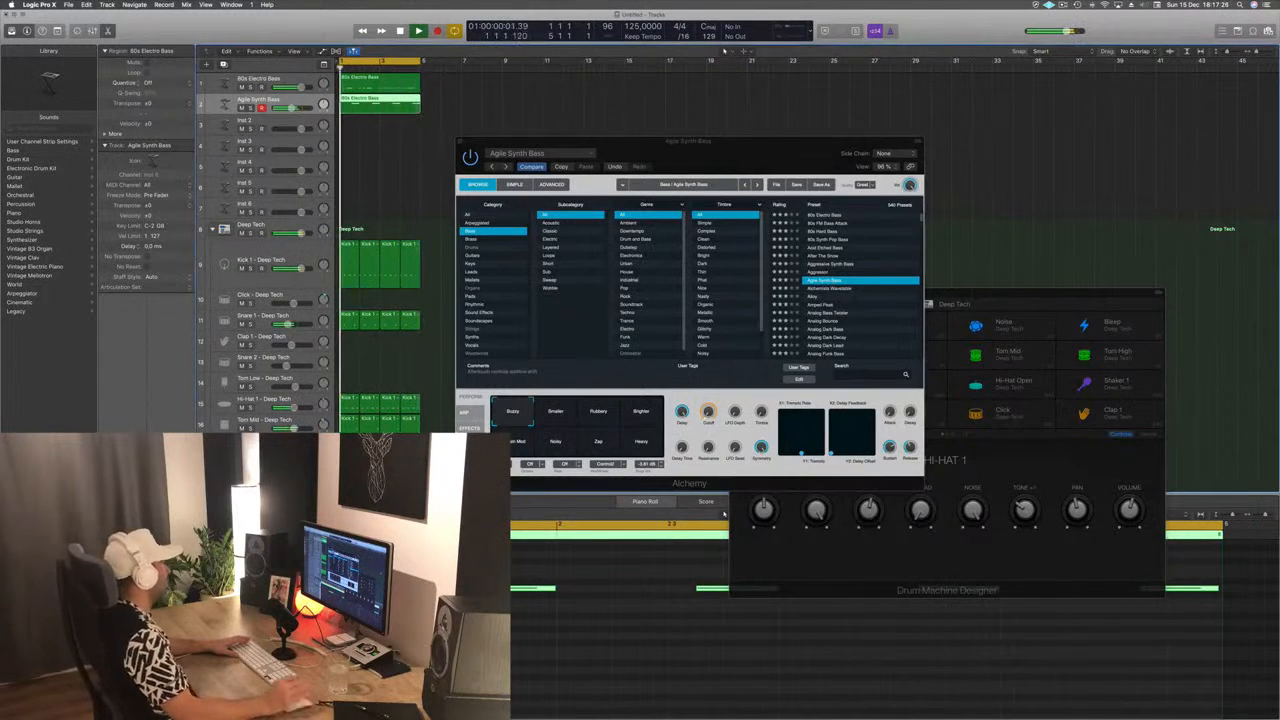
Compare Agile Synth Bass's Smaller performance snapshot against the Buzzy snapshot during playback and return to Buzzy
left_click_drag(767, 160, 788, 150)
left_click(577, 405)
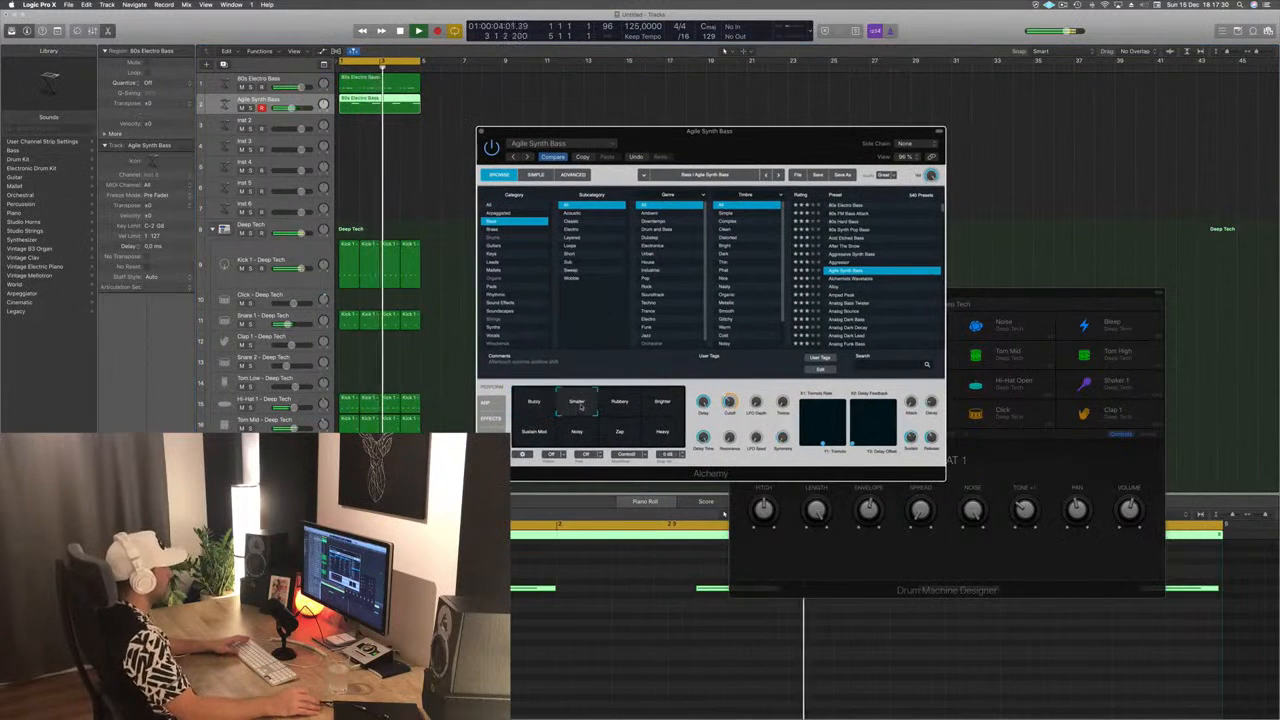
left_click(544, 403)
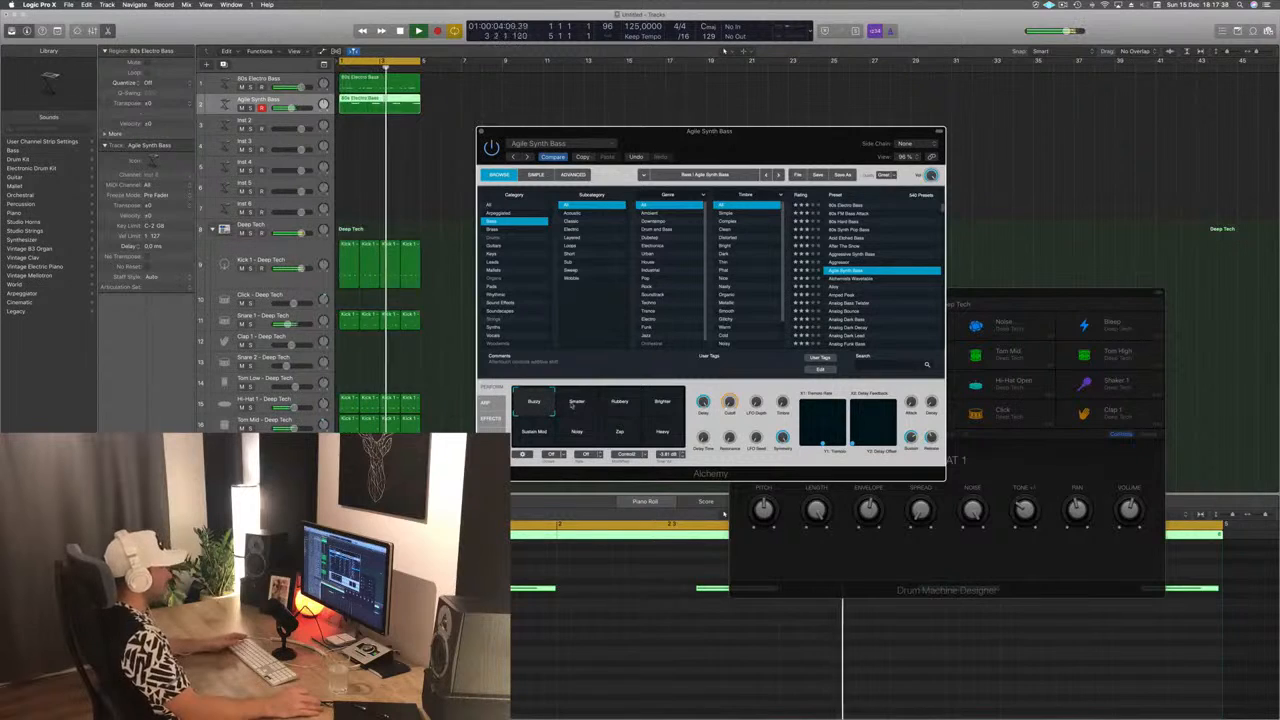
Audition Agile Synth Bass's Smaller, Rubbery, Brighter, Noisy, Zap and Heavy snapshots during playback, return to Buzzy, and close Alchemy
left_click(578, 406)
left_click(620, 406)
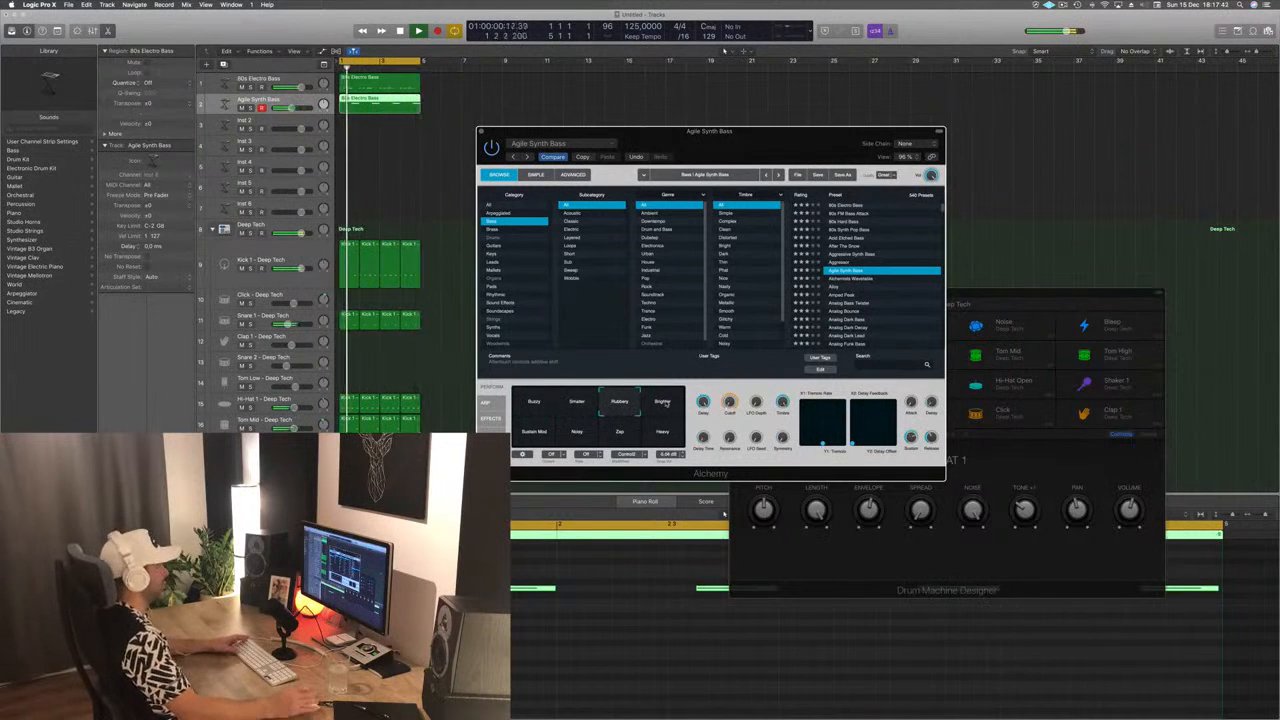
left_click(664, 402)
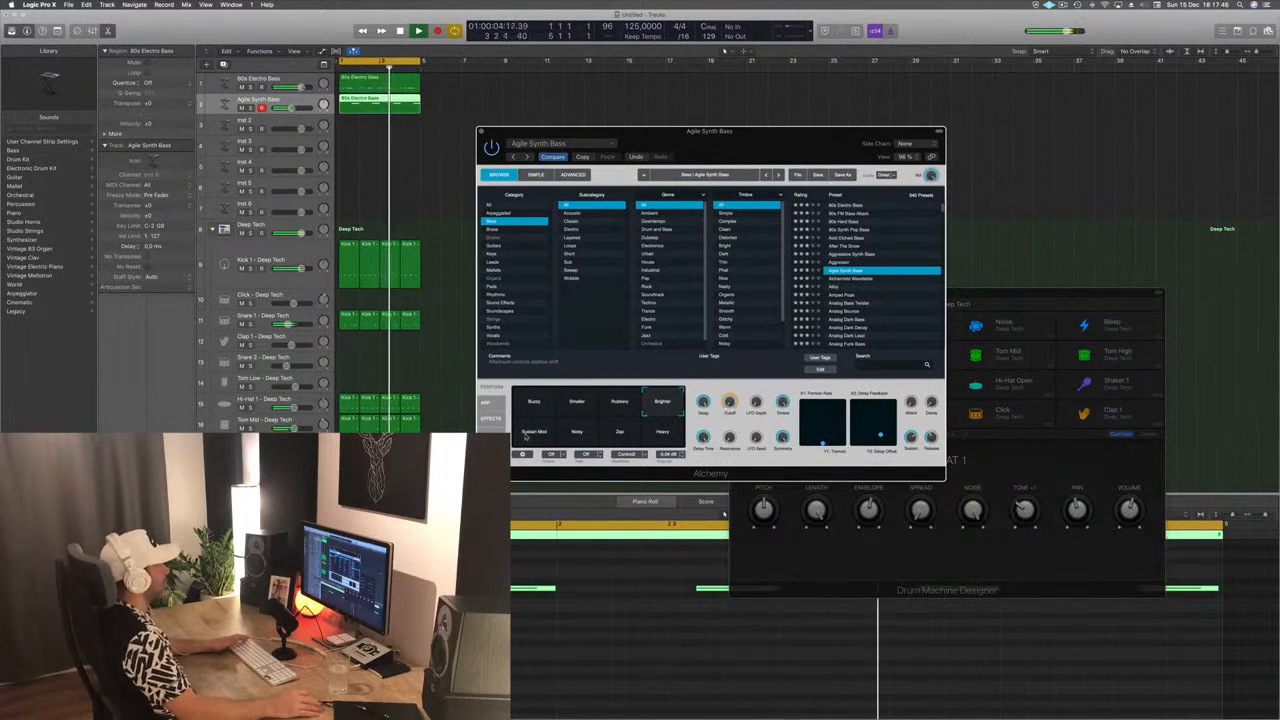
left_click(577, 432)
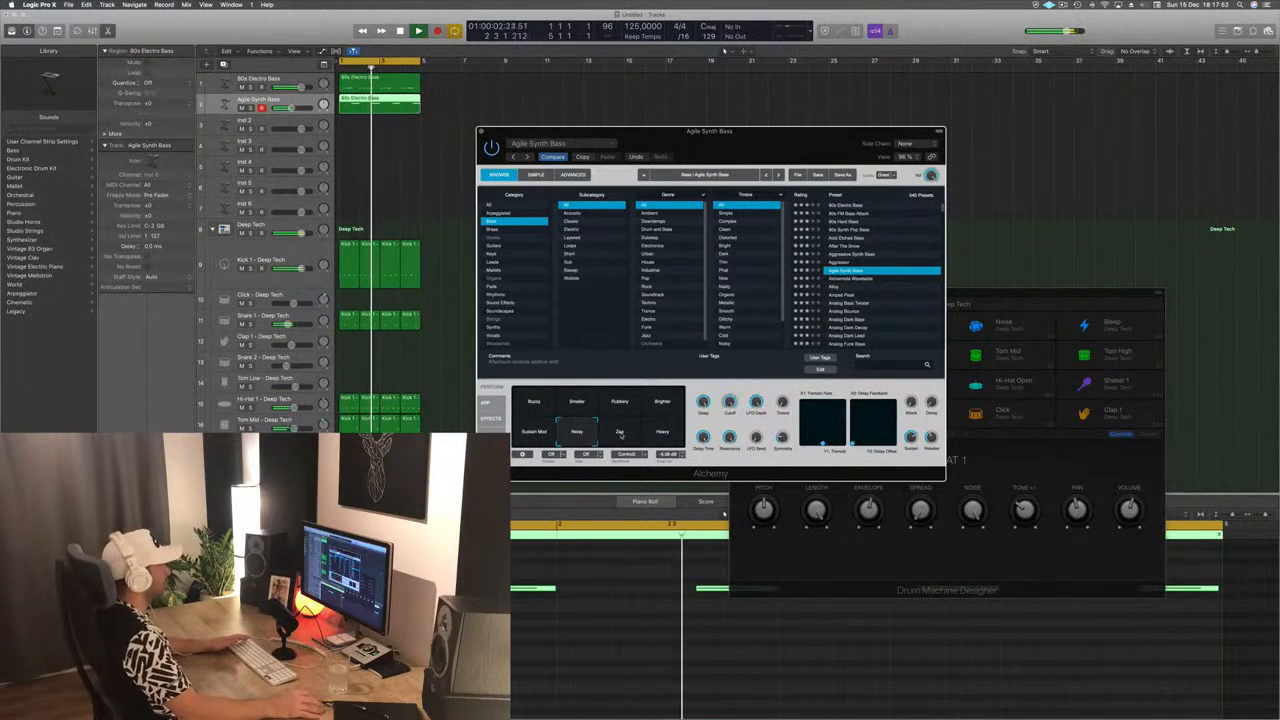
left_click(620, 432)
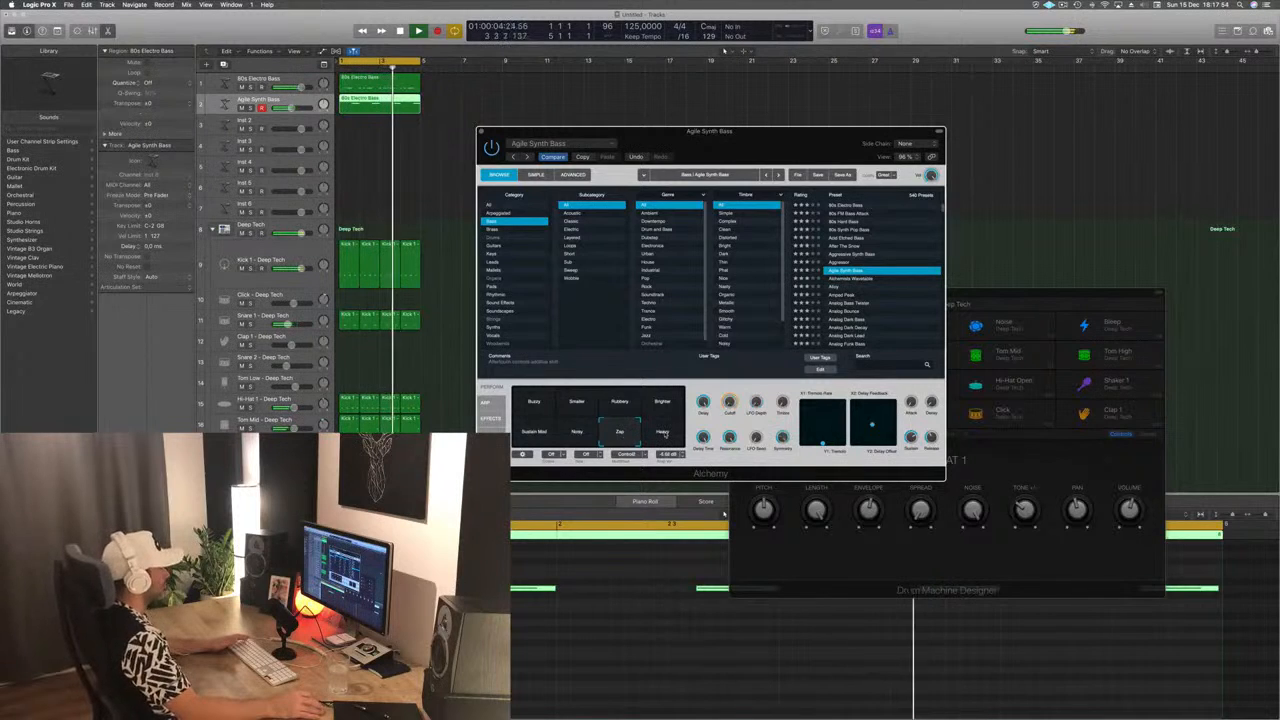
left_click(663, 432)
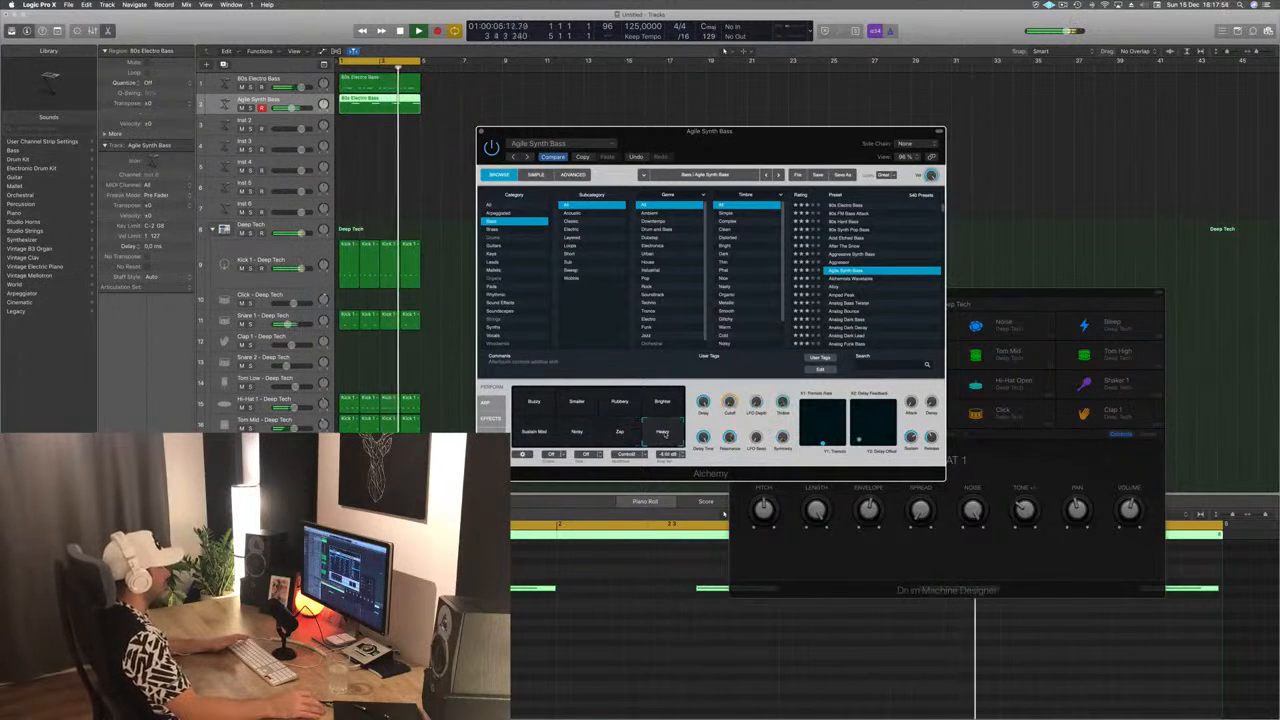
left_click(533, 405)
left_click_drag(776, 130, 752, 125)
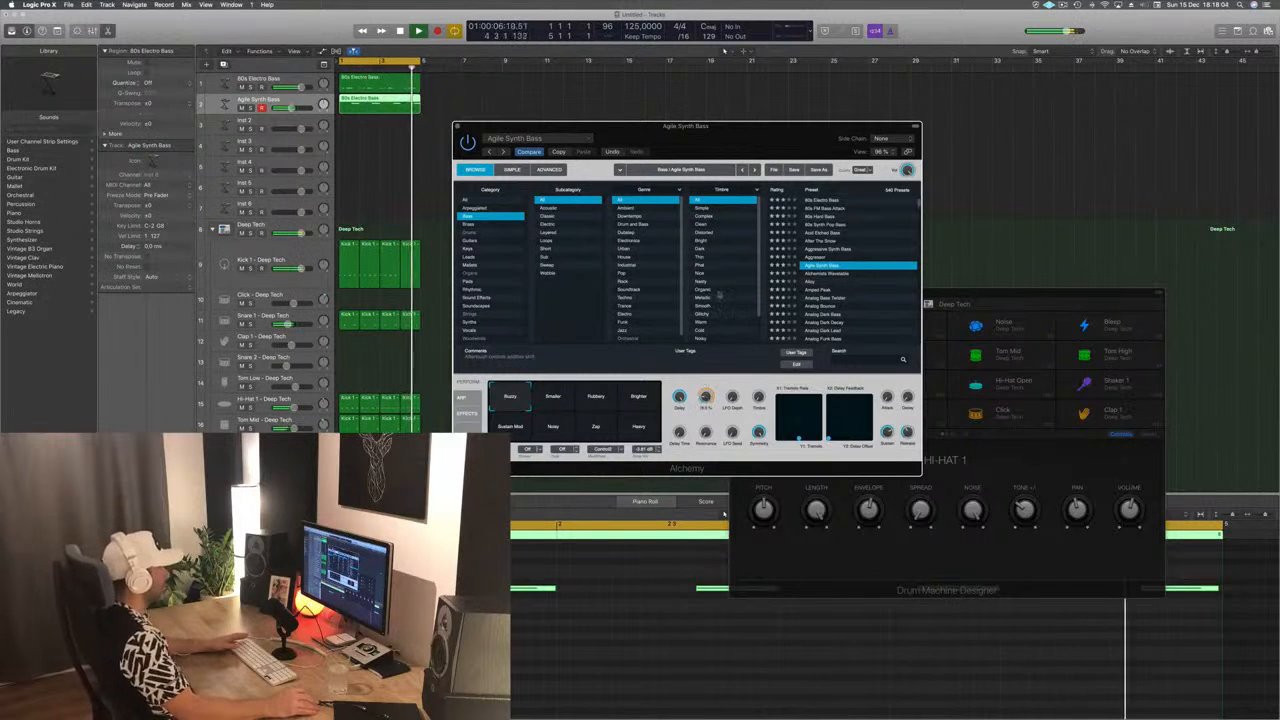
left_click_drag(733, 129, 764, 135)
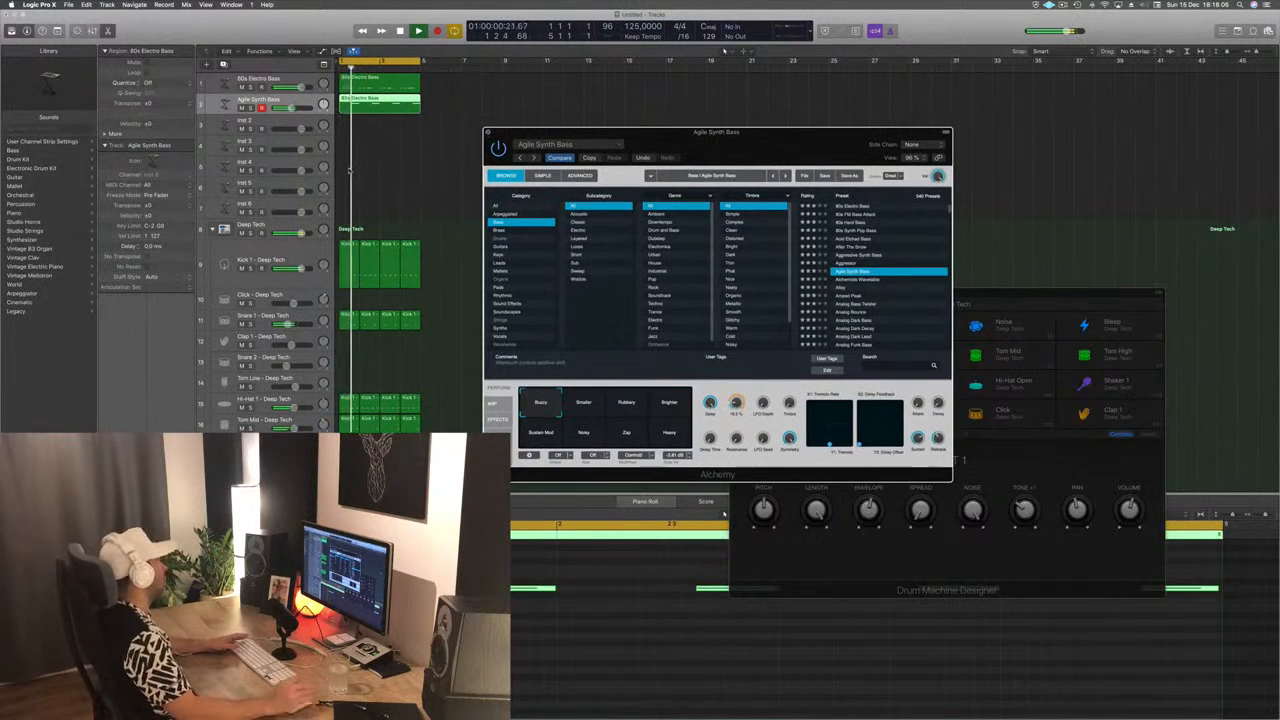
key("super+w")
Copy the first Hi-Hat 1 region onto the Block track at bar 1
scroll(586, 229, "down", 6)
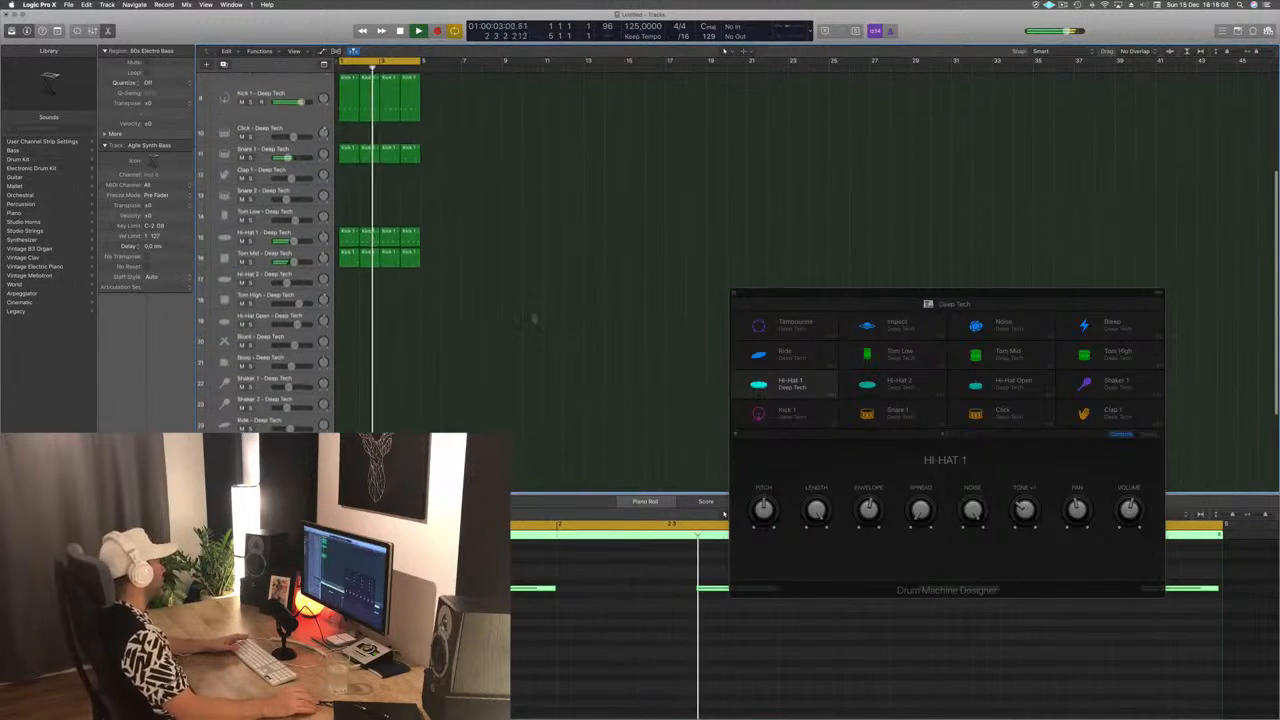
scroll(528, 305, "down", 3)
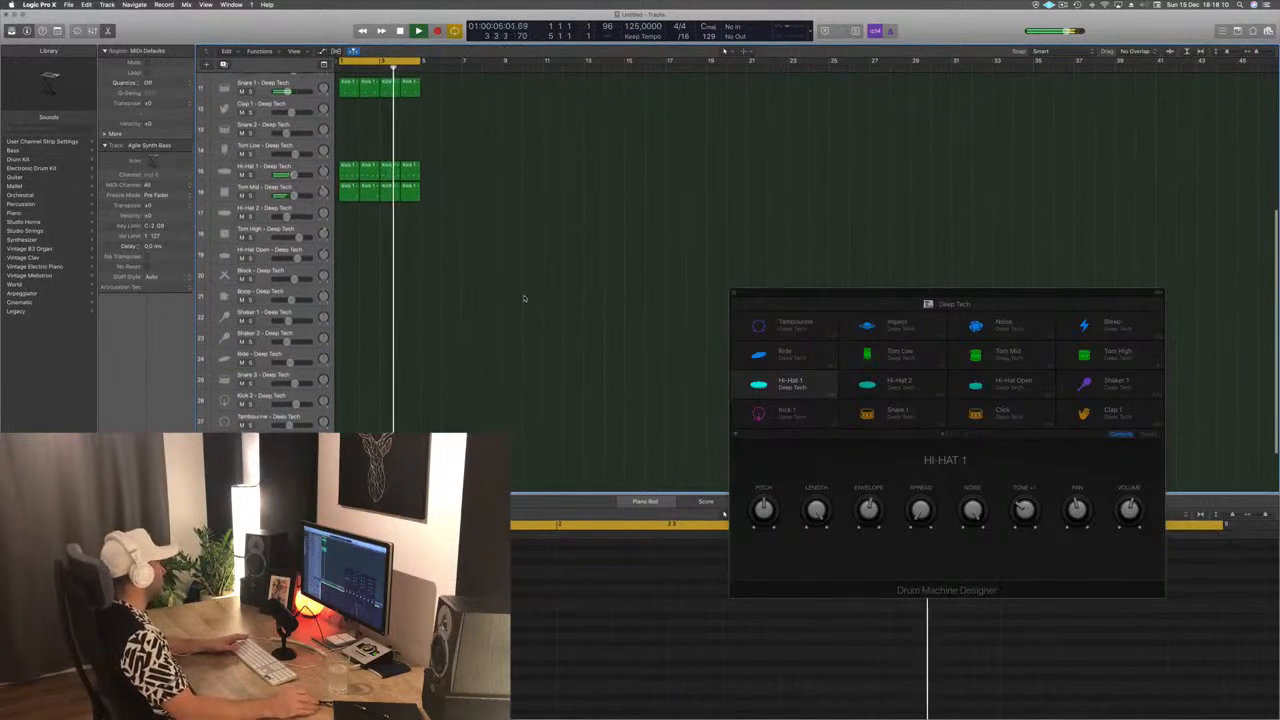
scroll(520, 297, "down", 3)
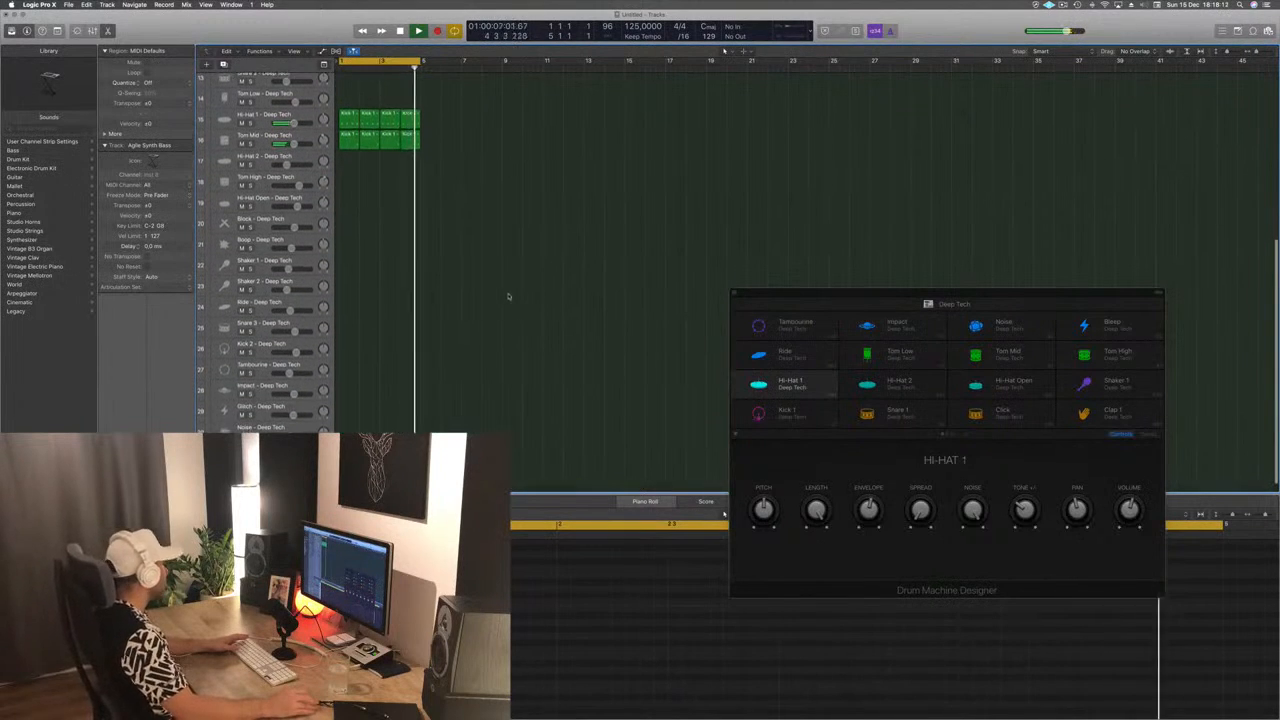
scroll(508, 296, "down", 1)
scroll(379, 293, "up", 5)
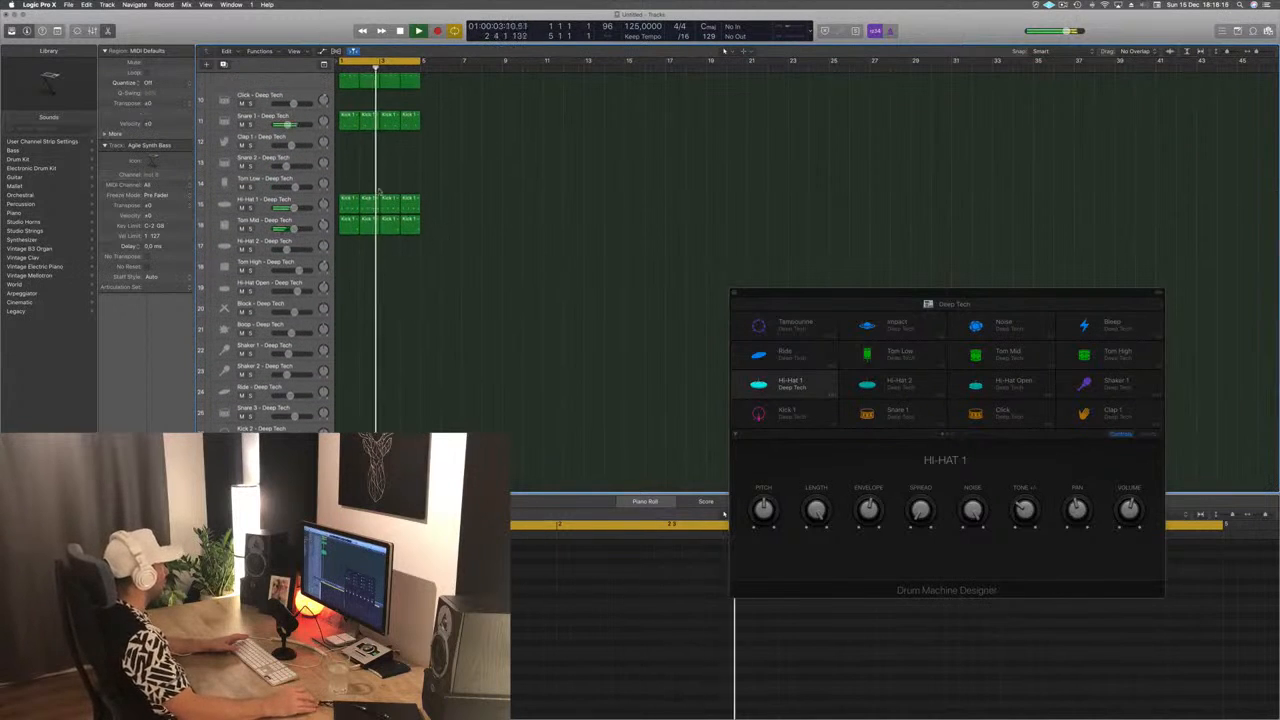
left_click(348, 199)
left_click_drag(348, 199, 350, 350)
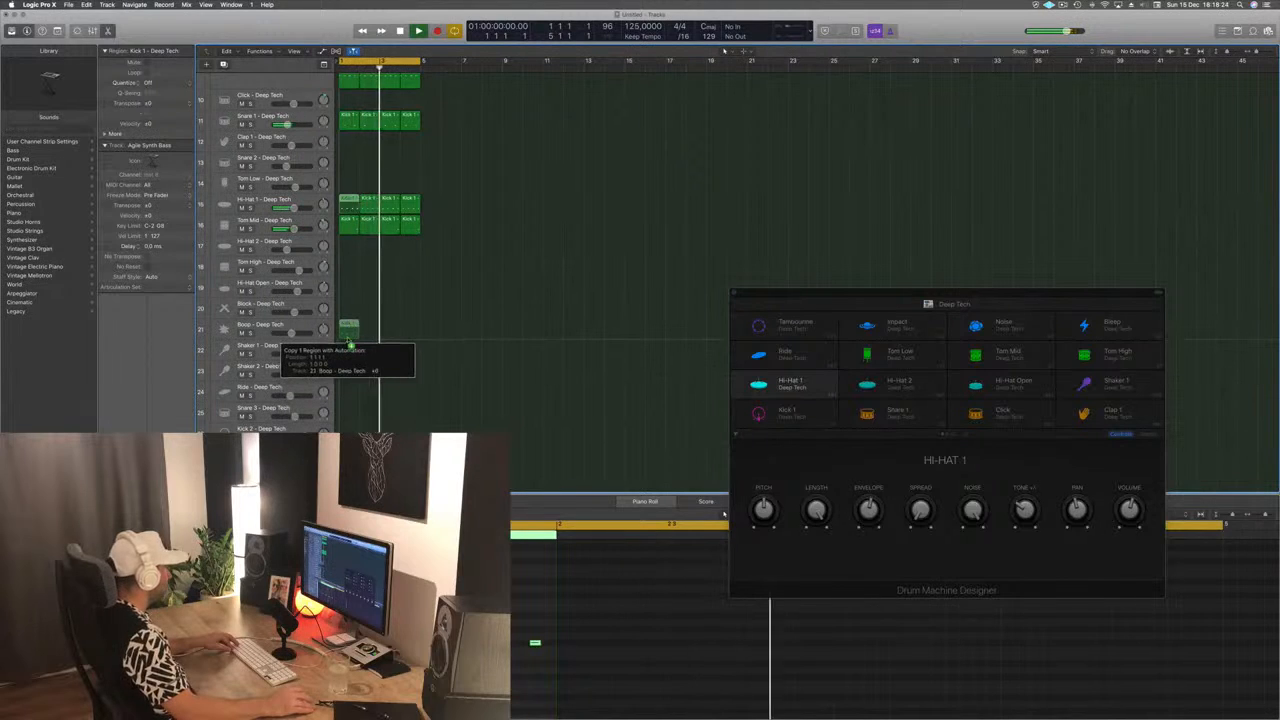
Transpose all notes of the copied Block region up six semitones
left_click_drag(350, 609, 549, 695)
key("alt+Up")
key("alt+Up")
key("alt+Up")
key("alt+Up")
key("alt+Up")
key("alt+Up")
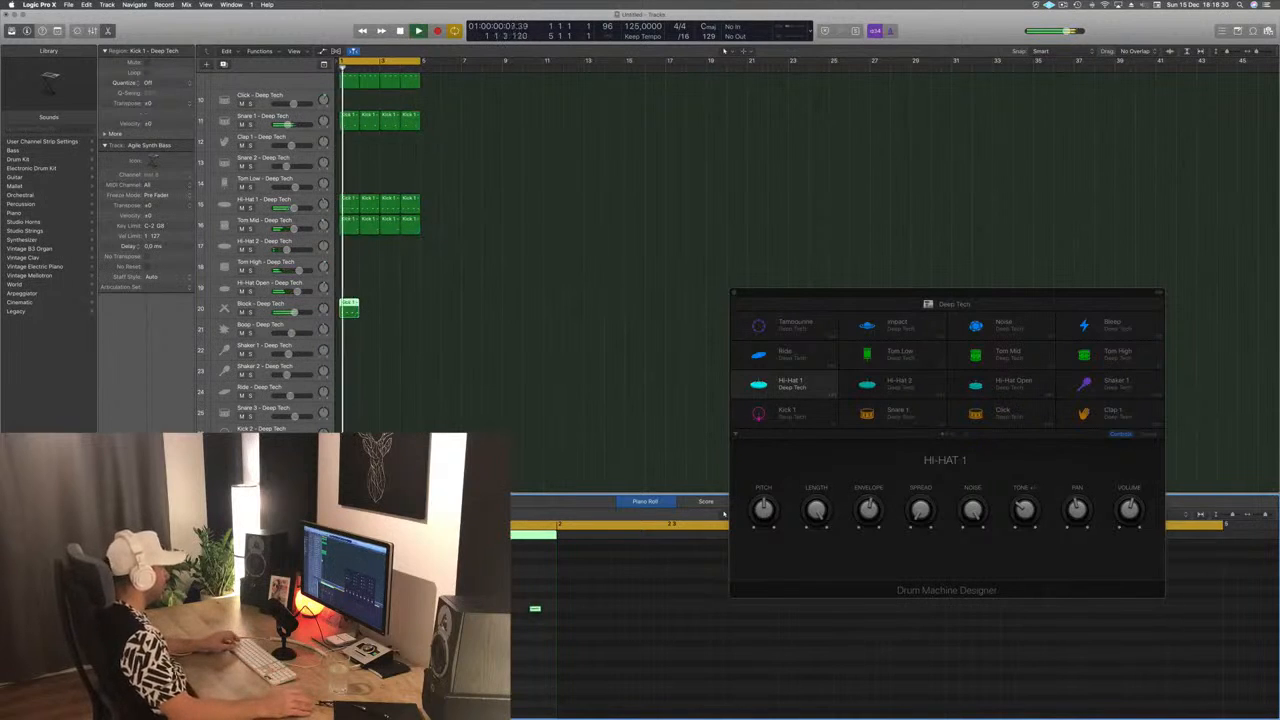
Listen to the Block pattern and repeat its one-bar region through bars 2 to 4
key("space")
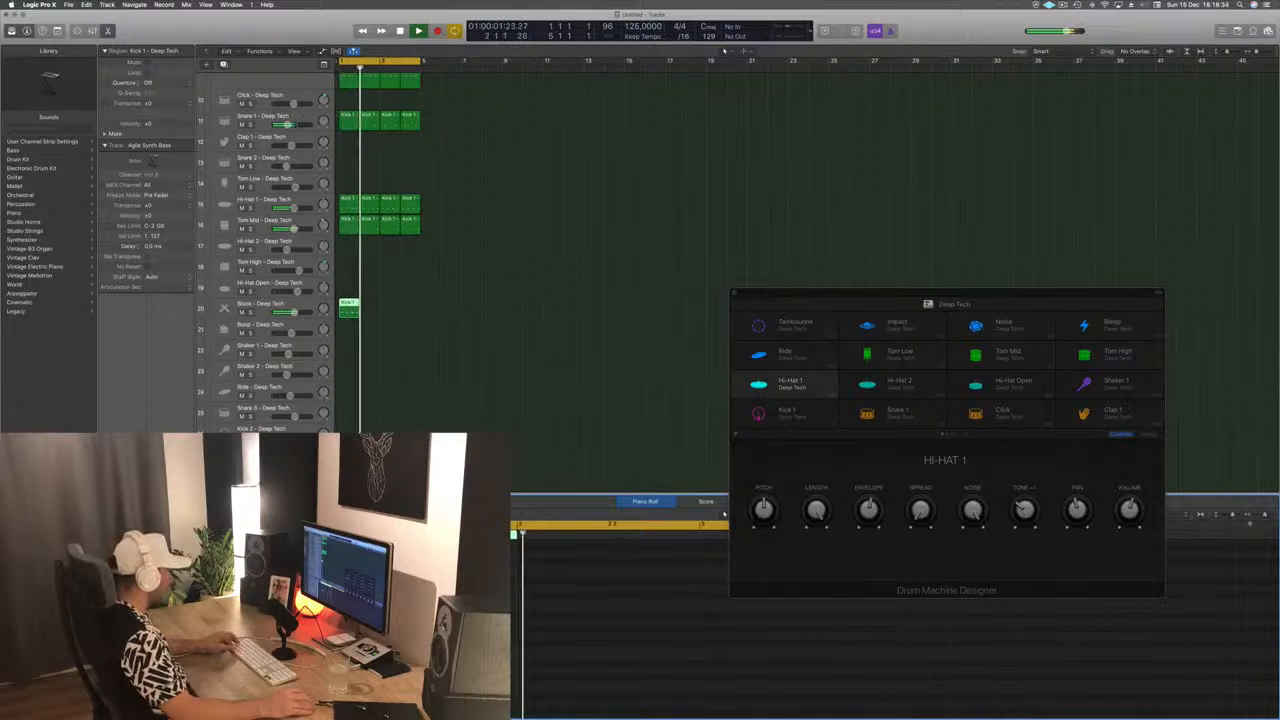
key("space")
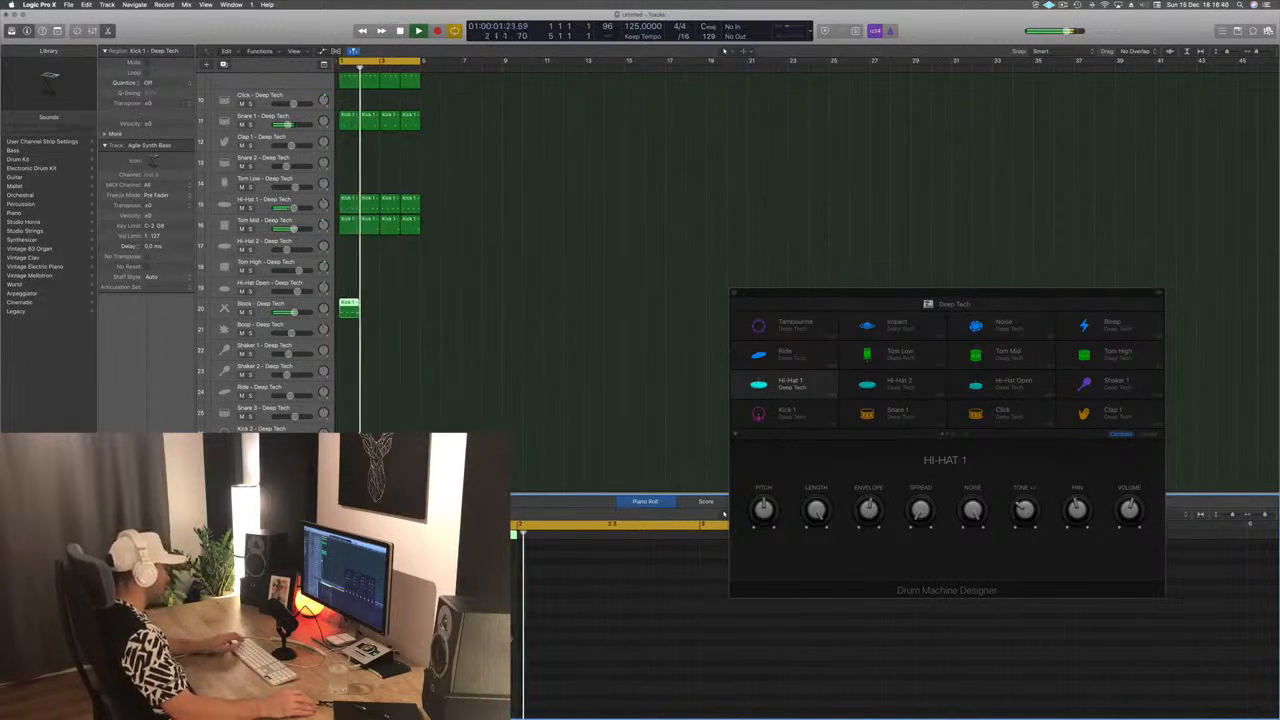
key("Return")
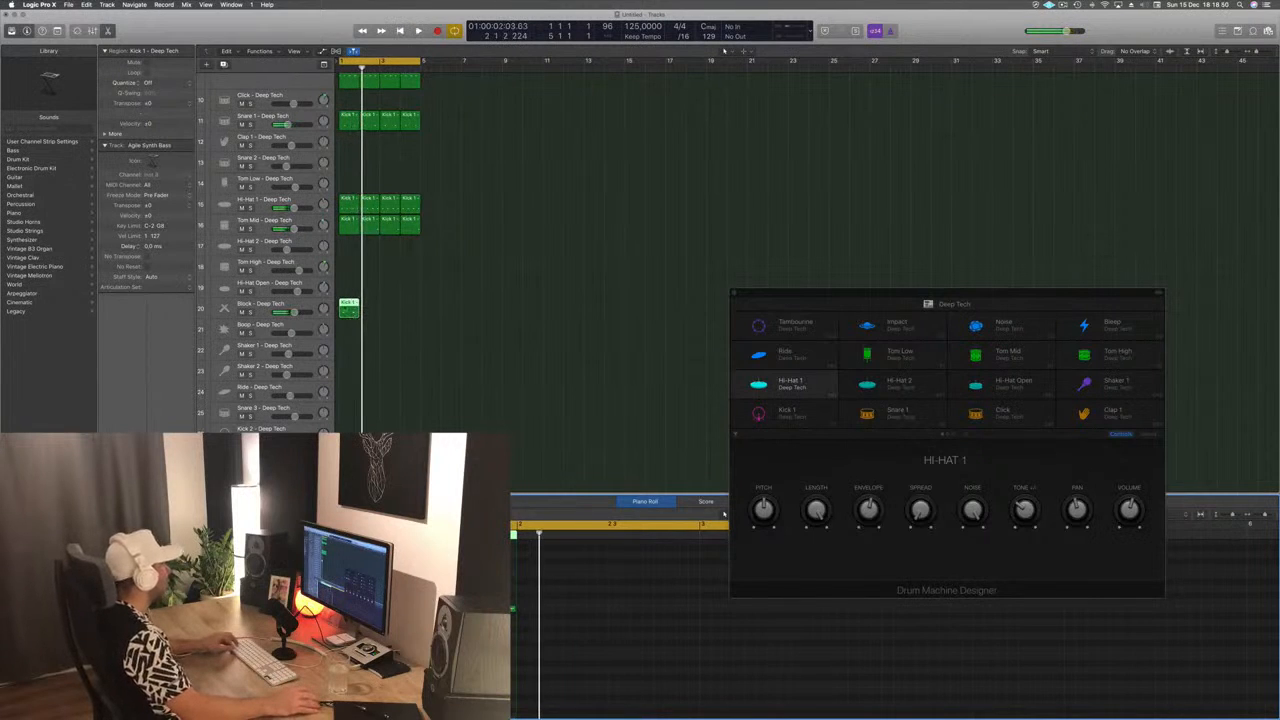
left_click_drag(348, 311, 392, 312)
key("space")
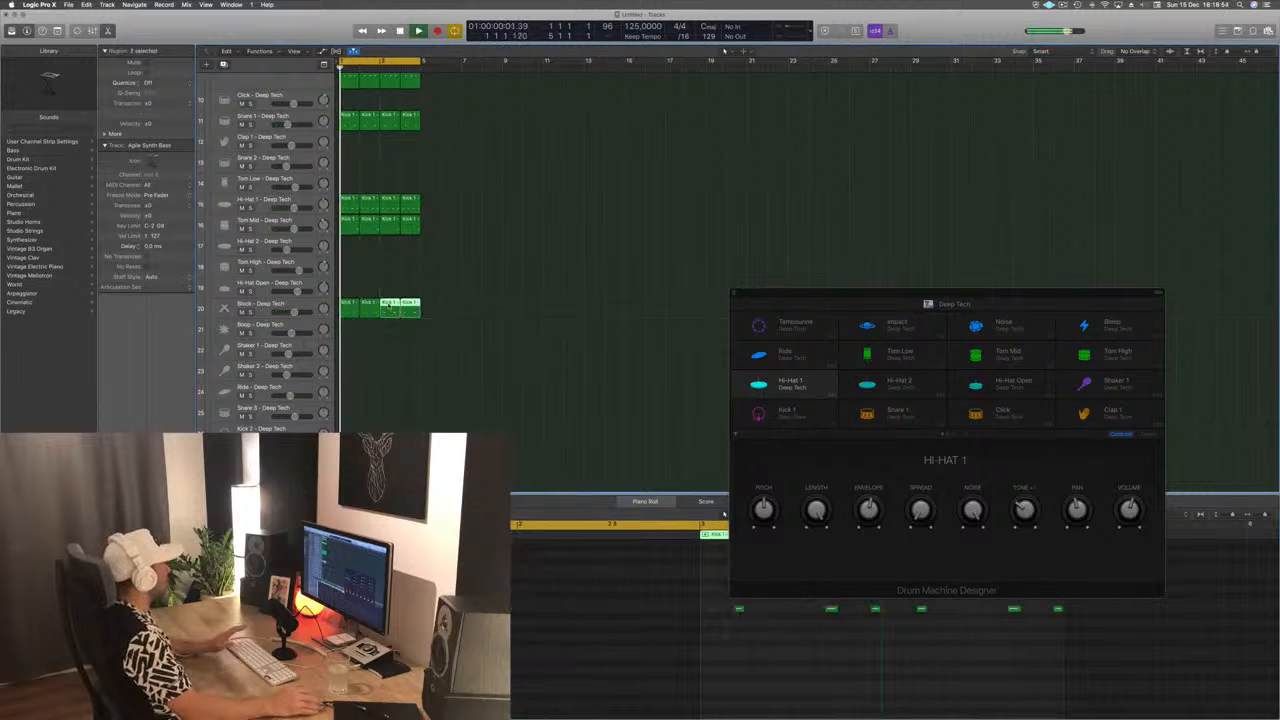
Shift the first note of the first Block region slightly later and replace the following regions with copies of it
left_click(481, 308)
left_click(349, 312)
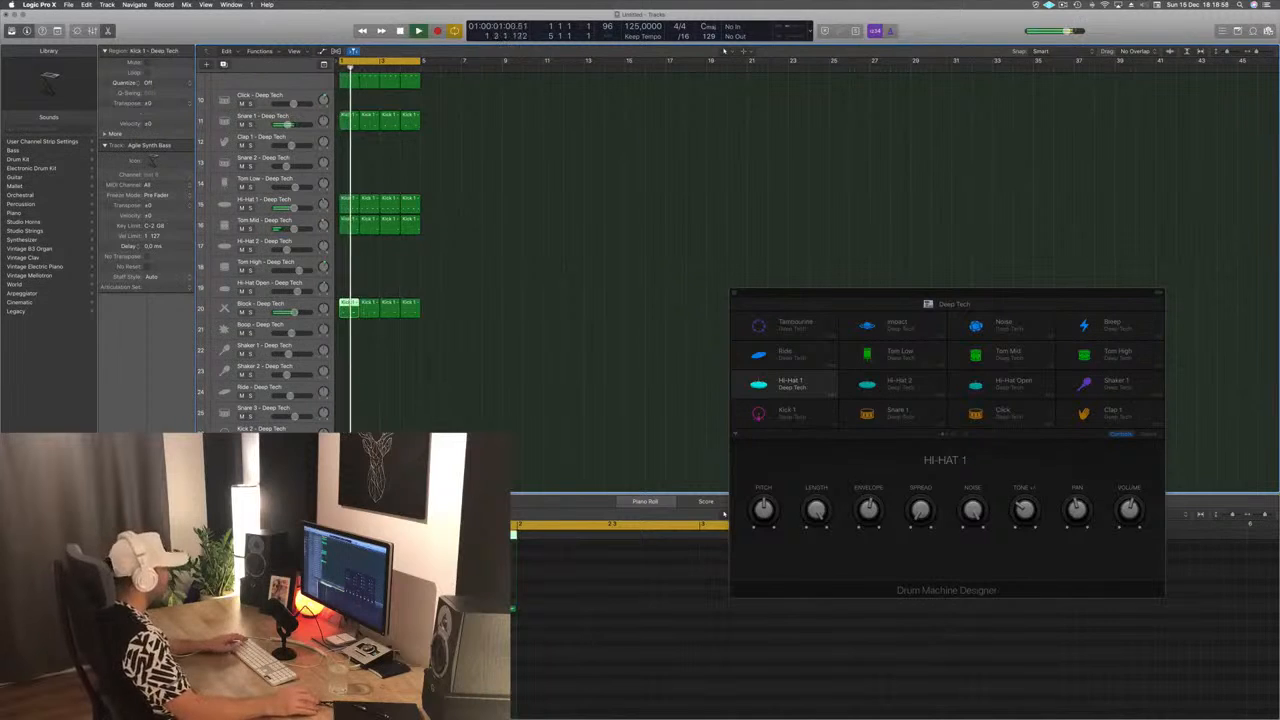
key("Tab")
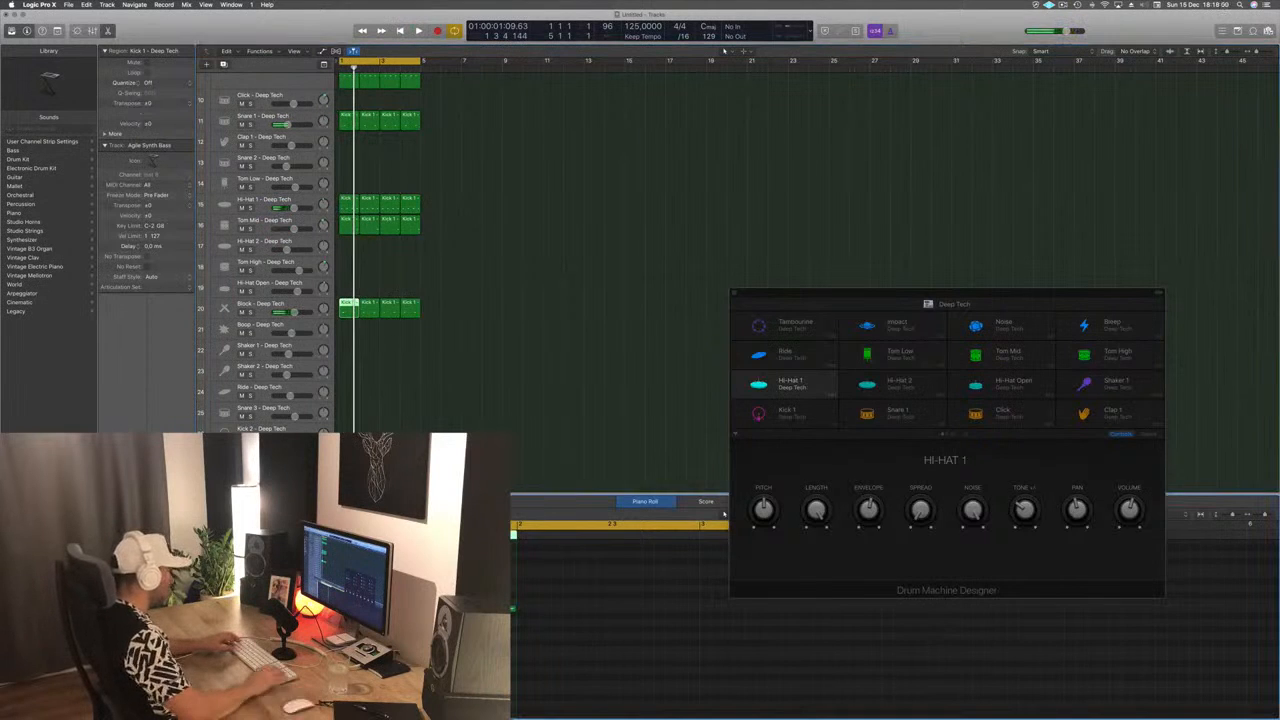
key("space")
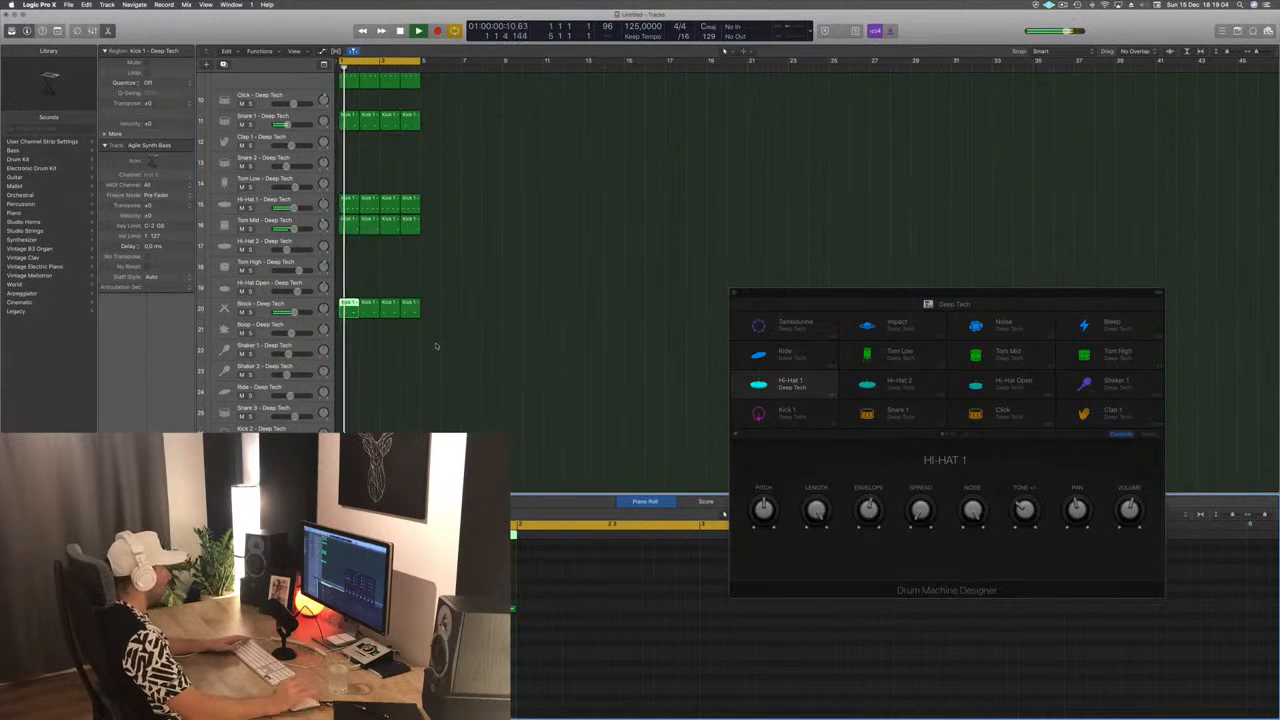
key("space")
left_click_drag(481, 309, 393, 313)
key("Delete")
Lower the Block track's volume and insert a Stereo Delay effect on it during playback
left_click(280, 307)
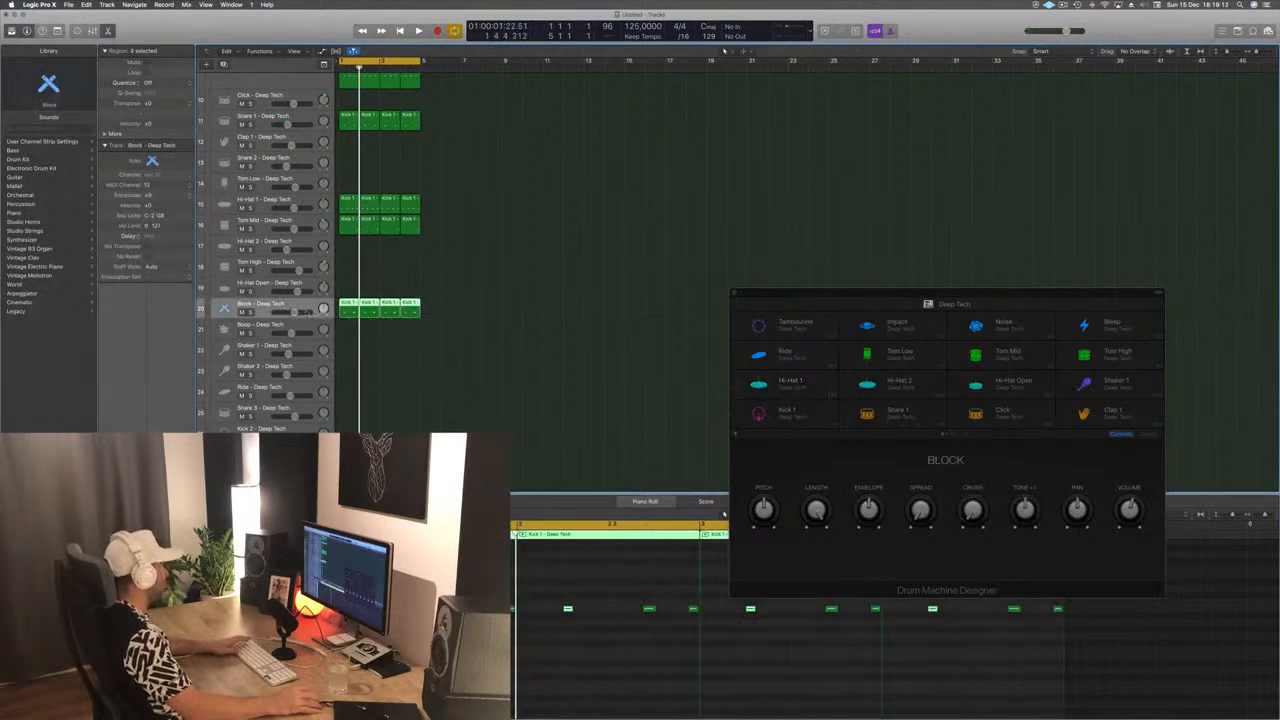
key("space")
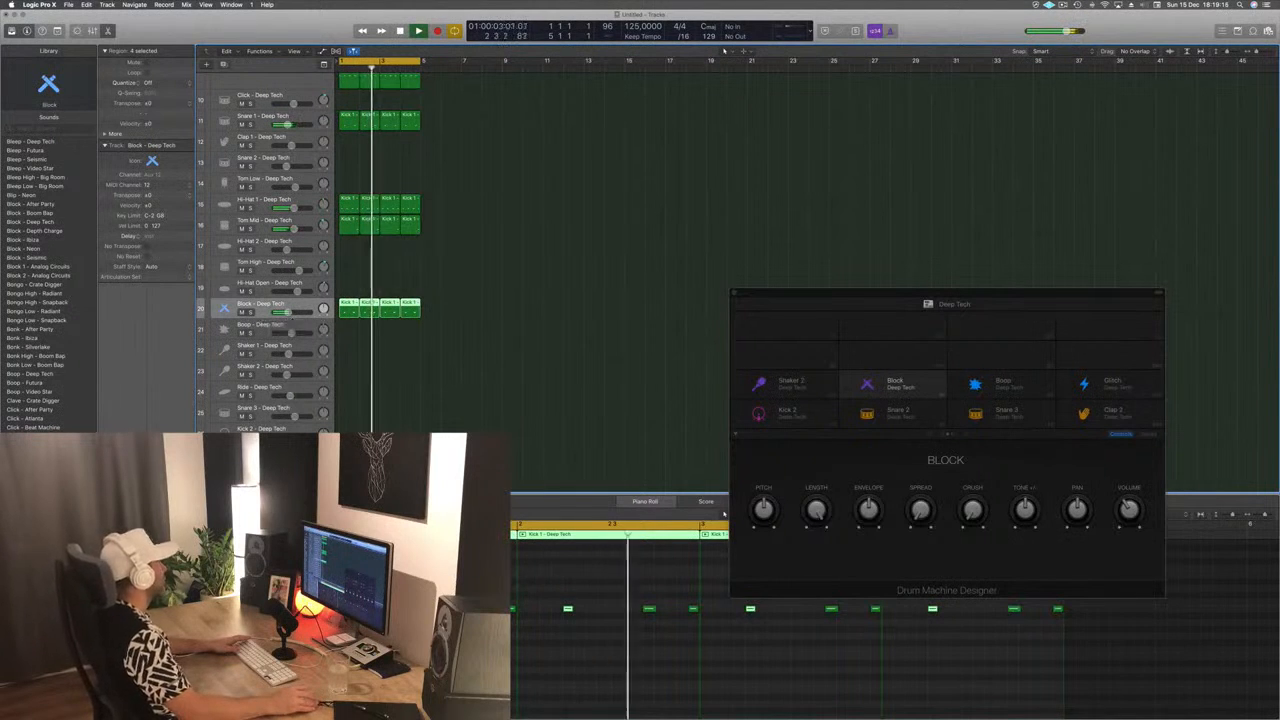
left_click(122, 520)
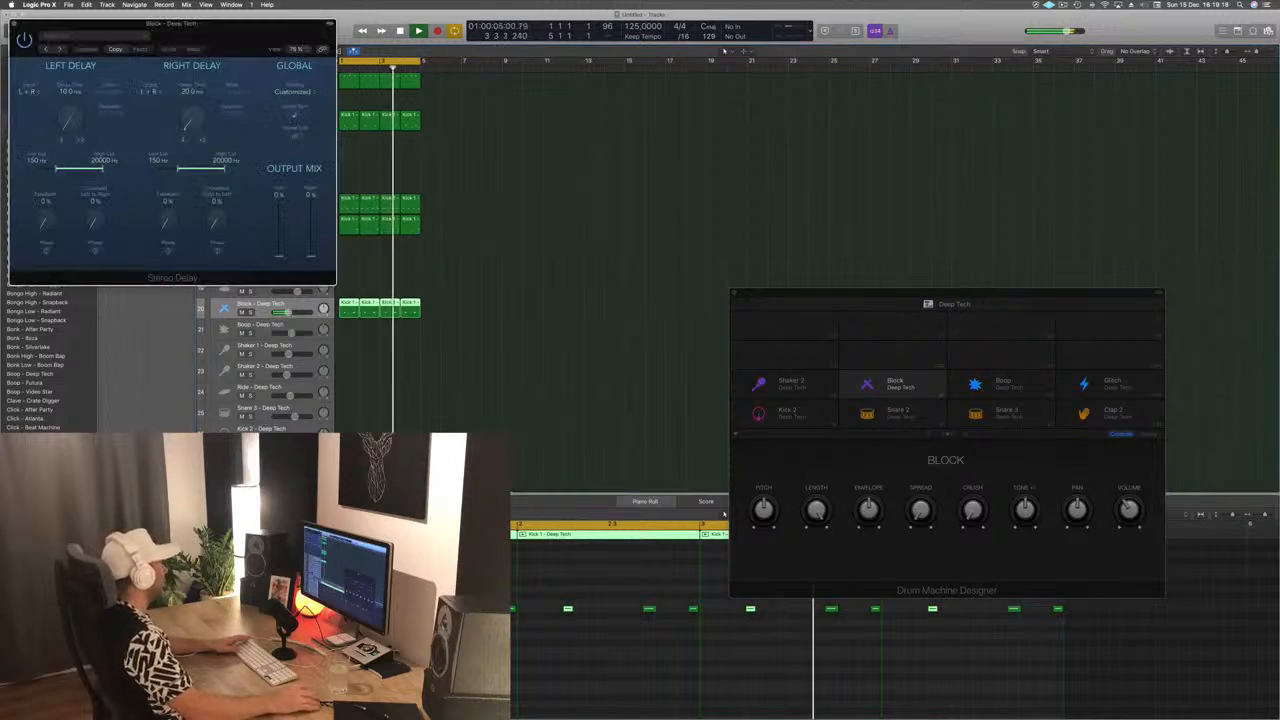
left_click_drag(208, 27, 304, 54)
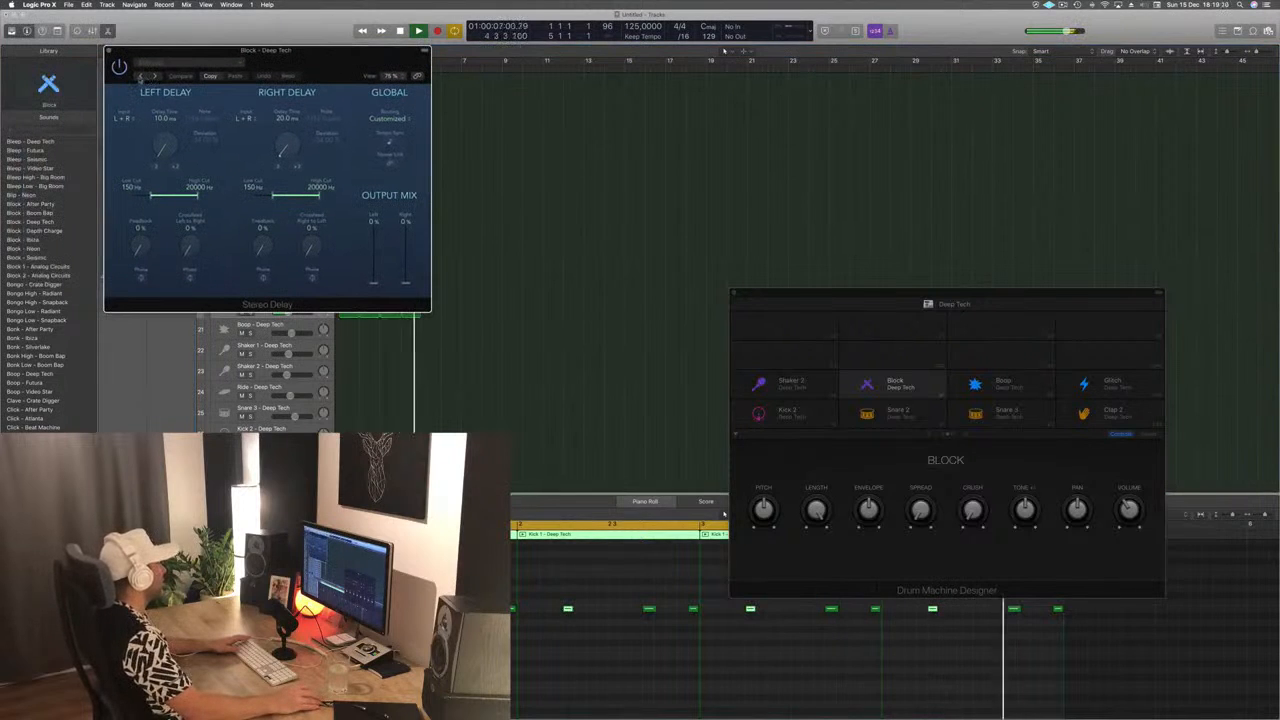
Audition the Stereo Delay presets on the Block track, load Dual 1/8 Note, and close the effect
left_click(140, 78)
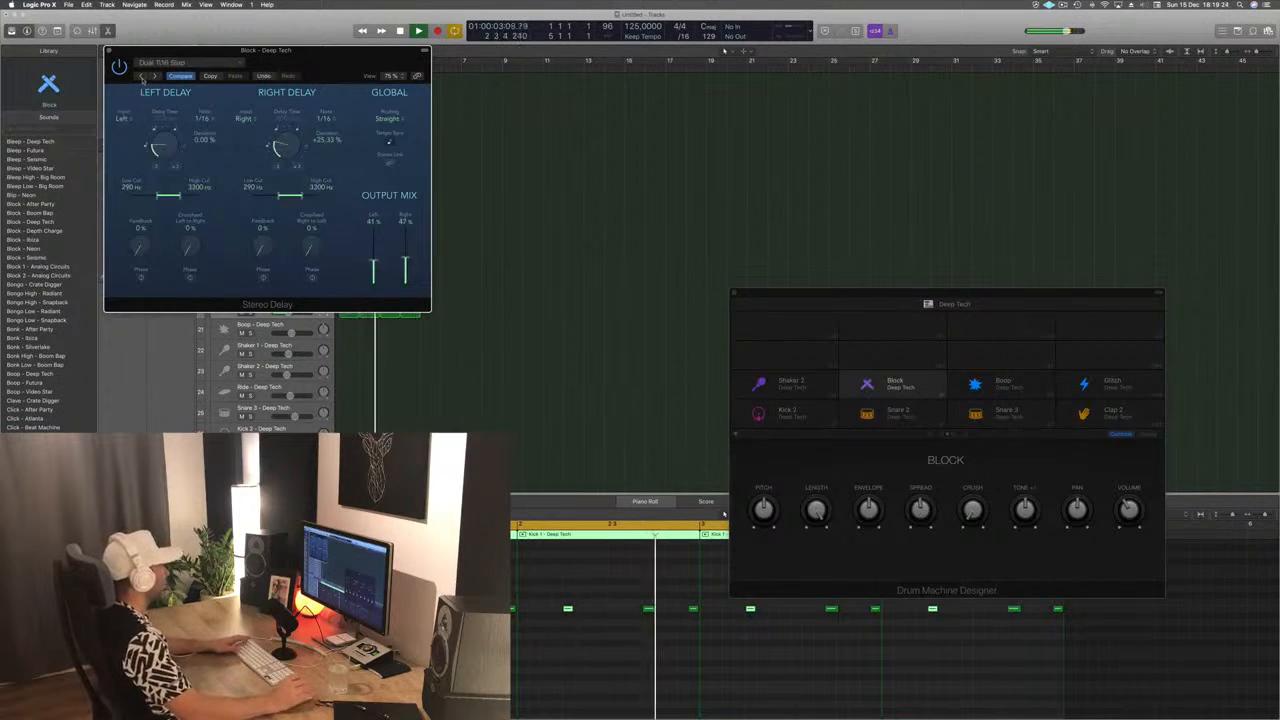
left_click(141, 78)
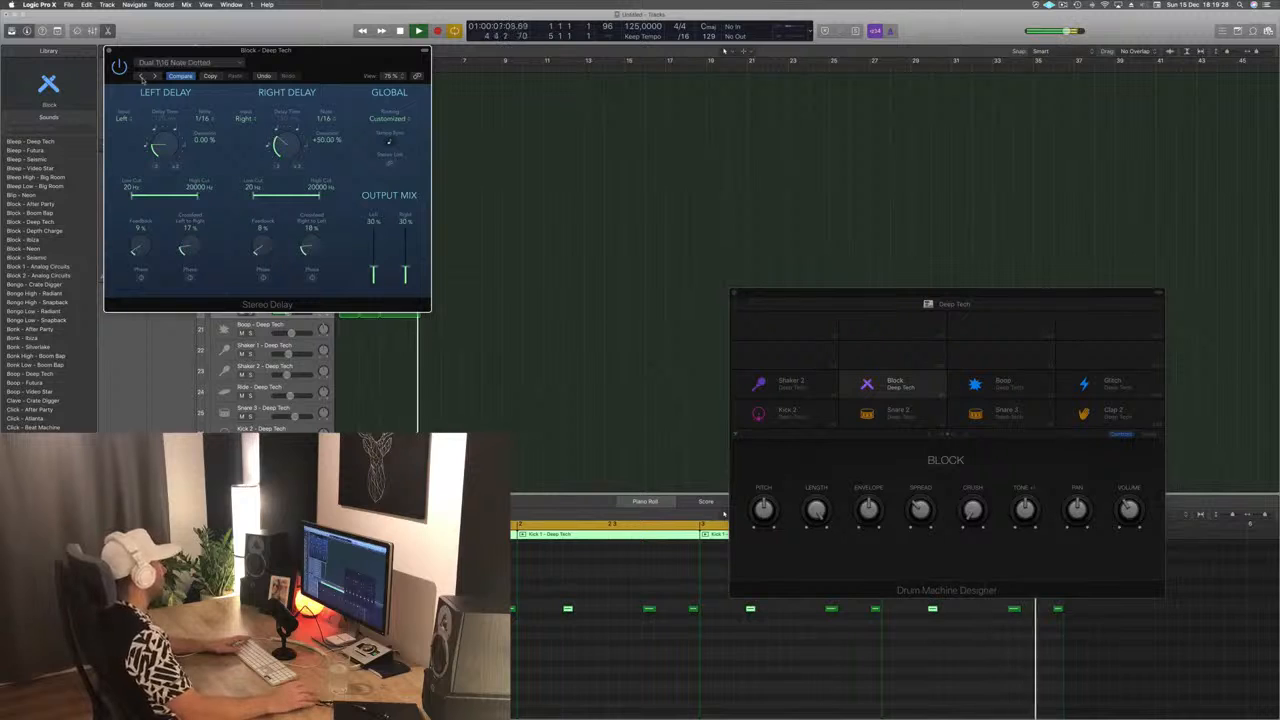
left_click(141, 78)
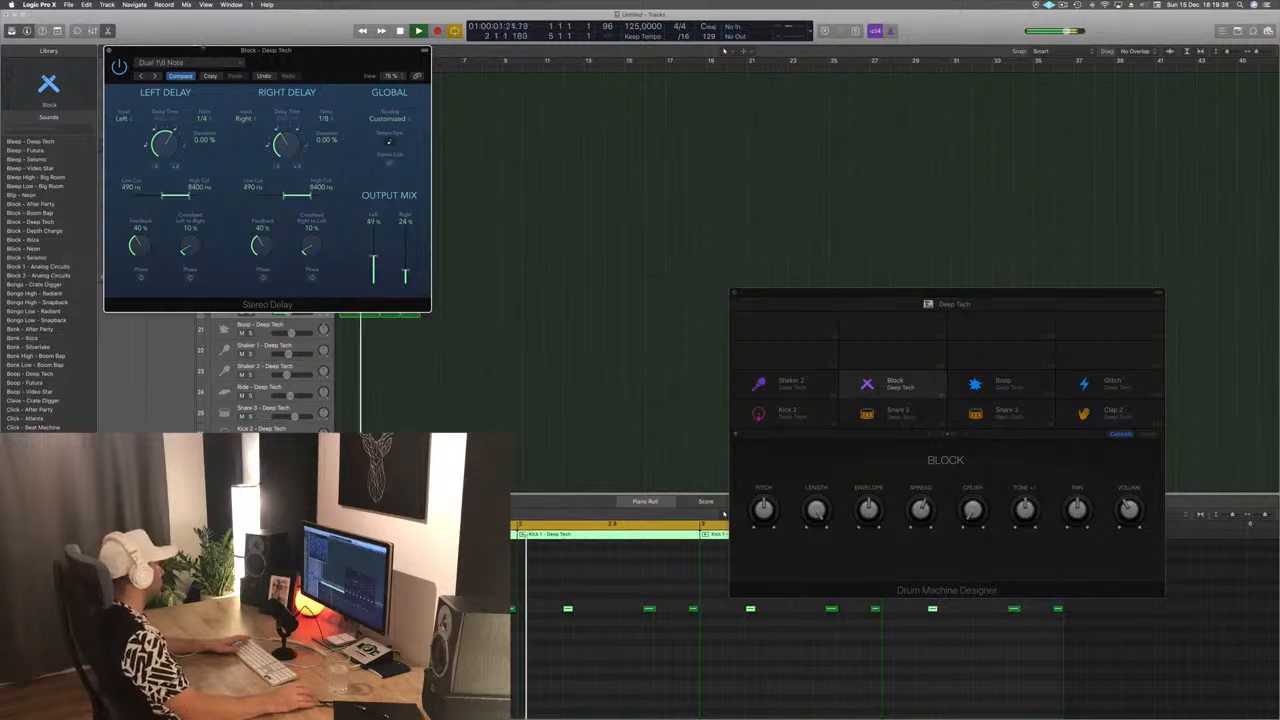
left_click(109, 51)
Copy the first Snare 1 region to bar 1 of the Tom Low track
scroll(531, 337, "up", 5)
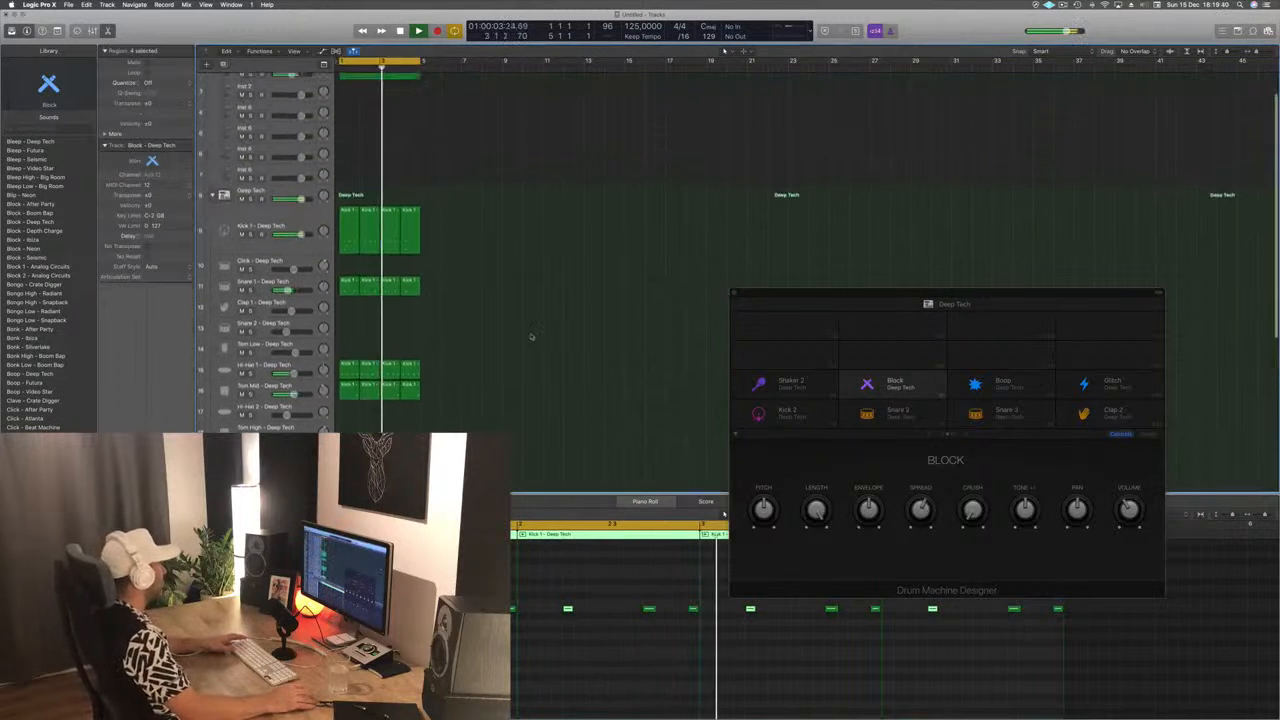
scroll(531, 337, "down", 3)
scroll(533, 330, "down", 2)
scroll(538, 318, "up", 4)
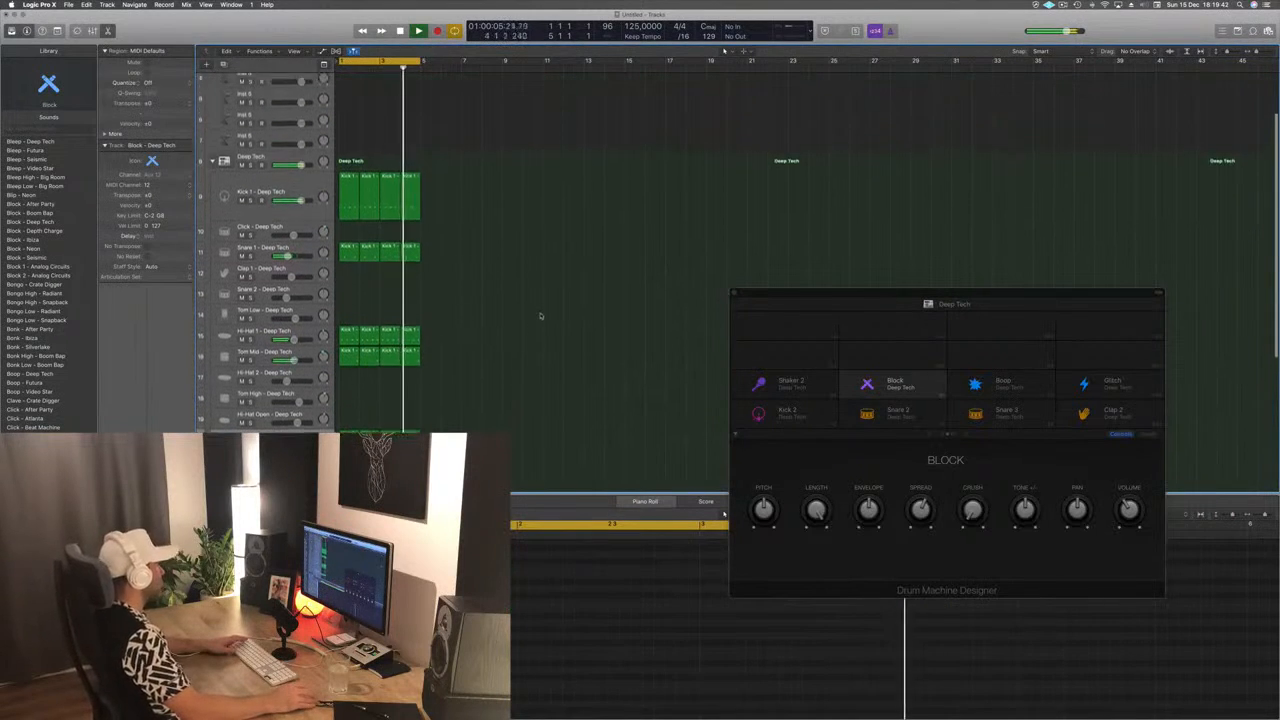
scroll(540, 316, "down", 3)
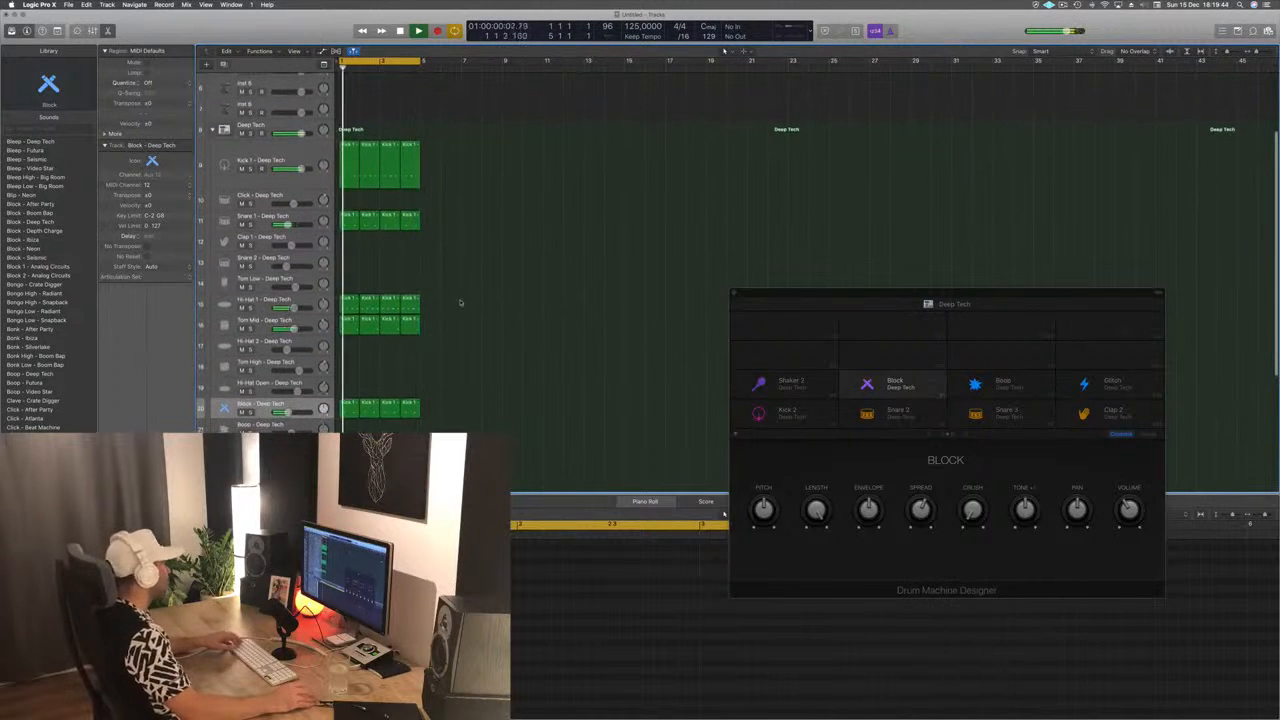
scroll(529, 285, "down", 1)
scroll(529, 285, "down", 1)
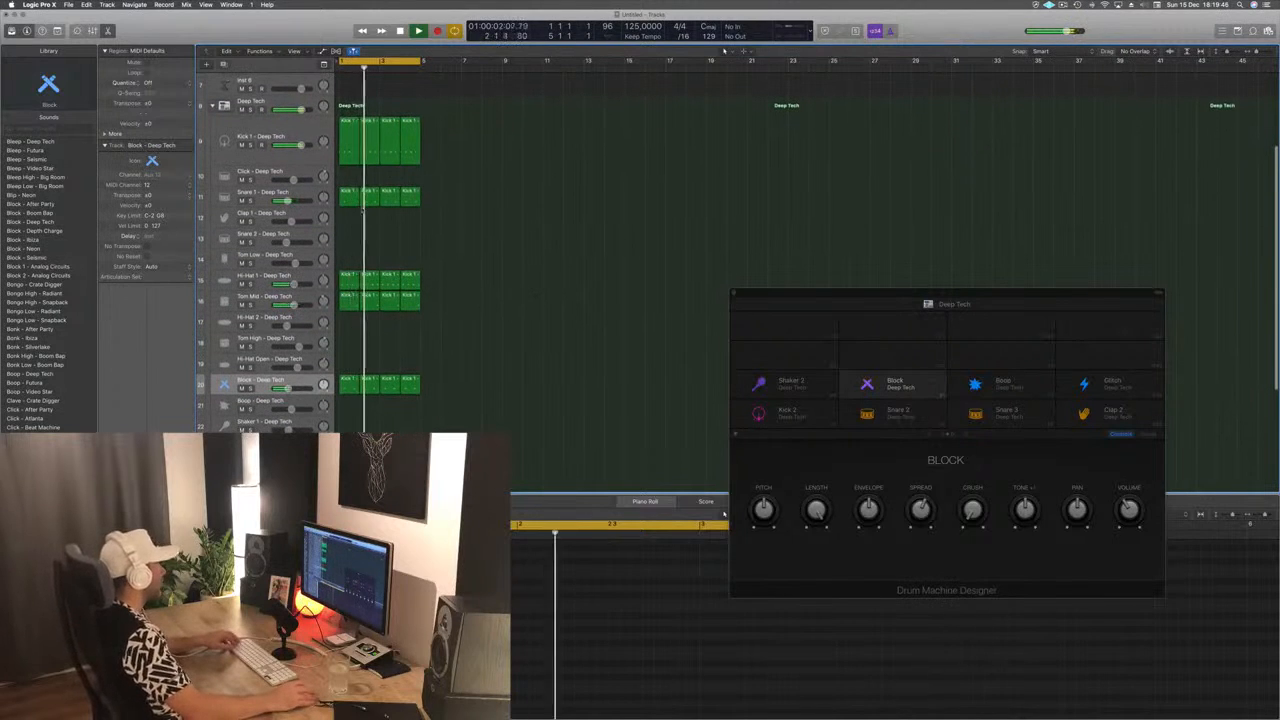
left_click_drag(348, 196, 350, 244)
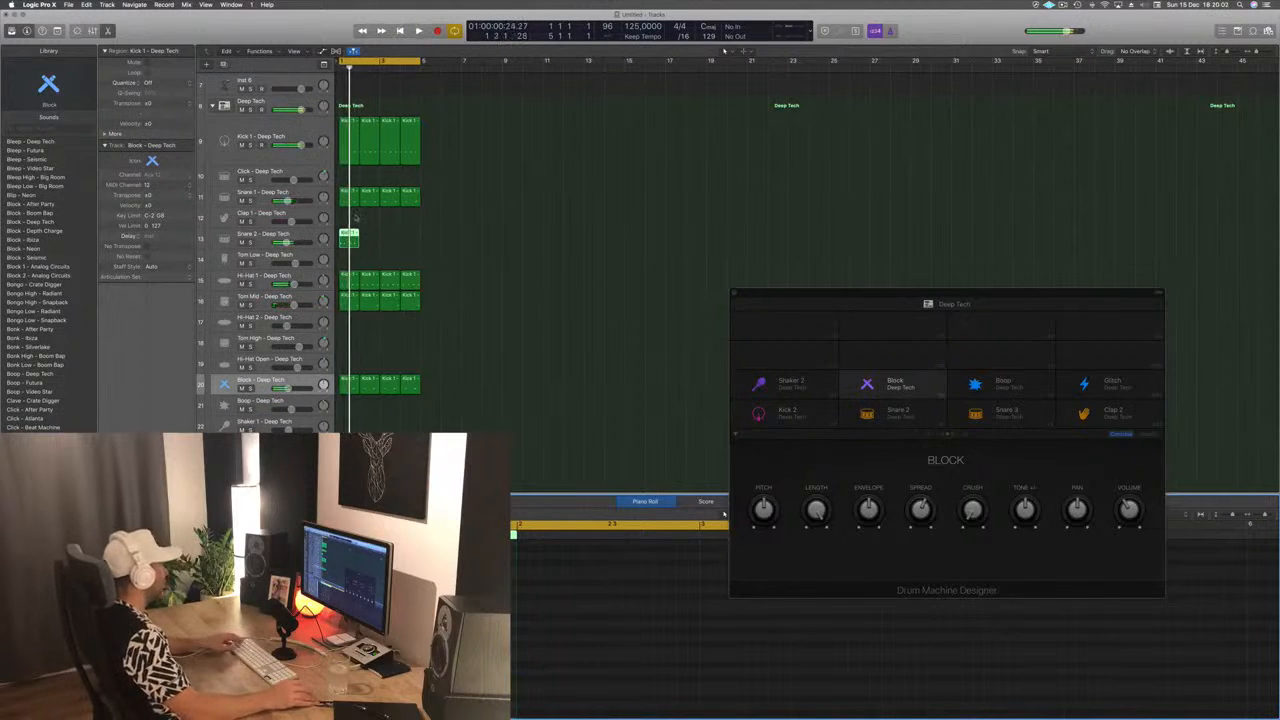
left_click_drag(349, 237, 349, 256)
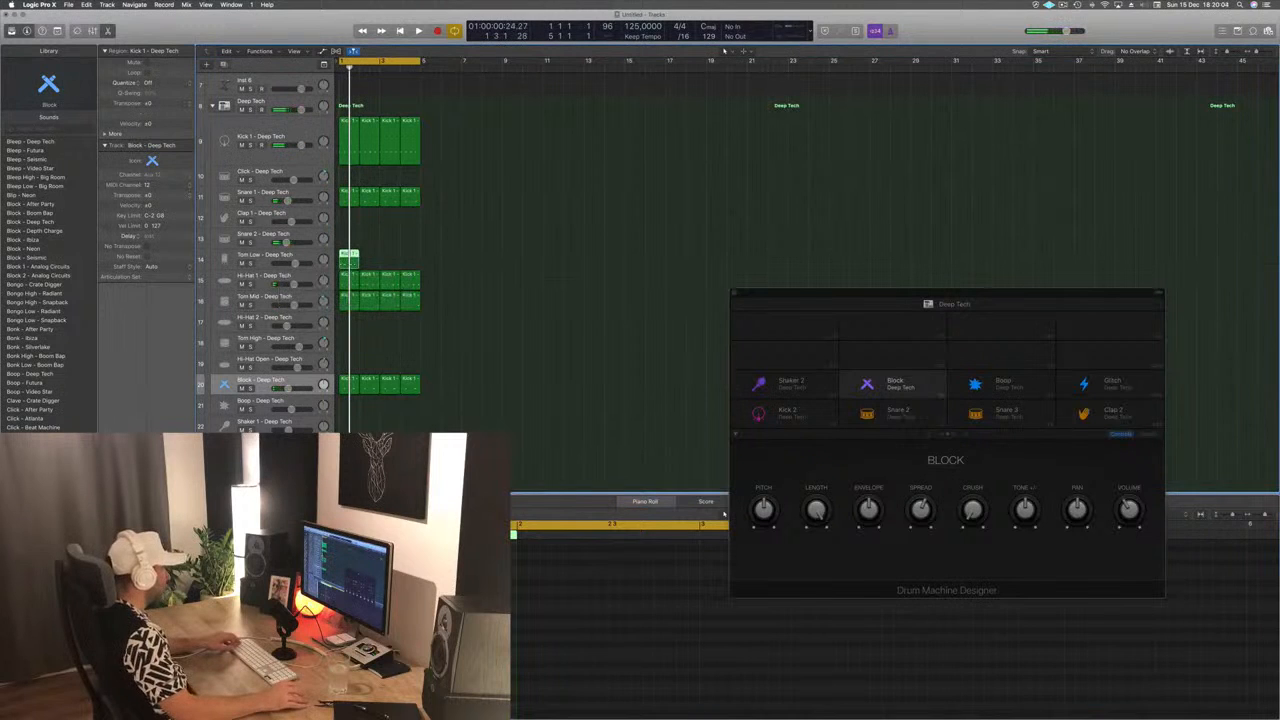
Rework the notes of the one-bar Tom Low region and check the pattern in playback
left_click_drag(500, 645, 532, 679)
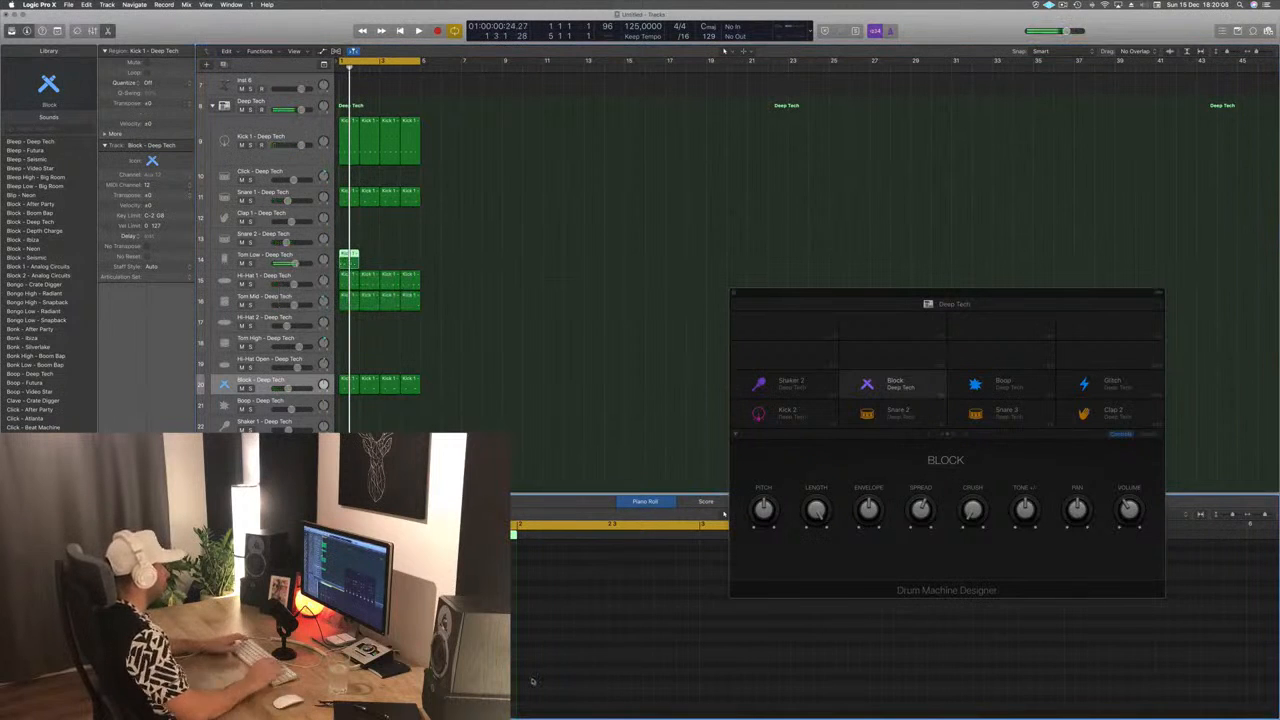
key("space")
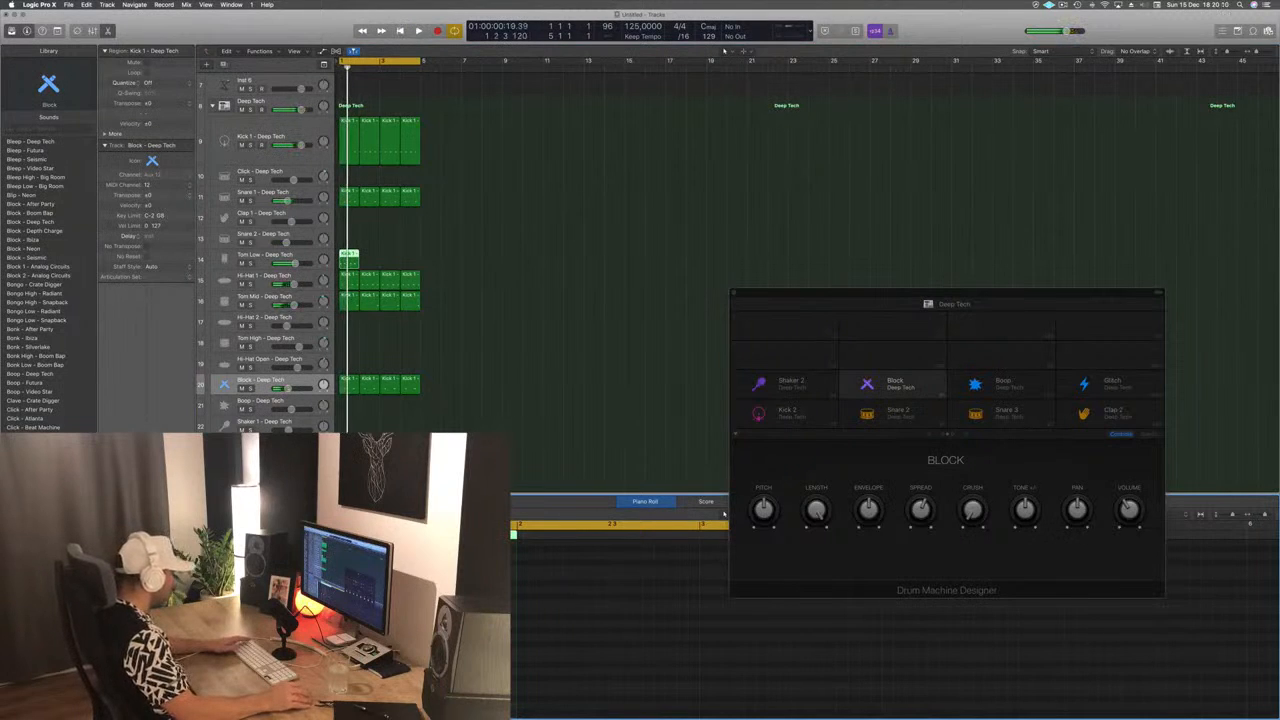
key("space")
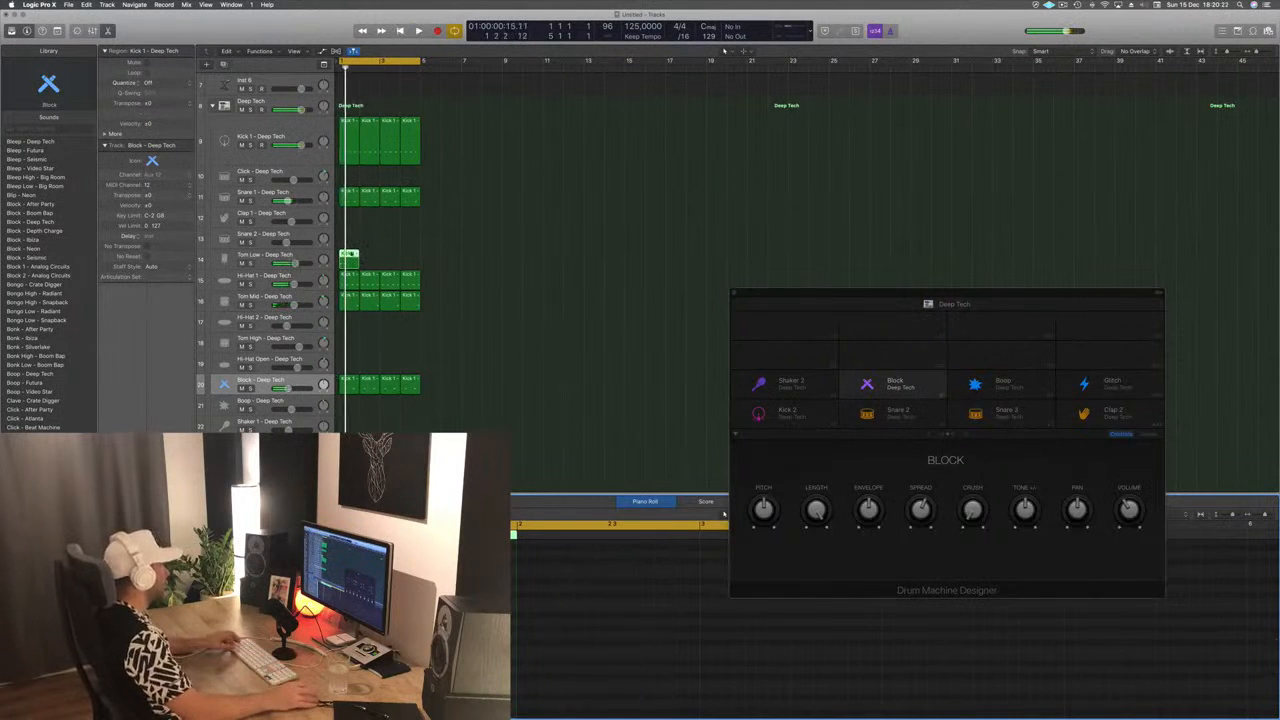
Repeat the Tom Low region through bars 2 to 4 and slightly lower the track's volume during playback
left_click_drag(348, 258, 397, 265)
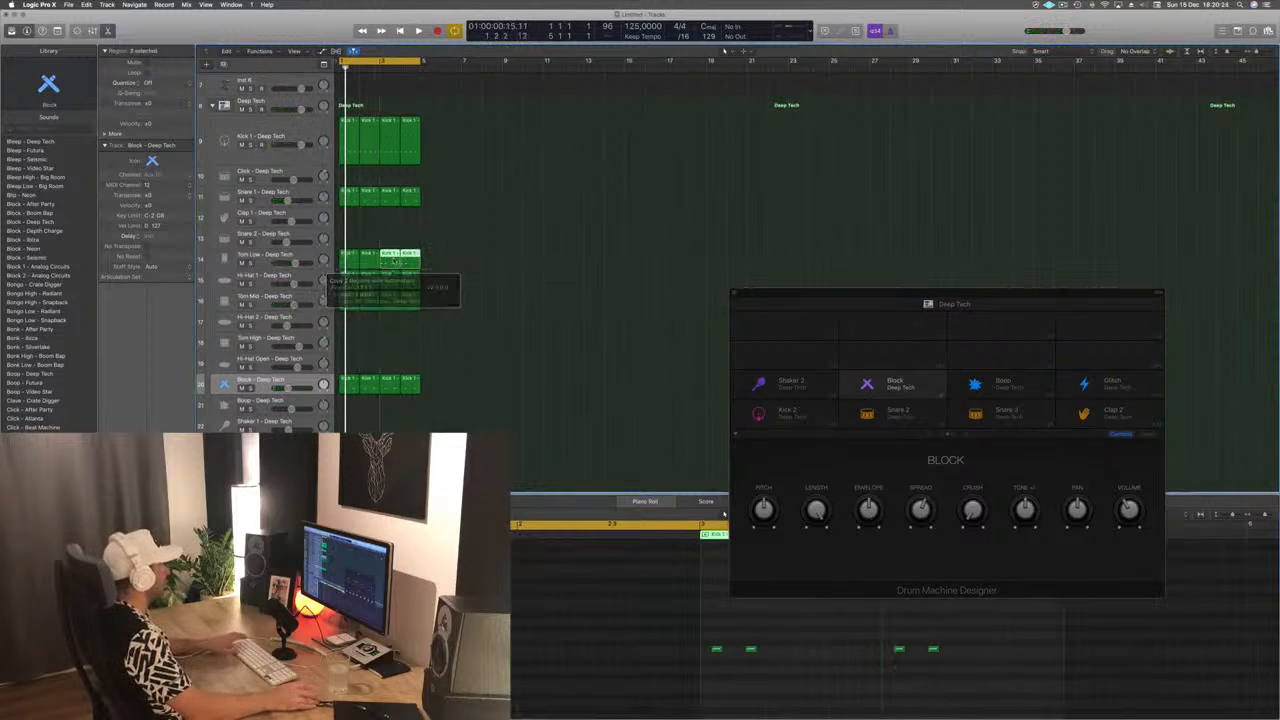
key("space")
left_click(448, 273)
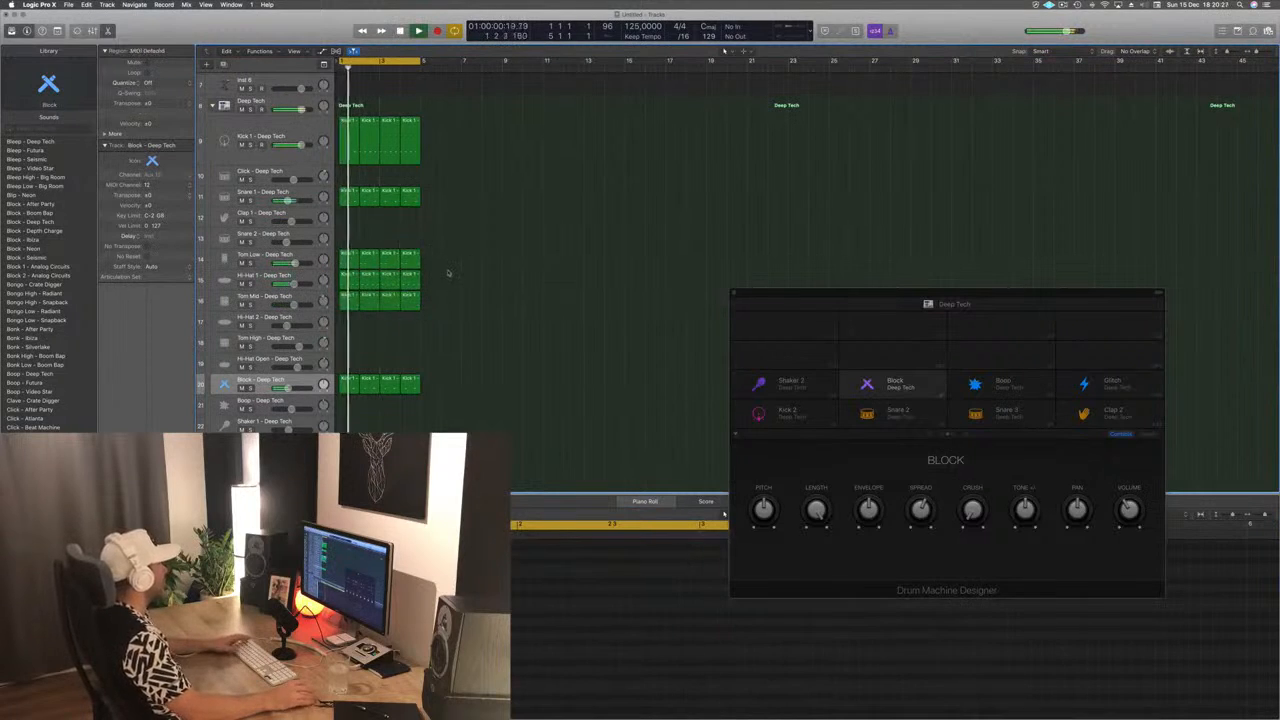
left_click(290, 262)
left_click_drag(292, 262, 288, 262)
Copy the first Block region to bar 1 of the Ride track and adjust its notes, checking them in playback
scroll(516, 296, "down", 6)
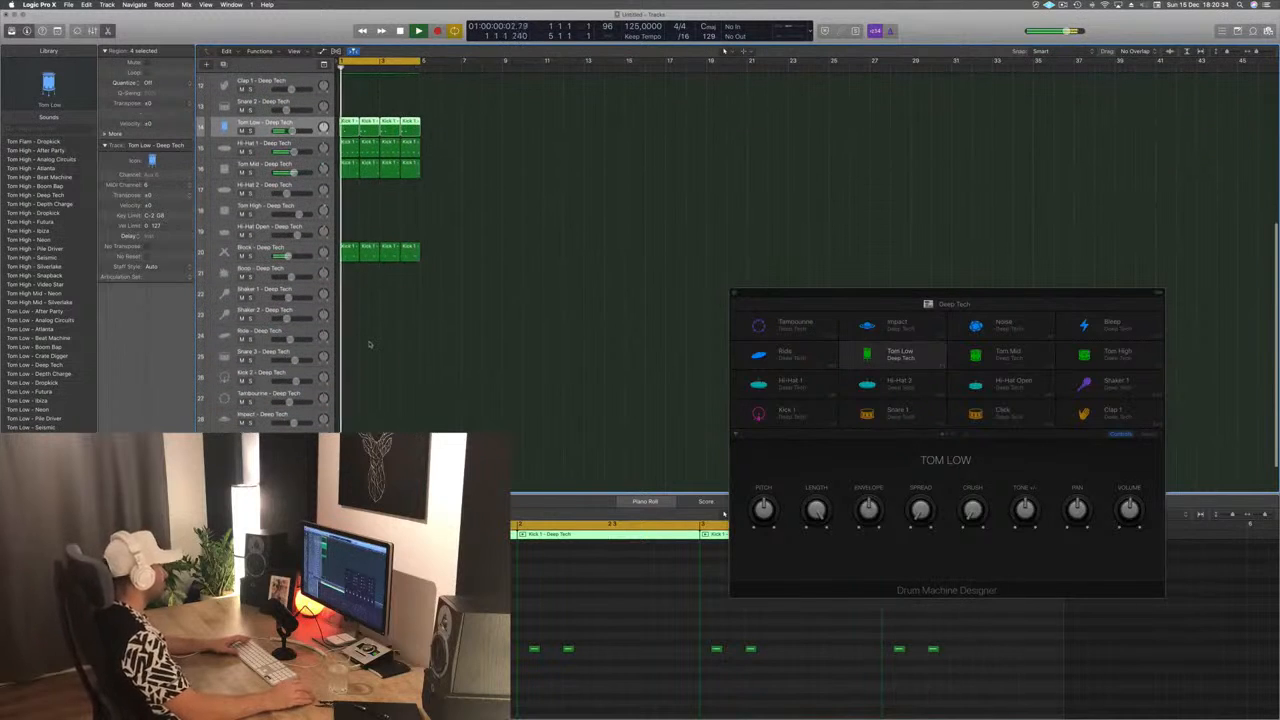
key("space")
left_click_drag(352, 257, 353, 340)
key("p")
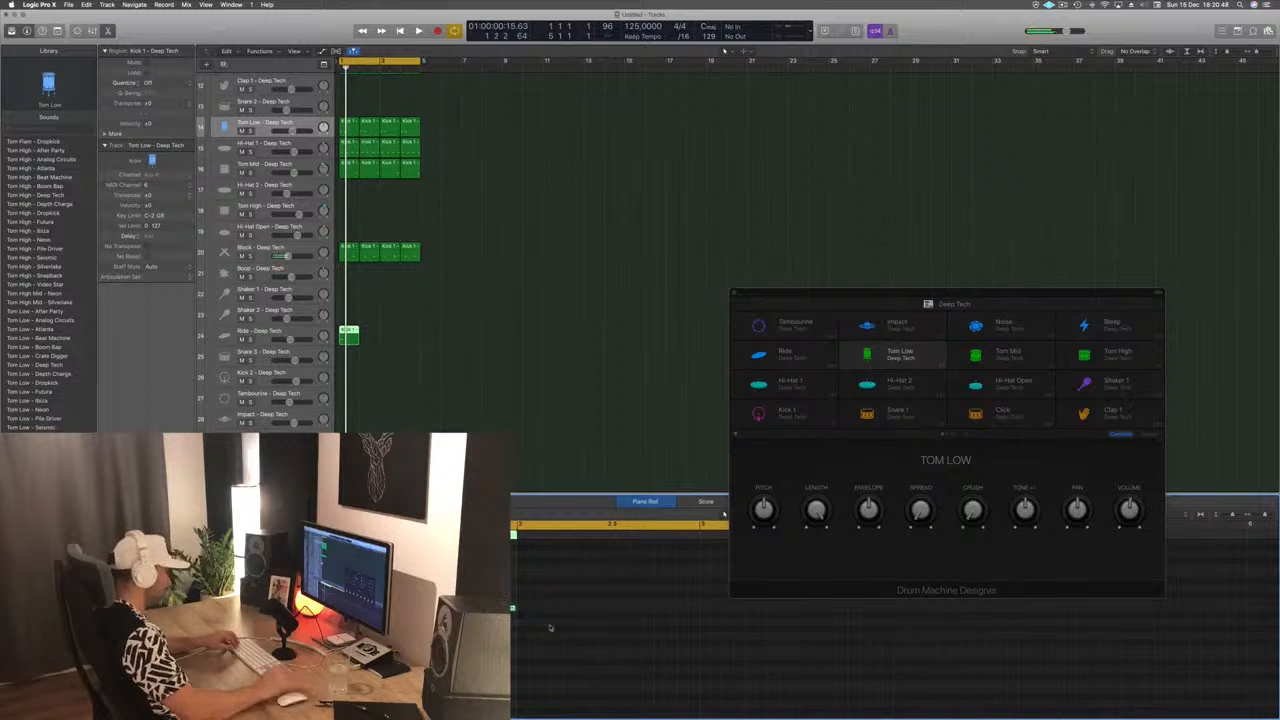
key("space")
key("space")
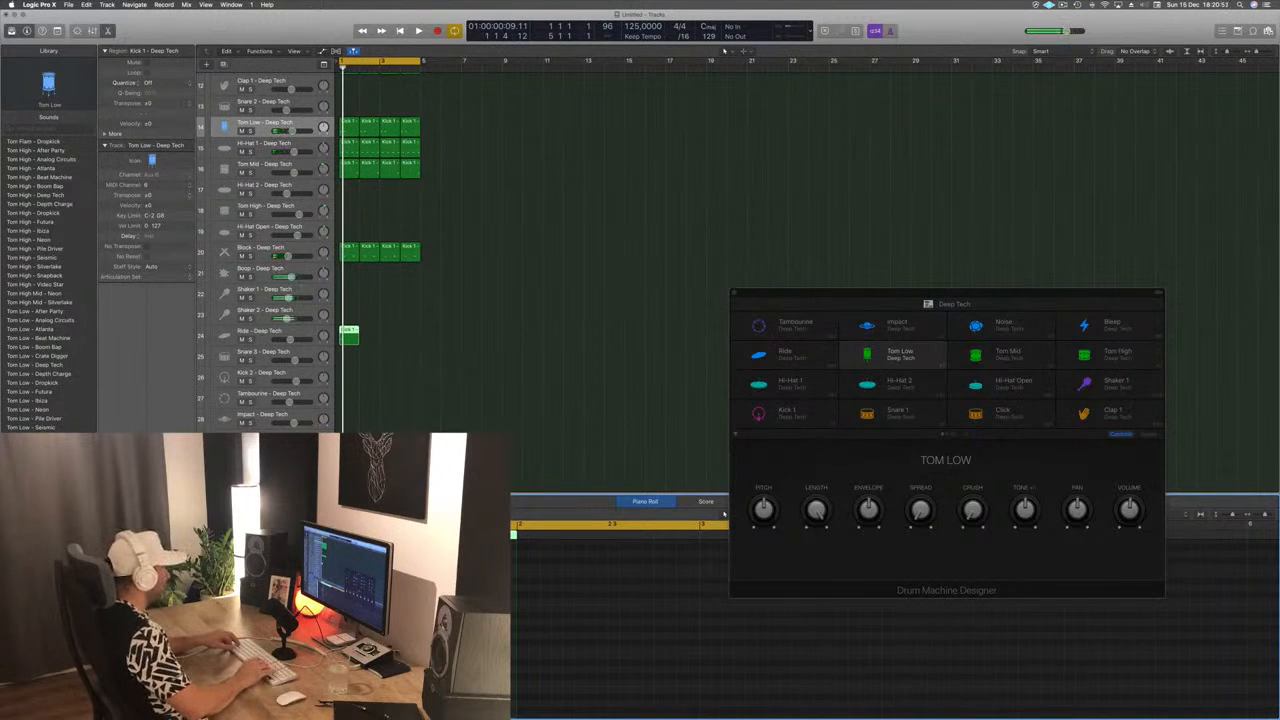
key("space")
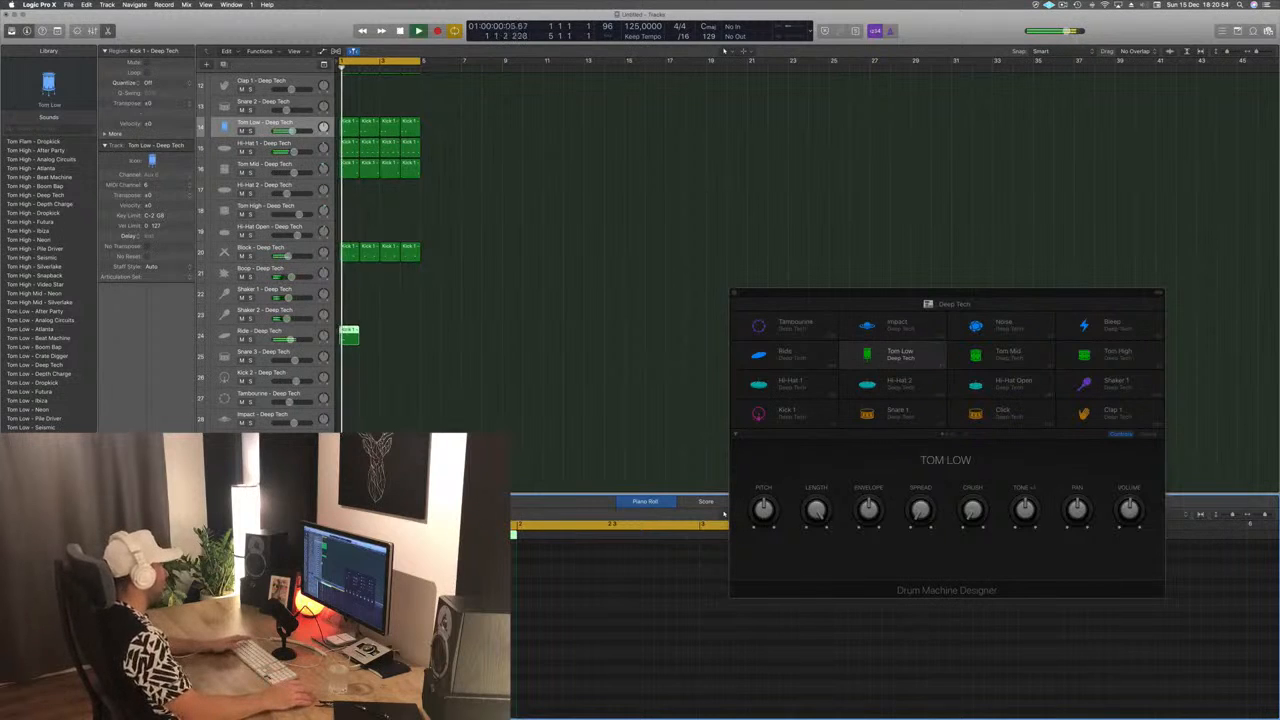
Lower the Ride track's volume, repeat its one-bar region through bars 2 to 4, and select the Ride track
left_click_drag(291, 339, 278, 339)
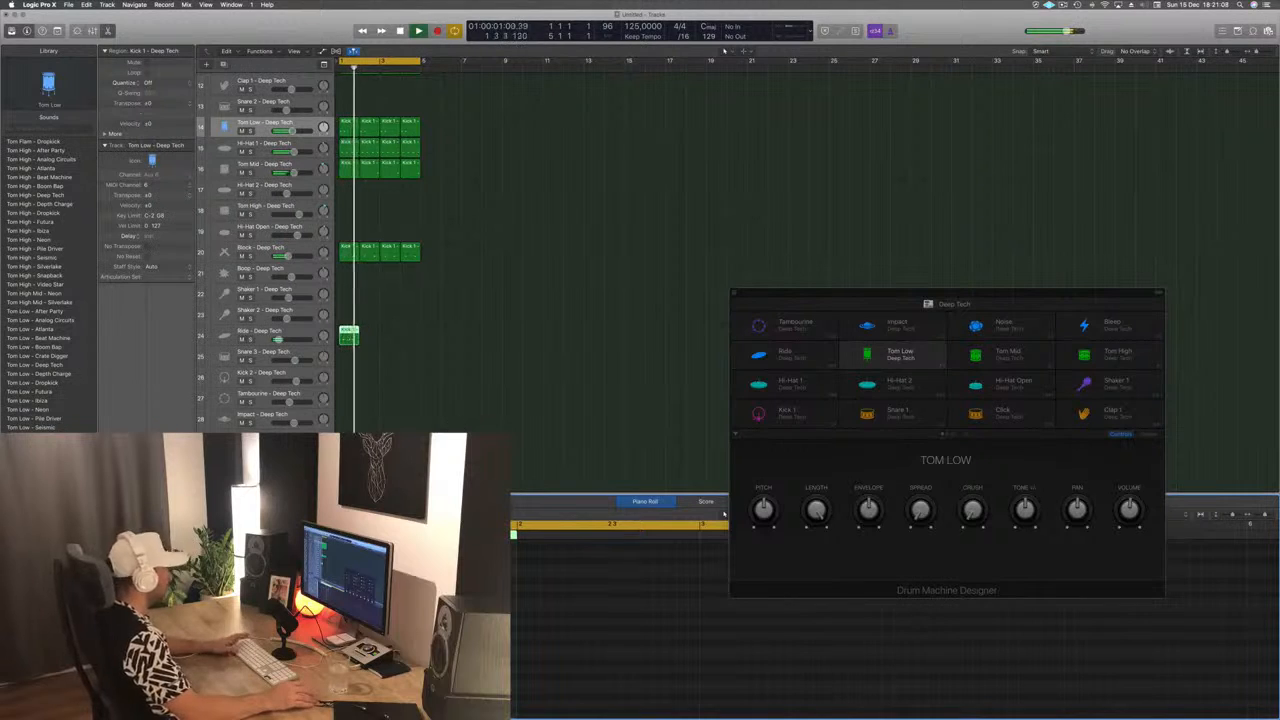
mouse_move(349, 336)
left_mouse_down()
mouse_move(371, 338)
mouse_move(345, 337)
left_mouse_up()
left_click_drag(345, 338, 387, 345)
scroll(476, 412, "down", 5)
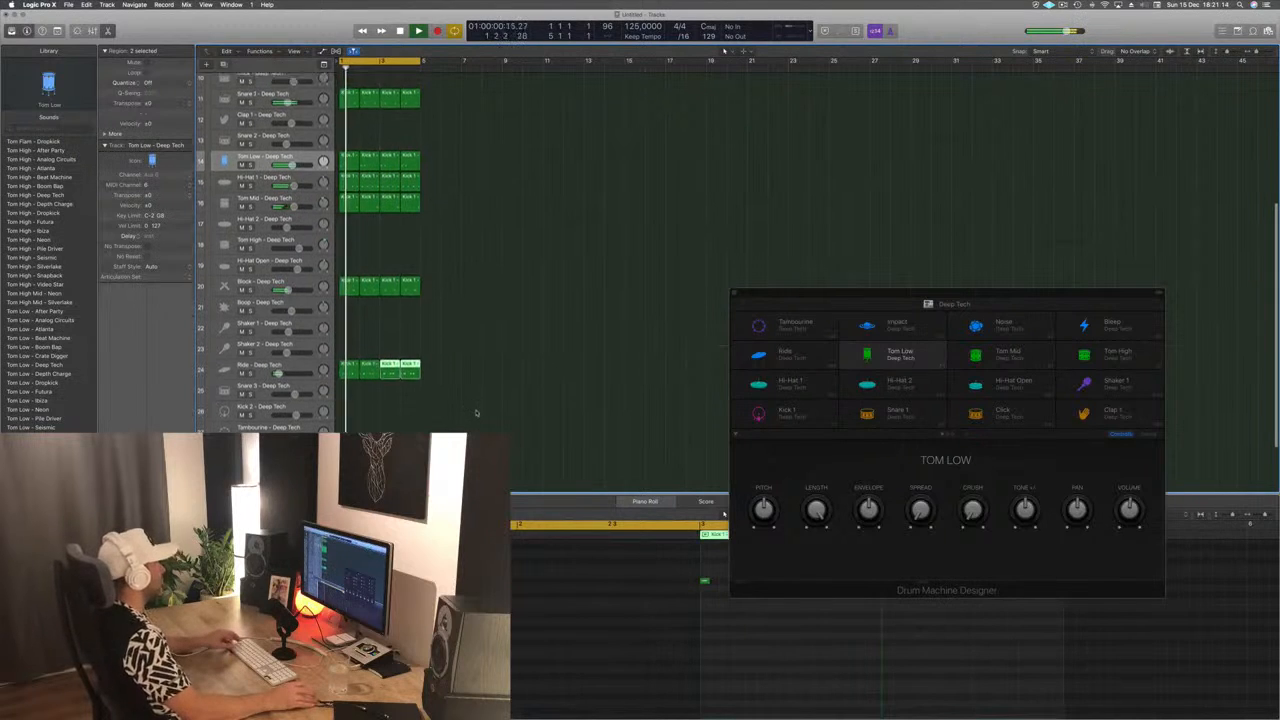
scroll(480, 397, "down", 3)
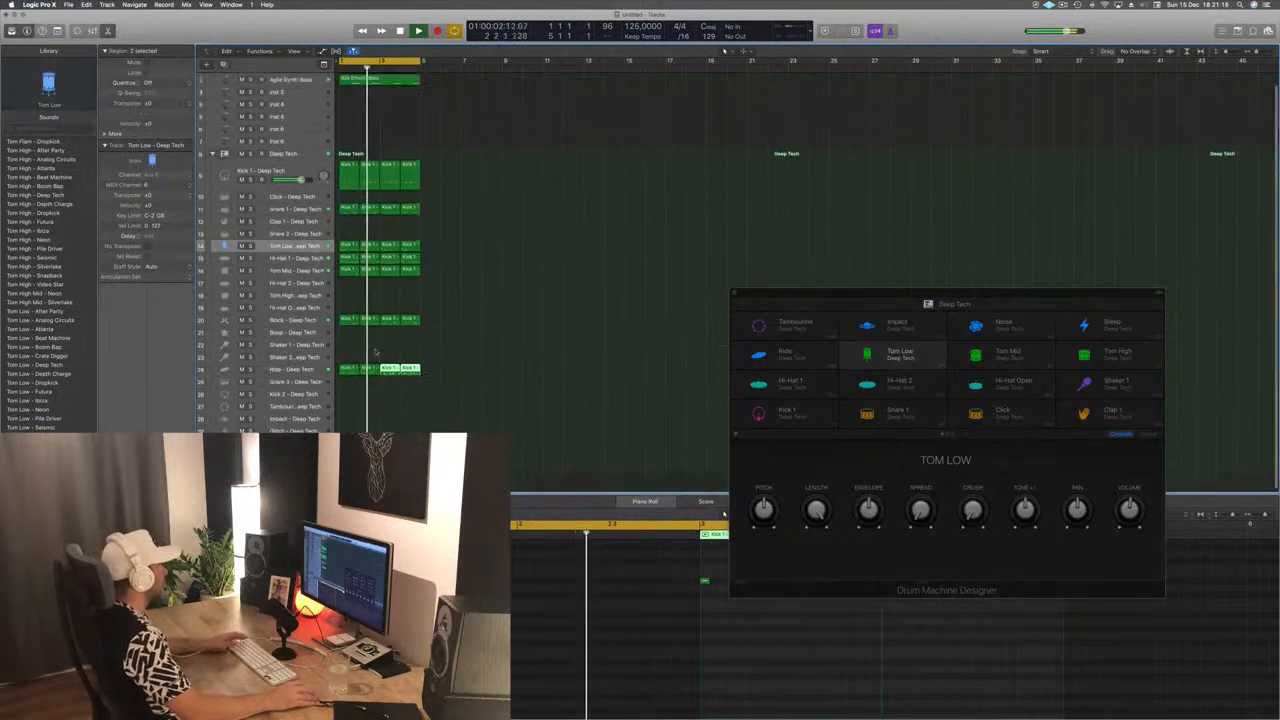
left_click(291, 370)
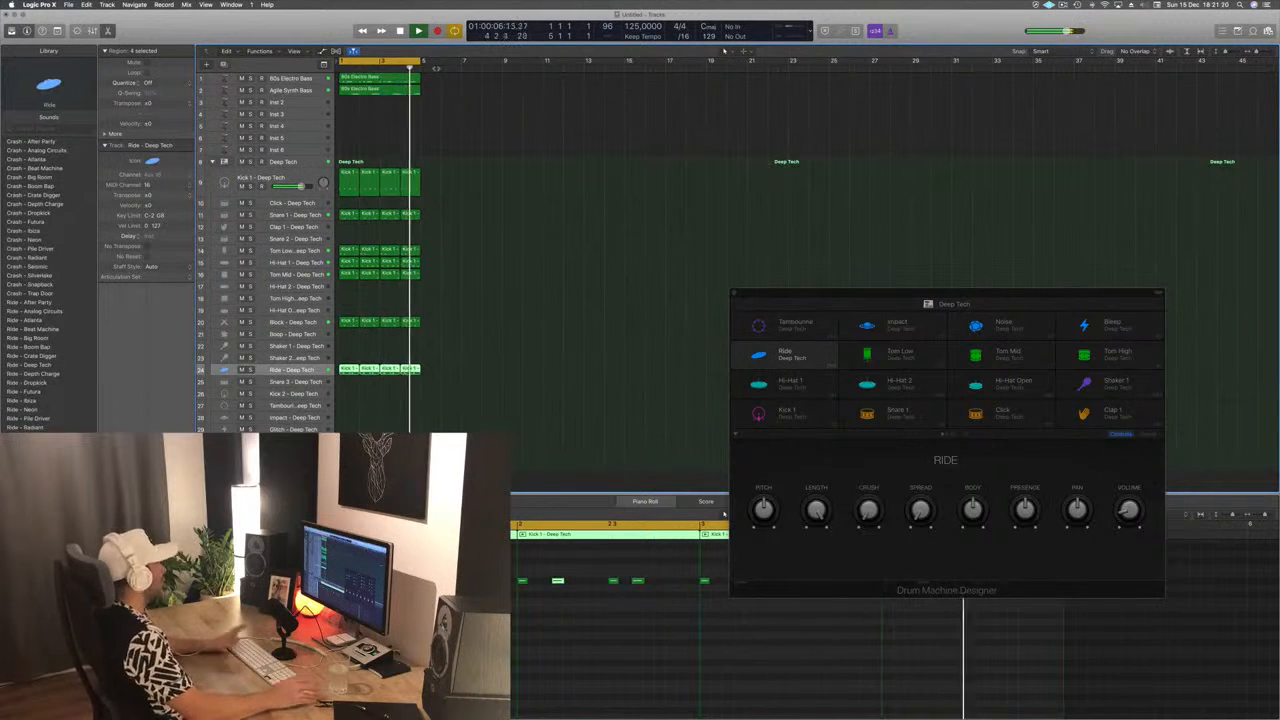
Select the empty Inst 2 track and repeat all regions of the four-bar loop three times to fill 16 bars
left_click(298, 104)
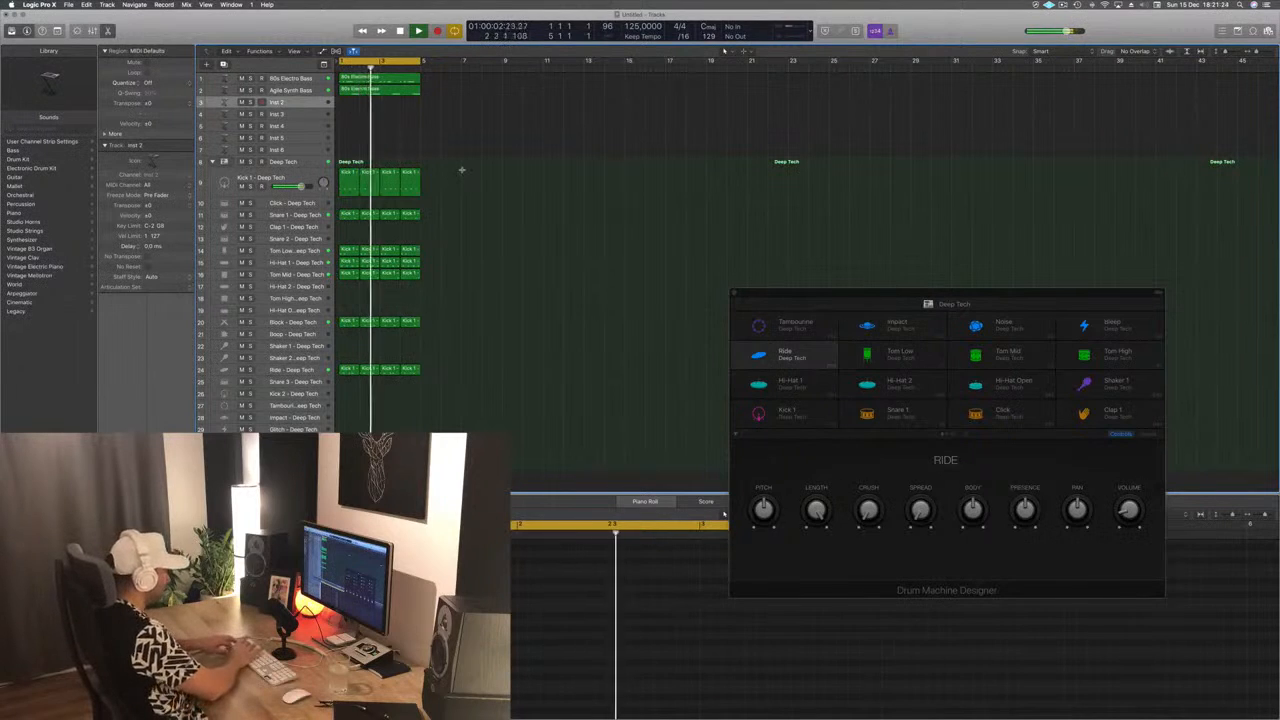
key("super+r")
key("super+r")
key("super+r")
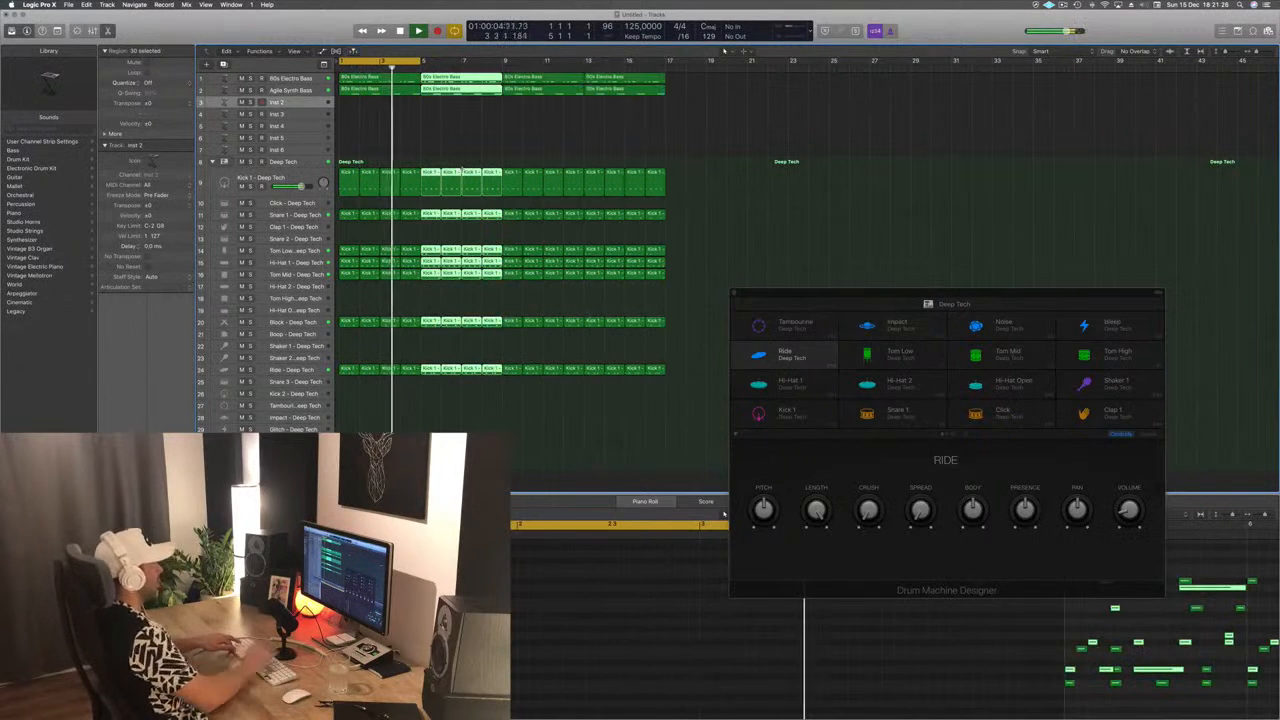
key("space")
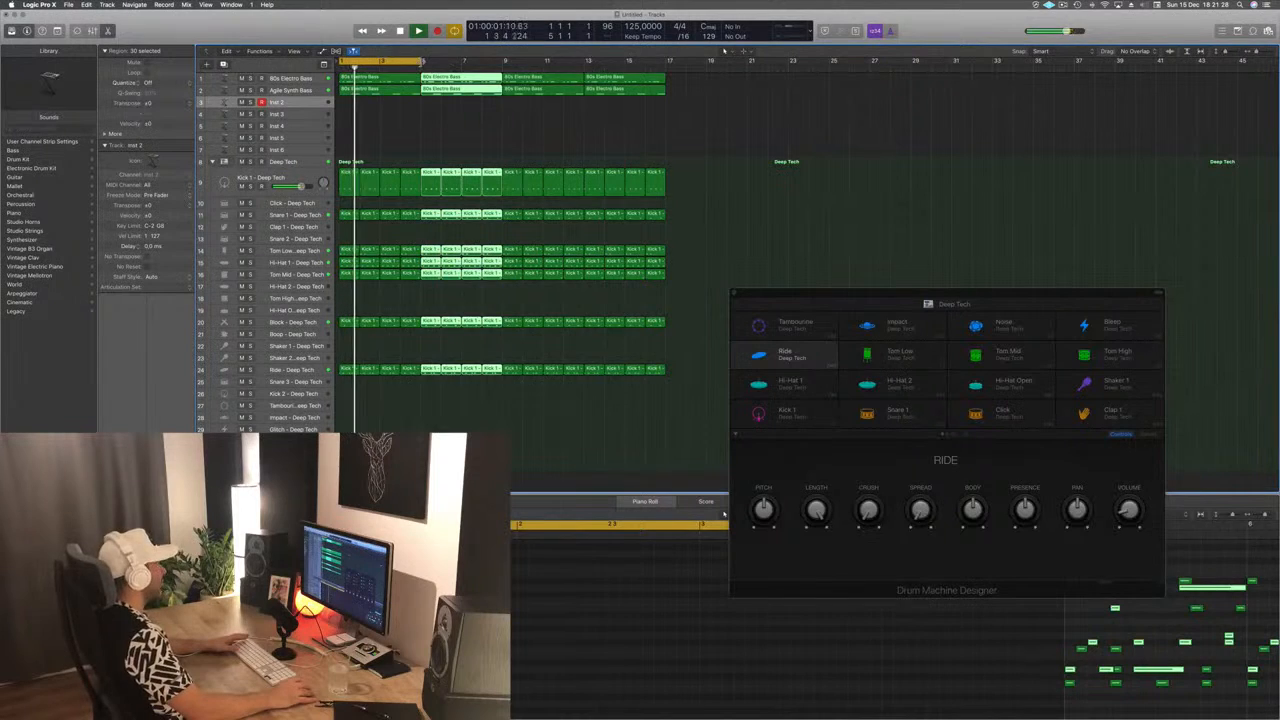
Extend the cycle range to bar 17, deselect the regions and stop playback
left_click_drag(421, 62, 668, 70)
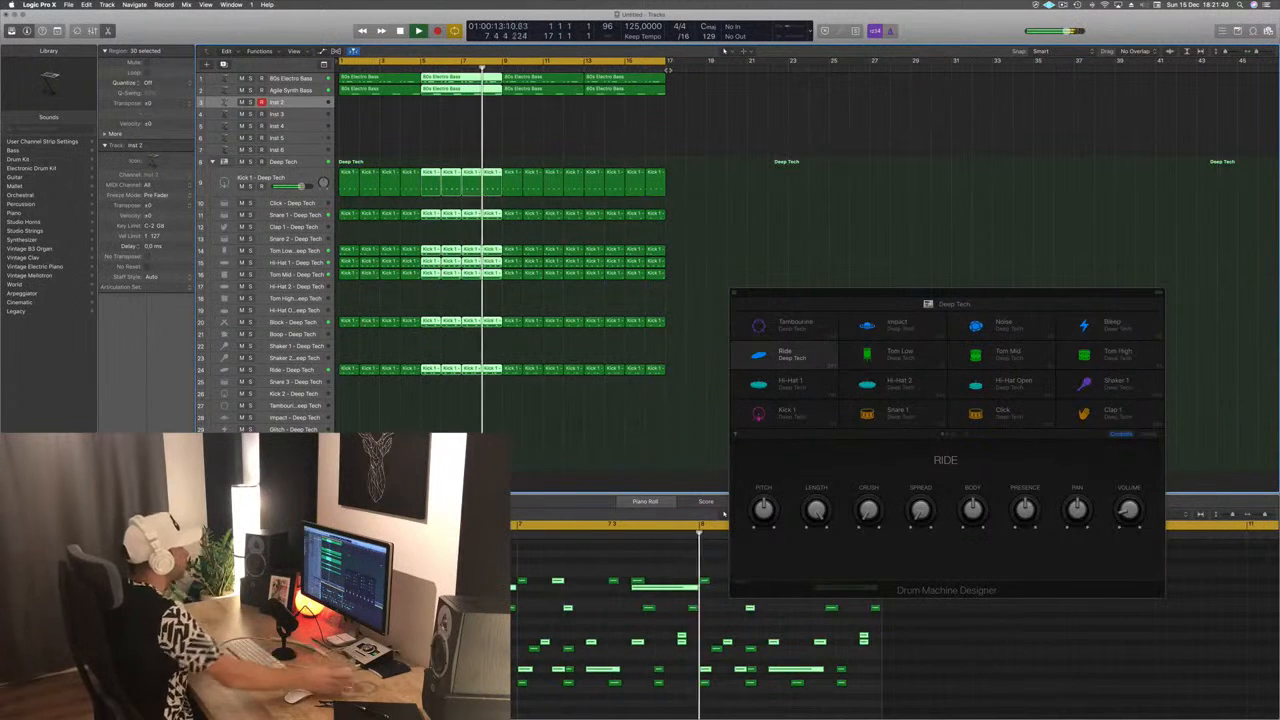
left_click(440, 126)
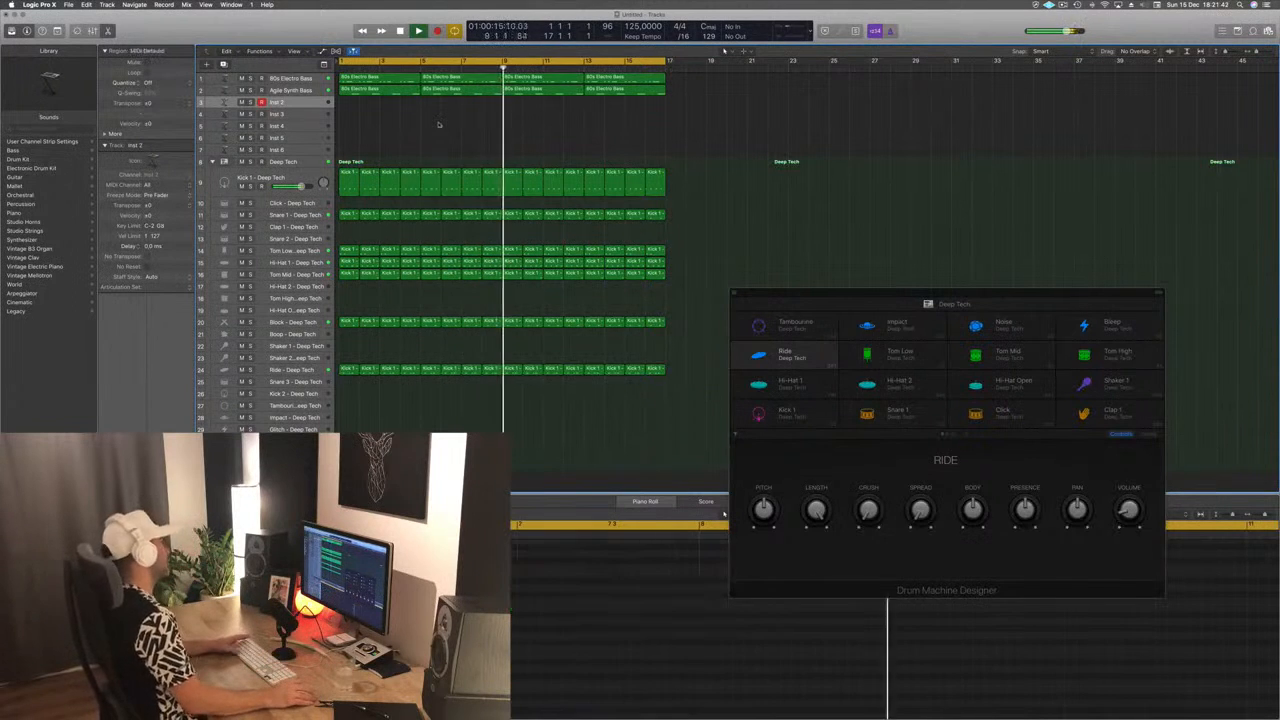
key("space")
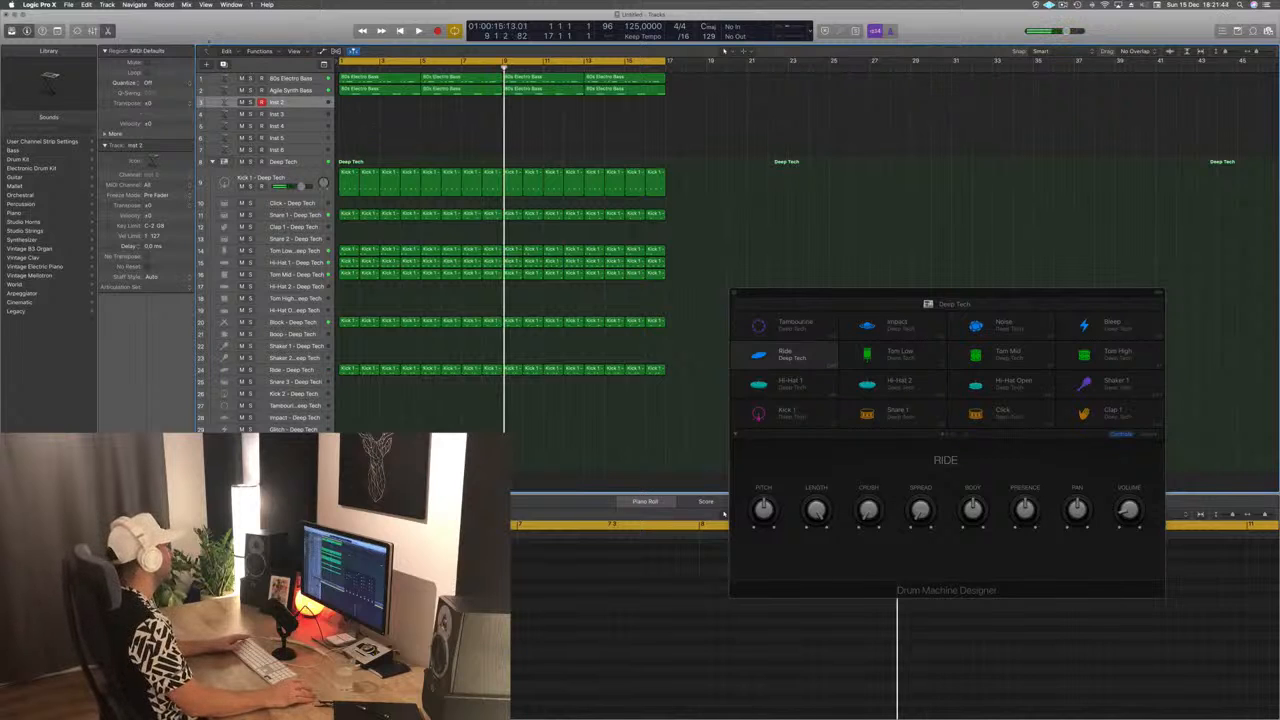
Show the toolbar, enlarge the Inst 2 track with track zoom, and return the playhead to the start
key("ctrl+alt+super+t")
key("ctrl+z")
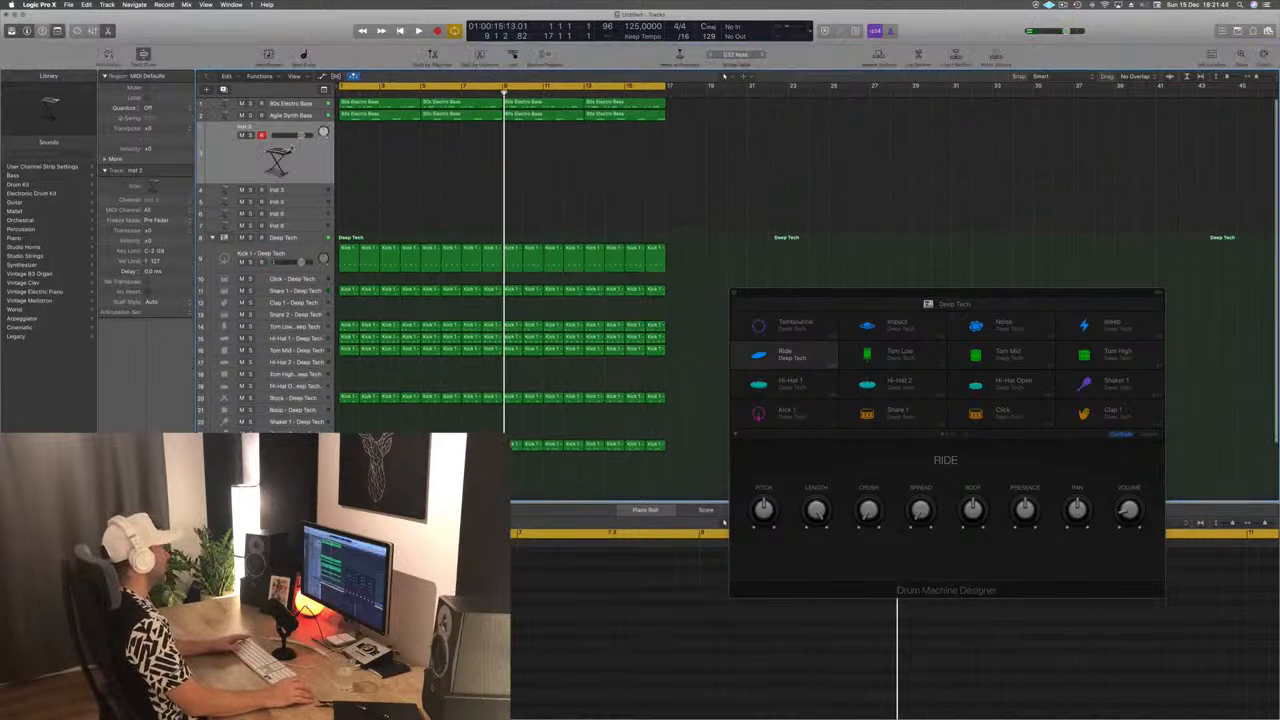
key("Return")
key("space")
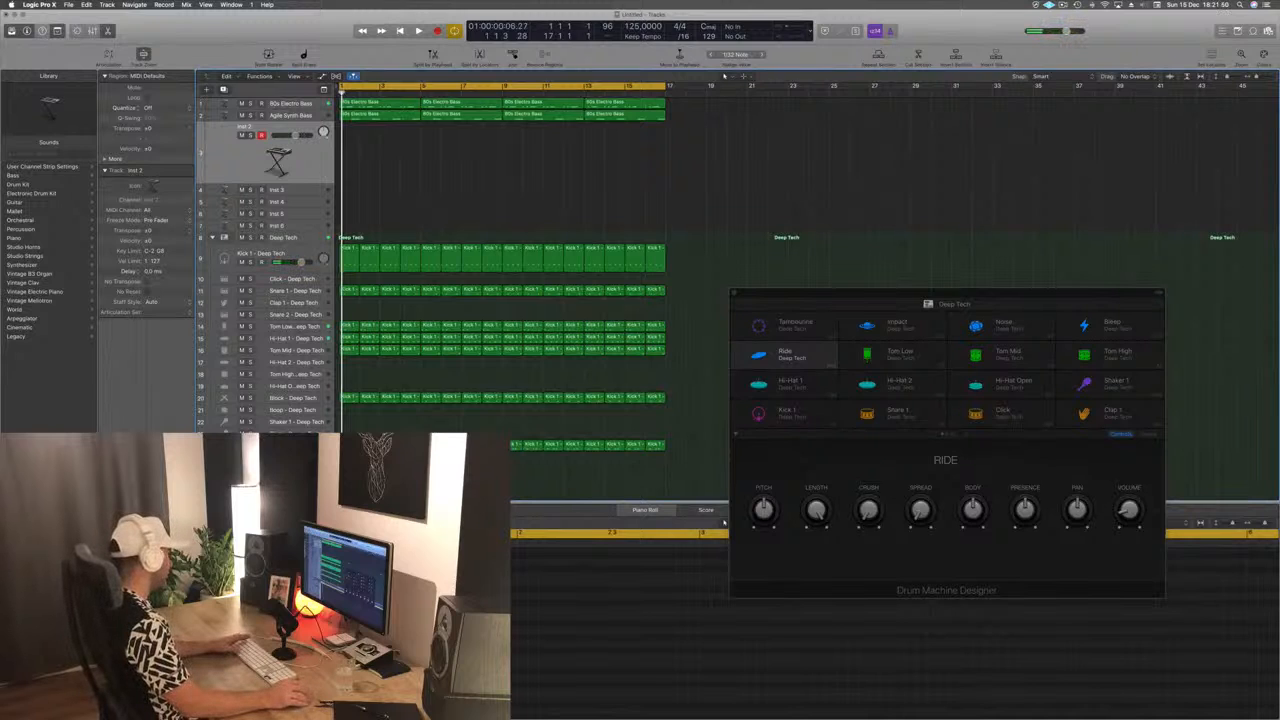
Open Alchemy on the Inst 2 track and load the Abstracted Possibilities preset from the Pads category
key("v")
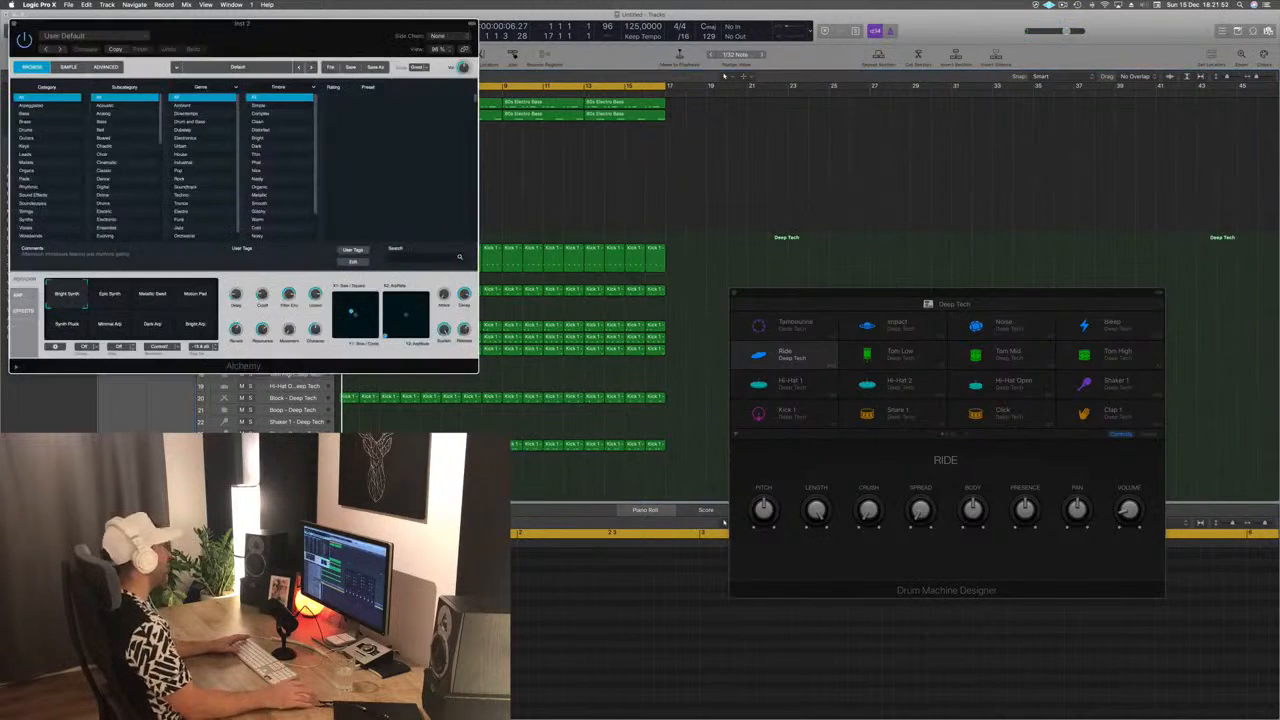
left_click_drag(332, 21, 714, 76)
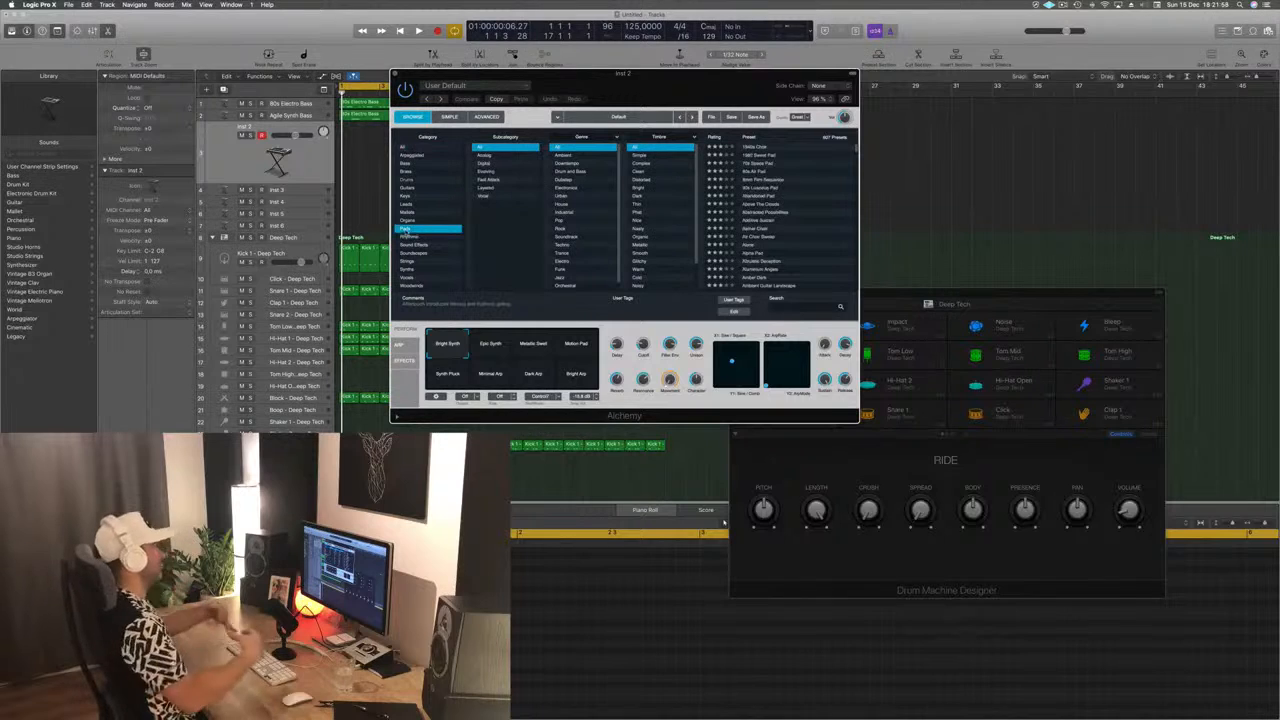
left_click_drag(636, 93, 664, 105)
key("f")
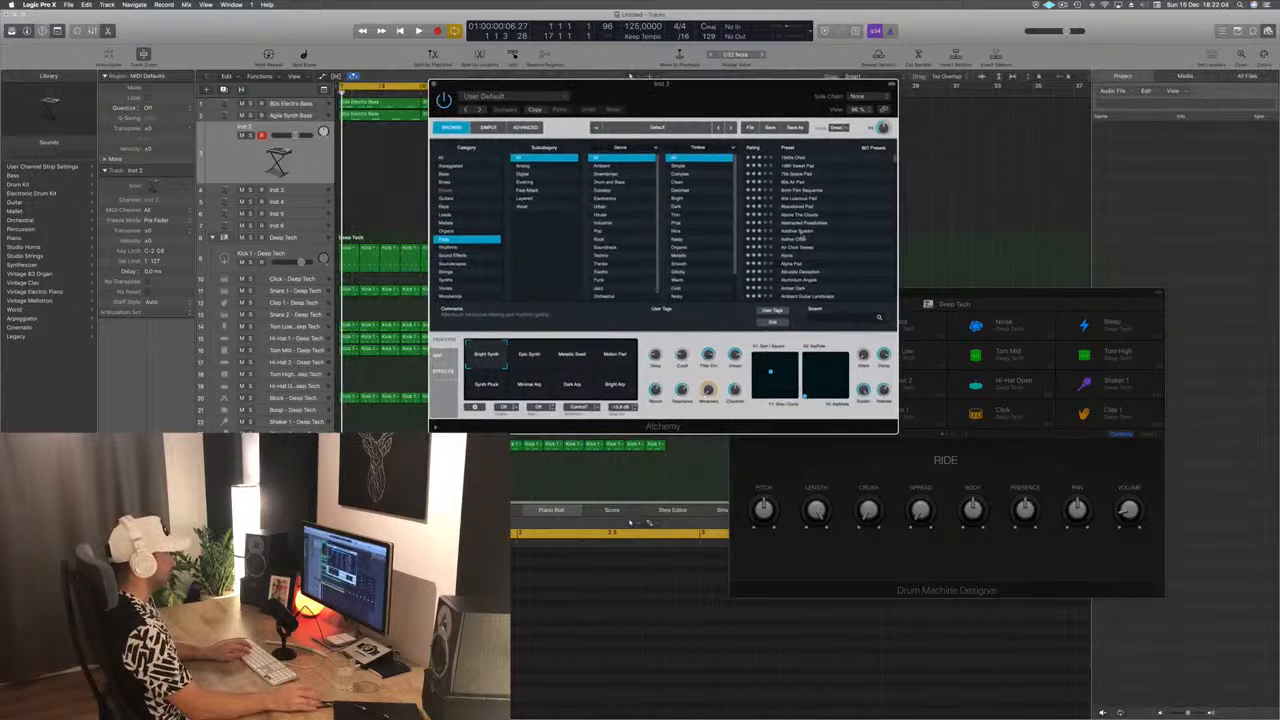
key("f")
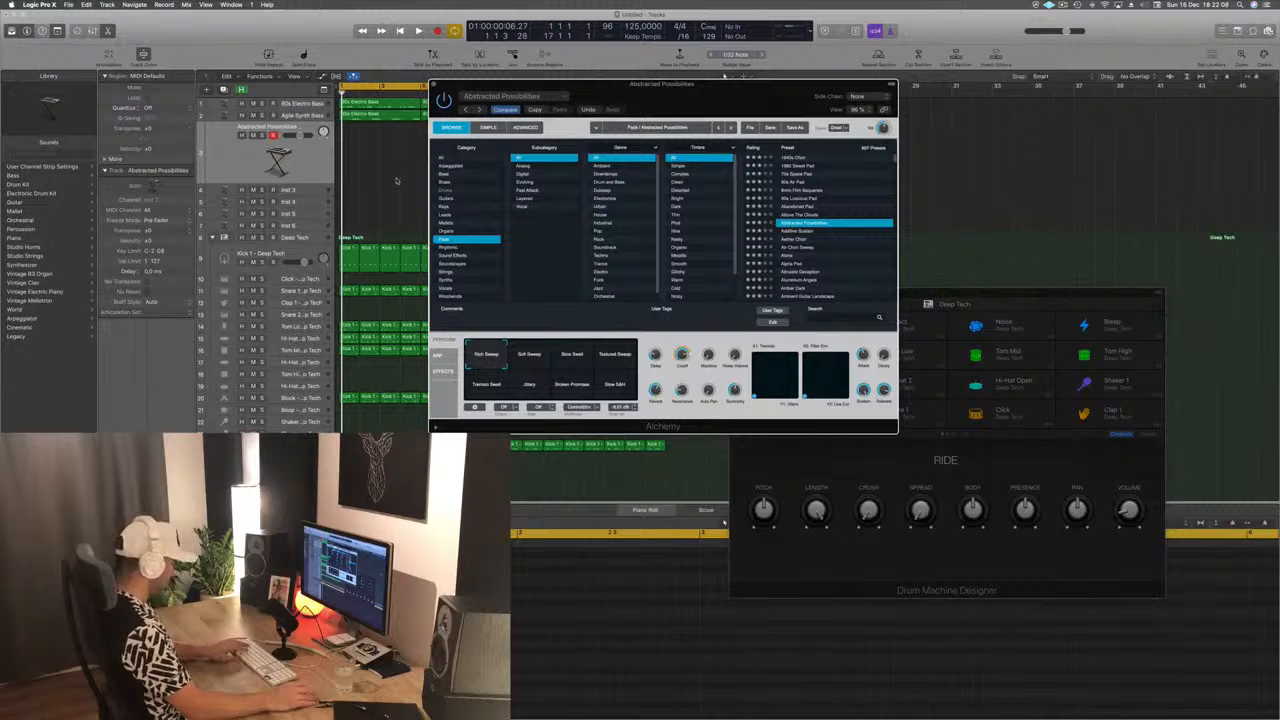
Open Musical Typing, audition the pad with a few notes, and move the Alchemy window clear of the keyboard
key("super+k")
key("f")
key("h")
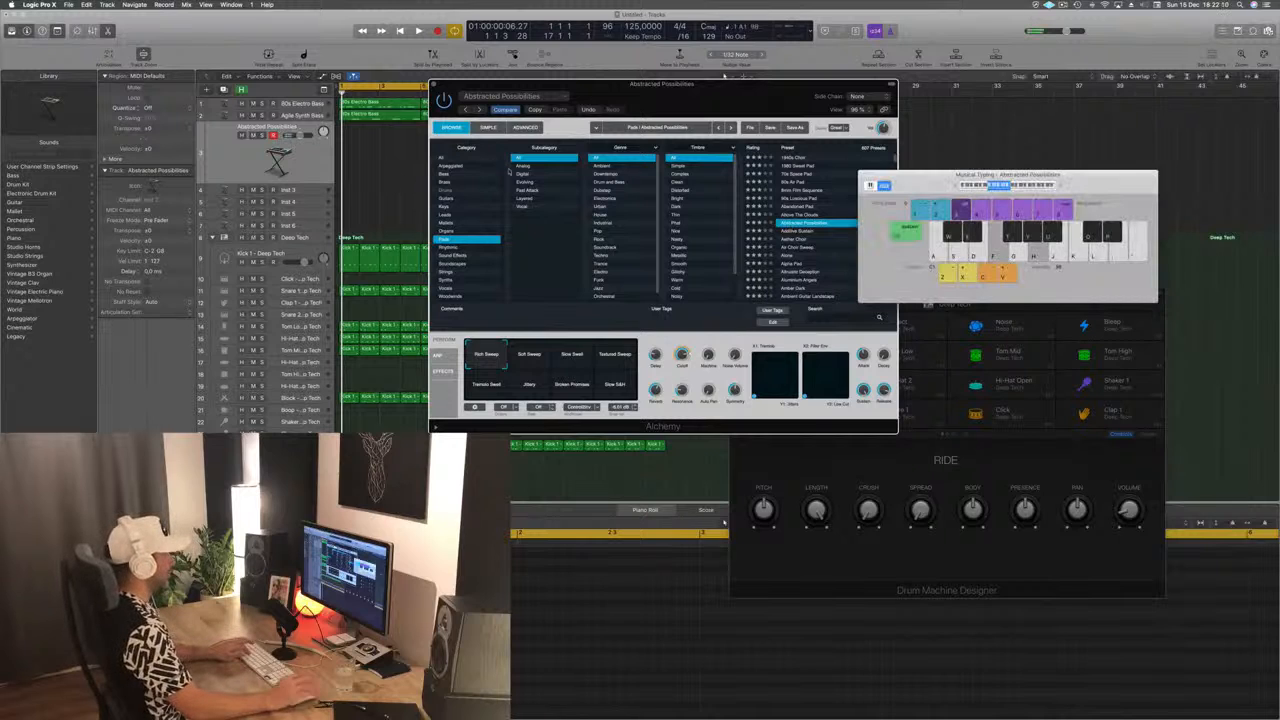
left_click_drag(762, 109, 648, 149)
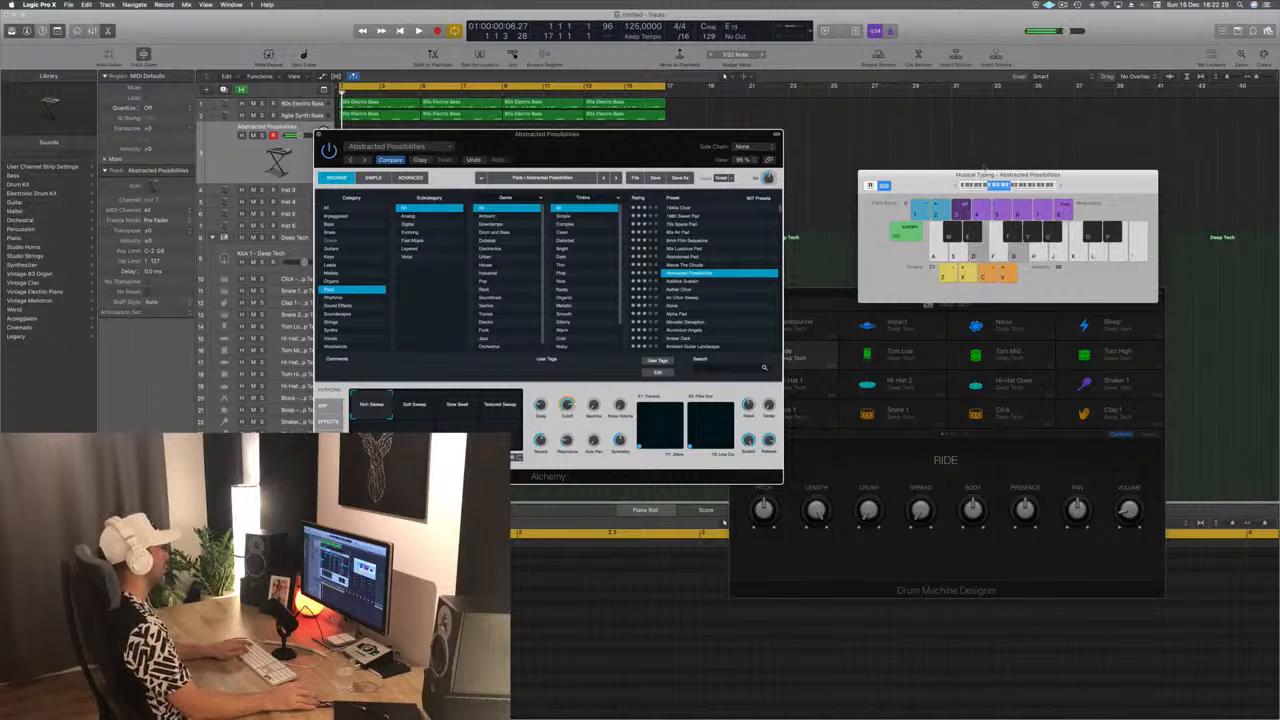
Load the Additive Sustain pad in Alchemy and try its Tremolo and Warm plus Cold variations during playback
left_click_drag(697, 137, 997, 70)
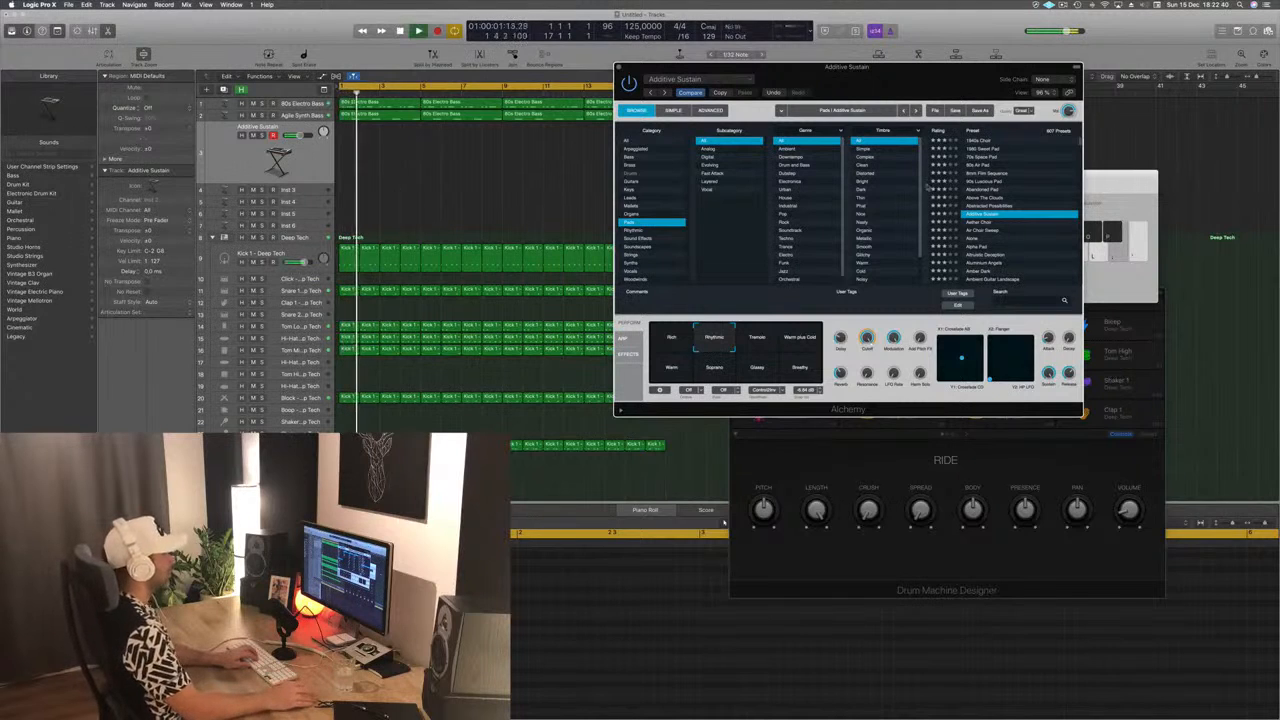
left_click(757, 340)
left_click(802, 340)
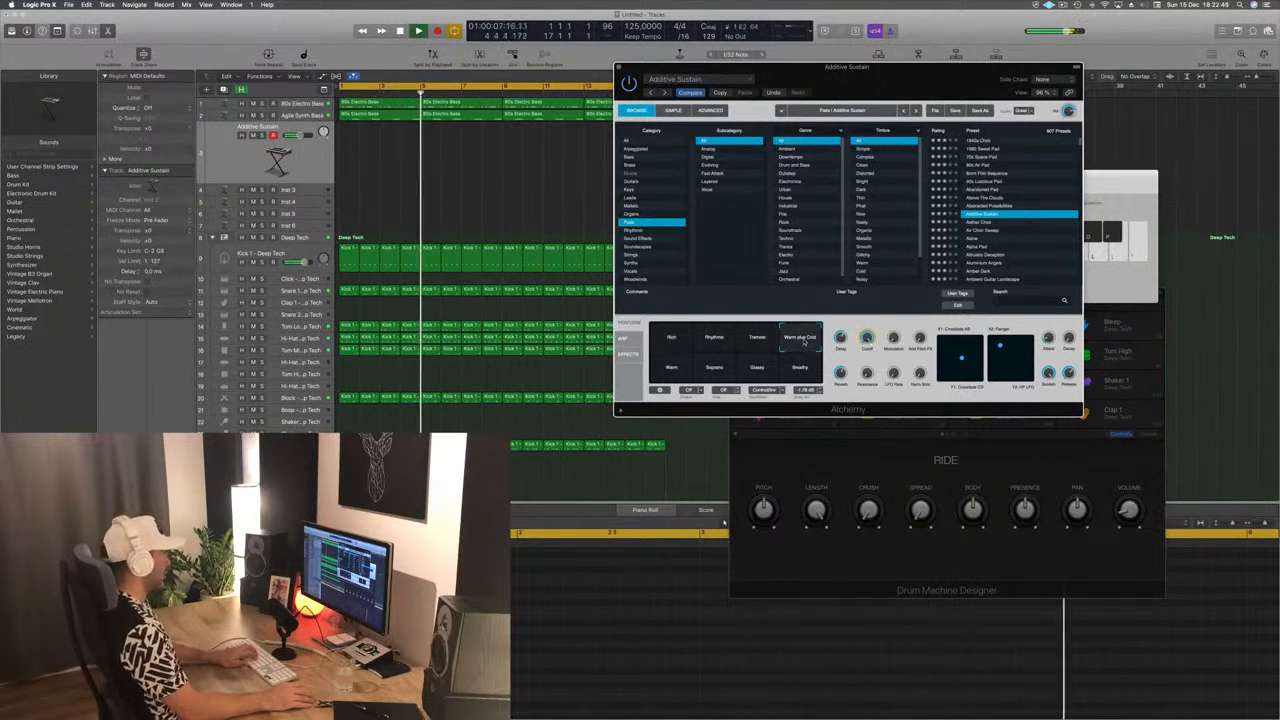
Audition Additive Sustain's Warm variation and the Aether Choir and Air Choir Sweep pads, keeping the Alchemy and Musical Typing windows within reach
left_click(675, 370)
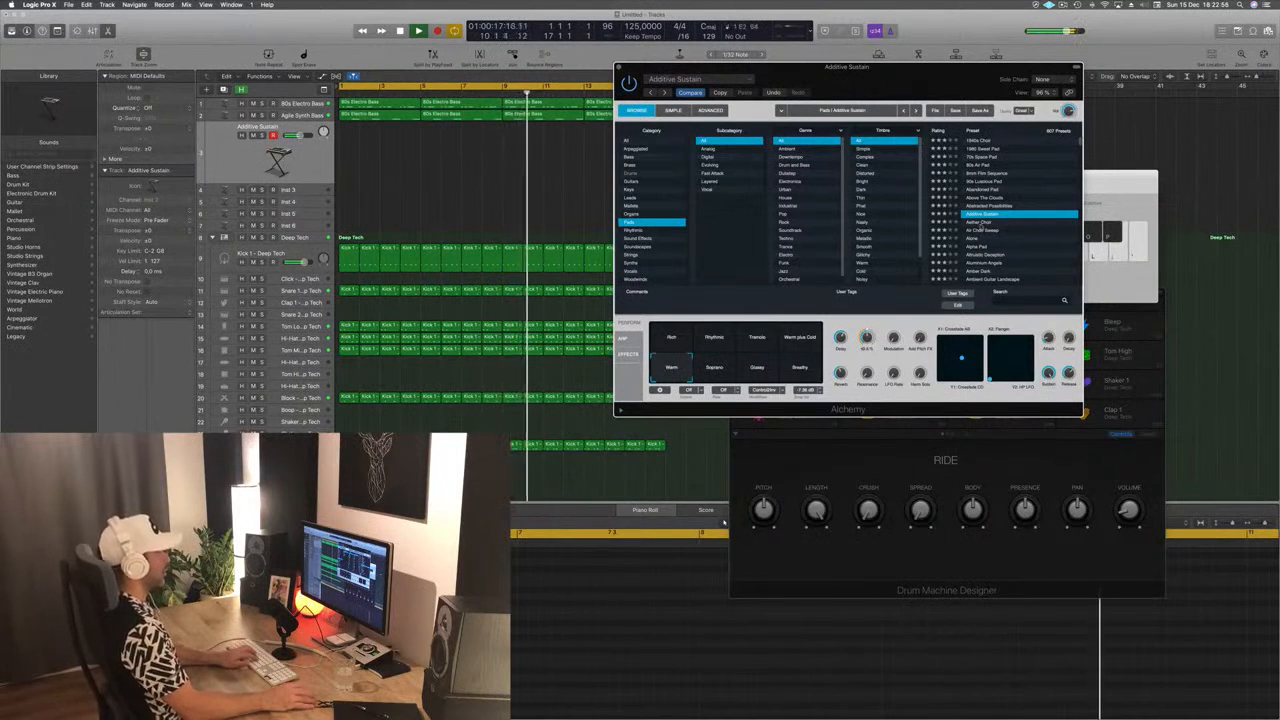
left_click(980, 224)
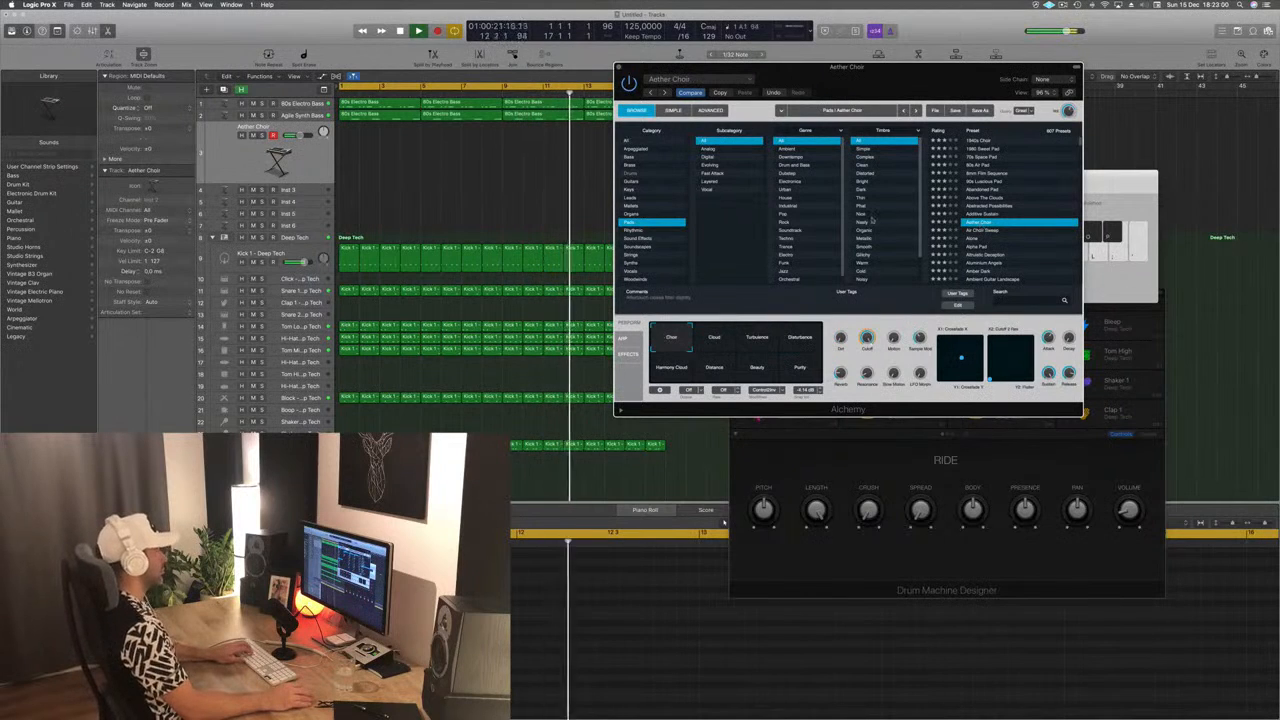
key("super+k")
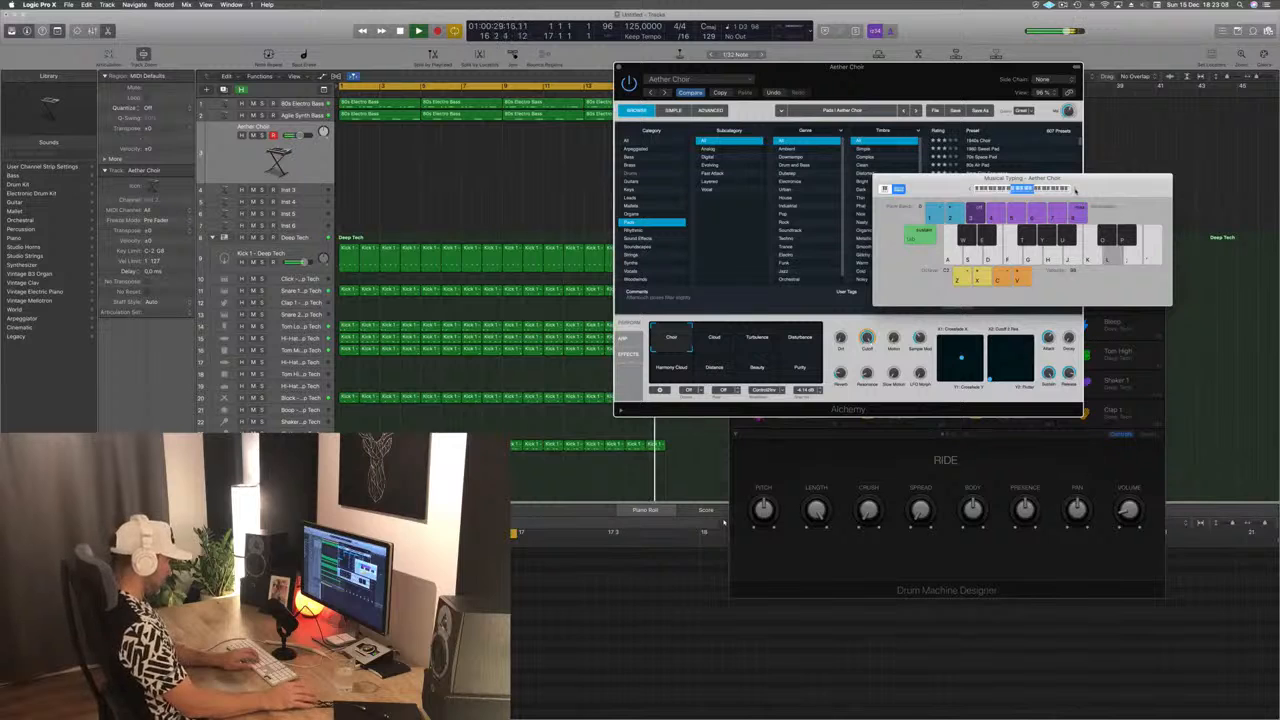
left_click_drag(962, 83, 931, 150)
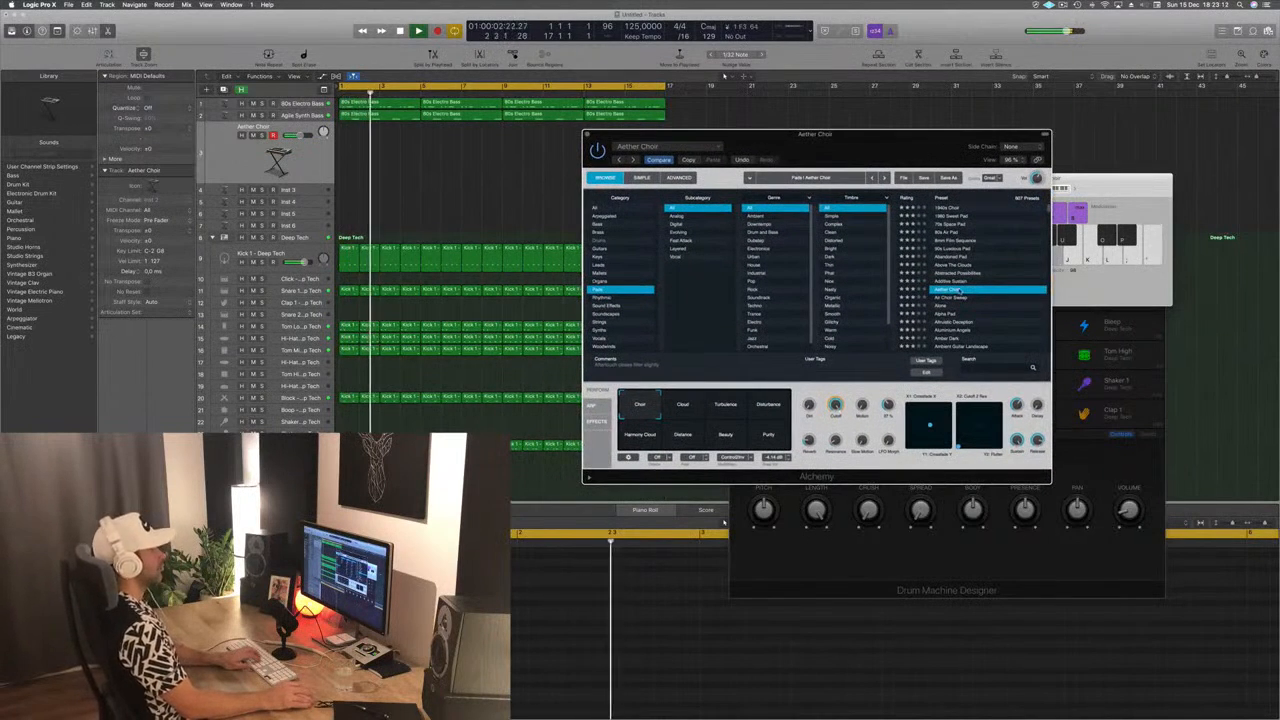
left_click(950, 298)
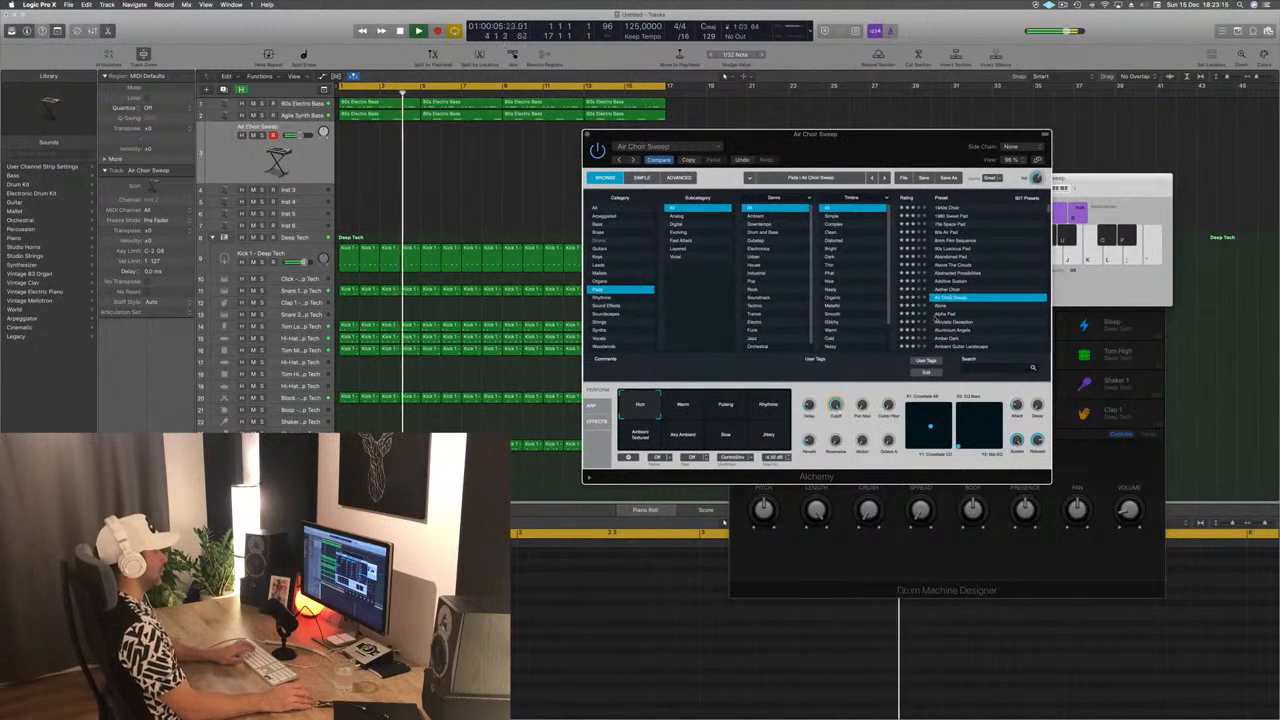
Load the Alpha Pad preset in Alchemy, lower the Musical Typing octave range, and audition a few notes
left_click(942, 315)
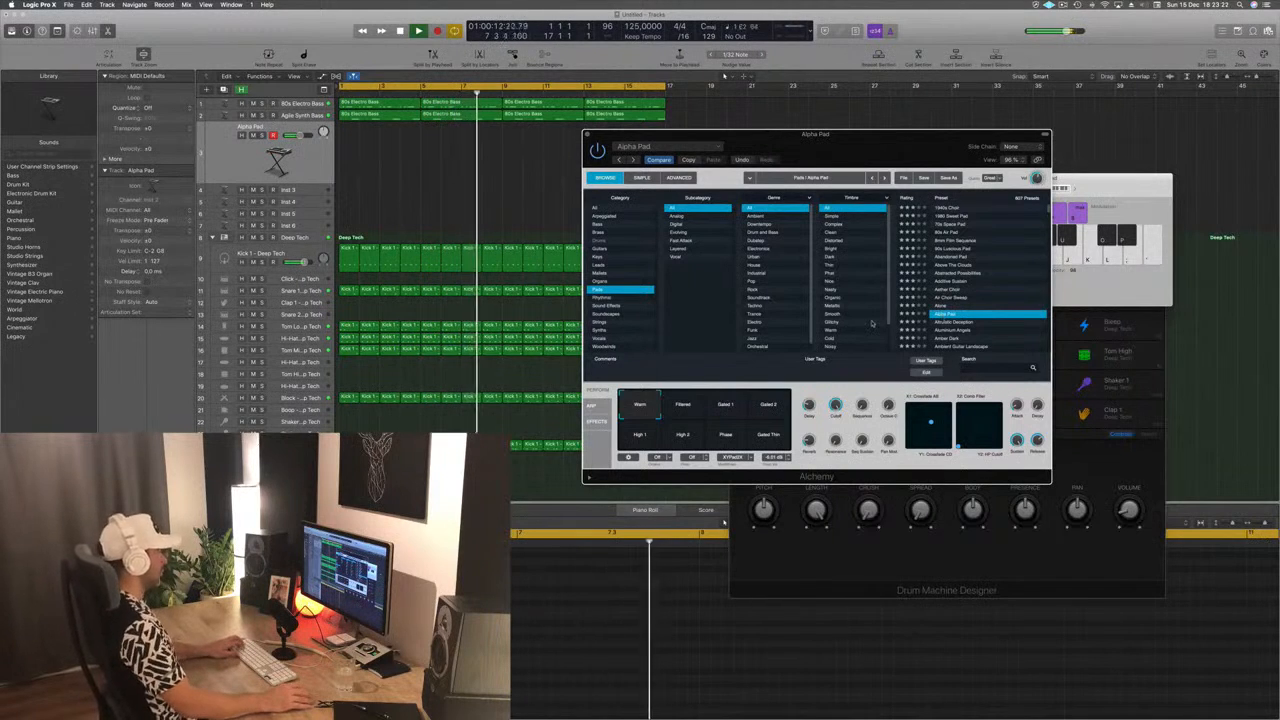
left_click(1100, 188)
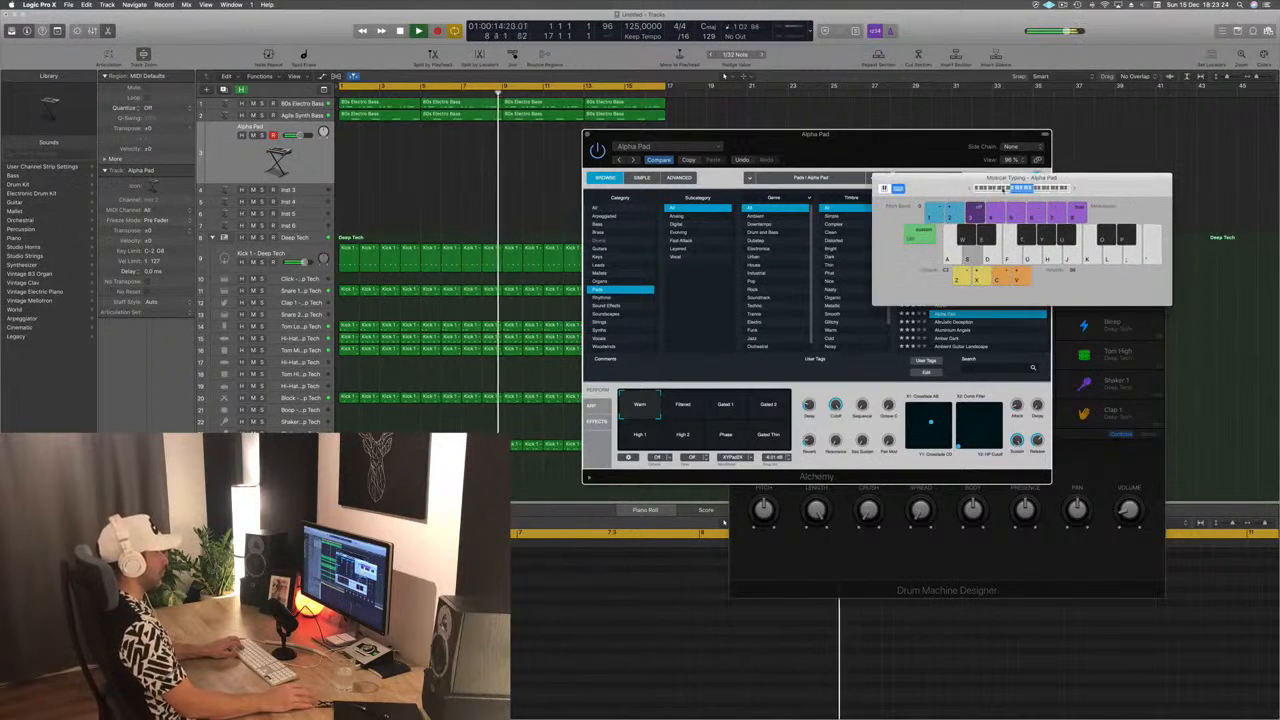
key("a")
key("d")
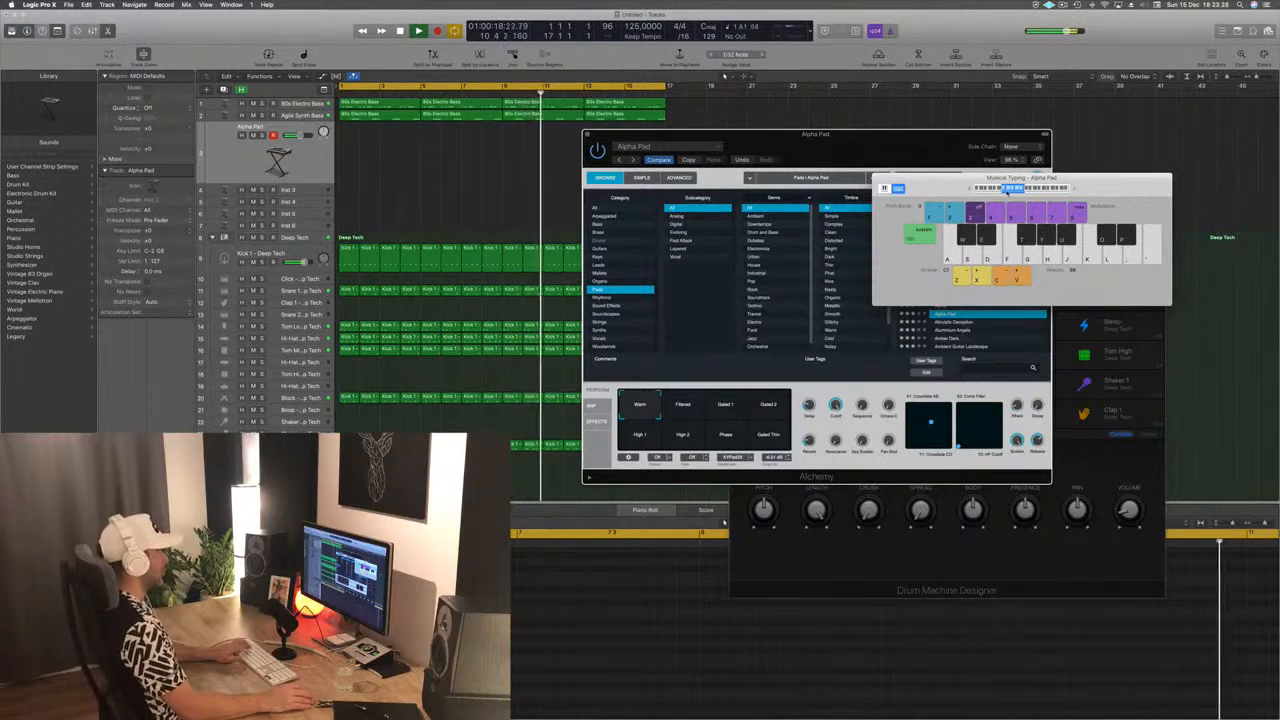
key("h")
key("h")
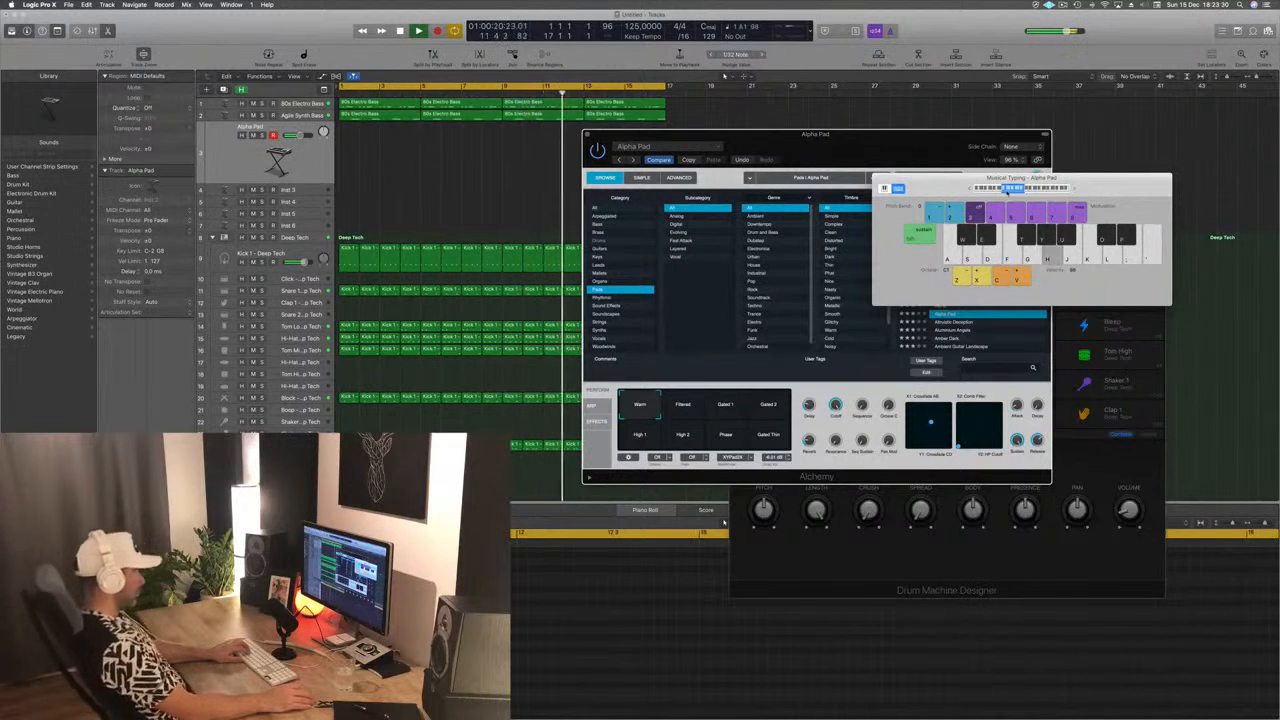
Choose the Filtered variation and record a four-bar pad melody from bar 9 to bar 13 on the Alpha Pad track
left_click(683, 404)
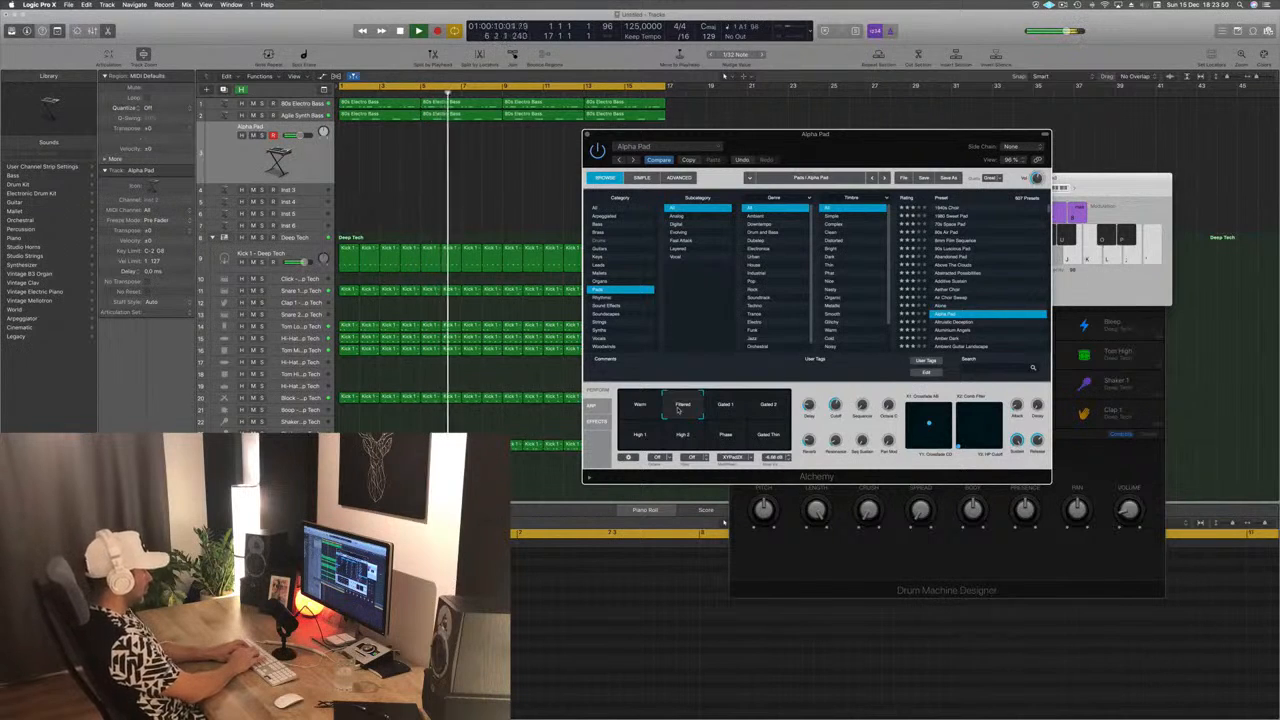
key("r")
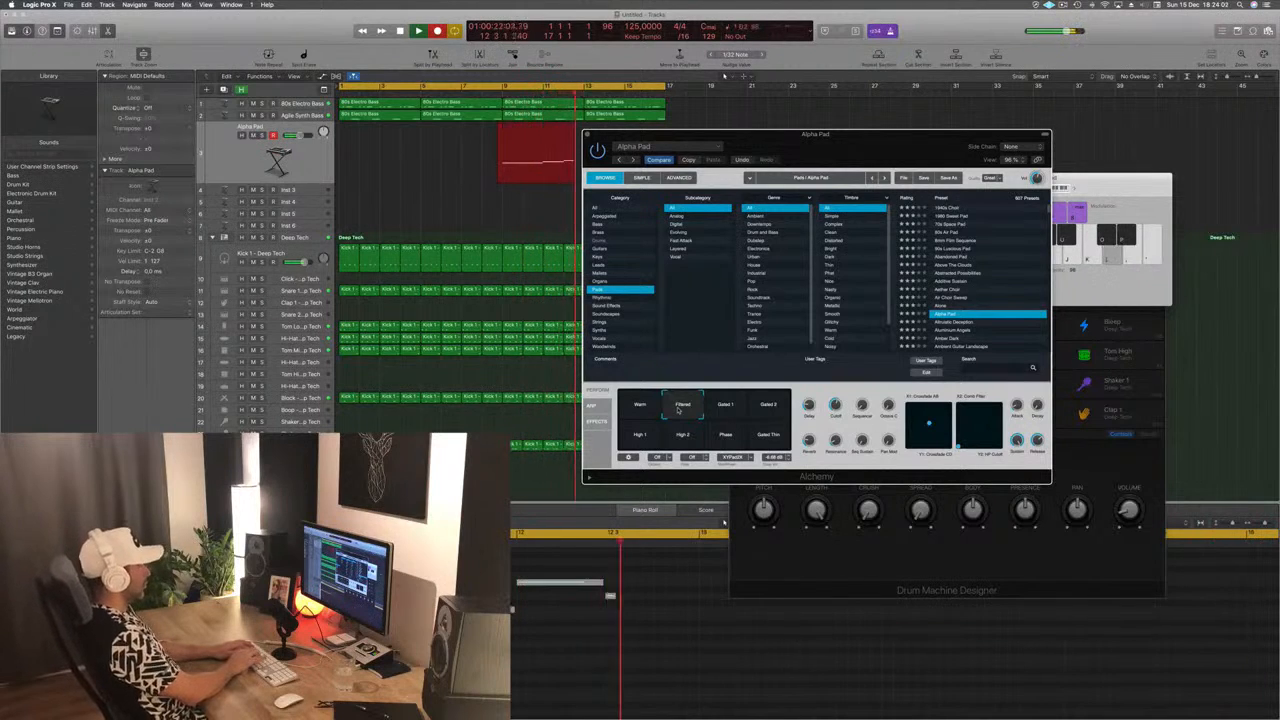
key("space")
key("space")
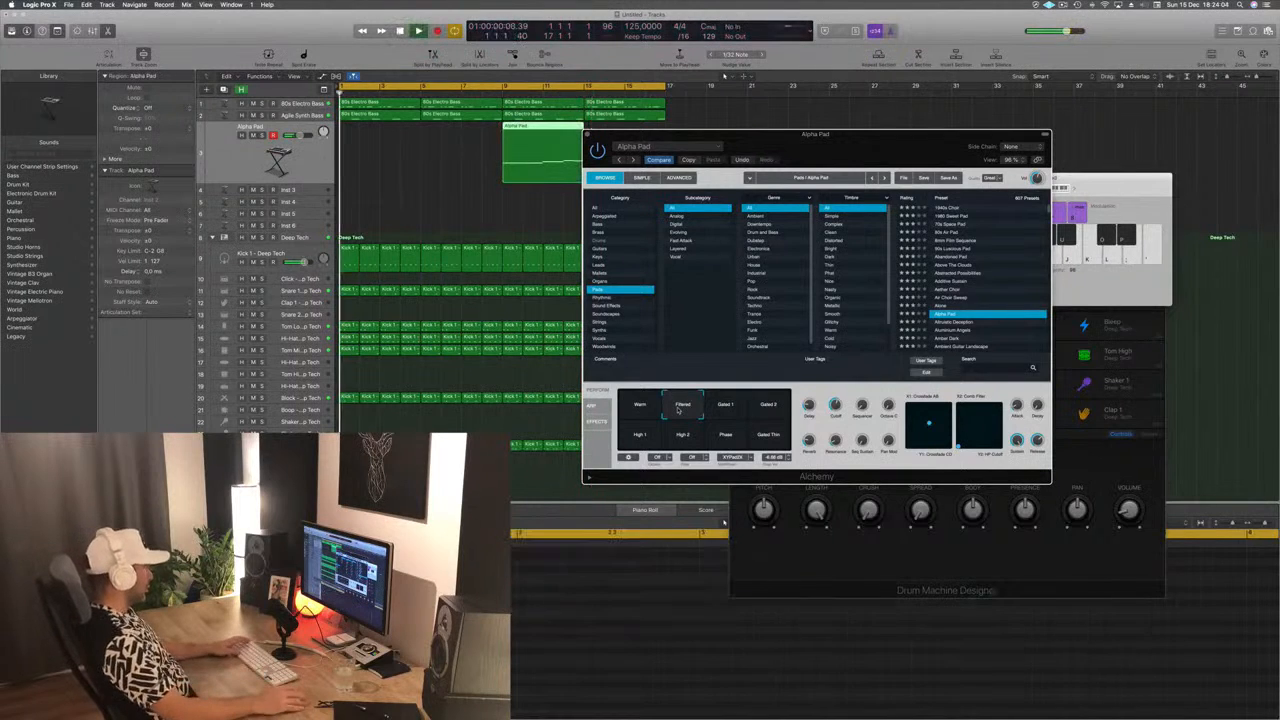
Move the recorded Alpha Pad region to bar 1 and play it back from the start
left_click_drag(547, 133, 384, 133)
scroll(636, 651, "down", 3)
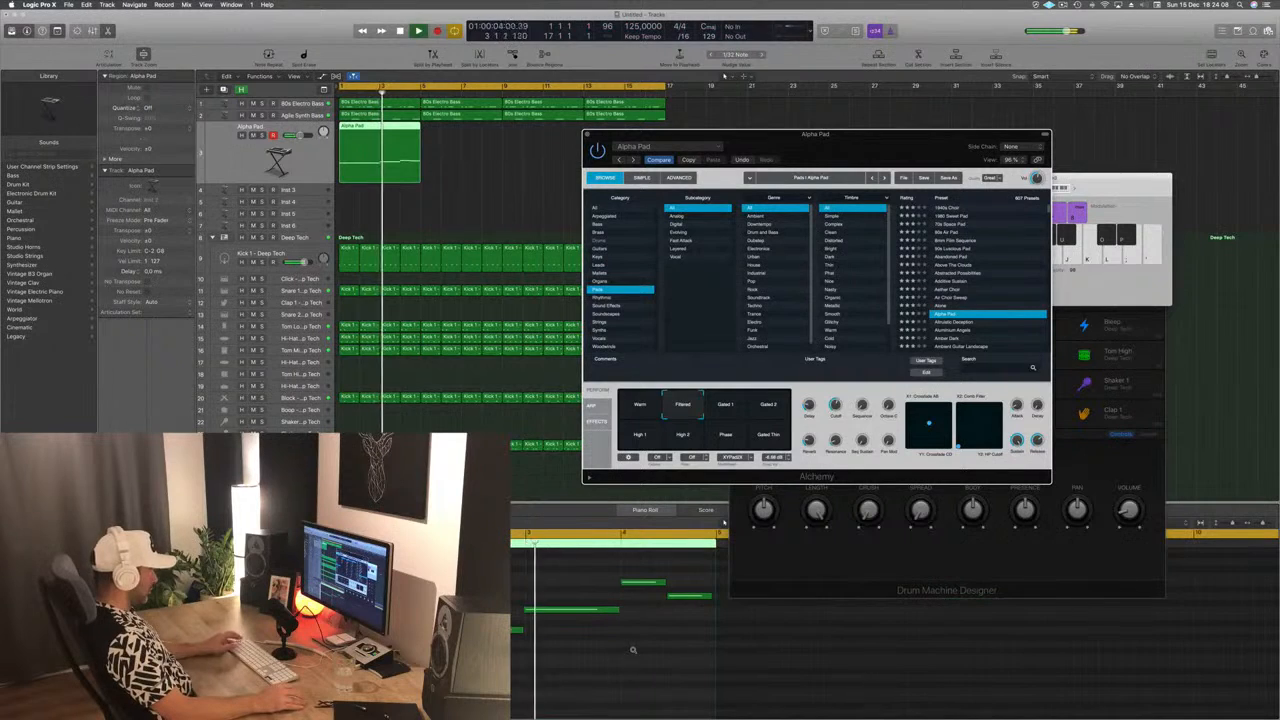
key("space")
key("space")
Delete the higher short note in bar 4 of the pad region and make the lower note fill the whole bar
left_click(643, 584)
left_click_drag(644, 583, 715, 597)
left_click(687, 597)
key("Delete")
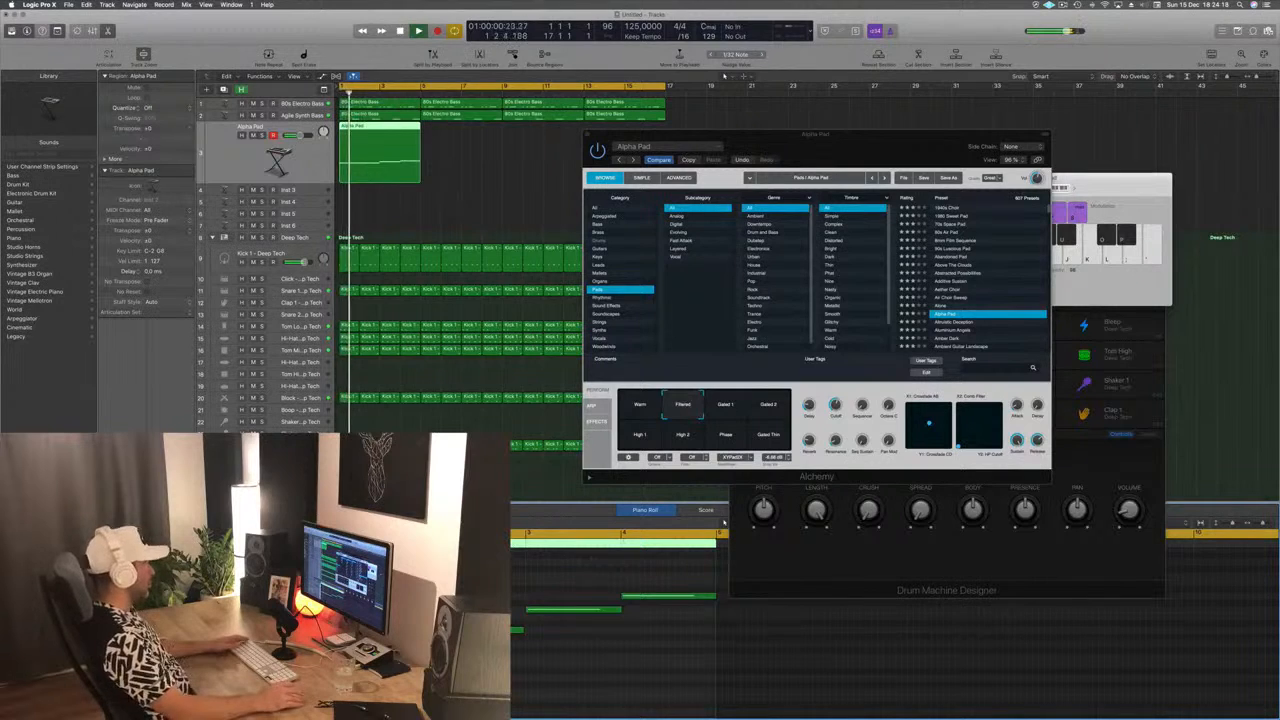
Move the Alchemy window off the arrangement and copy the Alpha Pad region until it fills all 16 bars
left_click_drag(803, 134, 939, 102)
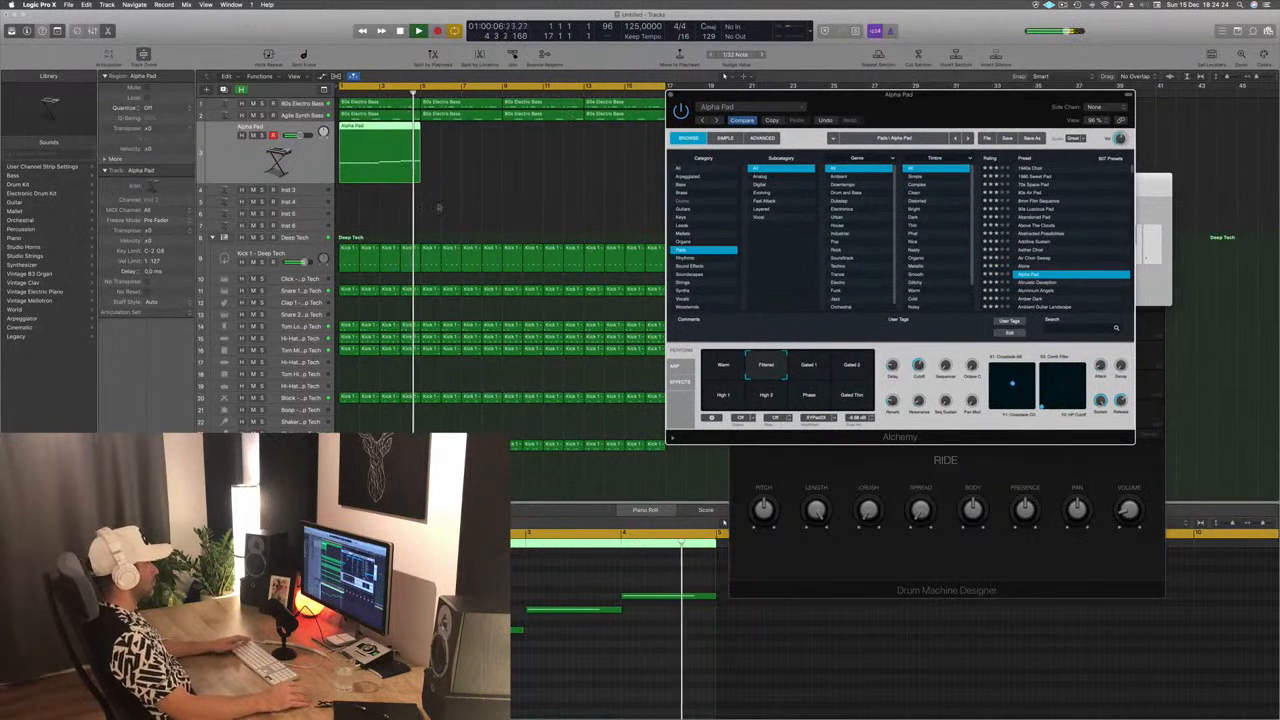
left_click_drag(412, 150, 557, 151)
scroll(475, 221, "left", 3)
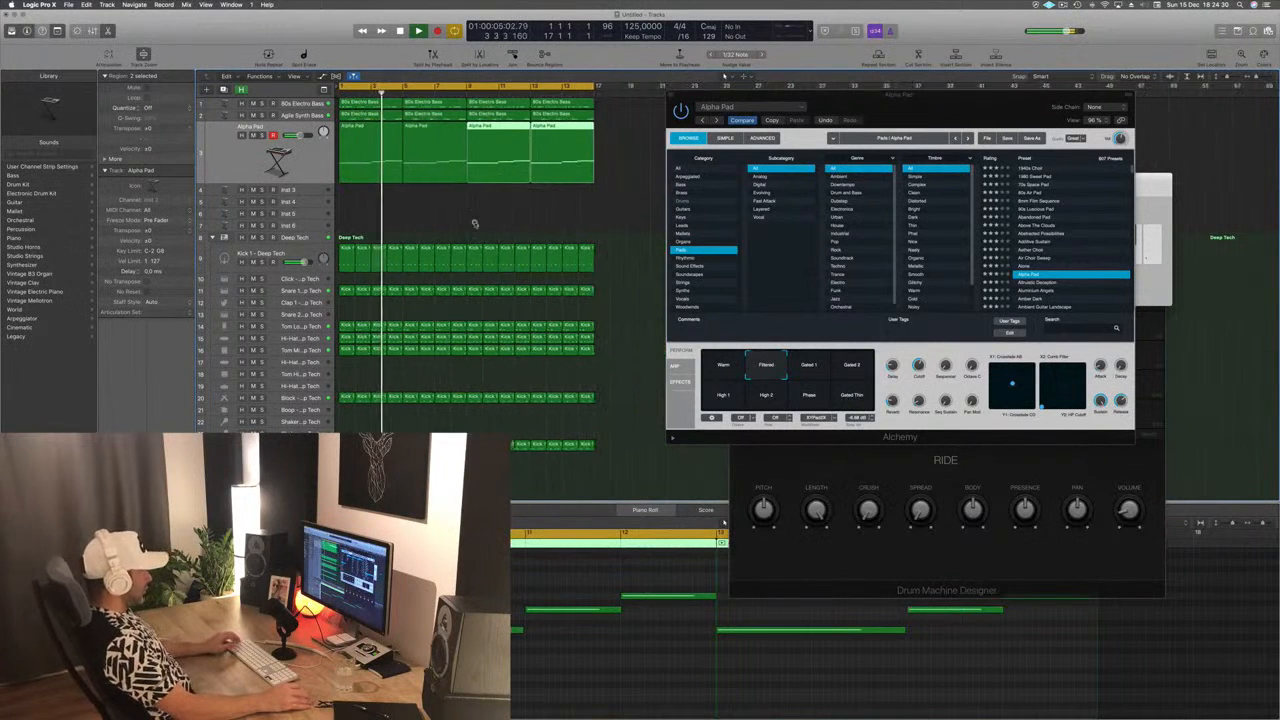
scroll(521, 200, "right", 1)
Open a Channel EQ on the Alpha Pad track, enable its low cut at 75 Hz, and close the EQ
left_click_drag(903, 109, 894, 107)
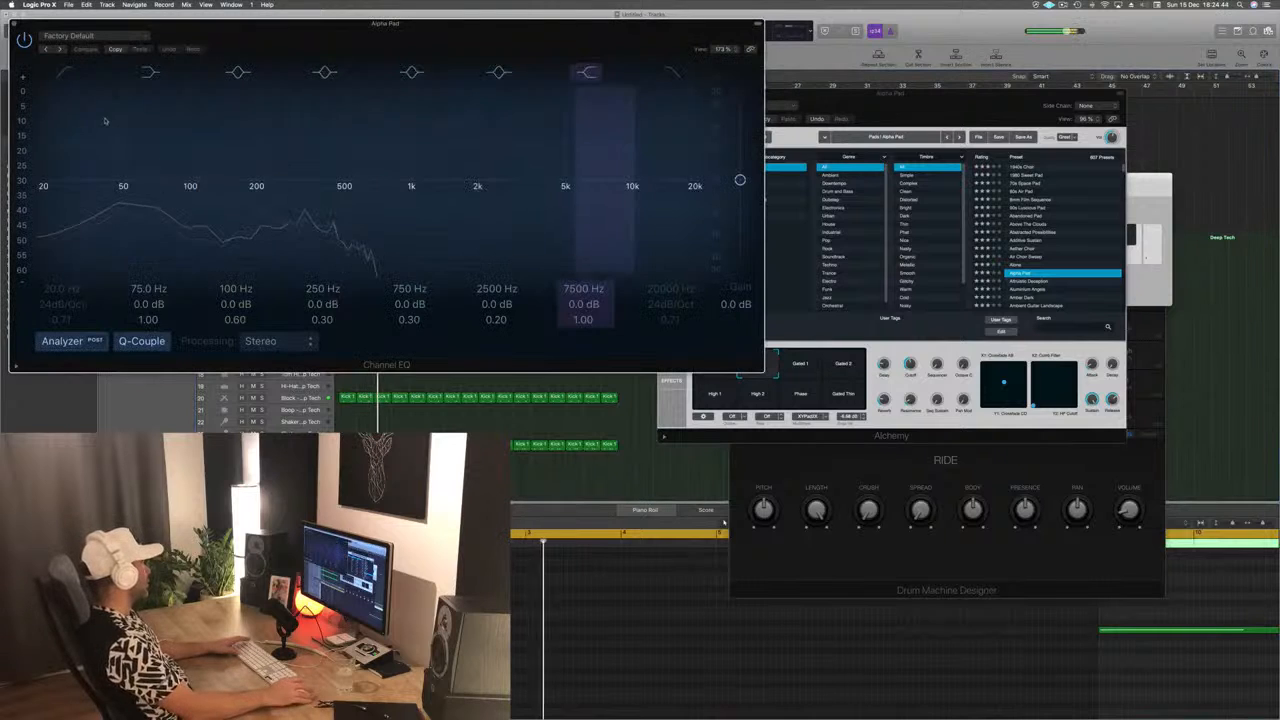
left_click(64, 75)
left_click_drag(43, 185, 207, 177)
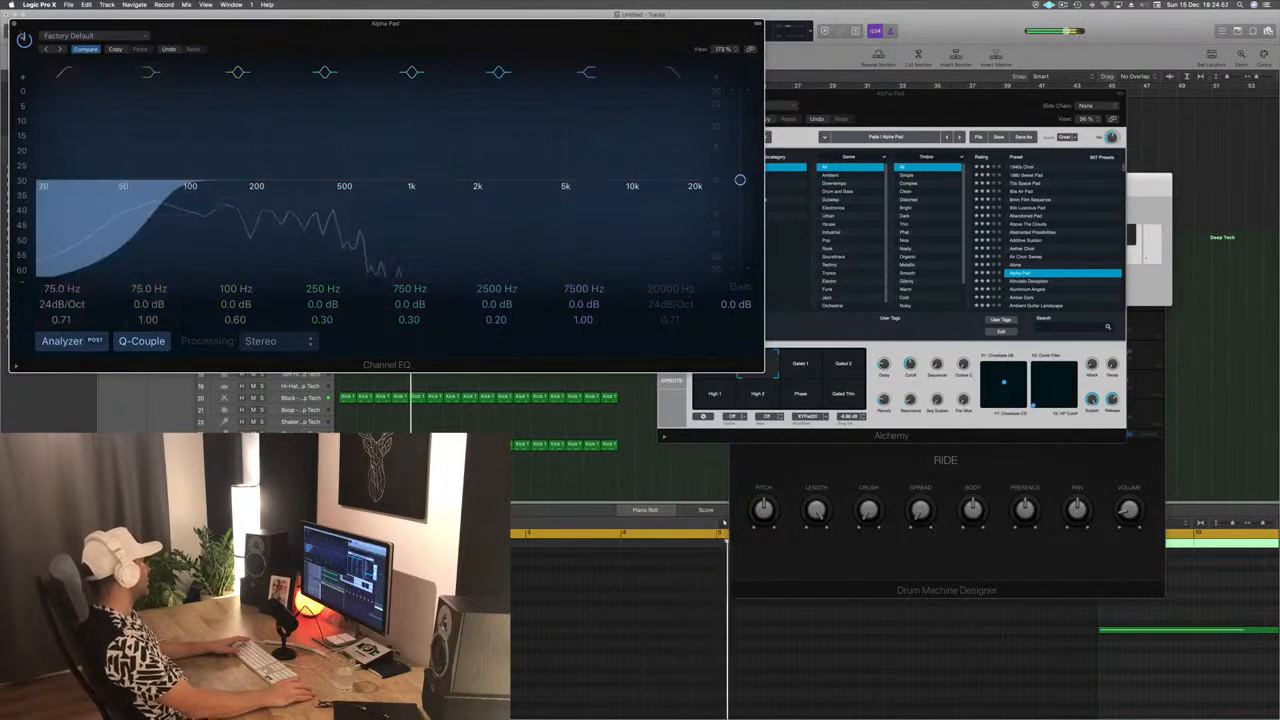
left_click(14, 23)
Compare Alpha Pad's Gated 1, Gated 2, High 1, High 2, Phase and Gated Thin variations during playback, and switch to Warm
left_click(805, 363)
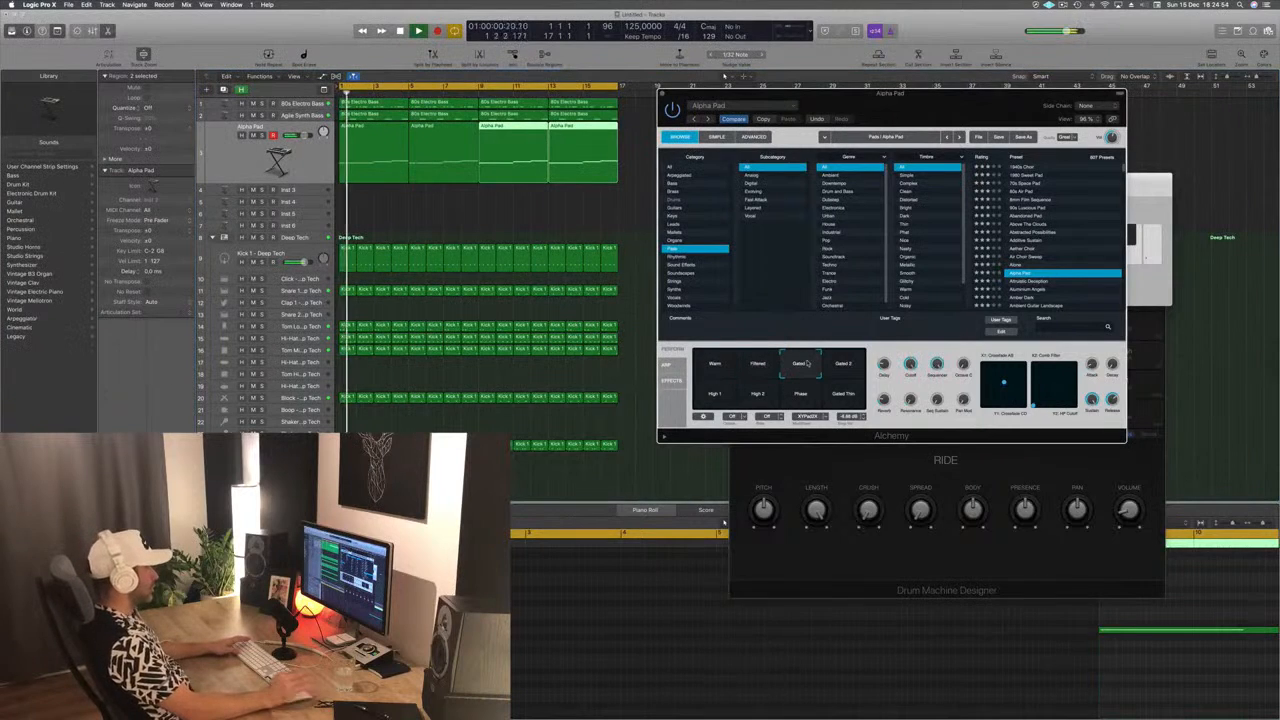
left_click_drag(930, 112, 836, 191)
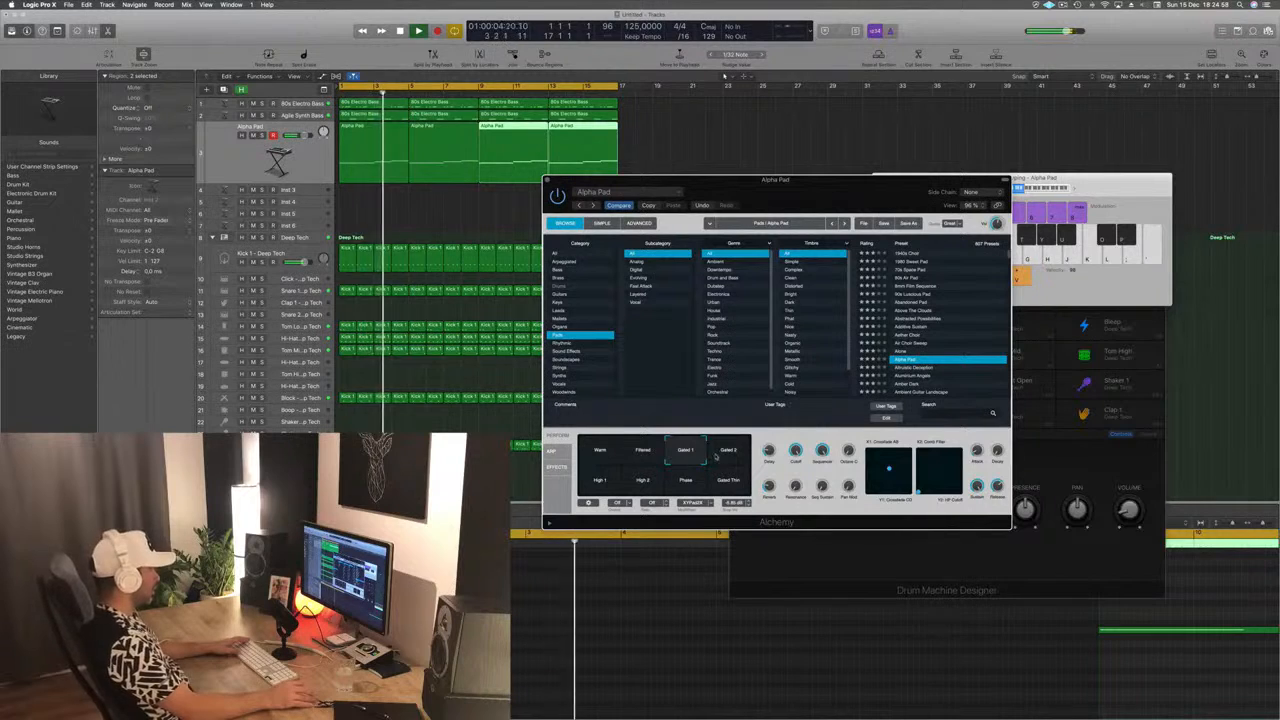
left_click(726, 452)
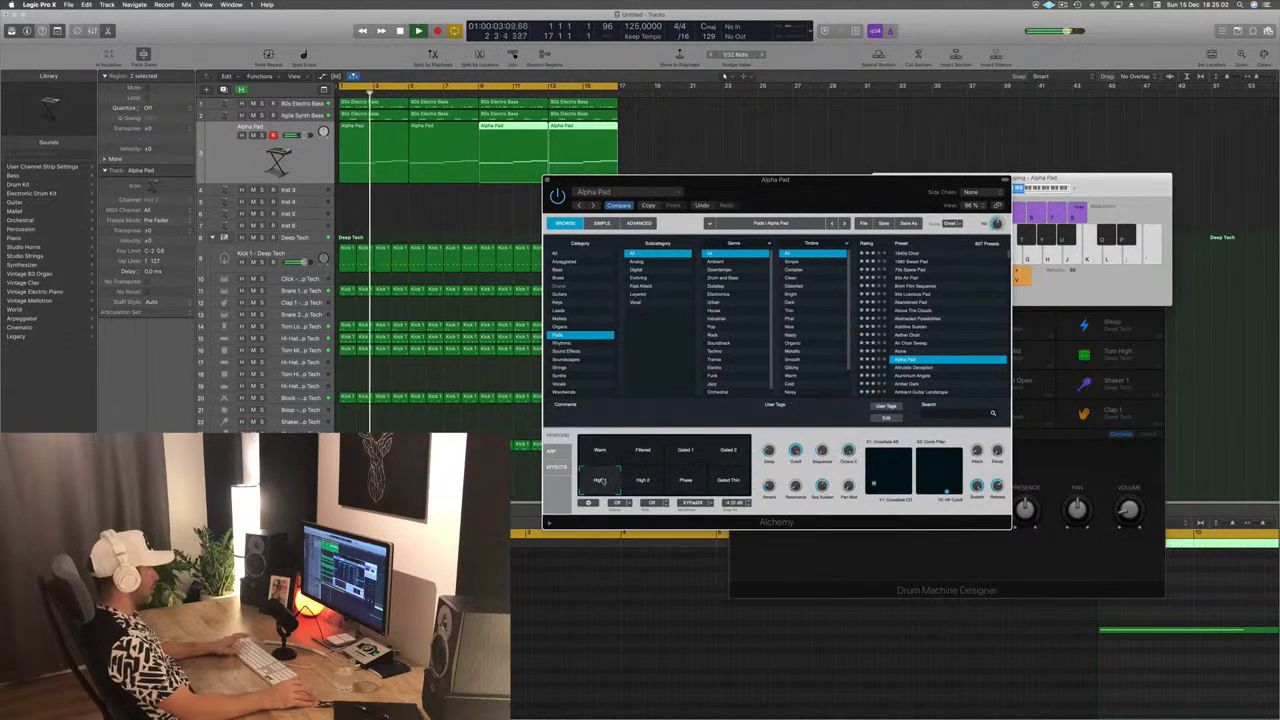
left_click(645, 478)
left_click(686, 484)
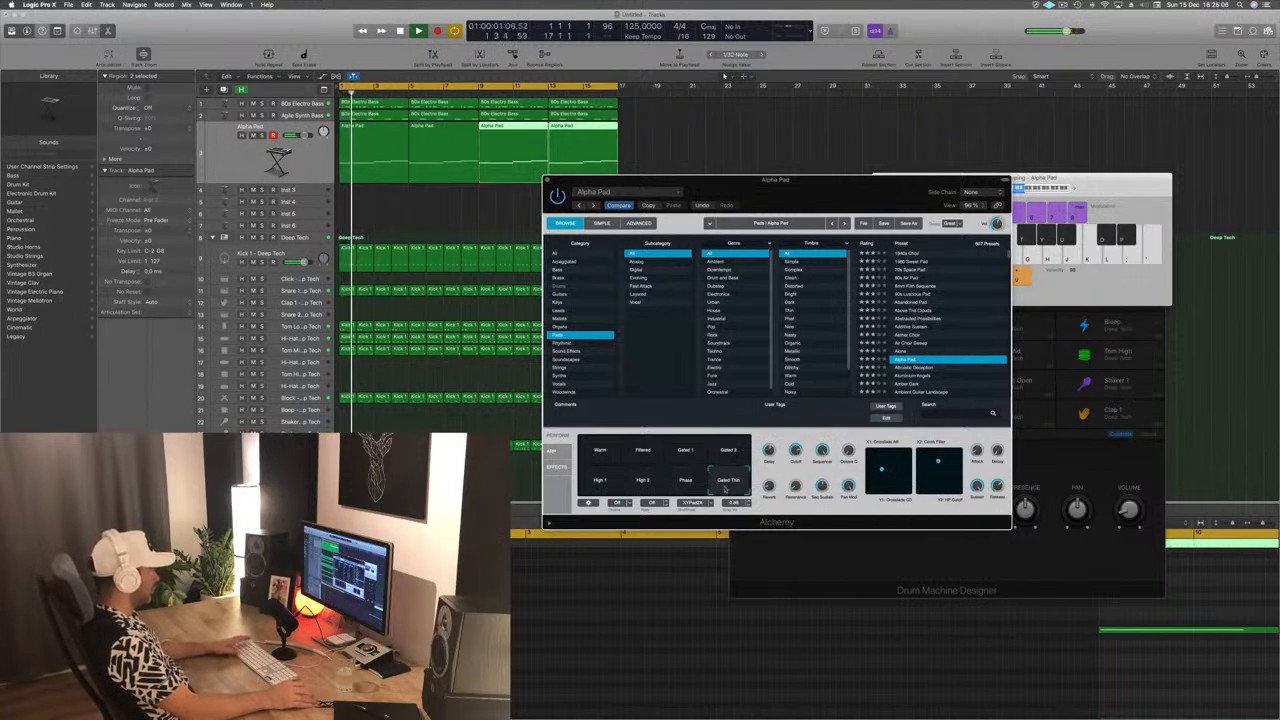
left_click(598, 455)
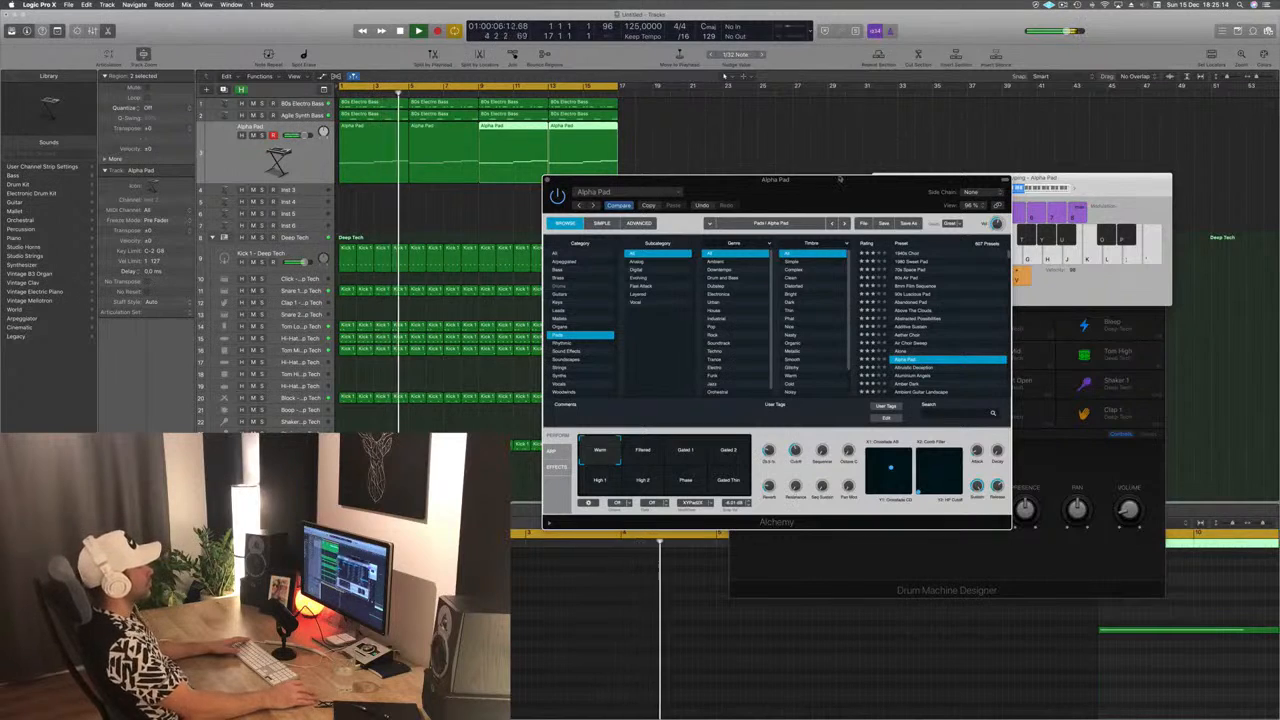
Adjust Alpha Pad's Cutoff, reposition the Alchemy window, and select all four pad regions
left_click_drag(818, 187, 942, 186)
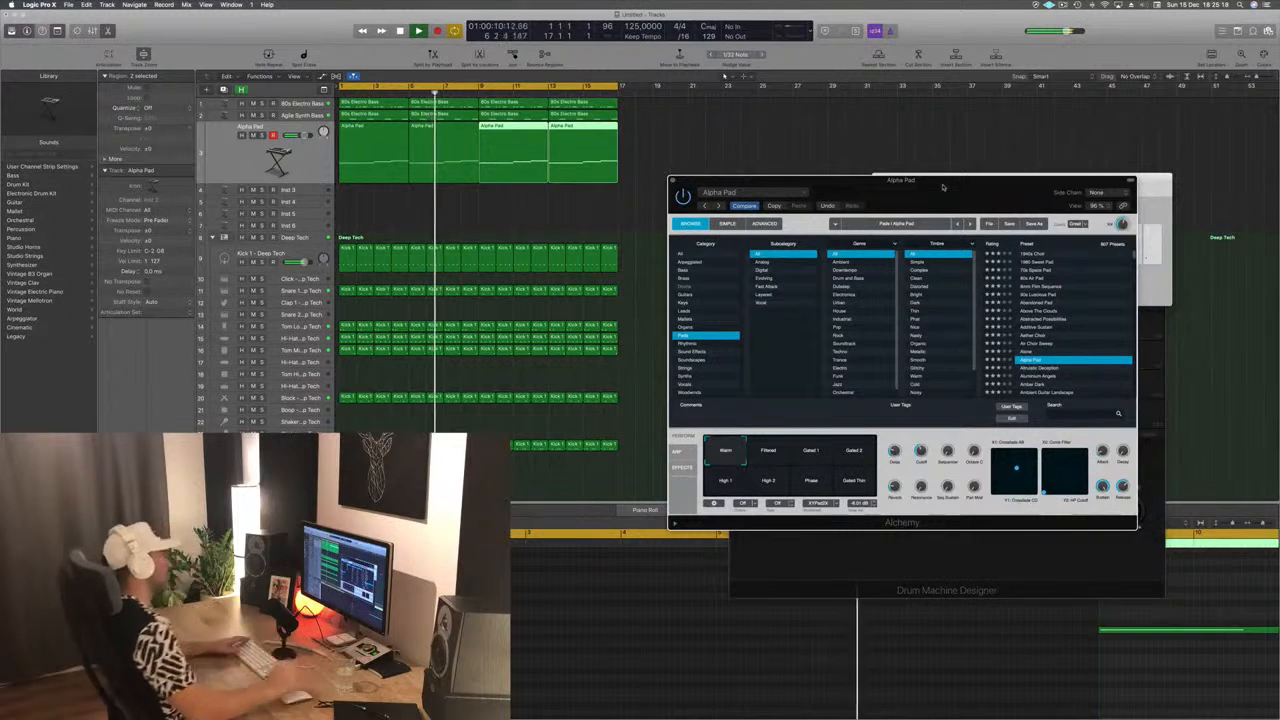
left_click_drag(942, 186, 928, 162)
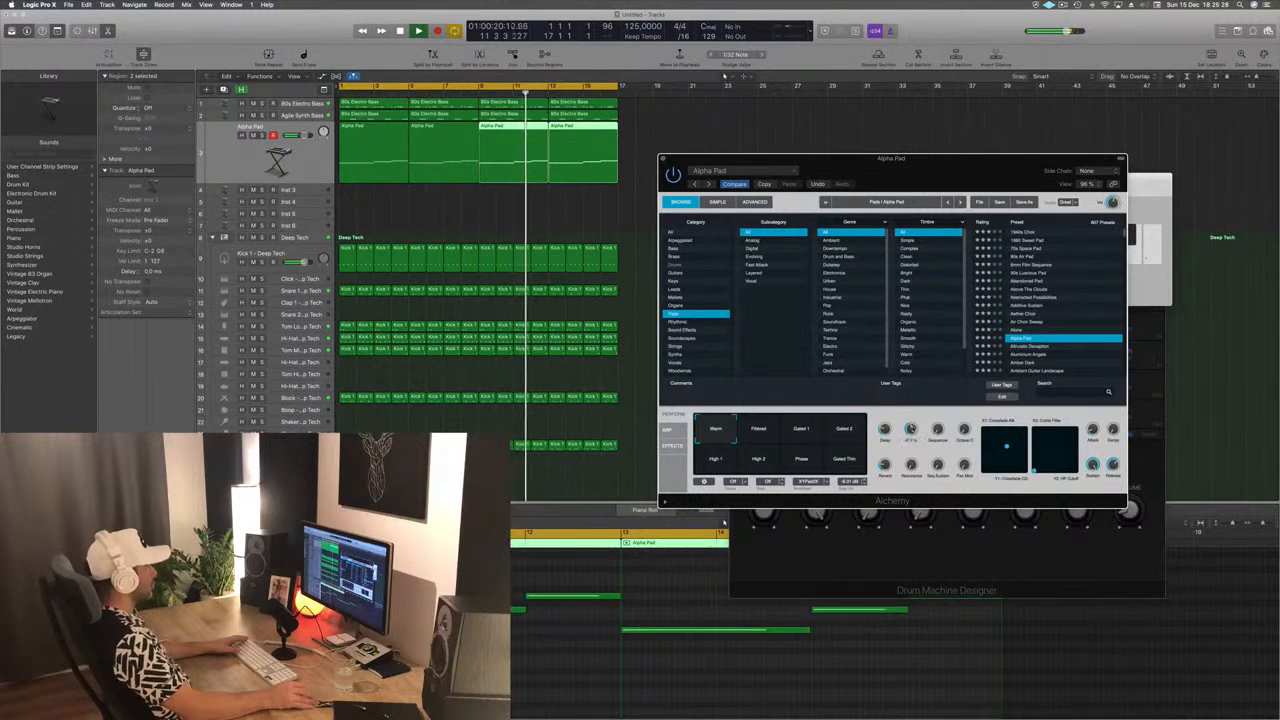
left_click_drag(890, 158, 791, 218)
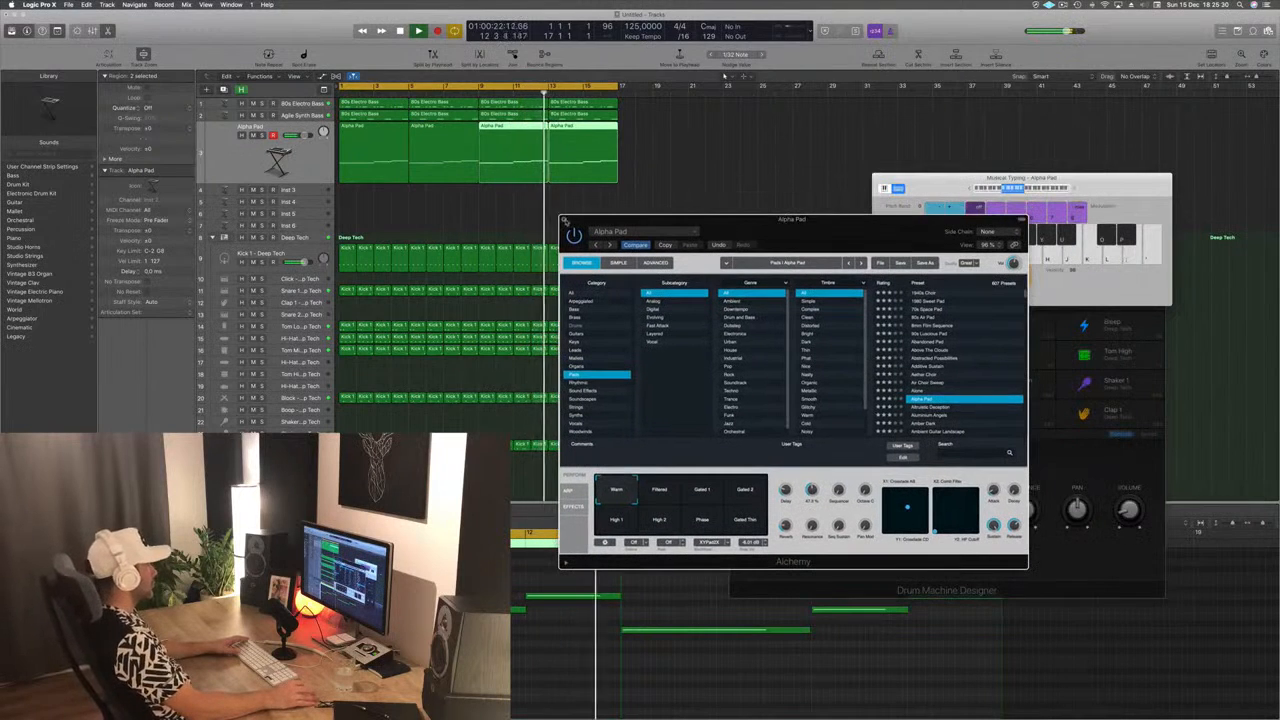
key("super+w")
key("Return")
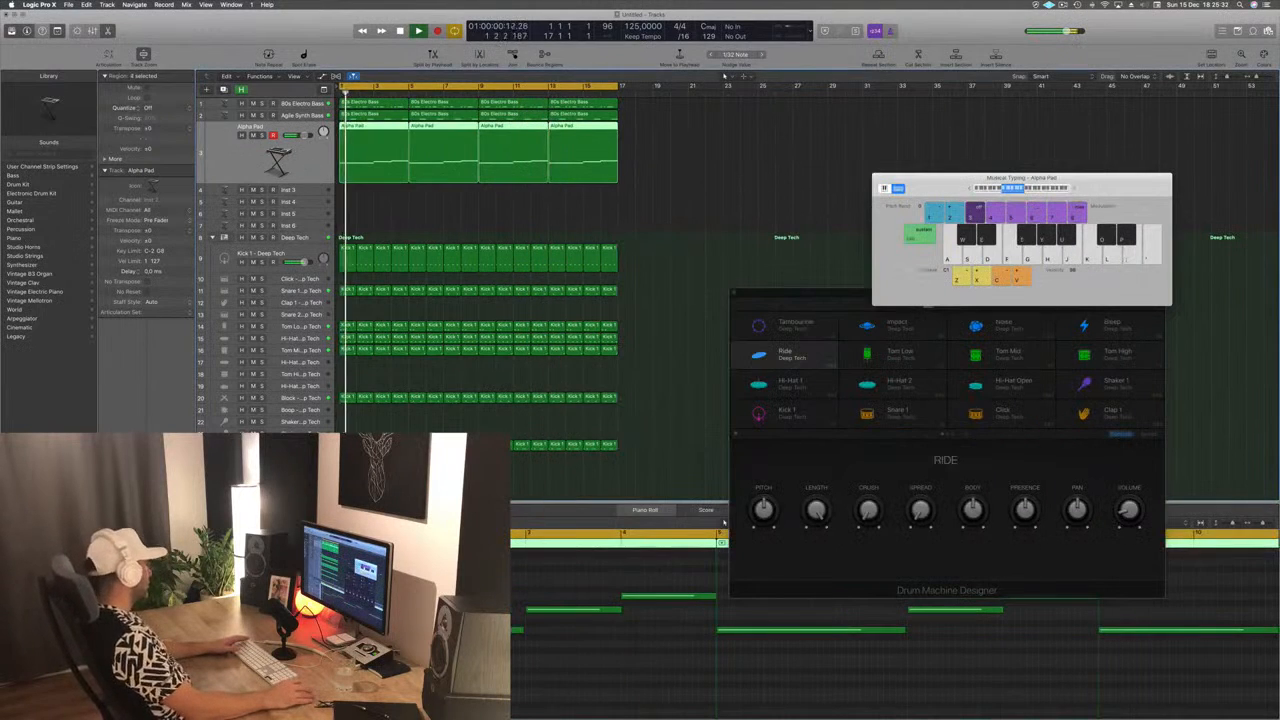
key("v")
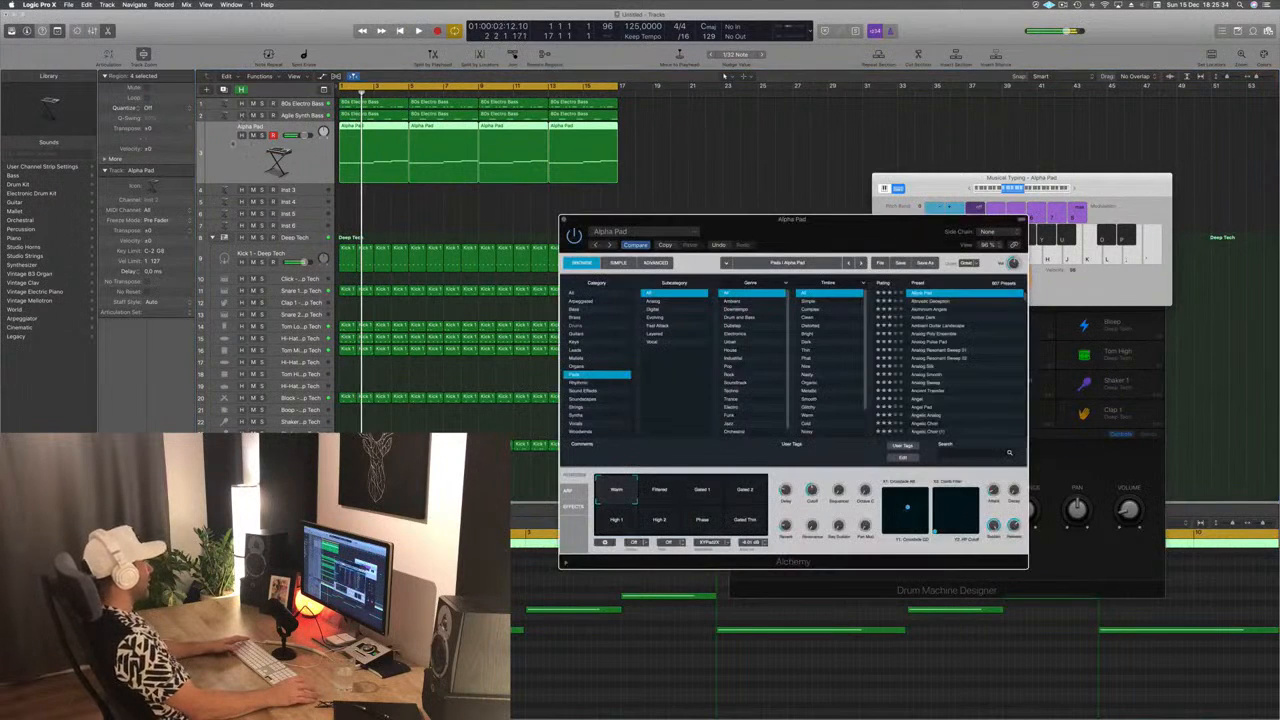
Duplicate the Alpha Pad track, copy its four regions onto the new track, mute the original, and restart playback
left_click(224, 89)
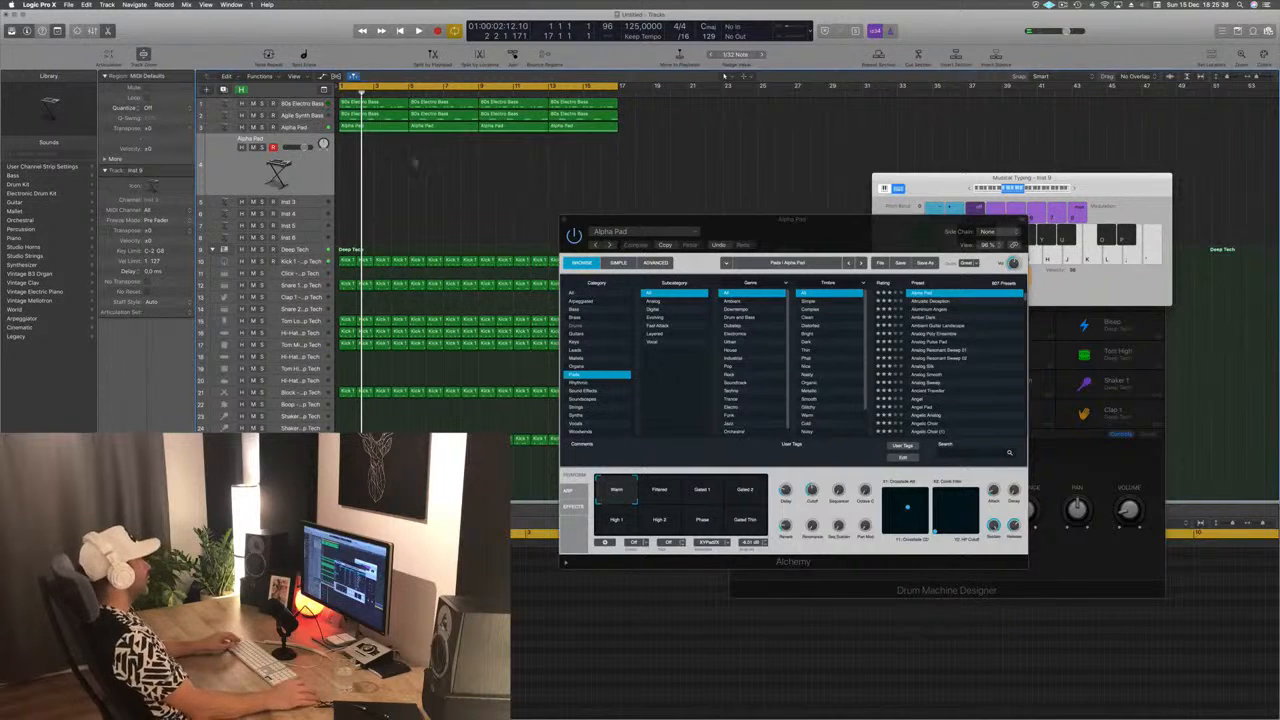
left_click_drag(570, 148, 348, 165)
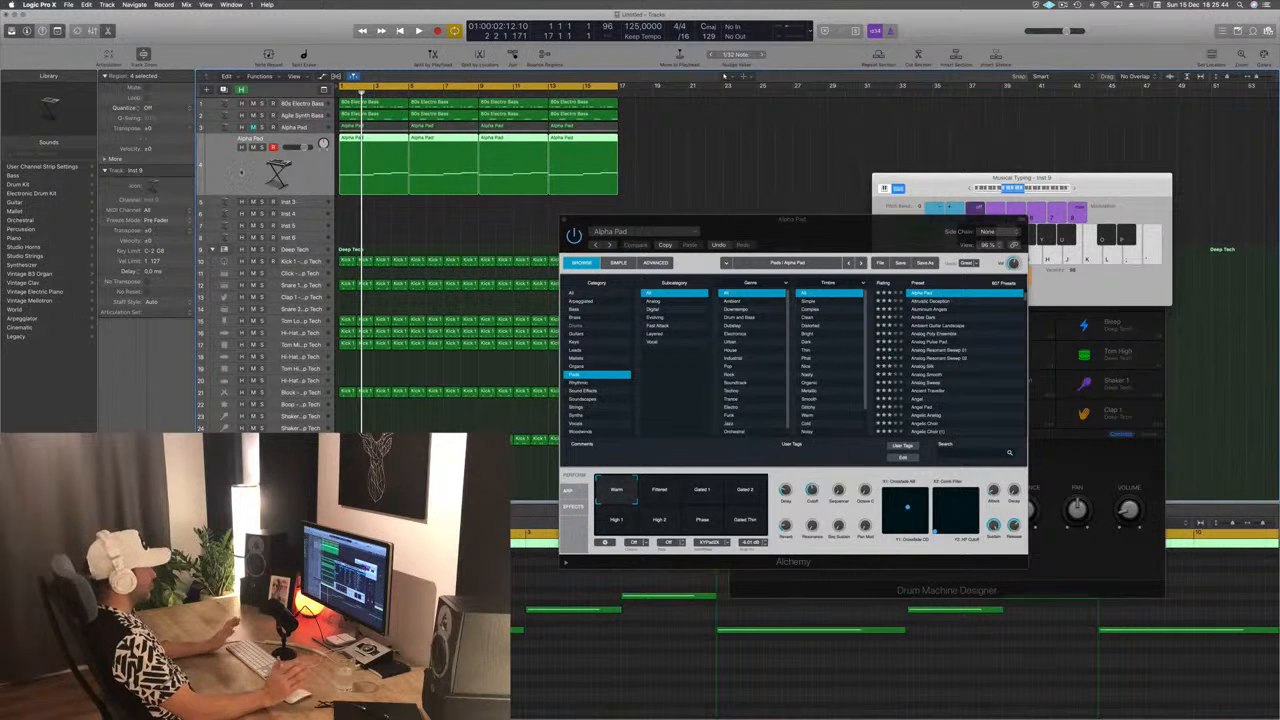
key("Return")
key("space")
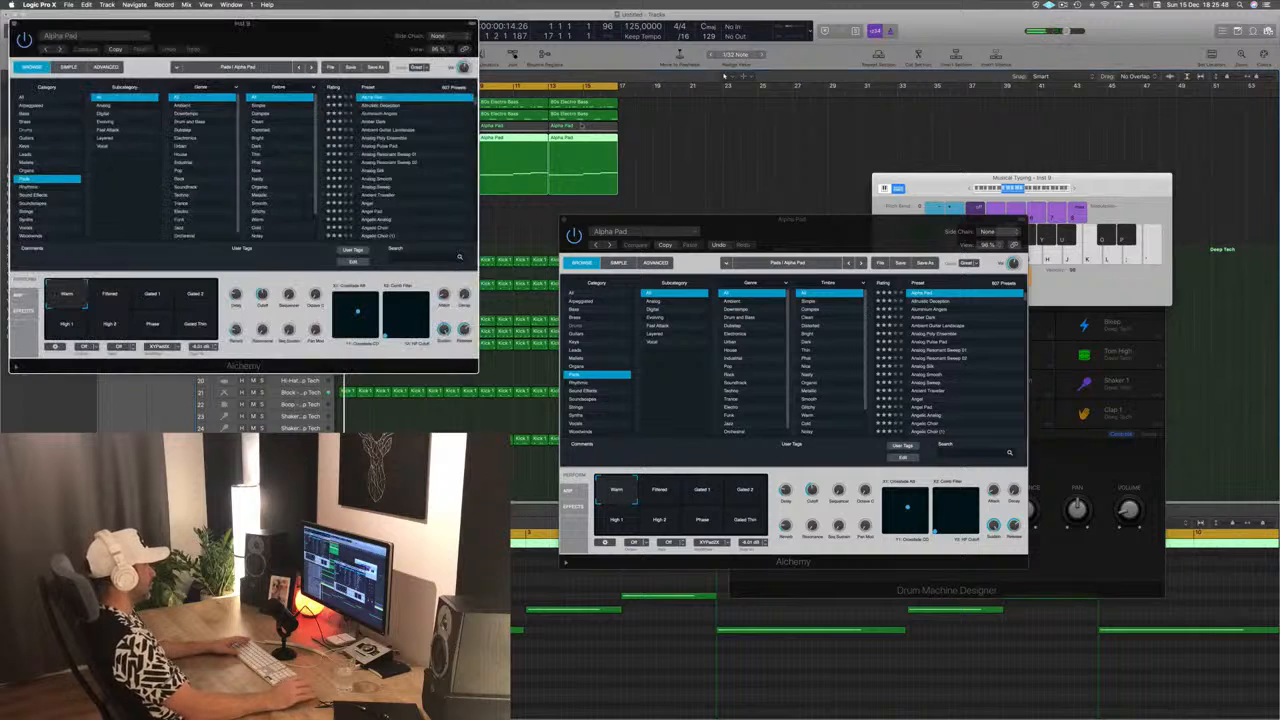
Reposition the duplicated track's Alchemy window, start playback, and load the Amber Dark pad preset
left_click_drag(332, 44, 870, 215)
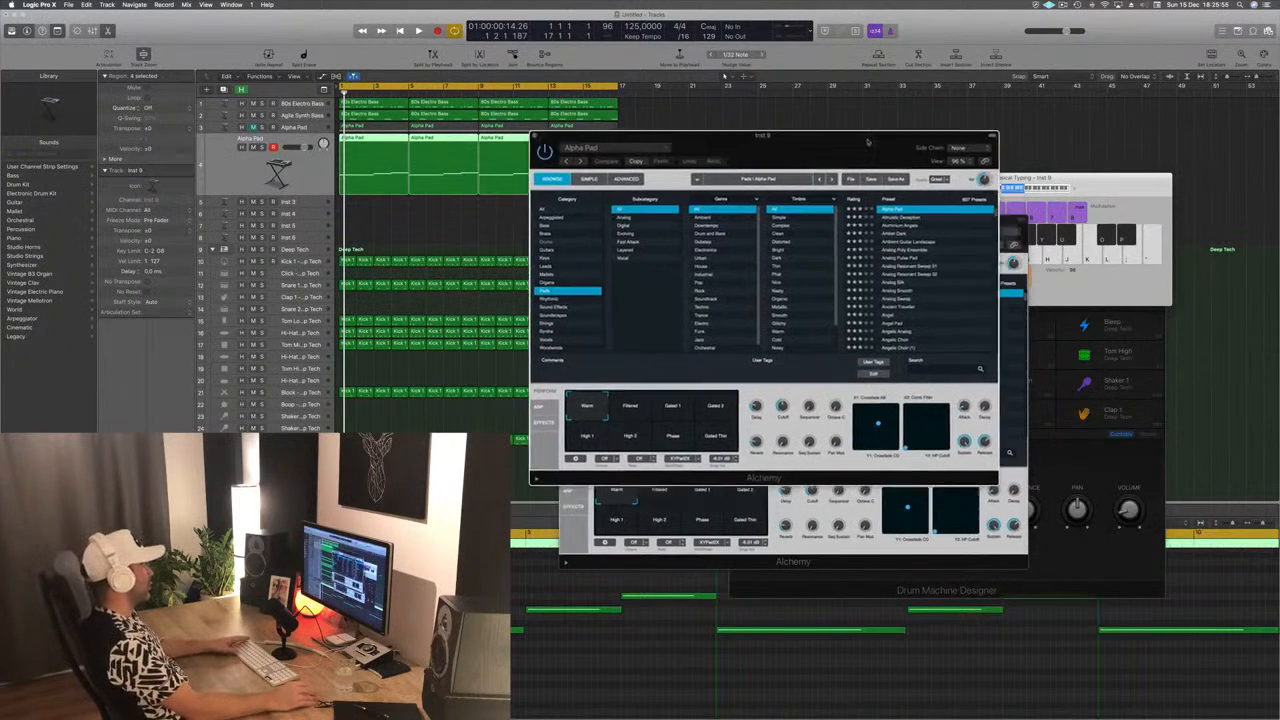
left_click_drag(896, 200, 885, 141)
key("space")
left_click(884, 225)
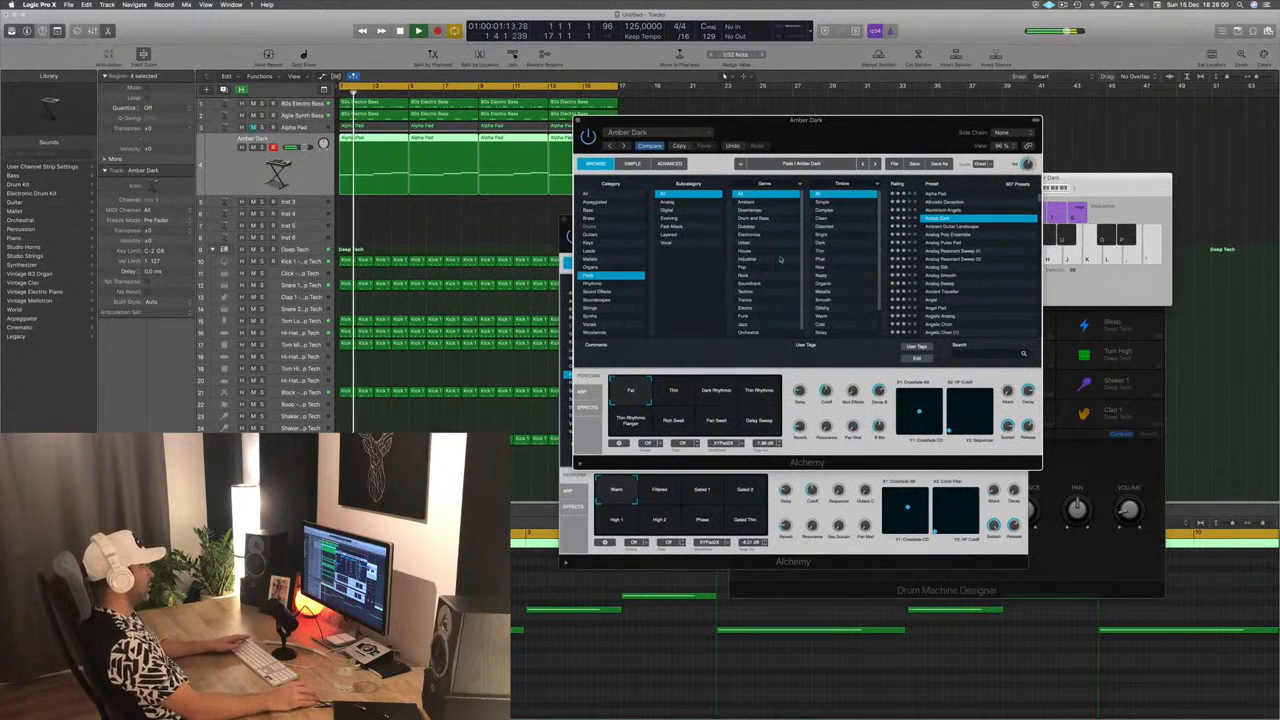
Compare Amber Dark's Thin, Dark Rhythmic, Thin Rhythmic, Rich Swell, Pan Swell and Delay Sweep variations during playback
left_click(673, 391)
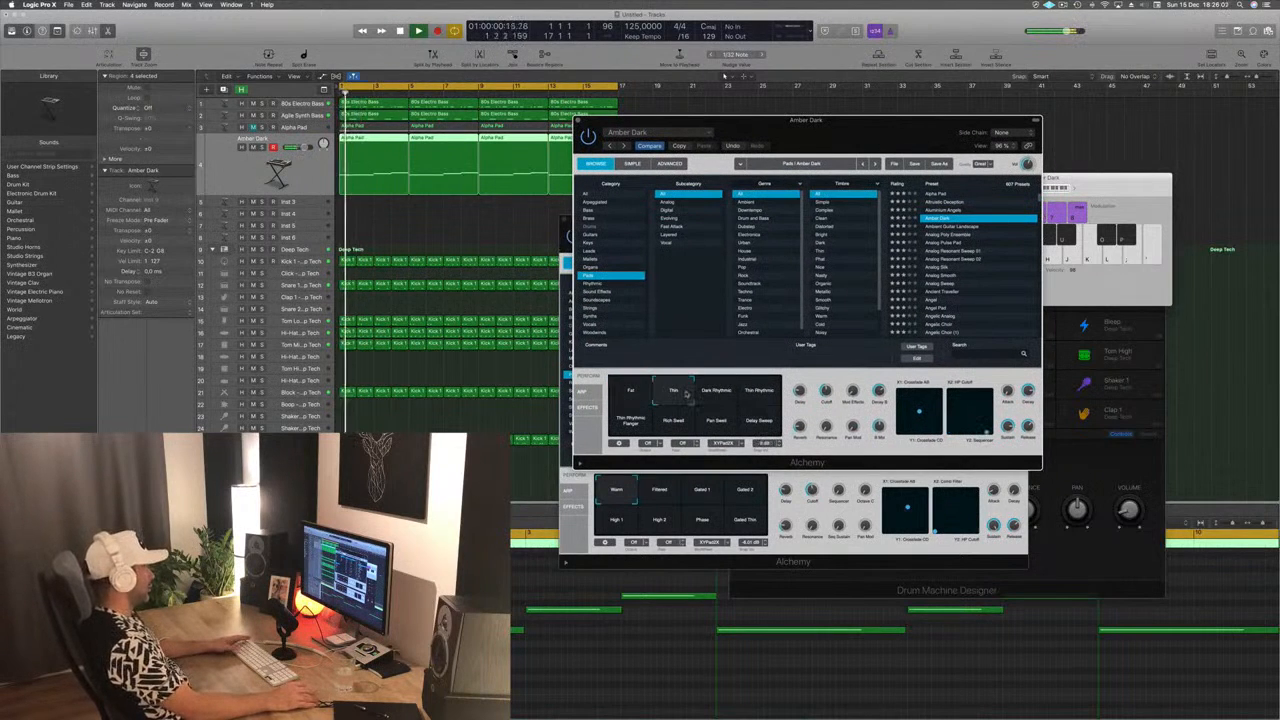
left_click(713, 394)
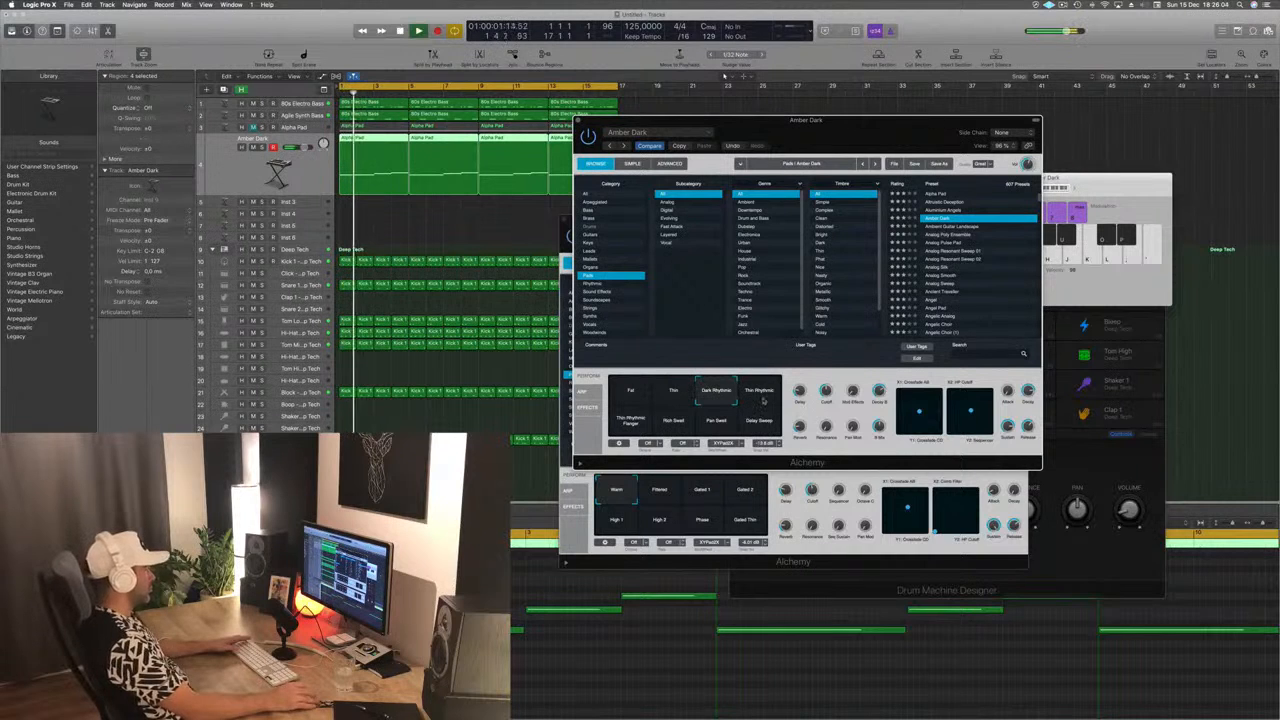
left_click_drag(843, 130, 825, 160)
left_click(741, 421)
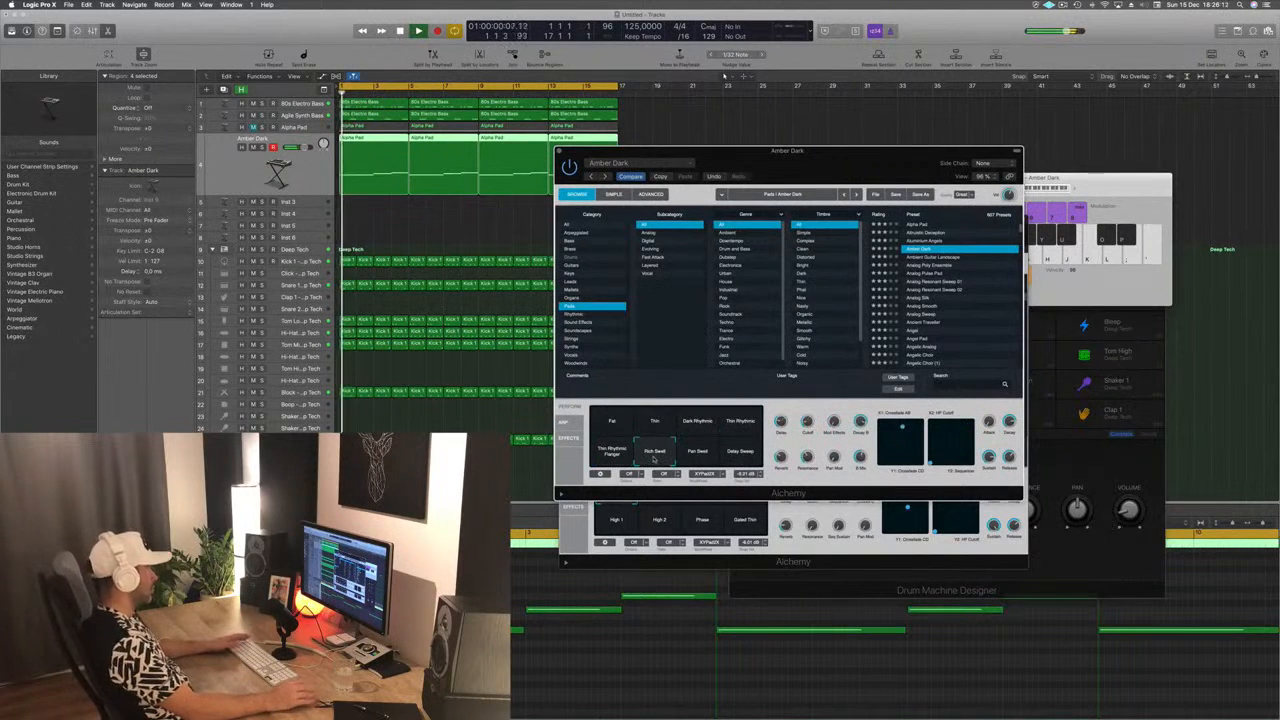
left_click(707, 461)
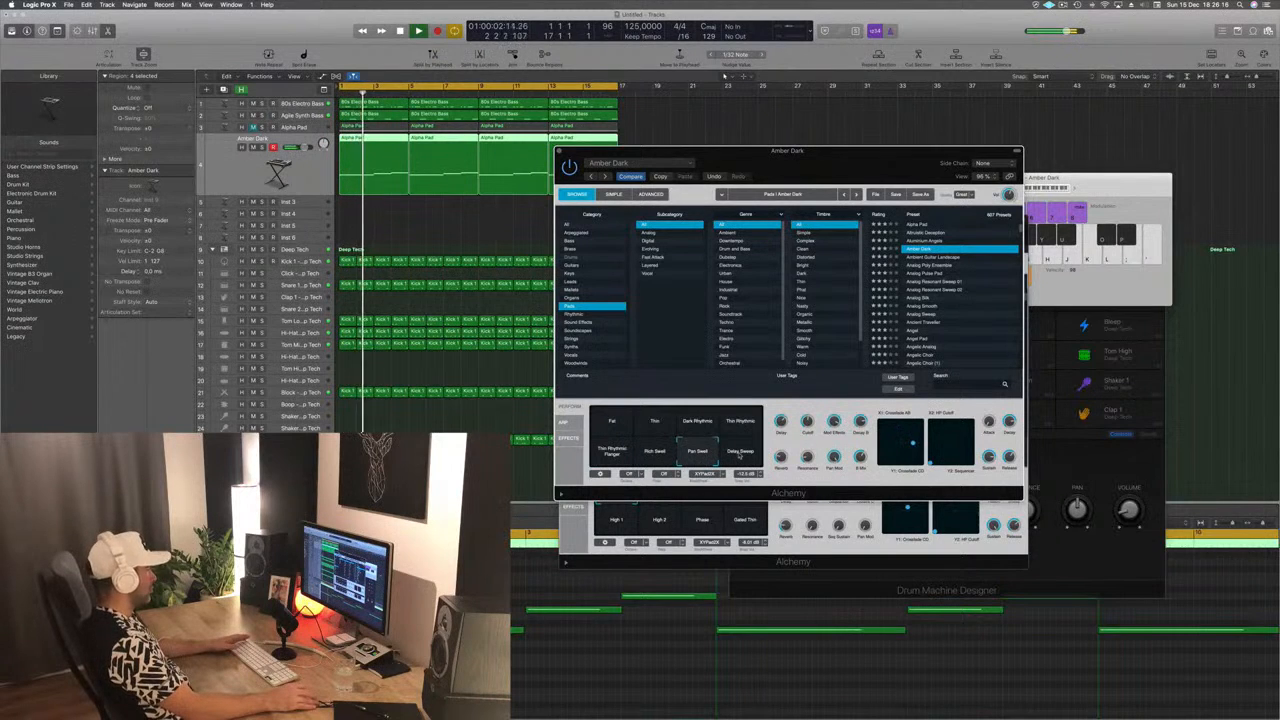
left_click(739, 456)
Audition Ambient Guitar Landscape and Analog Poly Ensemble, including the latter's Warm Slow Build, Glistening and Deep Rhythm variations
left_click(925, 258)
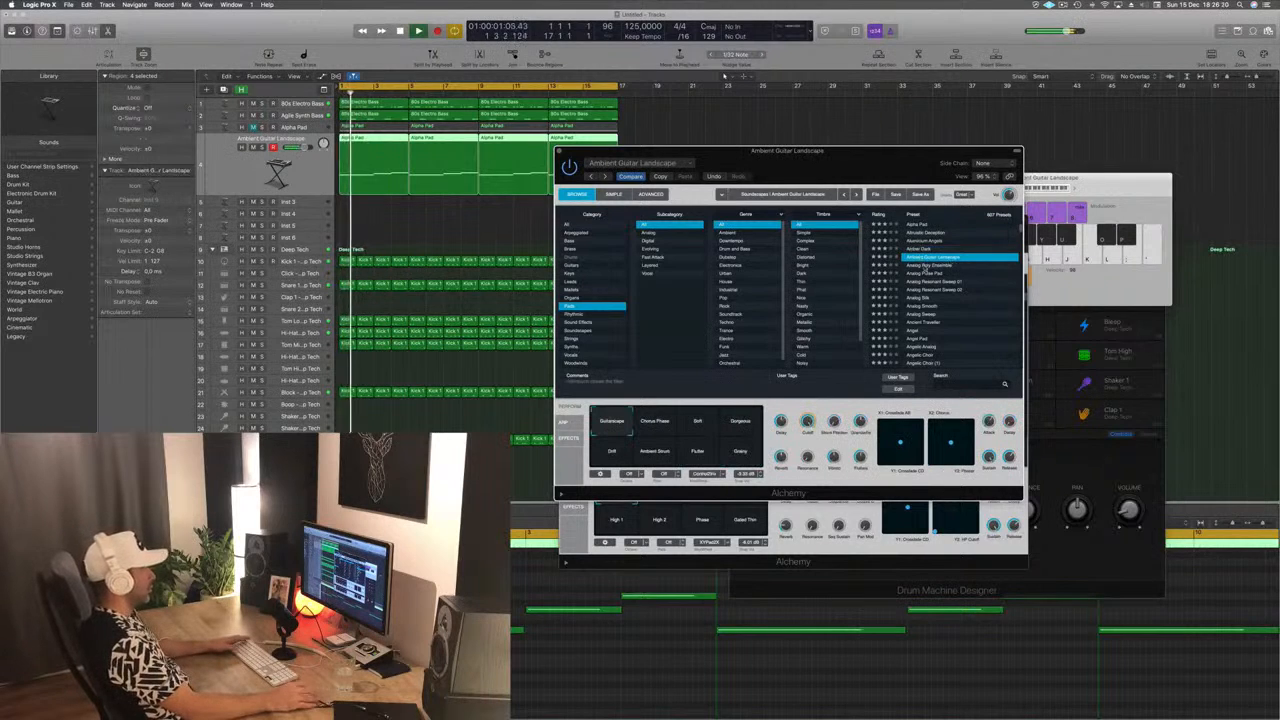
left_click(925, 266)
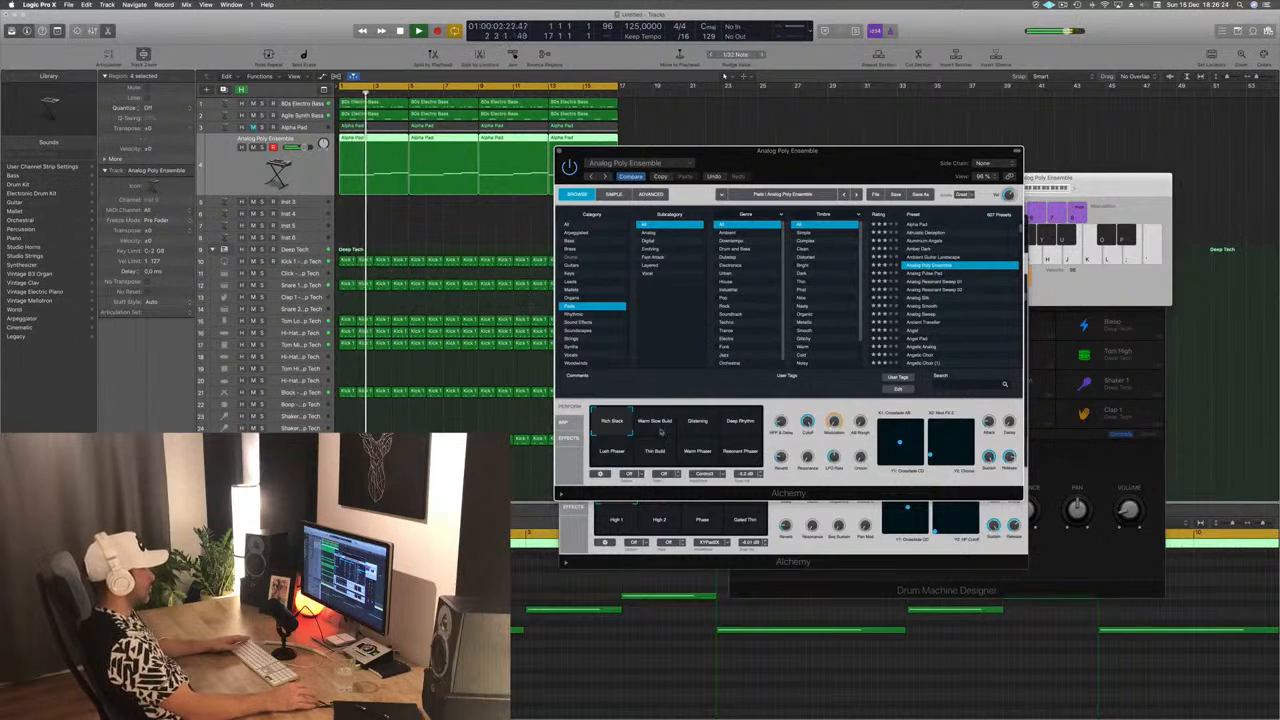
left_click(662, 430)
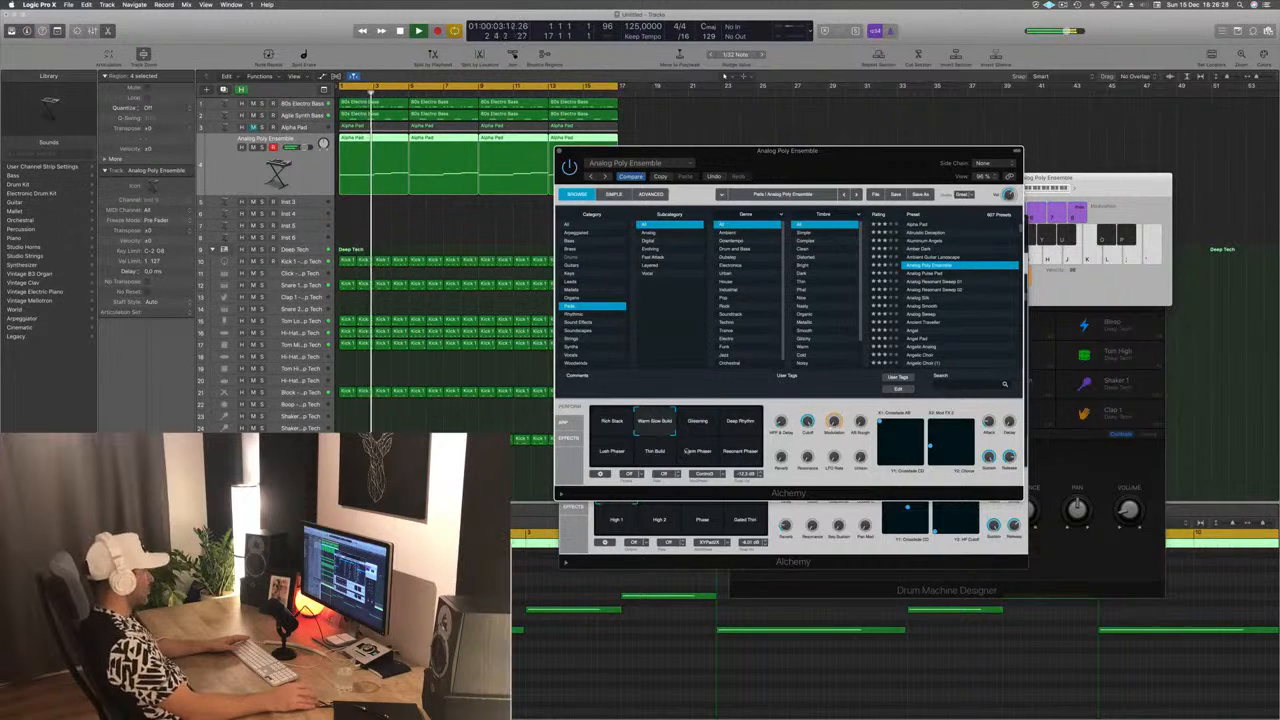
left_click(700, 425)
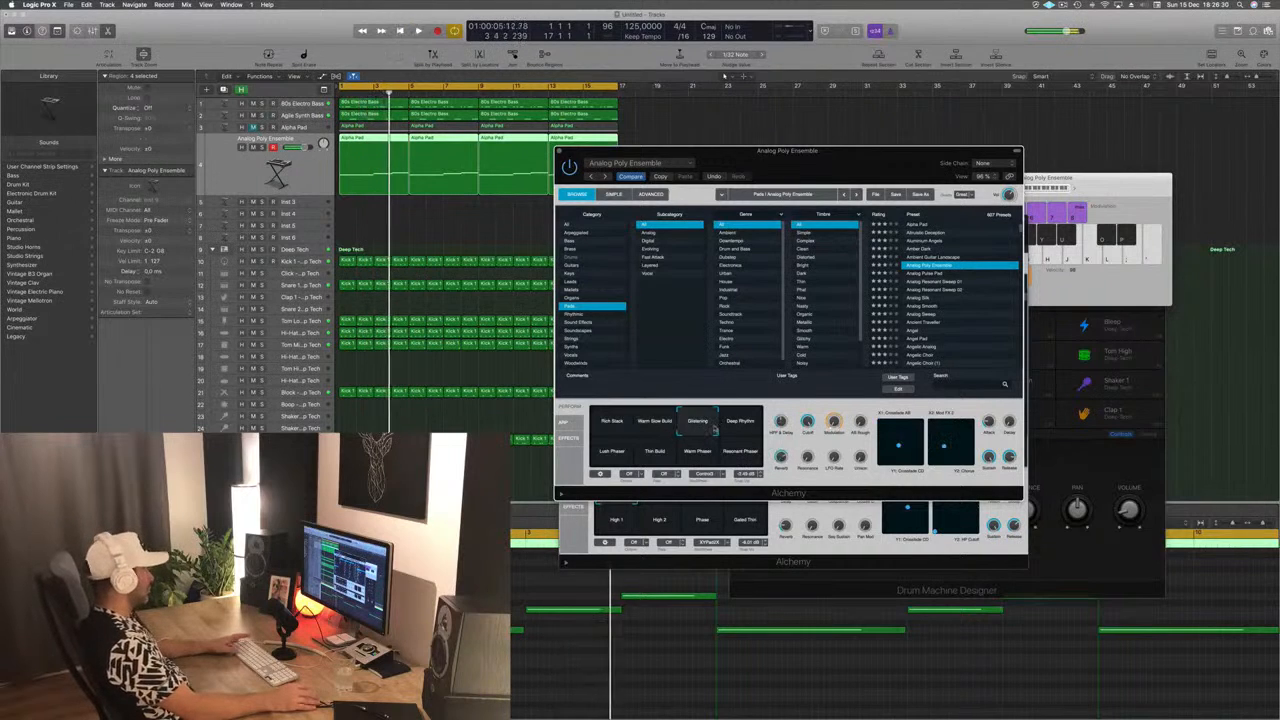
left_click(741, 425)
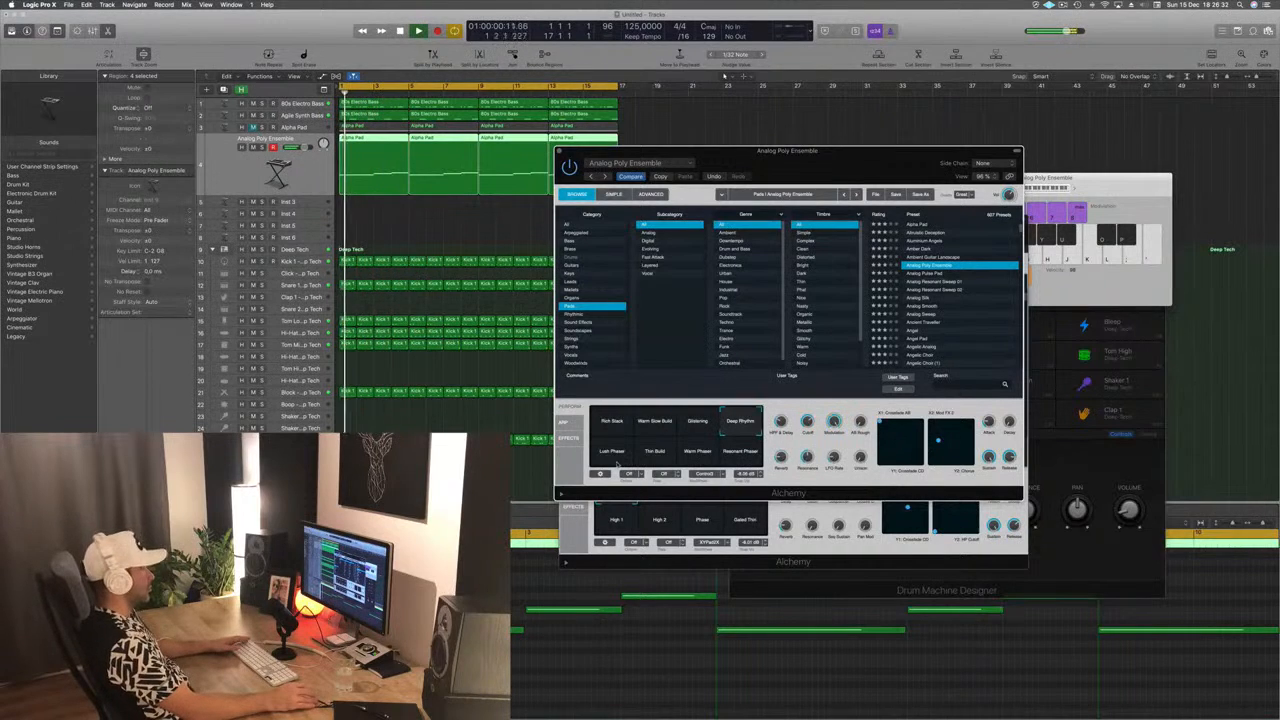
Audition the Analog Pulse Pad, Analog Resonant Sweep 01 and Analog Silk presets on the duplicated pad track
left_click(926, 274)
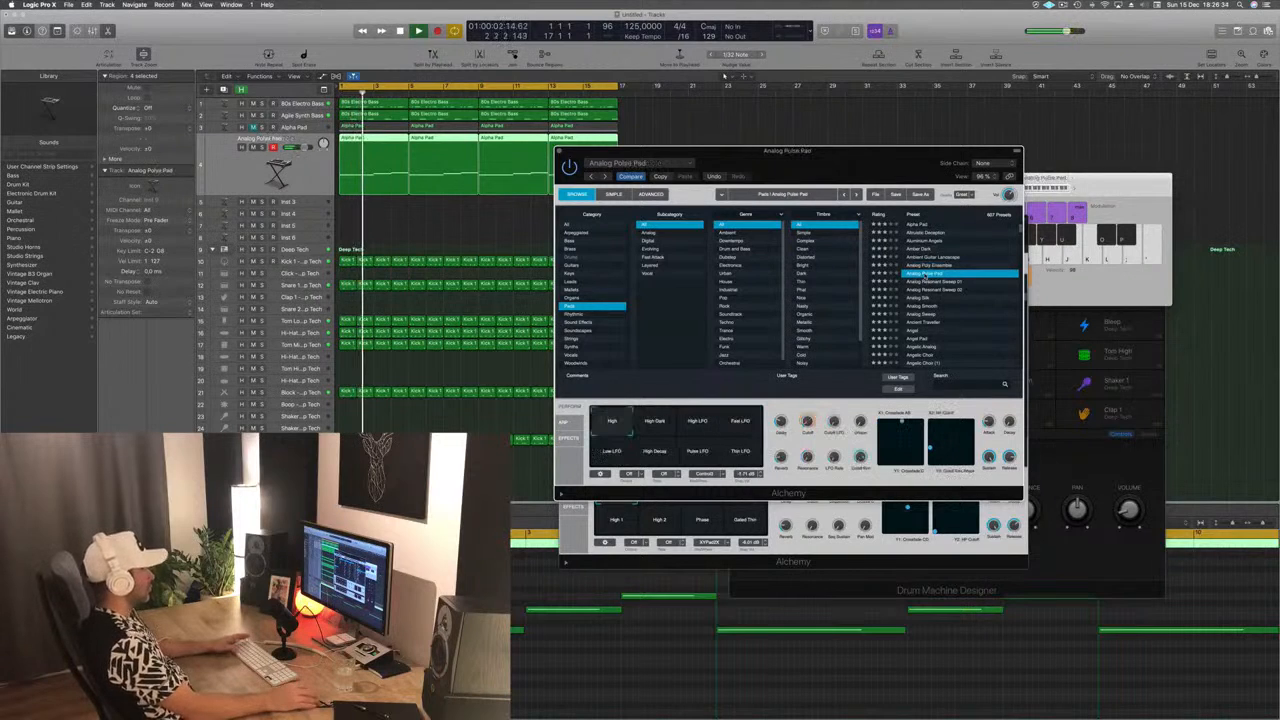
left_click(928, 283)
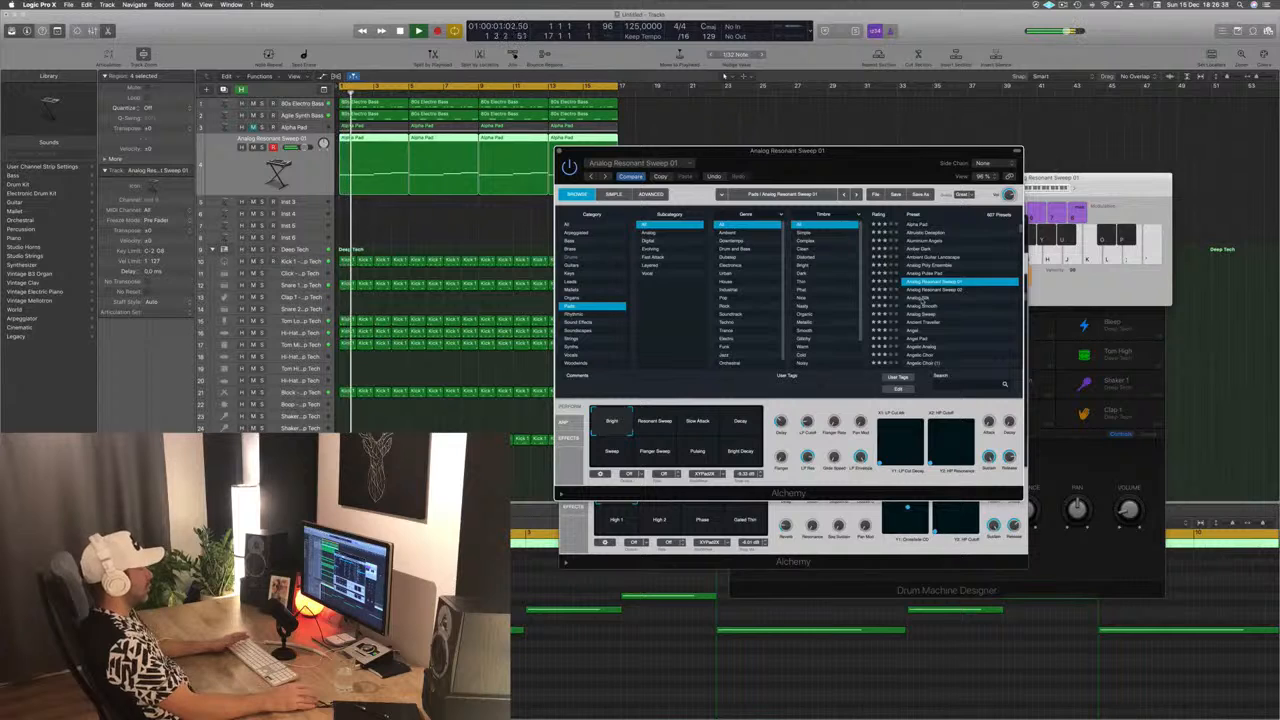
left_click(925, 297)
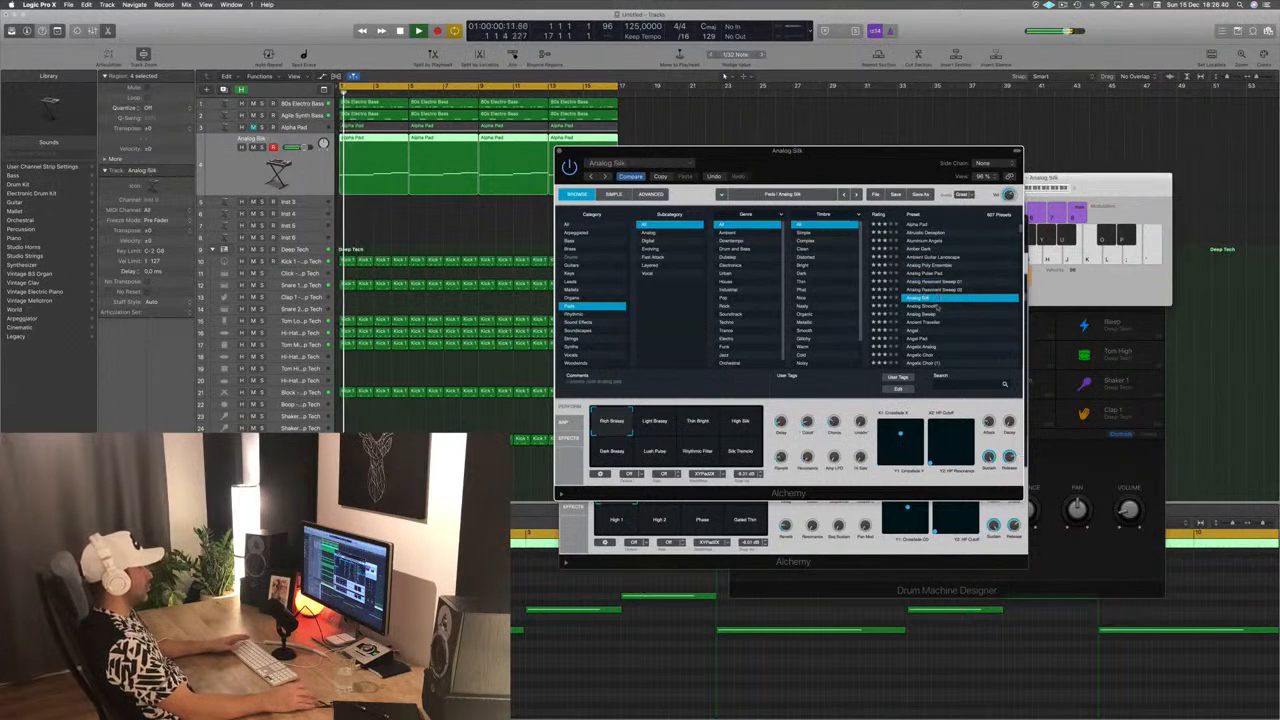
scroll(937, 308, "down", 3)
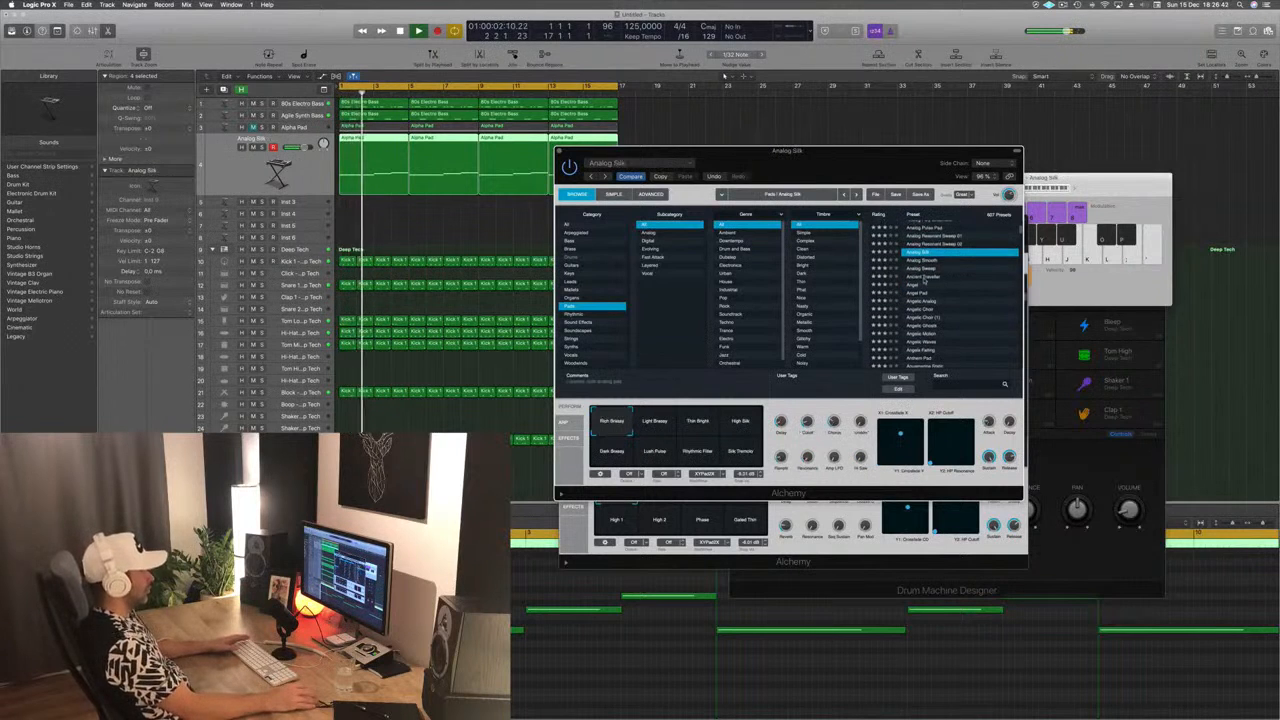
Load Ancient Traveller and compare its Warm Wash, Rich Flanger, Dark Flanger, Gritty Texture, Random Flanger and Dark Rhythm variations during playback
left_click(935, 278)
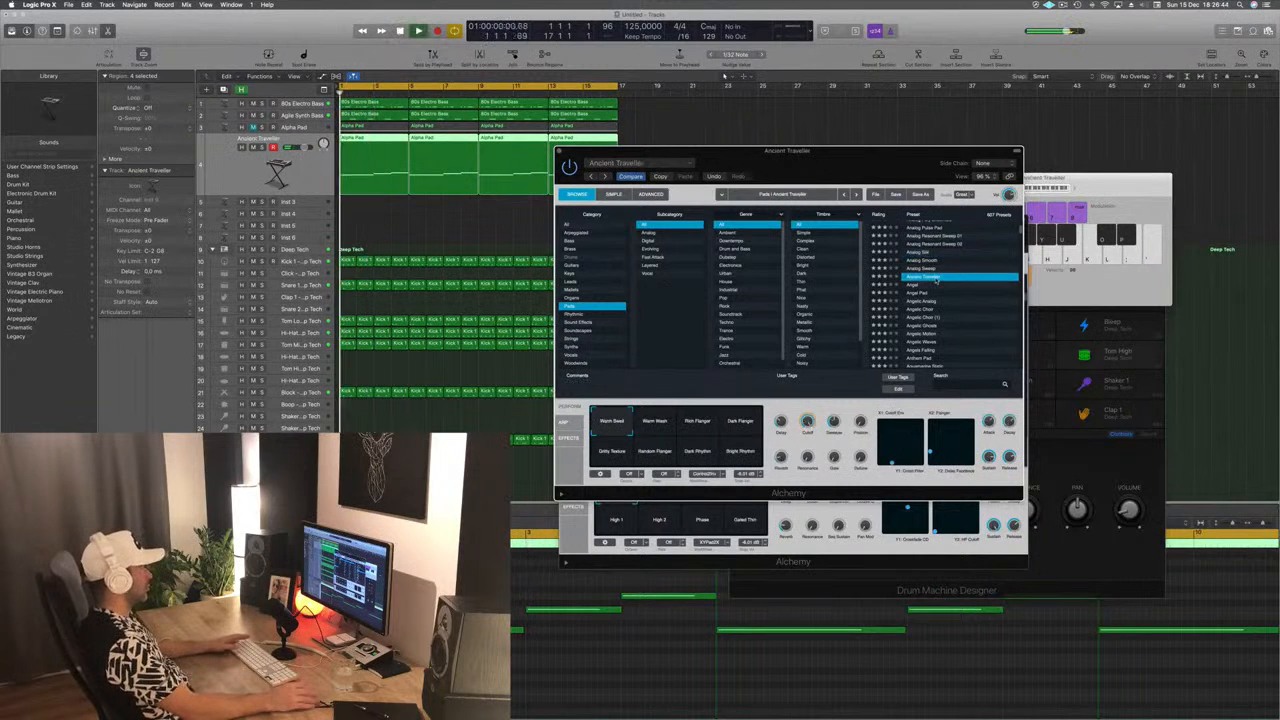
left_click_drag(883, 152, 886, 196)
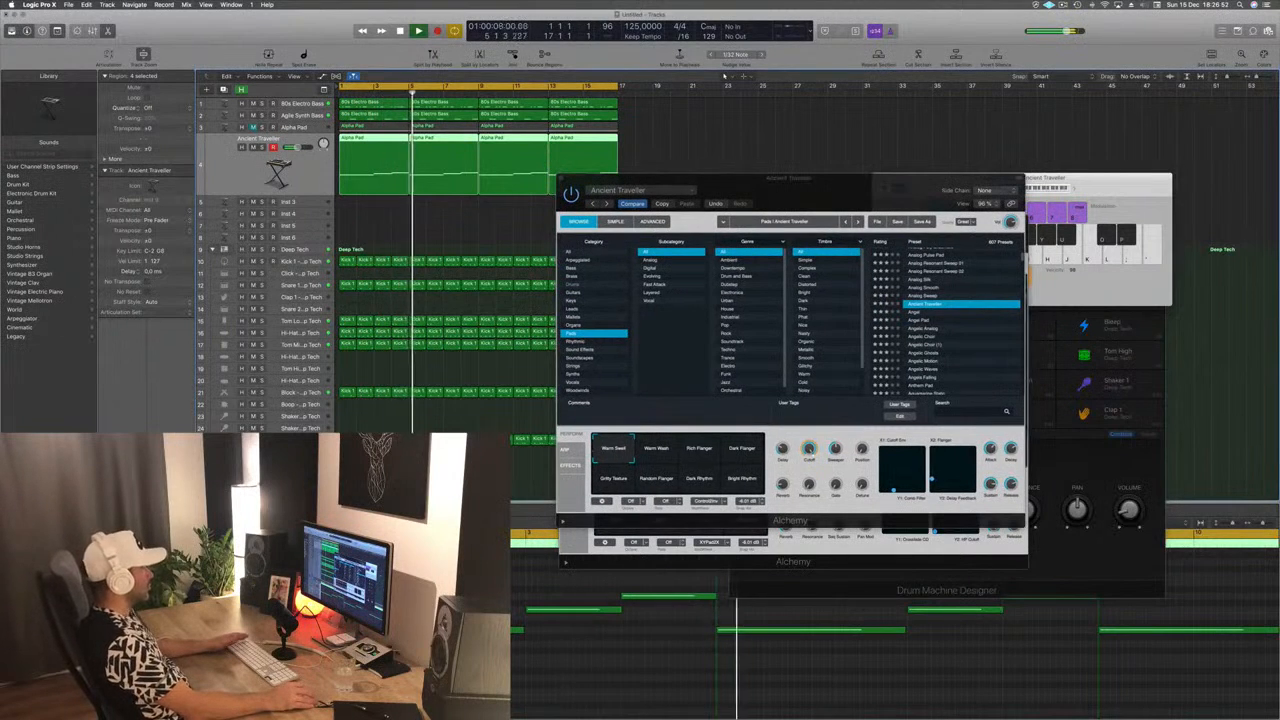
left_click(652, 451)
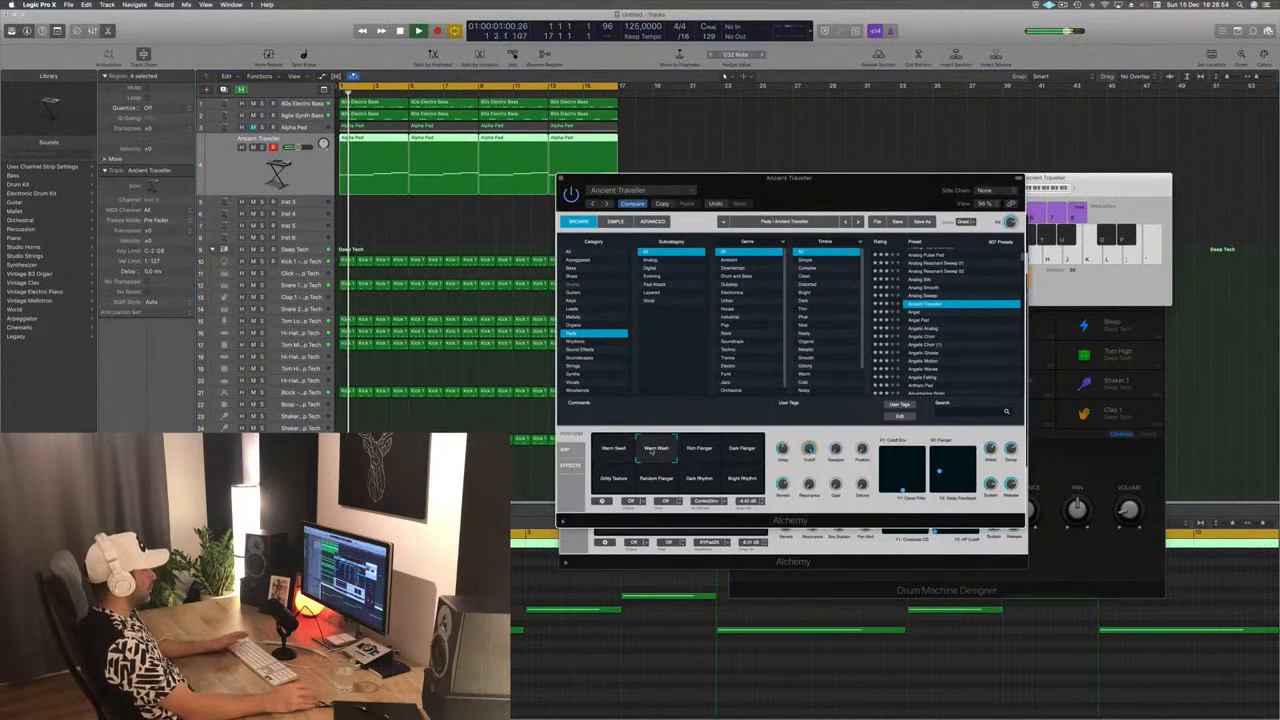
left_click(707, 451)
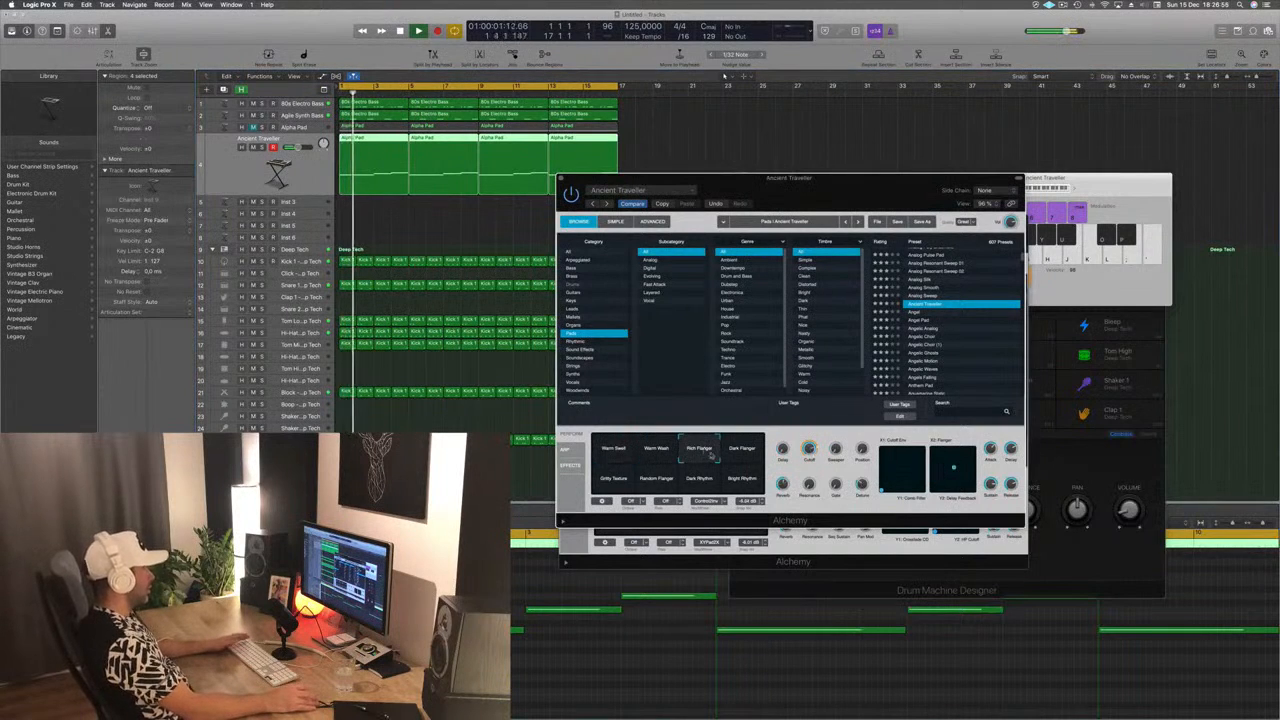
left_click(750, 455)
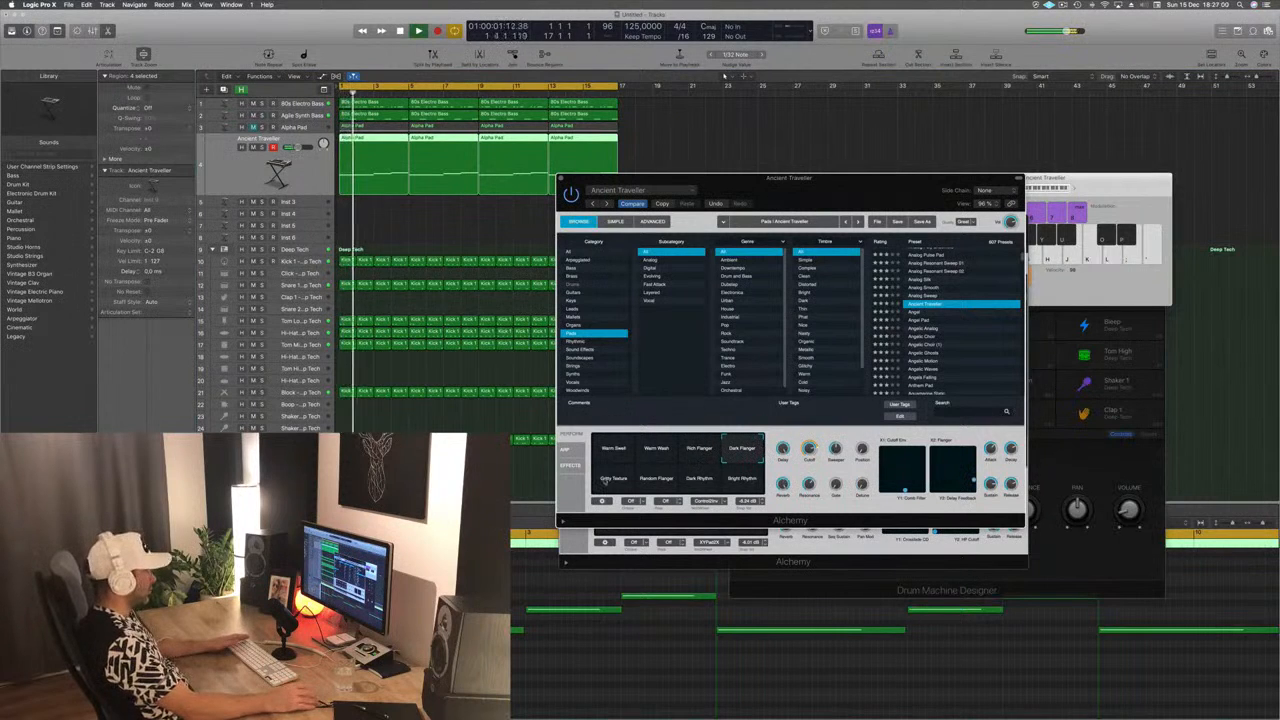
left_click(604, 481)
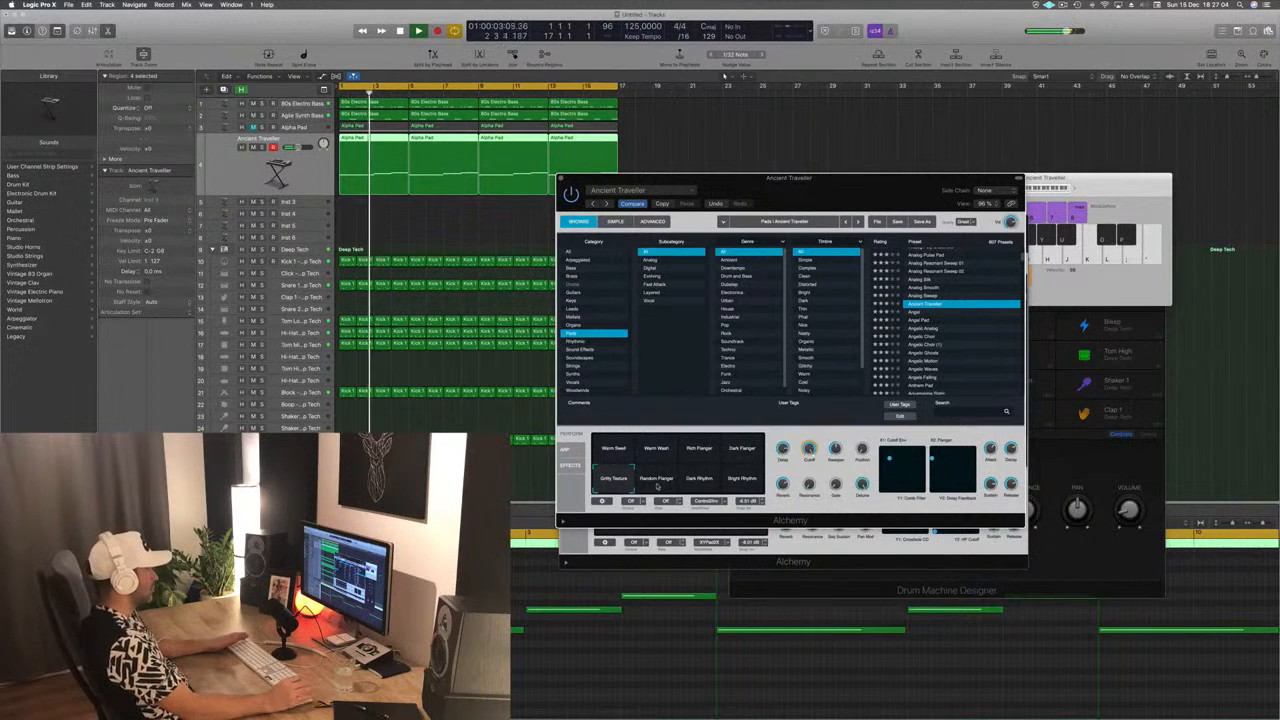
left_click(657, 481)
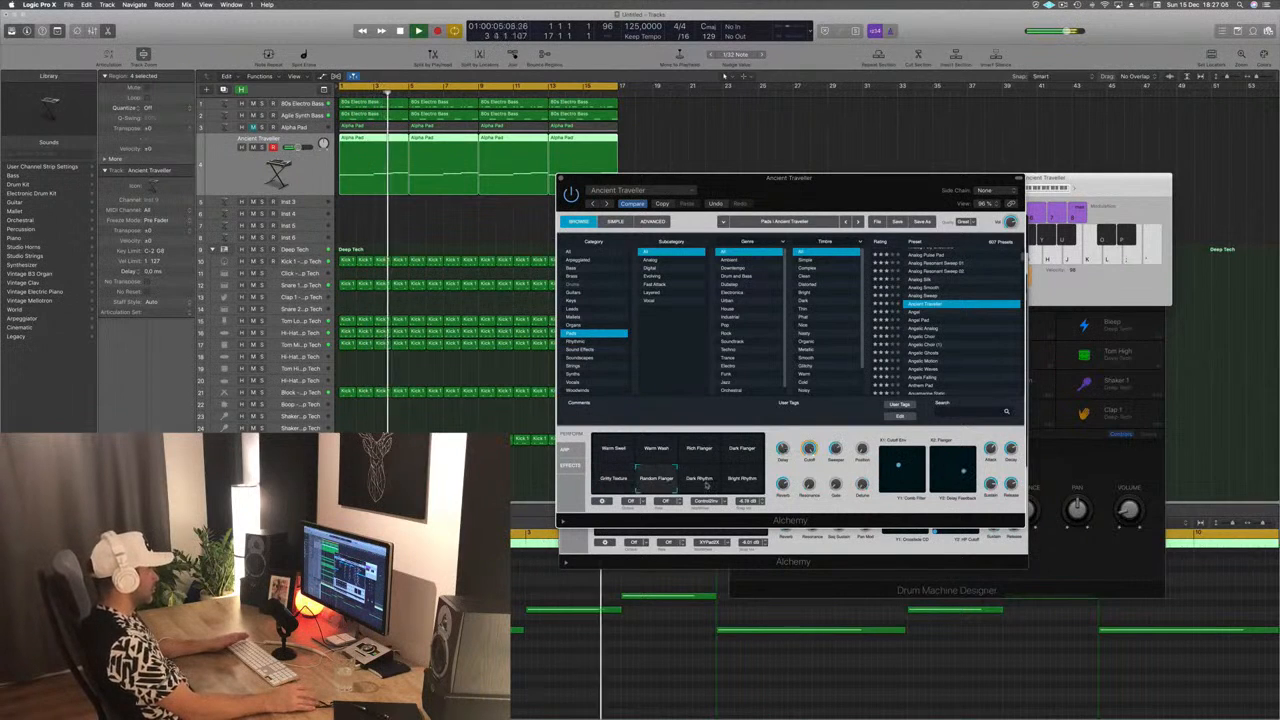
left_click(706, 486)
key("space")
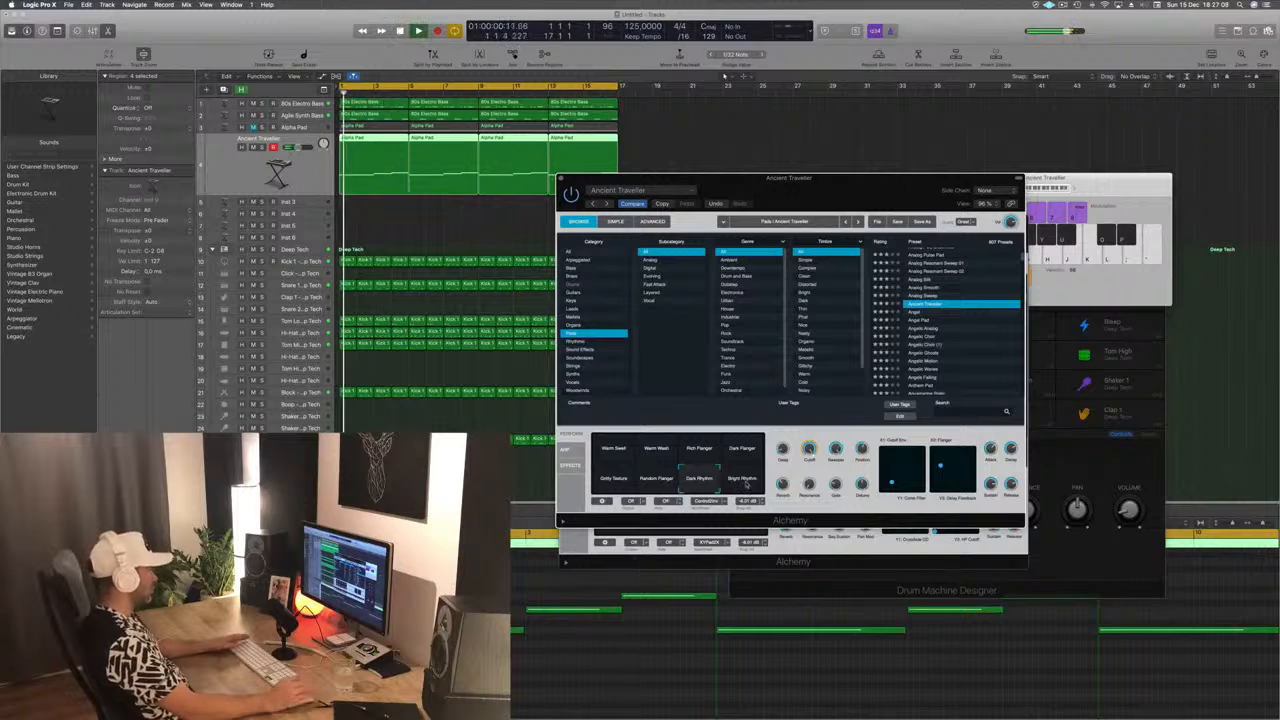
left_click(744, 450)
Switch Ancient Traveller to Warm Swell and move its Cutoff Env/Comb Filter XY control to its minimum corner, then restart playback
left_click(617, 446)
key("space")
key("space")
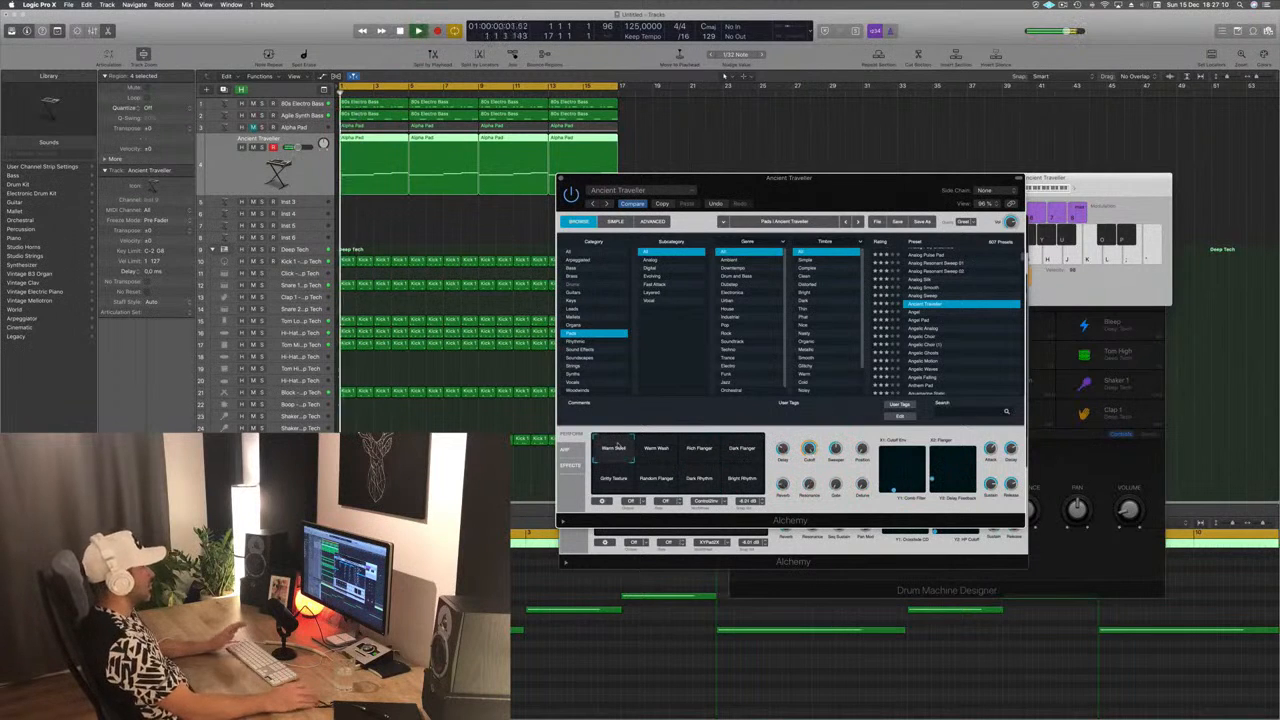
left_click_drag(776, 437, 752, 437)
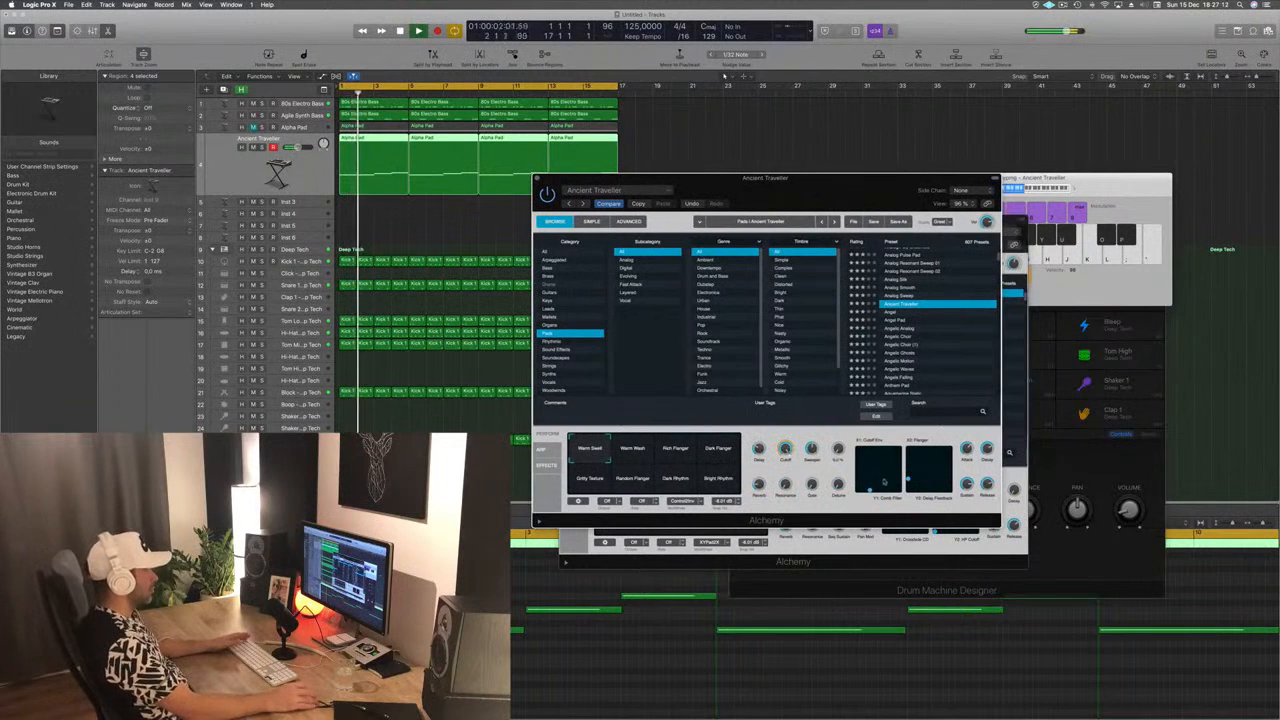
mouse_move(870, 489)
left_mouse_down()
mouse_move(881, 473)
mouse_move(862, 484)
left_mouse_up()
key("space")
key("space")
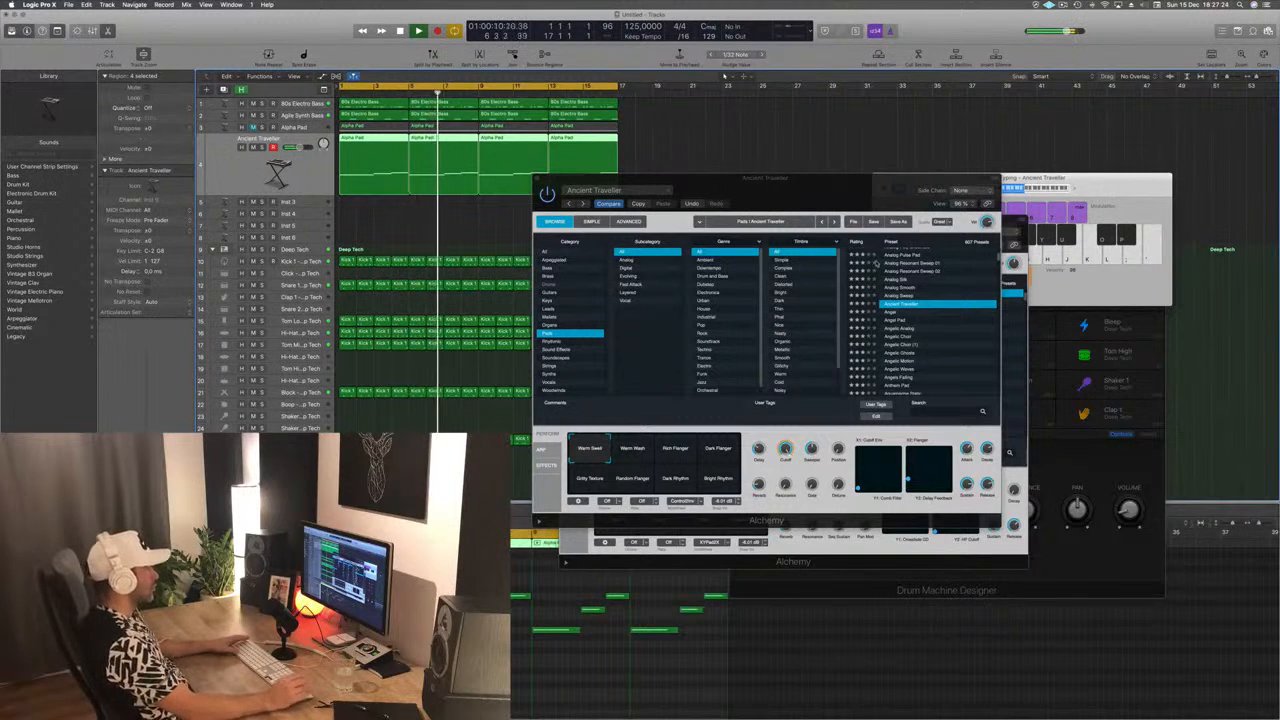
Audition the Angelic Waves pad preset from the start of the loop, and load Aquamarine Static
scroll(930, 330, "down", 3)
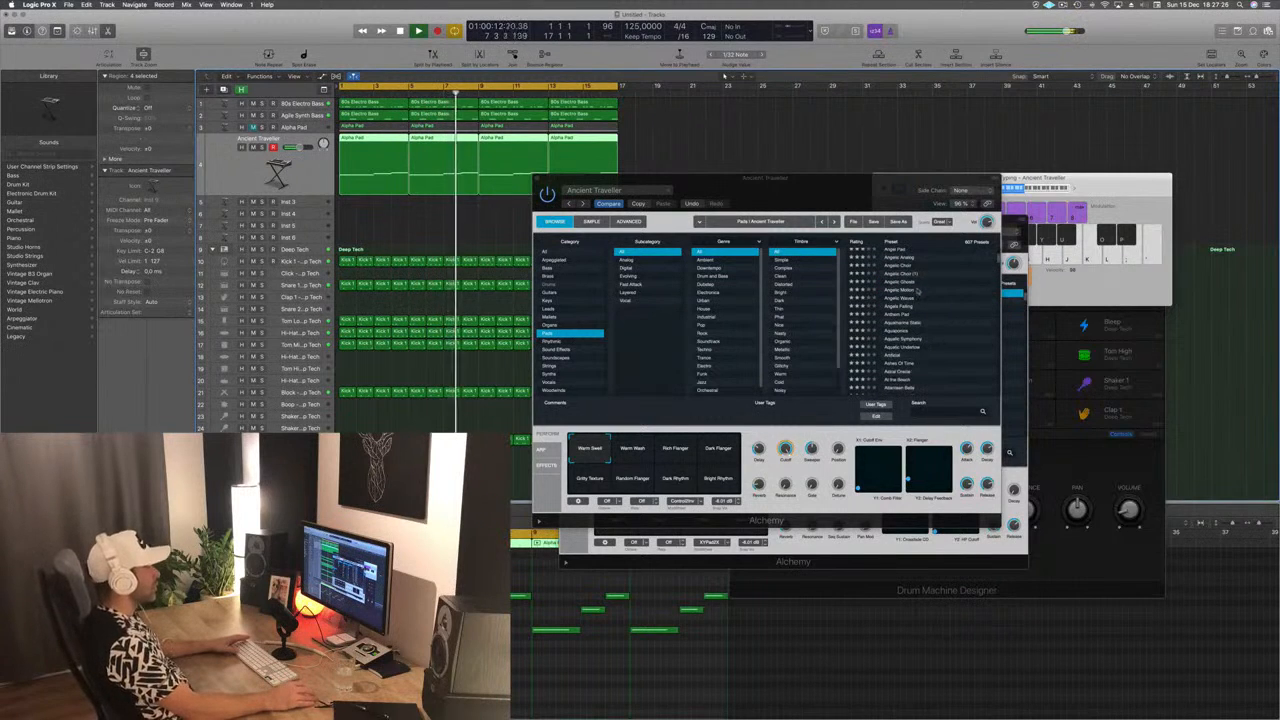
left_click(903, 297)
key("Return")
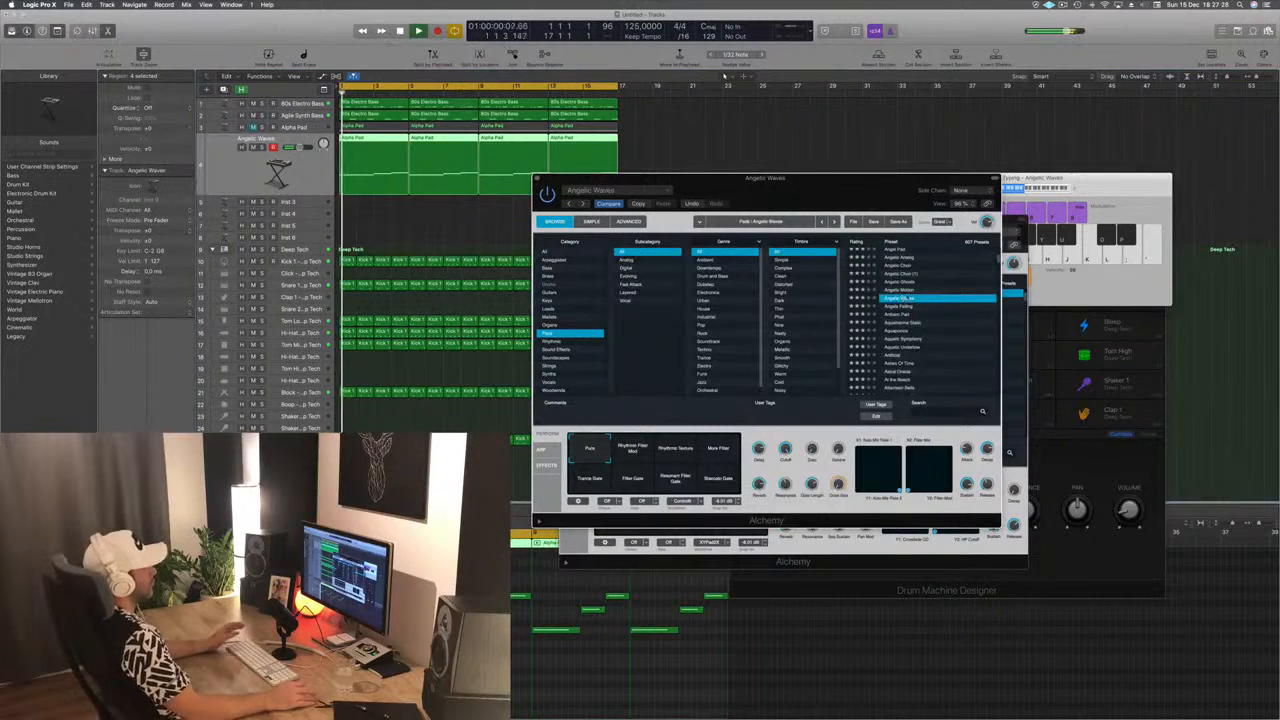
scroll(940, 337, "down", 2)
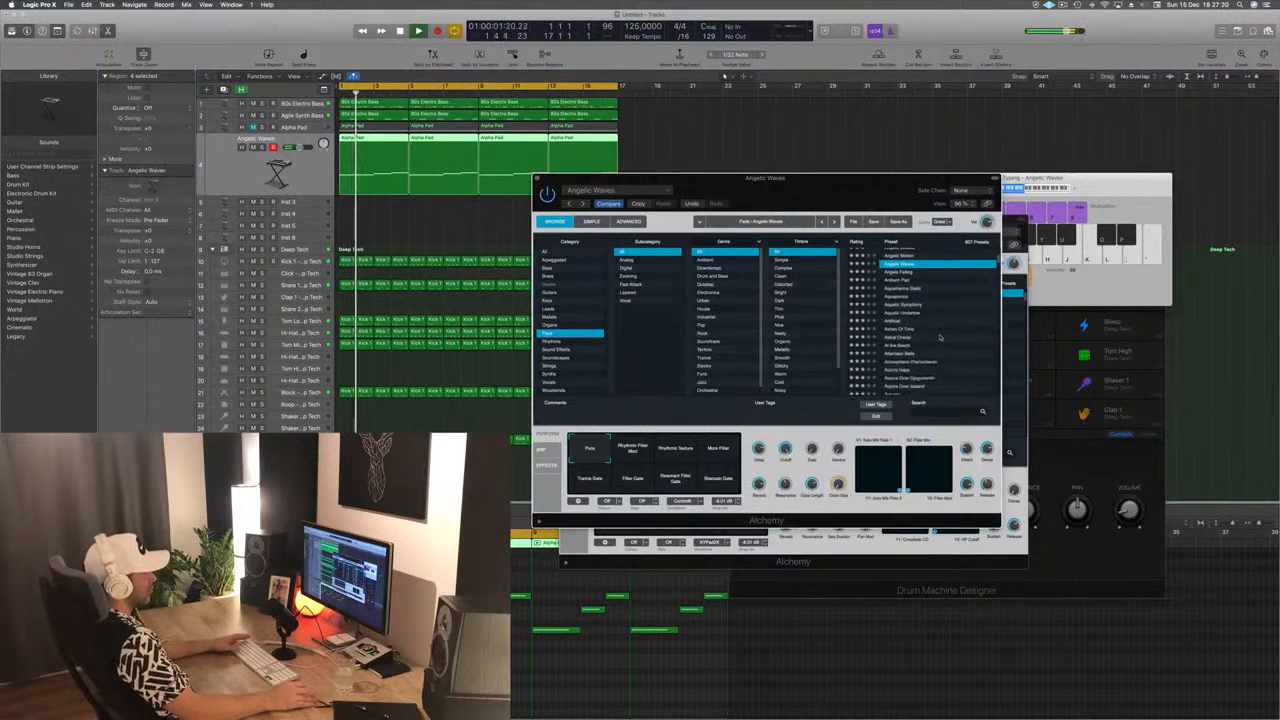
left_click(913, 288)
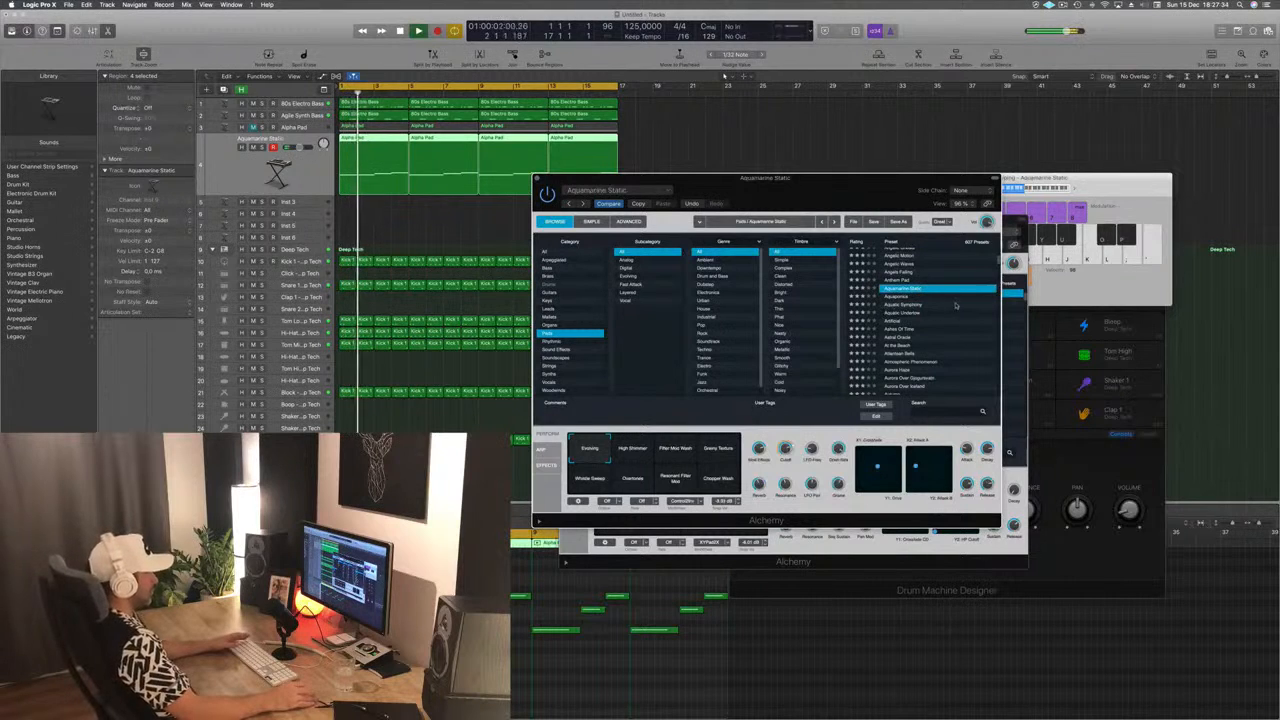
Reposition the Alchemy window and compare Aquamarine Static's High Shimmer, Filter Mod Wash, Whistle Sweep, Overtones and Resonant Filter Mod variations
left_click_drag(801, 180, 892, 152)
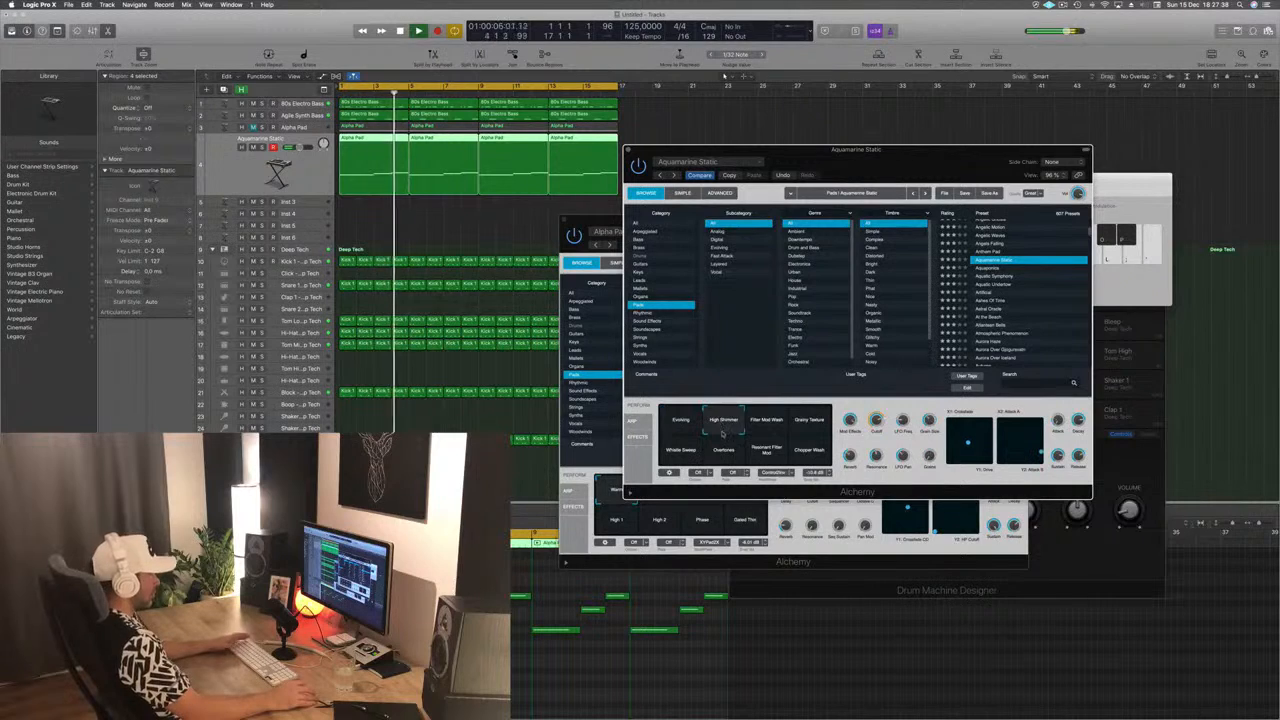
left_click(766, 422)
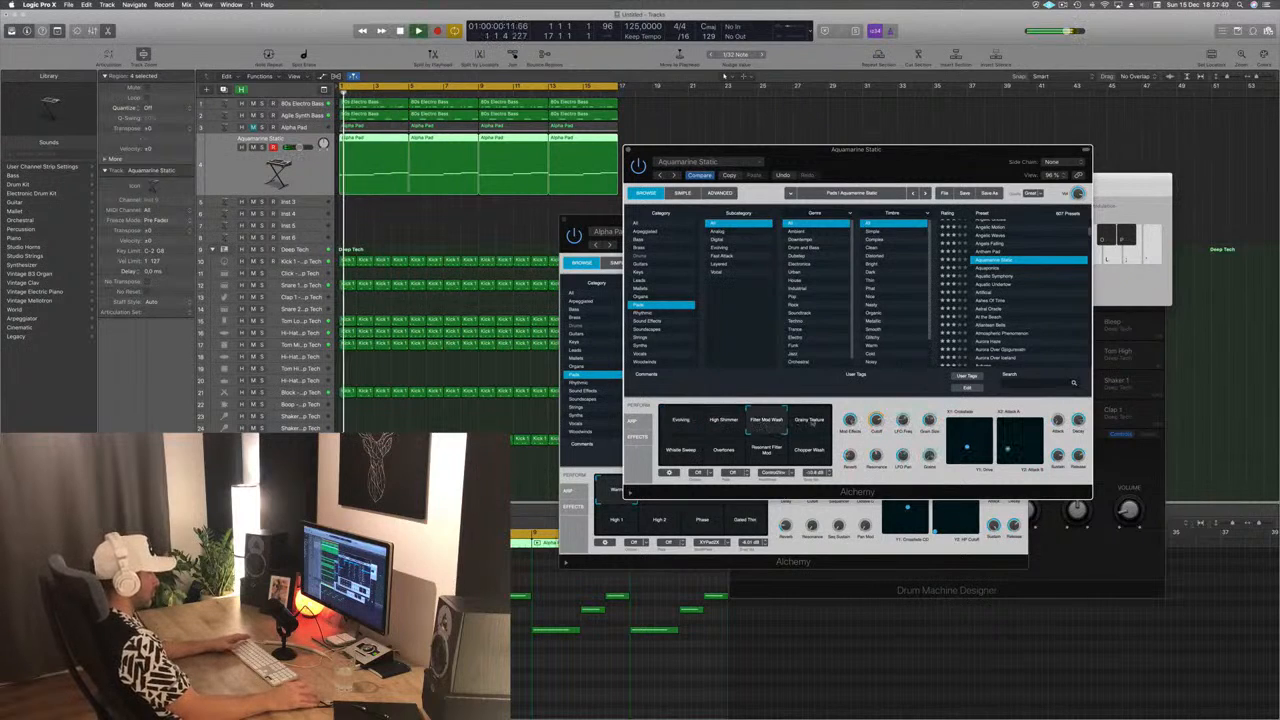
left_click(681, 450)
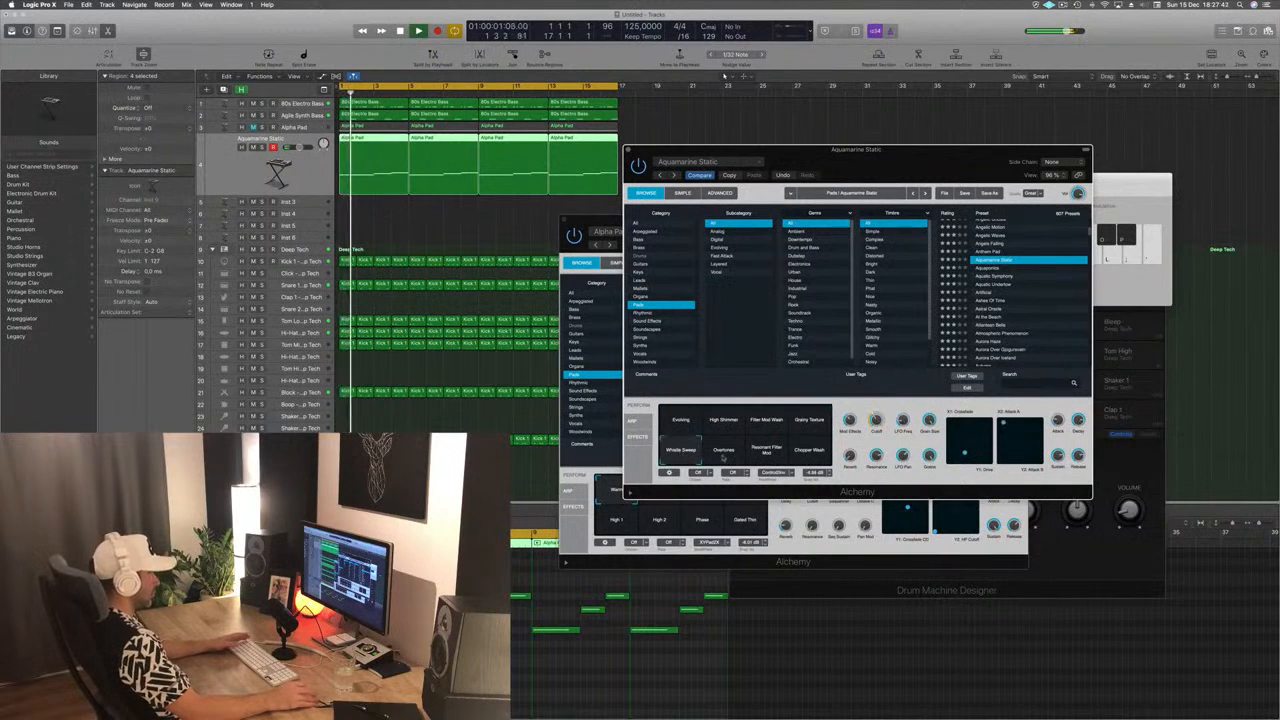
left_click(725, 452)
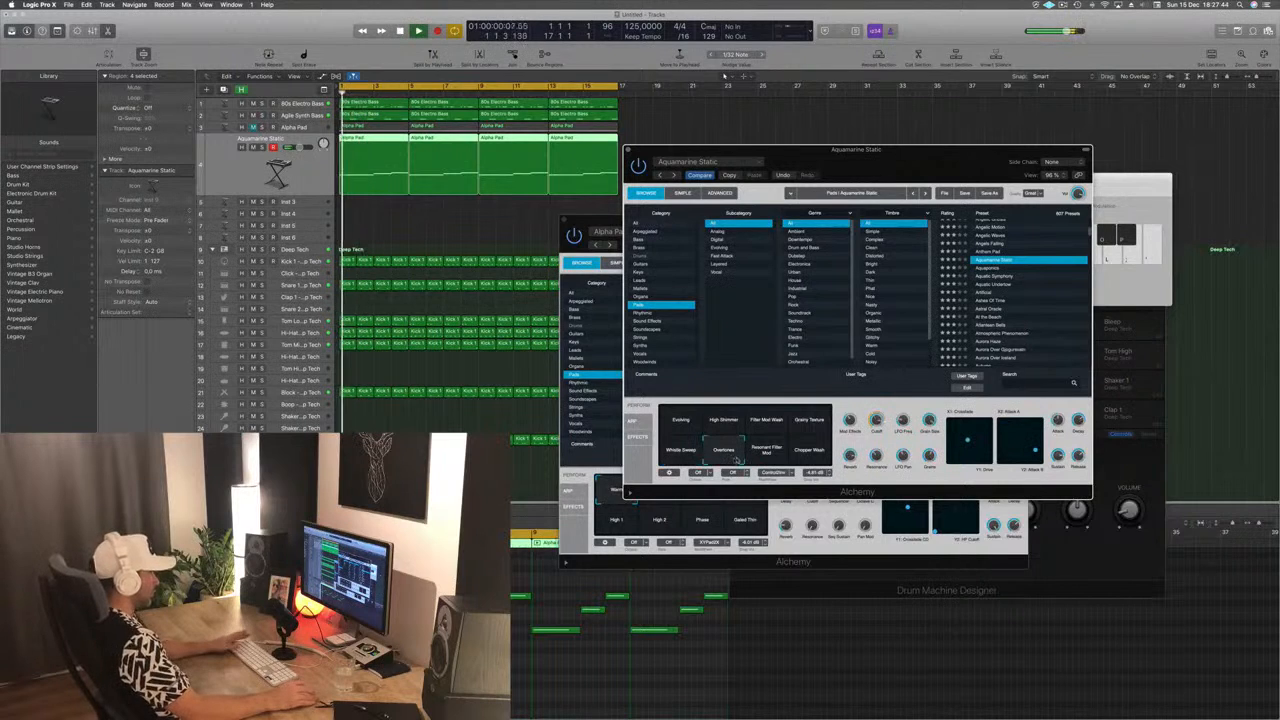
left_click(770, 450)
scroll(1027, 308, "down", 2)
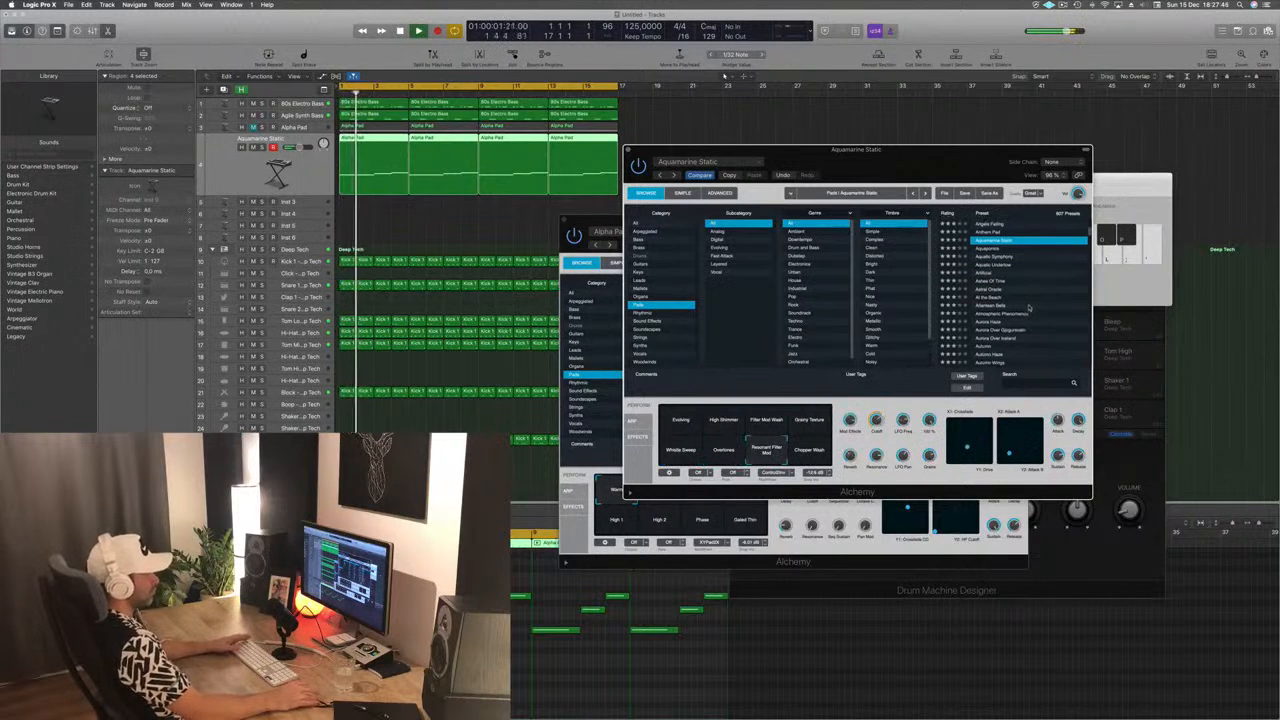
Audition the At the Beach and Atlantean Bells pad presets on the duplicated pad track and move the Alchemy window clear of the regions
left_click(990, 297)
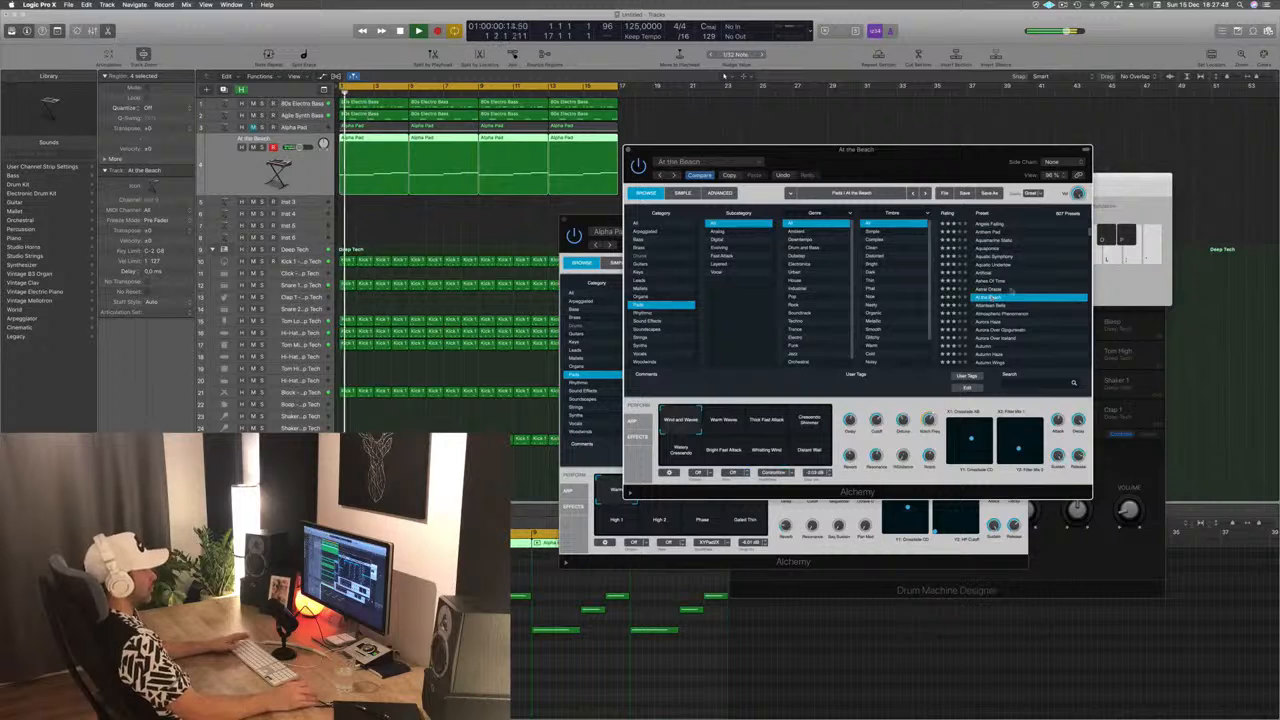
scroll(1028, 259, "down", 3)
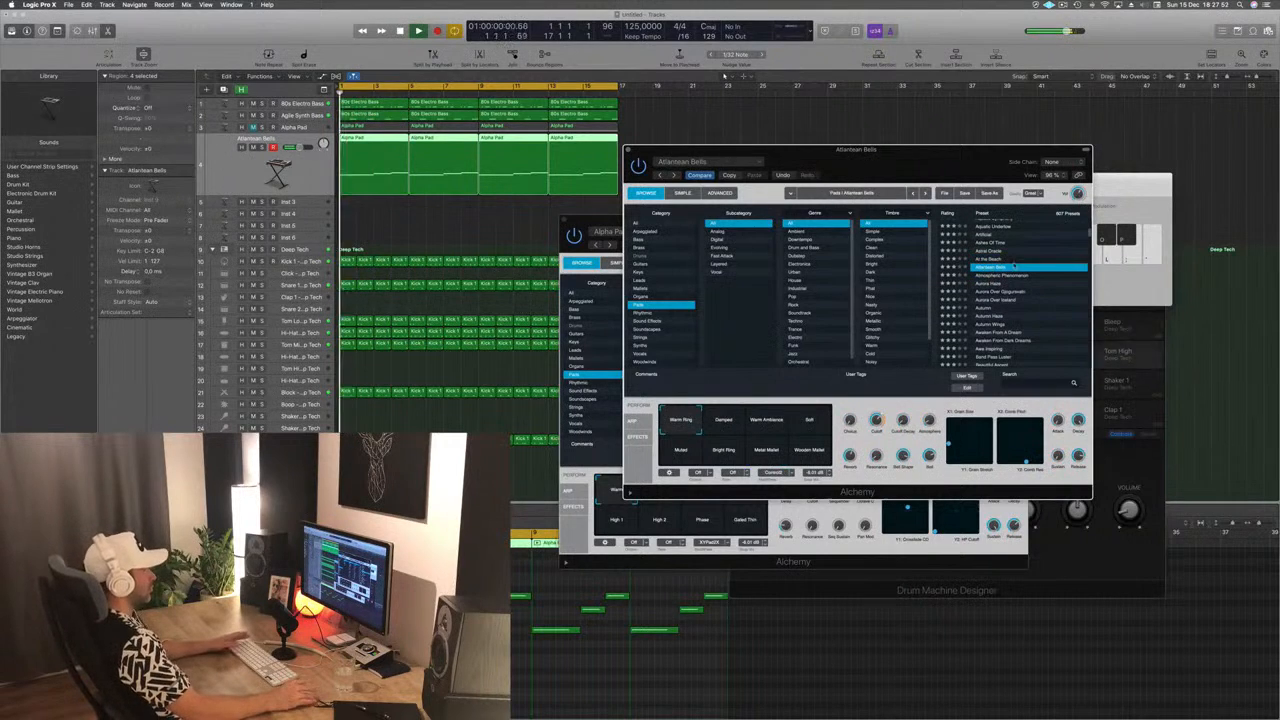
left_click_drag(964, 155, 1076, 101)
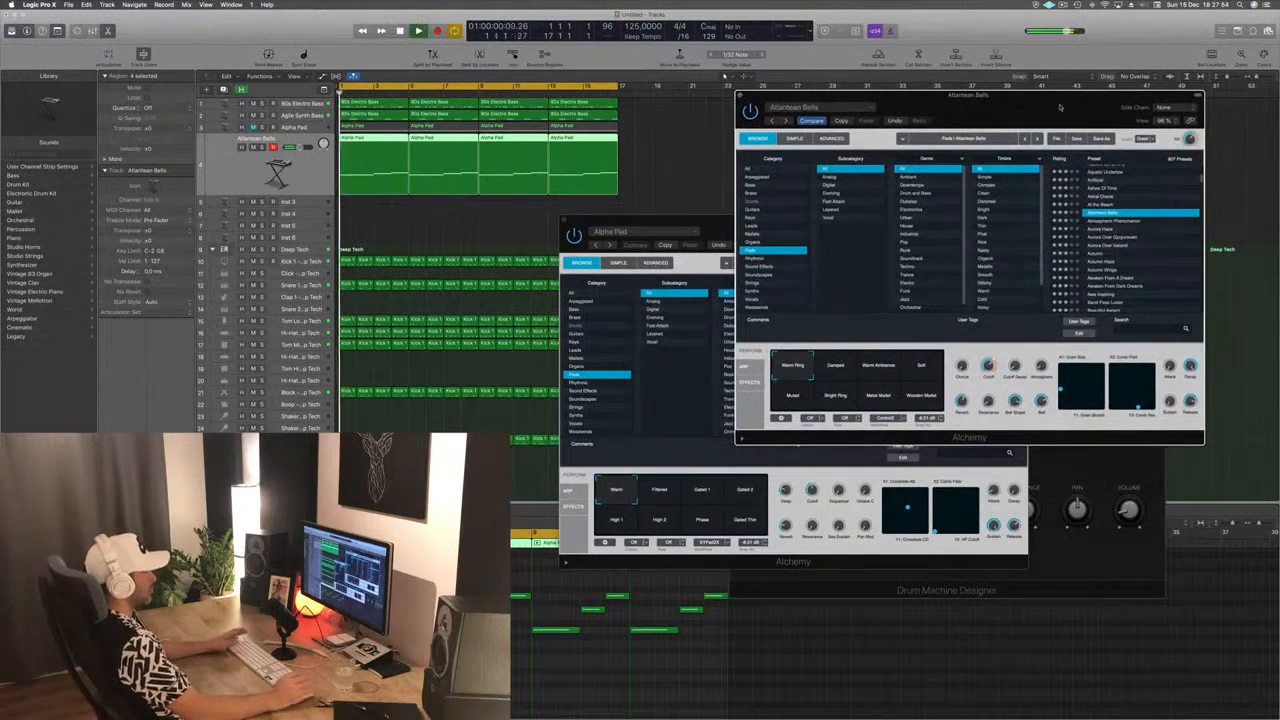
left_click(307, 173)
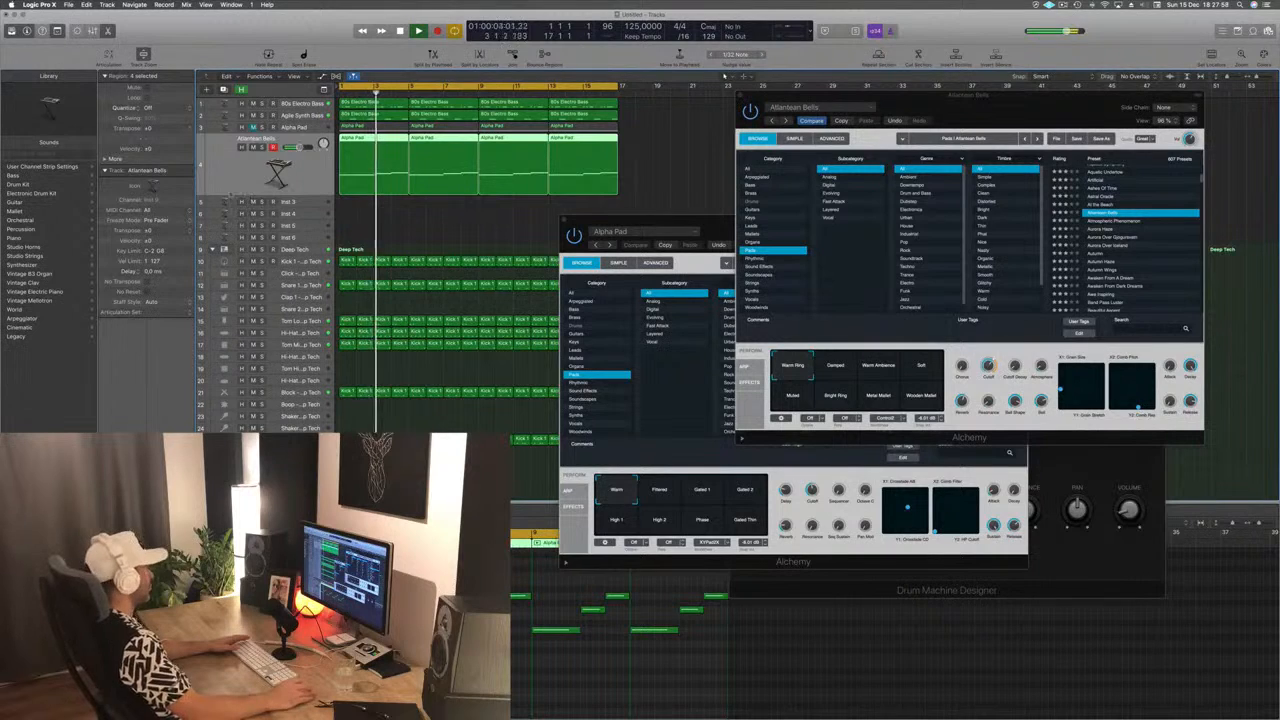
key("space")
Compare Atlantean Bells' Warm Ambience, Muted, Bright Ring, Metal Mallet and Wooden Mallet variations during playback
left_click(834, 370)
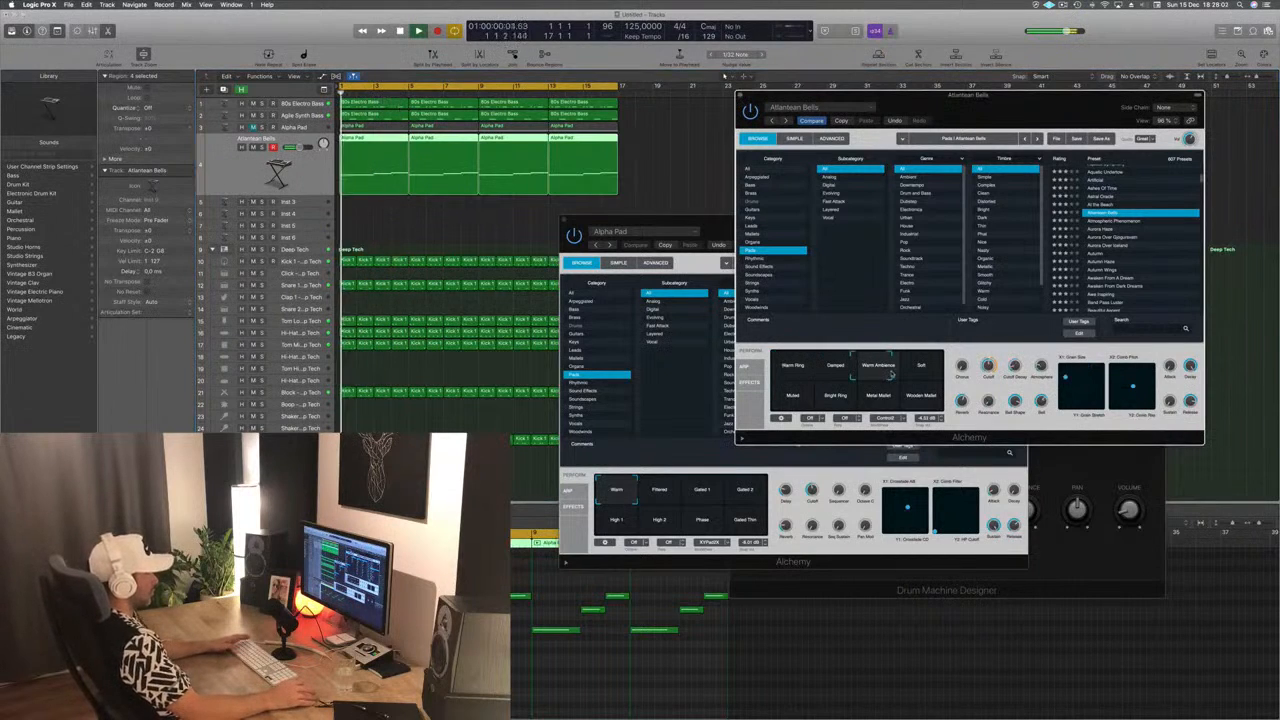
left_click(792, 399)
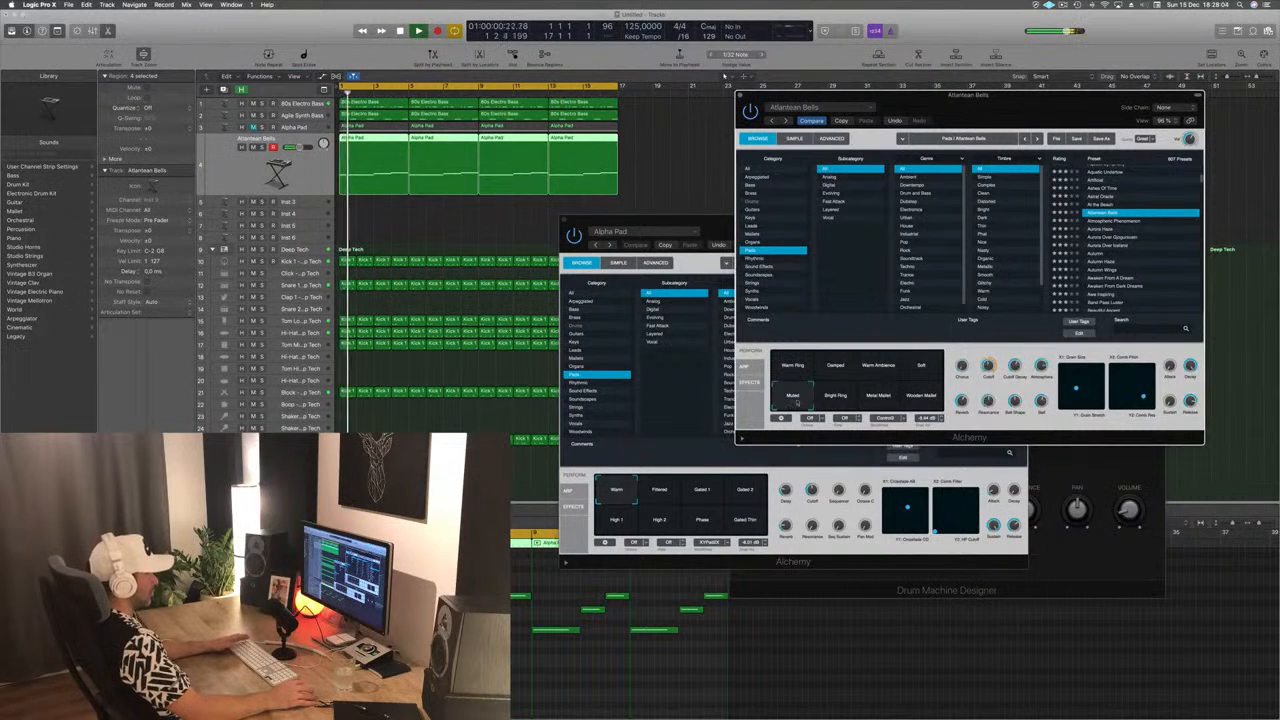
left_click(828, 400)
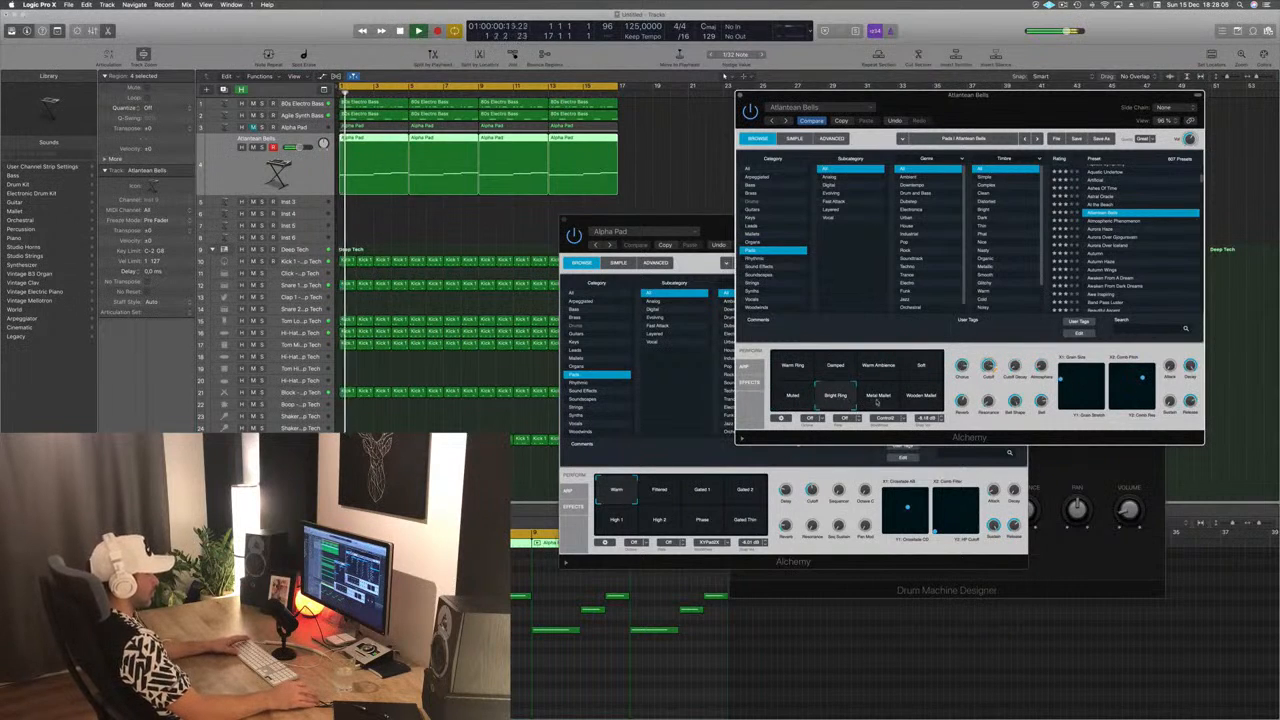
left_click(876, 398)
key("space")
left_click(922, 399)
key("space")
key("space")
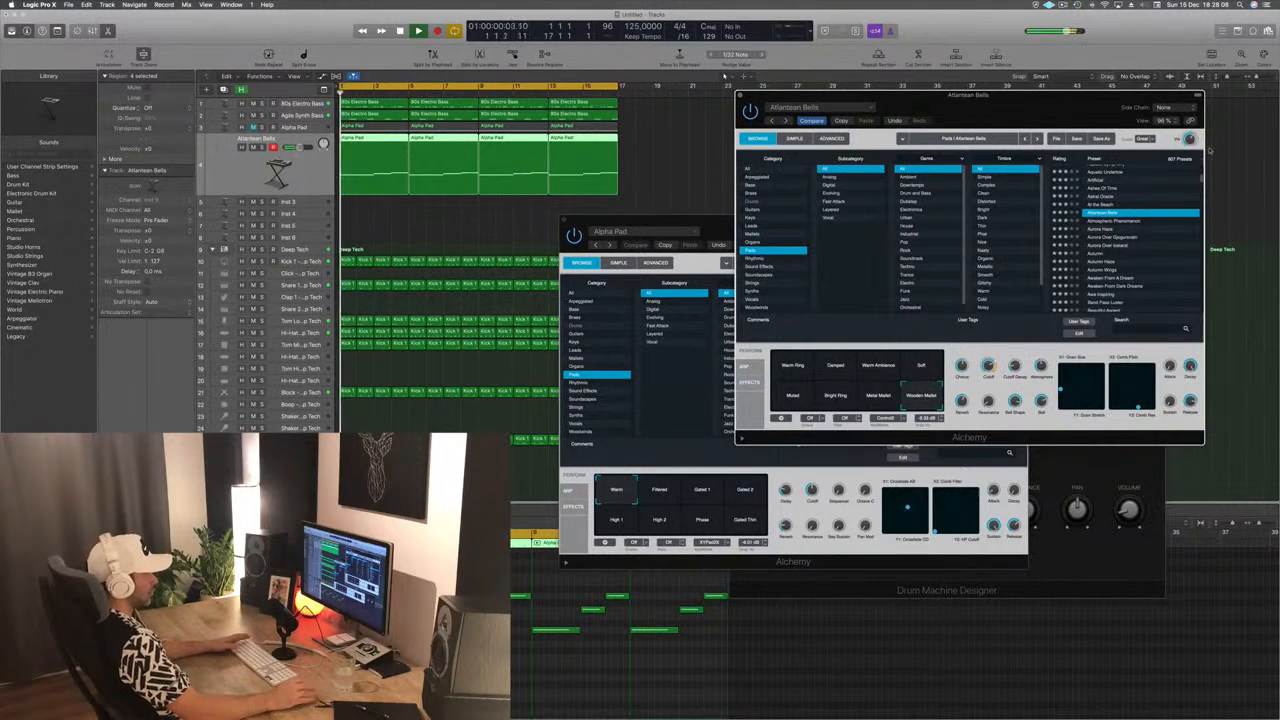
Load the Aurora Haze pad preset, reposition Alchemy and compare its Tinkly Phasing Sweep, Panner and Ghost Voices variations
left_click(1114, 230)
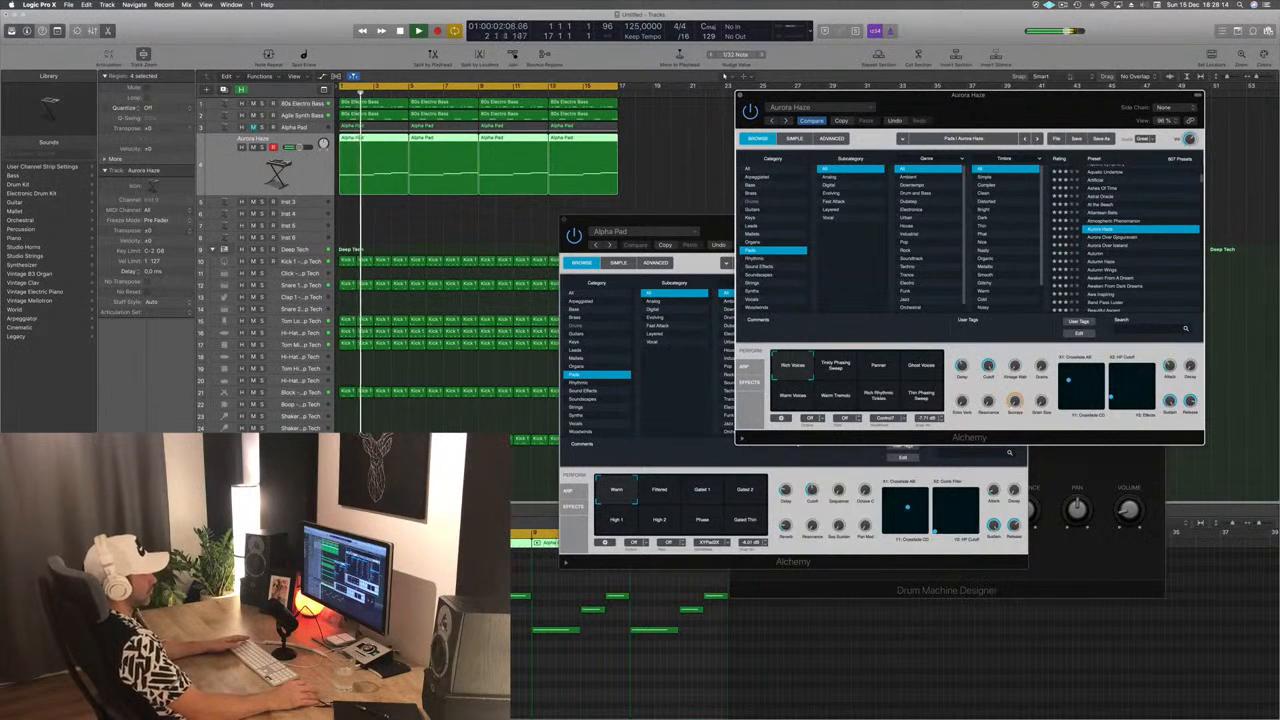
left_click_drag(1041, 119, 973, 135)
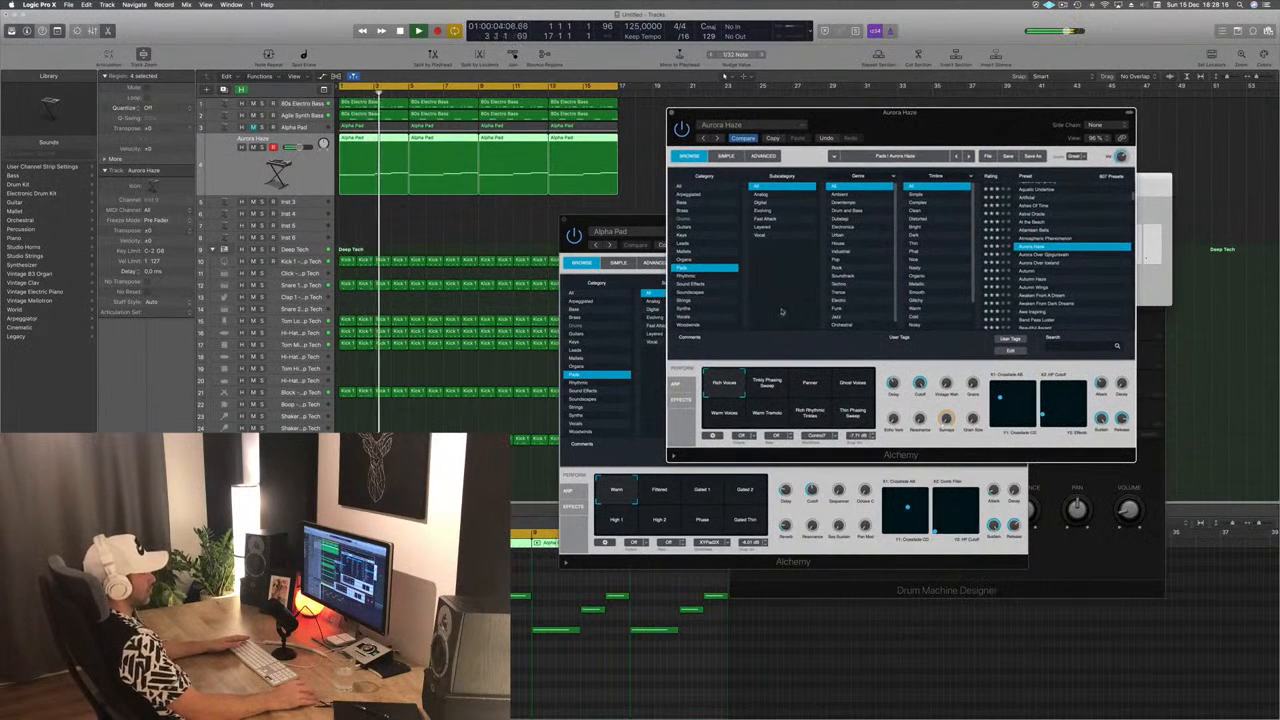
left_click(768, 388)
left_click(820, 389)
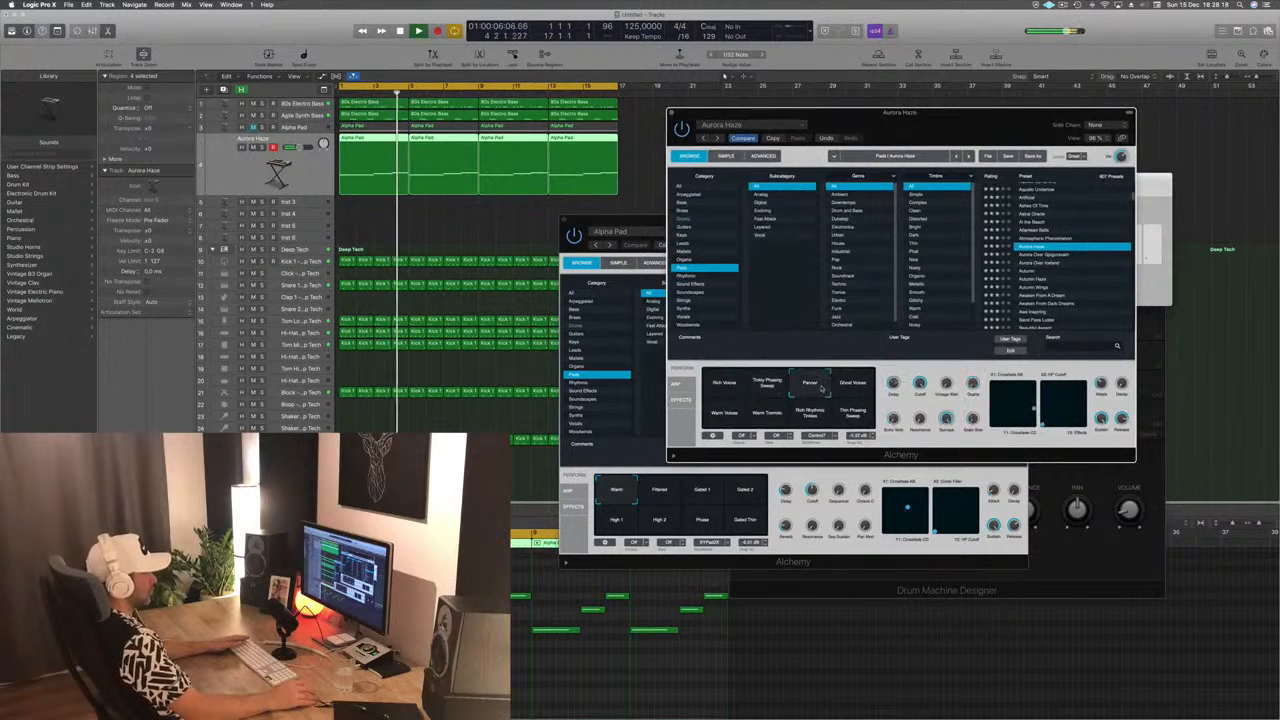
left_click(858, 387)
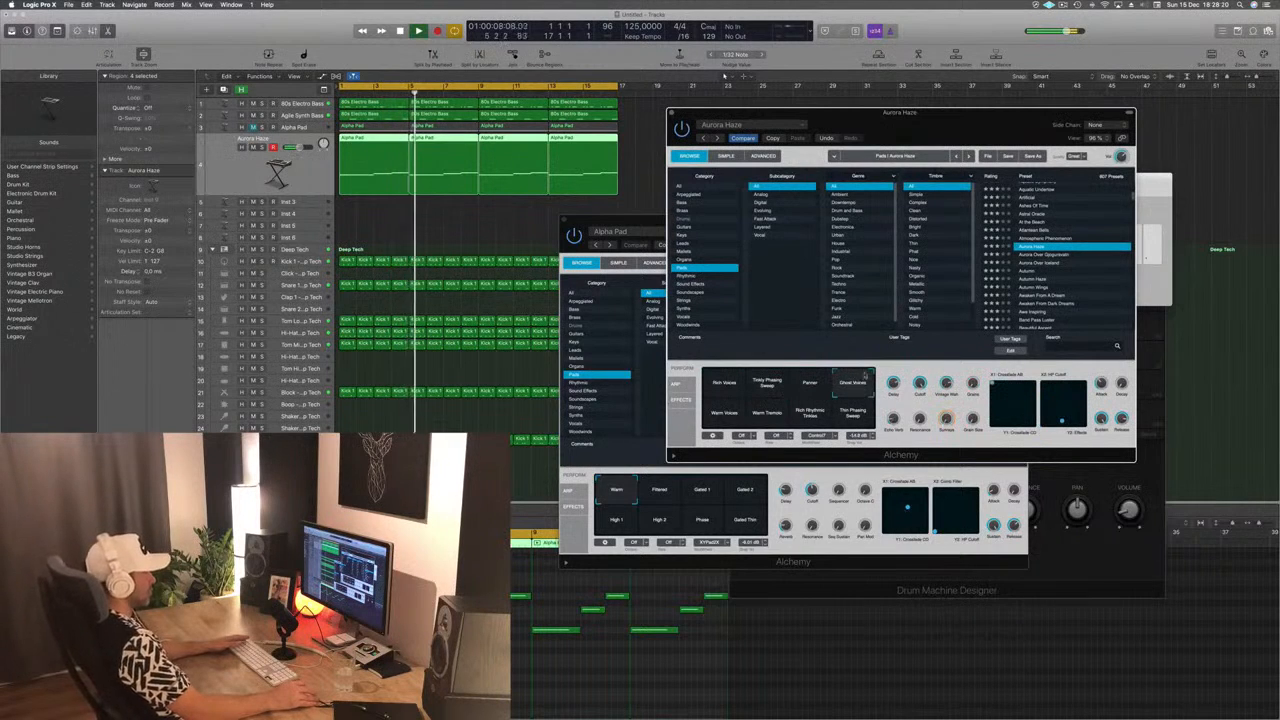
Compare Aurora Haze's Warm Voices, Warm Tremolo and Thin Phasing Sweep variations, and switch back to Rich Voices from the loop start
key("Return")
left_click(719, 421)
left_click(767, 418)
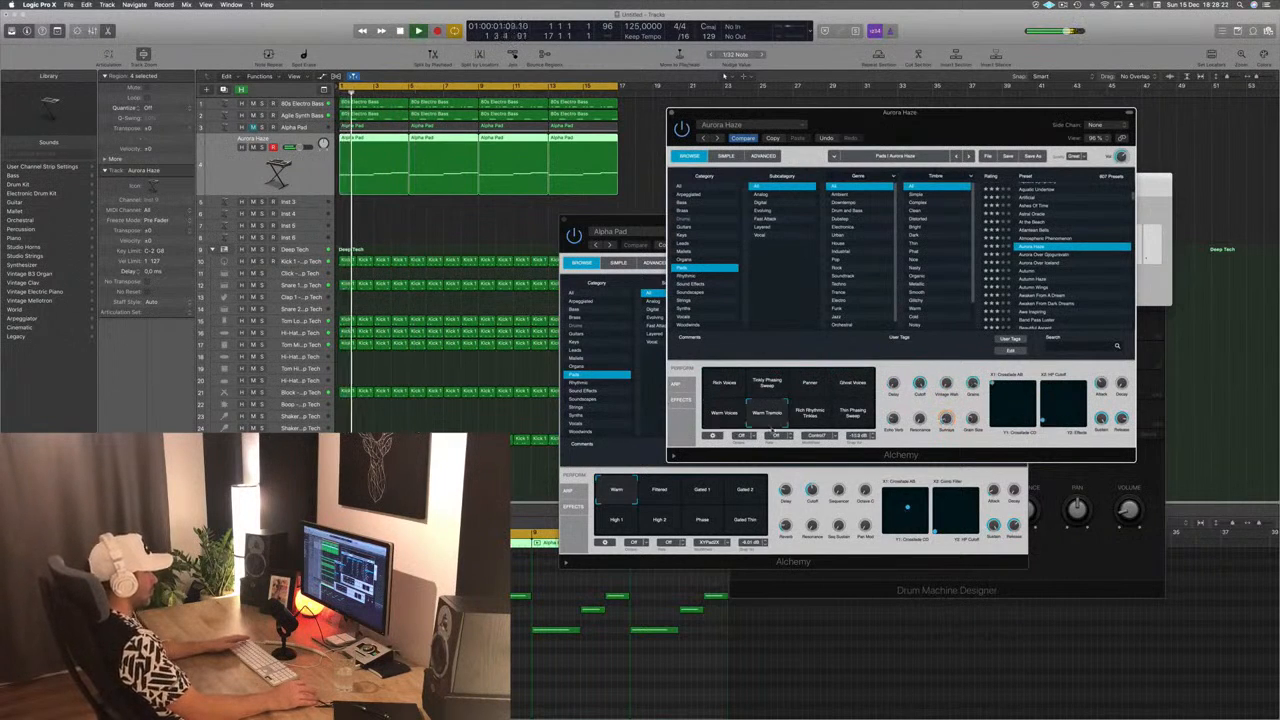
left_click(853, 415)
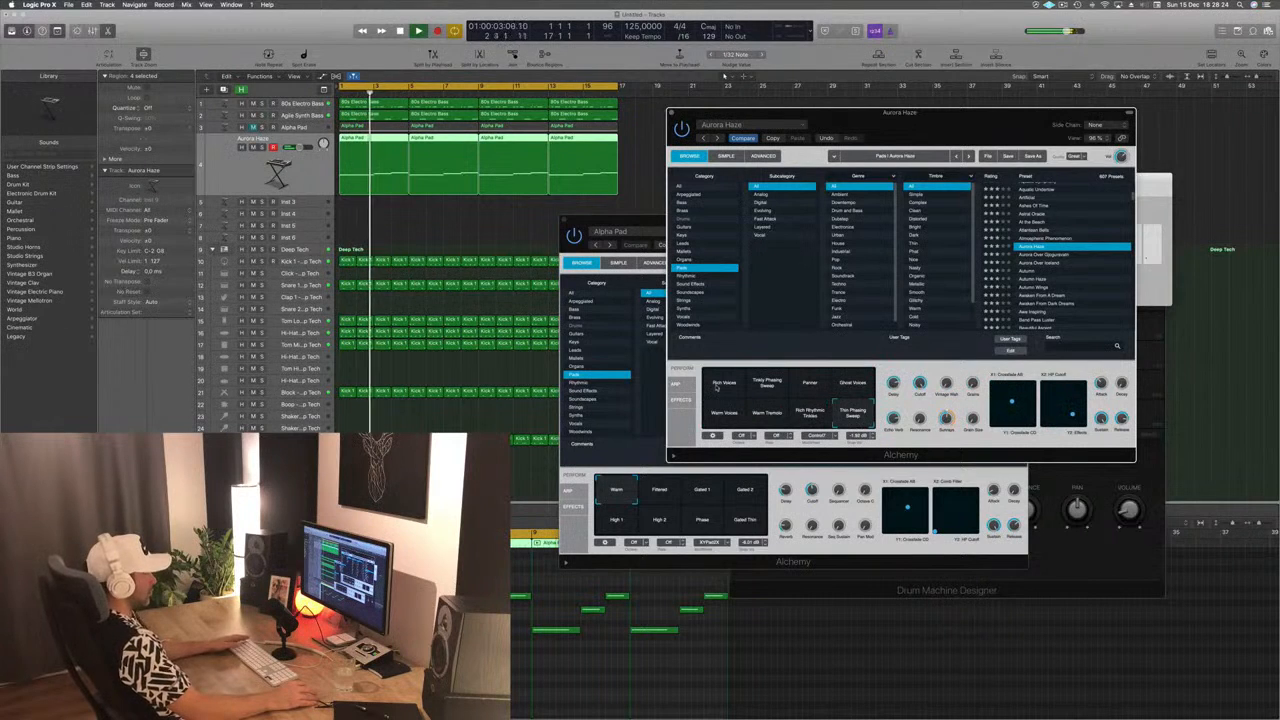
left_click(718, 385)
key("Return")
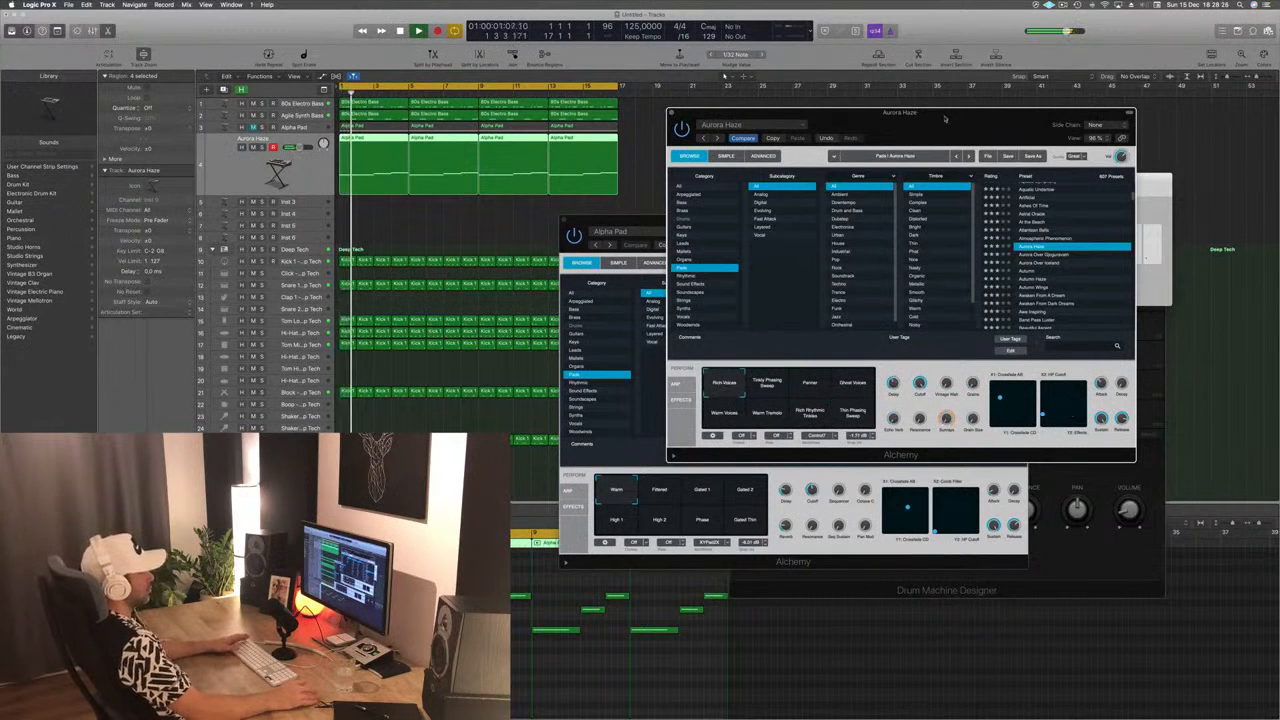
Move the Aurora Haze window aside and close both the Aurora Haze and Alpha Pad Alchemy windows
left_click_drag(945, 119, 1039, 147)
left_click(767, 141)
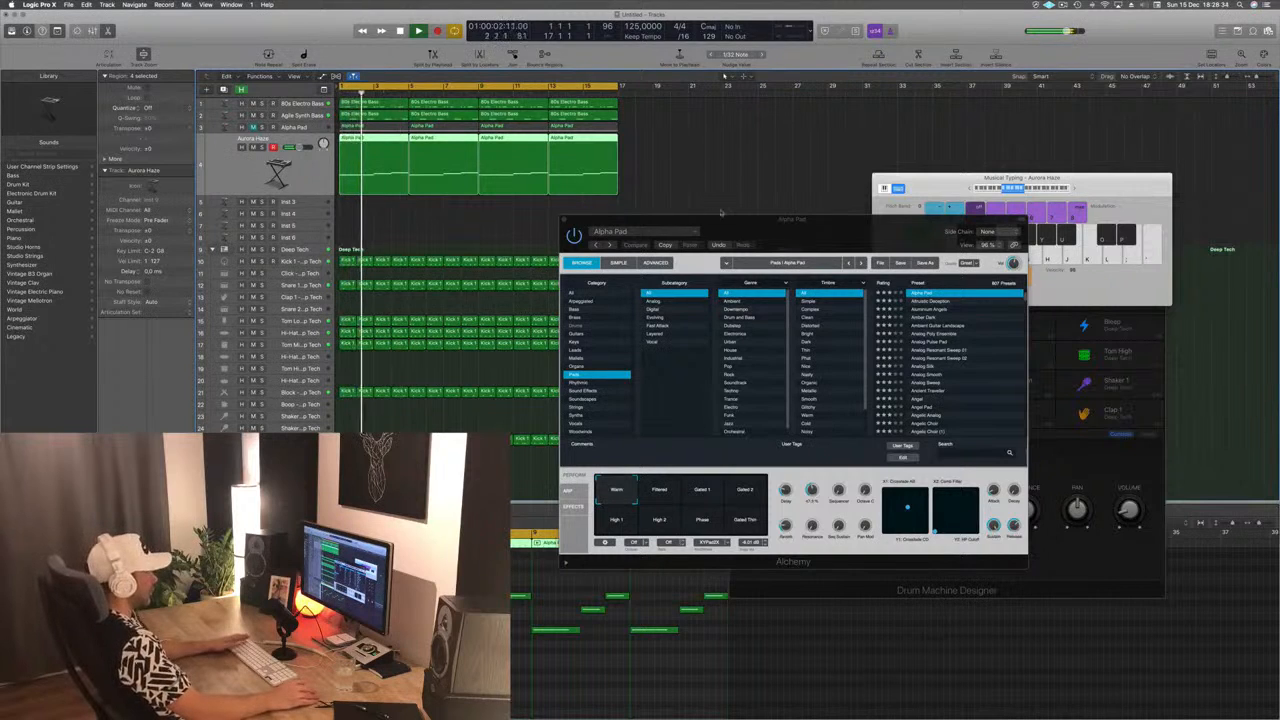
left_click(566, 222)
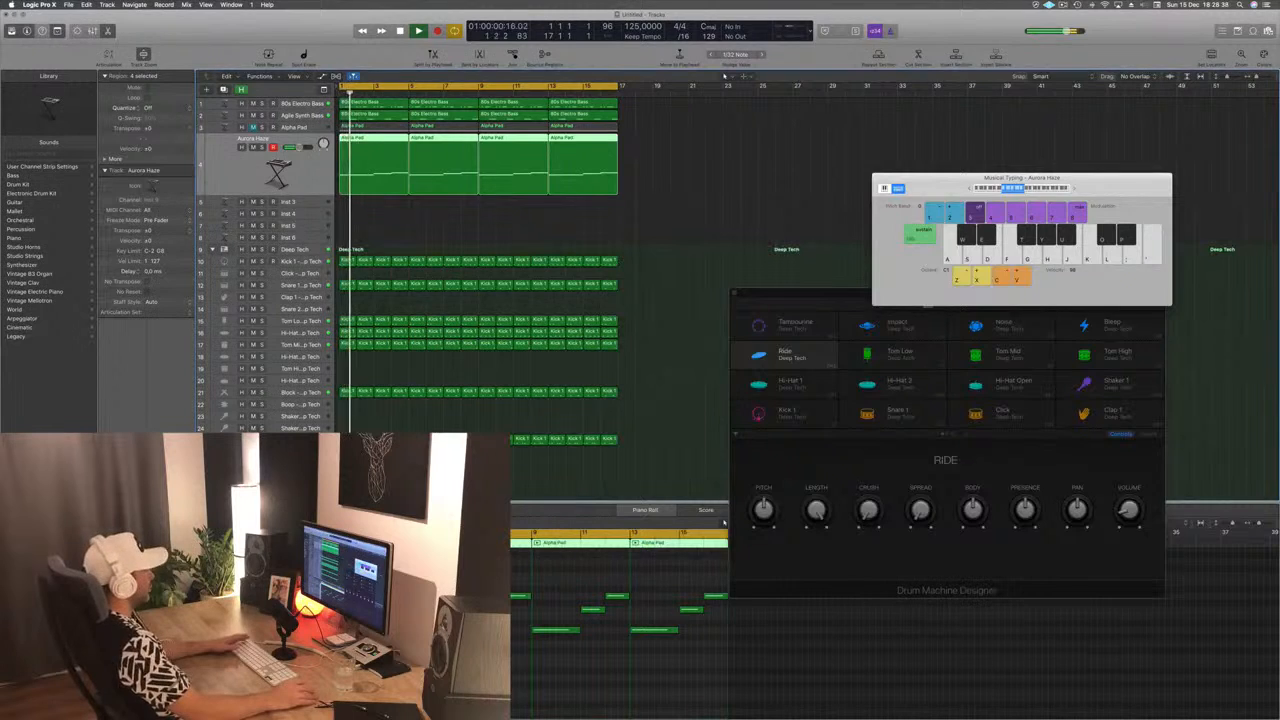
Reopen Aurora Haze's Alchemy window and replay the loop, close the window, and move the Musical Typing keyboard clear of Drum Machine Designer
left_click(122, 470)
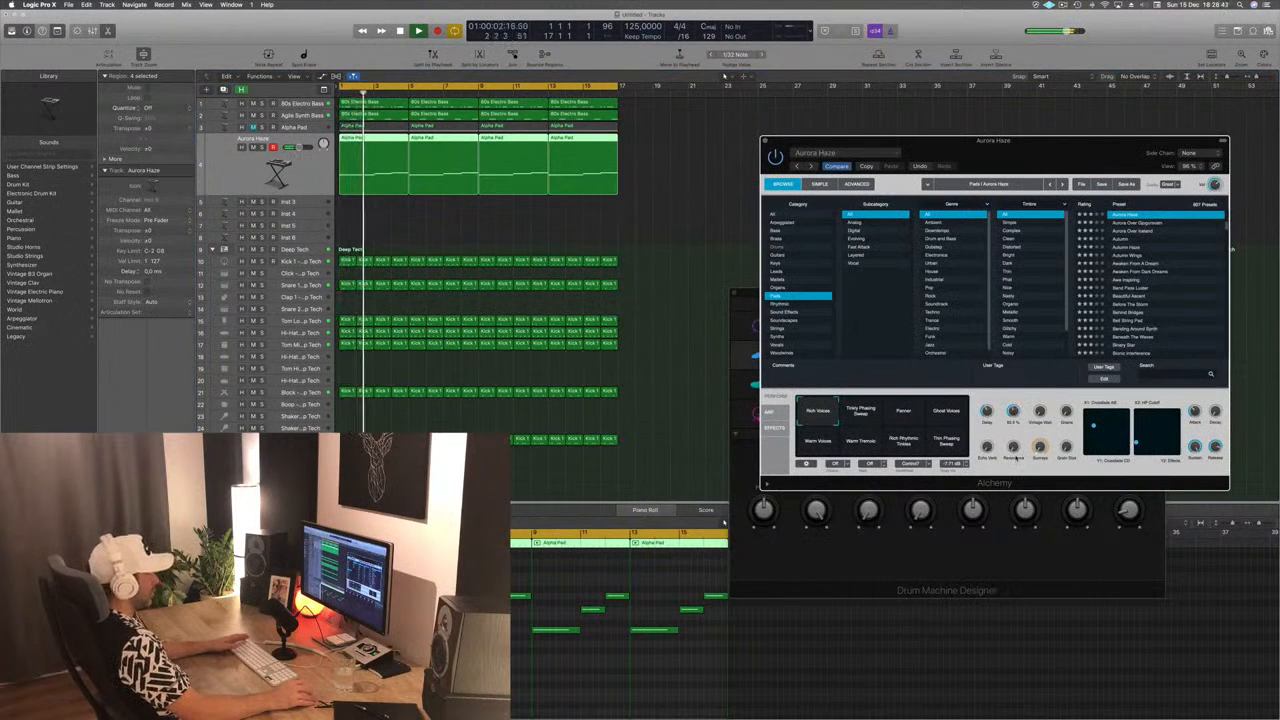
key("Return")
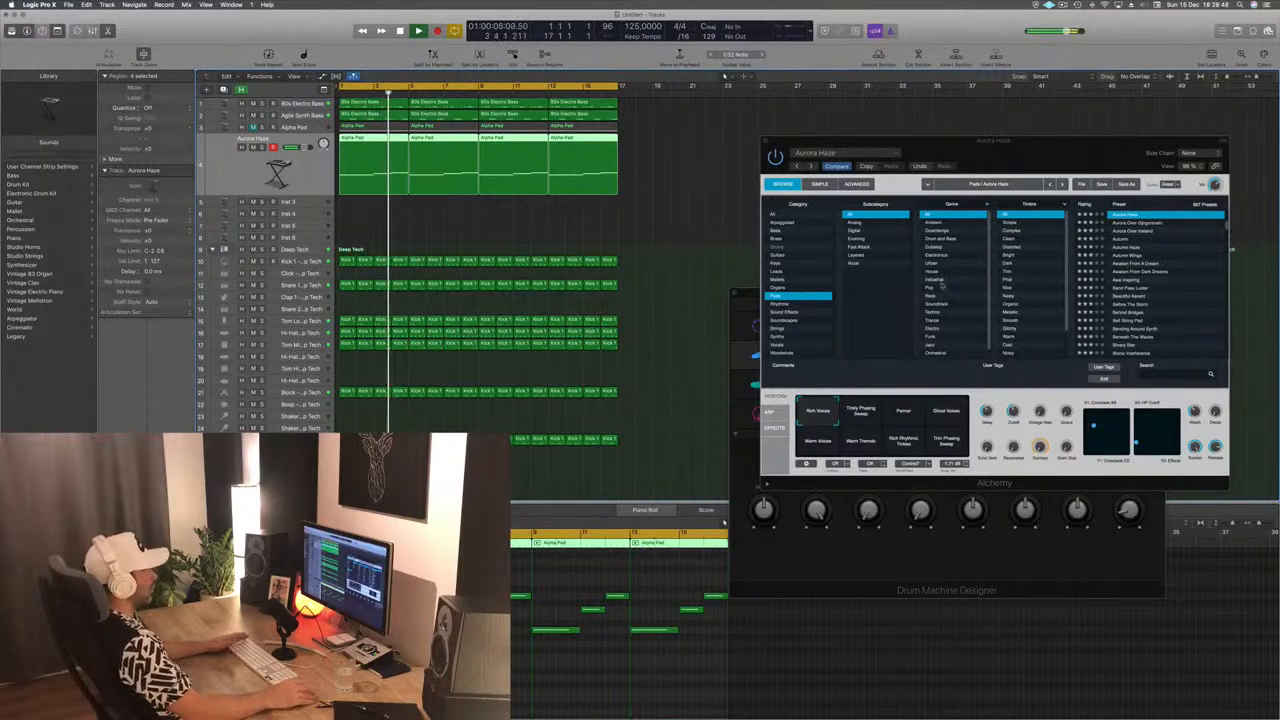
left_click_drag(1088, 152, 910, 166)
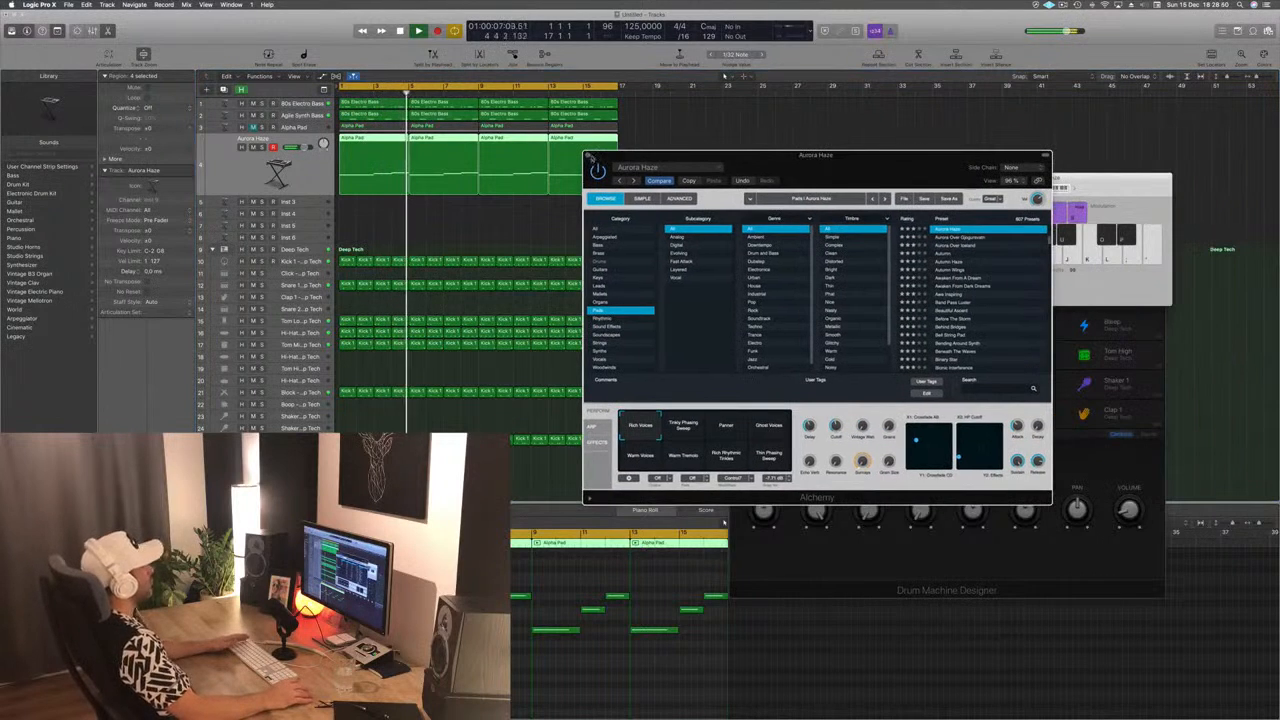
key("super+w")
left_click_drag(955, 183, 976, 115)
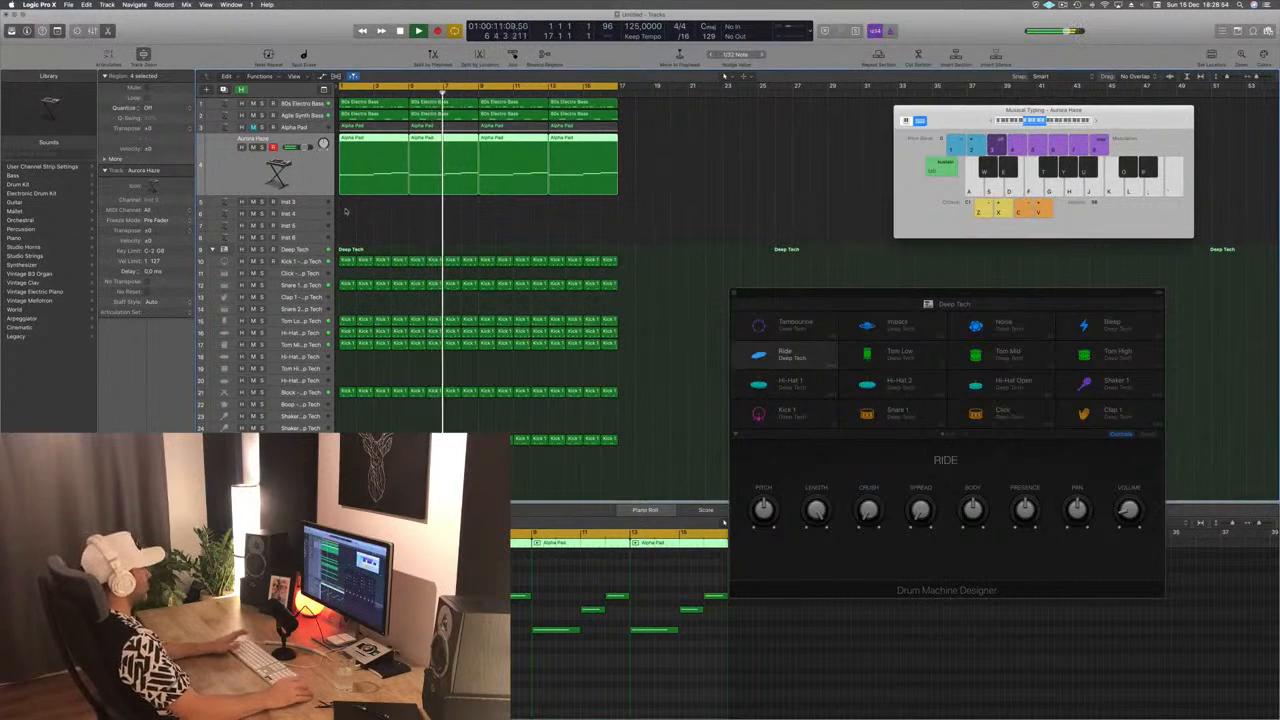
Open Alchemy on the 80s Electro Bass track in Browse view, raise the LP Cutoff slightly during playback, and close the window
left_click(303, 102)
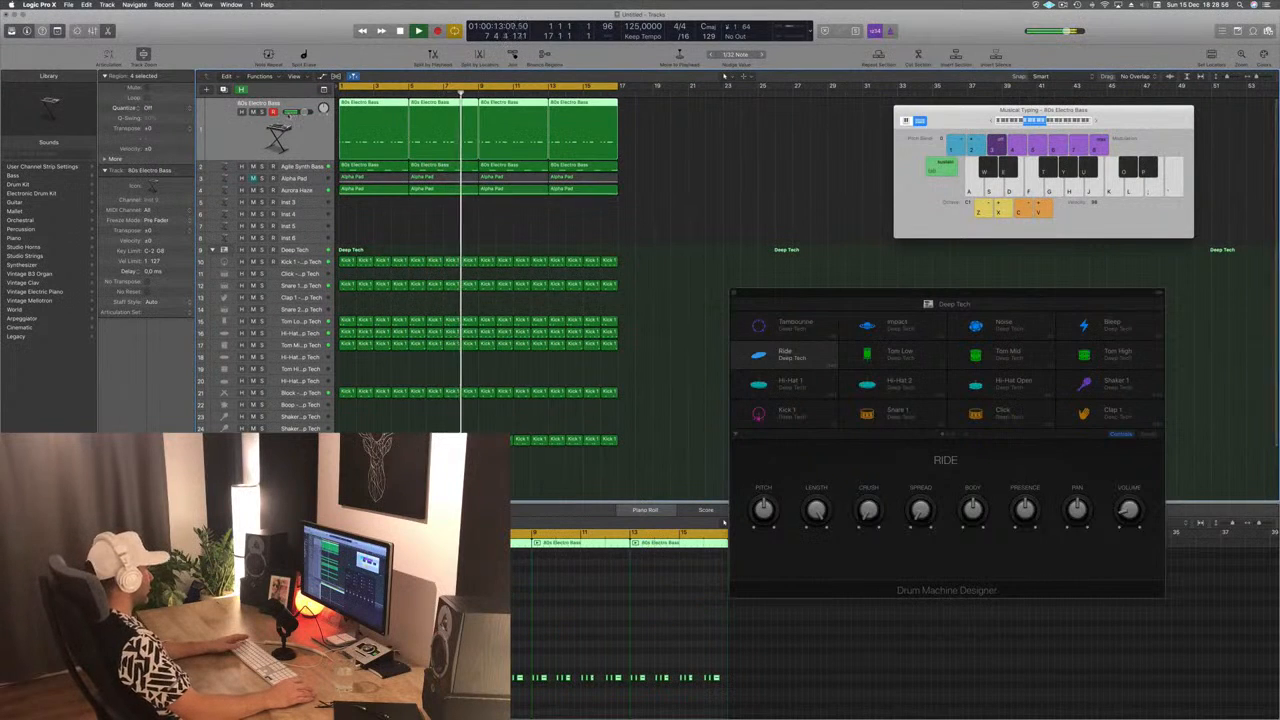
key("Return")
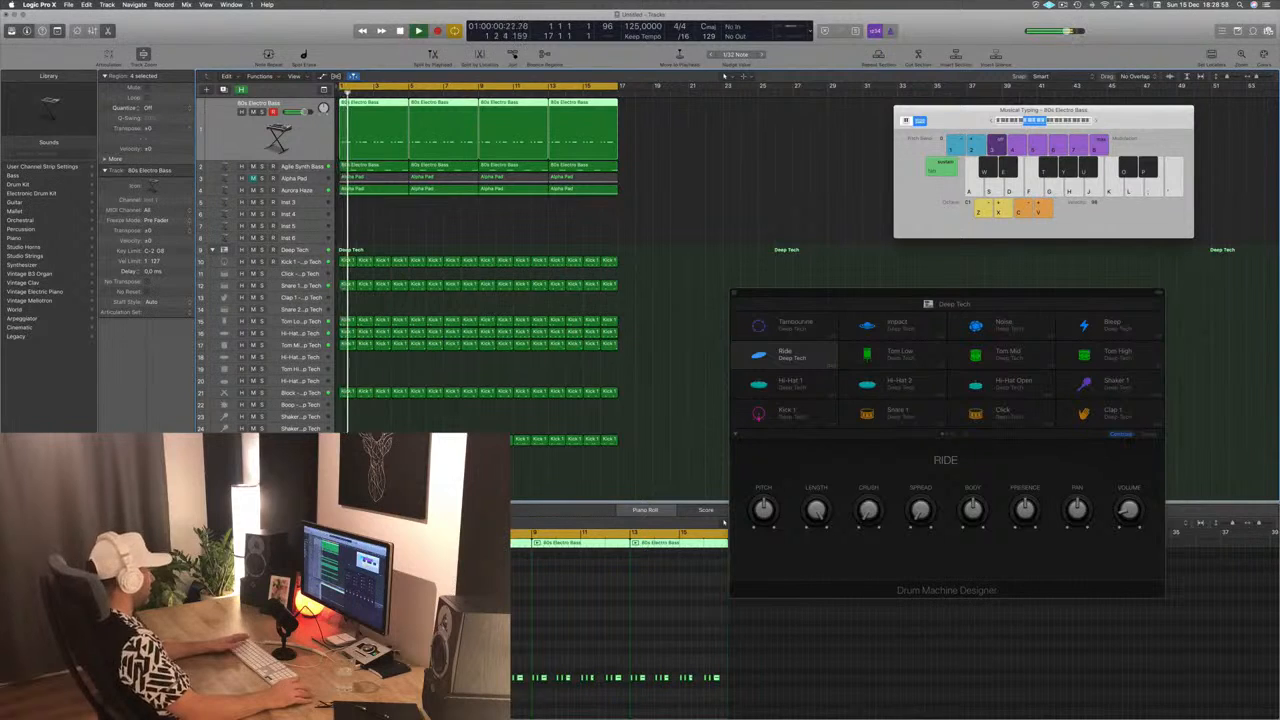
double_click(279, 137)
key("Return")
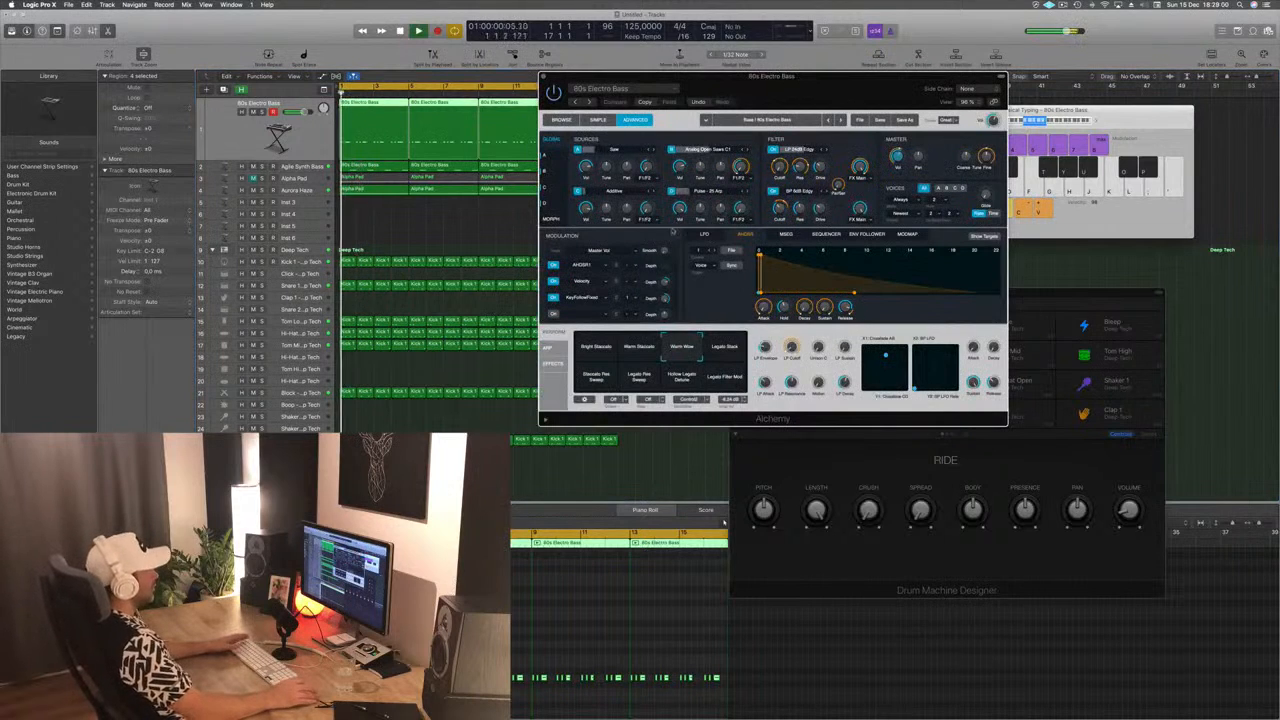
left_click(561, 119)
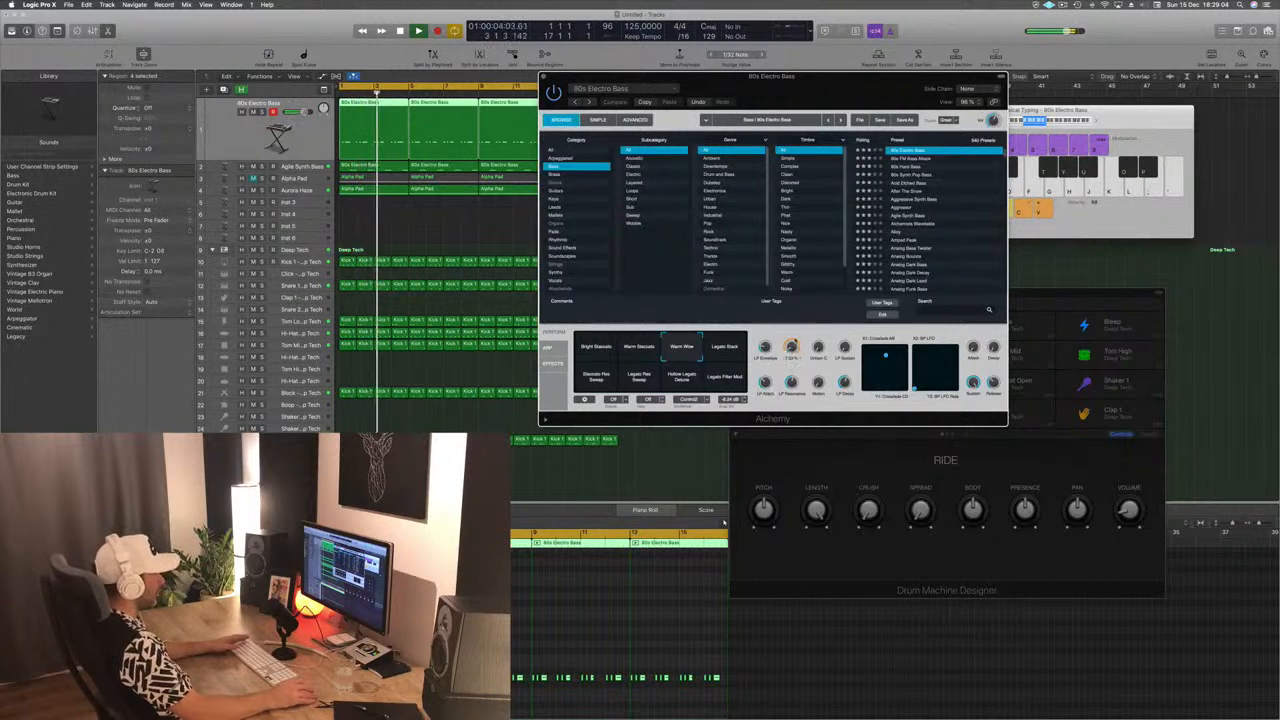
left_click_drag(795, 342, 795, 337)
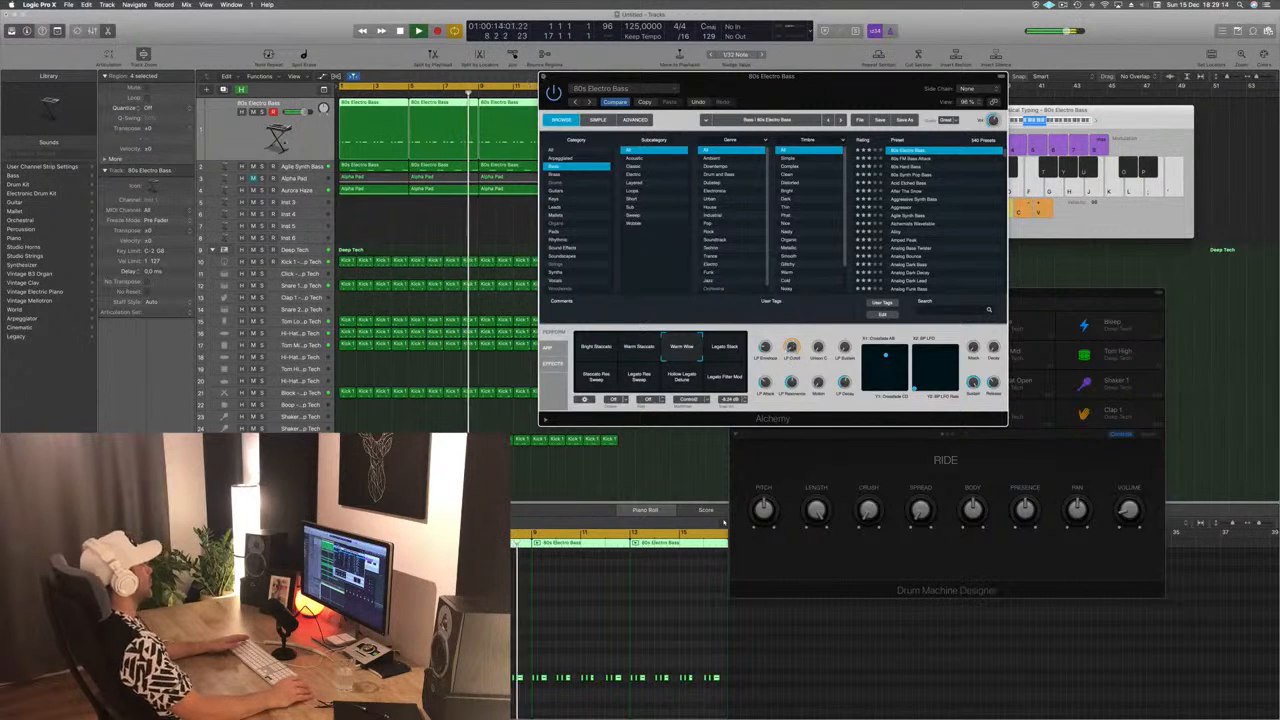
left_click(544, 76)
Close the Drum Machine Designer window and copy the bar 1 hi-hat region onto the empty Hi-Hat 2 track
left_click(305, 166)
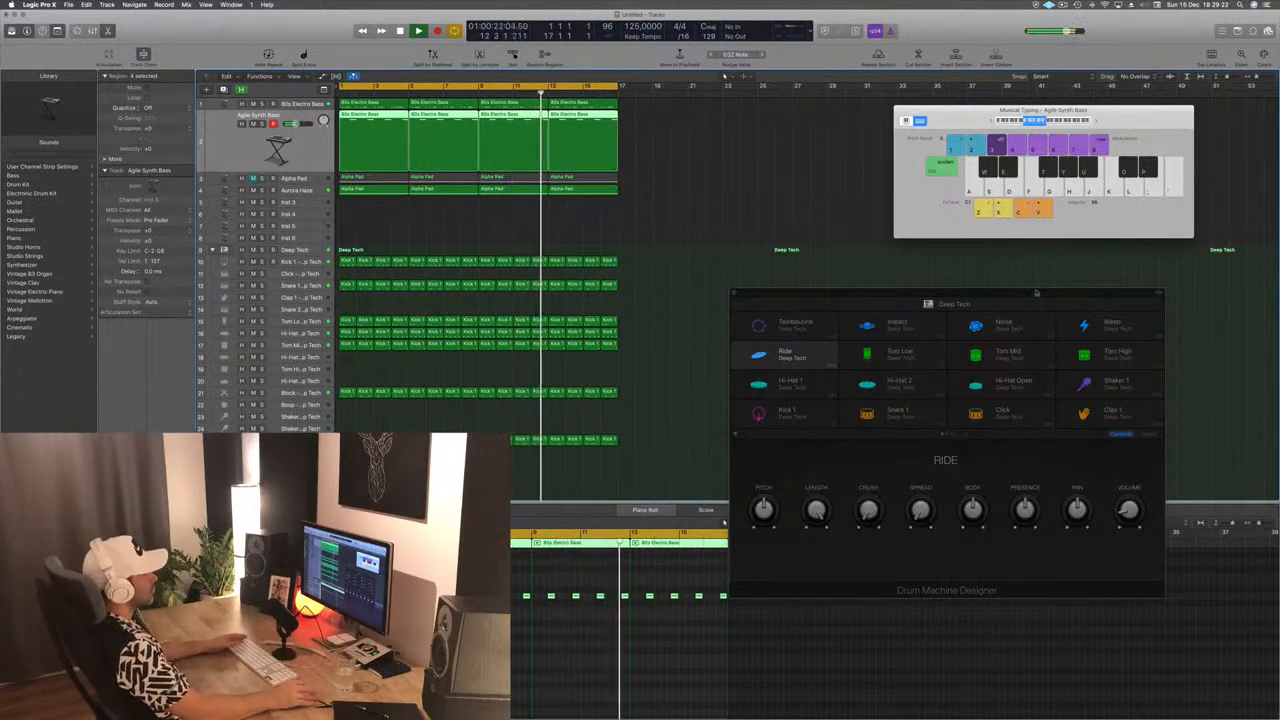
left_click_drag(743, 301, 681, 85)
left_click(681, 85)
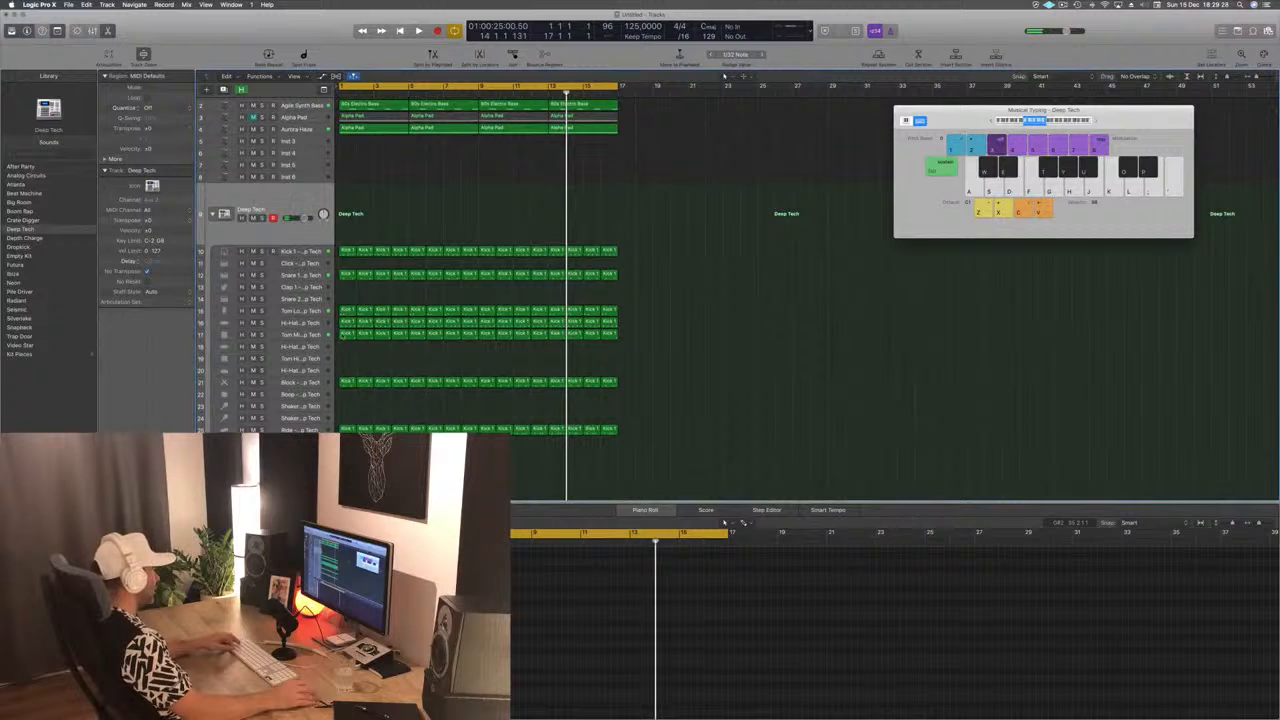
left_click_drag(345, 326, 346, 350)
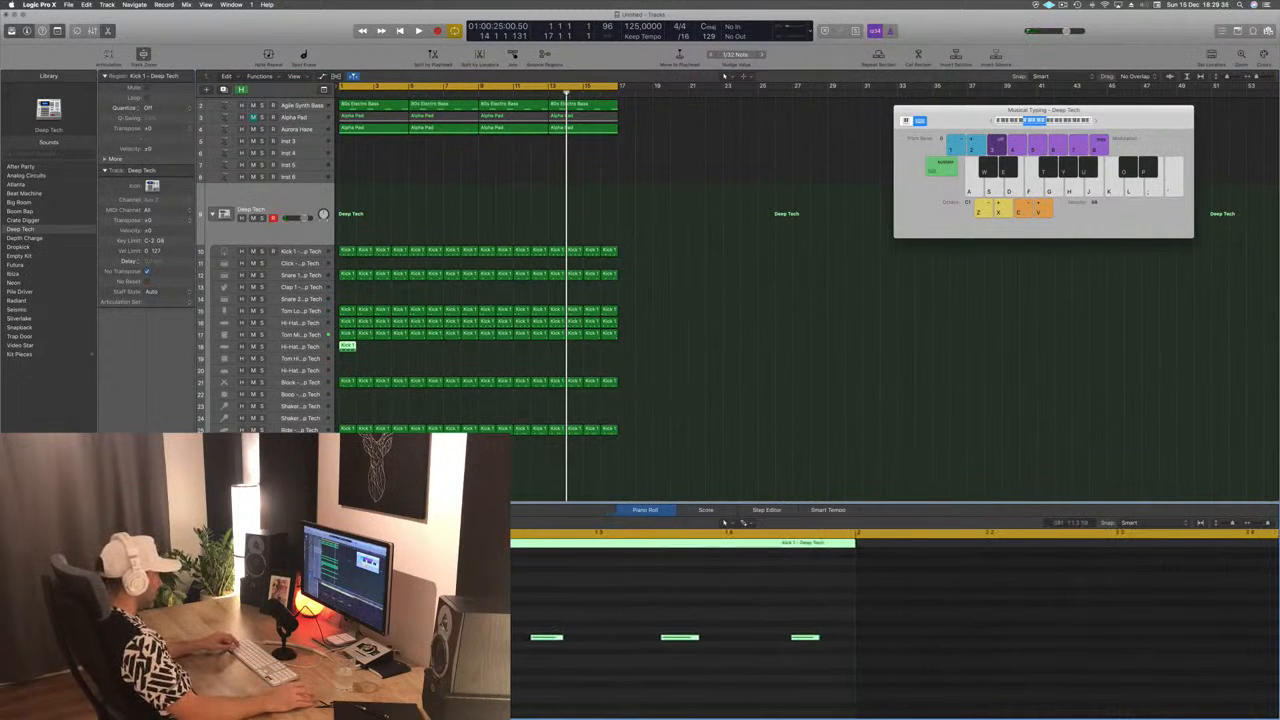
Duplicate the notes in the Hi-Hat 2 region to fill the gaps between hits, and play the loop from the start
left_click_drag(409, 637, 854, 704)
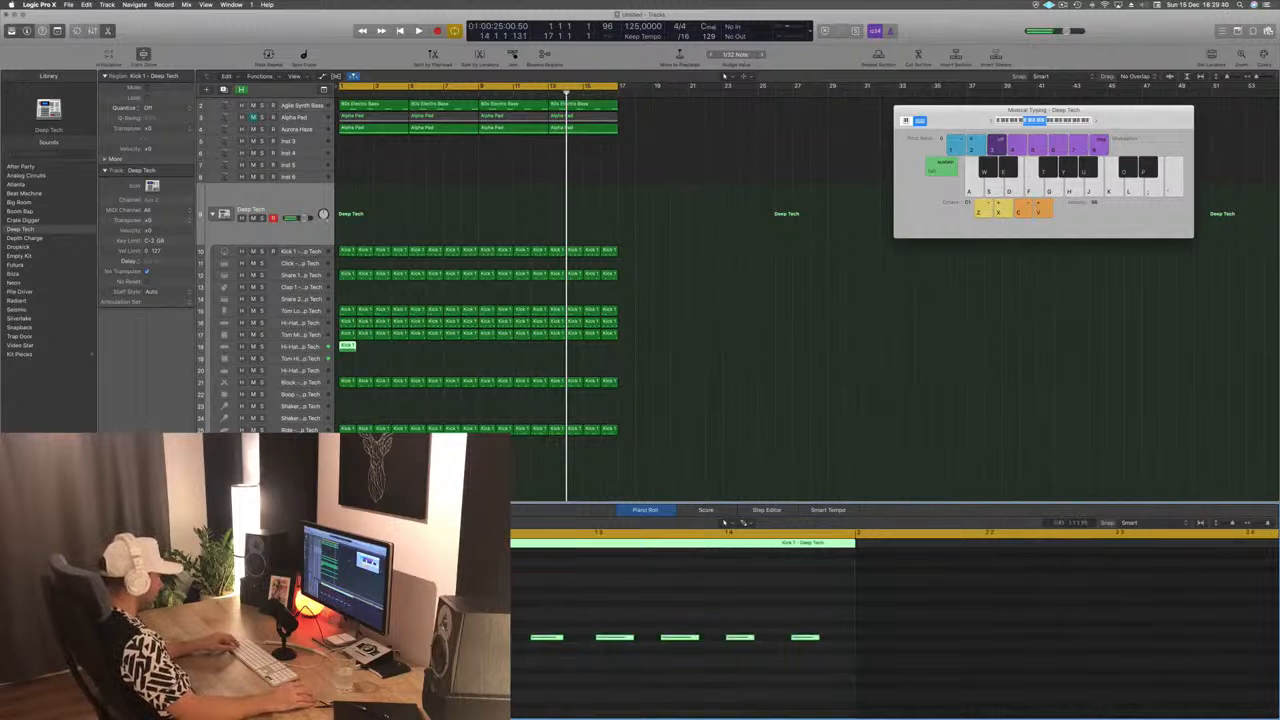
left_click_drag(344, 637, 376, 637)
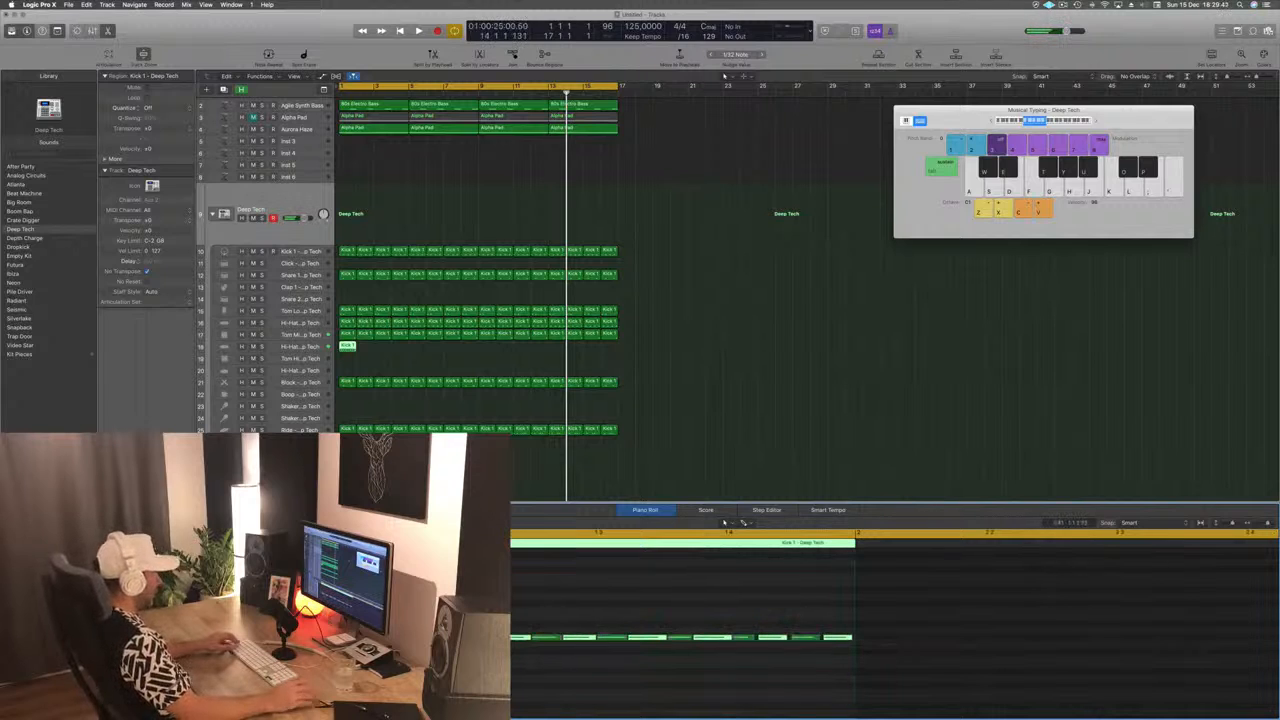
key("Return")
key("space")
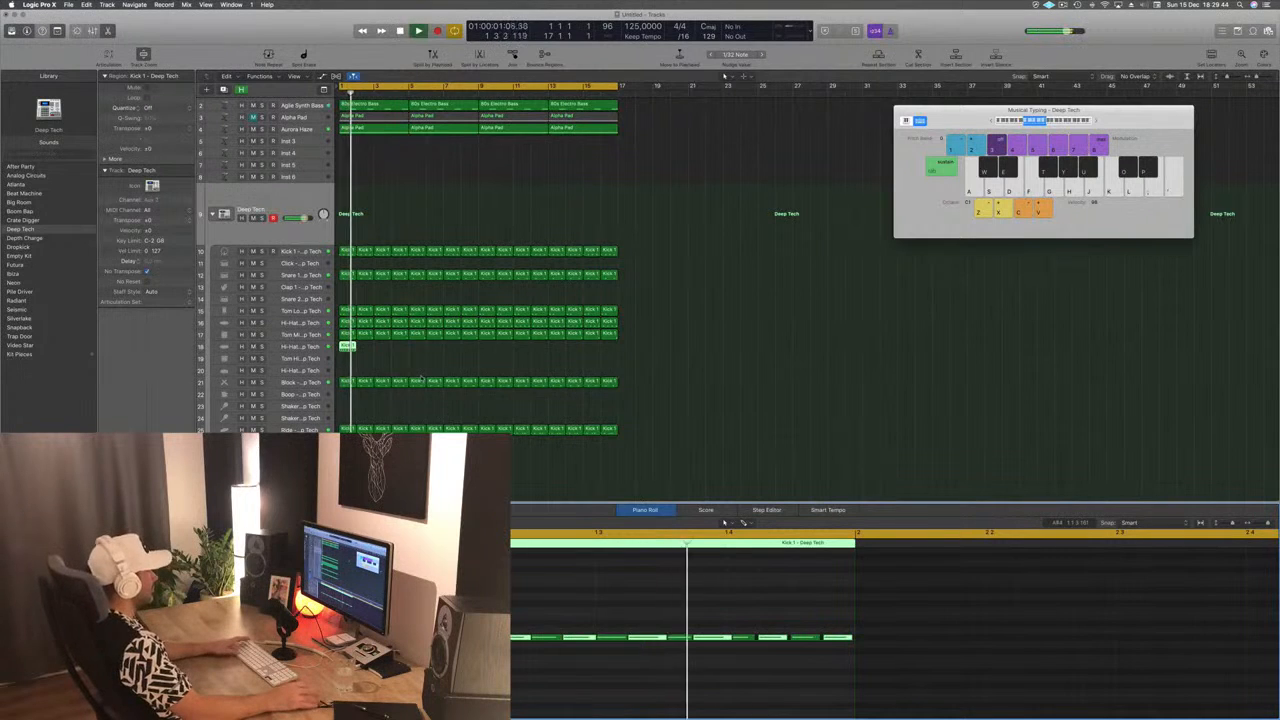
Select the Hi-Hat 2 track and repeat its one-bar region across all 16 bars of the loop
left_click(307, 352)
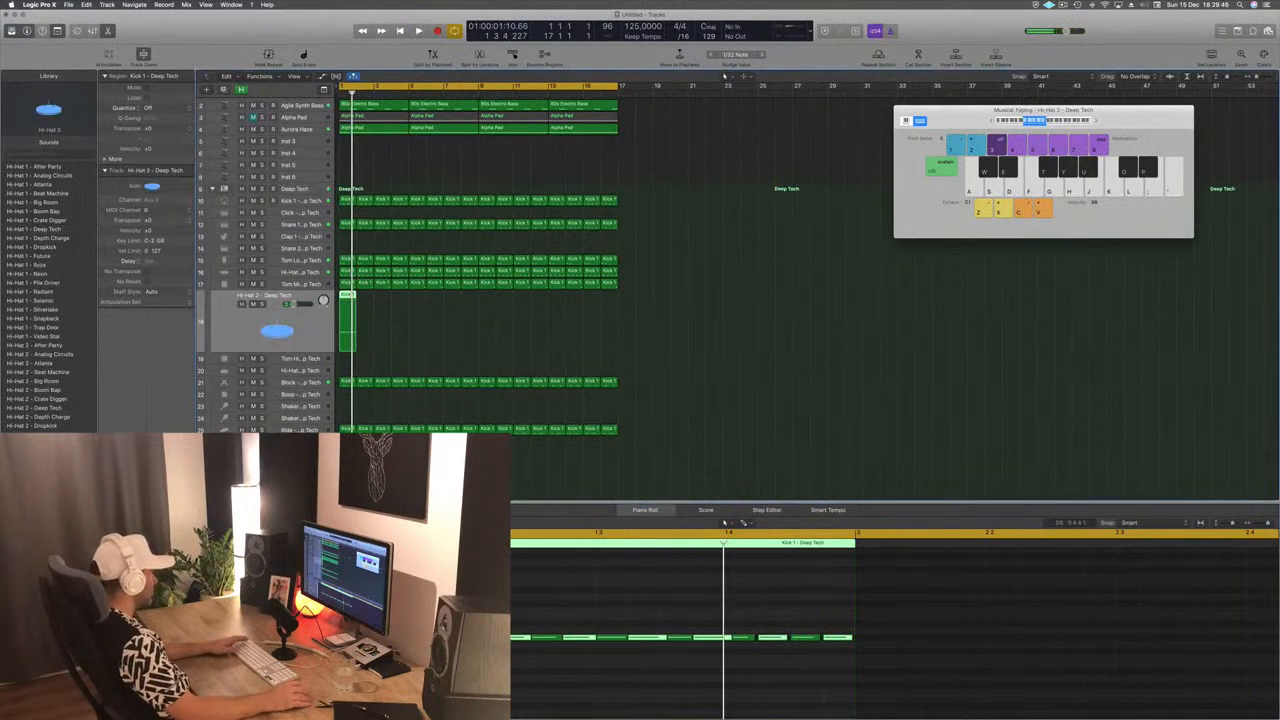
key("space")
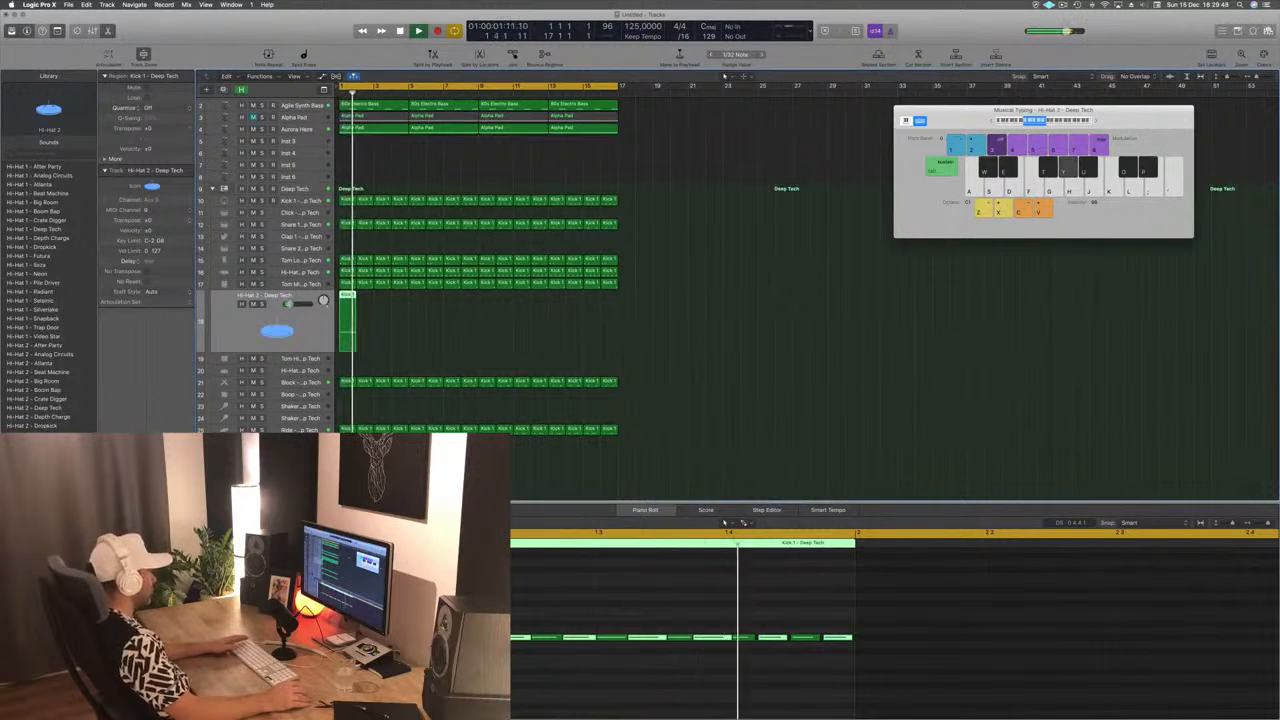
key("space")
key("space")
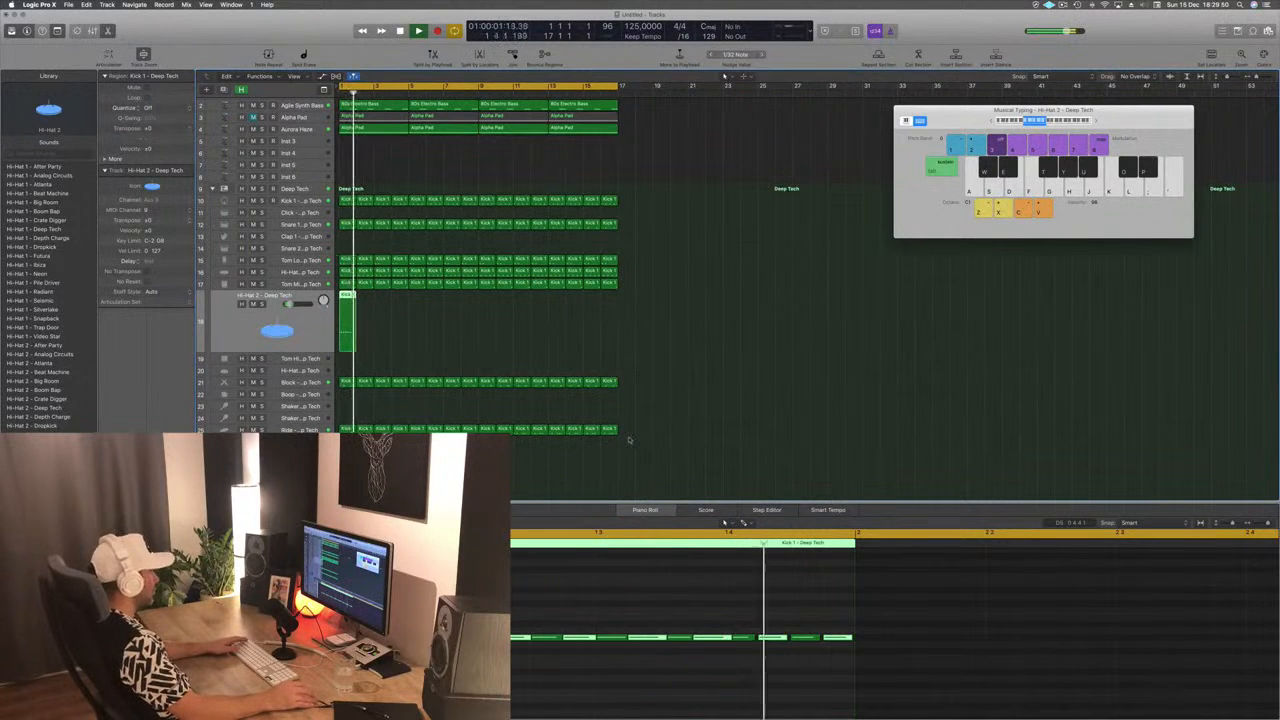
left_click_drag(350, 303, 487, 300)
Open the Channel EQ on the Hi-Hat 2 track during playback
left_click(280, 320)
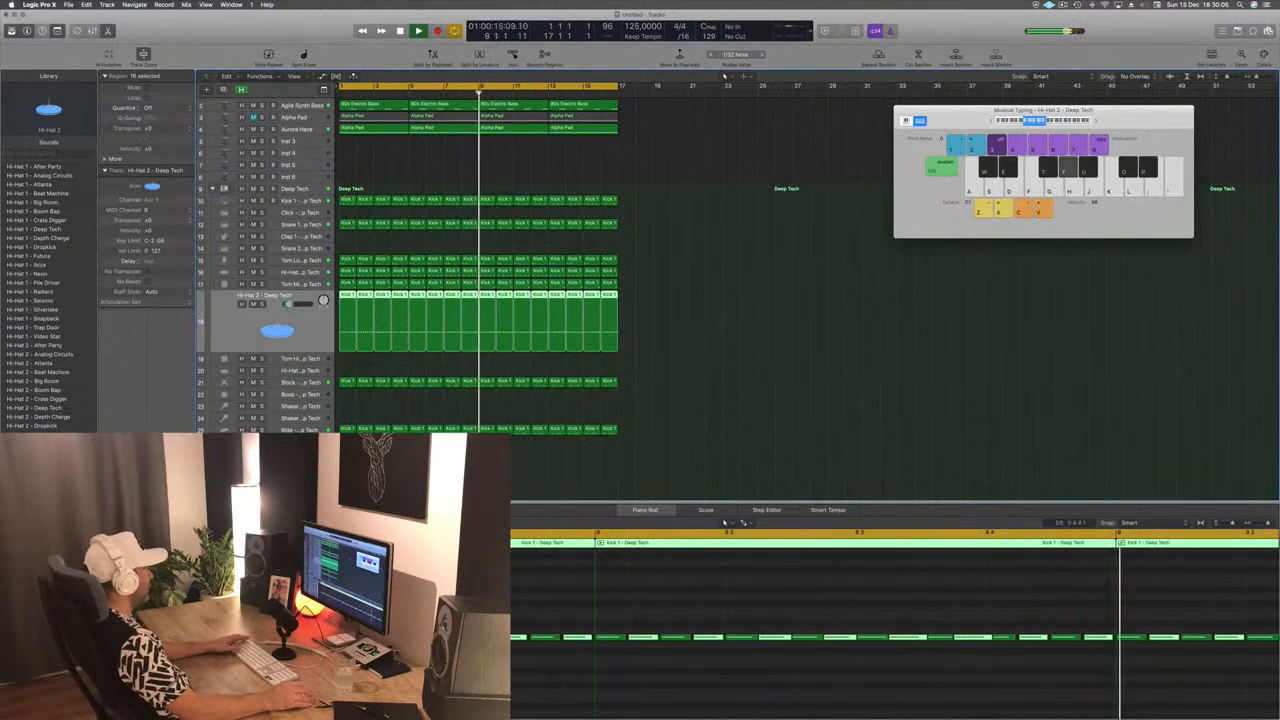
left_click(122, 458)
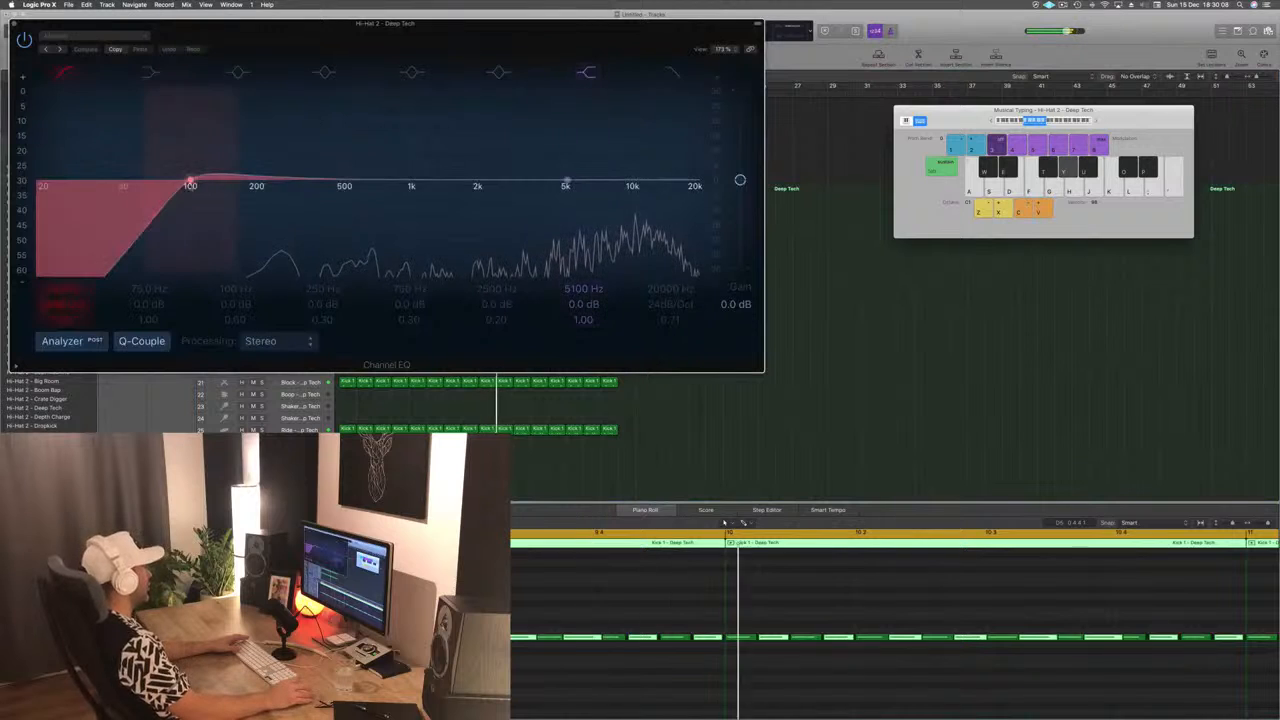
Raise the low-cut frequency of the Channel EQ on the Hi-Hat 2 track, then close the EQ
left_click_drag(191, 182, 326, 240)
key("super+w")
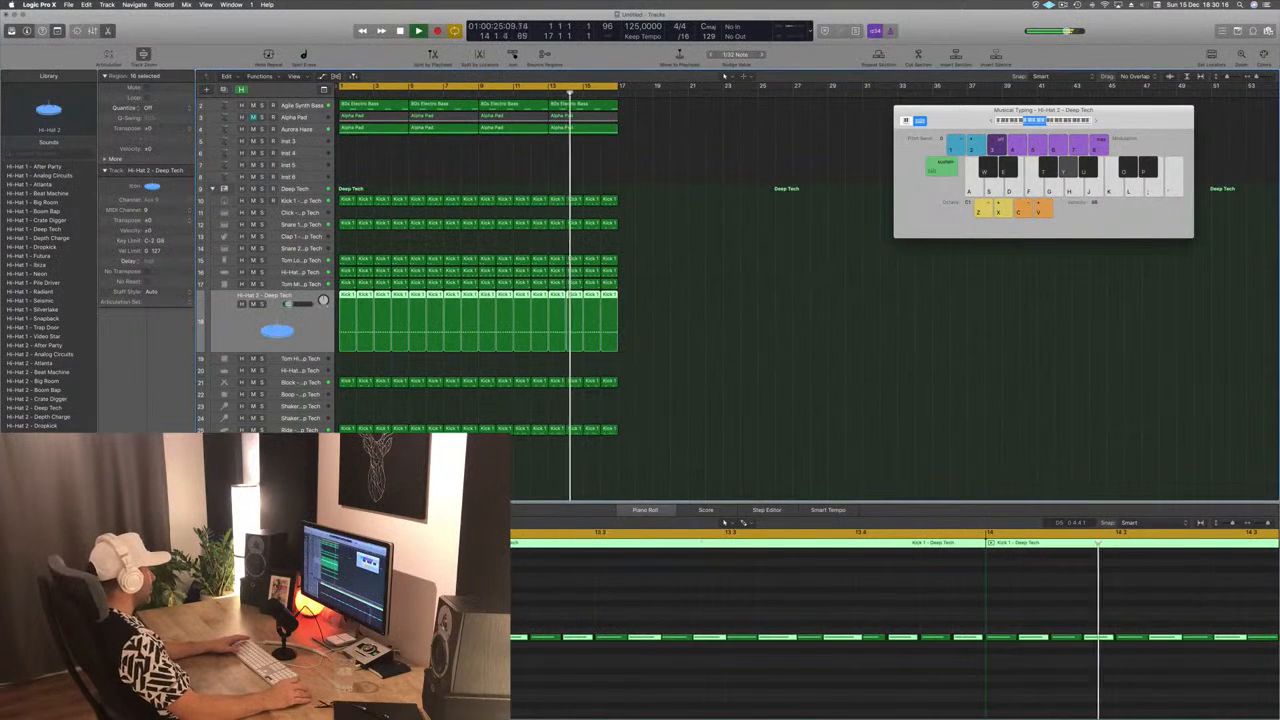
Select the empty Inst 3 track, restart playback and open its Alchemy synth clear of the track list
left_click(300, 430)
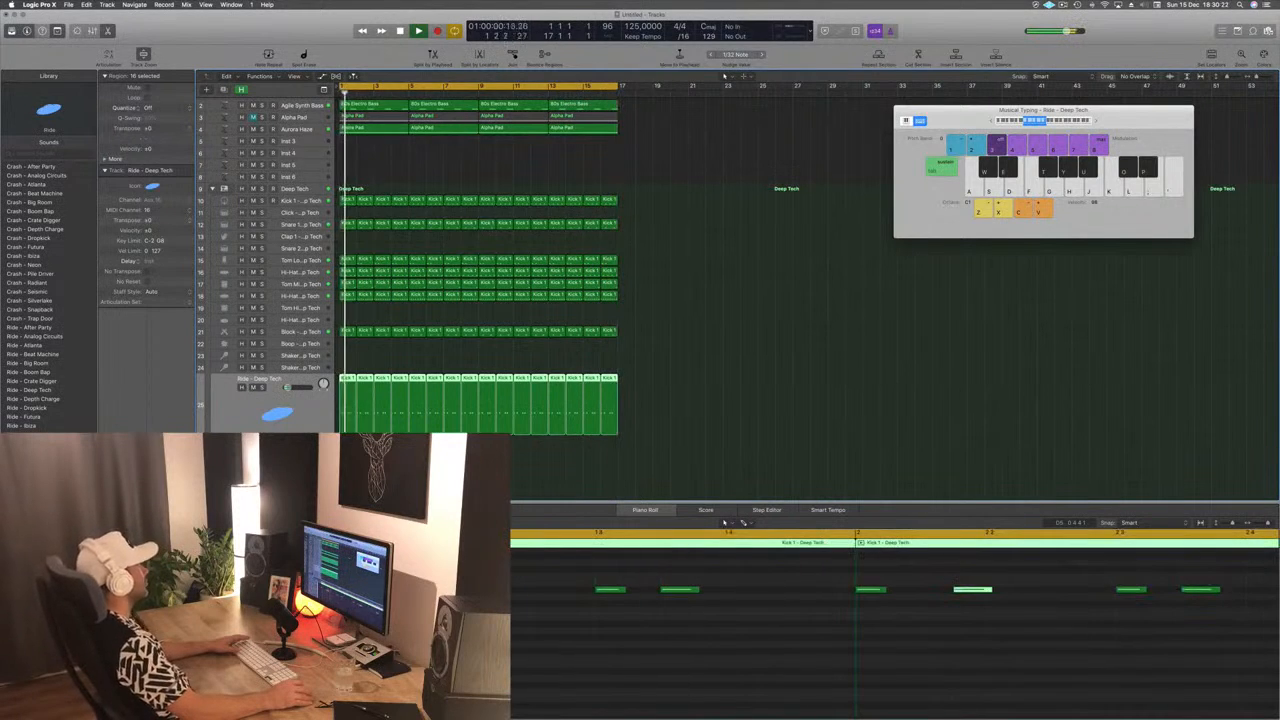
scroll(660, 260, "up", 2)
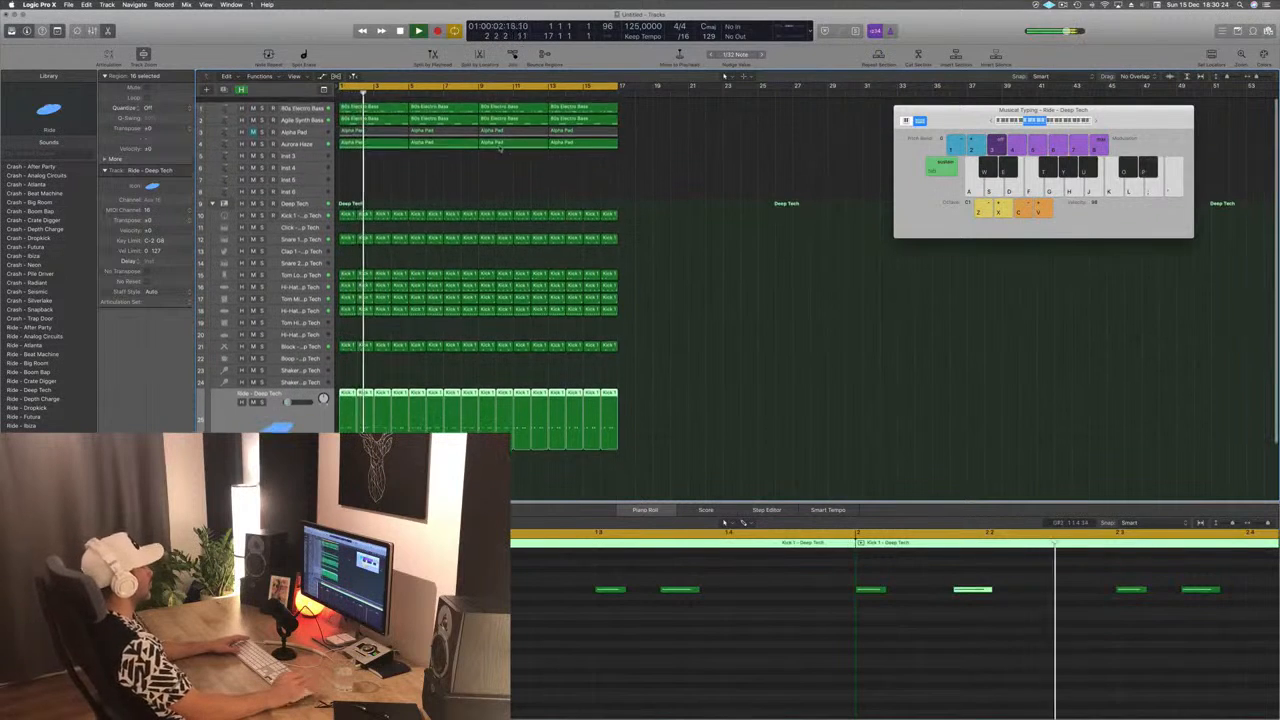
left_click(300, 139)
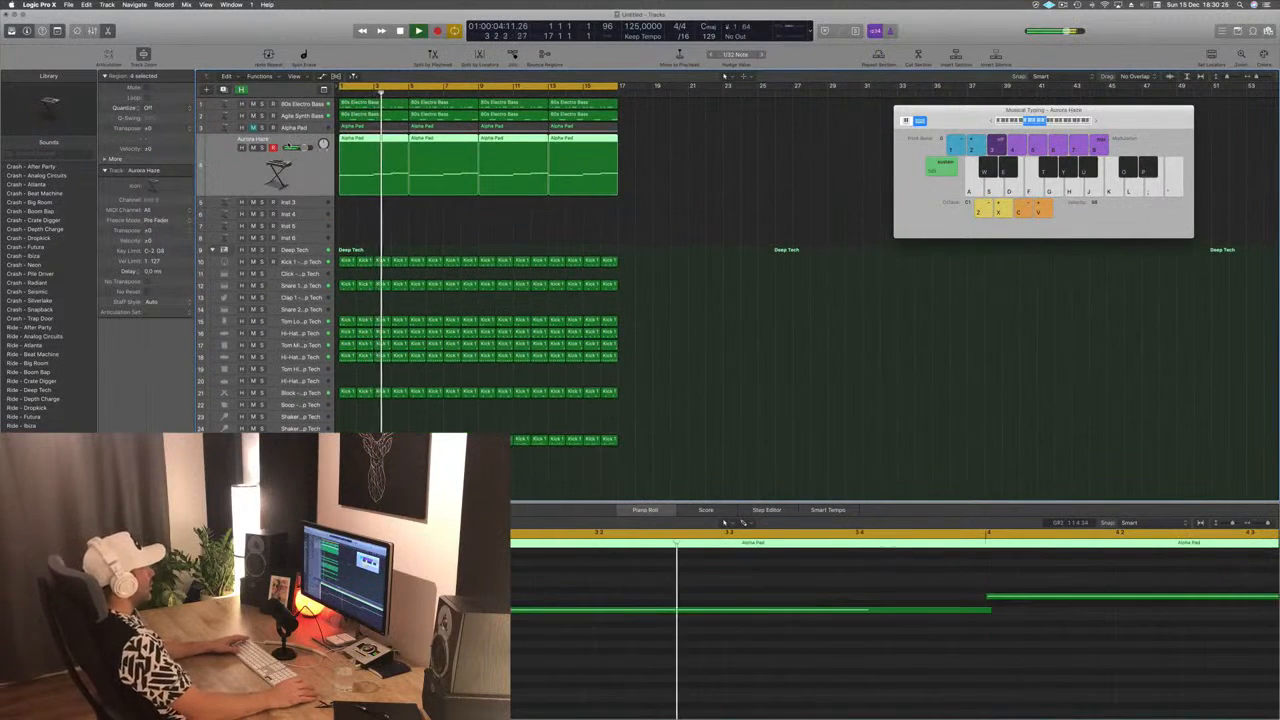
left_click(310, 204)
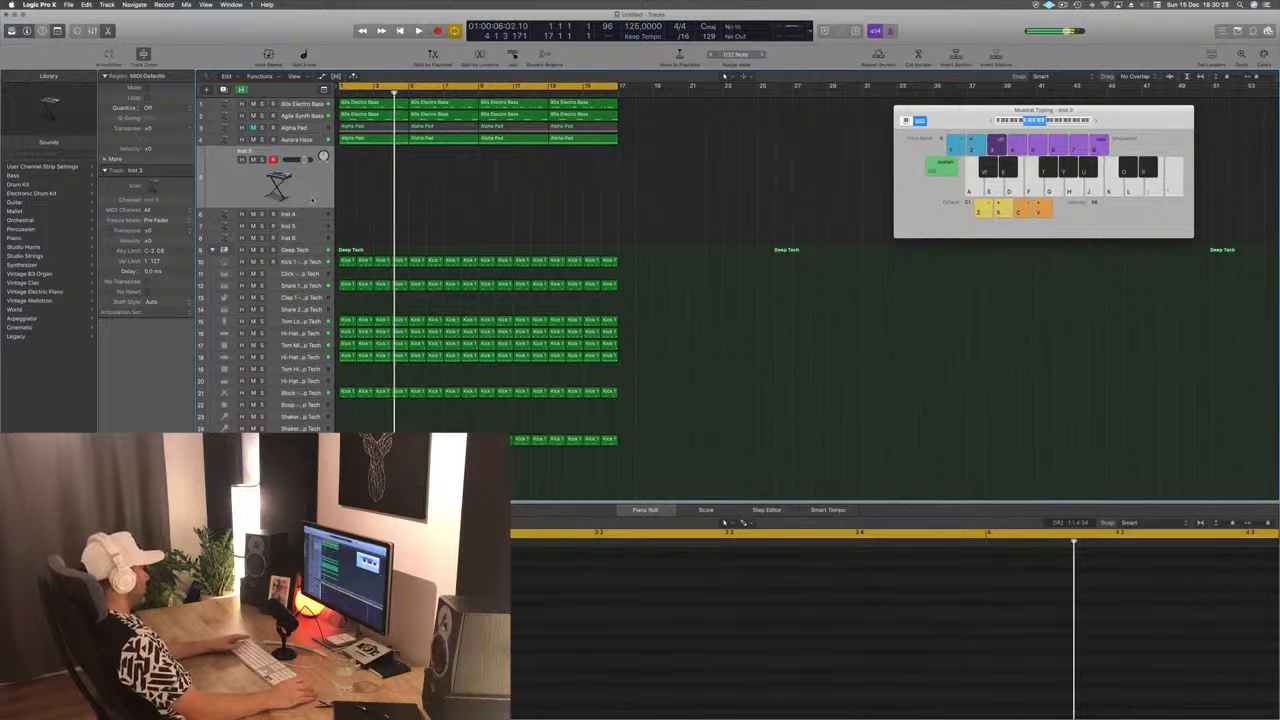
key("space")
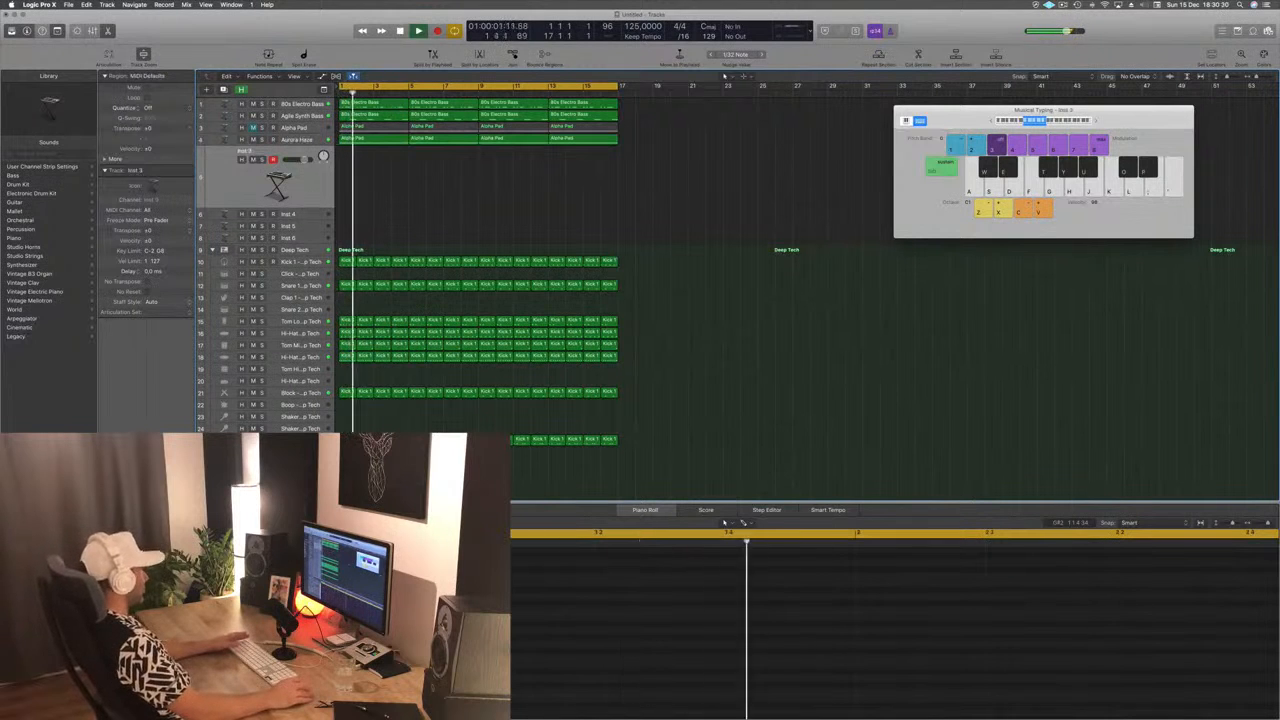
double_click(279, 185)
left_click_drag(260, 24, 744, 135)
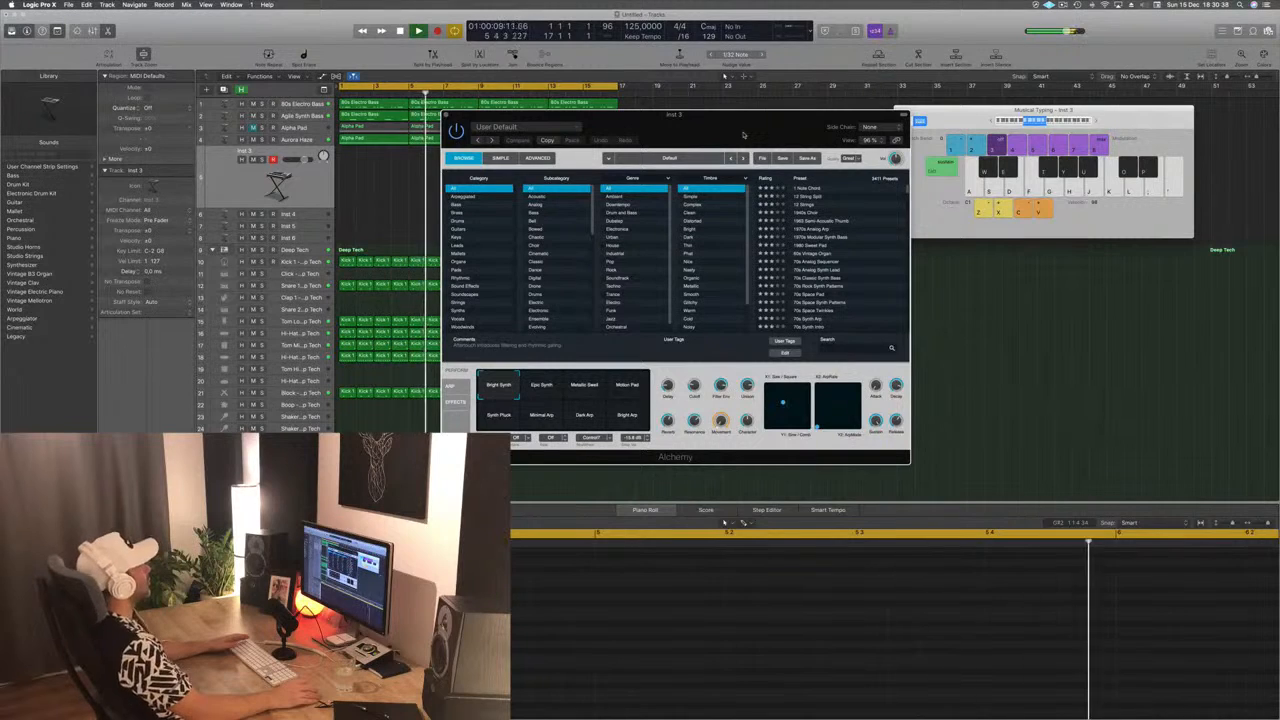
Filter Alchemy's presets by the Downtempo genre and load the 12 Strings preset
left_click(645, 204)
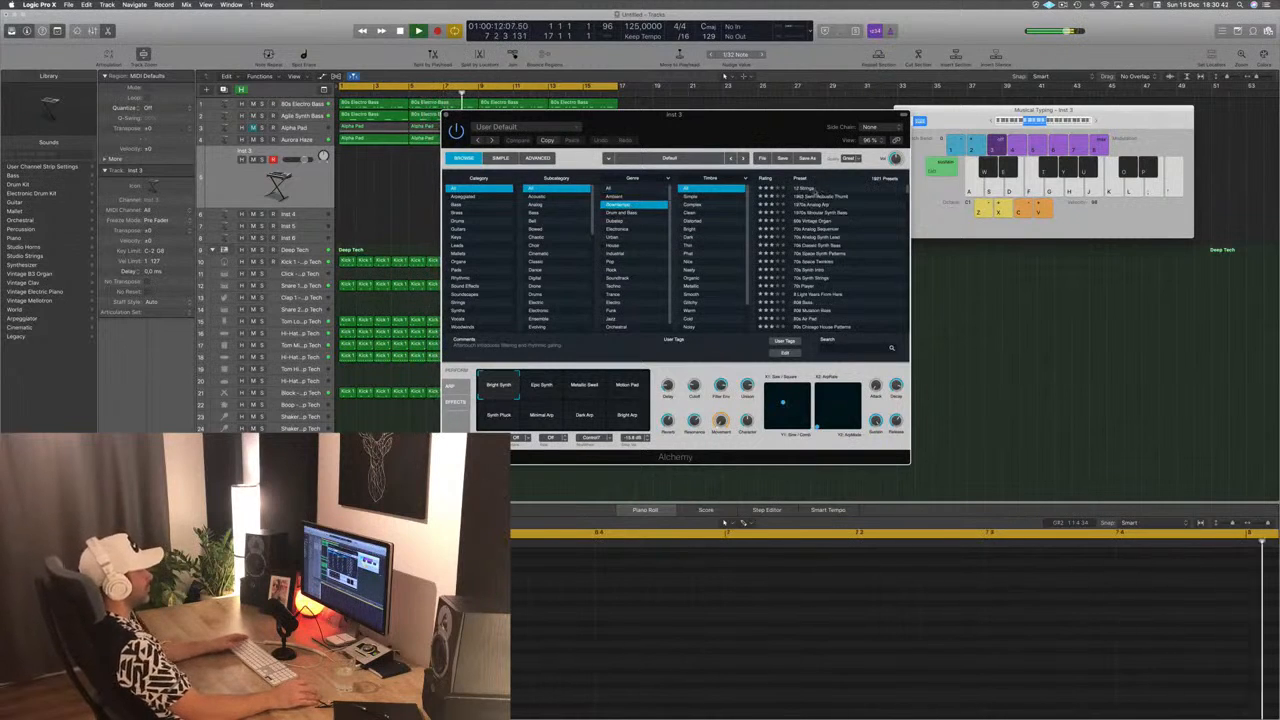
left_click_drag(755, 128, 811, 192)
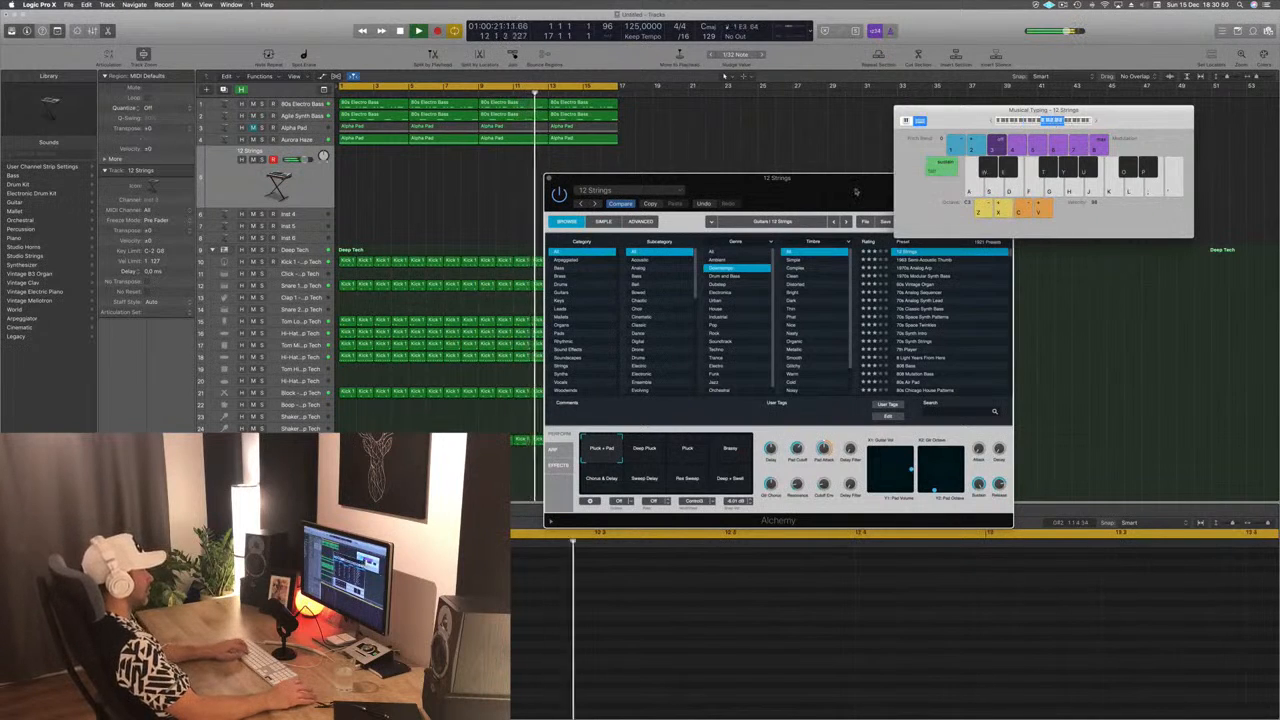
left_click_drag(884, 191, 829, 191)
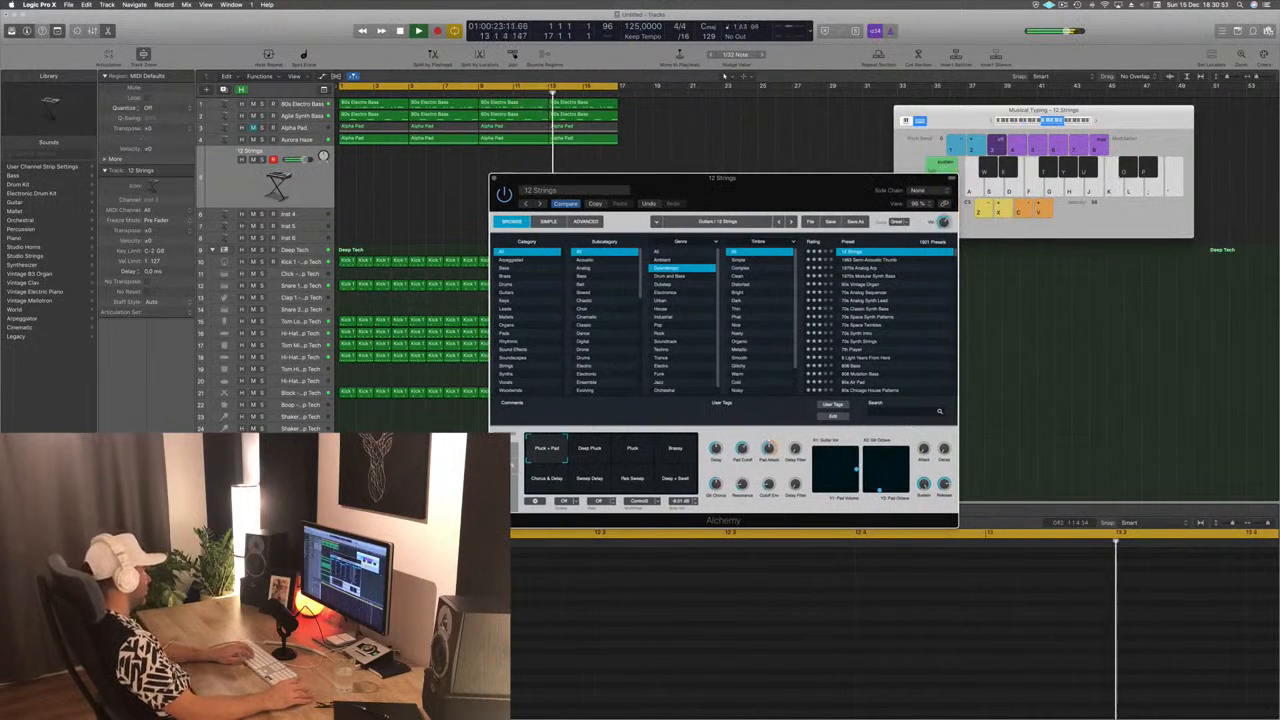
Load the grandiose preset in the SilverVerb on Aux 23, set its wet level to 100%, and close the reverb
left_click(830, 152)
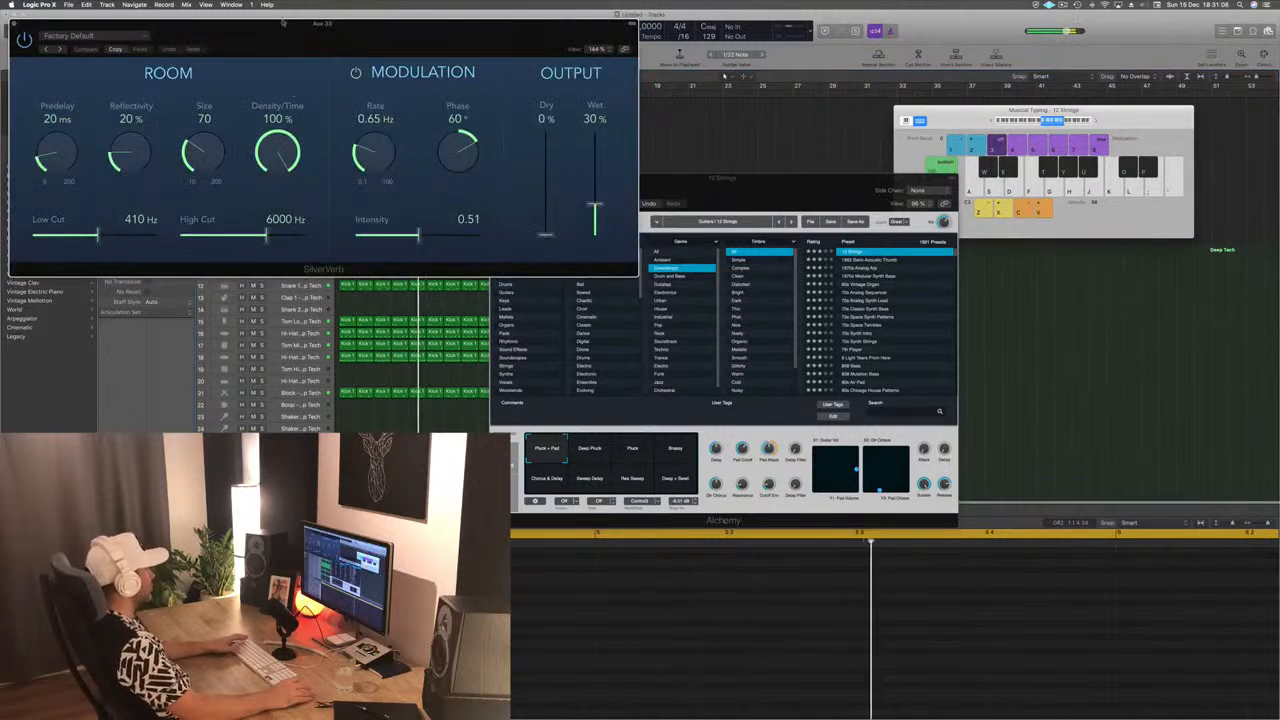
left_click_drag(286, 38, 657, 121)
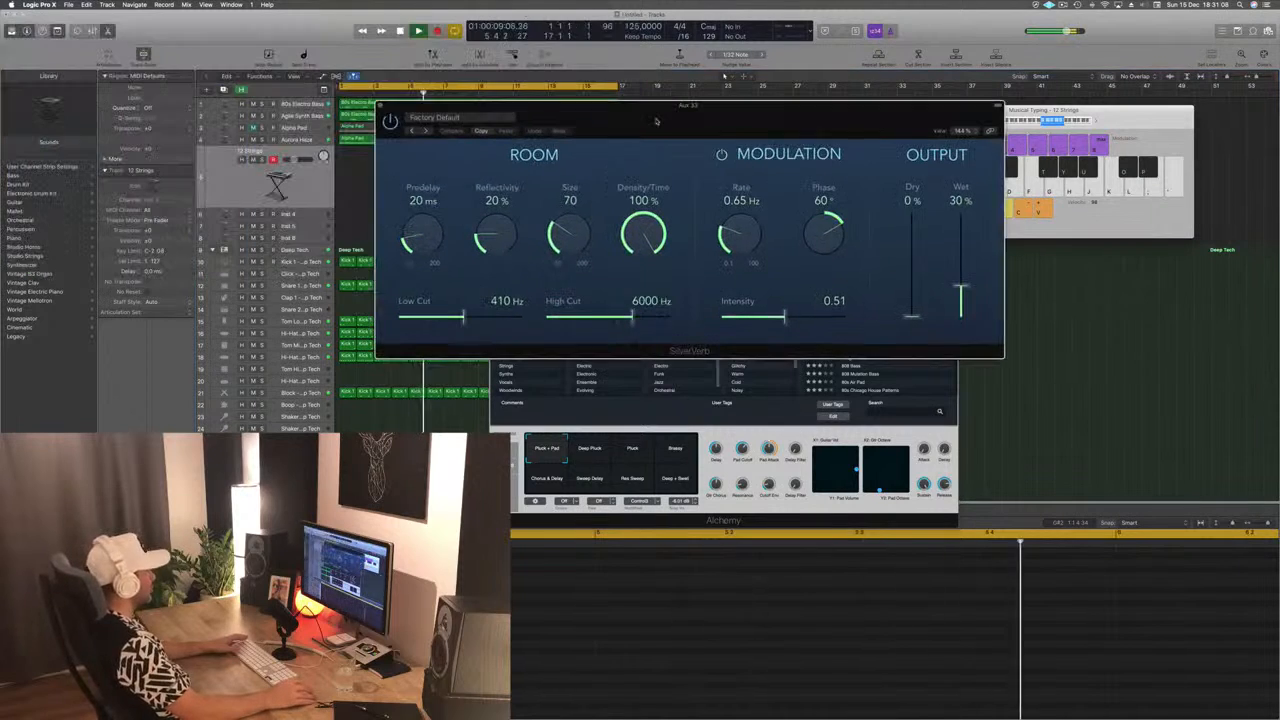
left_click(724, 76)
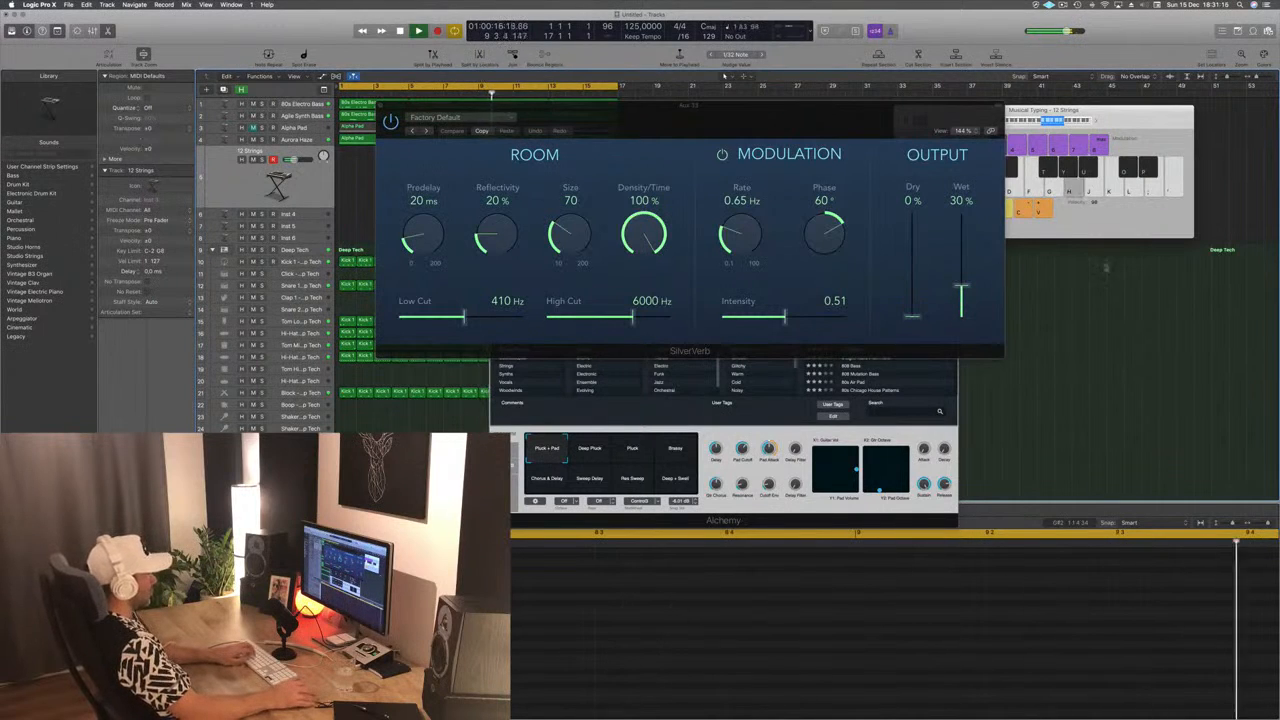
left_click_drag(956, 300, 968, 163)
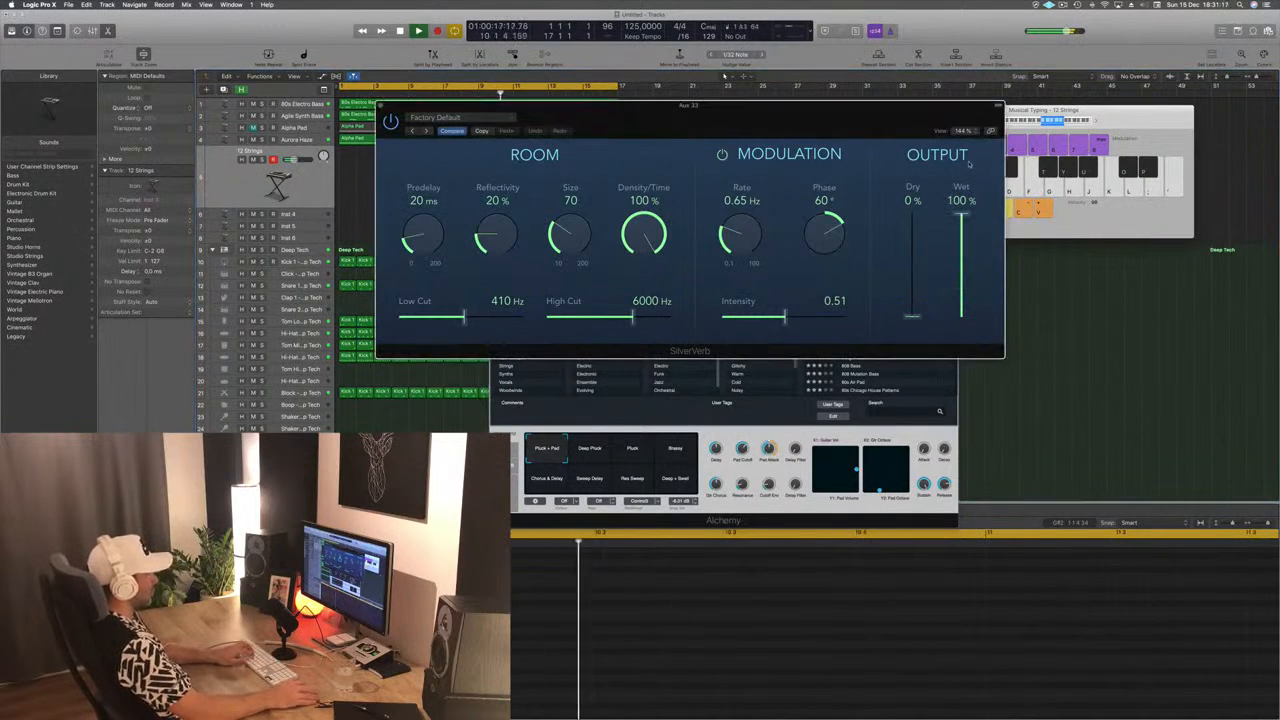
left_click(474, 118)
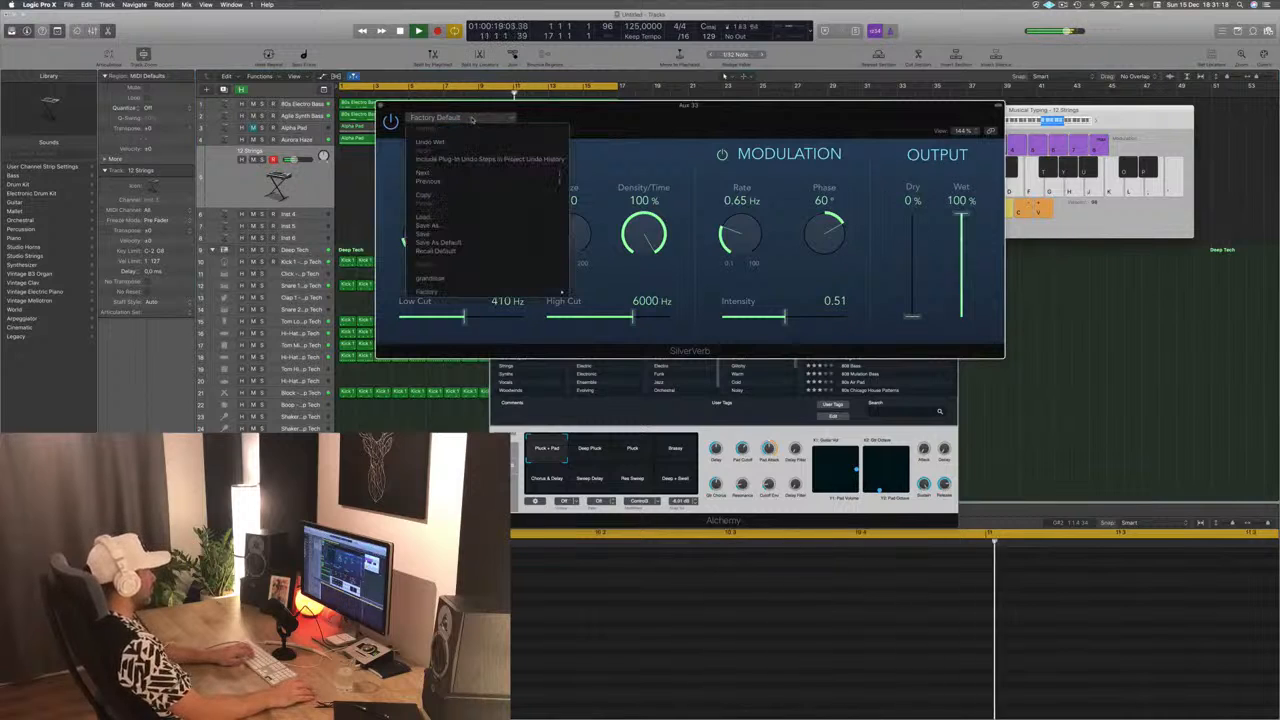
left_click(445, 280)
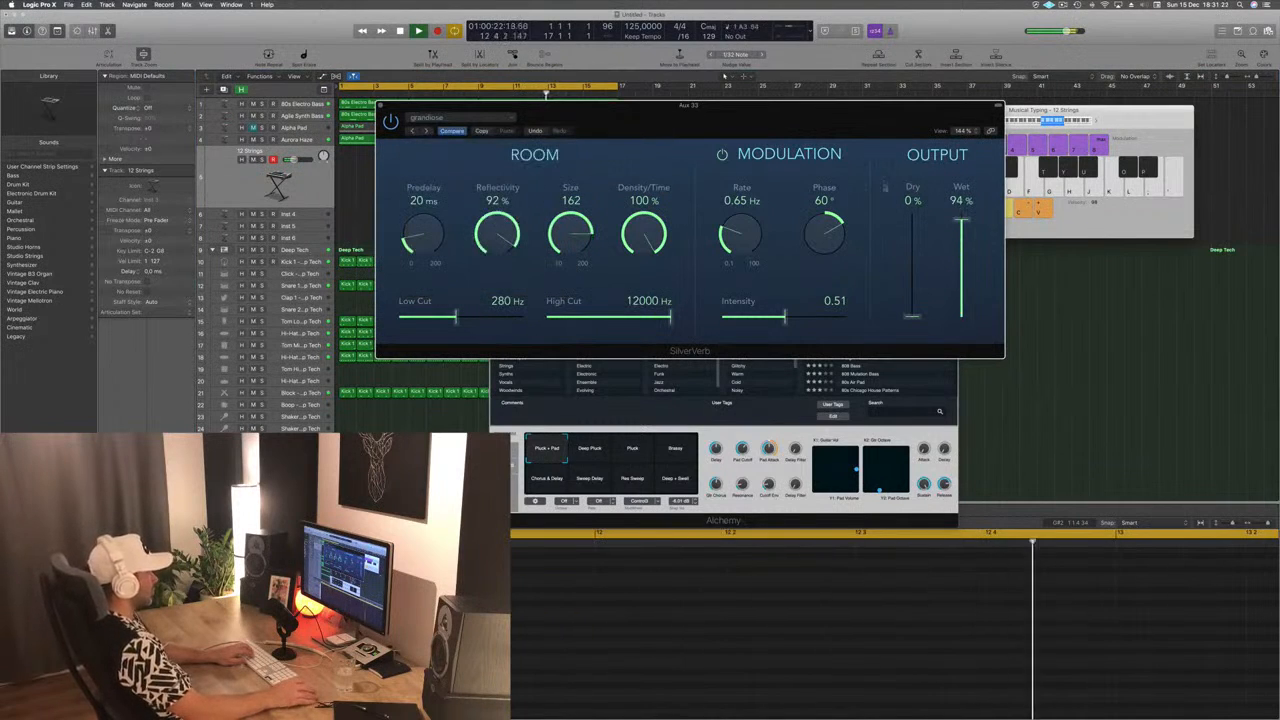
left_click_drag(600, 112, 490, 116)
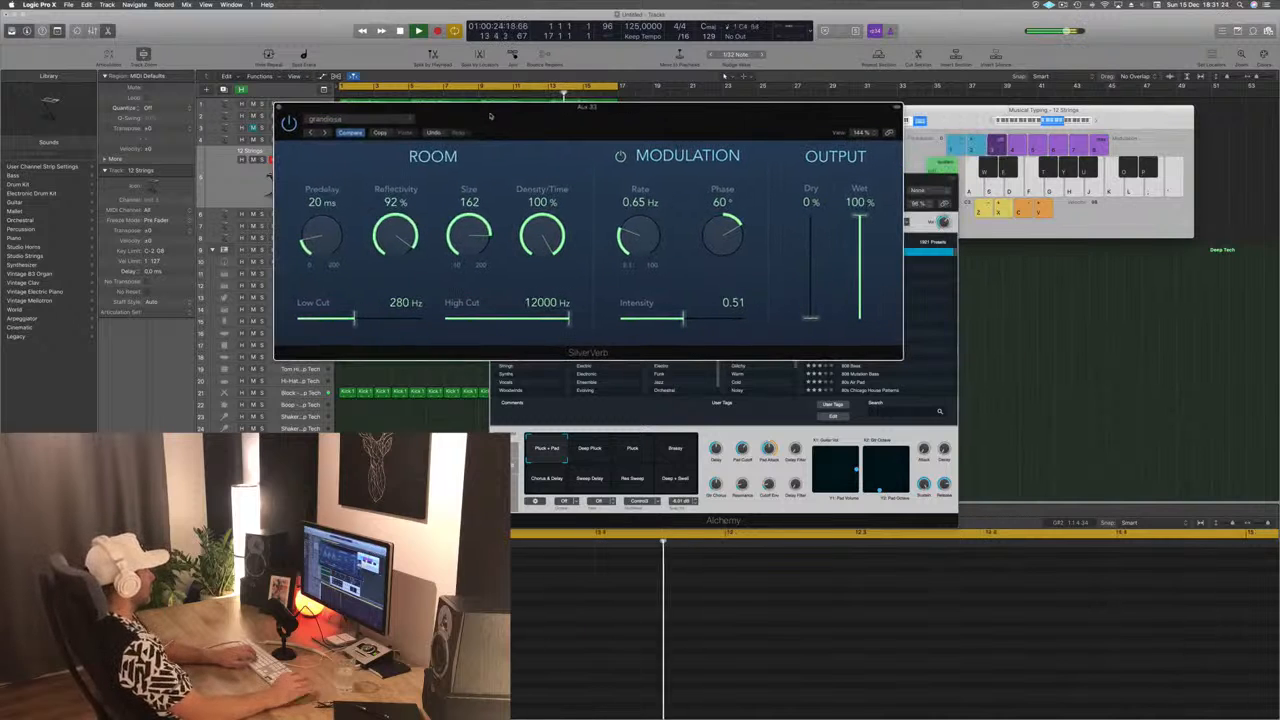
left_click(279, 108)
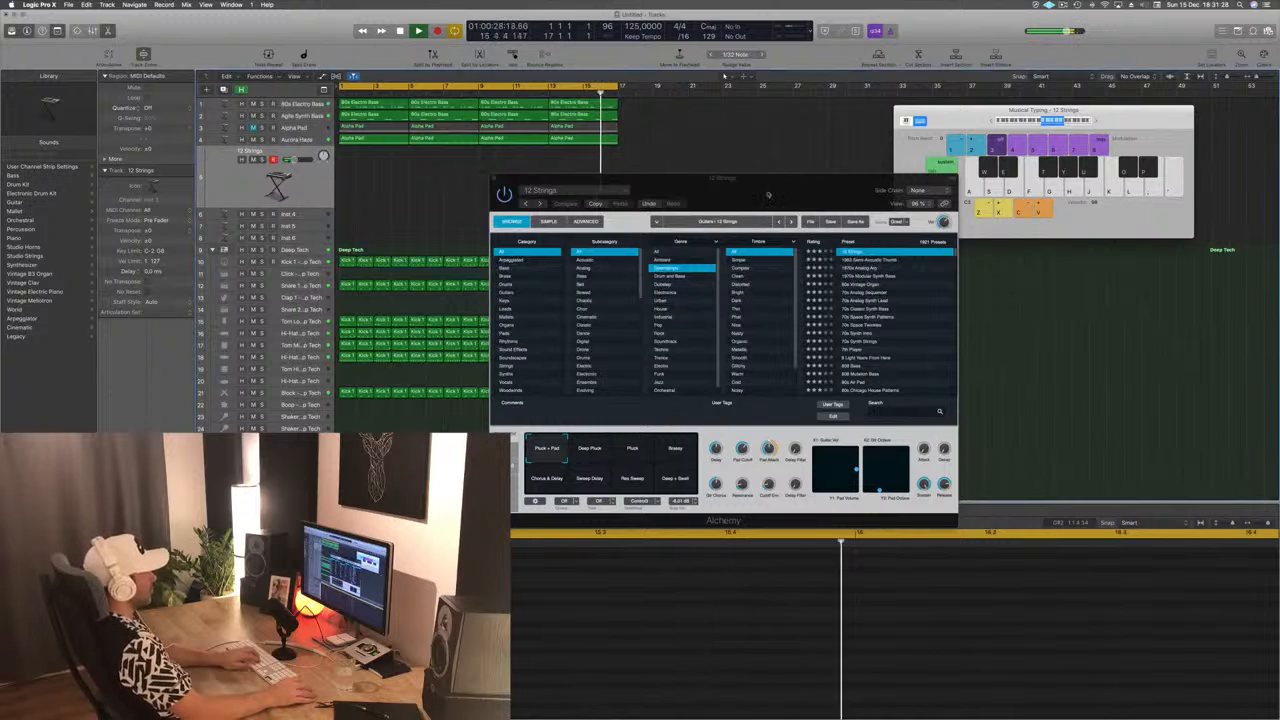
Try the 1963 Semi-Acoustic Thumb and 1970s Analog Arp presets in Alchemy and settle on 1970s Modular Synth Bass
left_click_drag(768, 195, 870, 206)
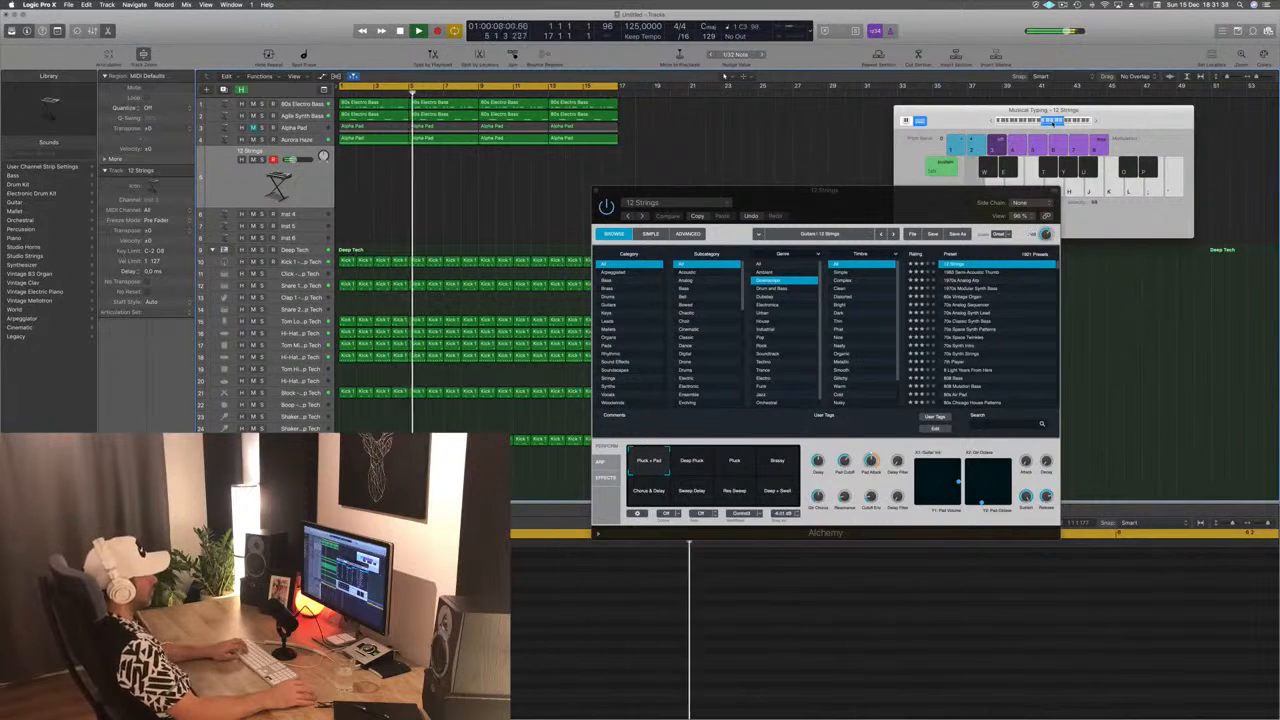
left_click(975, 272)
left_click_drag(951, 206, 872, 193)
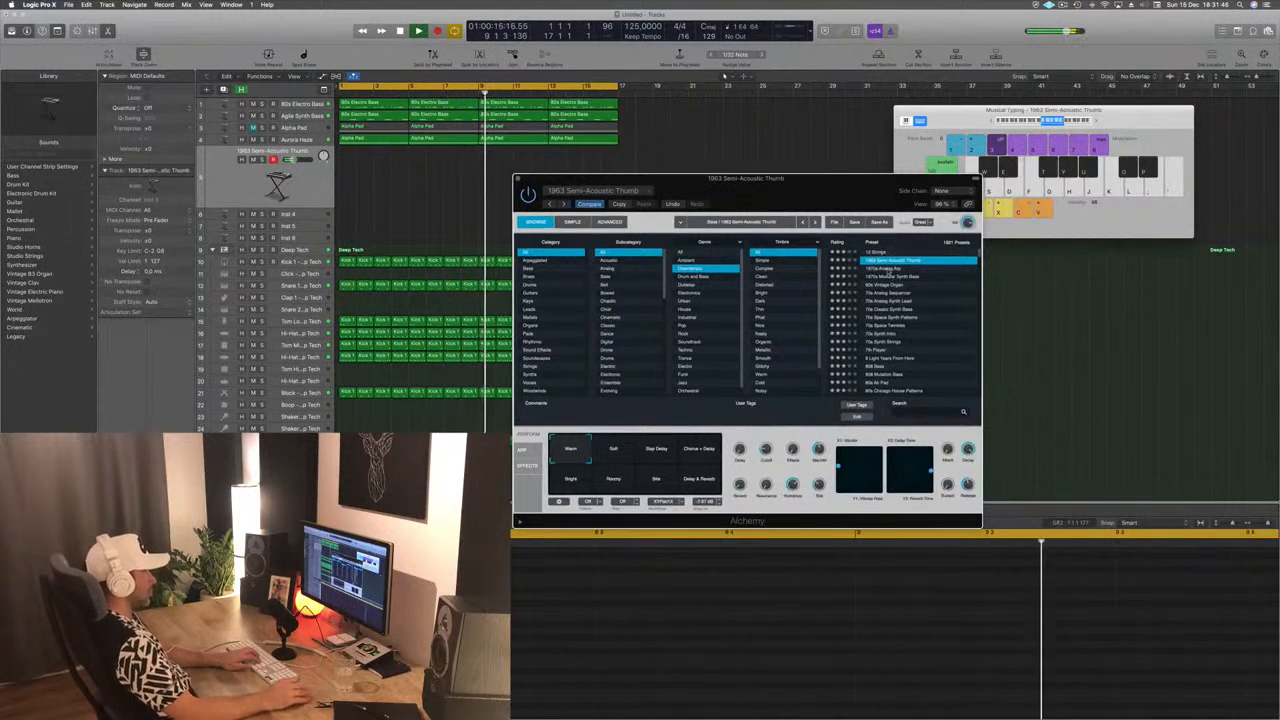
left_click(888, 268)
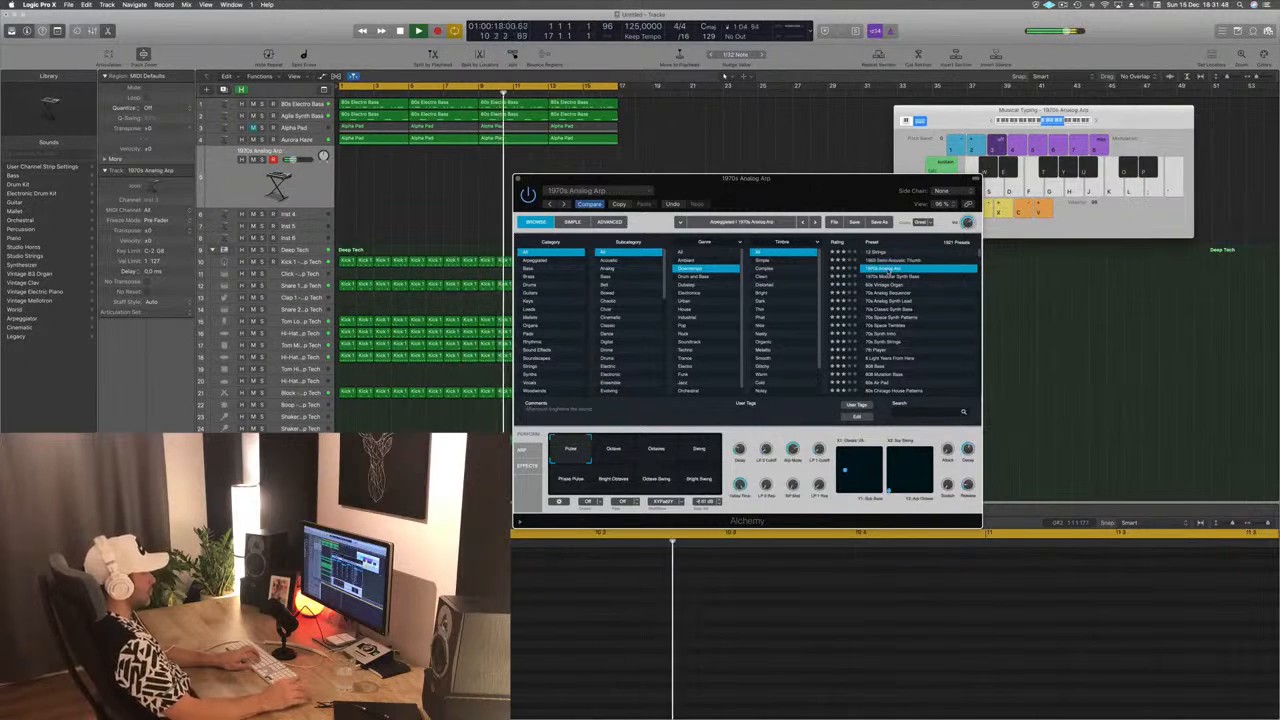
key("Down")
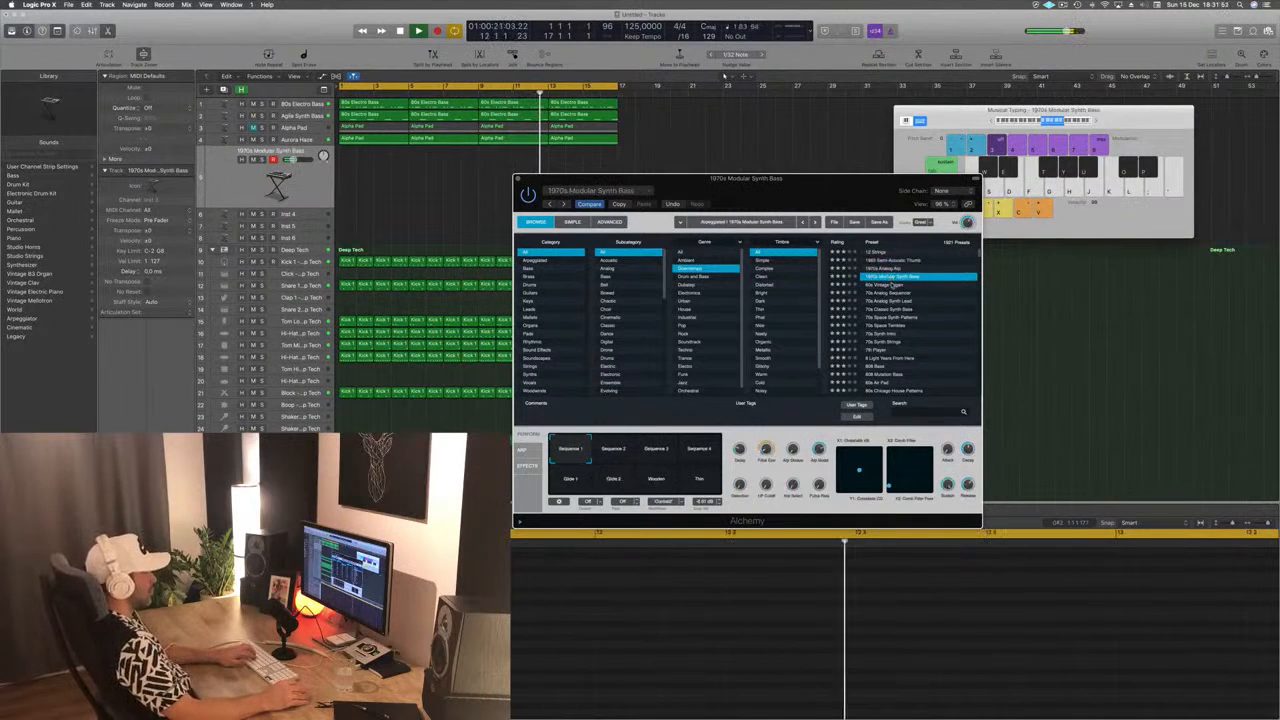
left_click(892, 285)
left_click(895, 278)
Audition the 1970s Modular Synth Bass with the upper notes of Musical Typing, also trying a higher octave range
key("l")
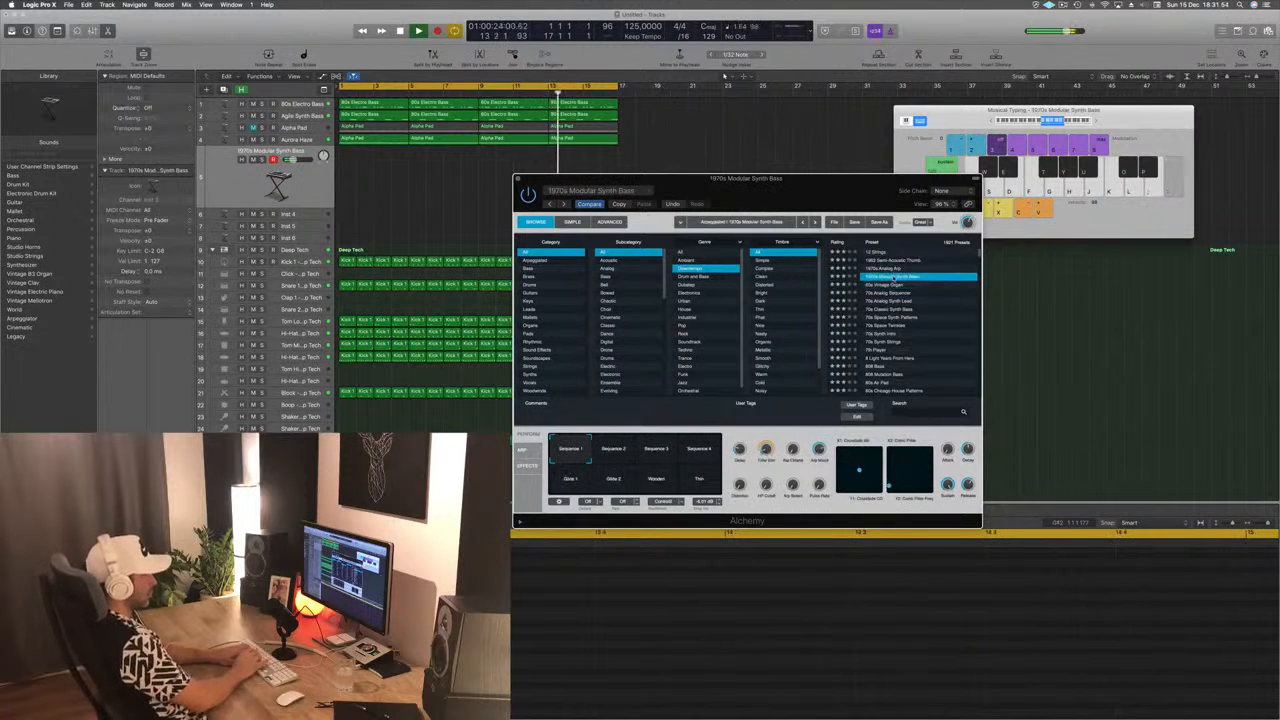
key("semicolon")
key("l")
key("apostrophe")
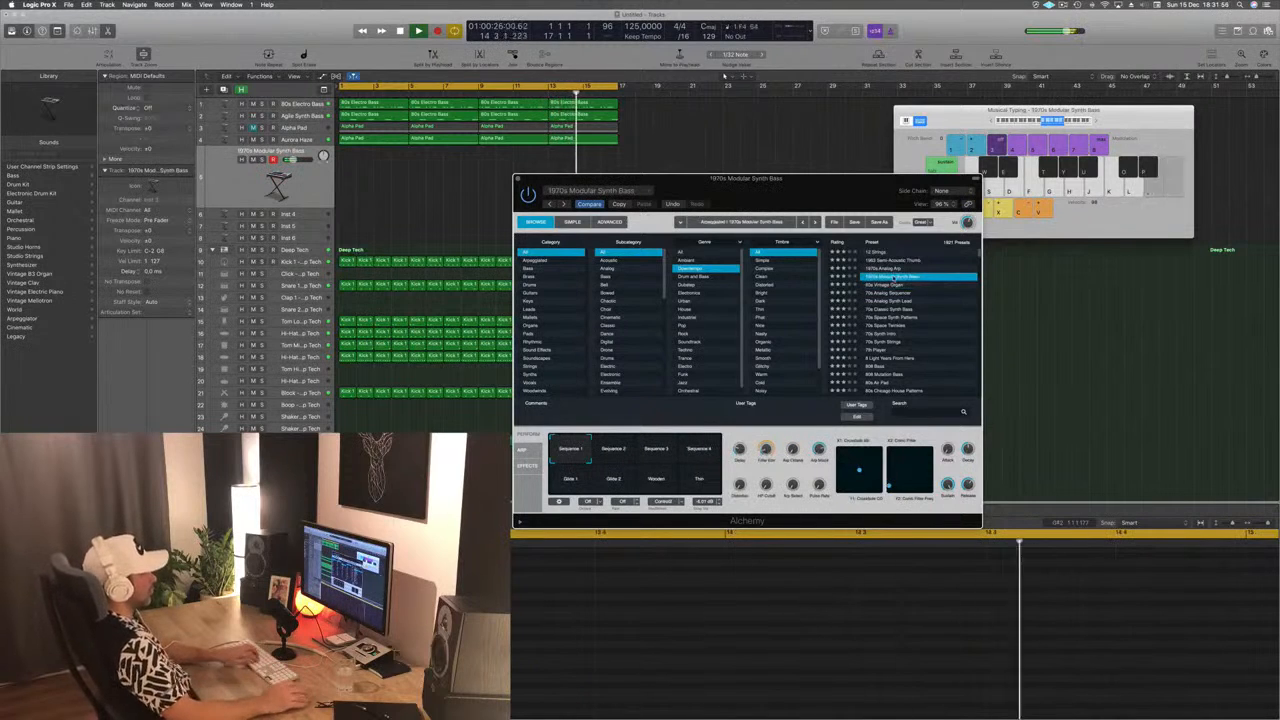
key("apostrophe")
left_click(1095, 121)
key("l")
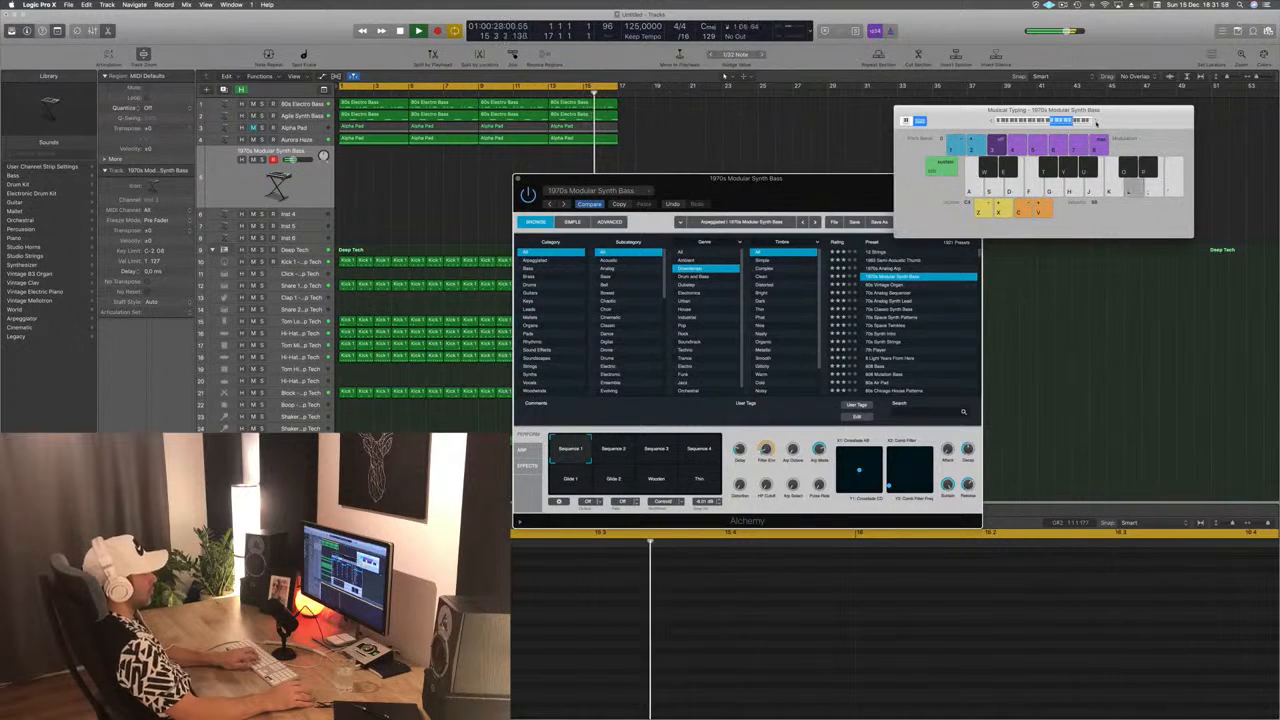
key("semicolon")
key("apostrophe")
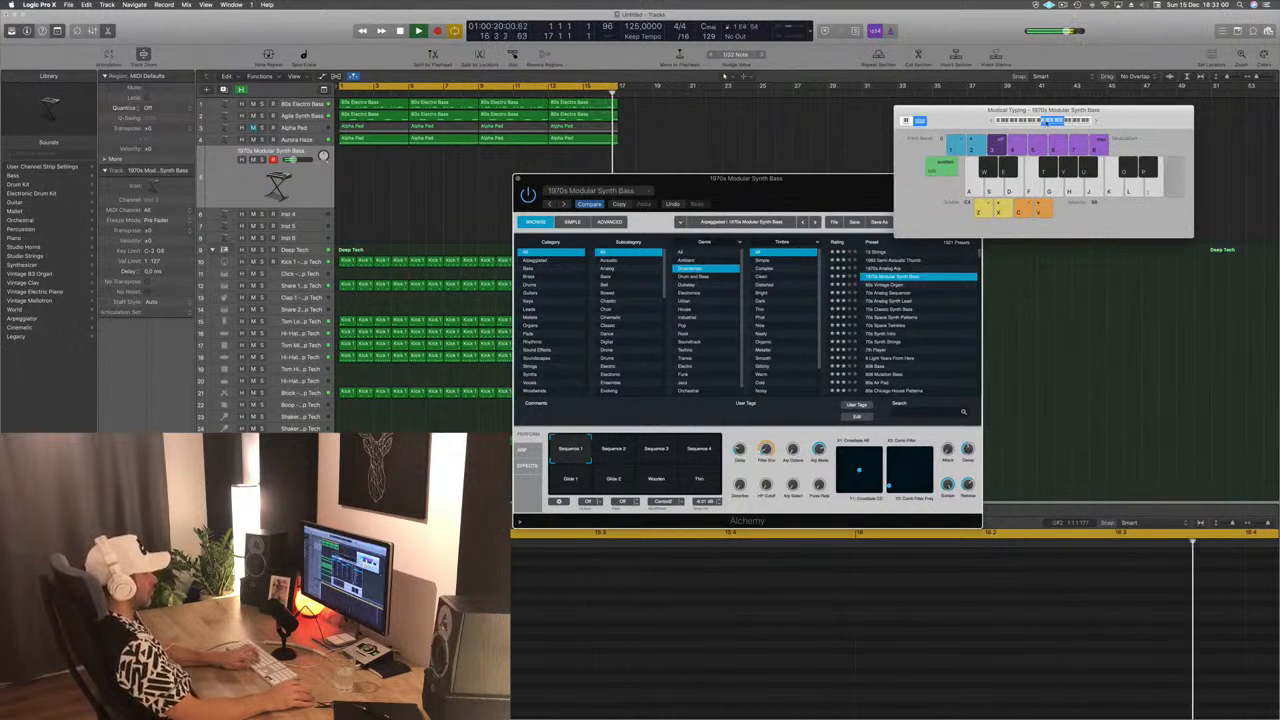
Return Musical Typing to the lower octave range and play a short run of its lower and middle notes
key("g")
key("j")
key("g")
key("f")
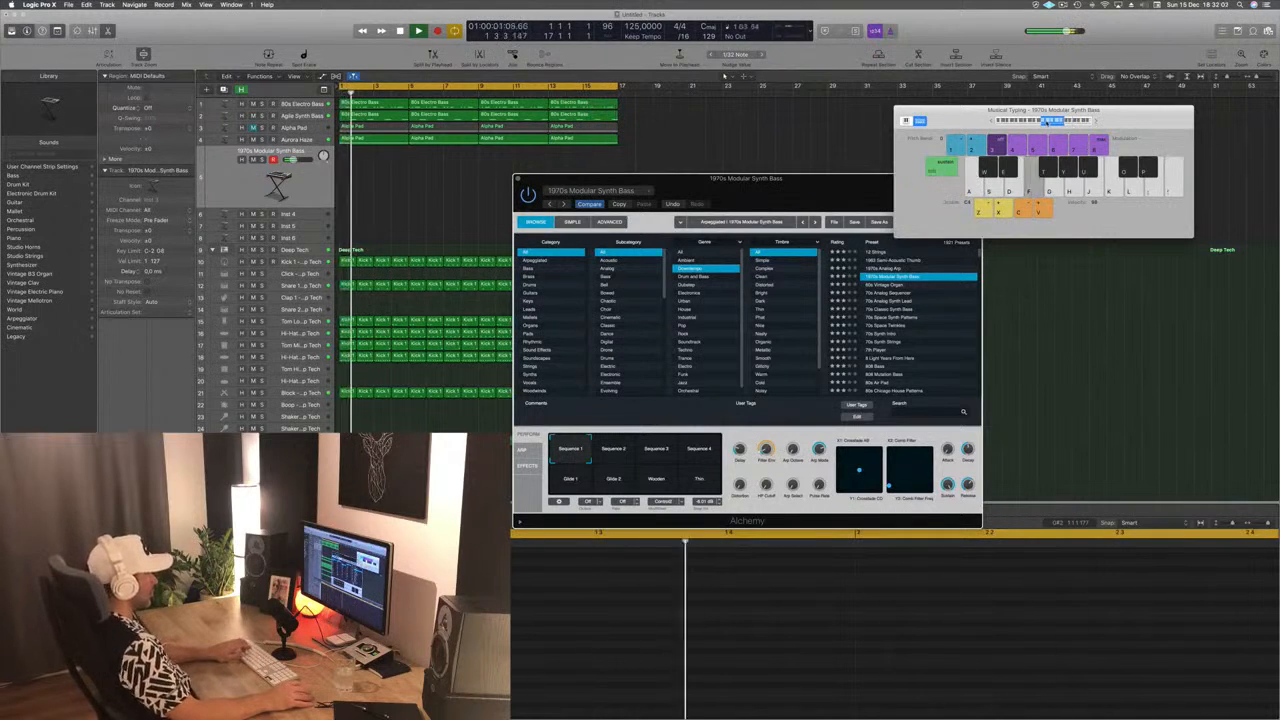
key("s")
key("d")
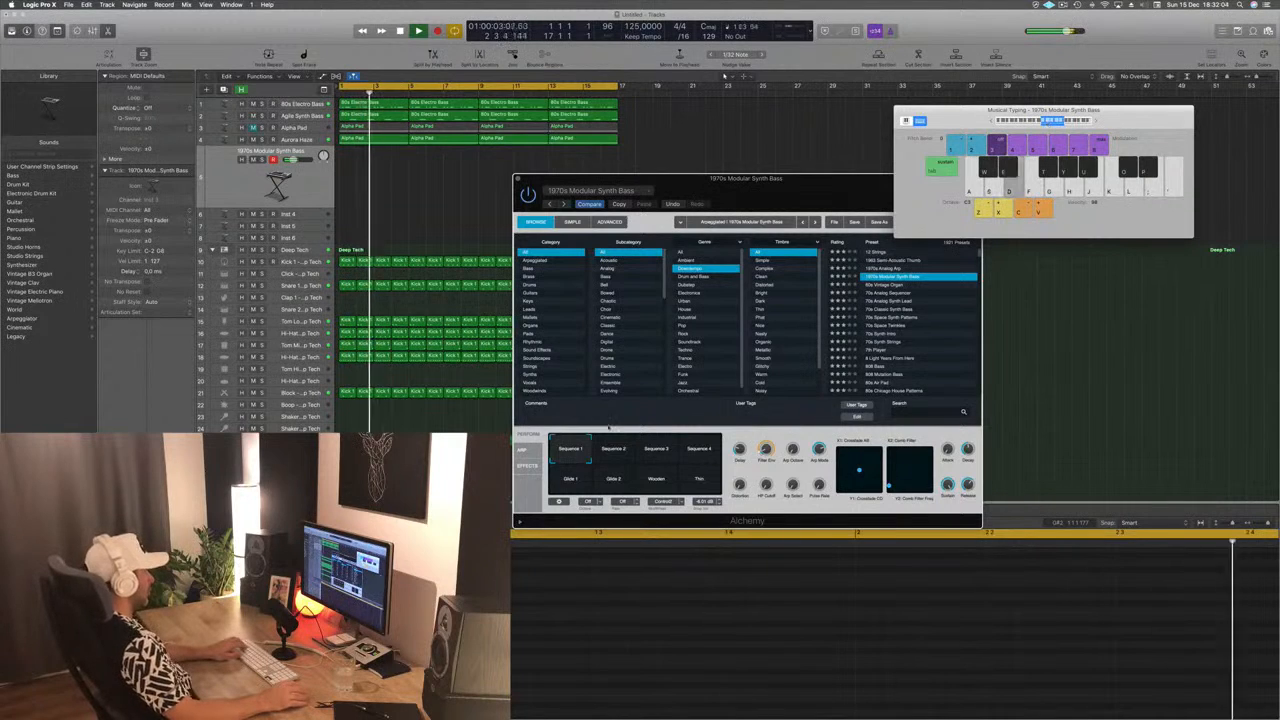
Audition Alchemy's performance snapshots from Sequence 2 through Glide 1, Glide 2, Wooden and Thin, ending back on Sequence 1
left_click(613, 451)
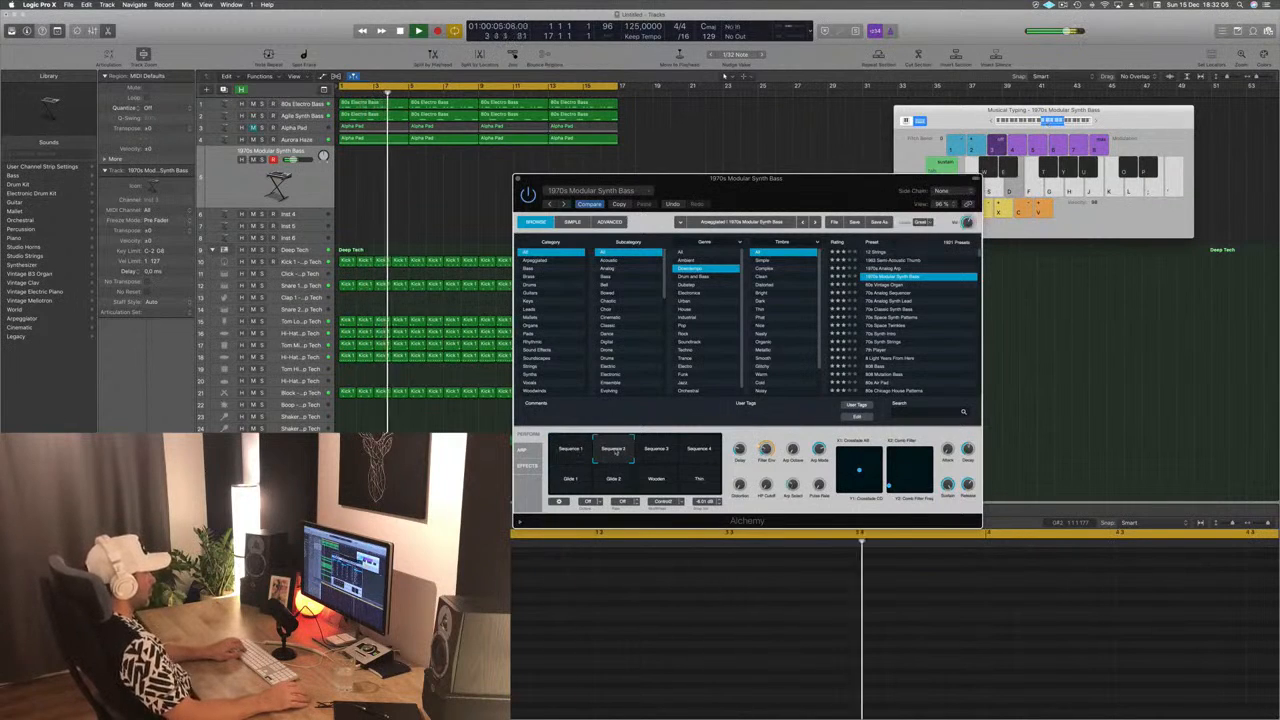
left_click(656, 451)
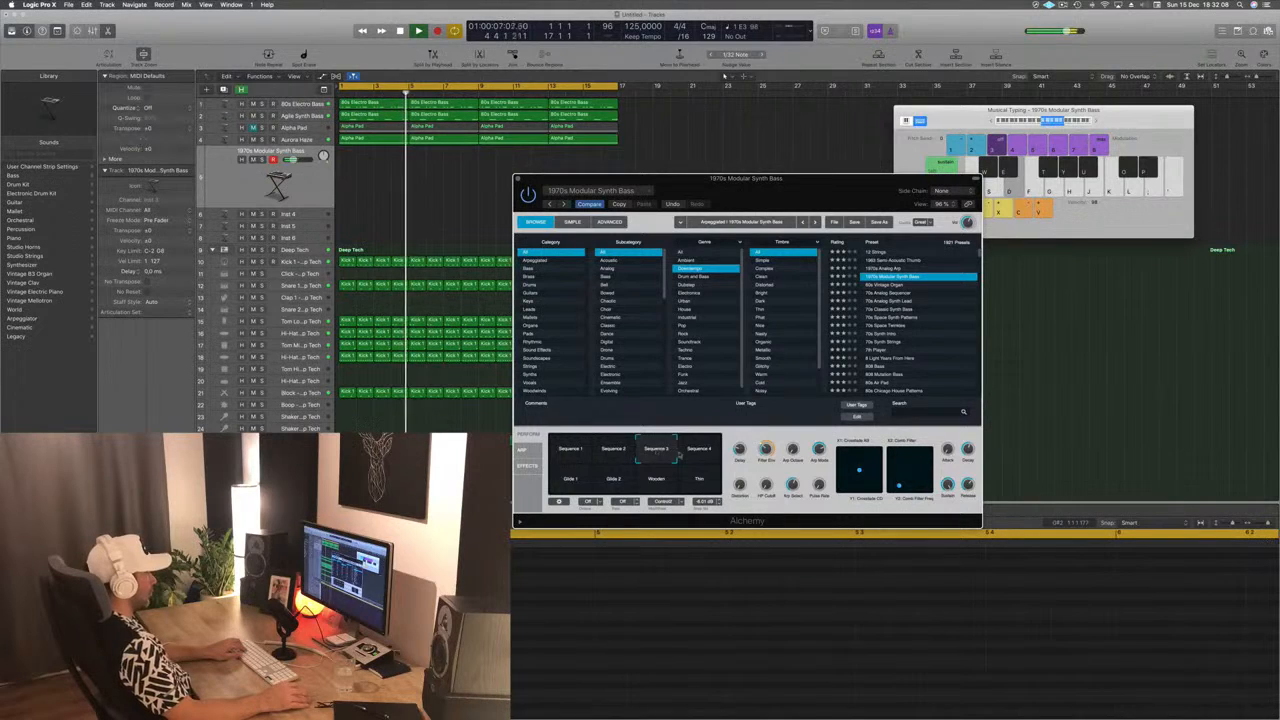
left_click(700, 451)
left_click(577, 481)
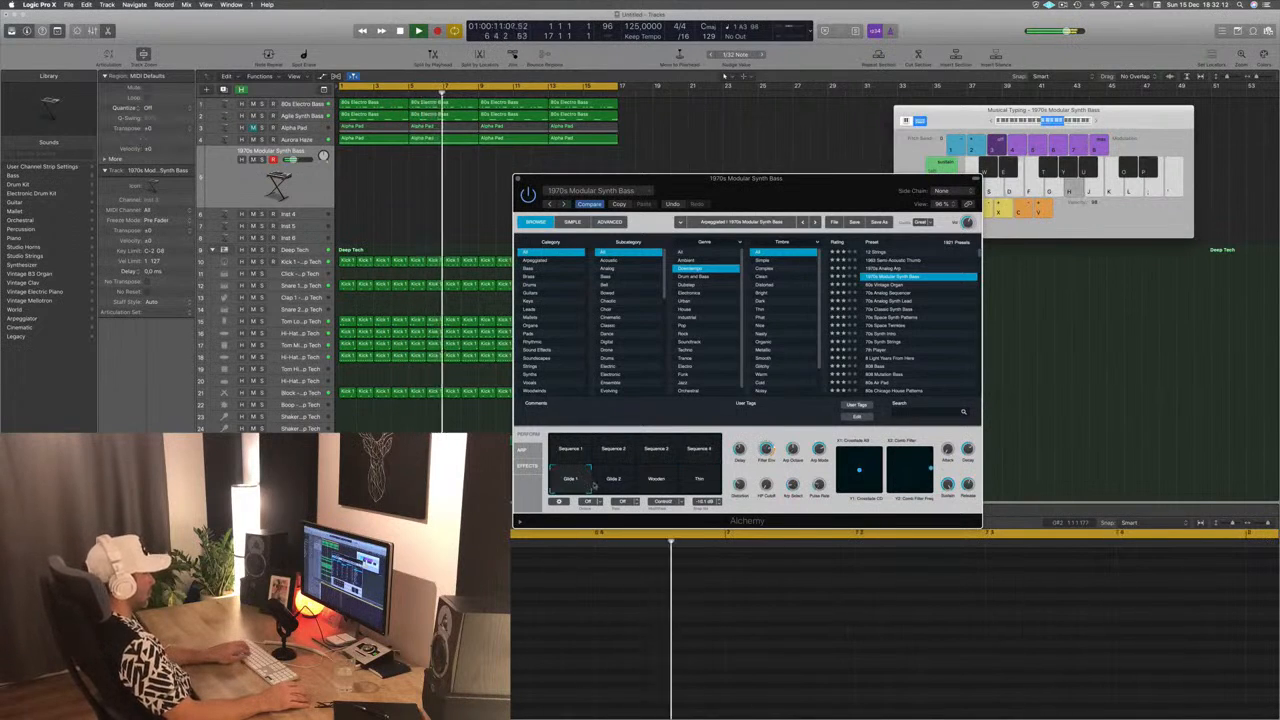
left_click(613, 481)
left_click(656, 481)
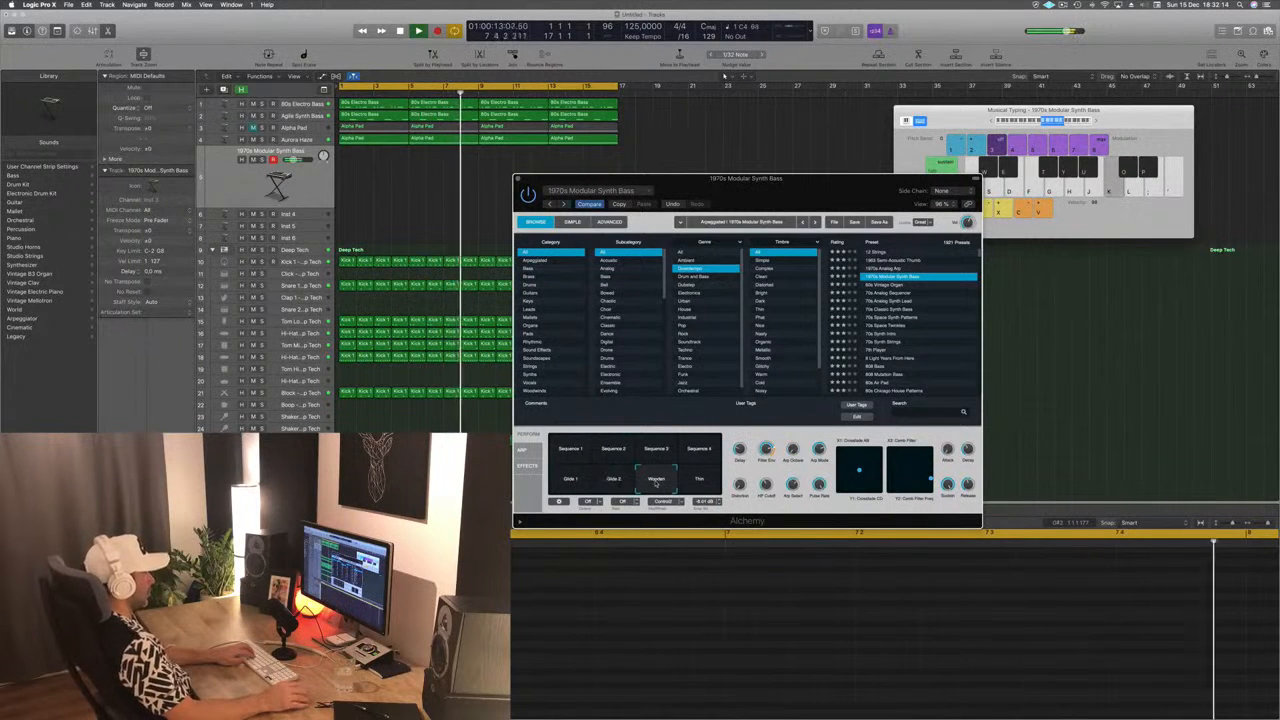
left_click(698, 481)
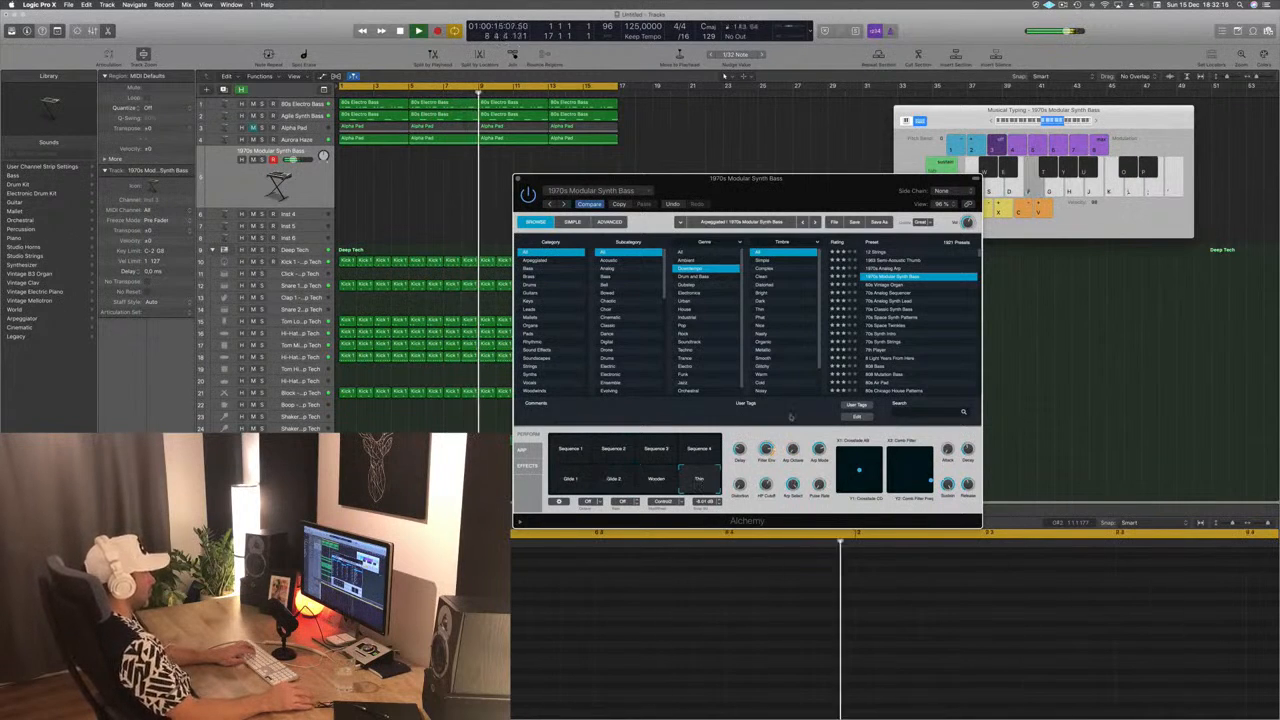
left_click(570, 448)
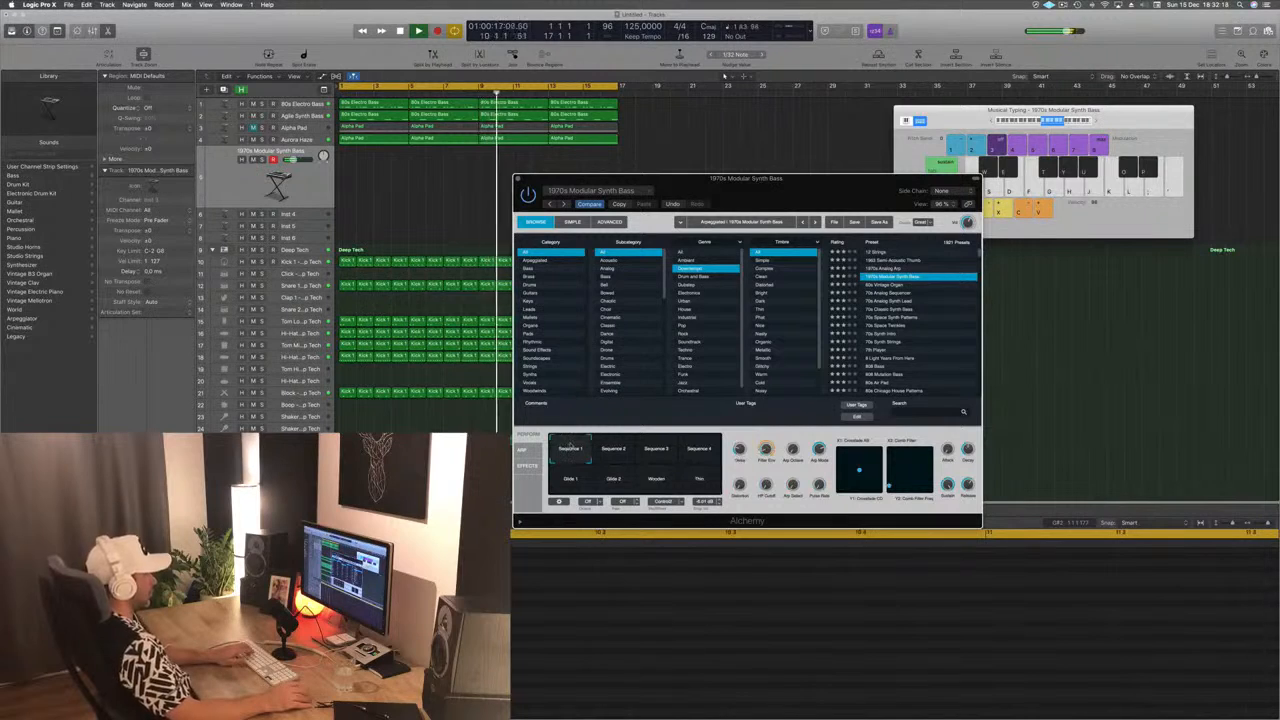
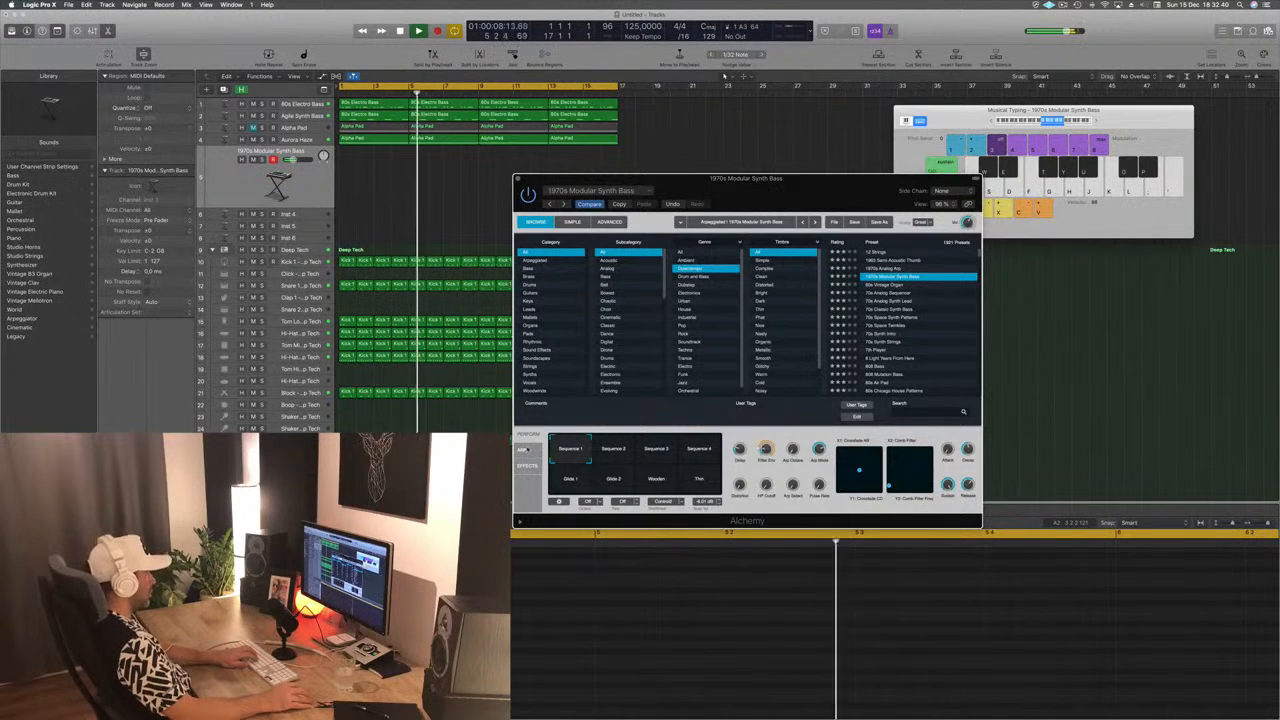
In the arpeggiator, turn off the trigger and Sync, set the mode to Chord, and show the sequencer in Multi view
left_click(522, 450)
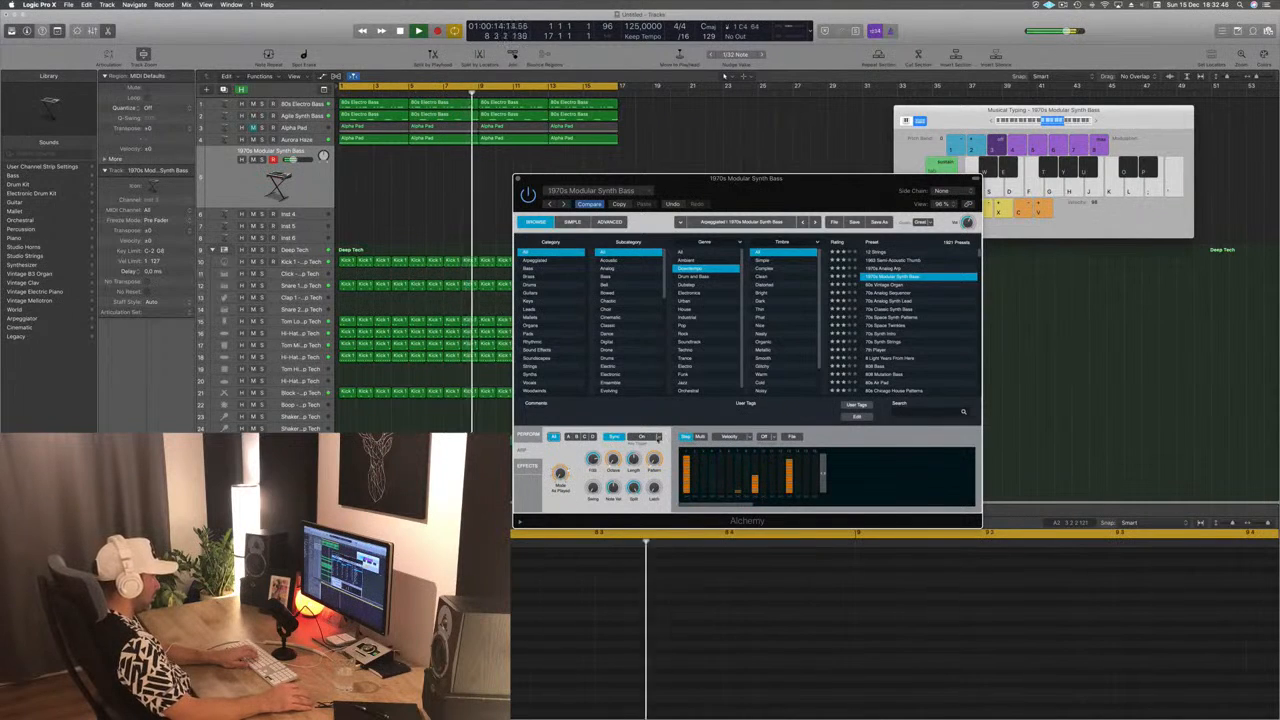
left_click(643, 437)
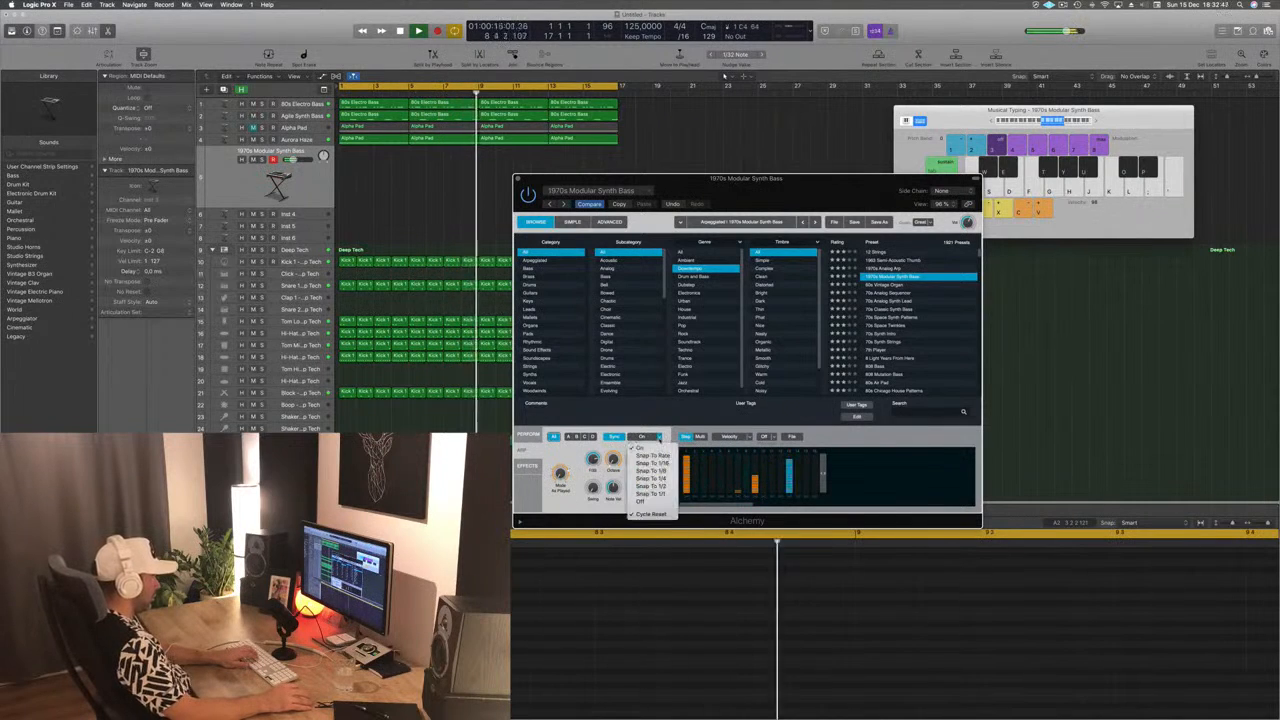
left_click(641, 501)
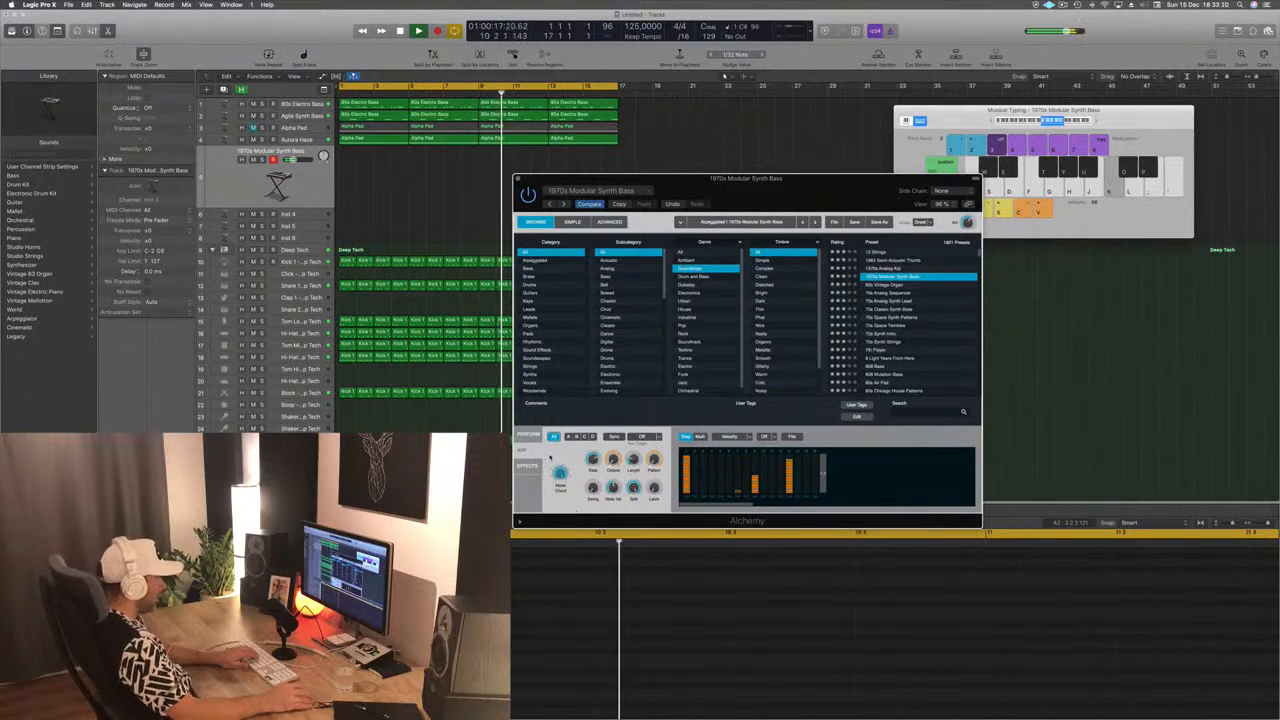
left_click(699, 436)
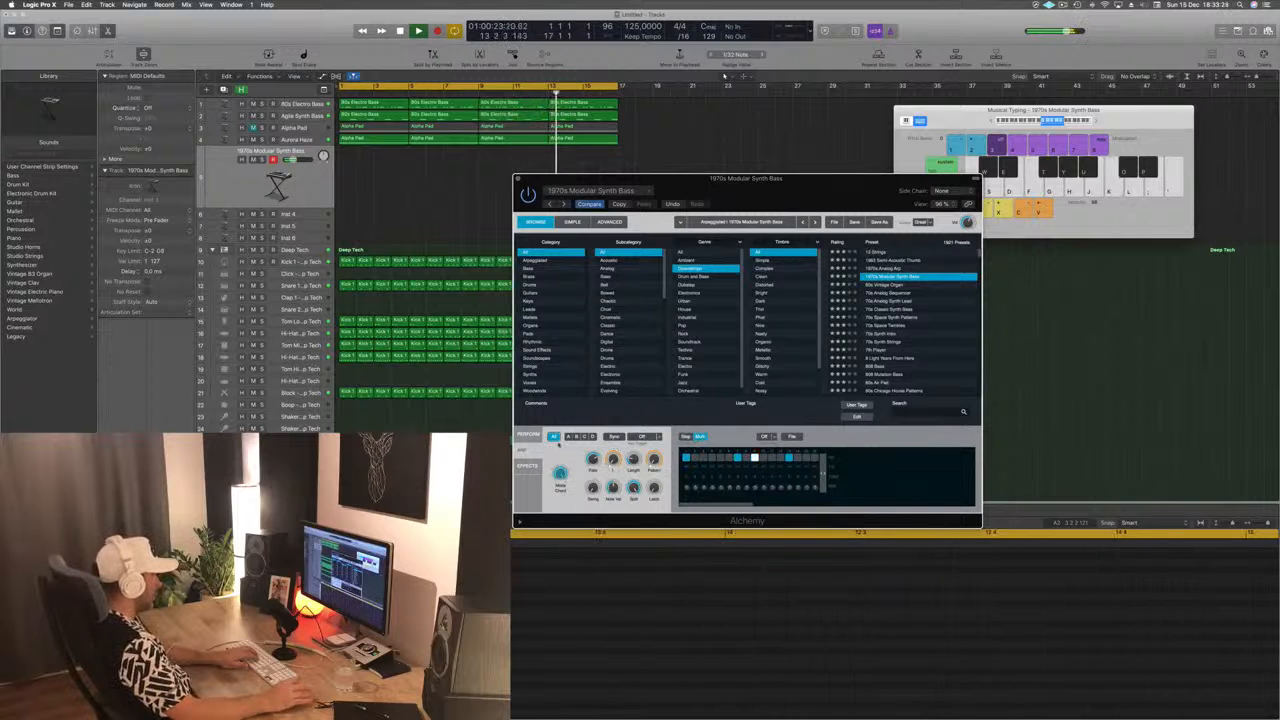
Switch the arpeggiator settings to source A and play a short run of upper notes to hear the sound
left_click(570, 437)
key("k")
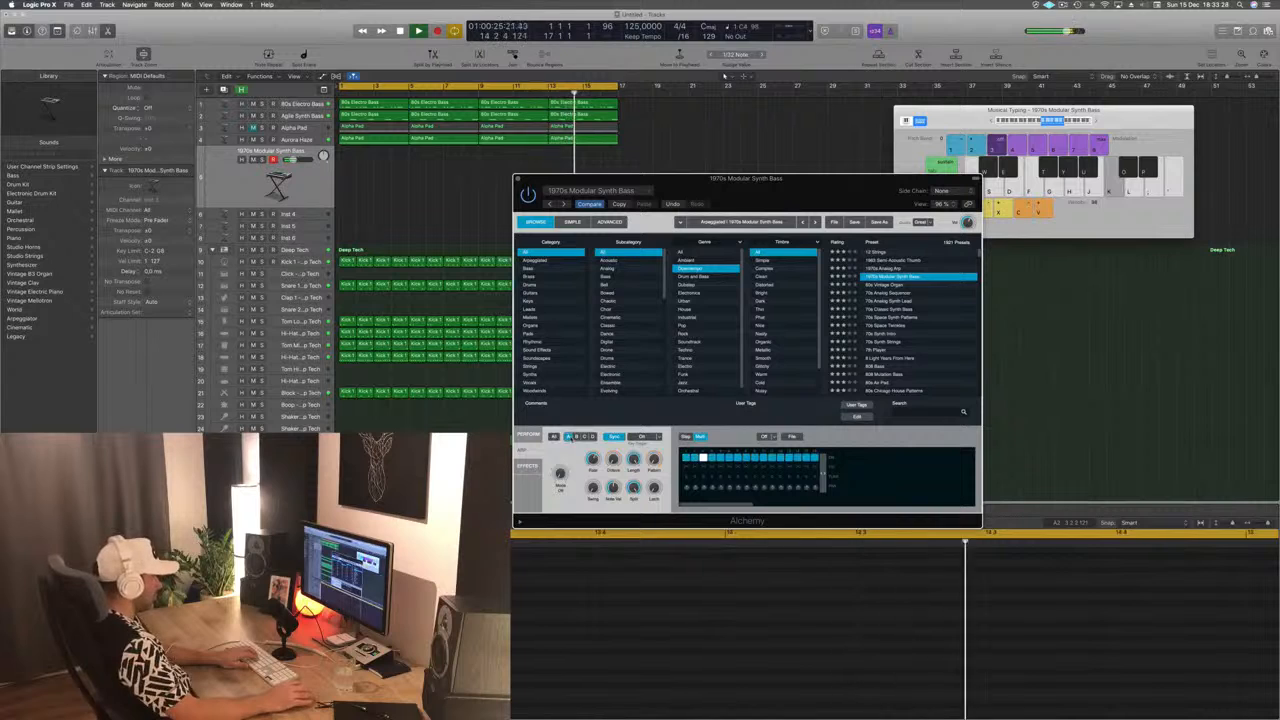
key("l")
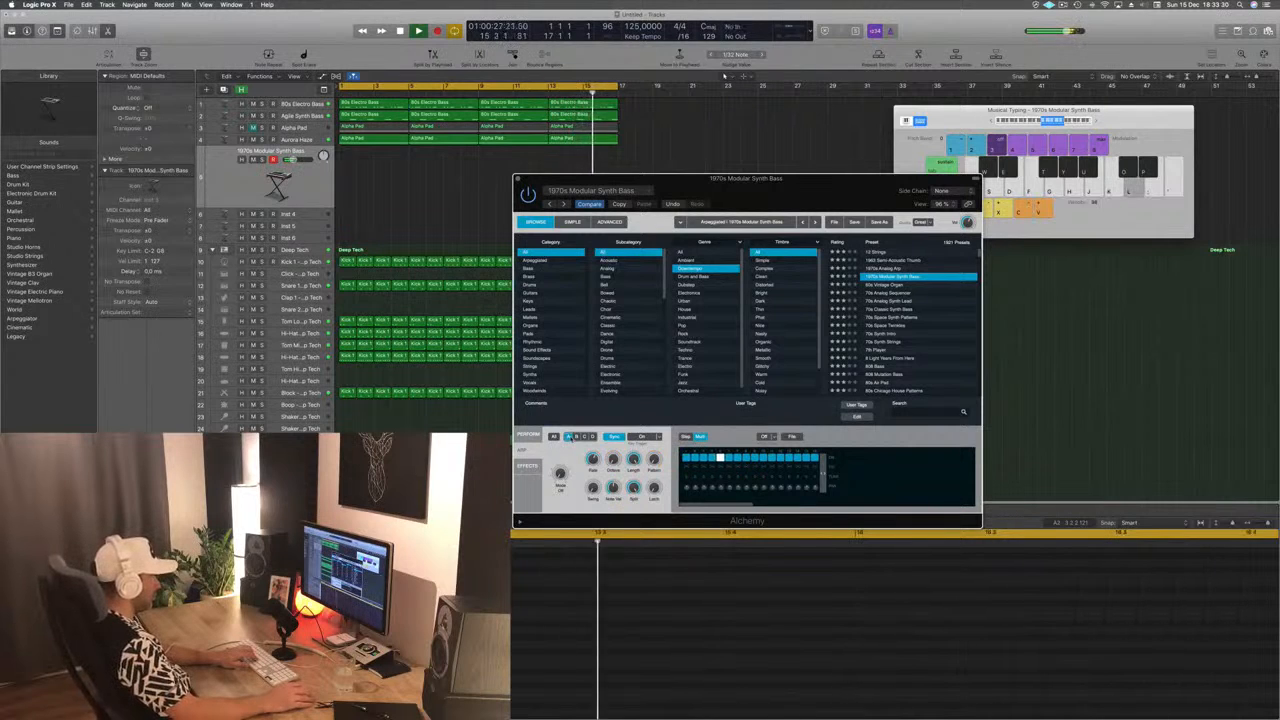
key("semicolon")
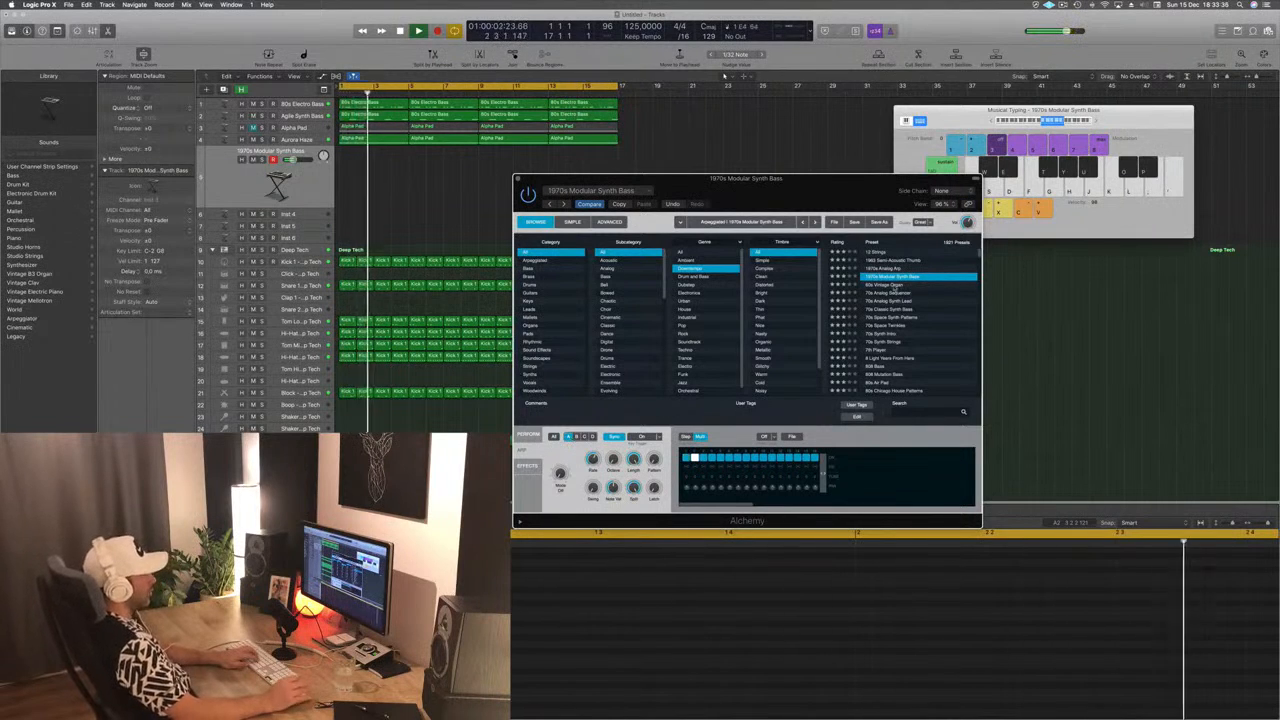
Try the 70s Analog Sequencer, 70s Classic Synth Bass and 70s Space Synth Patterns presets in Alchemy
left_click(890, 286)
left_click(893, 294)
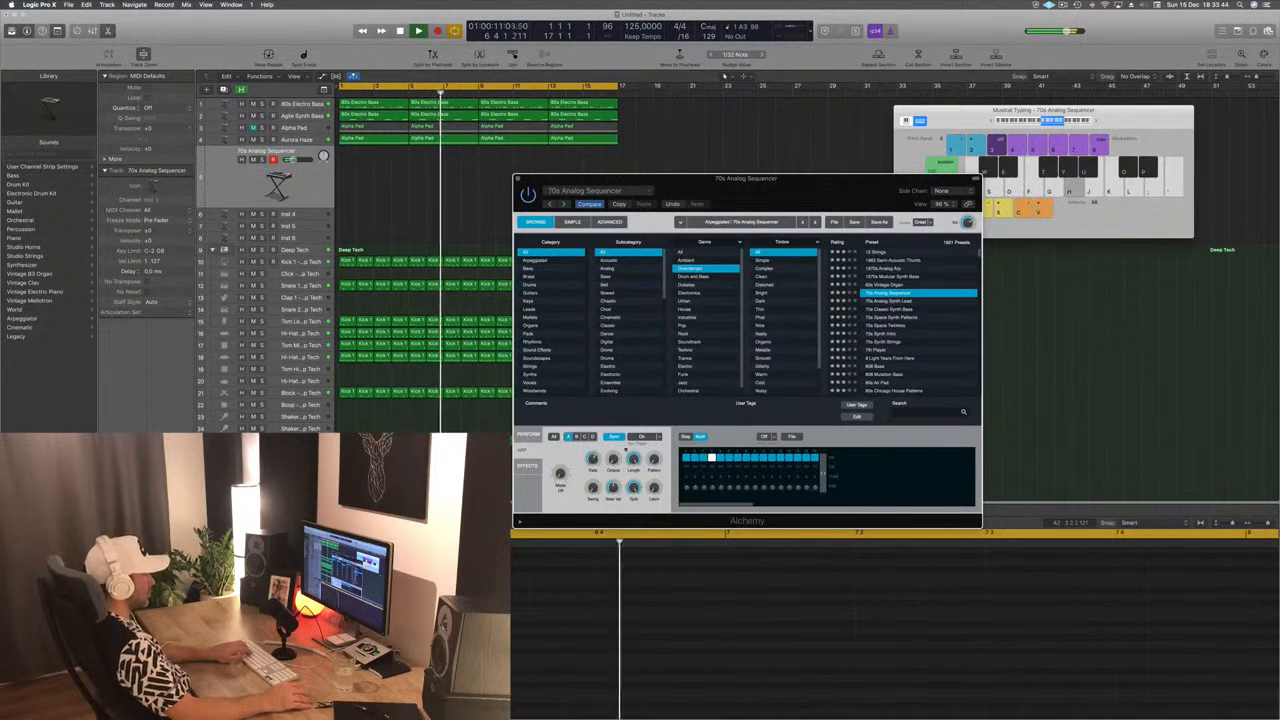
left_click(903, 310)
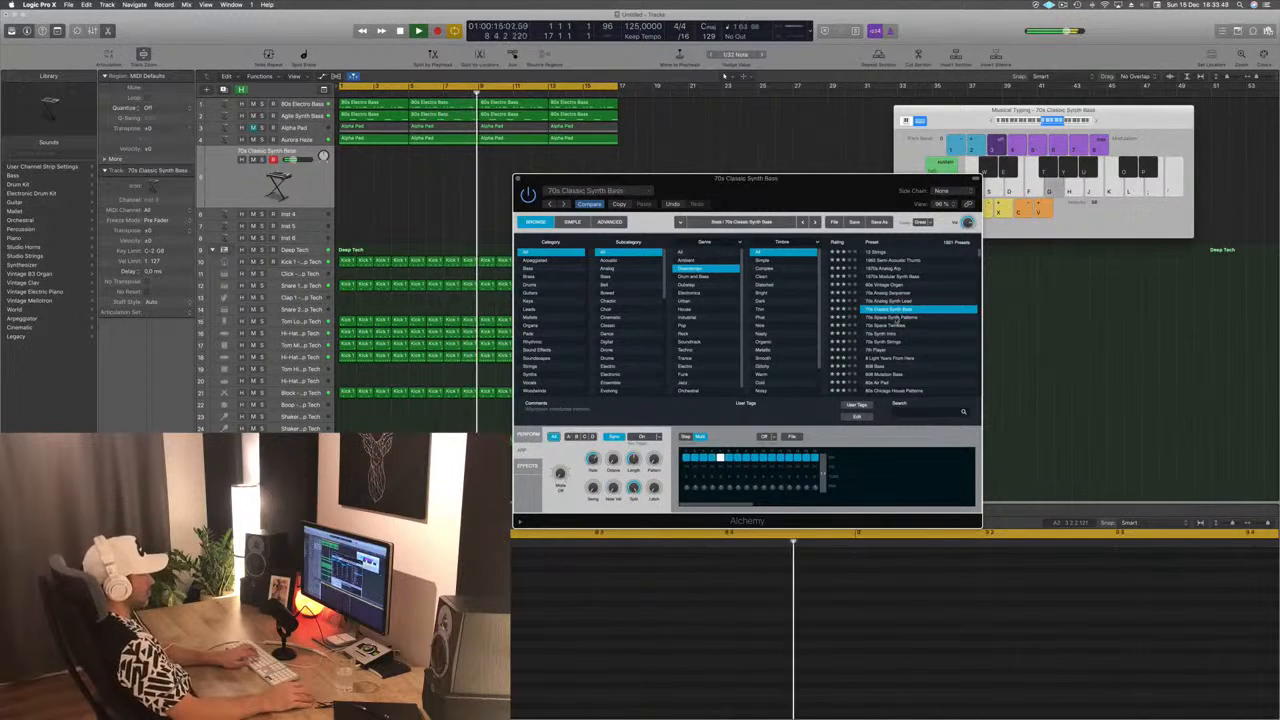
left_click(893, 318)
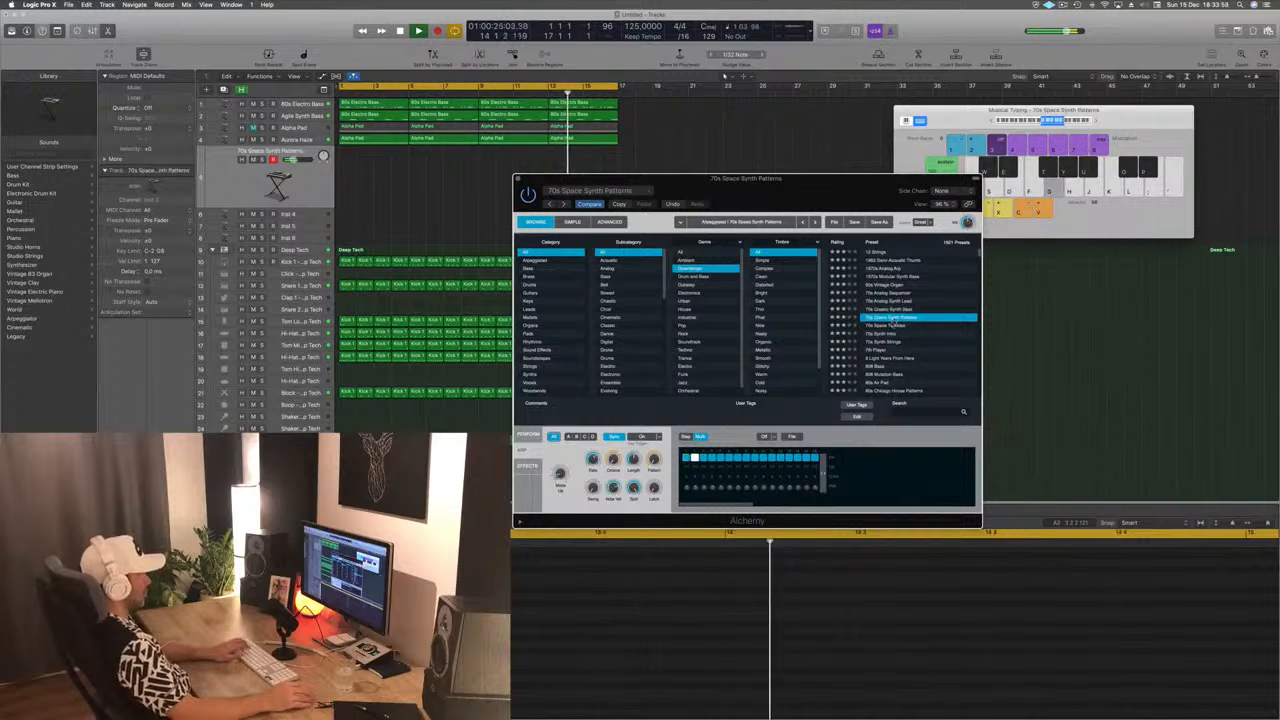
Continue through the 70s Synth Intro and 7th Player presets to 8 Light Years From Here
left_click(890, 334)
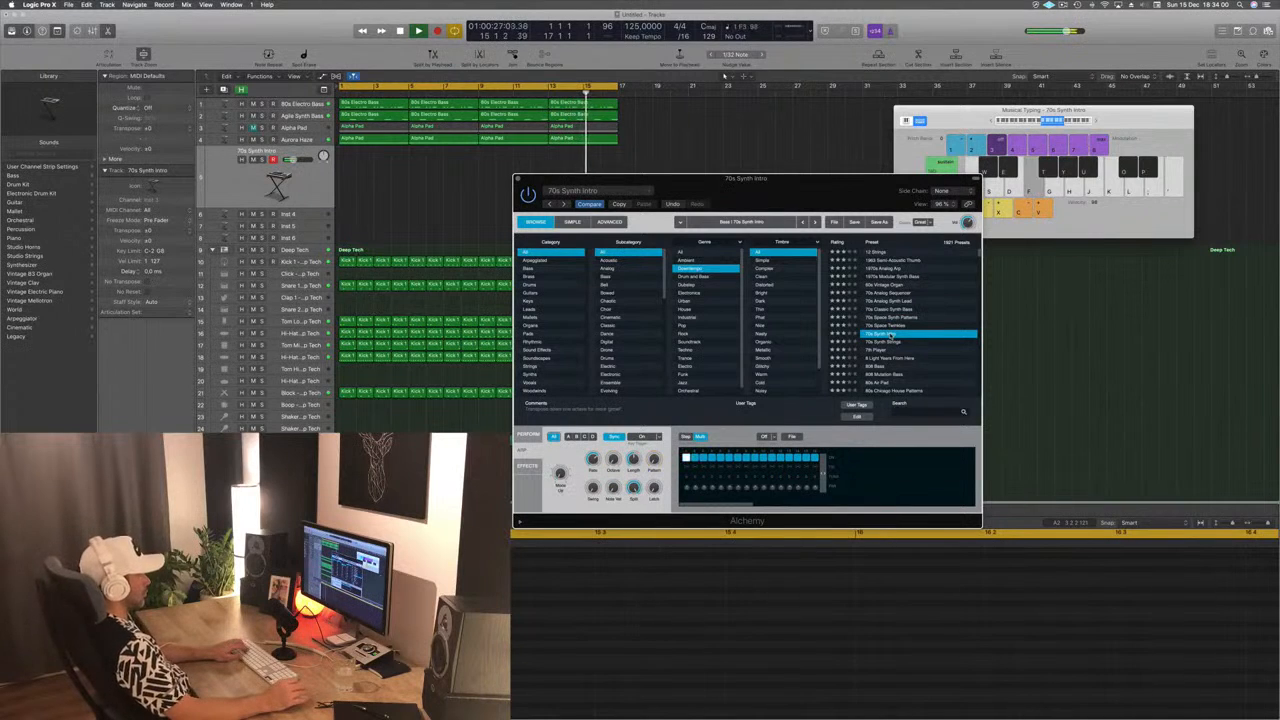
left_click(886, 351)
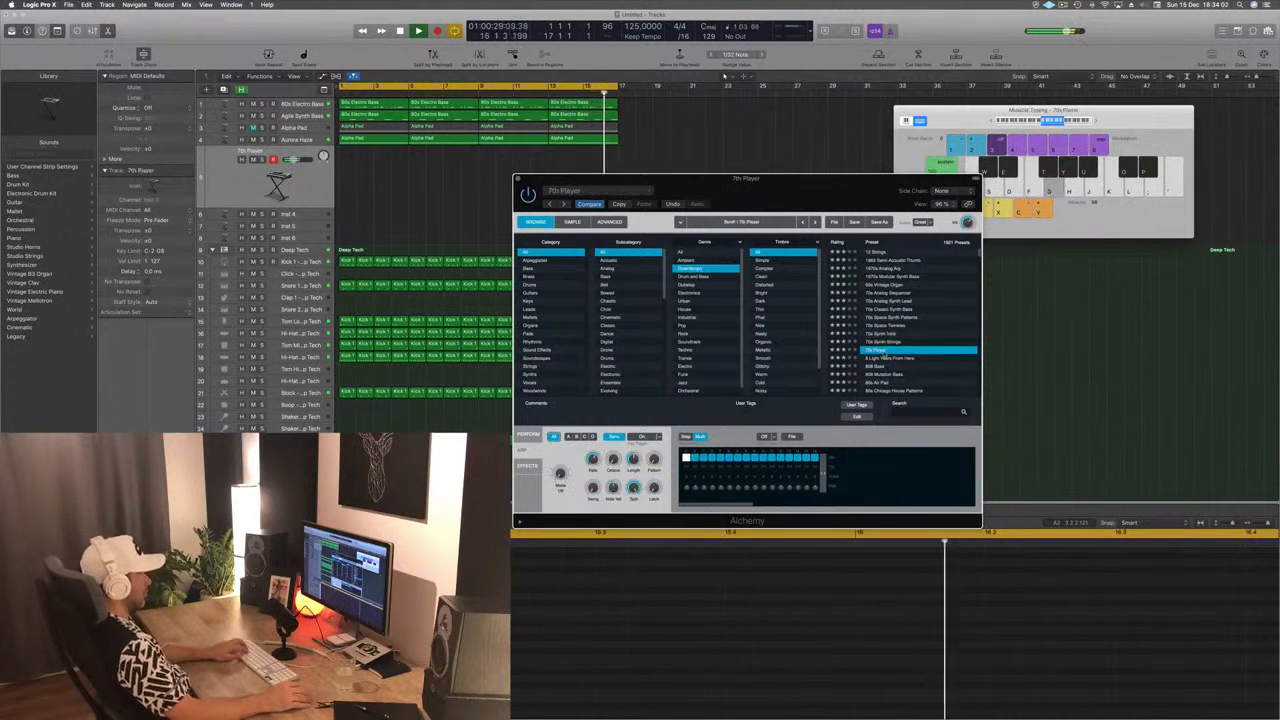
left_click(885, 358)
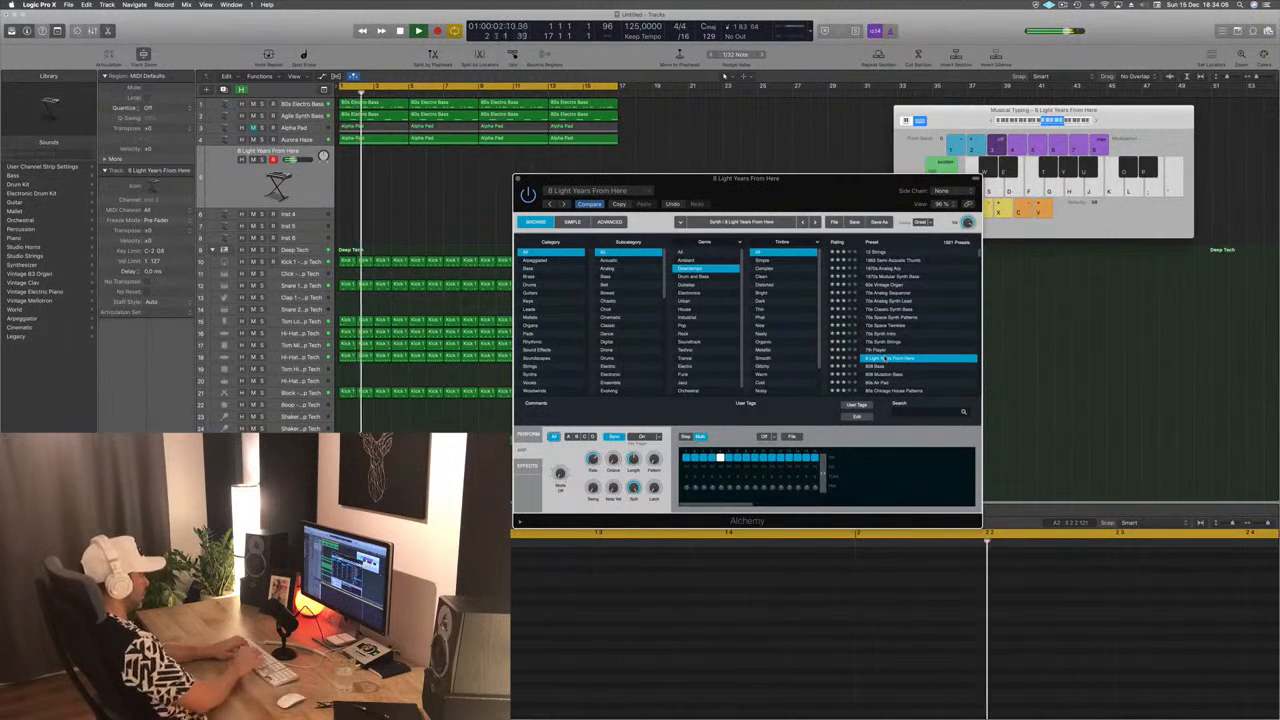
Audition 8 Light Years From Here in the C2 octave range of Musical Typing and move the Alchemy window higher on the screen
key("d")
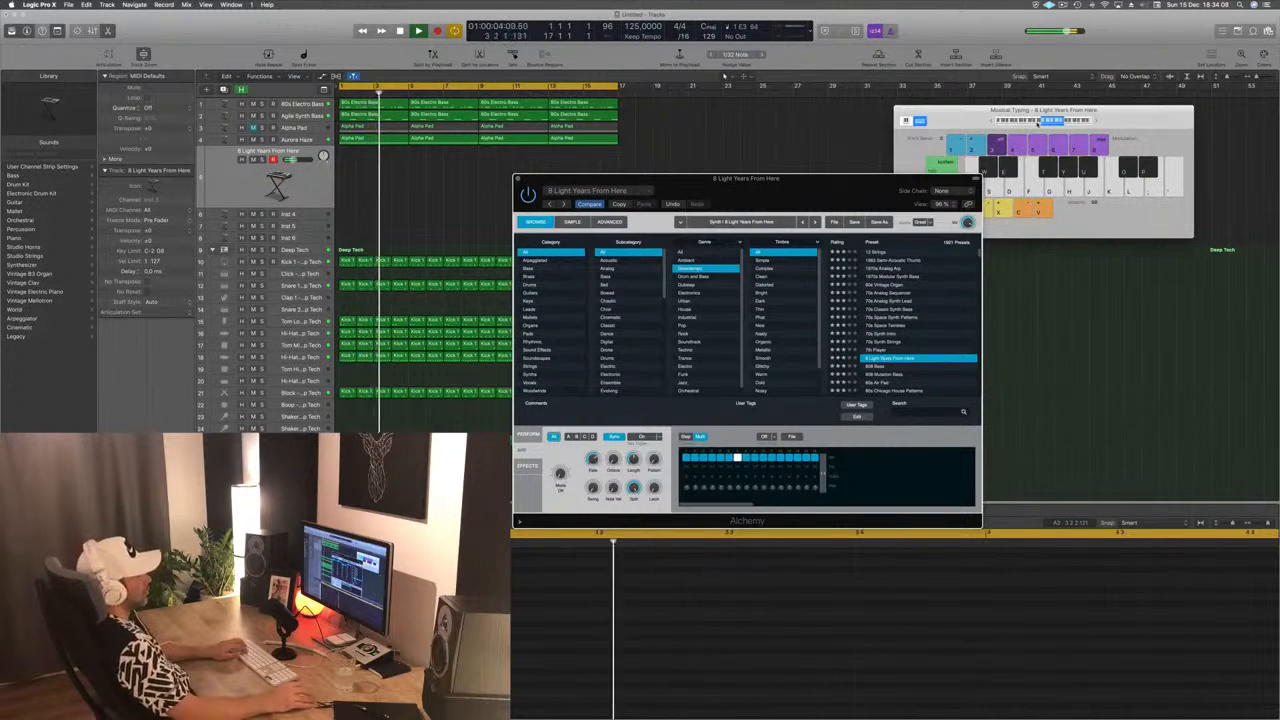
key("z")
left_click_drag(780, 176, 781, 76)
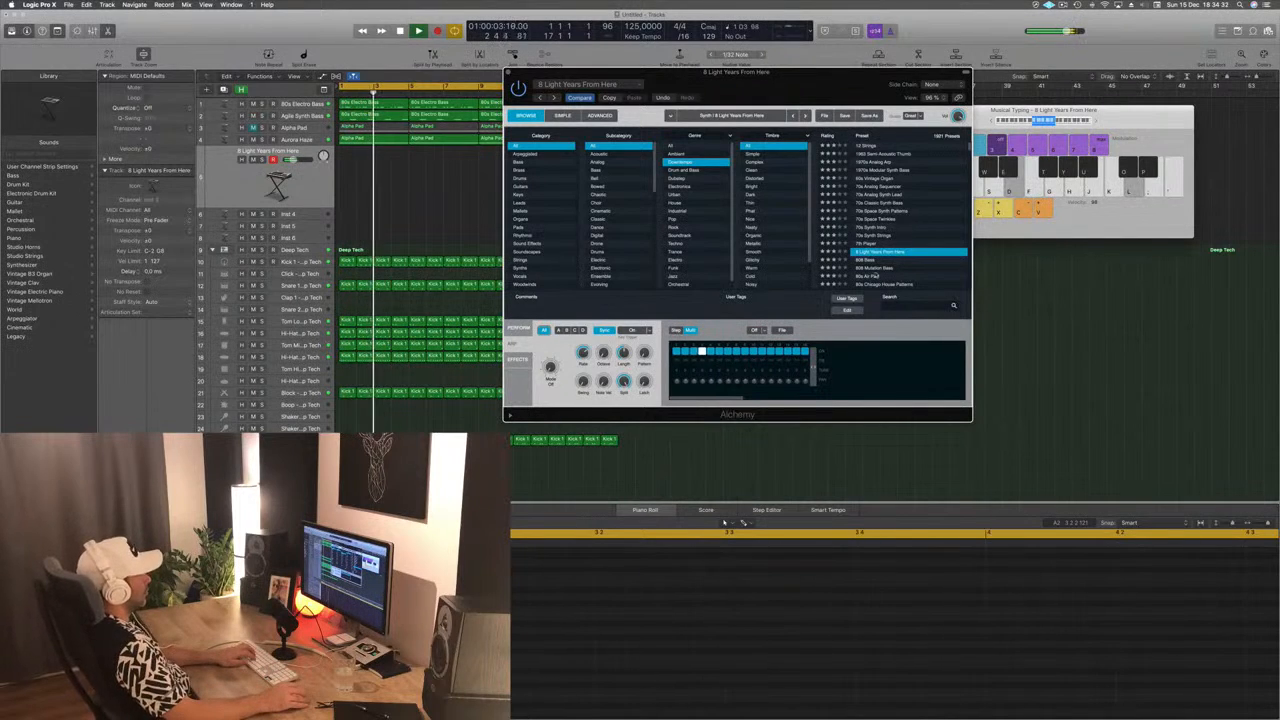
left_click(1056, 121)
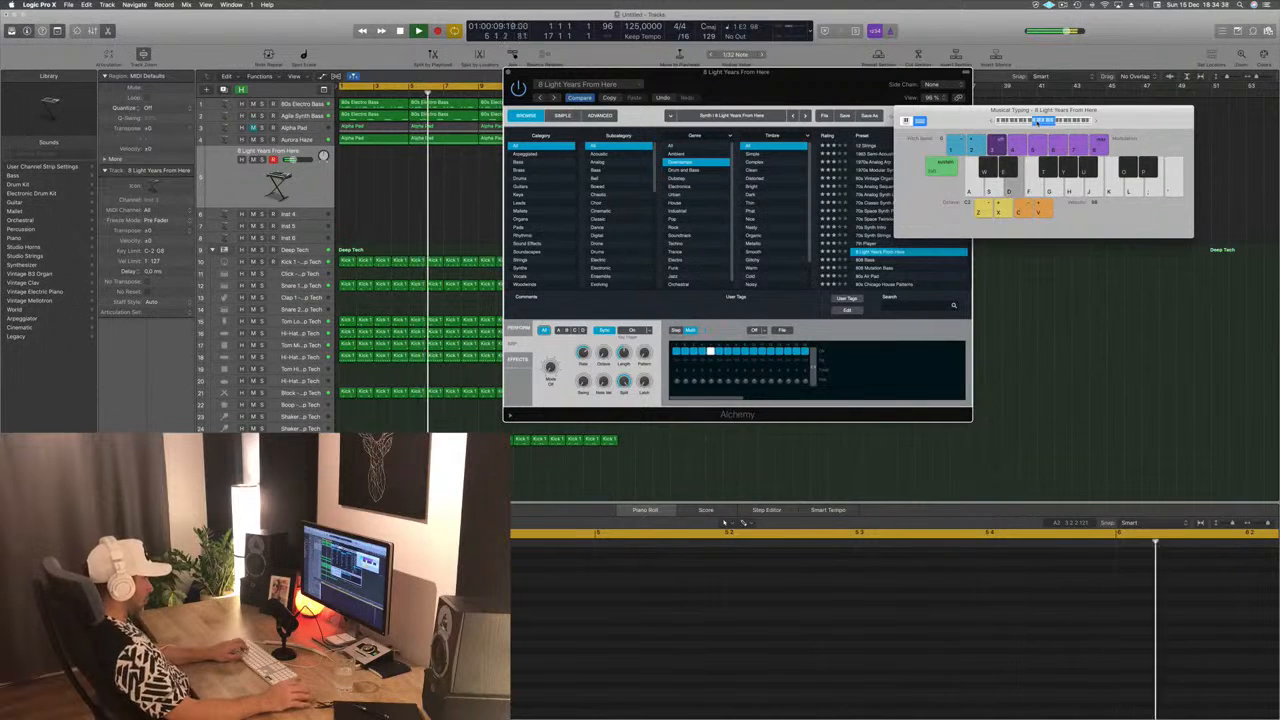
Try the 80s Air Pad, 80s Chicago House Patterns and 80s Glassy Electric Piano presets
left_click(890, 276)
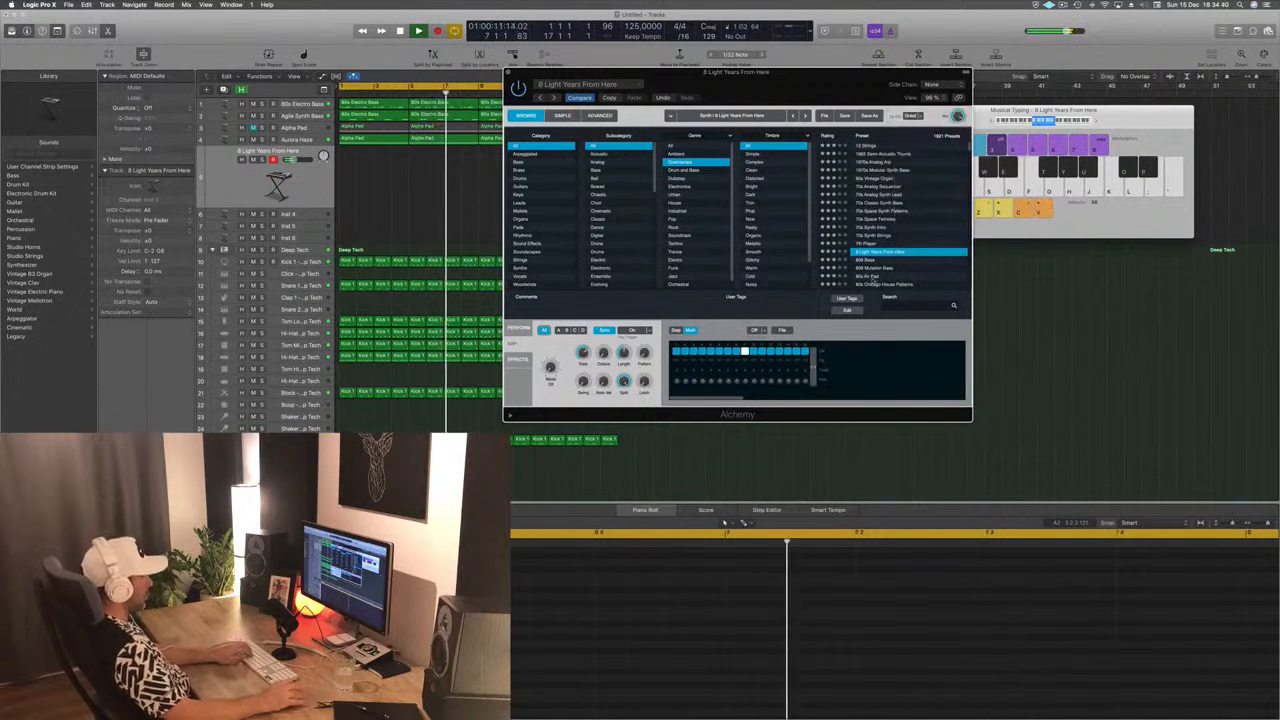
scroll(905, 246, "down", 2)
left_click(899, 245)
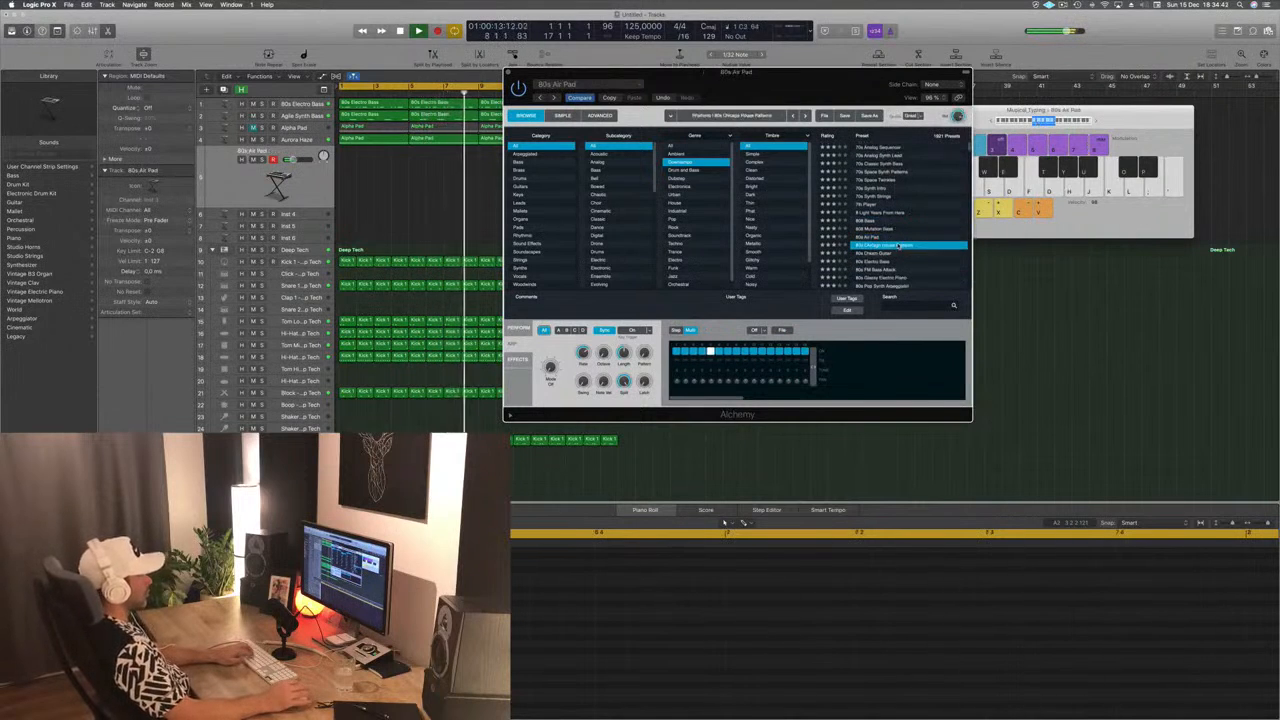
scroll(899, 240, "down", 2)
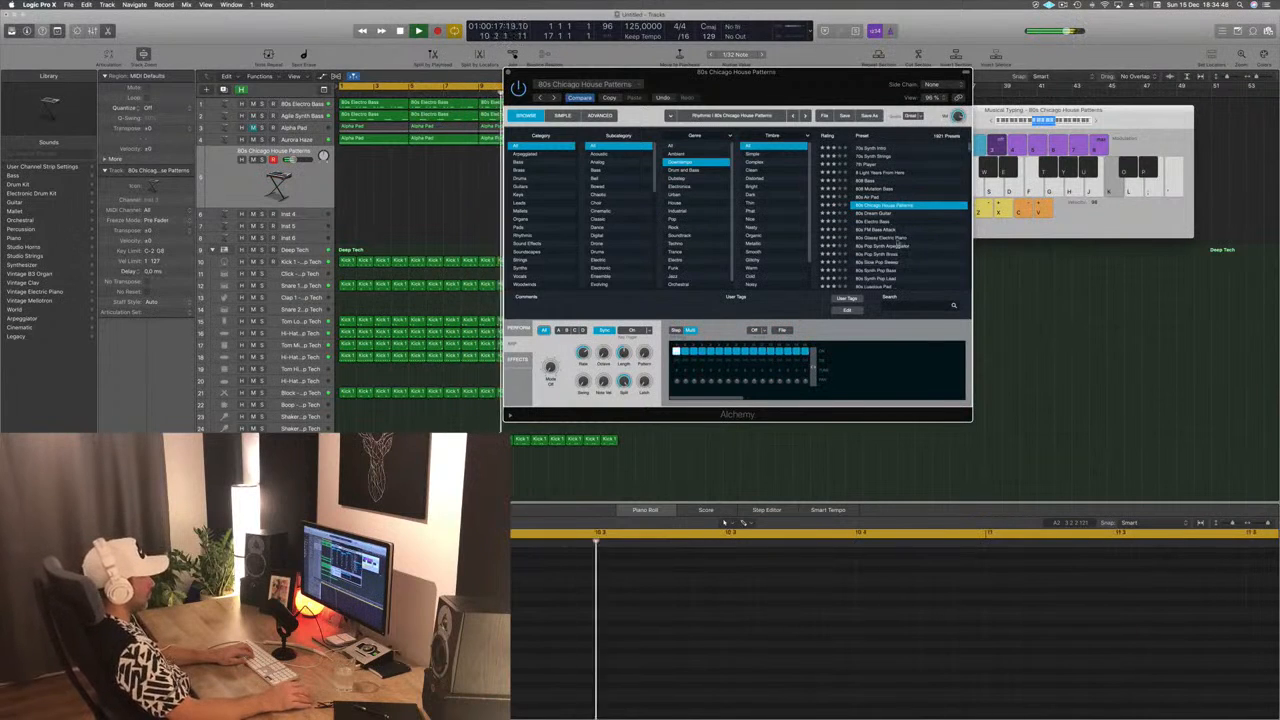
left_click(878, 238)
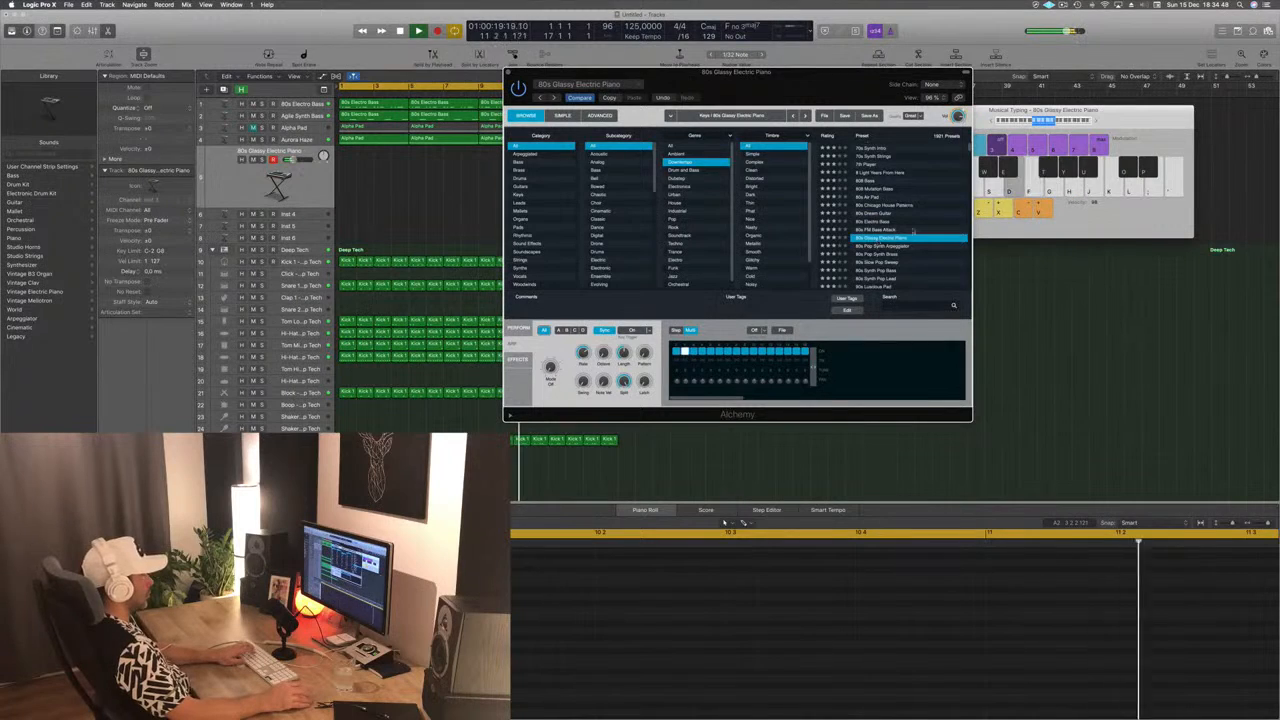
Try the 80s Slow Pop Sweep preset, followed by Abstracted Possibilities
scroll(938, 211, "down", 2)
left_click(895, 222)
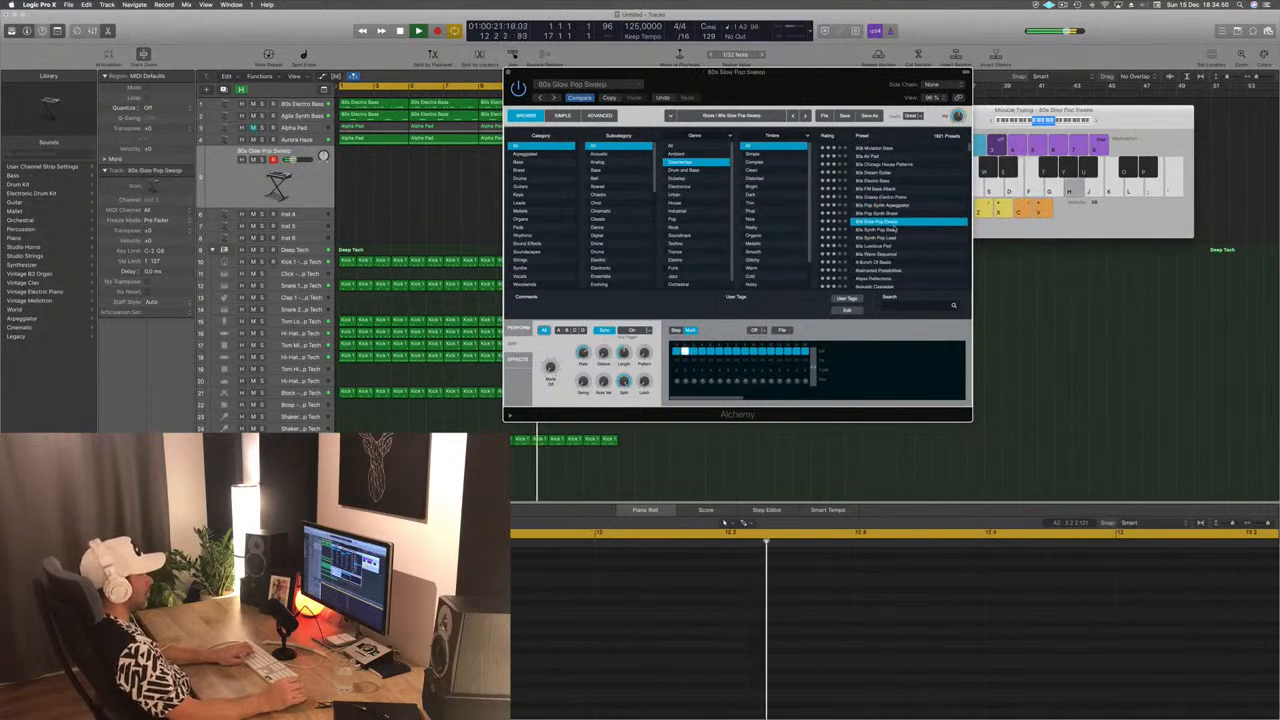
scroll(897, 229, "down", 2)
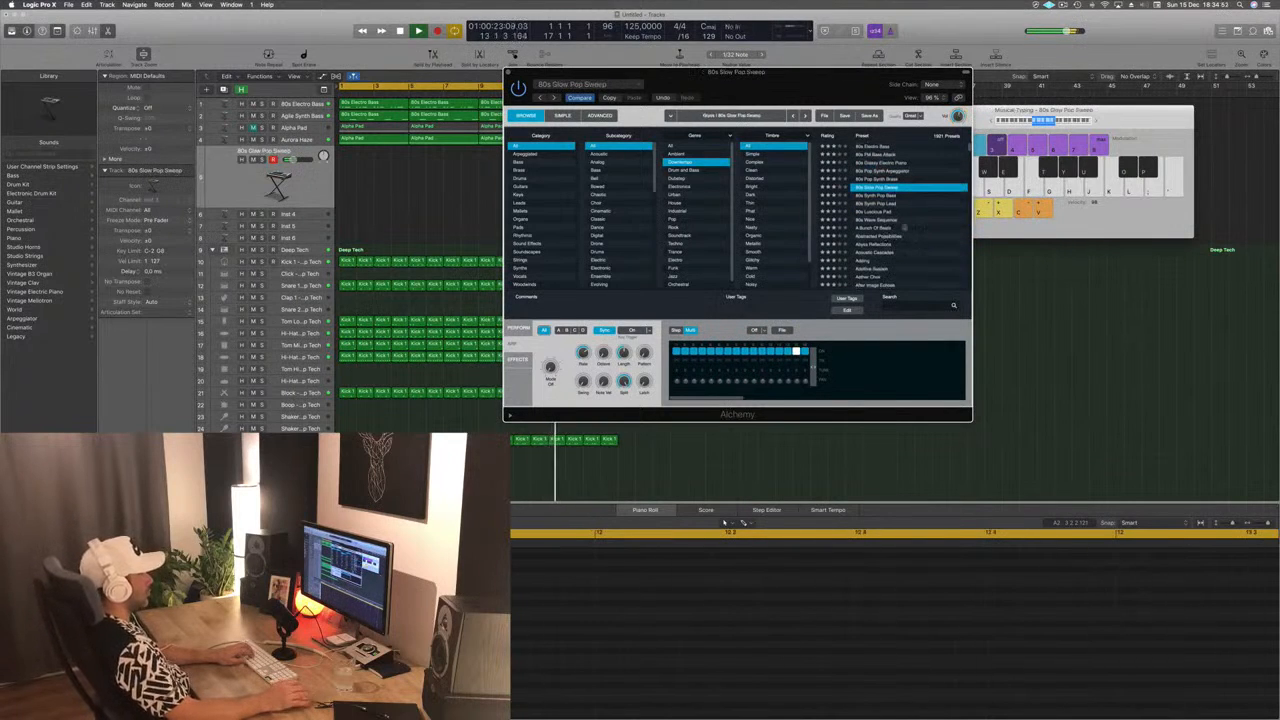
left_click(903, 234)
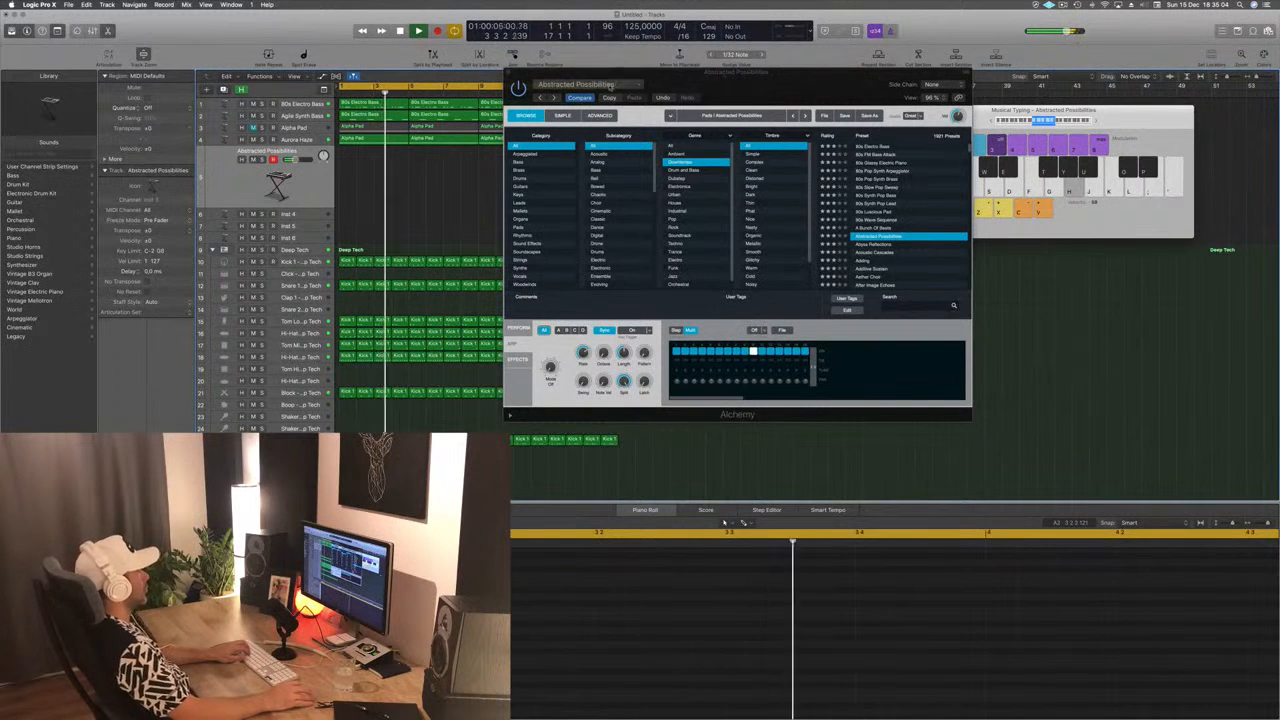
Audition the Textured Sweep, Tremolo Swell and Jittery performance snapshots of Abstracted Possibilities
left_click(522, 328)
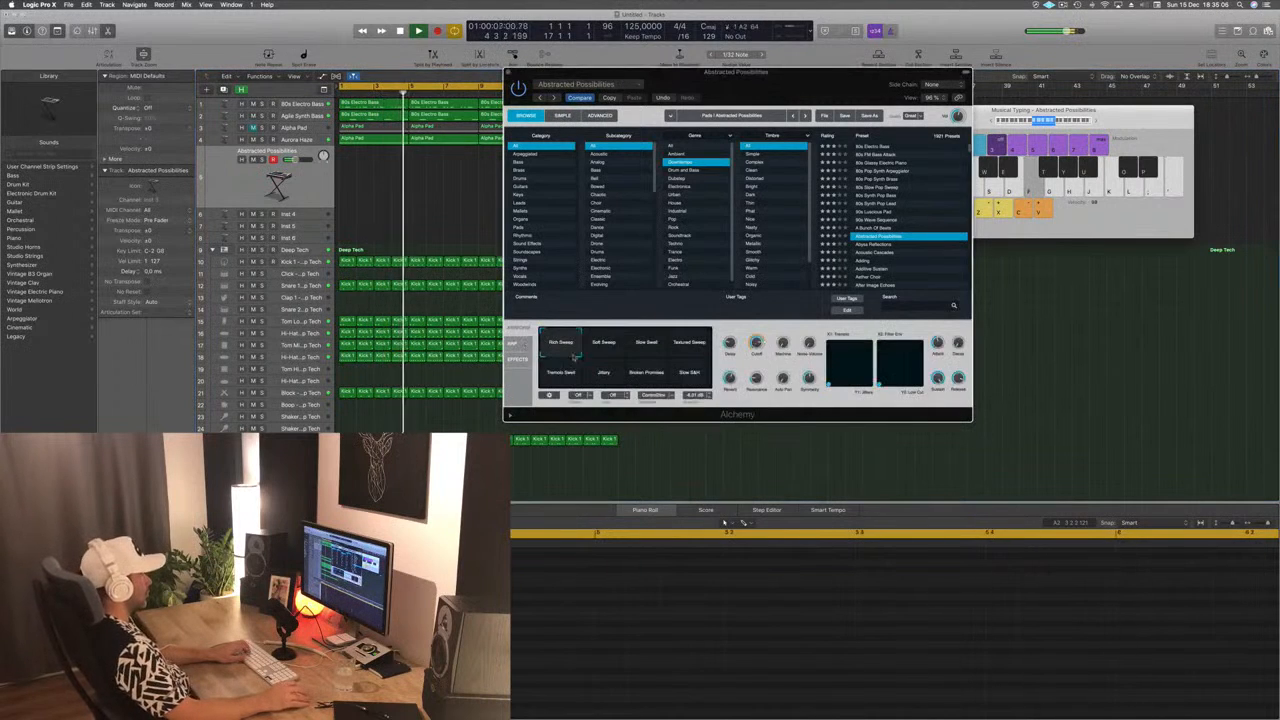
left_click(690, 343)
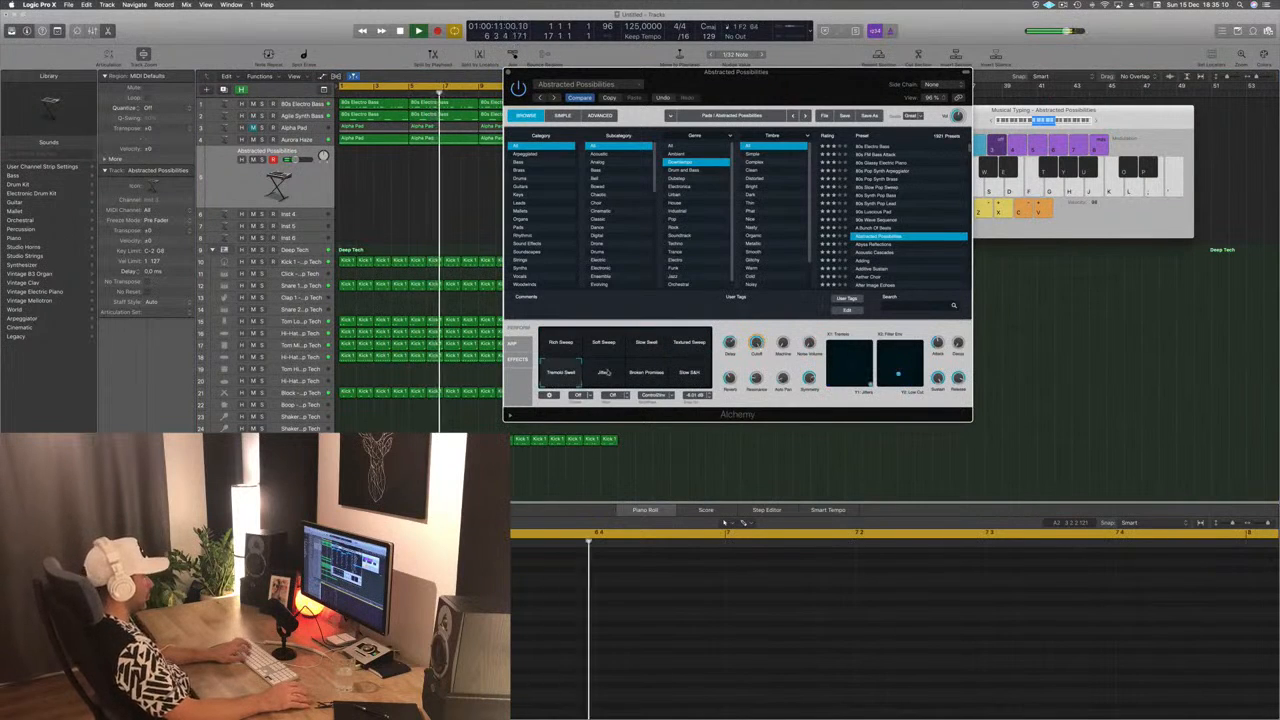
left_click(603, 372)
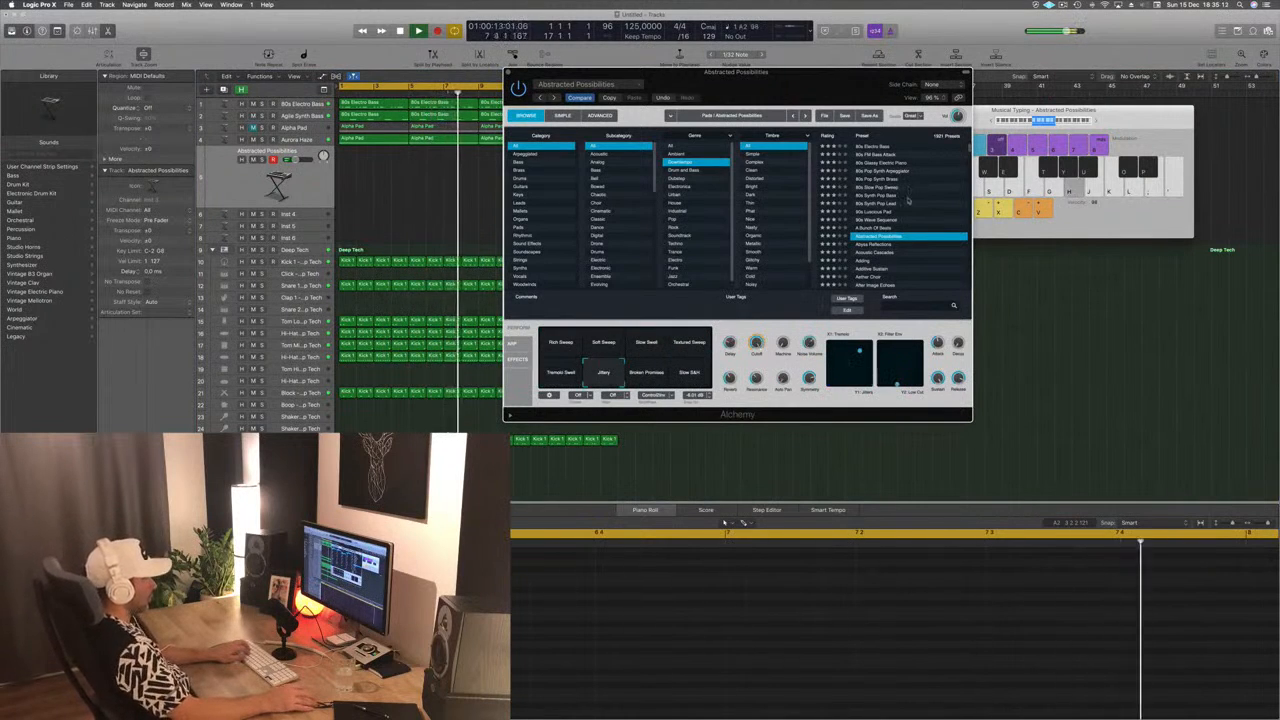
Load the 12 Strings preset and raise Musical Typing to the C3 octave range
scroll(909, 187, "up", 5)
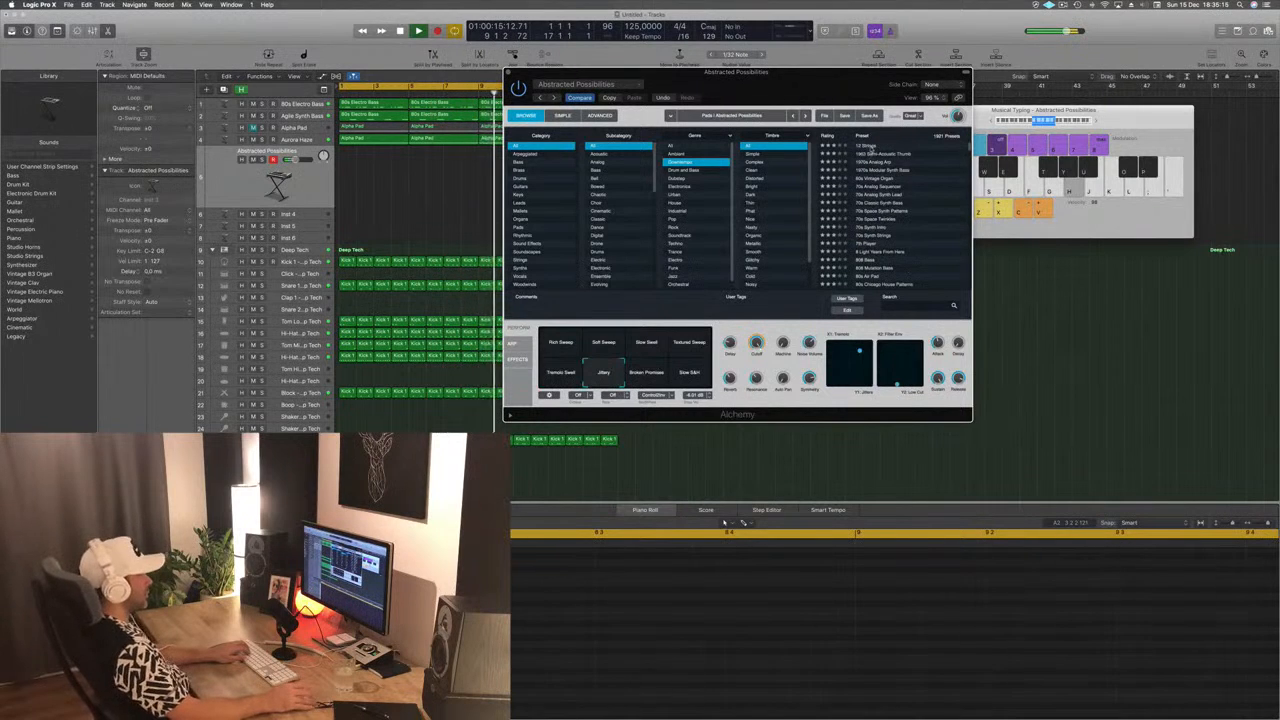
left_click(866, 146)
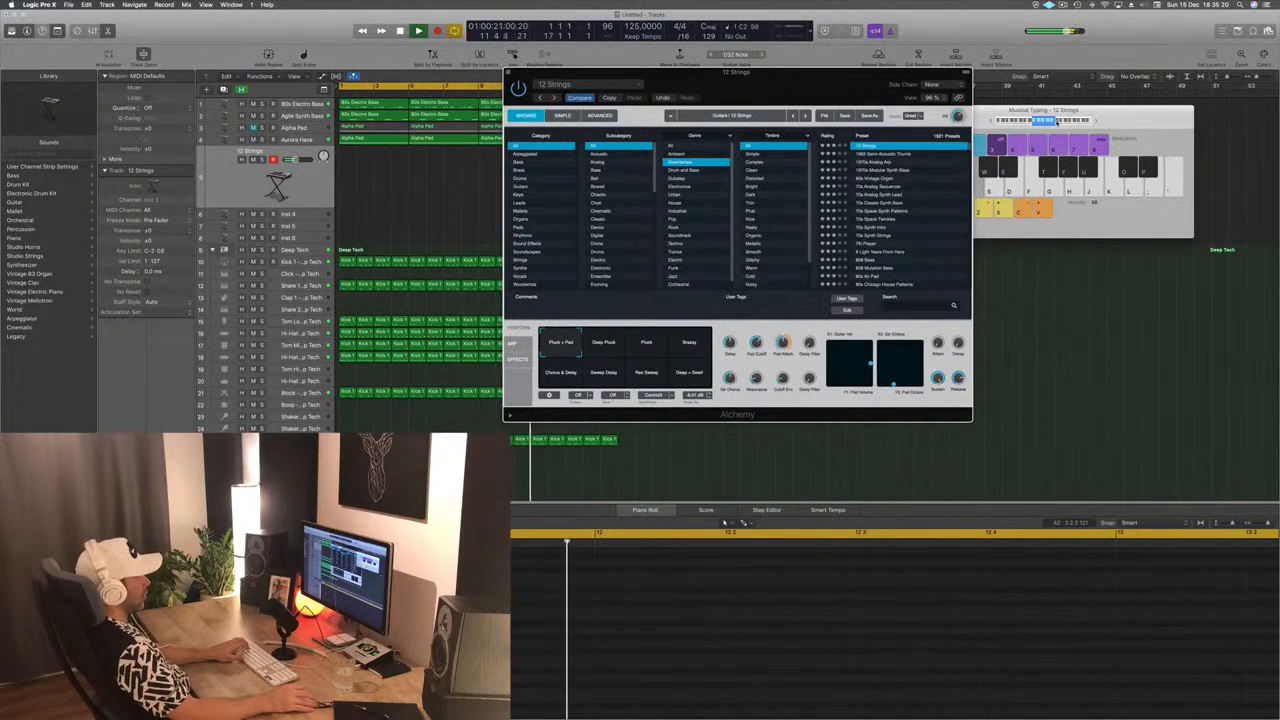
left_click(1057, 120)
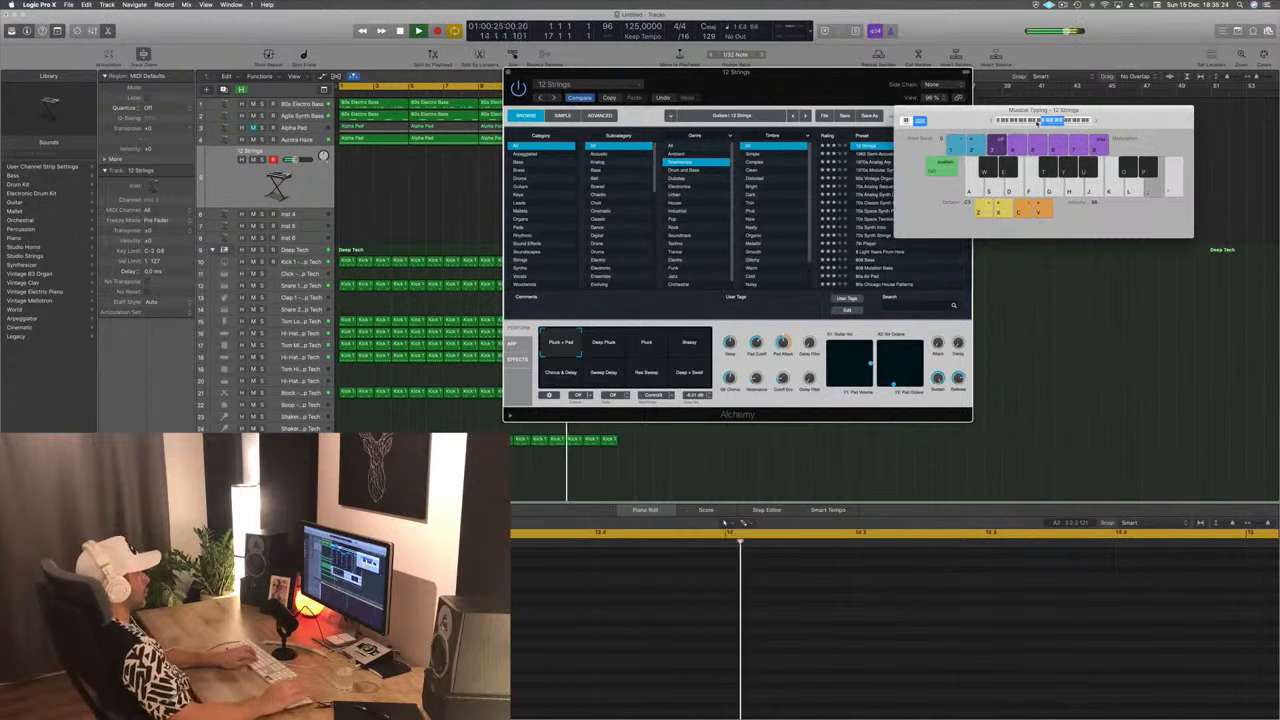
Audition the Deep Pluck snapshot of 12 Strings with middle notes, moving Musical Typing to a higher octave range
left_click(605, 345)
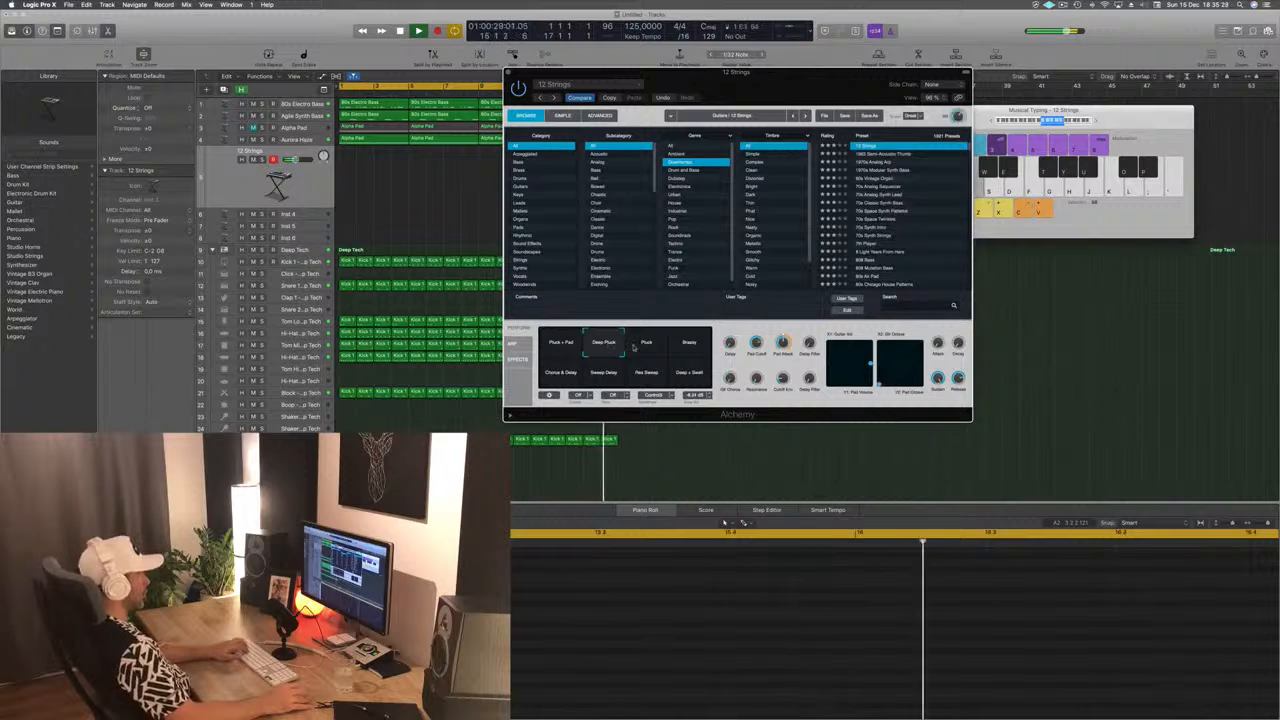
key("f")
left_click(1070, 121)
key("g")
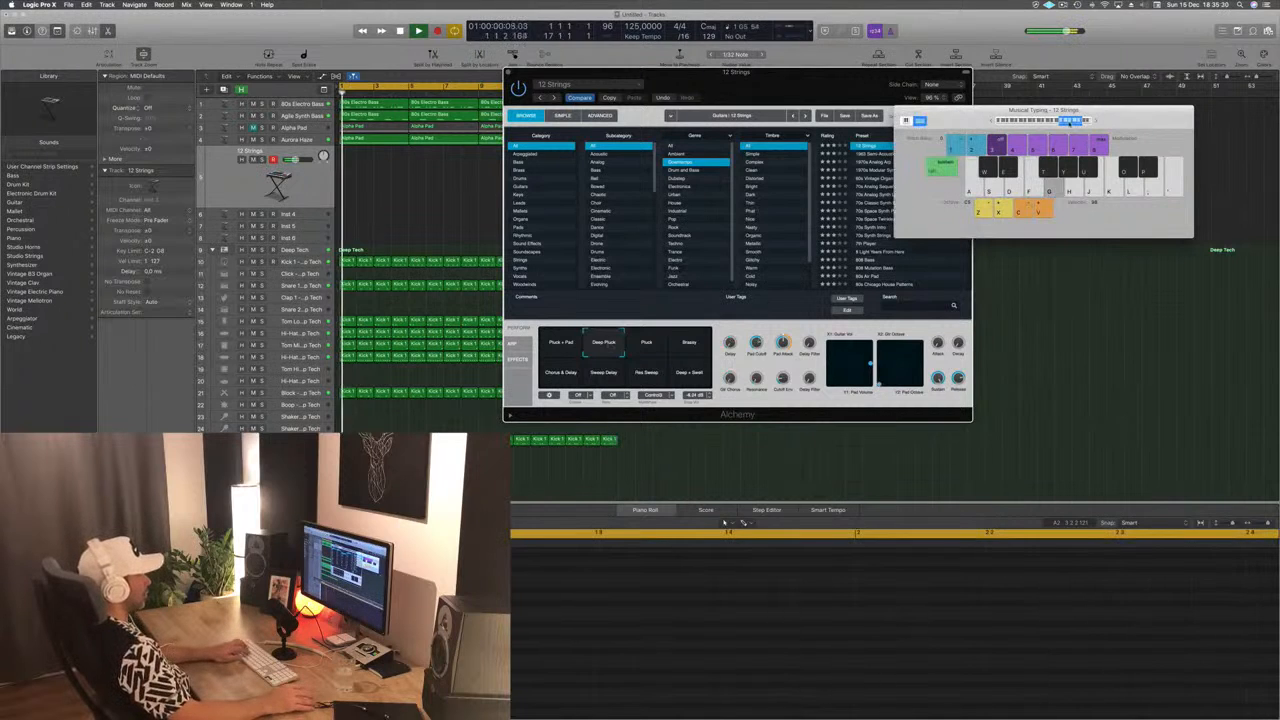
Audition the Pluck snapshot with a run of notes in the C2 octave range, and switch to the Breezy snapshot
left_click(646, 344)
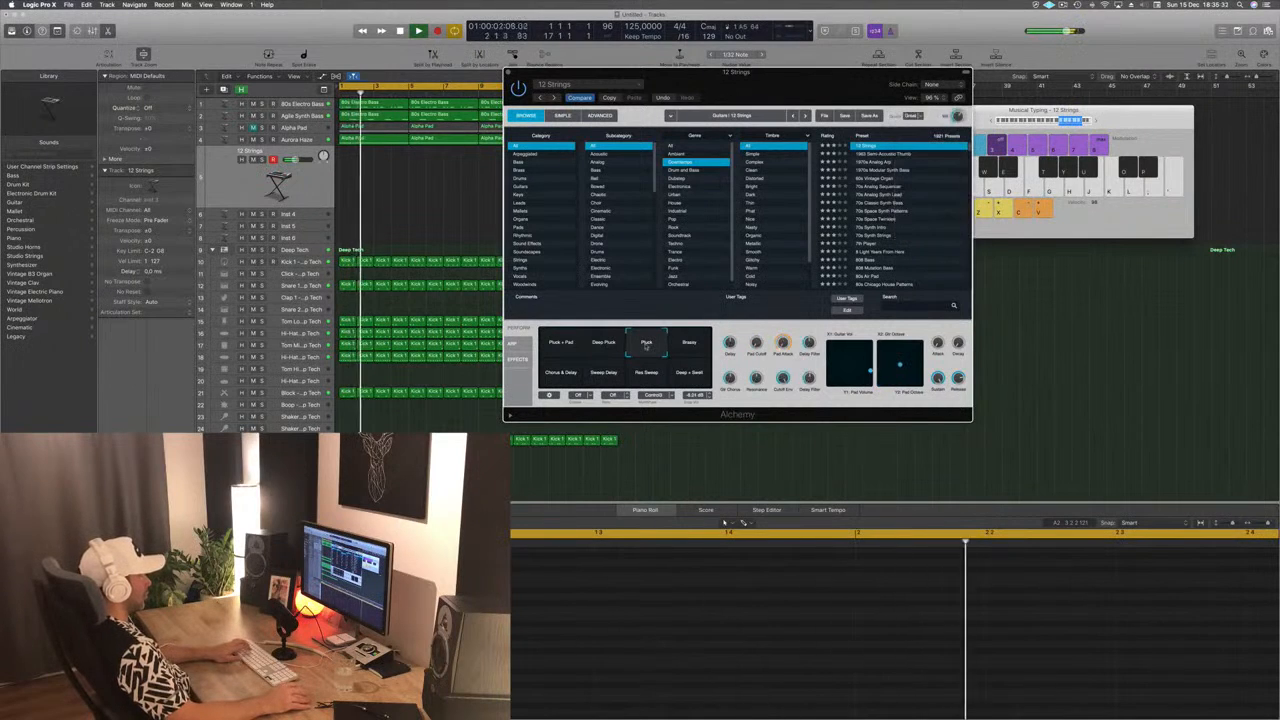
left_click(1042, 121)
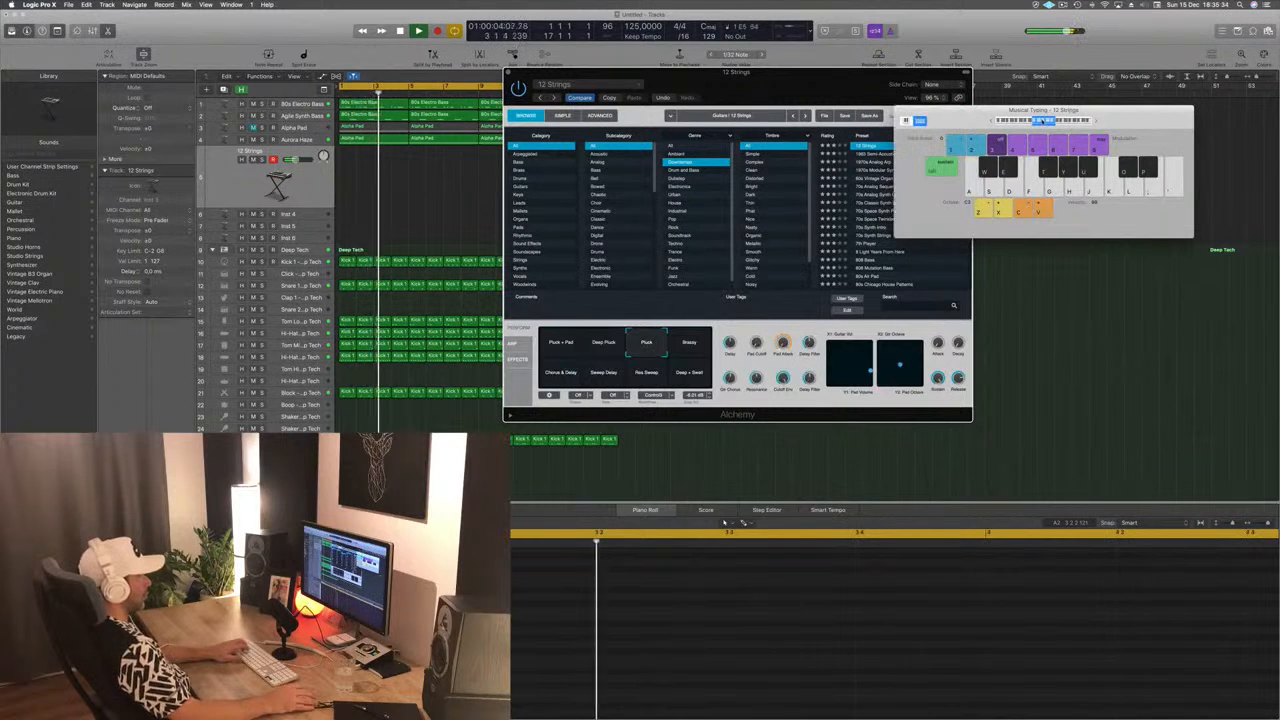
key("d")
key("f")
key("g")
key("j")
key("k")
key("l")
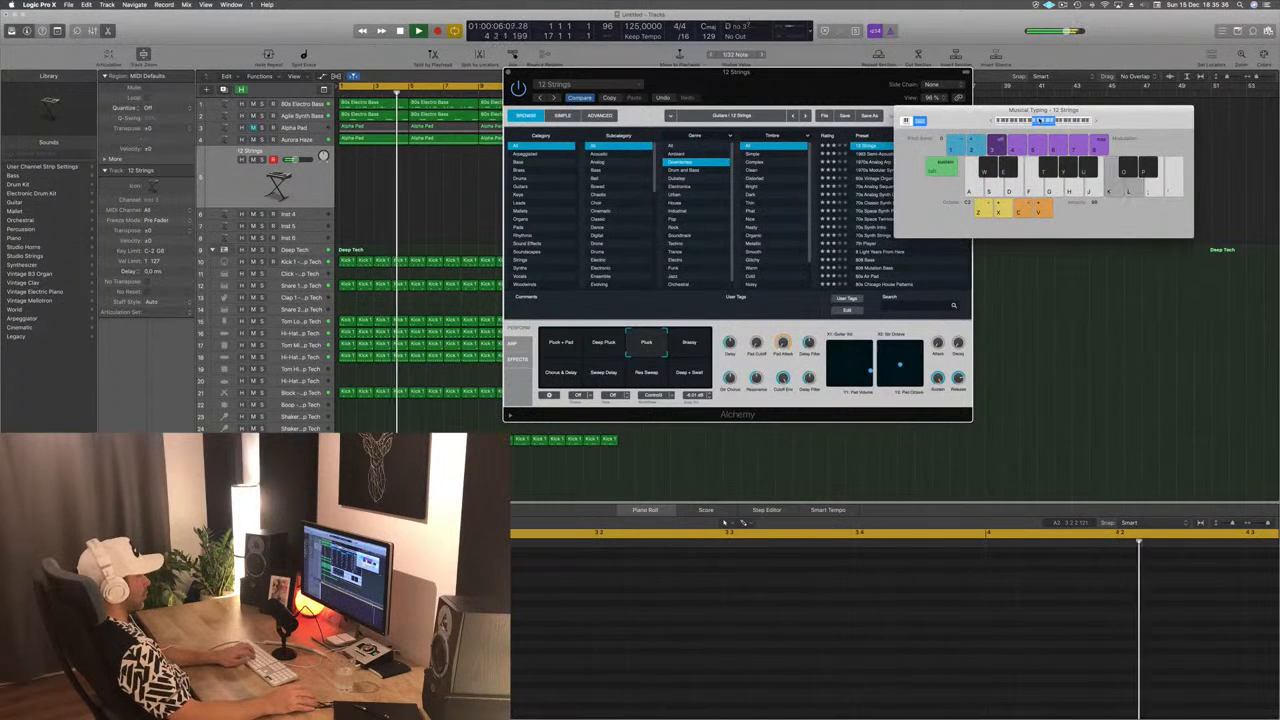
left_click(690, 343)
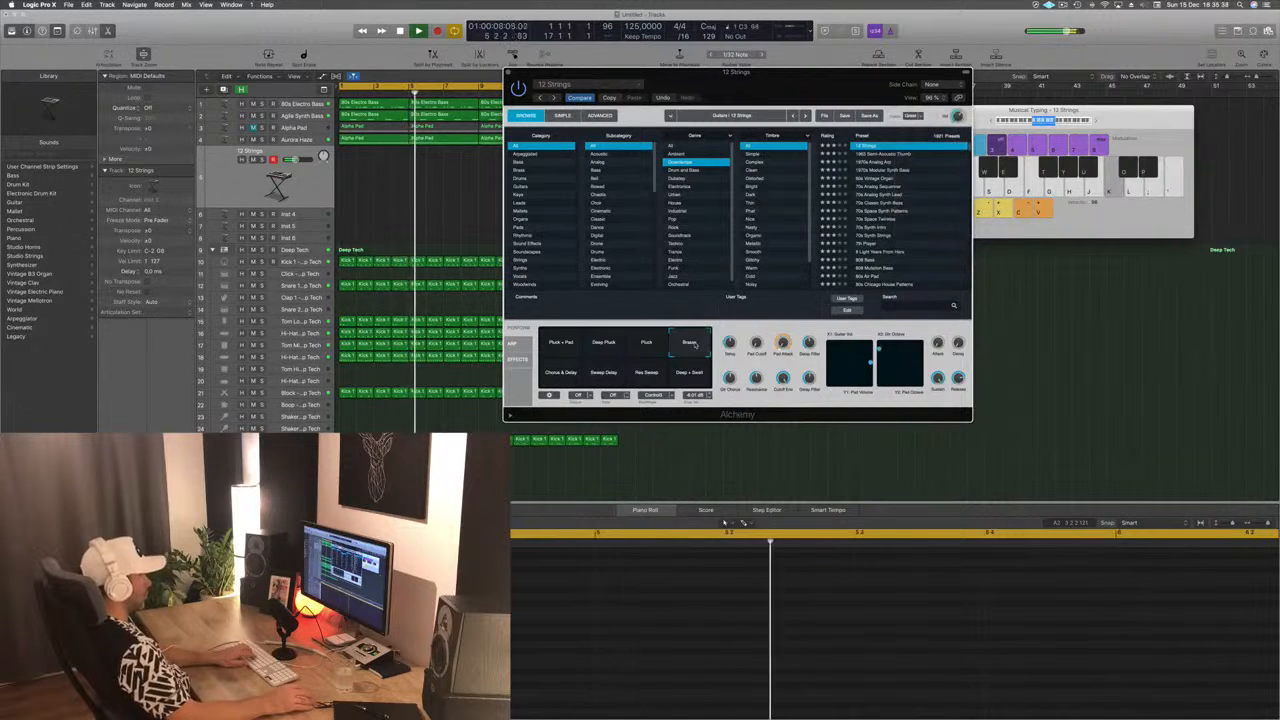
Audition the Breezy, Chorus & Delay and Sweep Delay snapshots of 12 Strings with single notes, and switch to Res Sweep
key("j")
key("f")
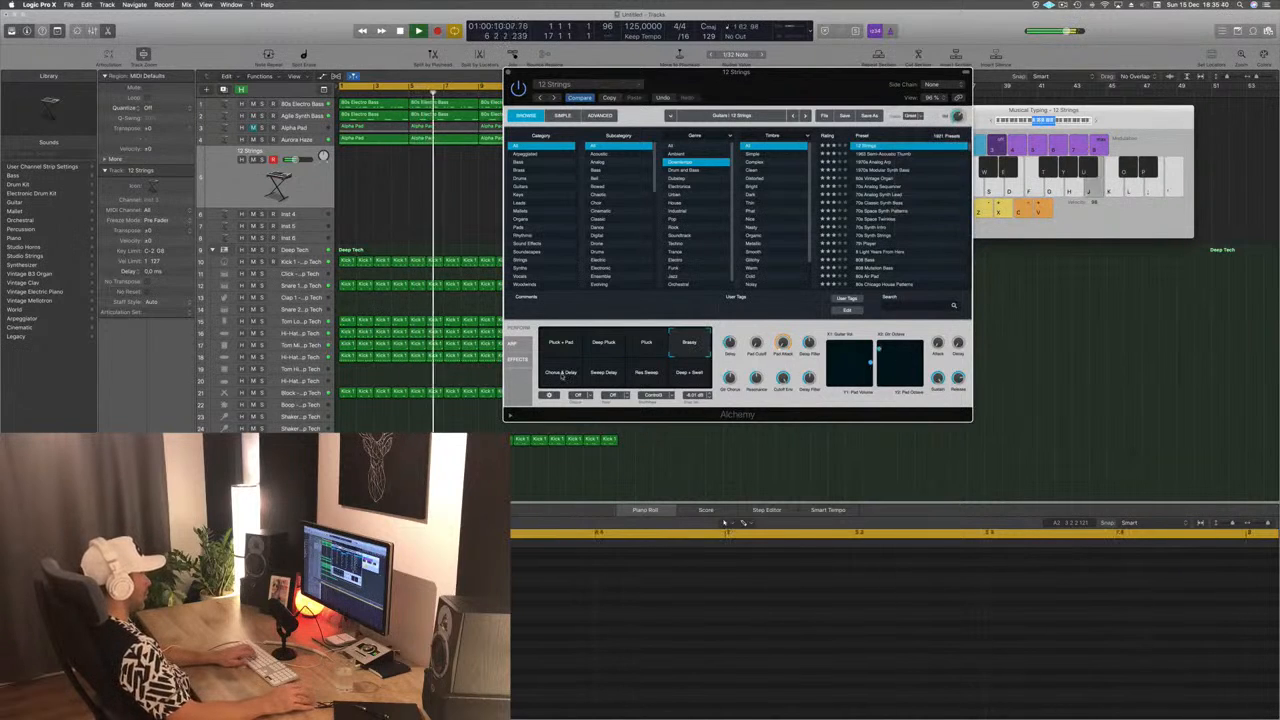
left_click(561, 373)
key("k")
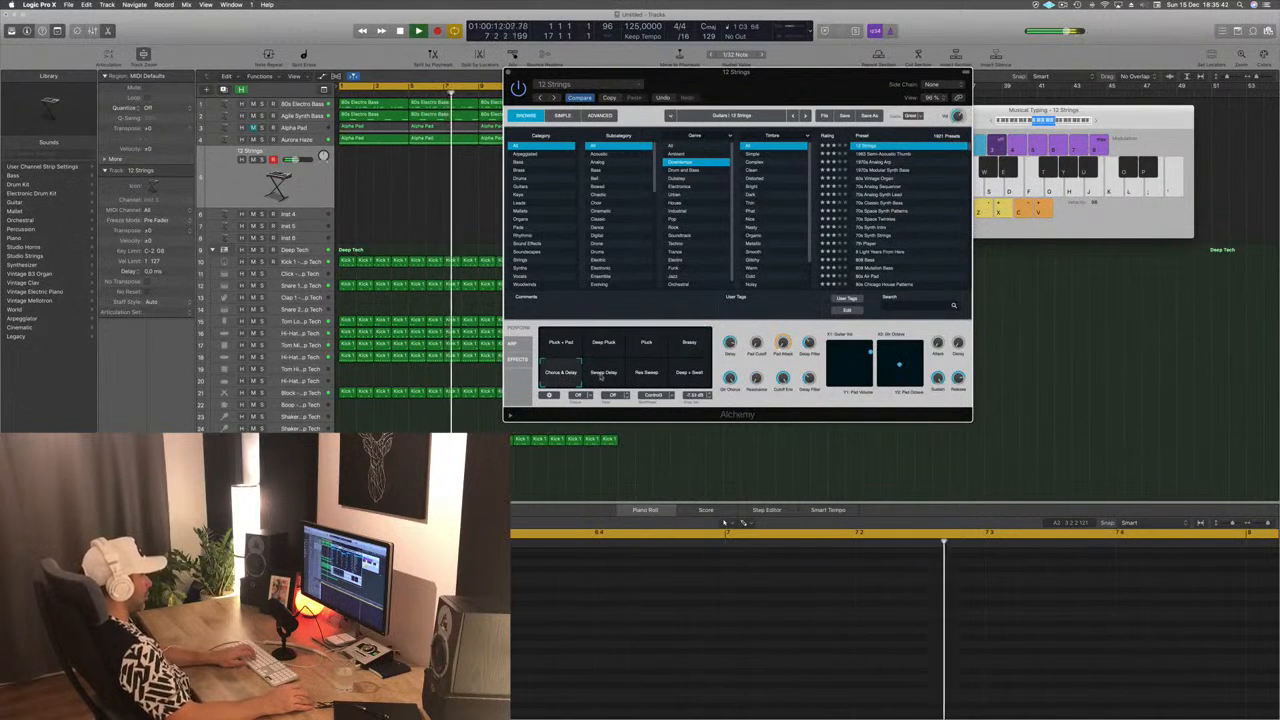
left_click(602, 374)
key("k")
left_click(648, 374)
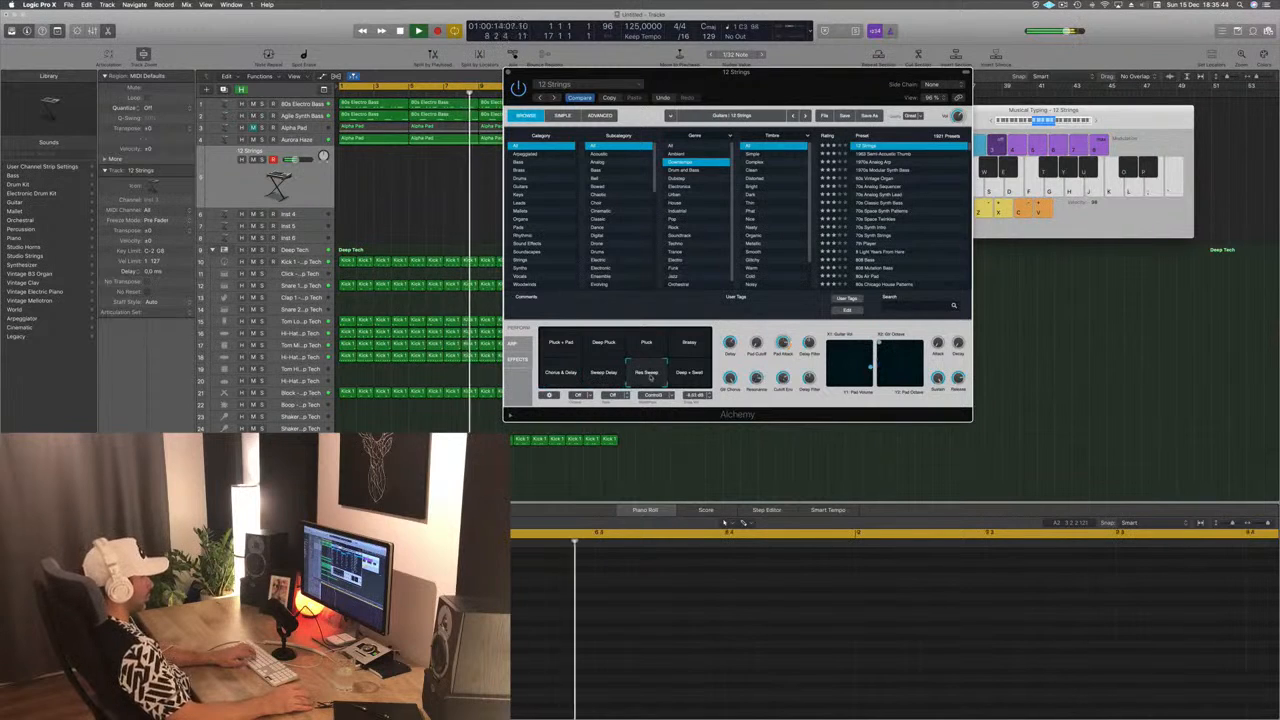
Audition the Deep + Swell snapshot of 12 Strings with repeated low and middle notes
left_click(688, 375)
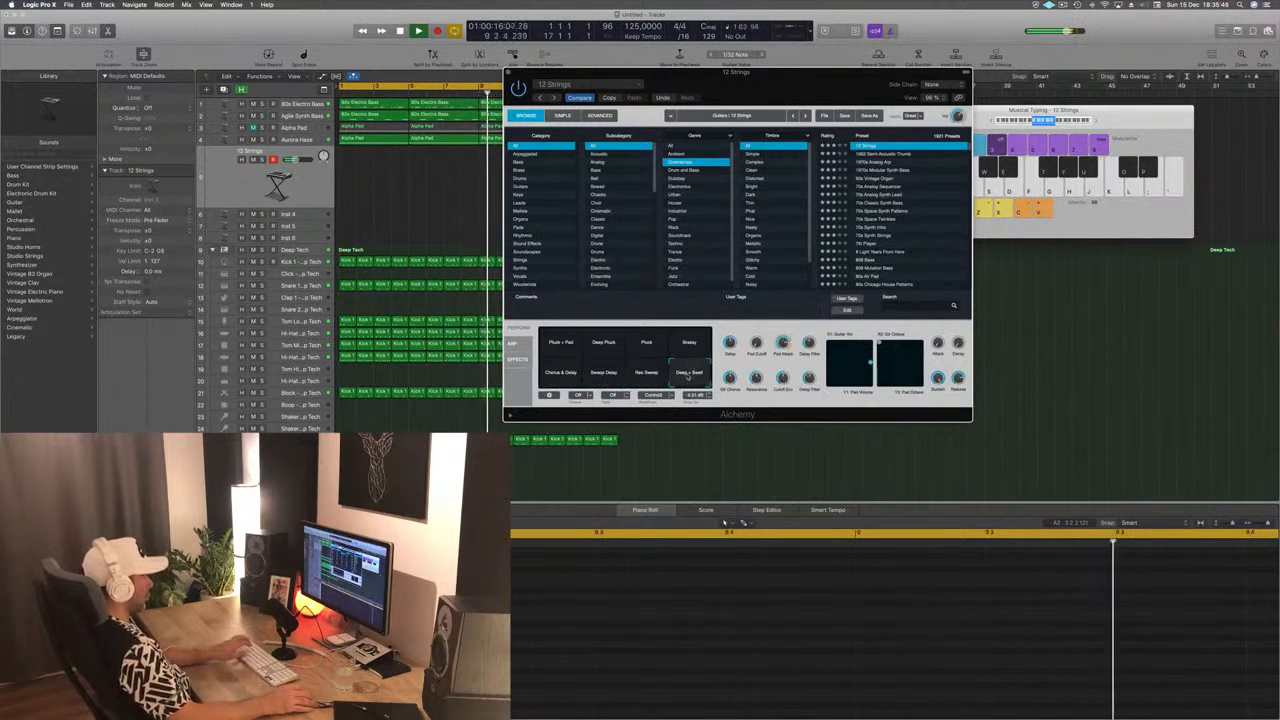
key("f")
key("f")
key("f")
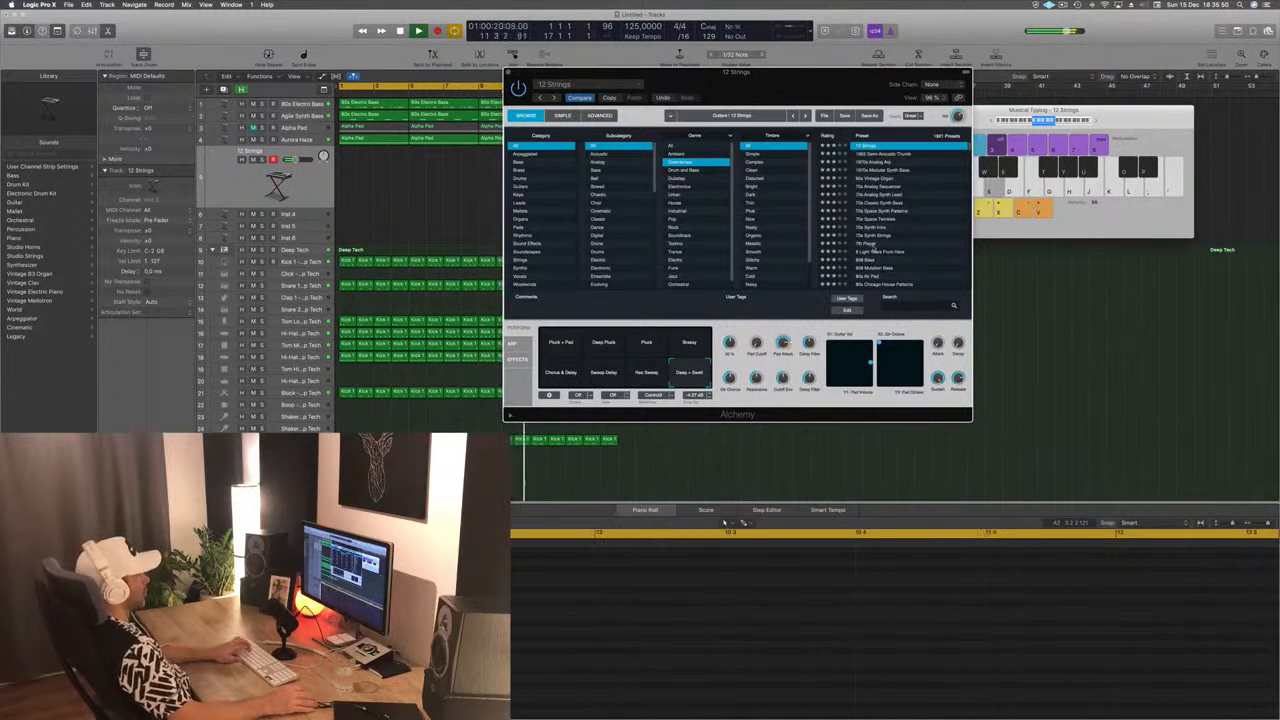
key("g")
key("s")
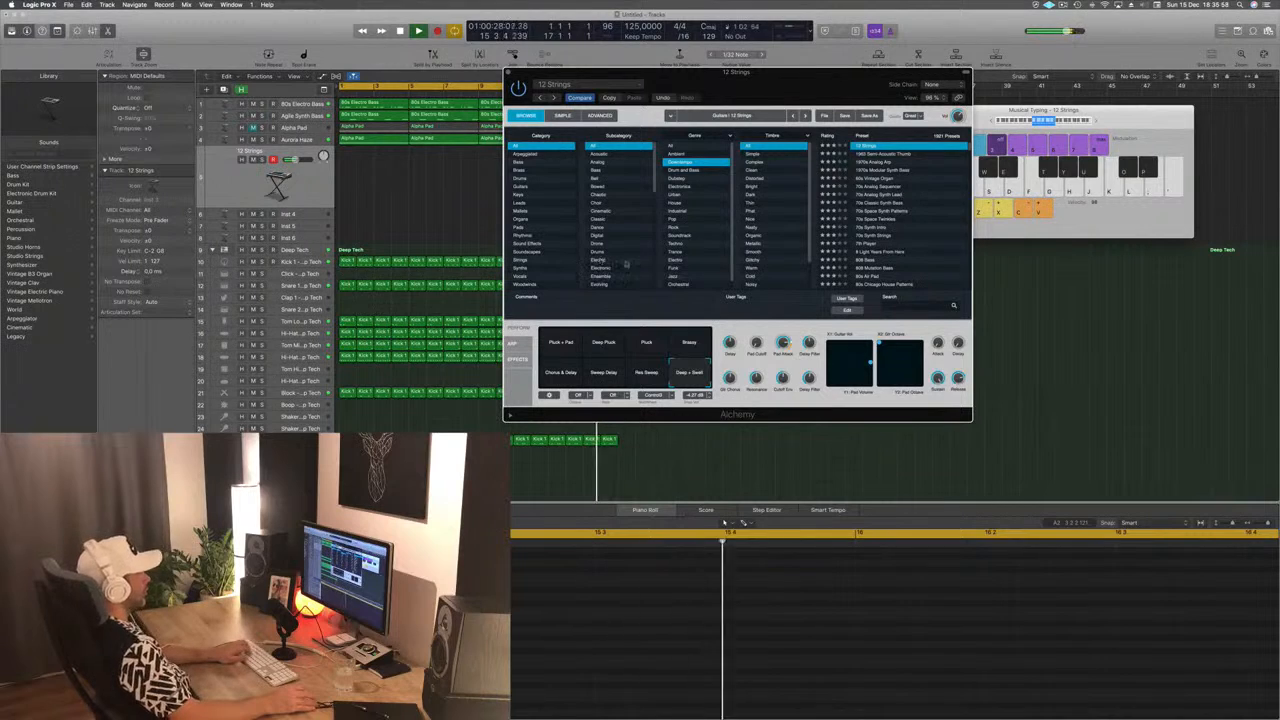
Filter the Alchemy presets to the Techno genre, try 70s Synth Lead Hero, and load 70s Synth Strings
left_click(676, 245)
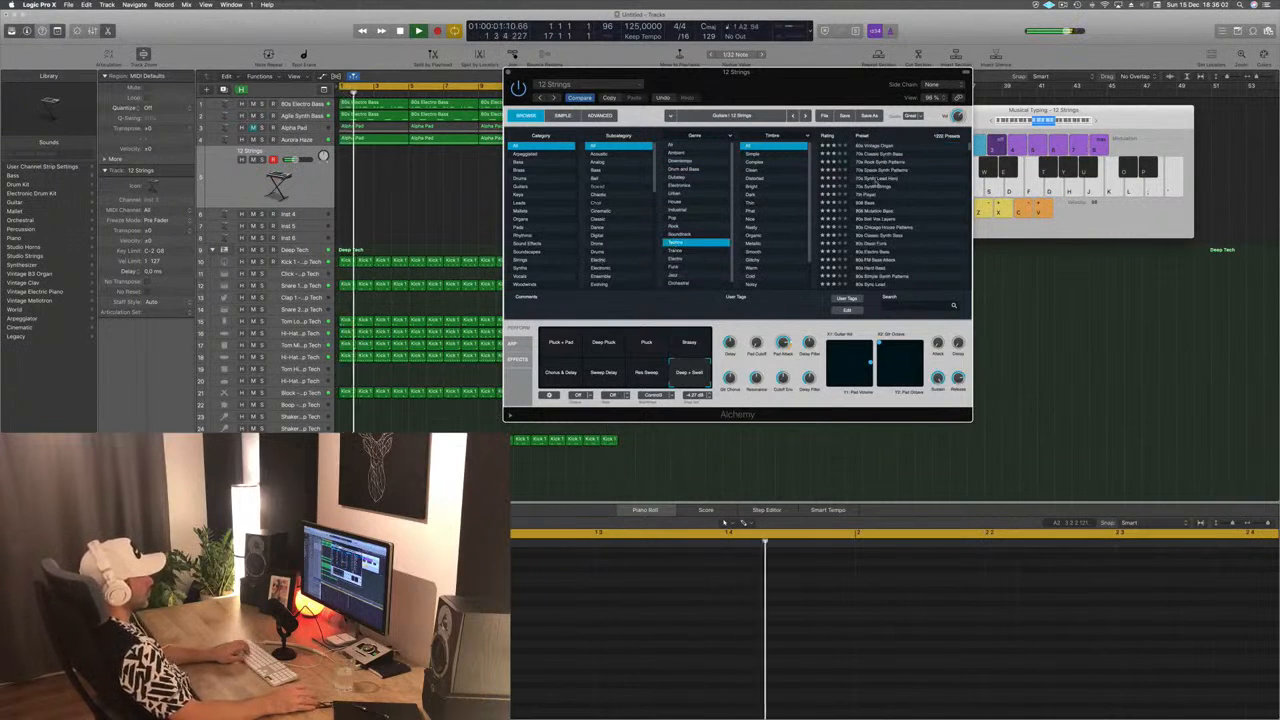
left_click(877, 179)
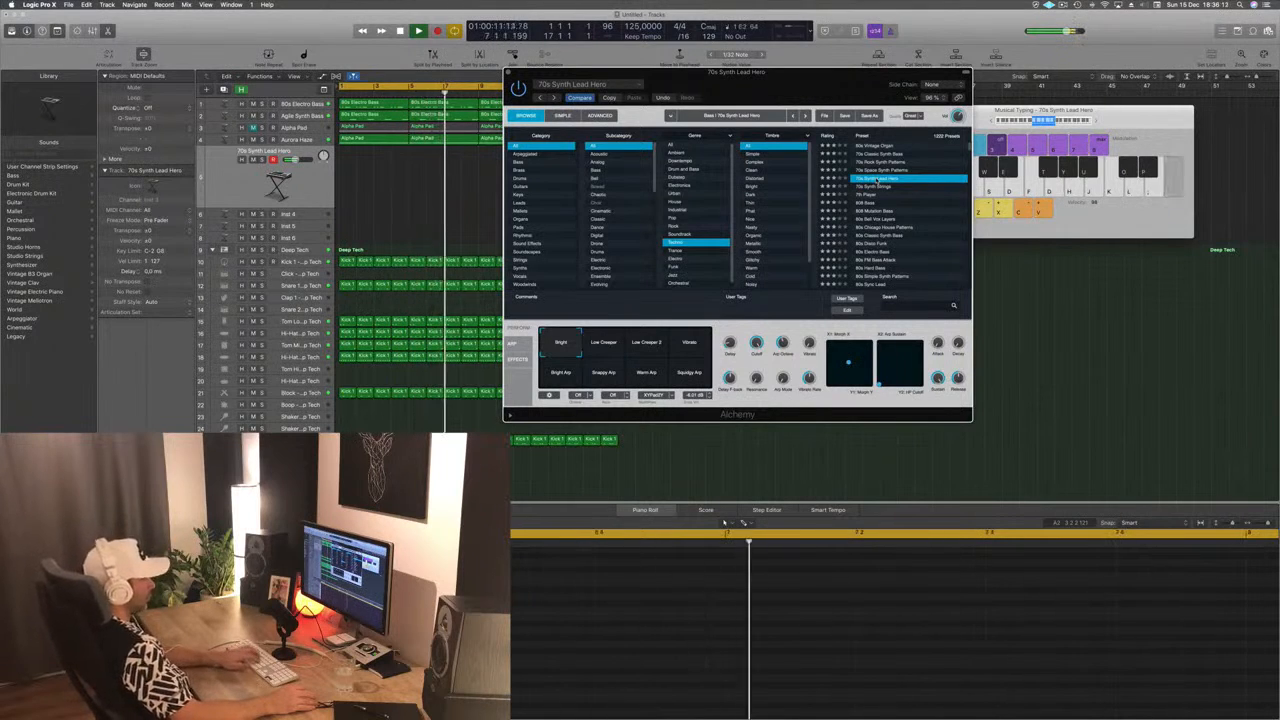
key("Down")
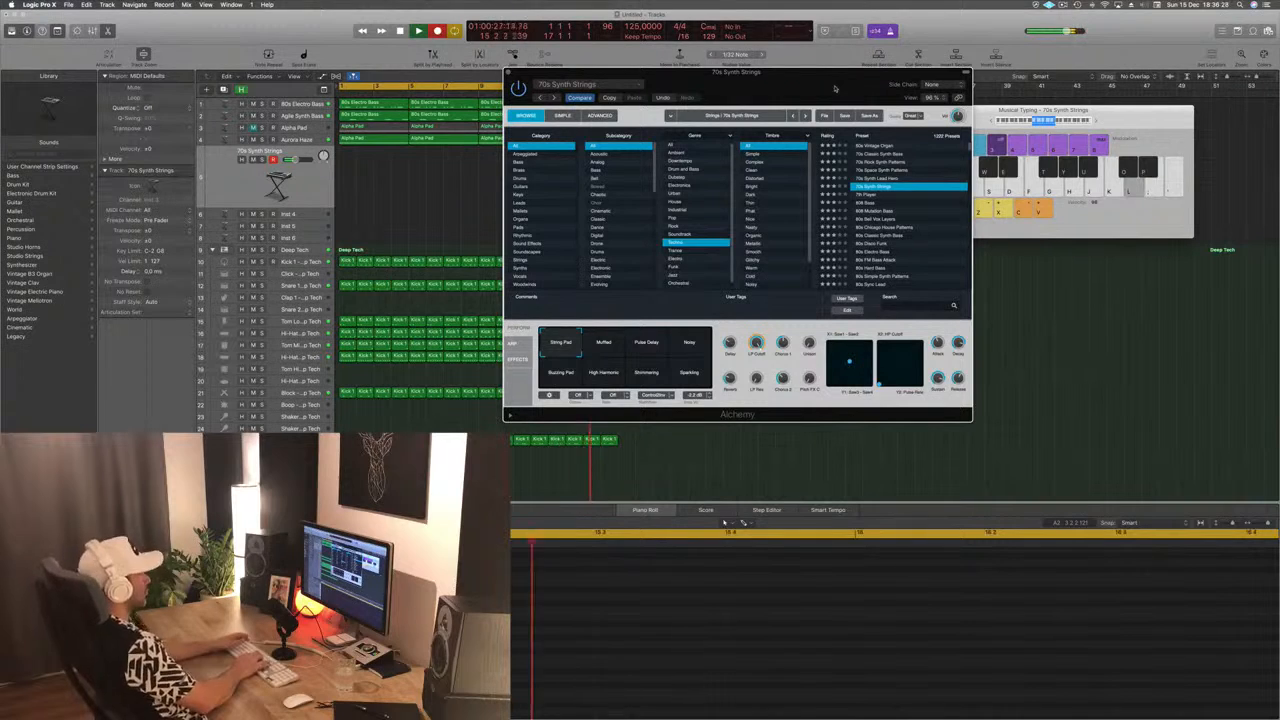
Record a repeated descending three-note phrase with long held last notes on the 70s Synth Strings track
key("apostrophe")
key("semicolon")
key("l")
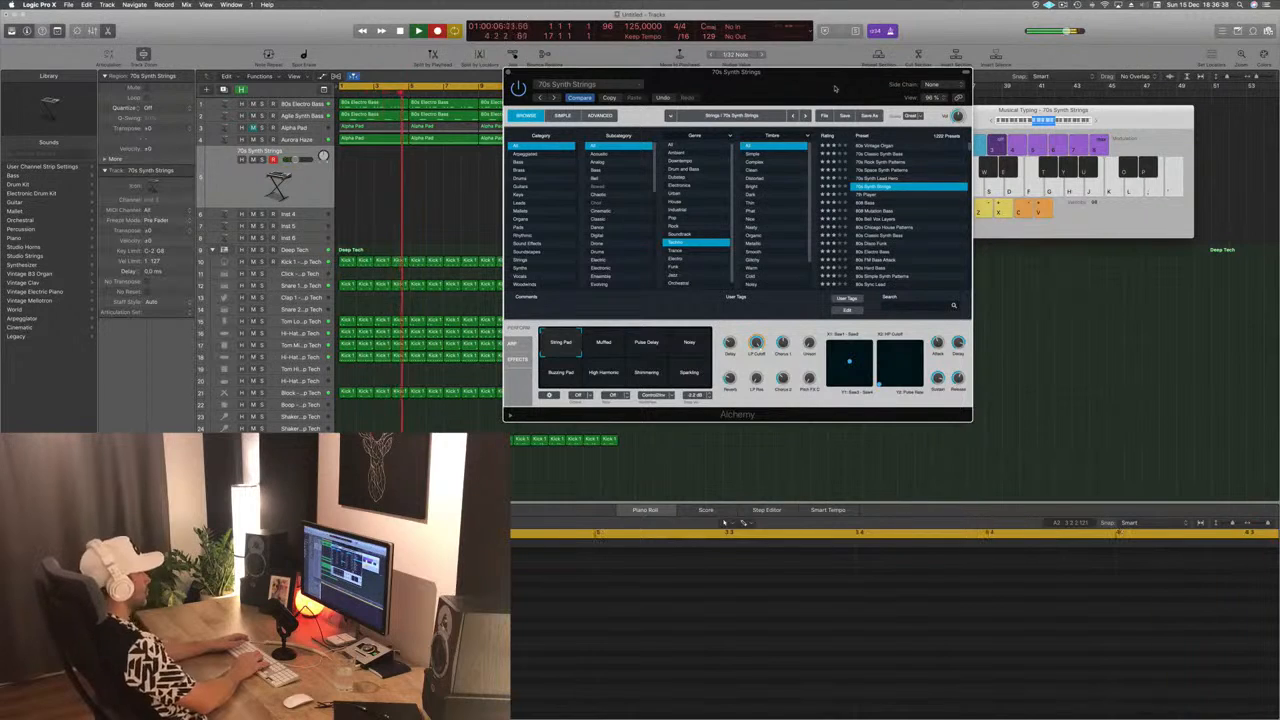
key("apostrophe")
key("semicolon")
key("l")
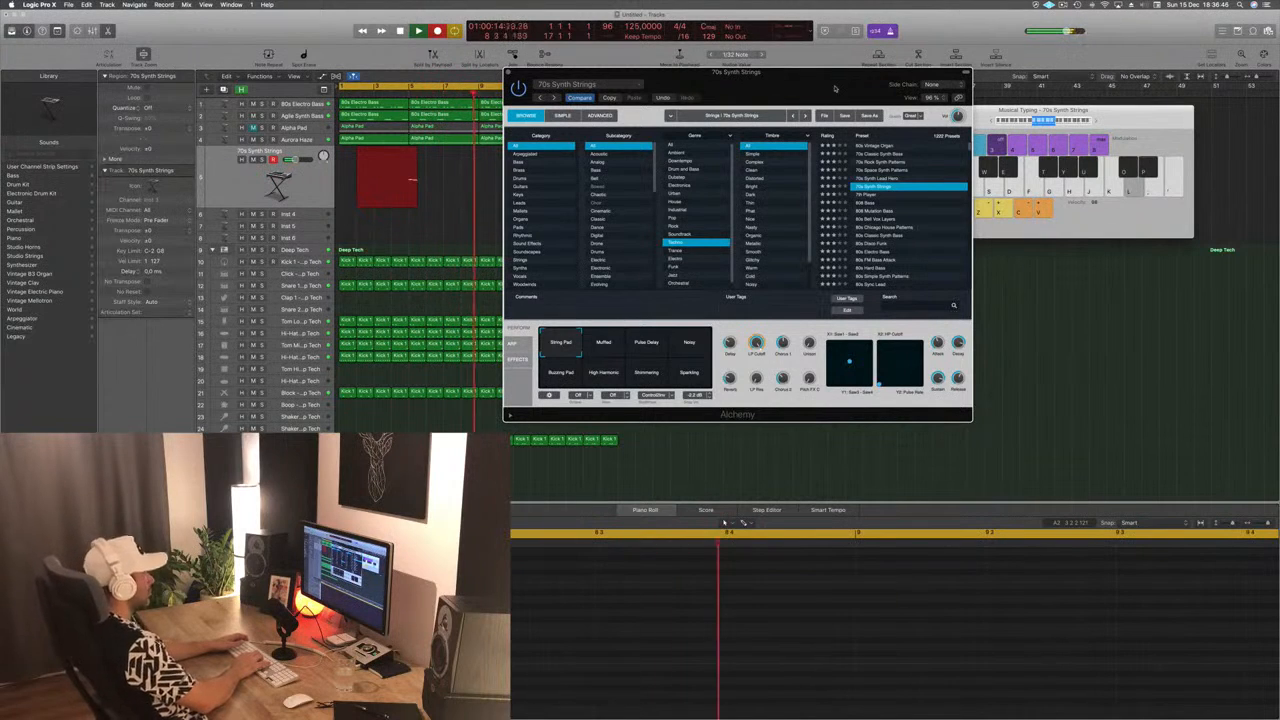
key("apostrophe")
key("semicolon")
key("l")
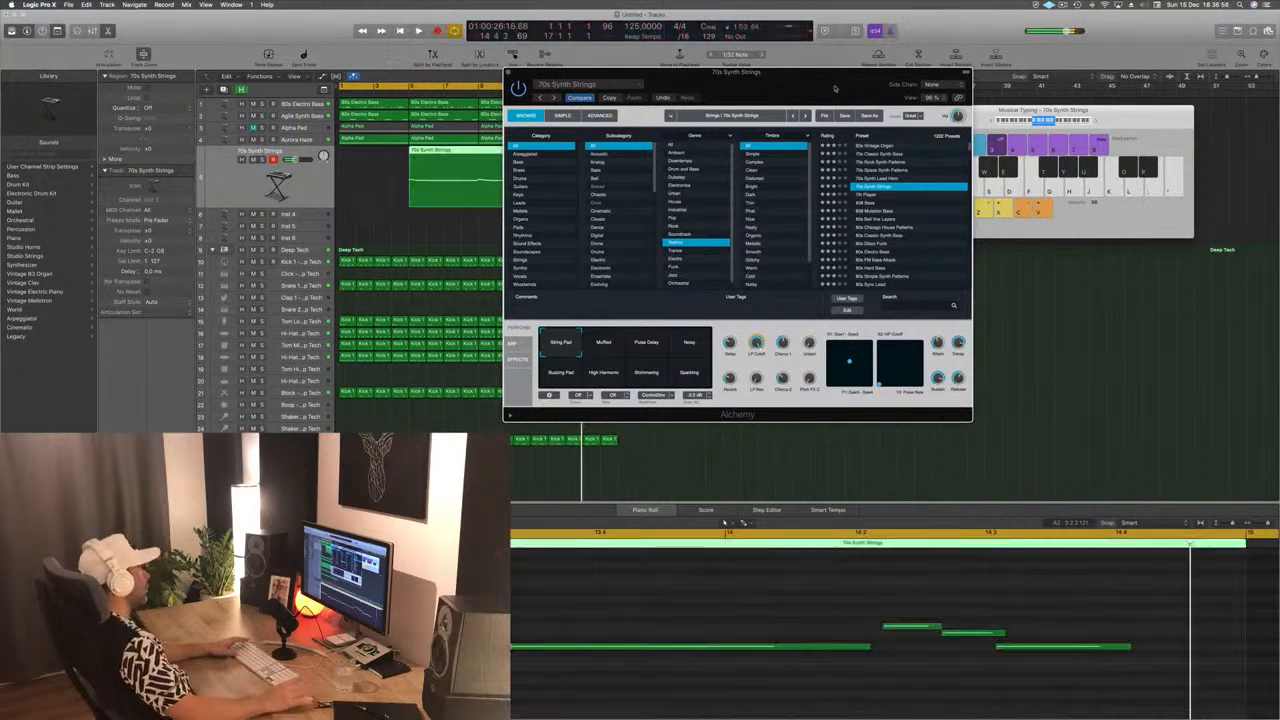
Move the recorded 70s Synth Strings region to bar 1 and review its notes while replaying from the start
left_click_drag(444, 150, 371, 151)
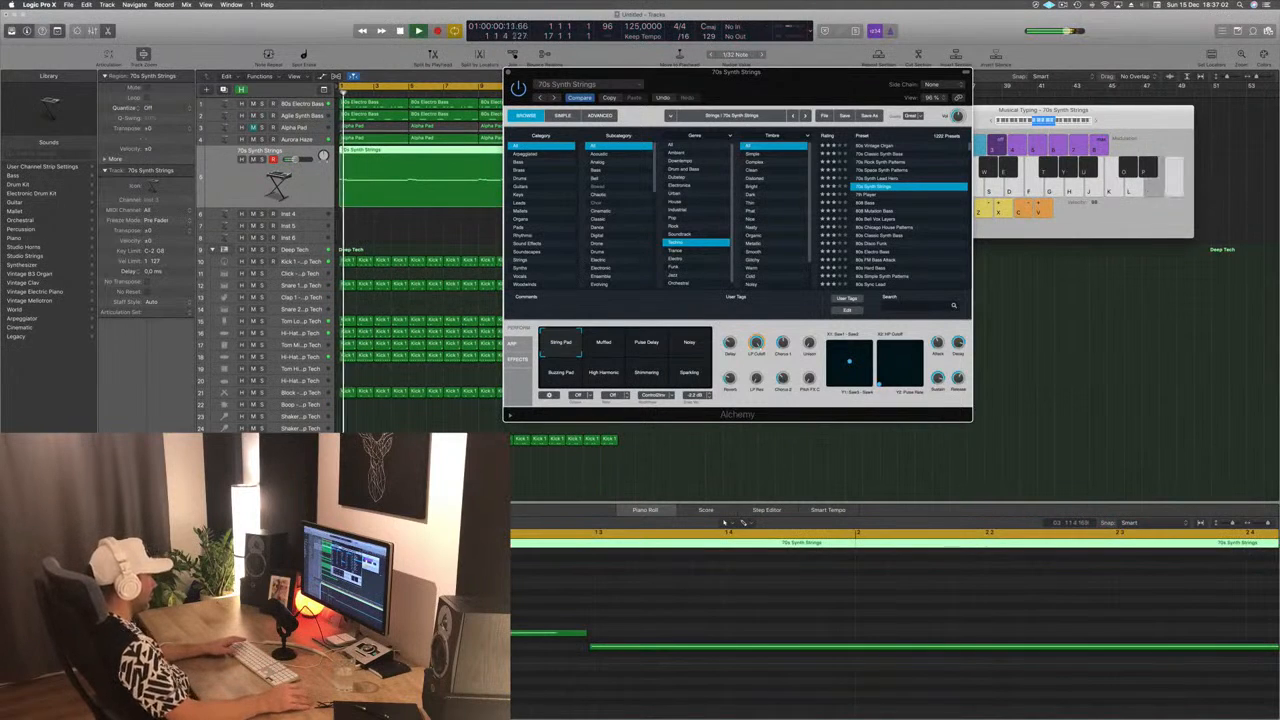
left_click(724, 522)
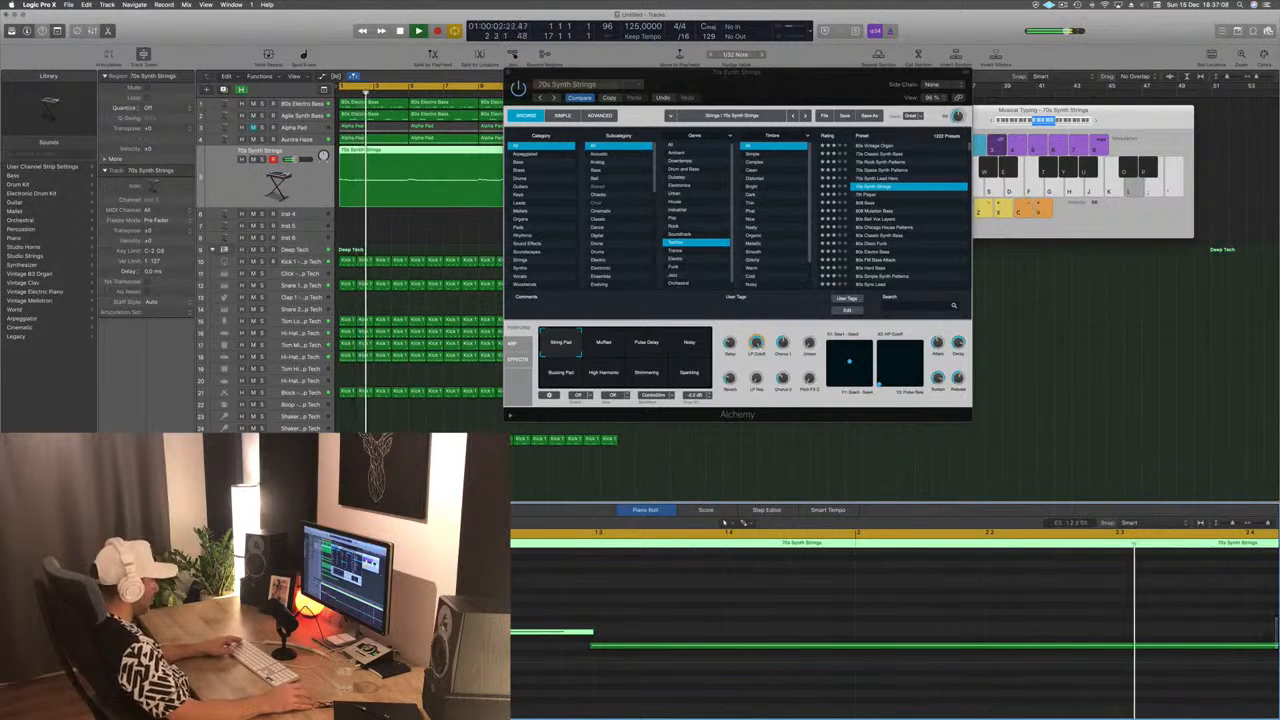
scroll(590, 638, "down", 2)
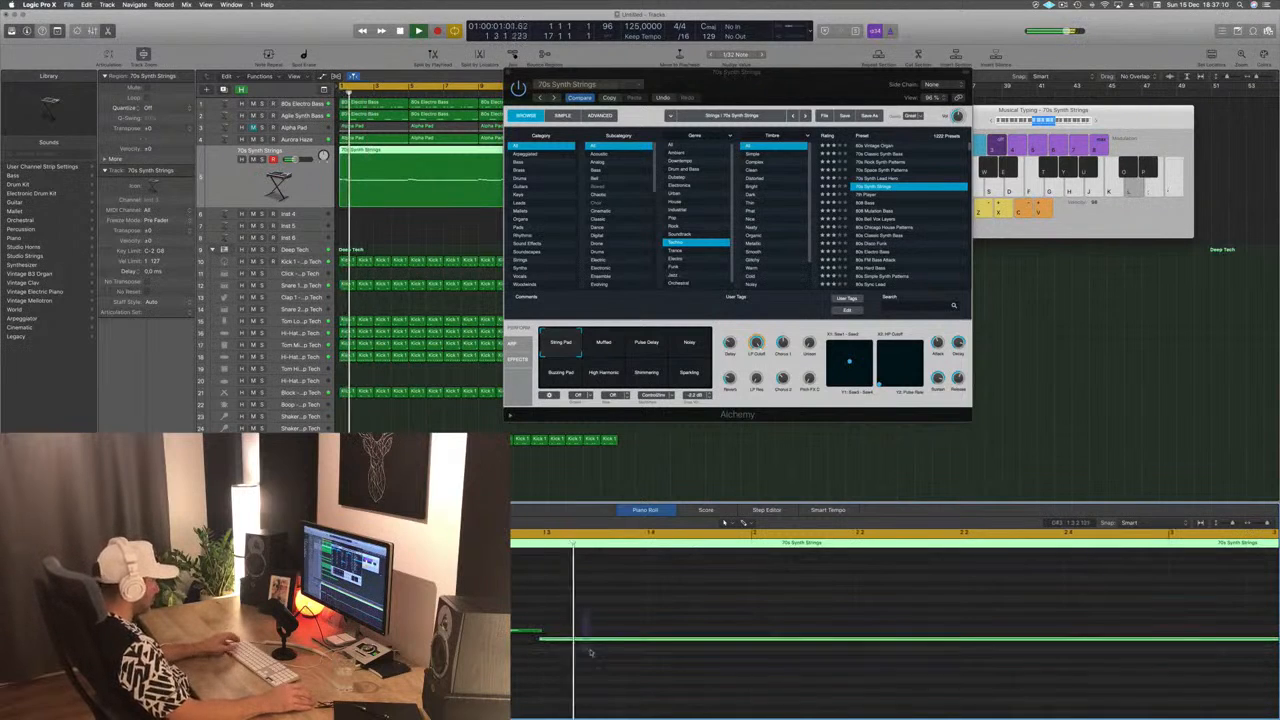
key("space")
key("space")
scroll(592, 653, "down", 3)
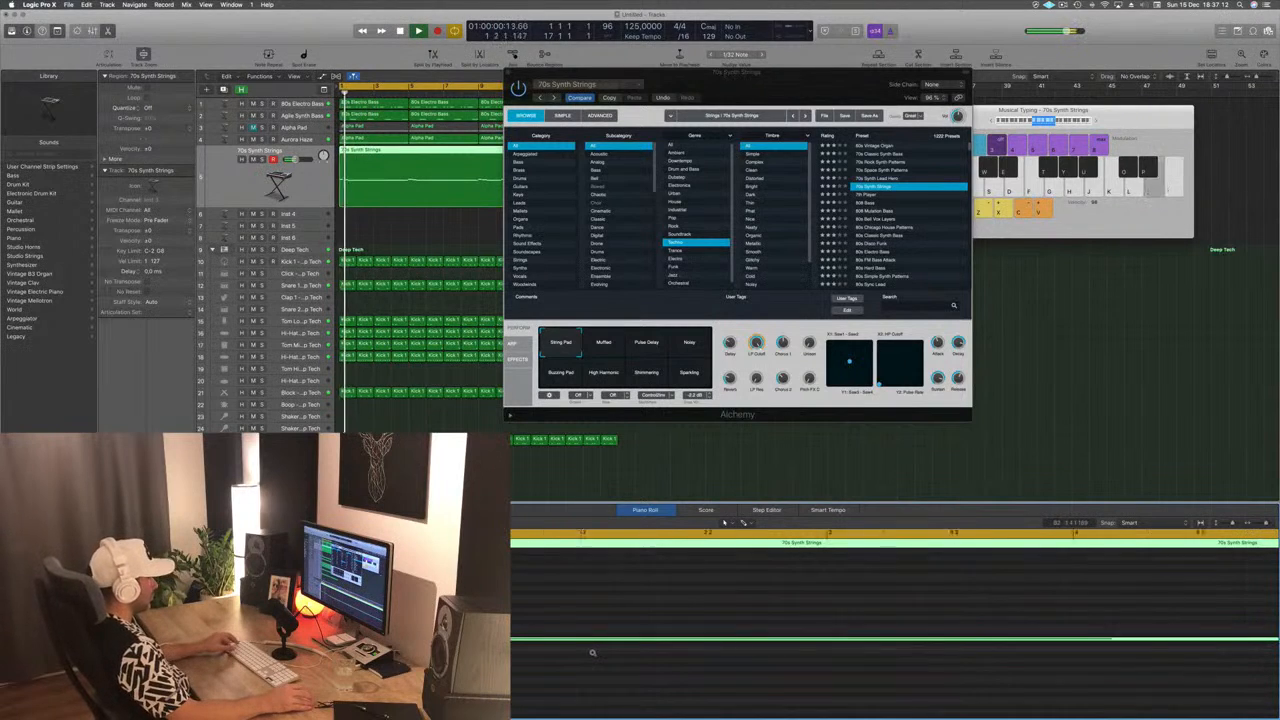
scroll(595, 654, "down", 2)
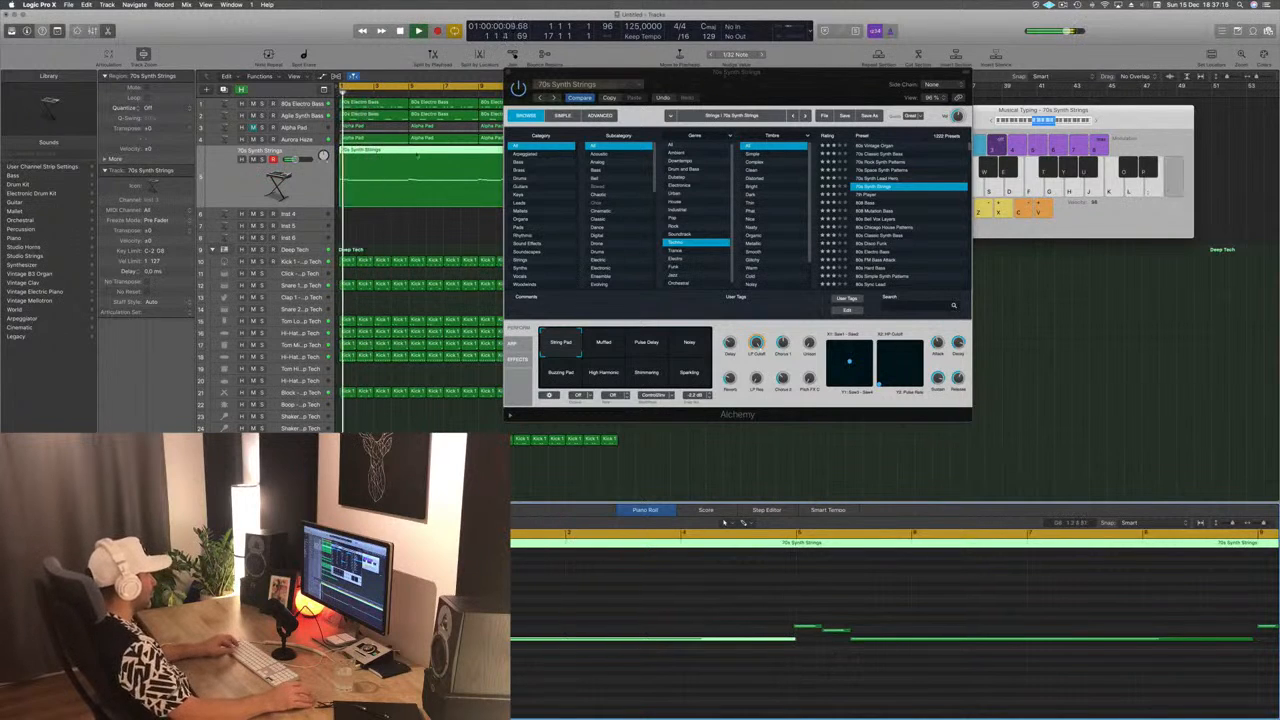
Trim the recorded region to four bars by splitting it and its crossing notes at bar 5, and clear the stray note at its end
left_click(413, 170)
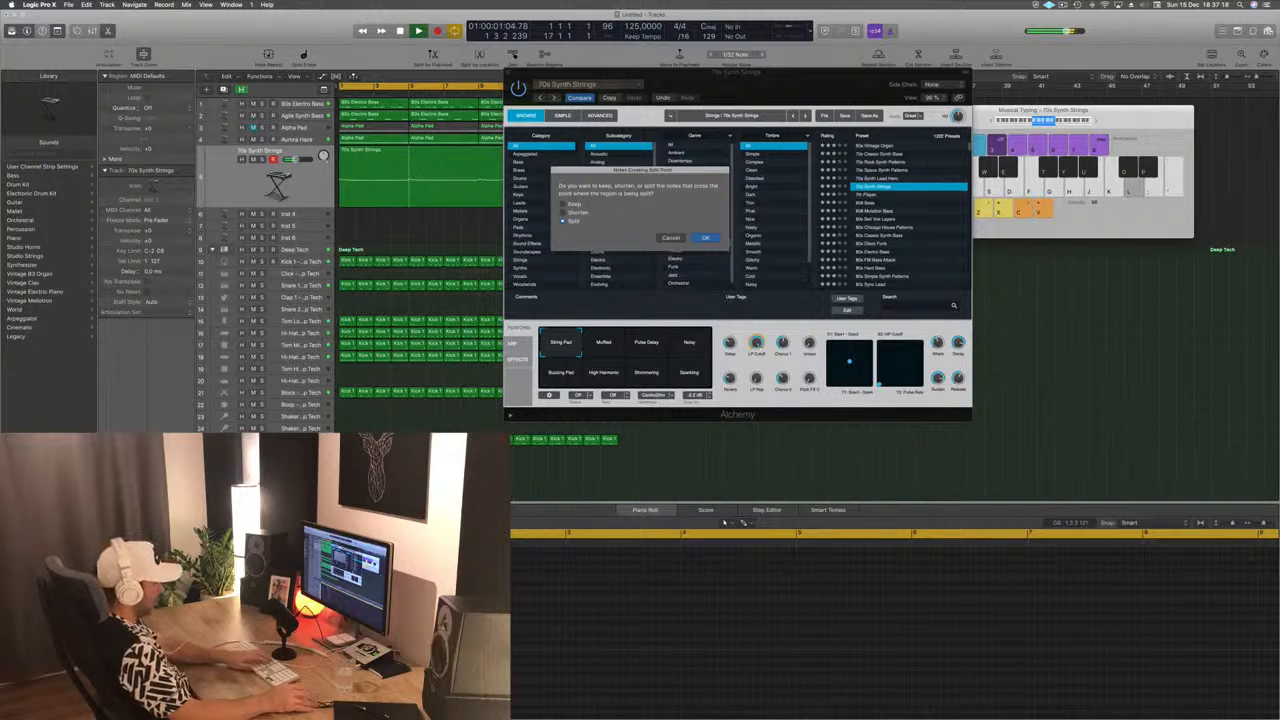
left_click(705, 237)
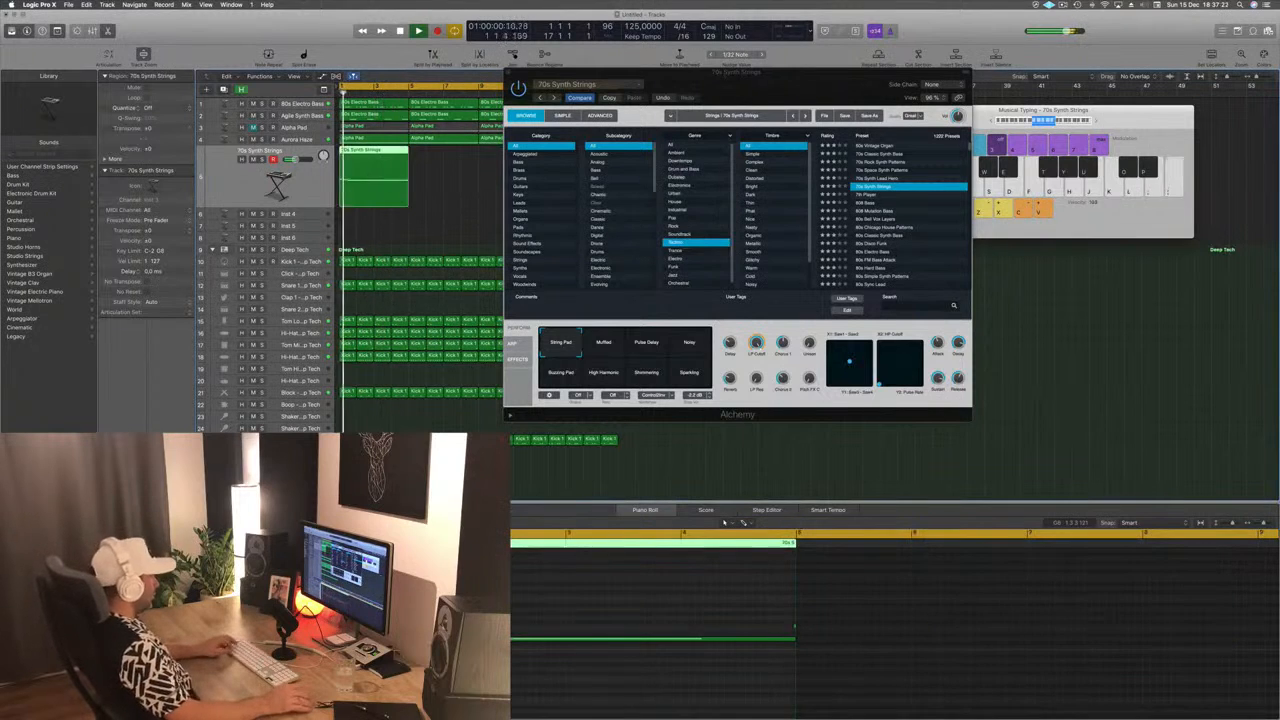
key("space")
left_click_drag(778, 611, 811, 628)
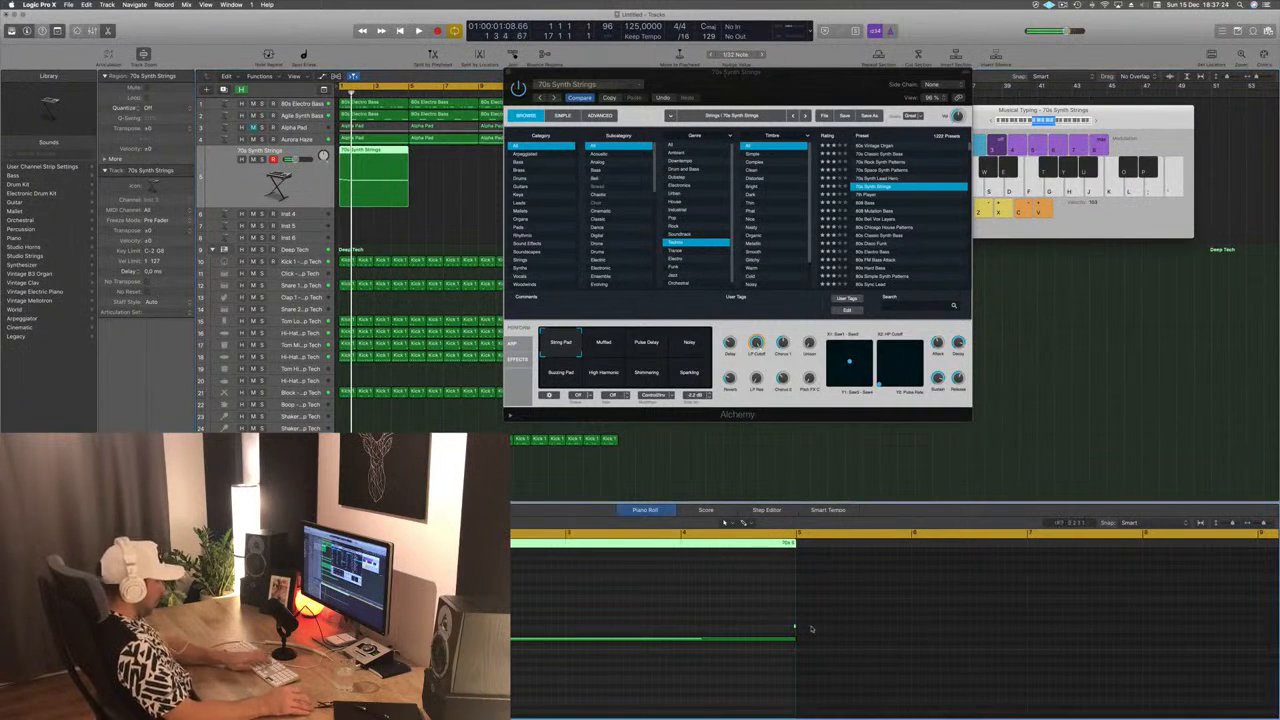
Delete the leftover region near bar 15 and copy the four-bar strings region until it fills bars 1 to 17
left_click_drag(367, 152, 442, 166)
left_click_drag(715, 76, 659, 311)
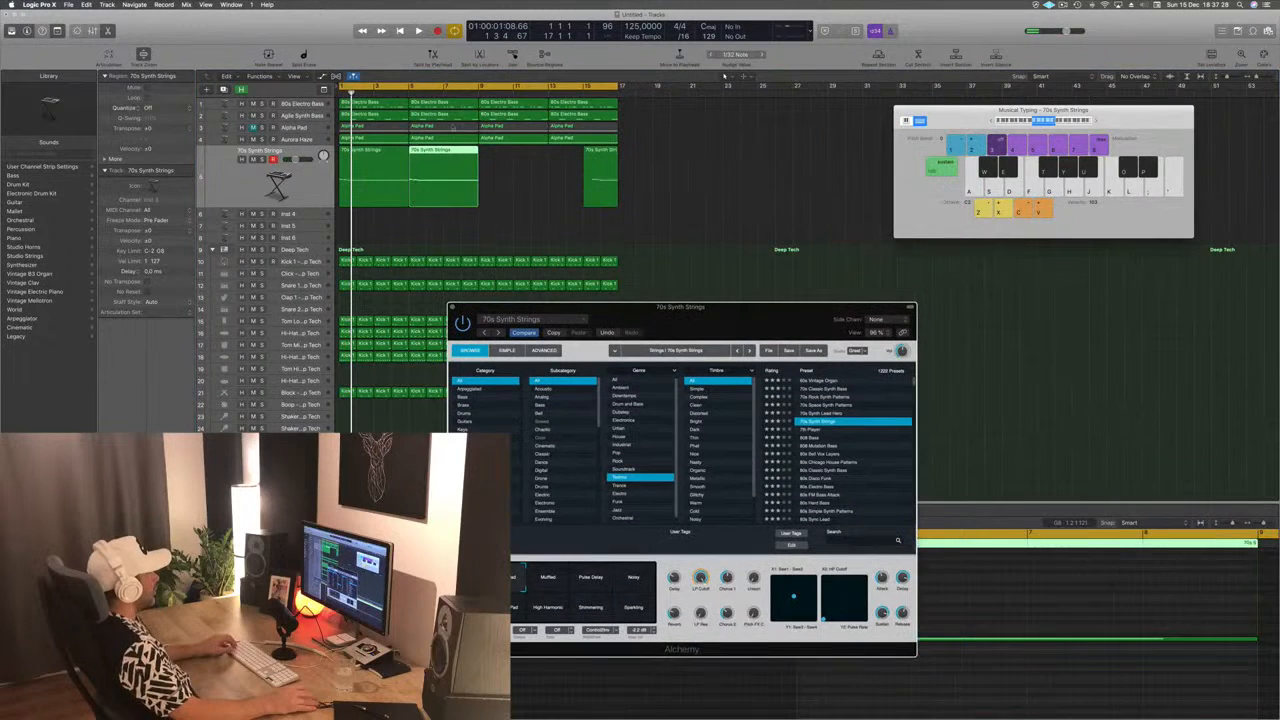
left_click(595, 183)
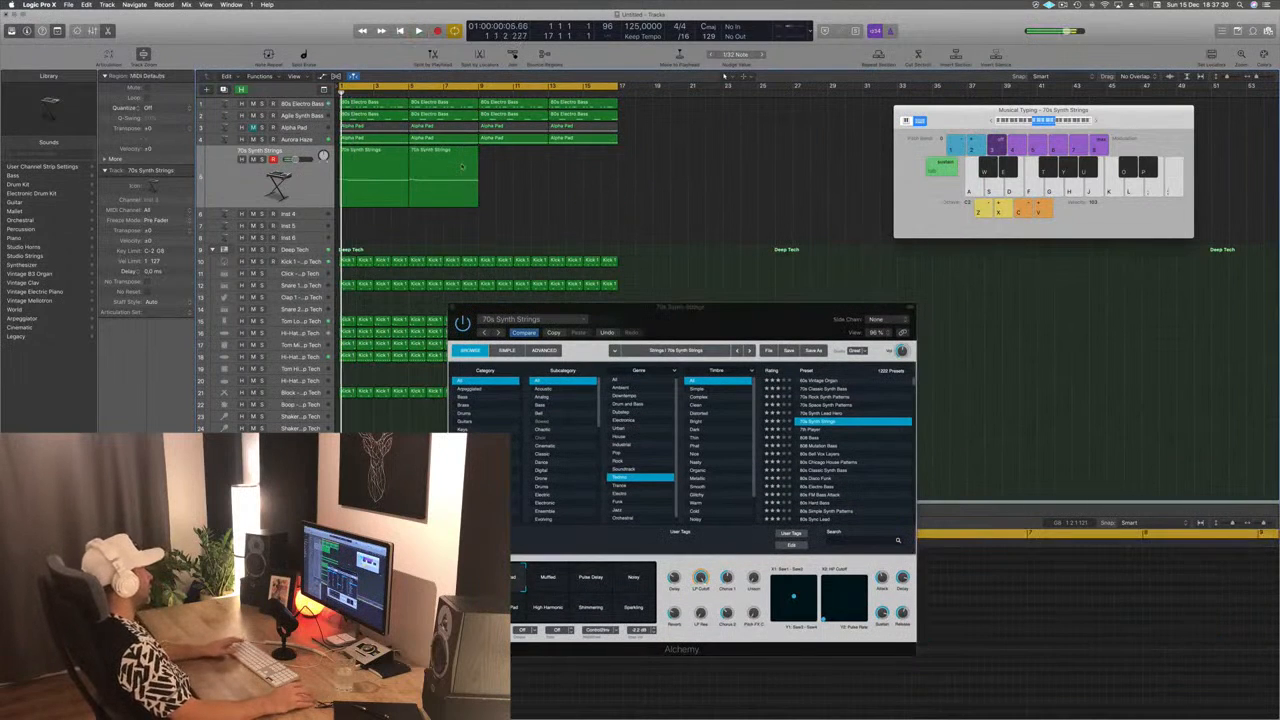
left_click_drag(450, 168, 588, 163)
Play the strings from the beginning, move the Alchemy window clear of the regions, and select all four strings regions
key("space")
left_click_drag(680, 325, 741, 165)
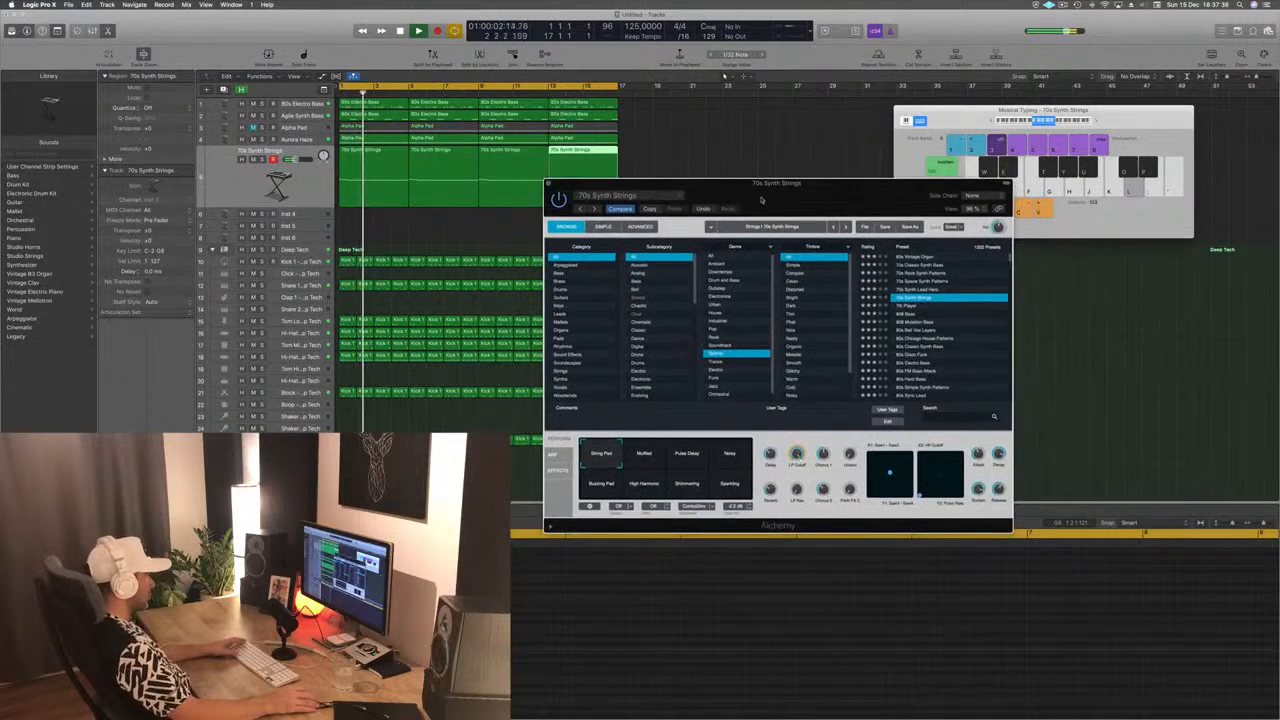
left_click_drag(760, 201, 638, 215)
key("Return")
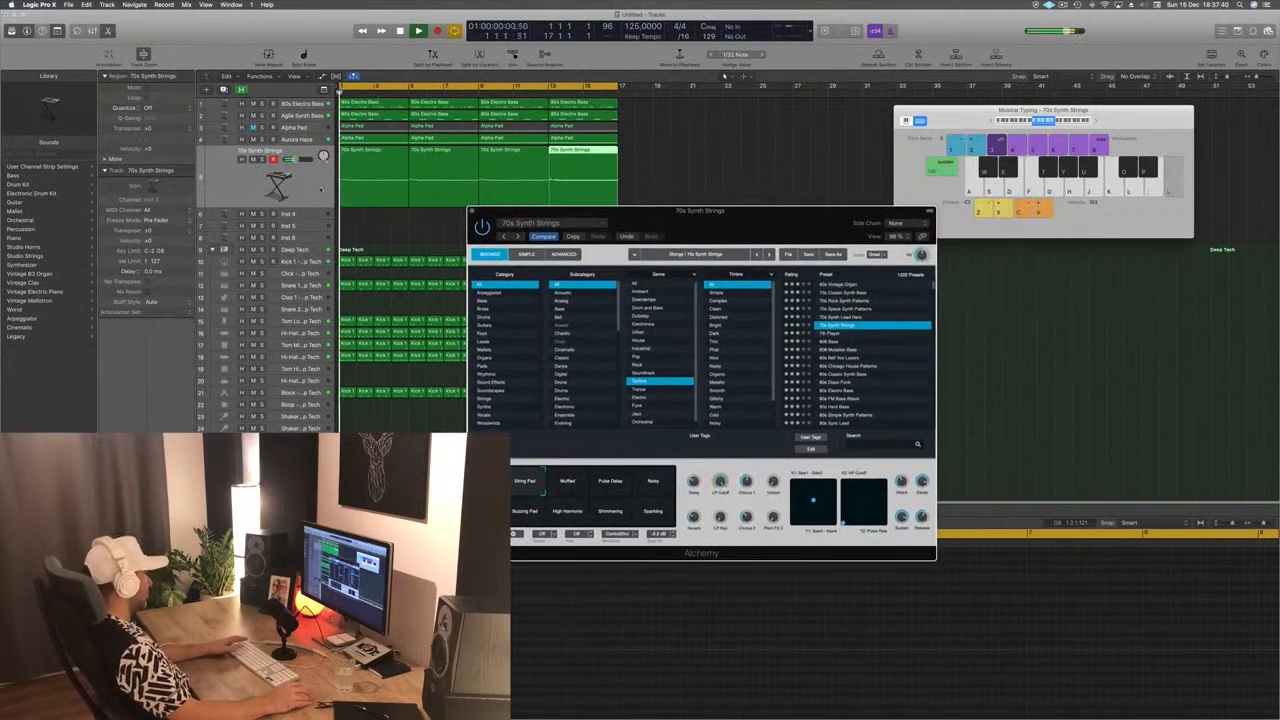
left_click(305, 178)
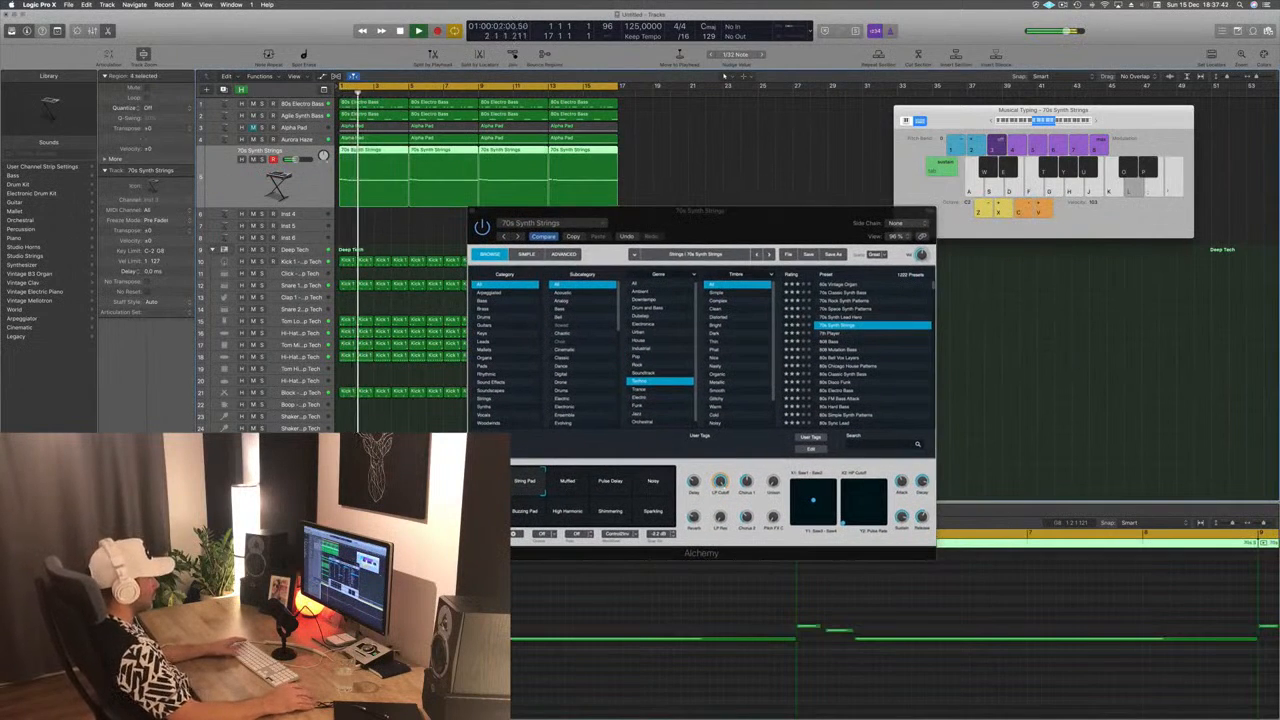
Audition the Muffled, Pulse Delay, Noisy and Buzzing Pad snapshots of 70s Synth Strings against the playing arrangement
left_click(570, 485)
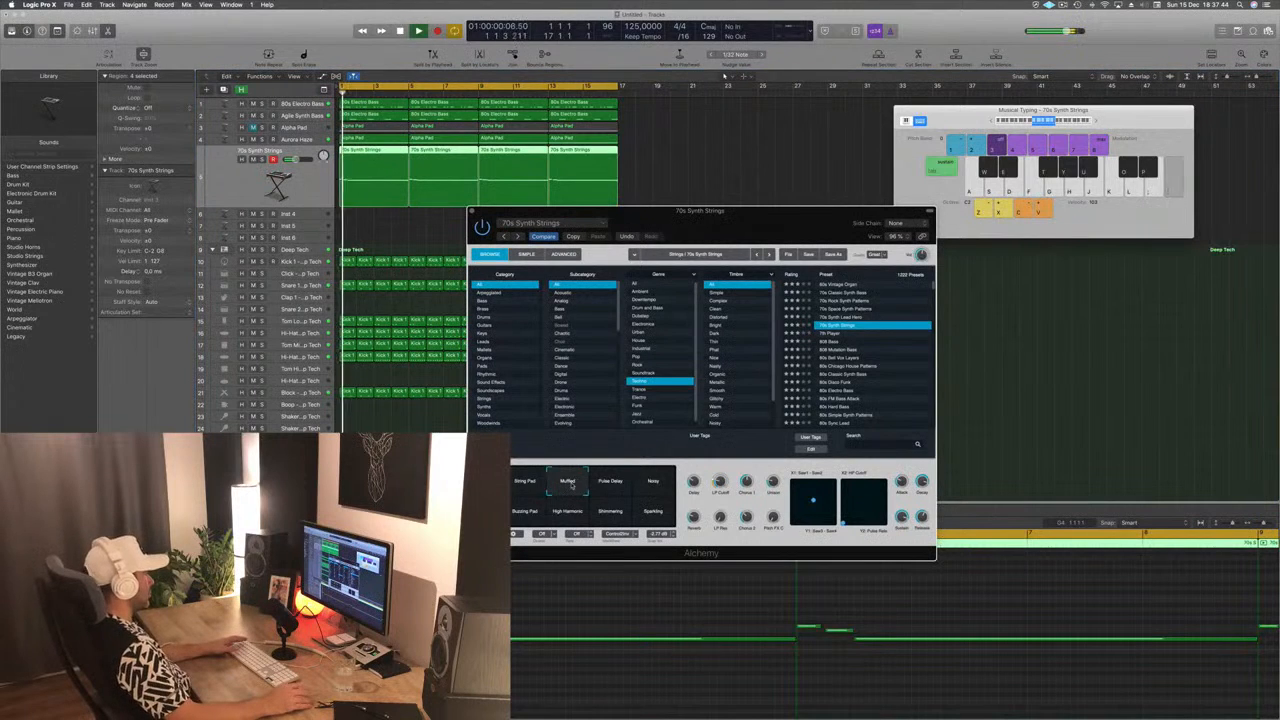
left_click(613, 485)
left_click(652, 484)
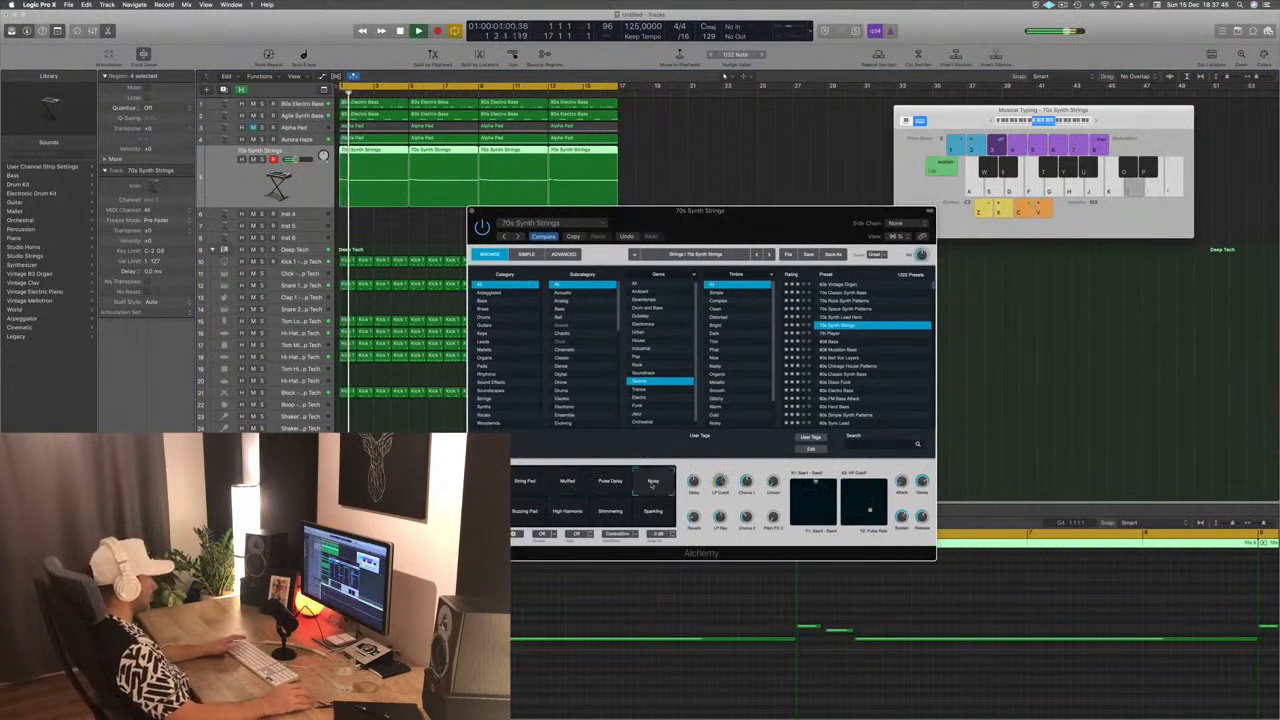
left_click(545, 507)
key("space")
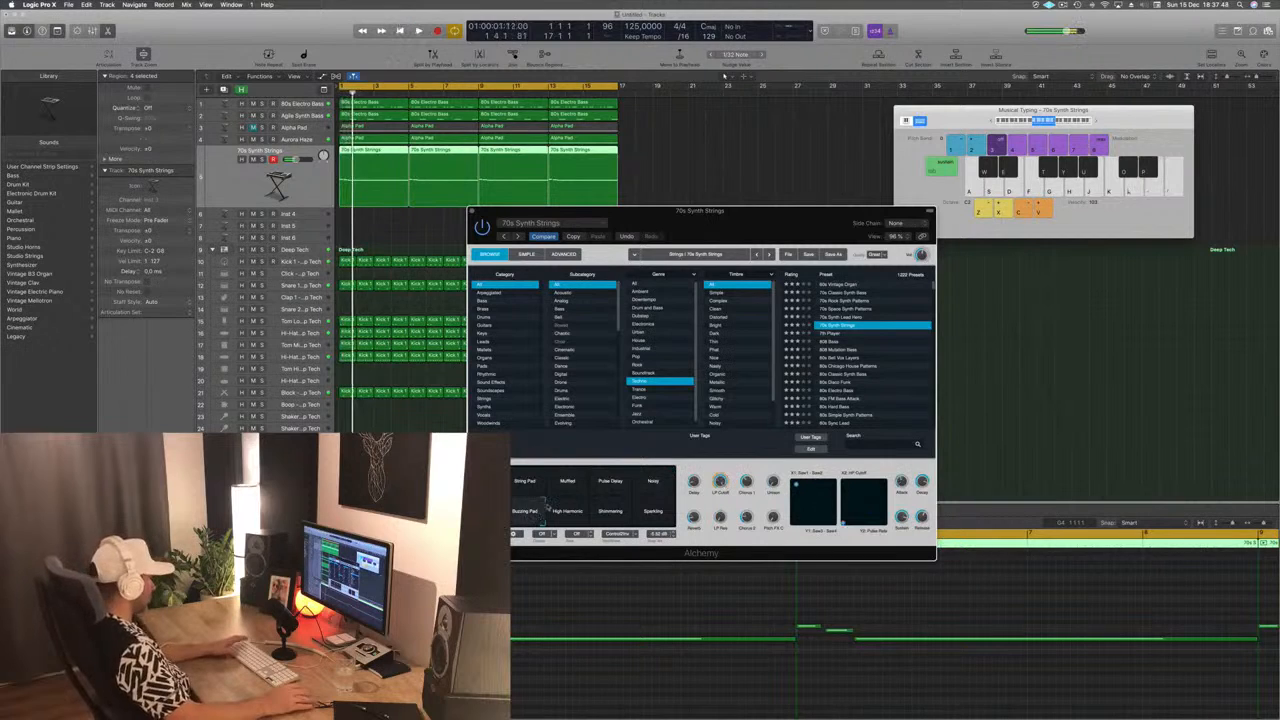
Audition the High Harmonic, Shimmering and Sparkling snapshots of 70s Synth Strings from the start of the arrangement
left_click(566, 520)
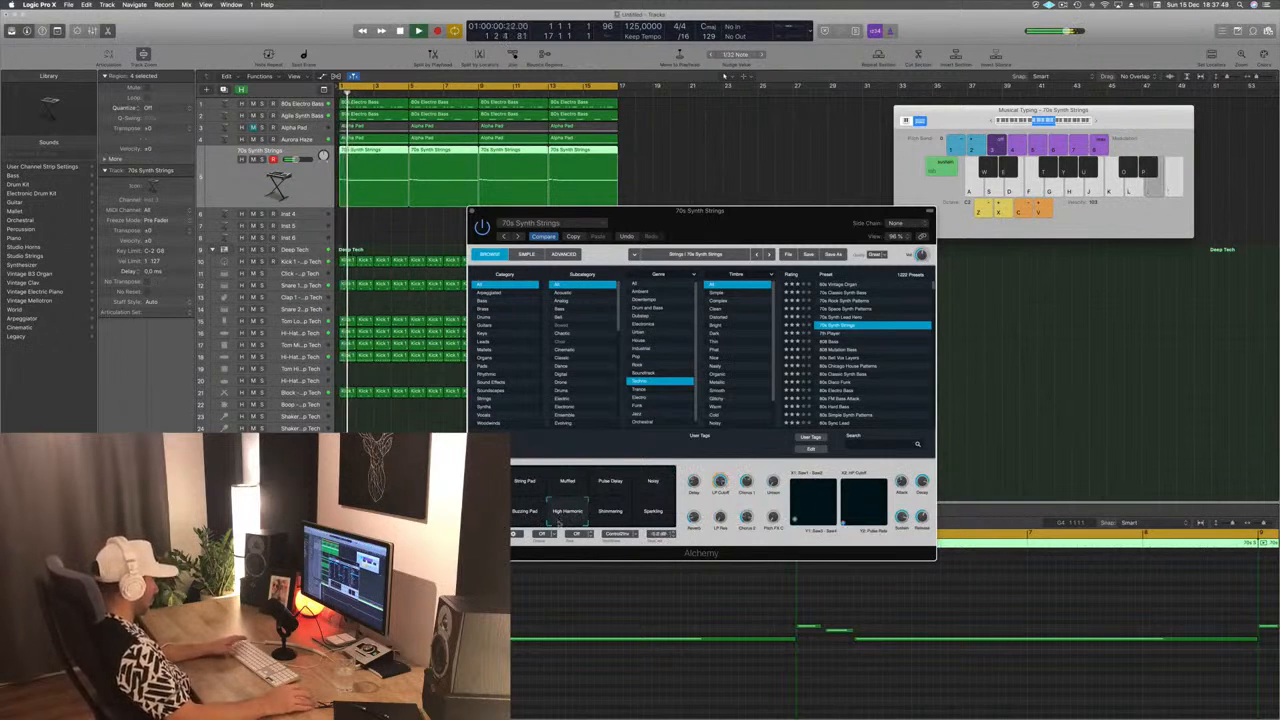
left_click(615, 512)
key("space")
left_click(655, 512)
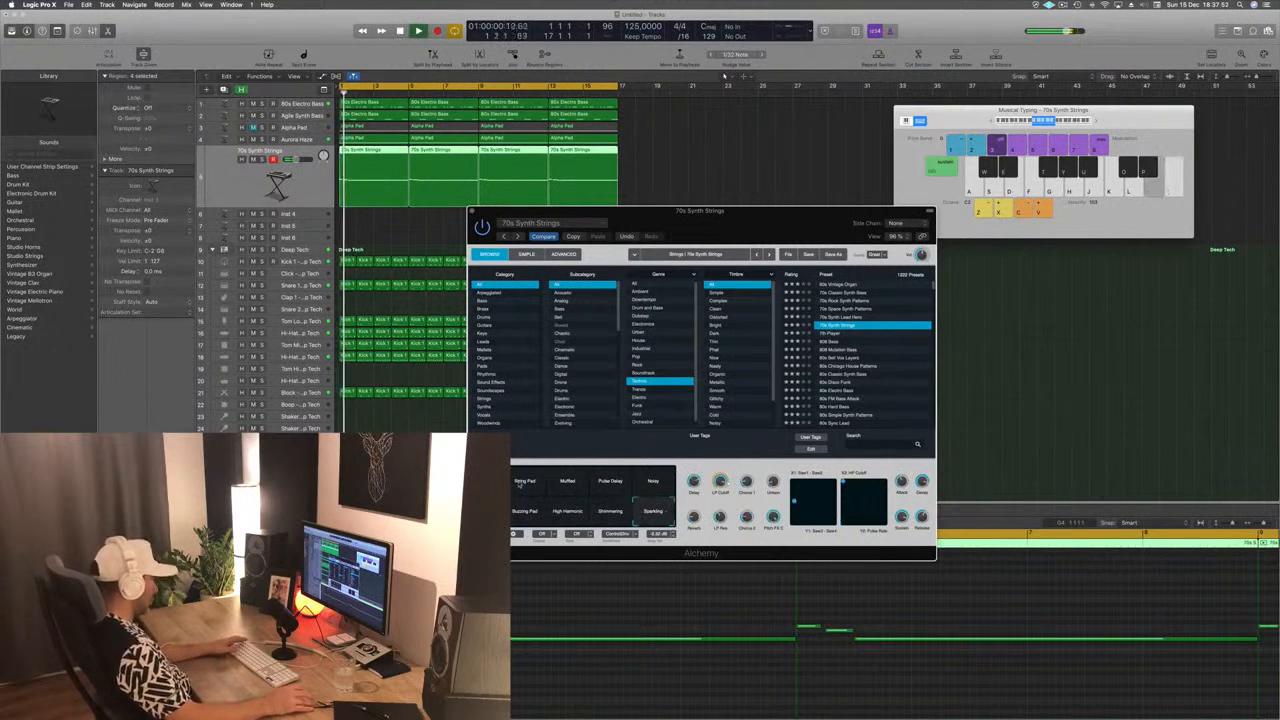
Restore the String Pad snapshot, briefly try the next preset in the list, and reload 70s Synth Strings
left_click(523, 478)
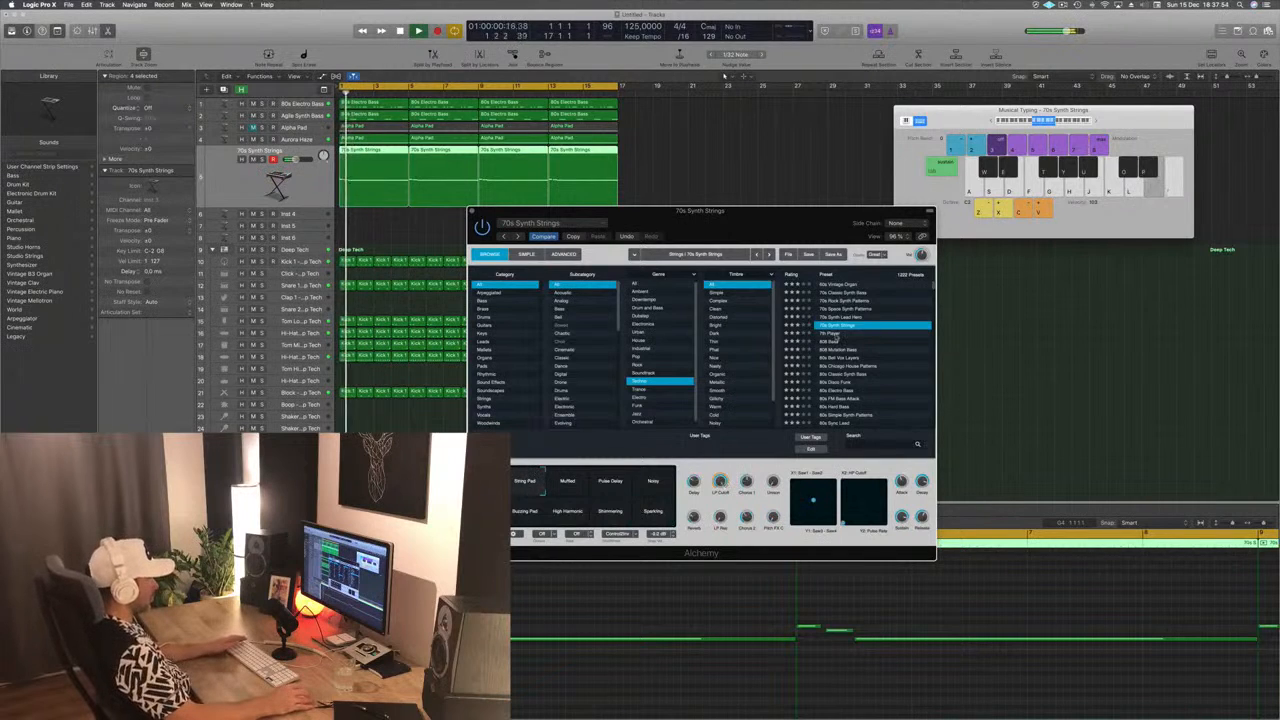
left_click(834, 334)
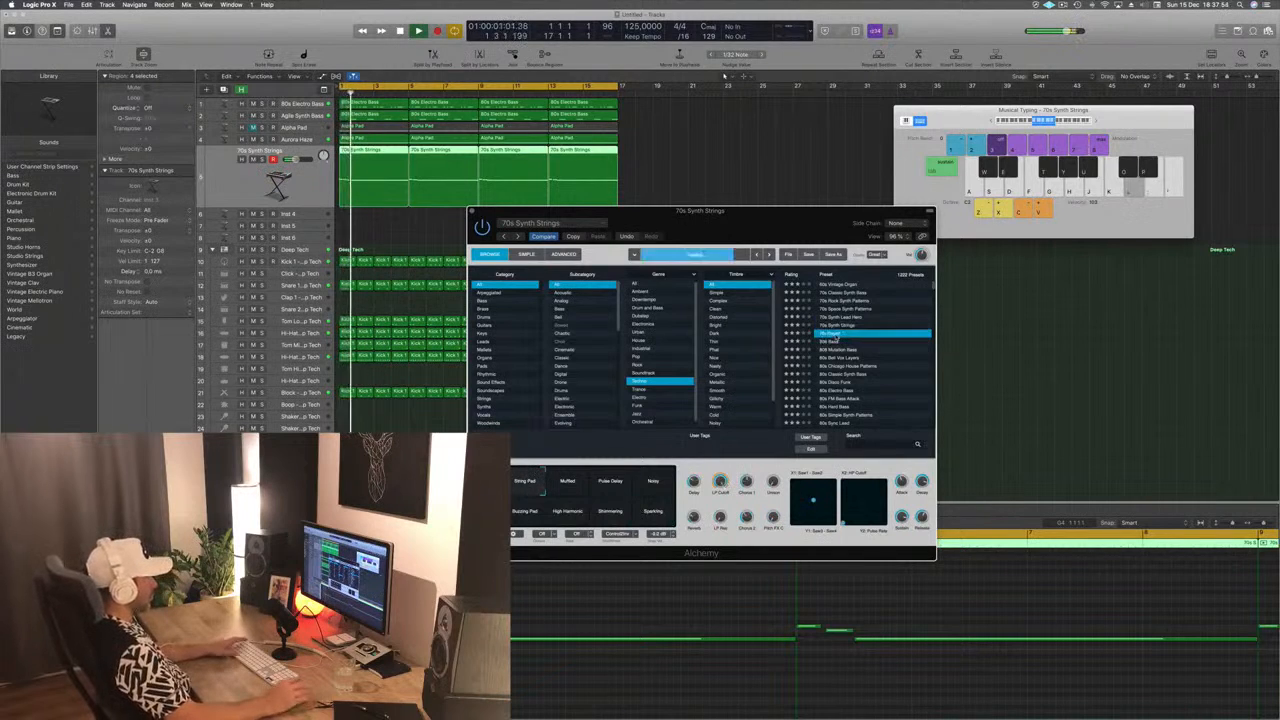
left_click(846, 325)
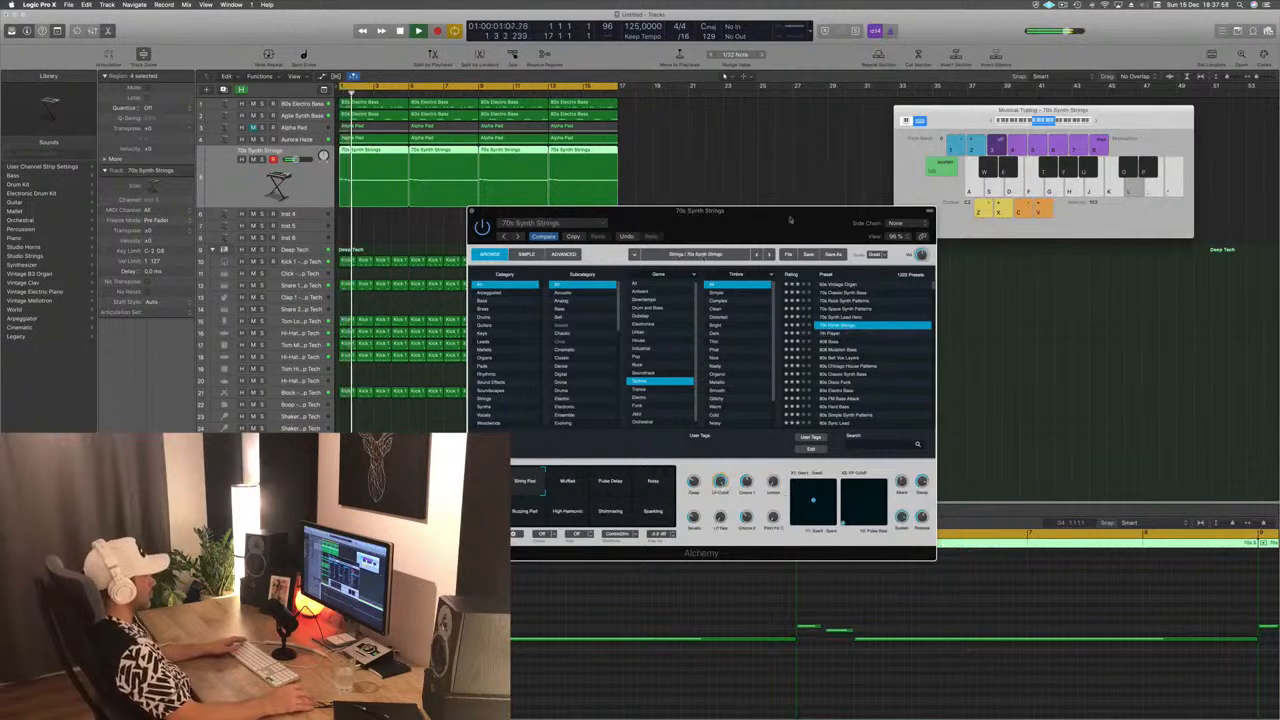
Move the Alchemy window away from the arranged regions and select the empty Inst 4 track
left_click_drag(790, 219, 1035, 146)
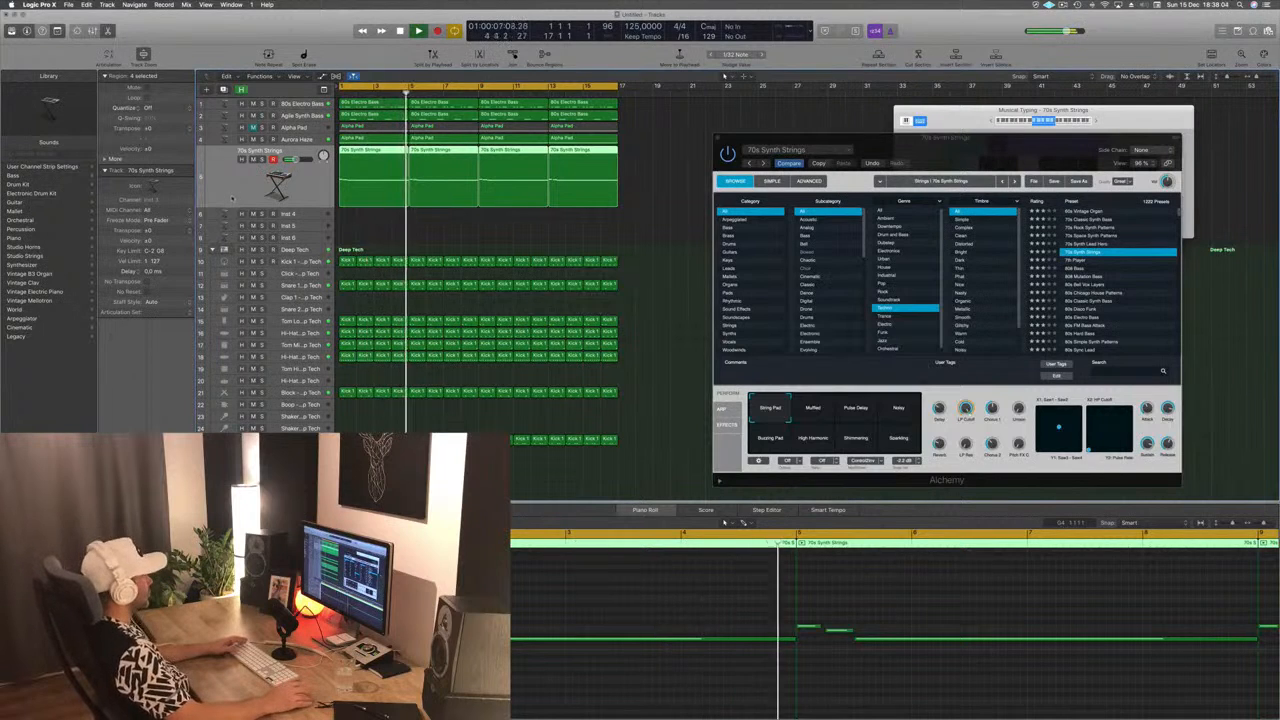
key("Down")
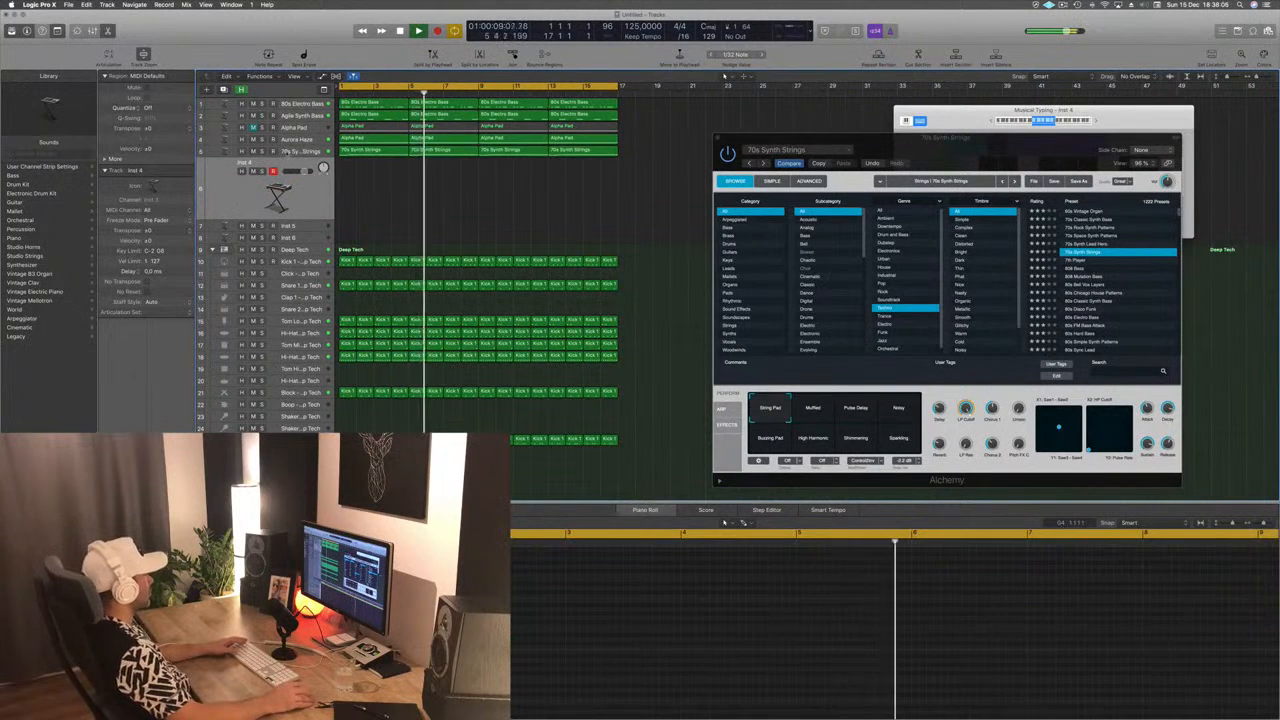
Select the 70s Synth Strings track, restart playback, and audition the 80s Hard Bass and 80s Drama Keys presets on it
key("Up")
key("Return")
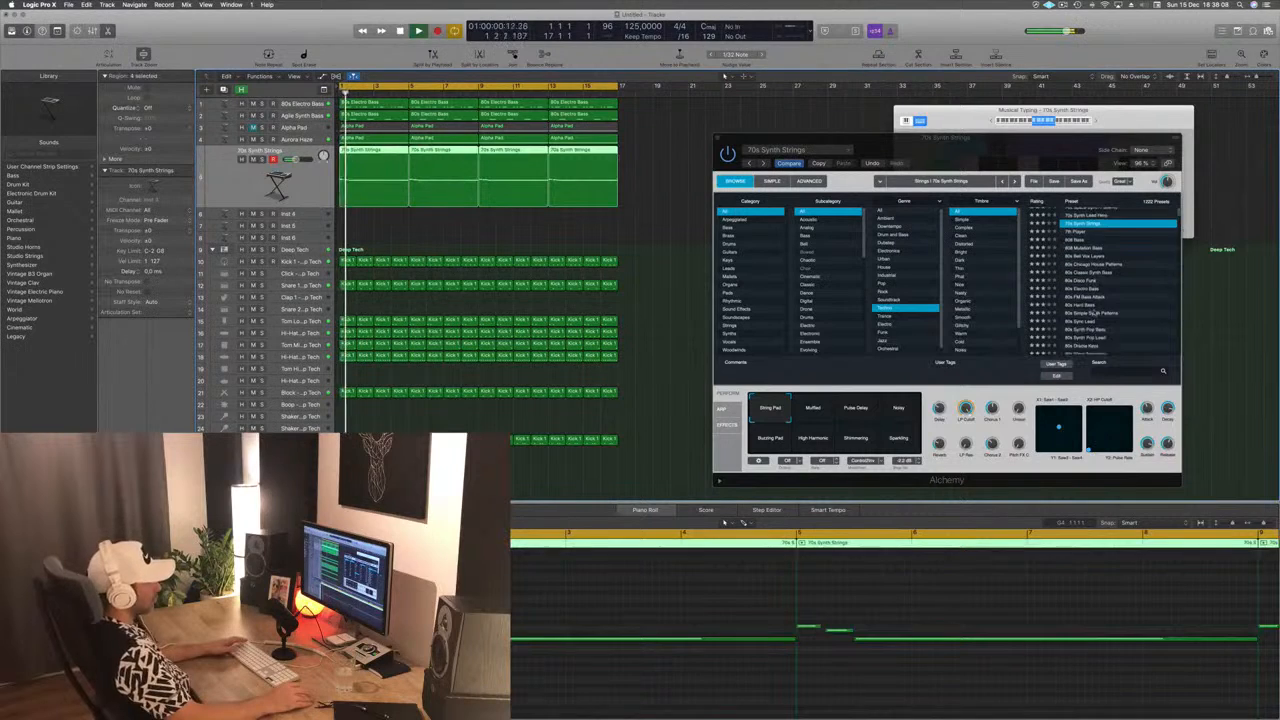
scroll(1100, 290, "down", 3)
left_click(1099, 297)
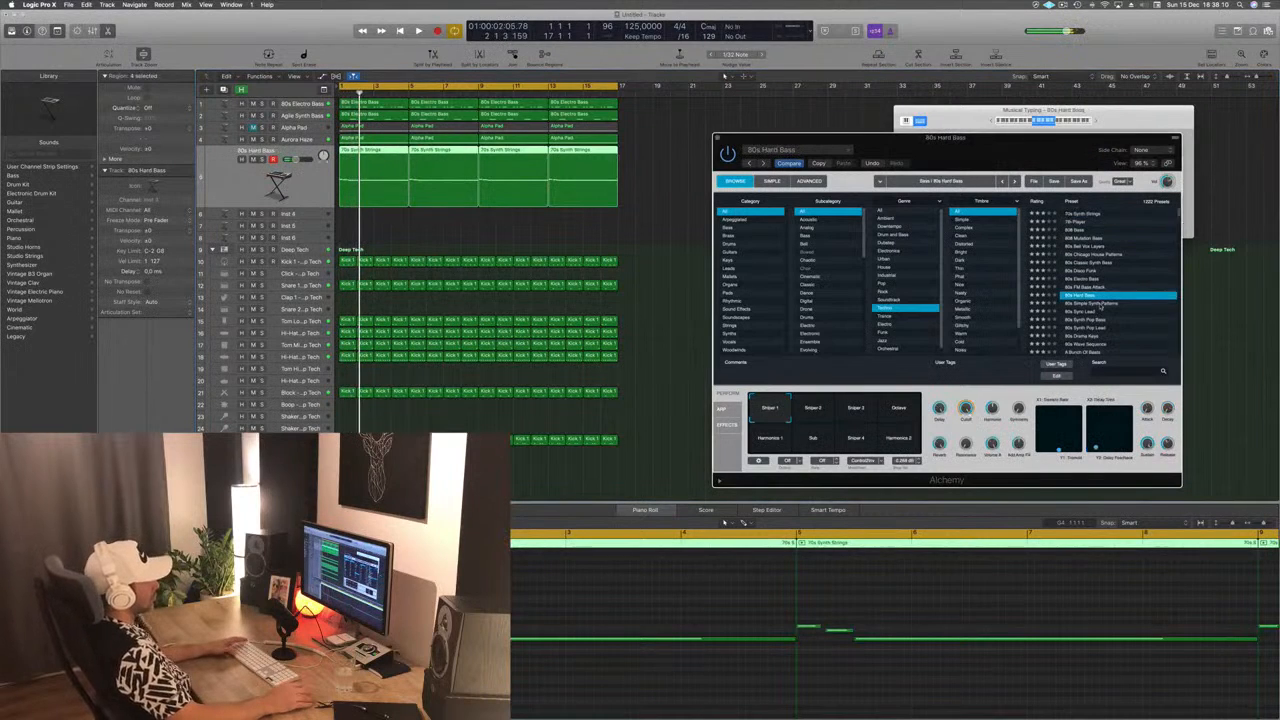
scroll(1101, 307, "down", 3)
left_click(1098, 294)
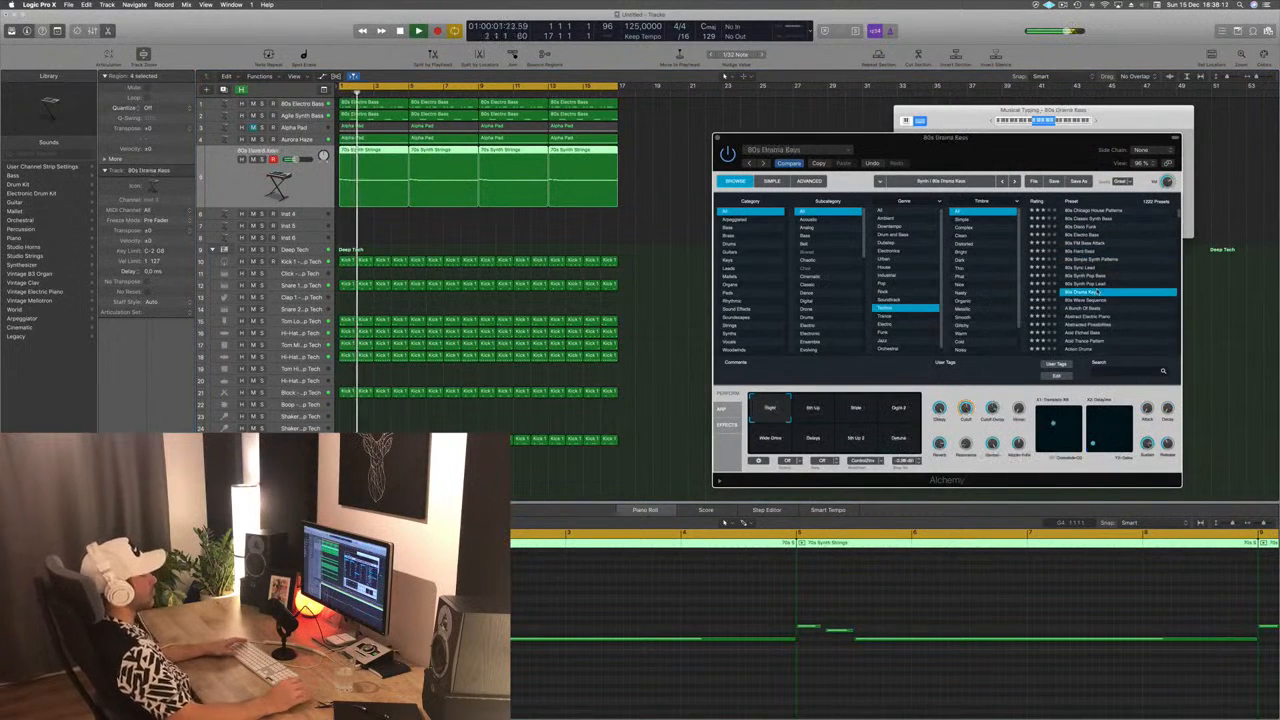
key("space")
Audition the Abstract Electric Piano, Acid Trance Pattern and Aggressor presets against the playing arrangement
scroll(1098, 291, "down", 2)
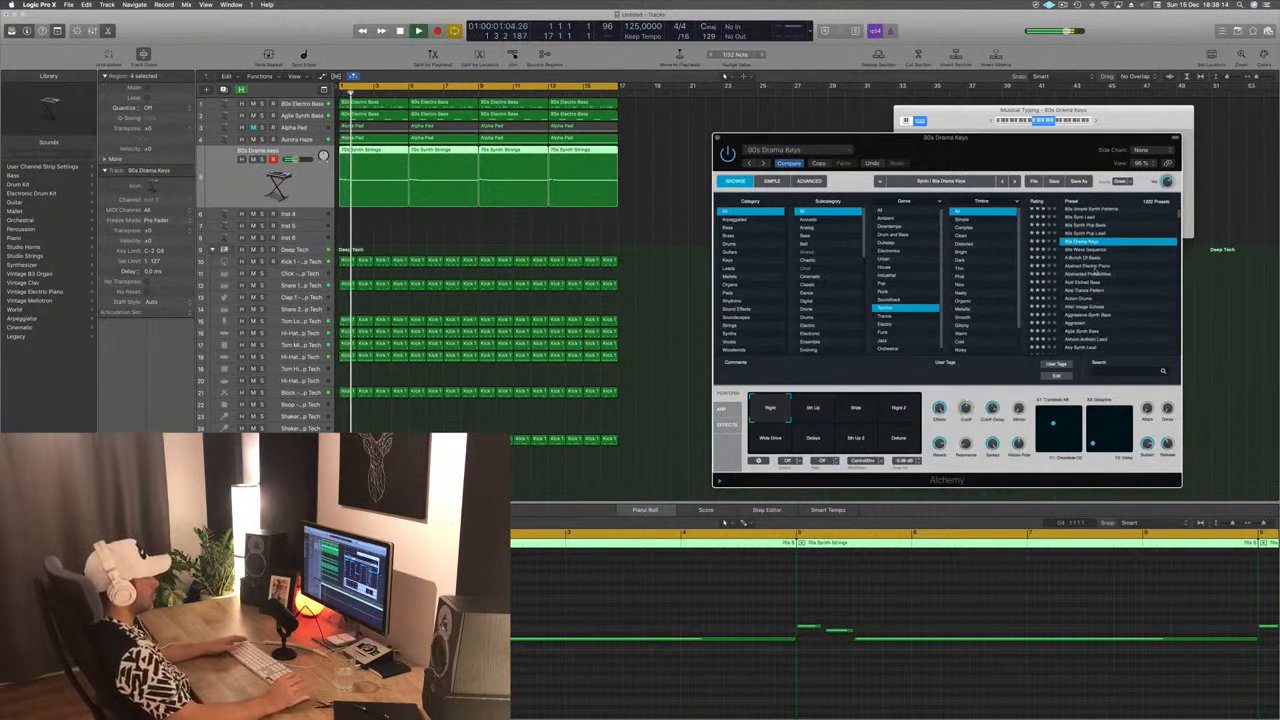
left_click(1096, 267)
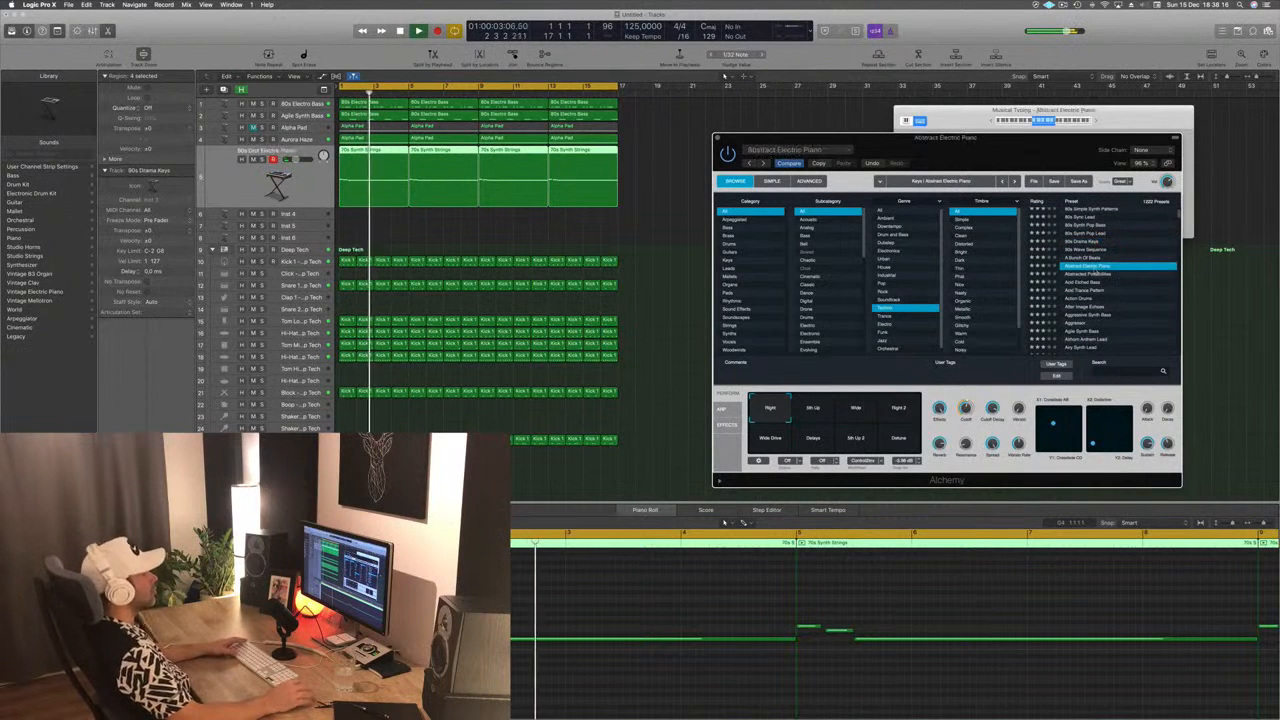
scroll(1096, 267, "down", 2)
left_click(1090, 242)
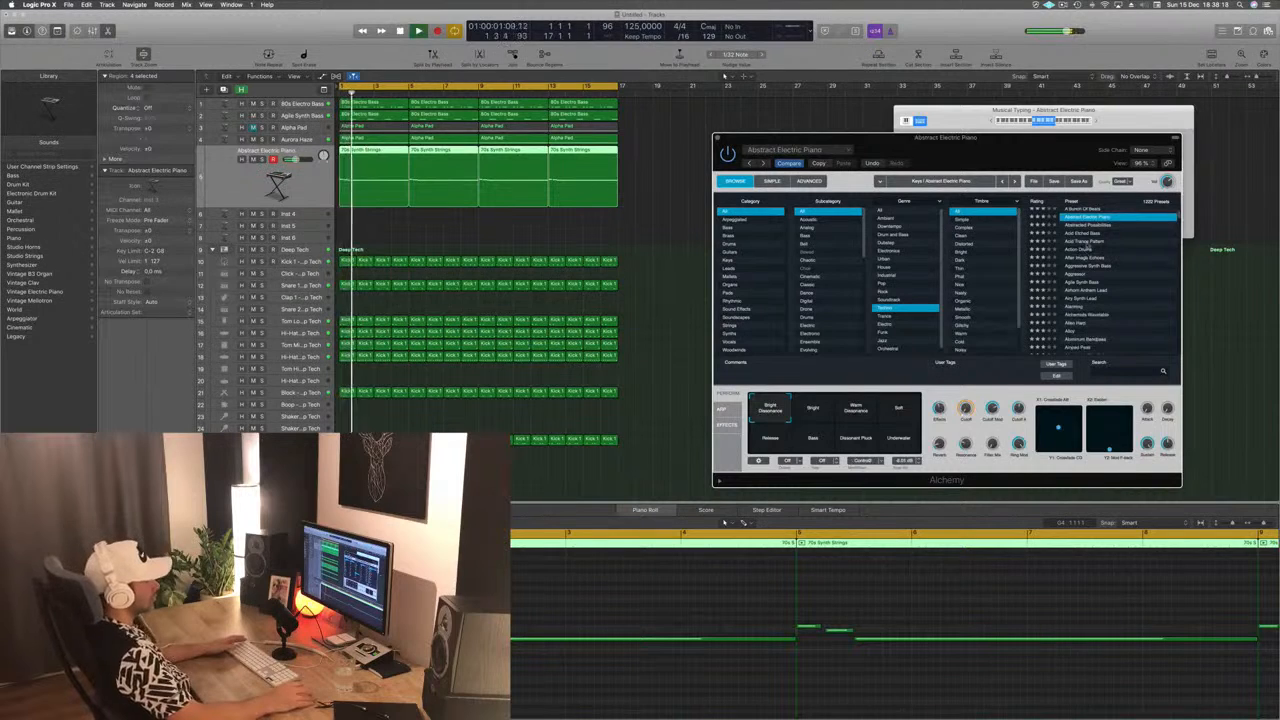
scroll(1108, 254, "down", 2)
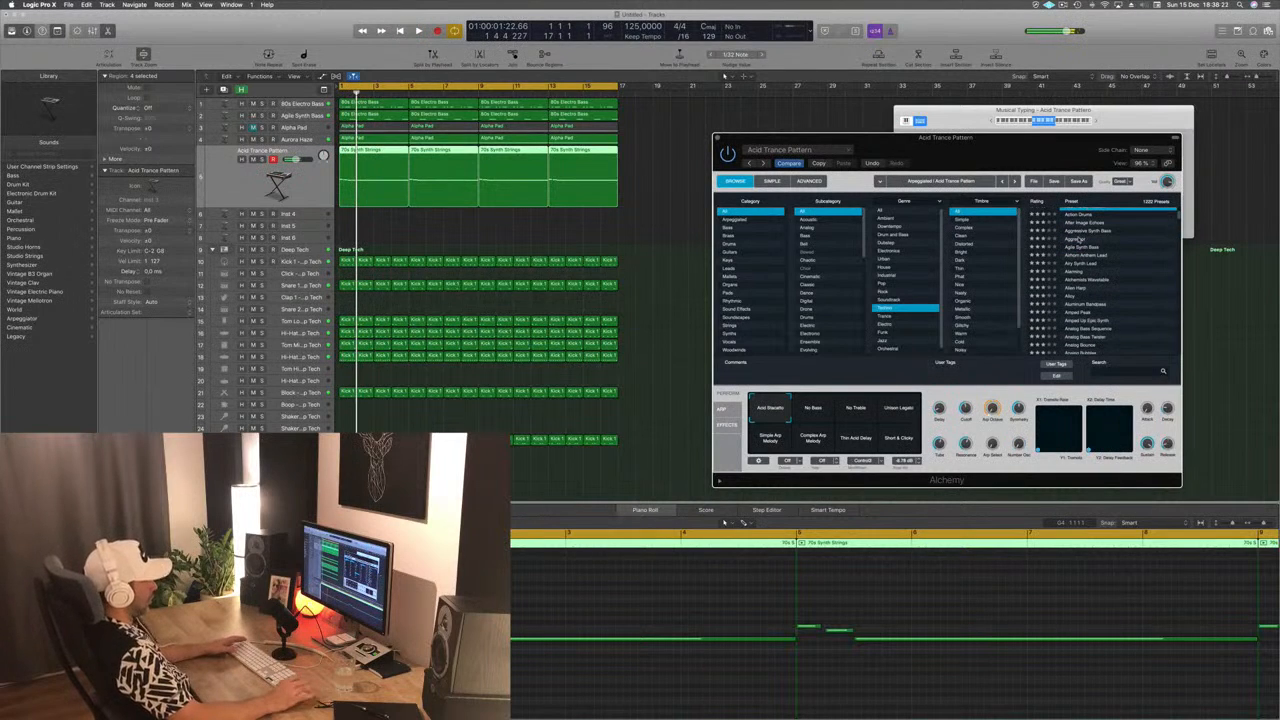
left_click(1078, 240)
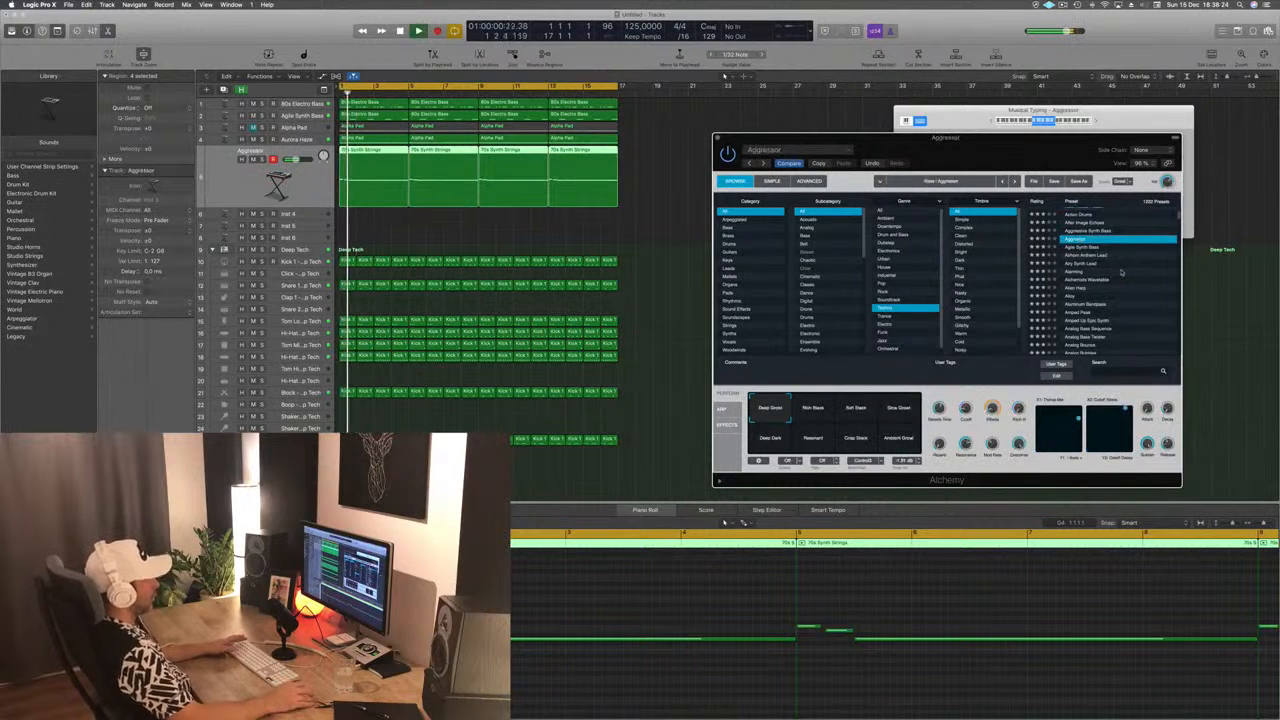
Browse further down the Techno presets and audition Alloy and Analog Bounce
scroll(1110, 265, "down", 1)
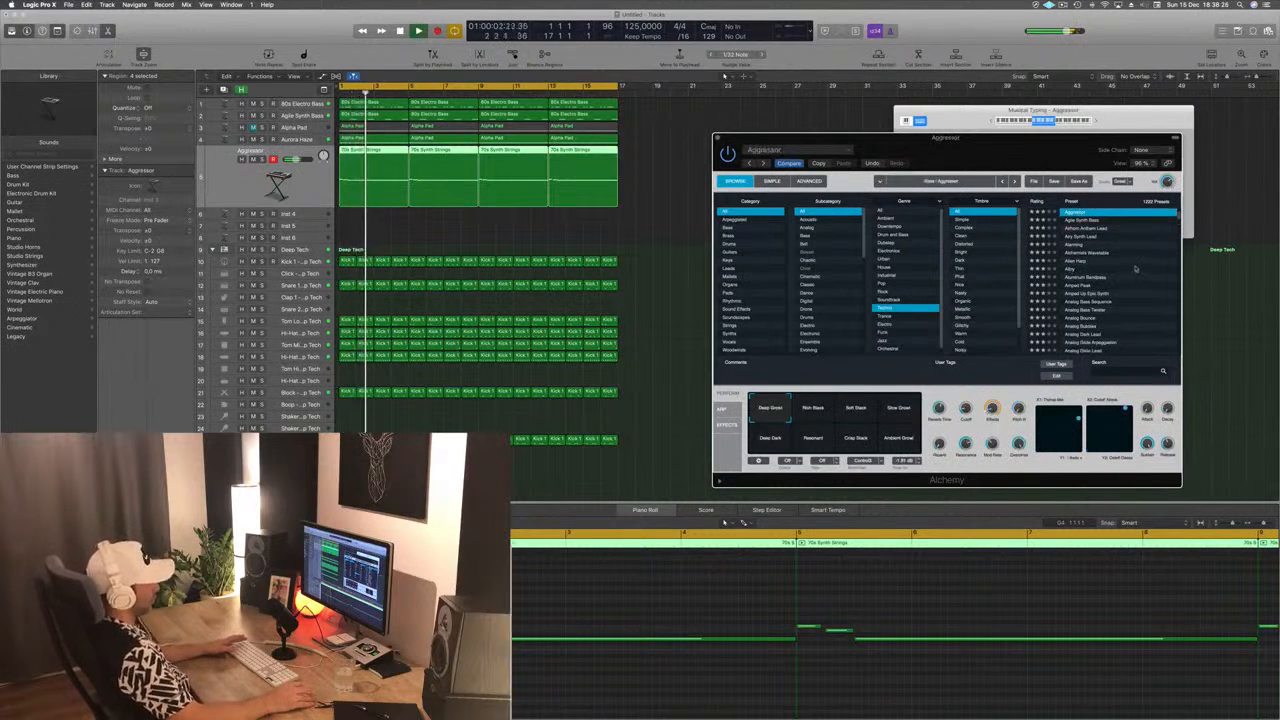
scroll(1097, 268, "down", 1)
scroll(1145, 268, "up", 2)
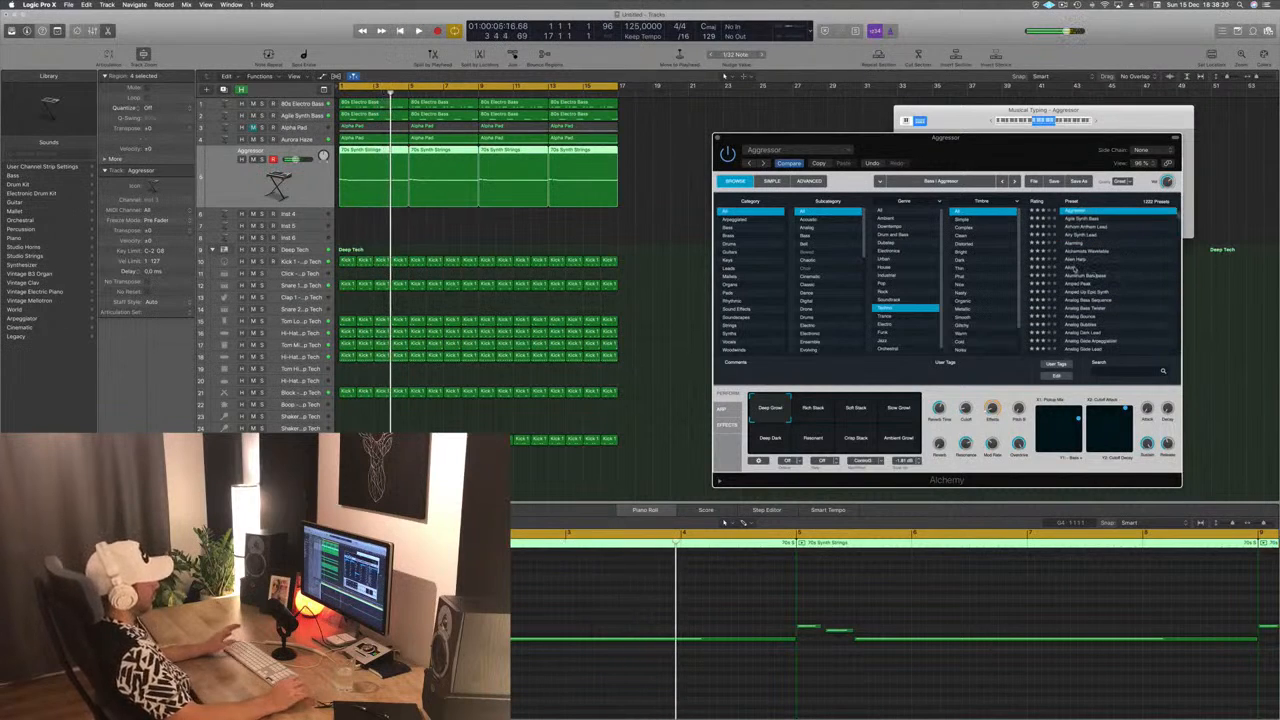
left_click(1072, 268)
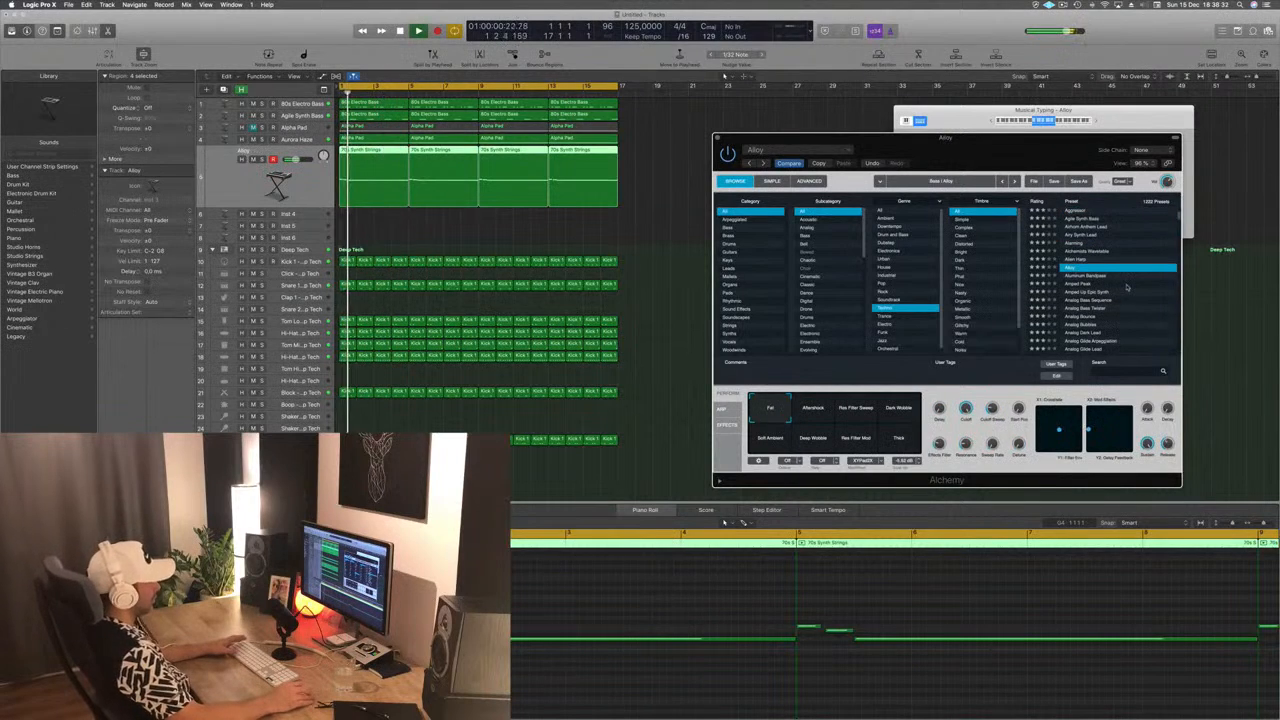
scroll(1132, 288, "down", 2)
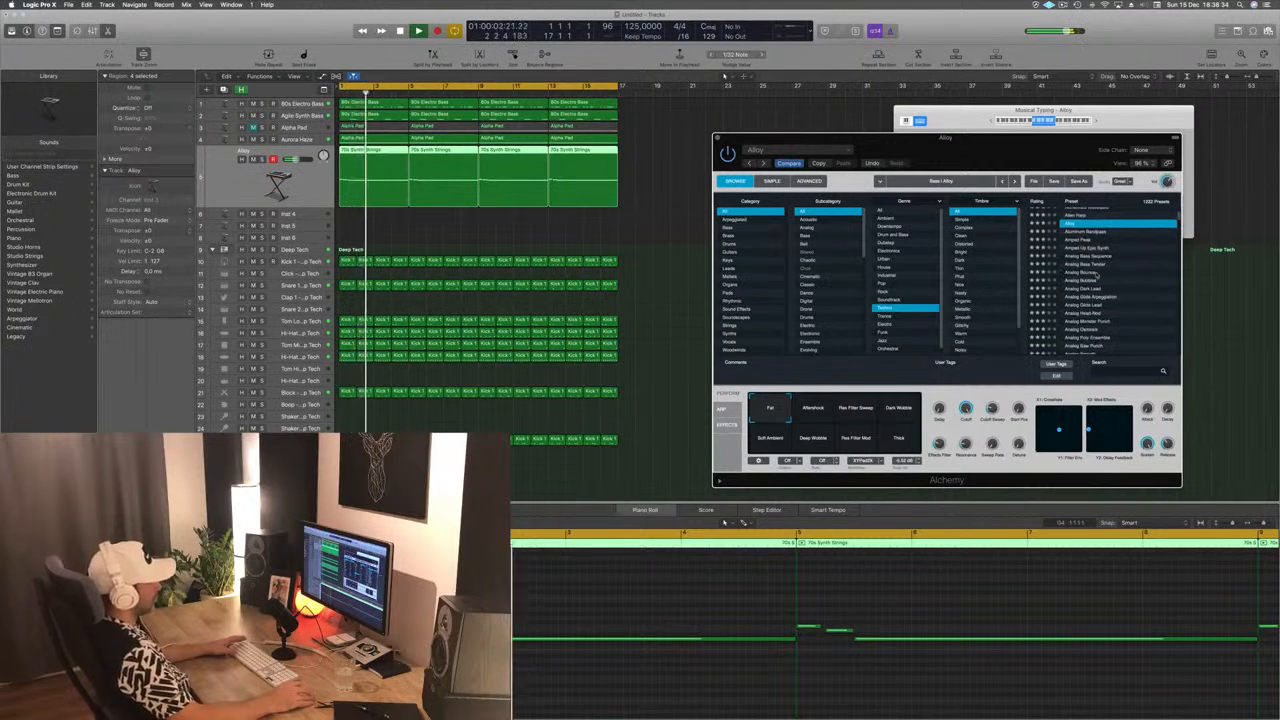
left_click(1090, 272)
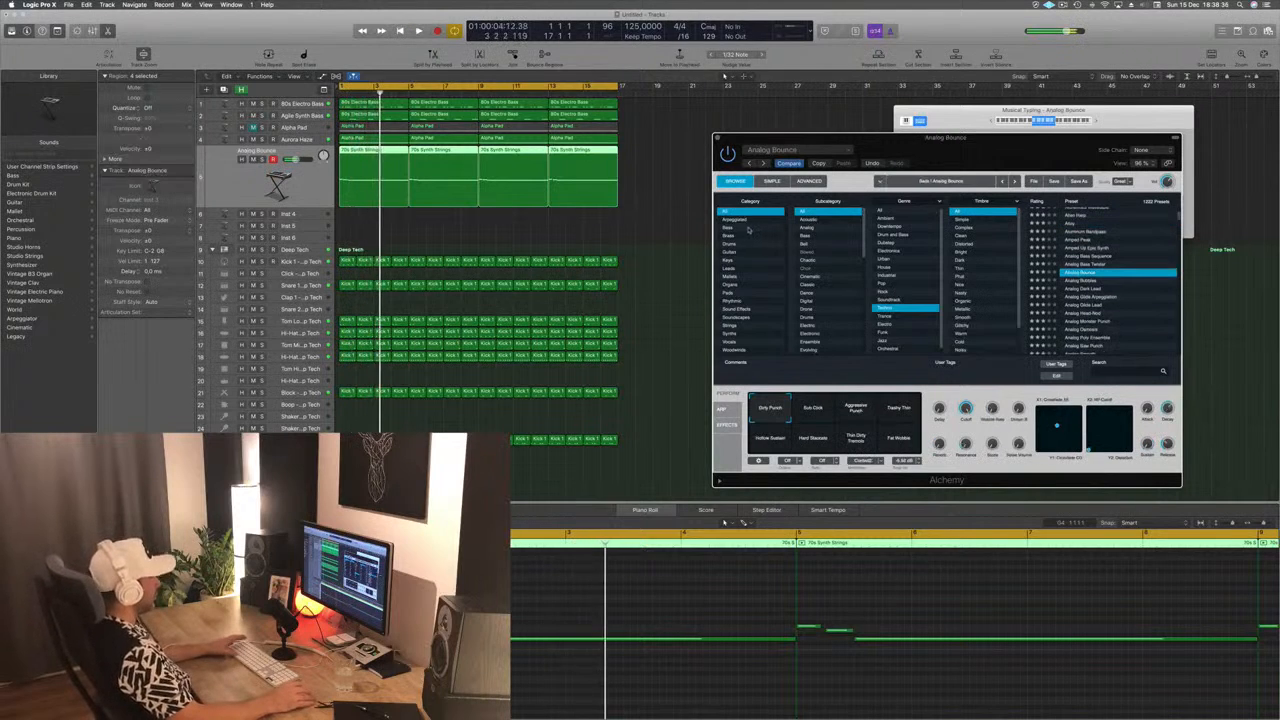
Filter the presets to the Brass category across all genres and audition 80s Pop Synth Brass, Brassy Analog Sweep and Brassy and Funky
left_click(728, 236)
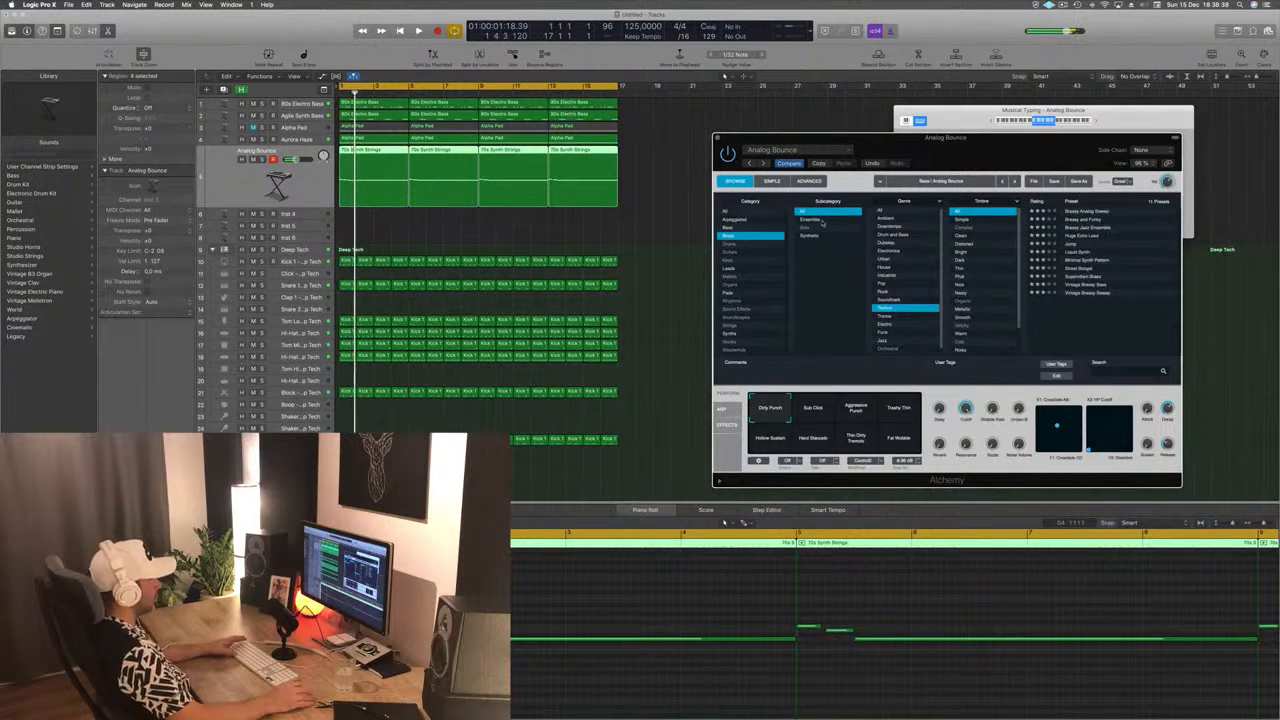
left_click(883, 211)
left_click(1098, 213)
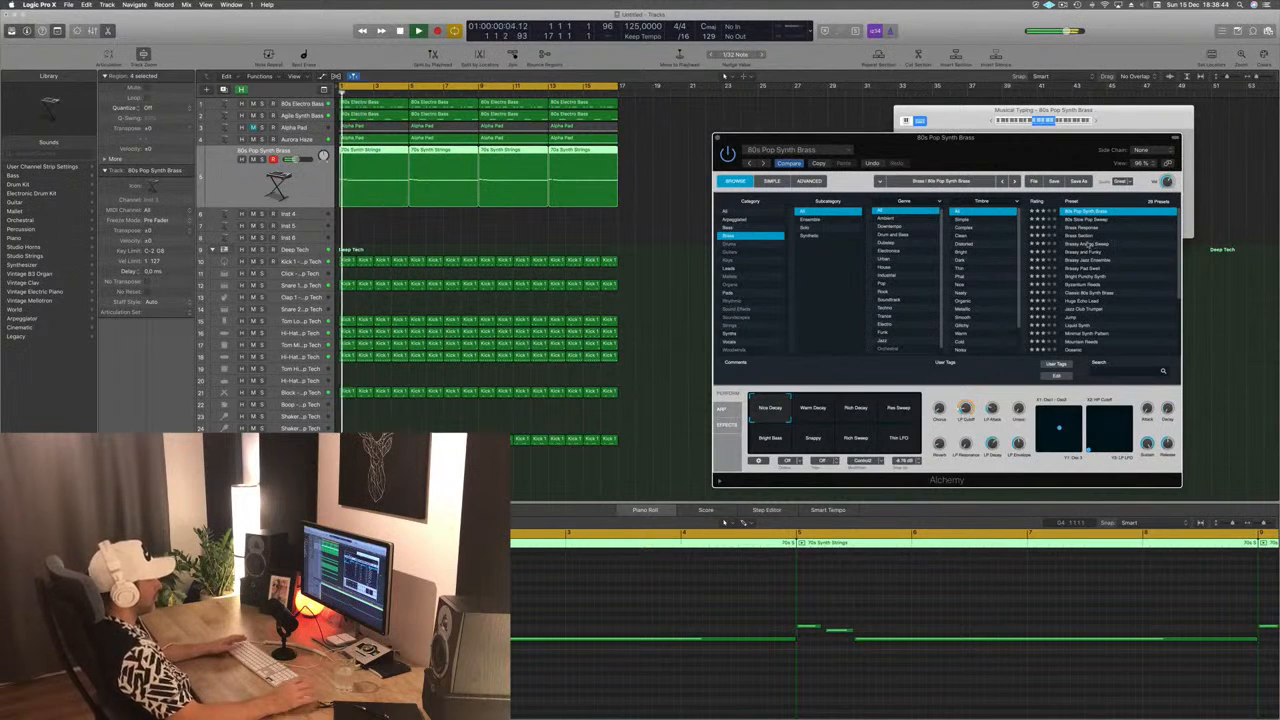
left_click(1087, 244)
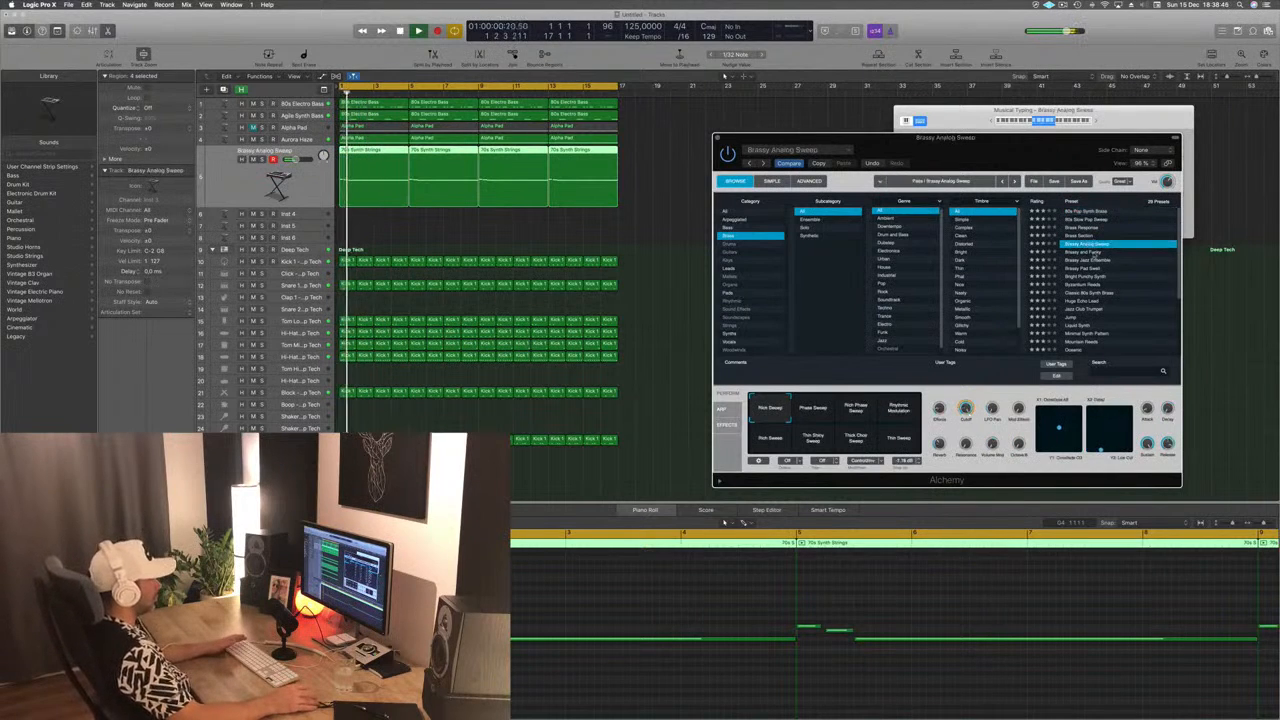
left_click(1095, 253)
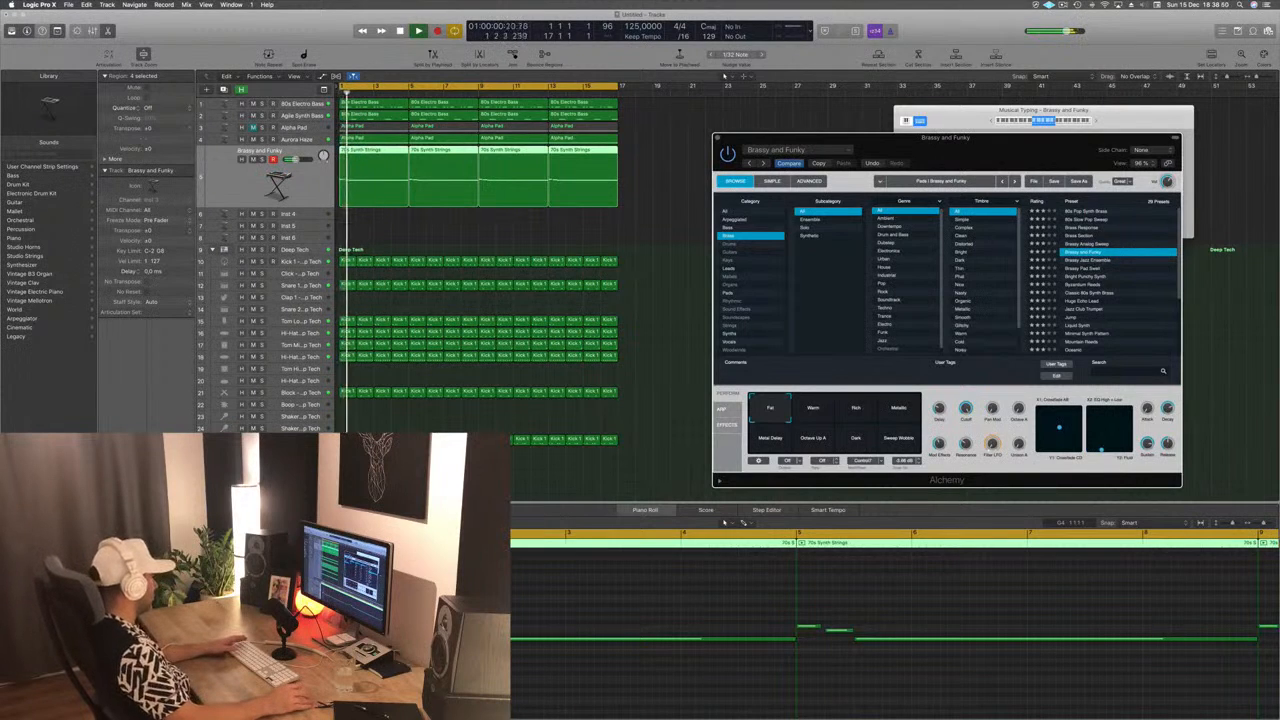
left_click(717, 138)
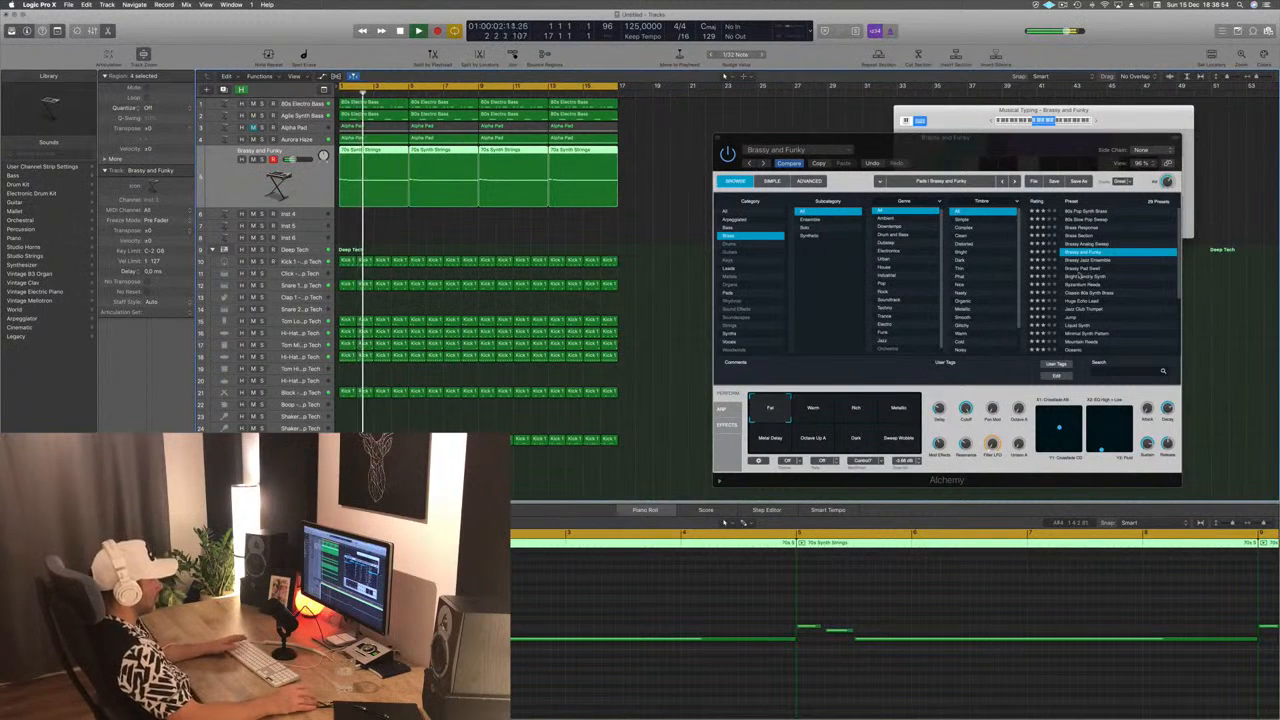
Audition the brass presets in list order from Brassy Pad Swell and Bright Punchy Synth through Huge Echo Lead to Jazz Club Trumpet
left_click(1068, 269)
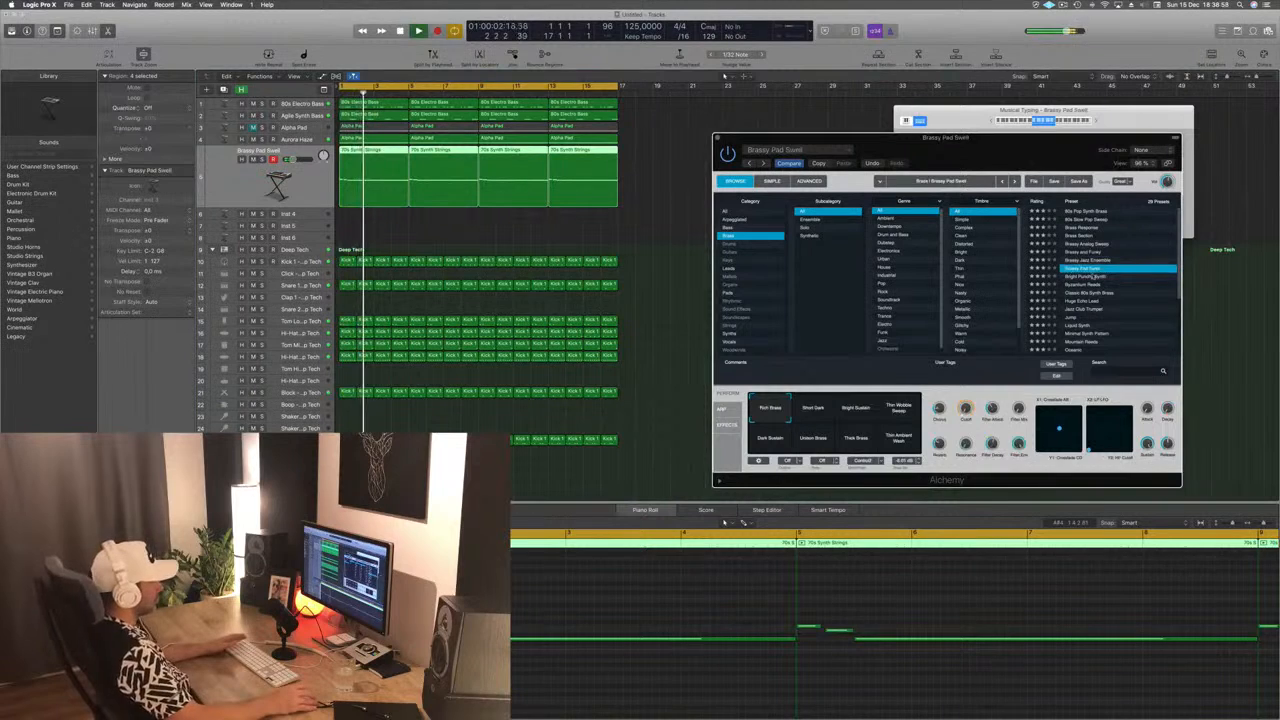
left_click(1088, 276)
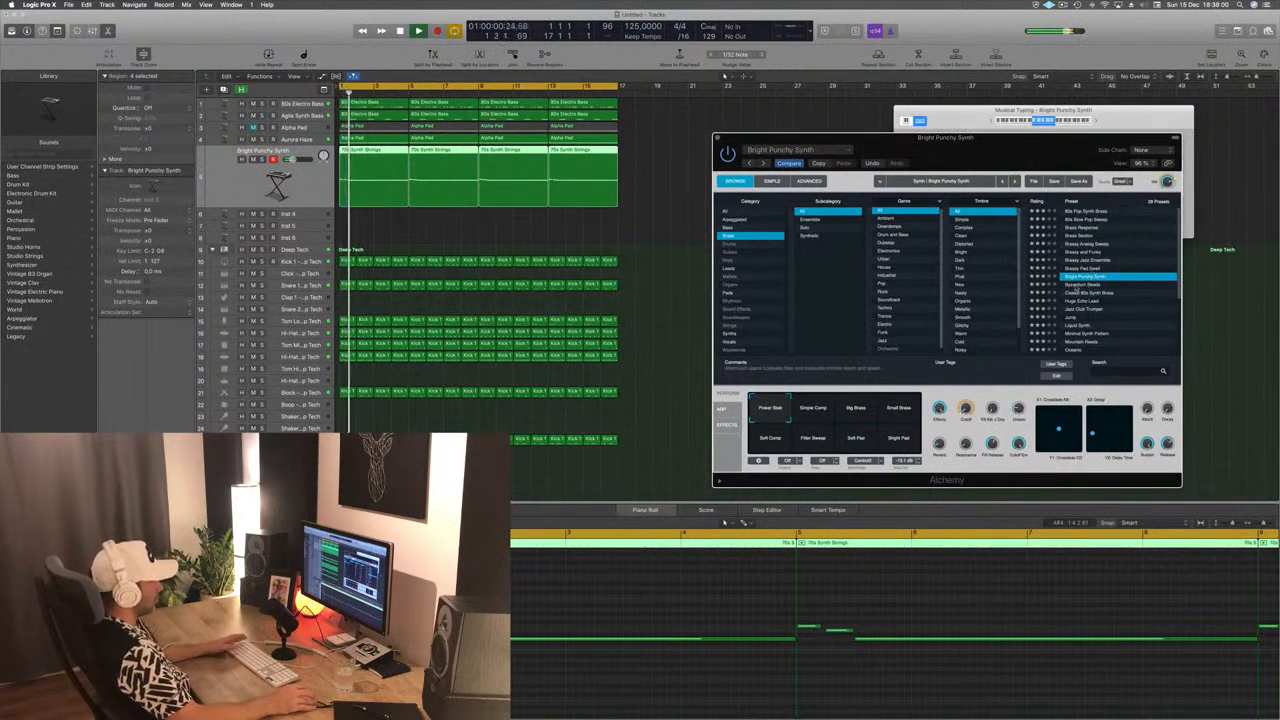
key("Down")
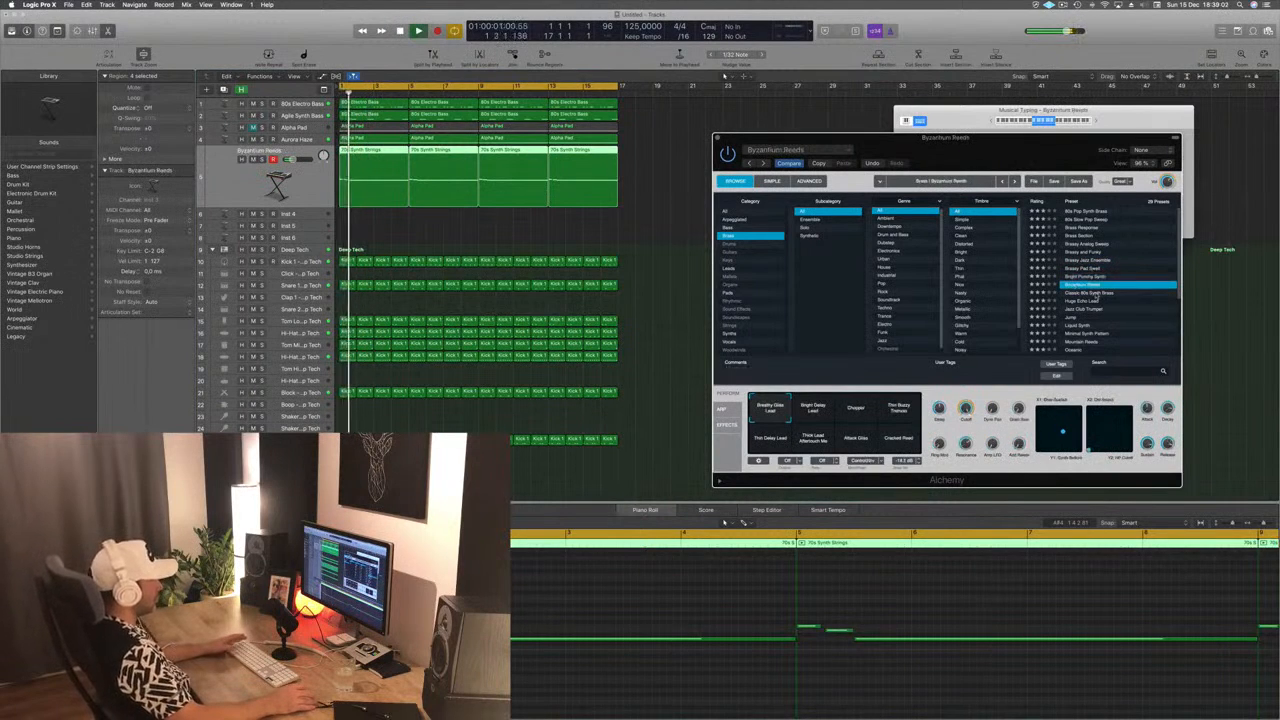
key("Down")
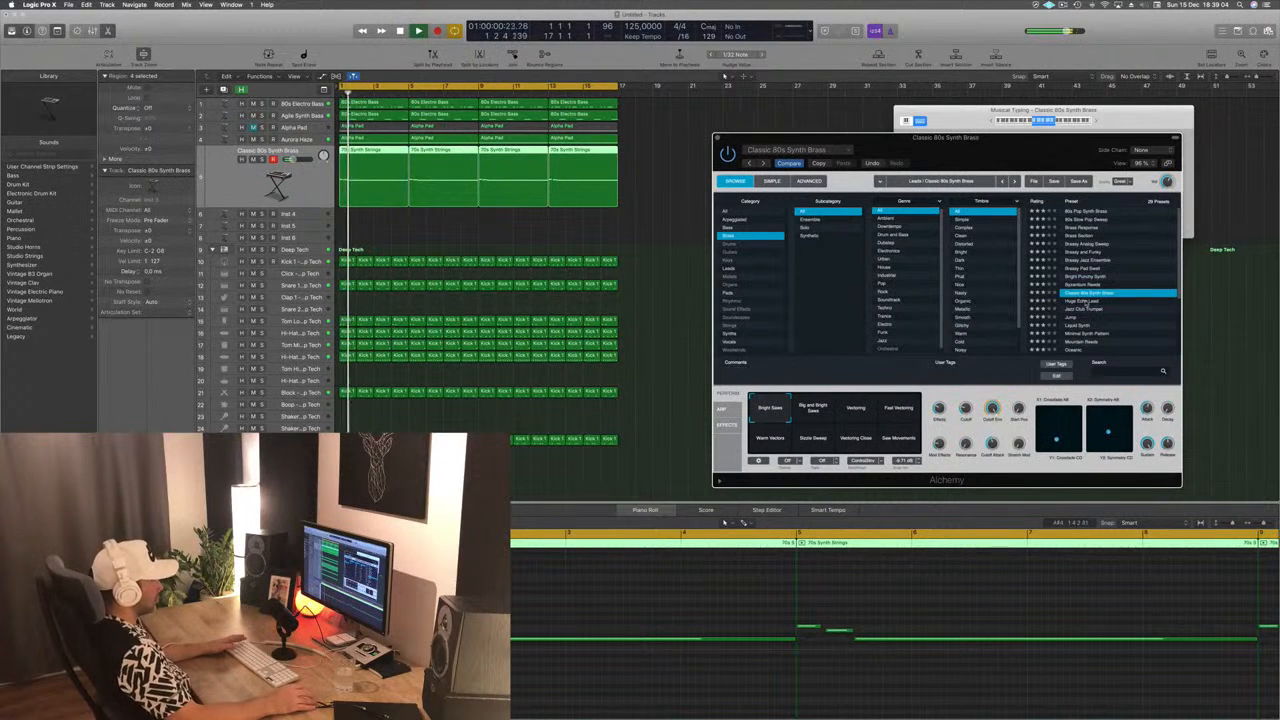
key("Down")
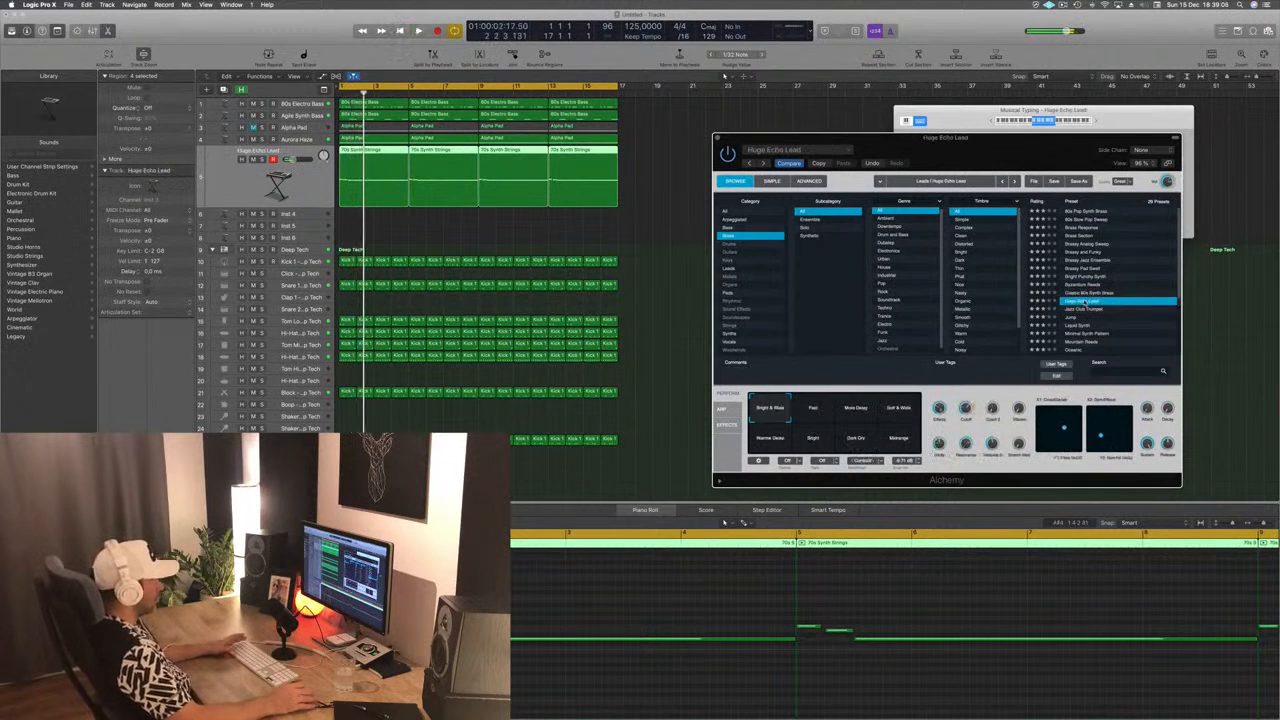
key("Down")
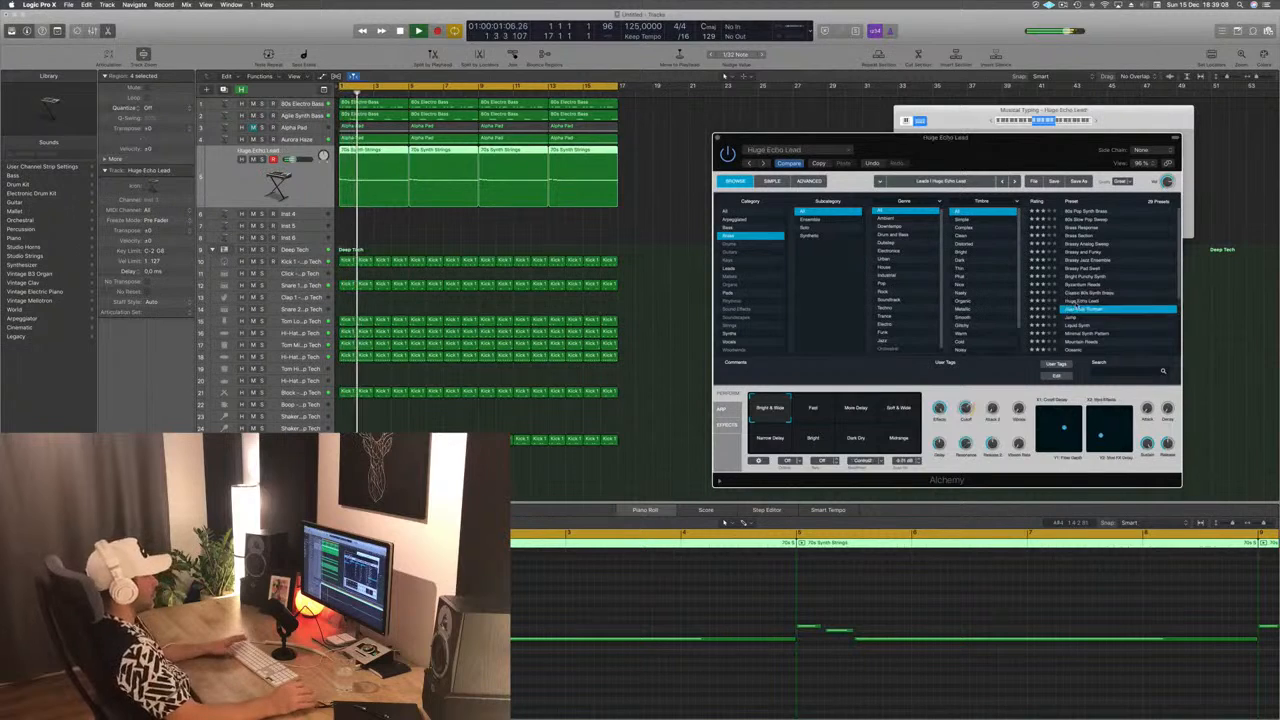
Audition the Liquid Synth, Minimal Synth Pattern, Oceanic and Prophetic Brass presets against the arrangement
left_click(1078, 327)
scroll(1120, 270, "down", 5)
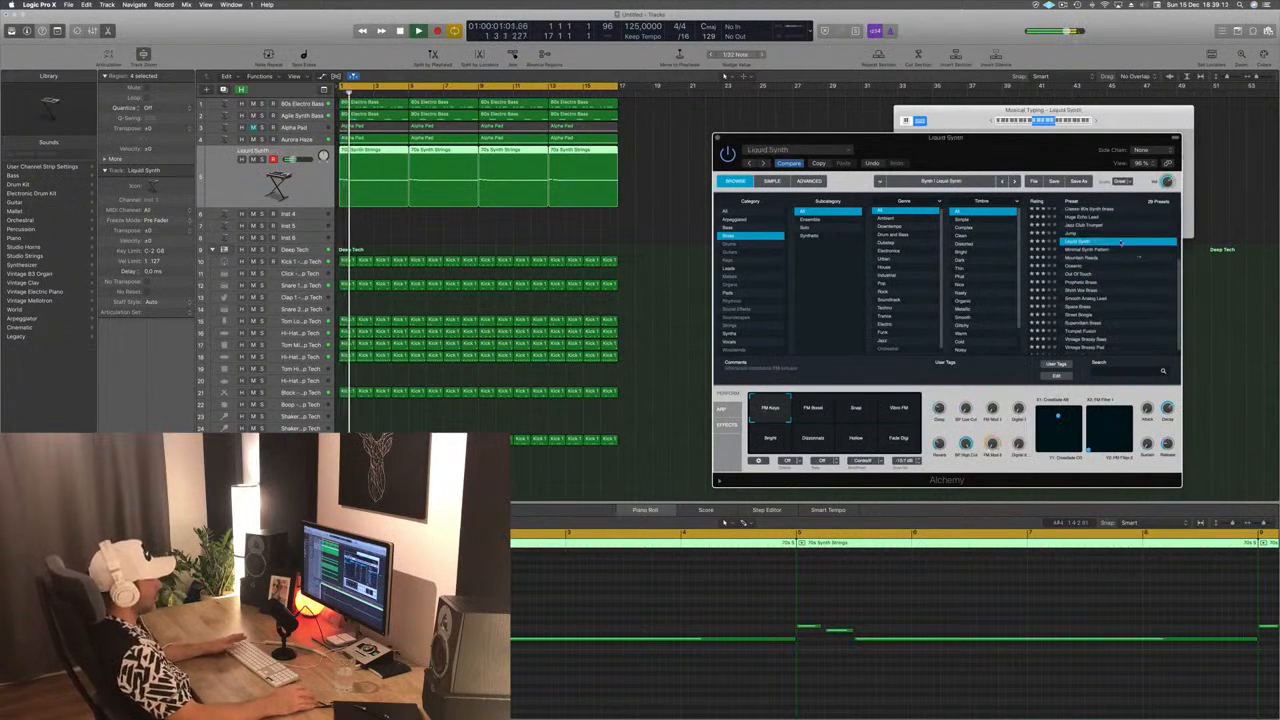
left_click(1082, 250)
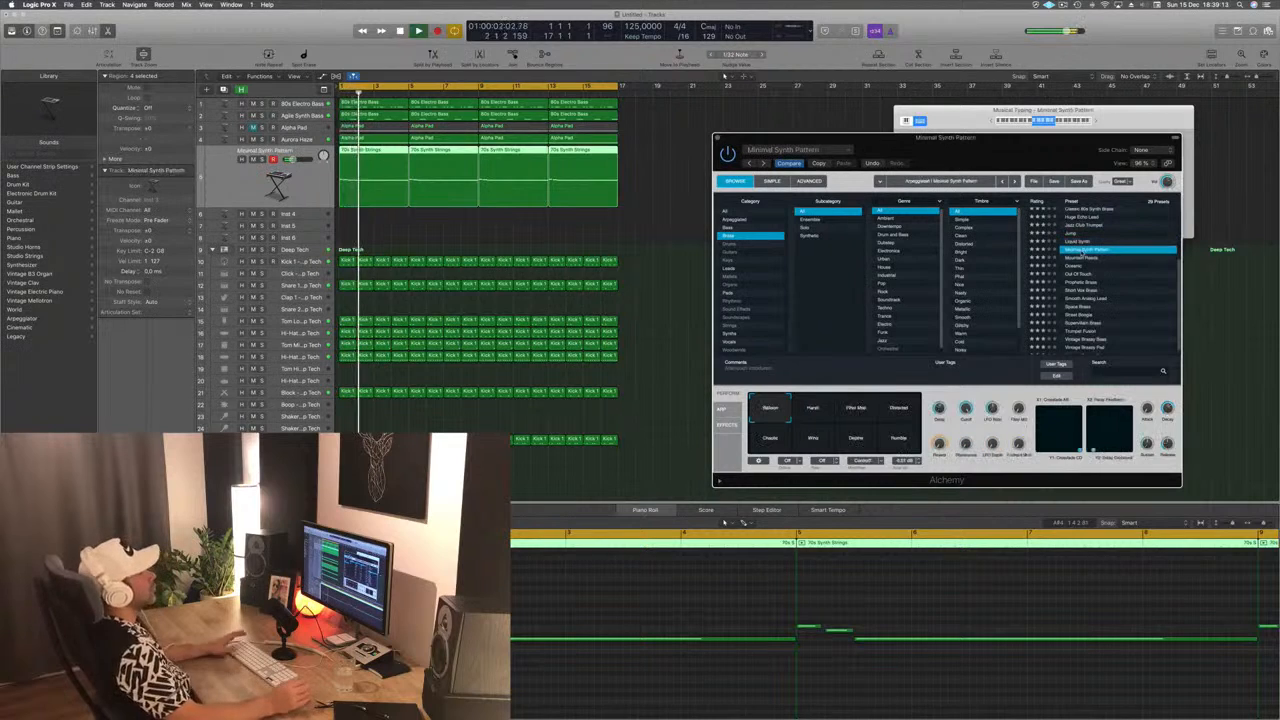
left_click(1101, 267)
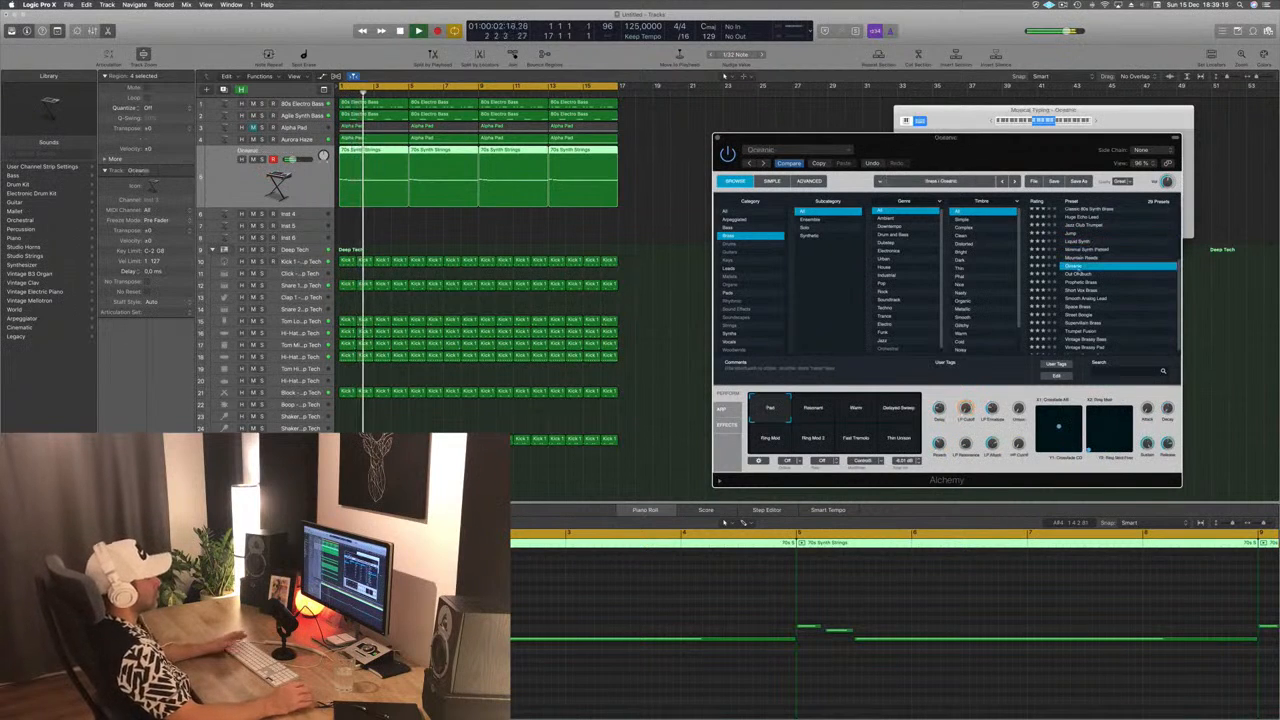
scroll(1110, 288, "down", 1)
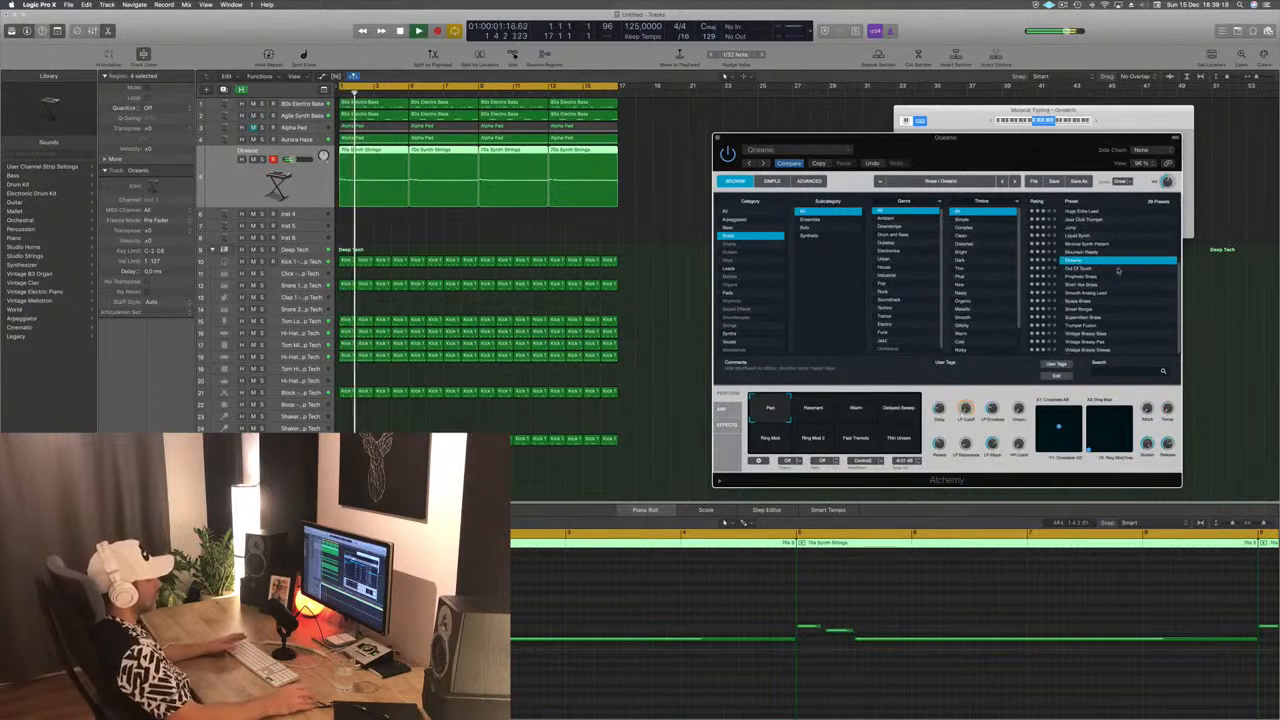
left_click(1081, 278)
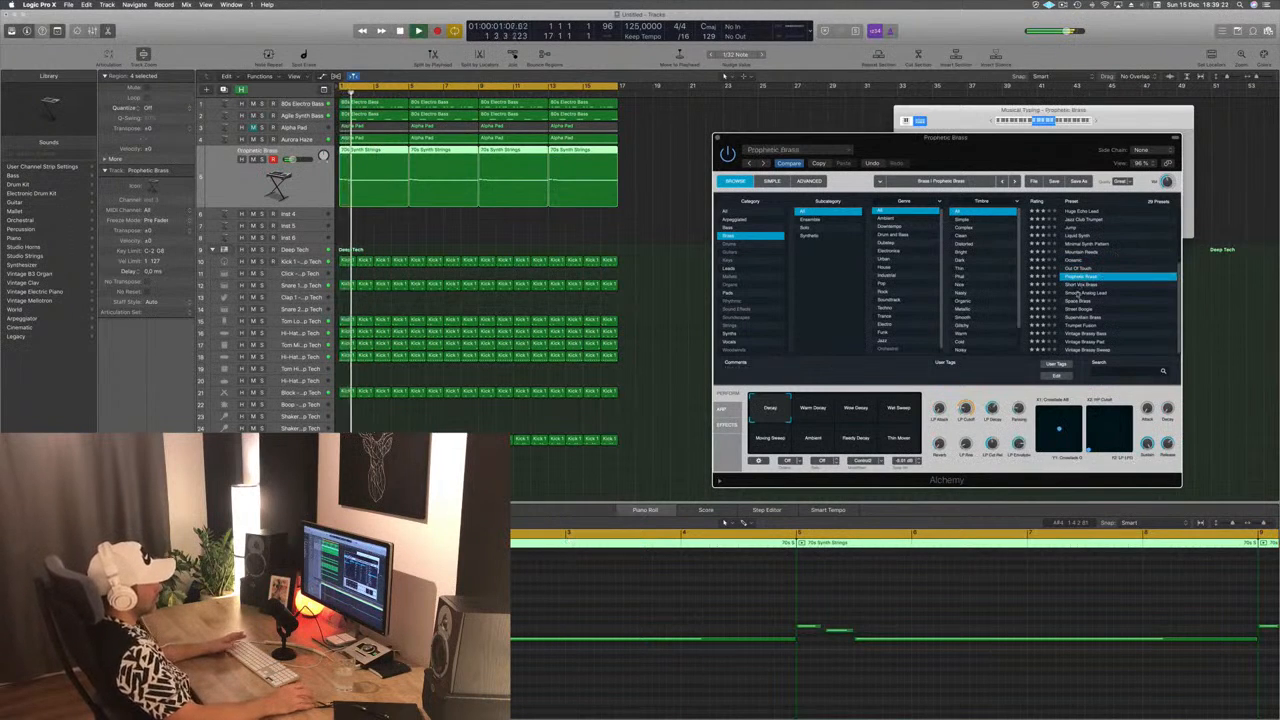
Audition Smooth Analog Lead and Space Brass, then load the Street Boogie preset and play it with the arrangement
left_click(1078, 292)
key("space")
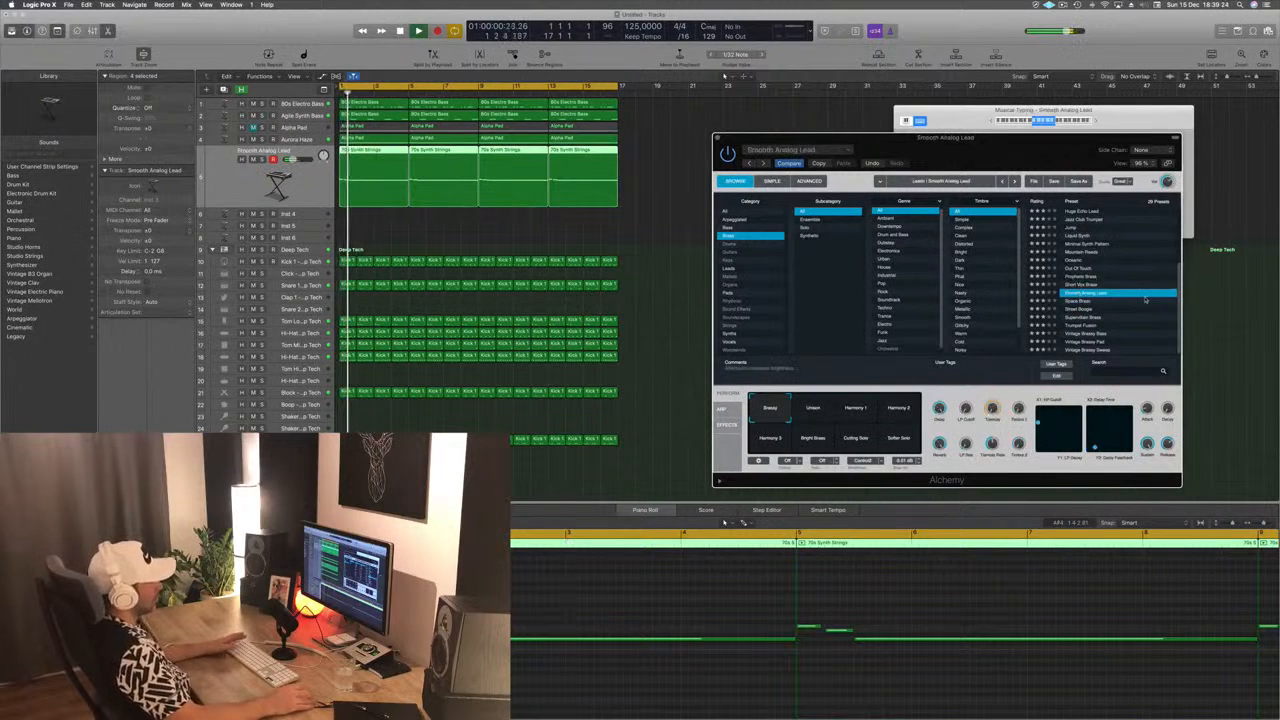
left_click(1085, 301)
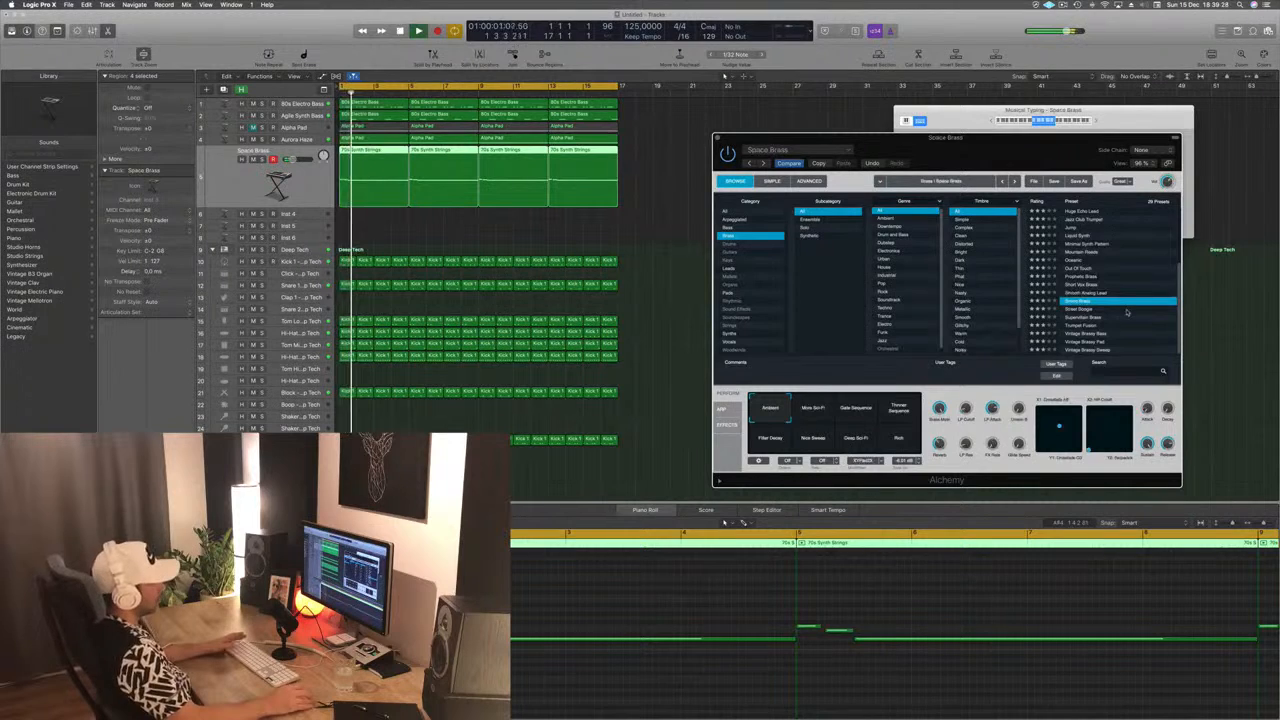
scroll(1127, 313, "up", 5)
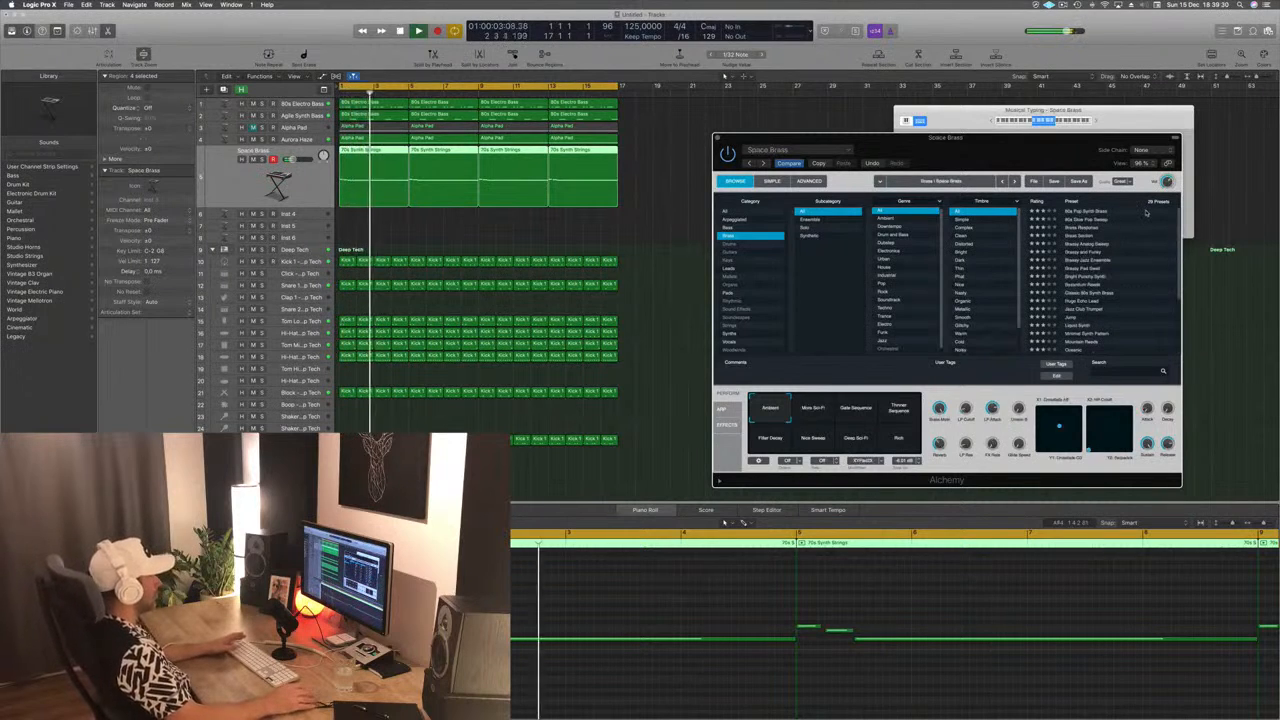
scroll(1106, 255, "down", 5)
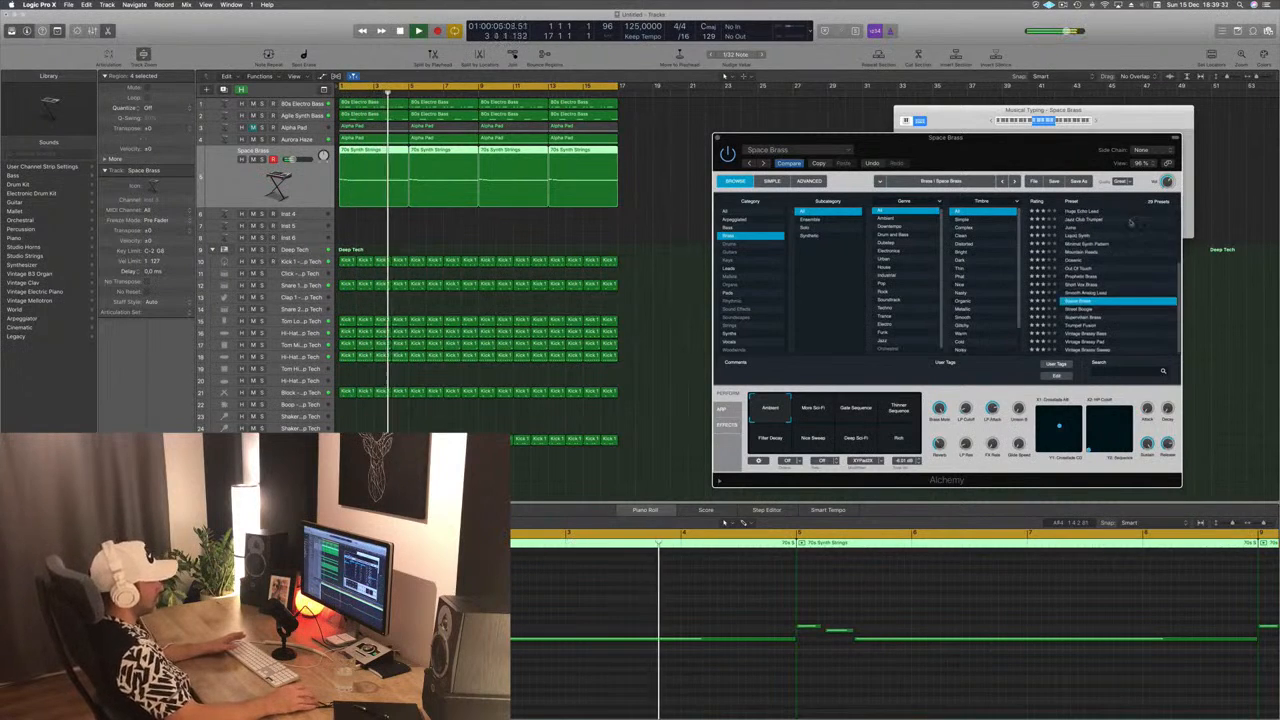
left_click(1082, 310)
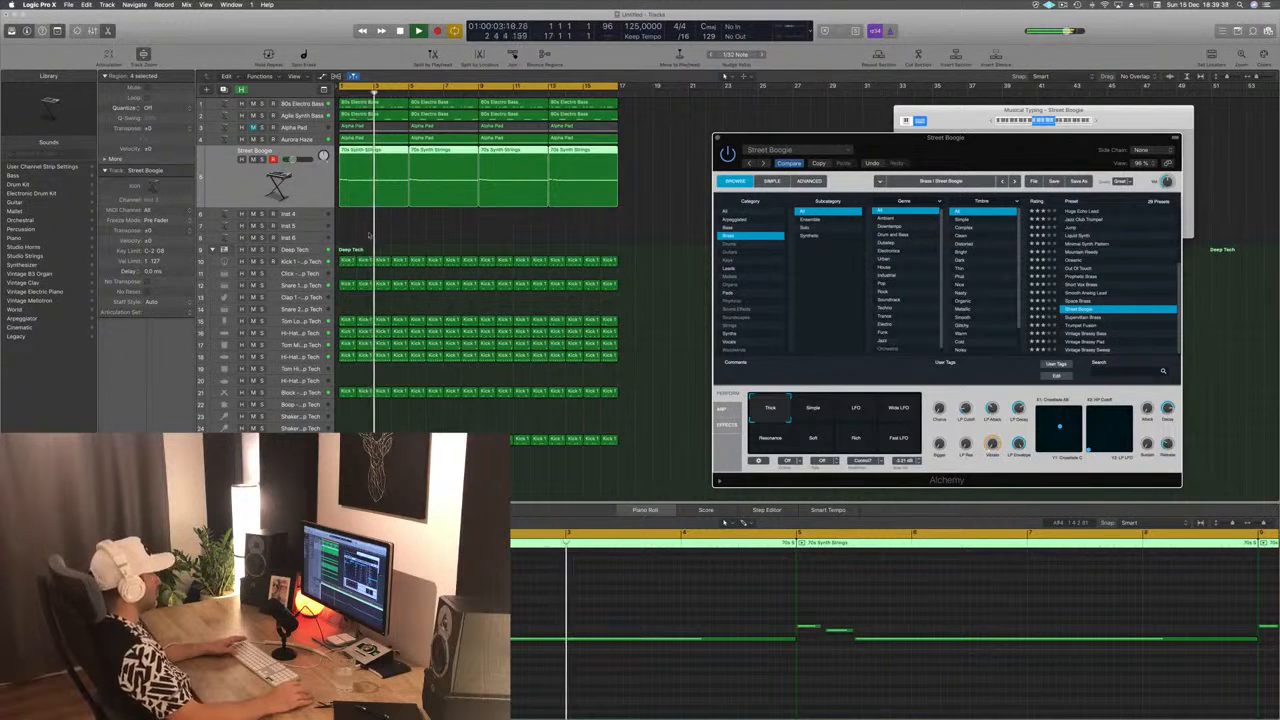
key("space")
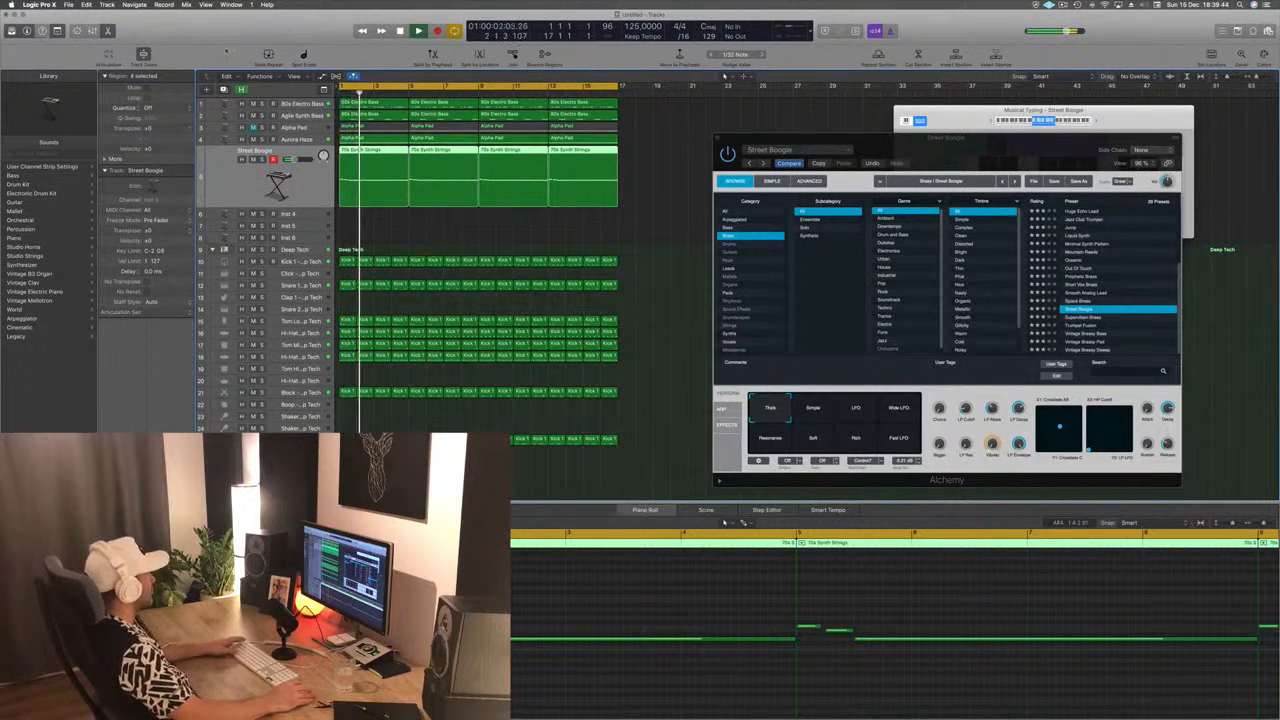
Duplicate the Street Boogie track with its Alchemy settings and copy the four 70s Synth Strings regions onto it
left_click(225, 91)
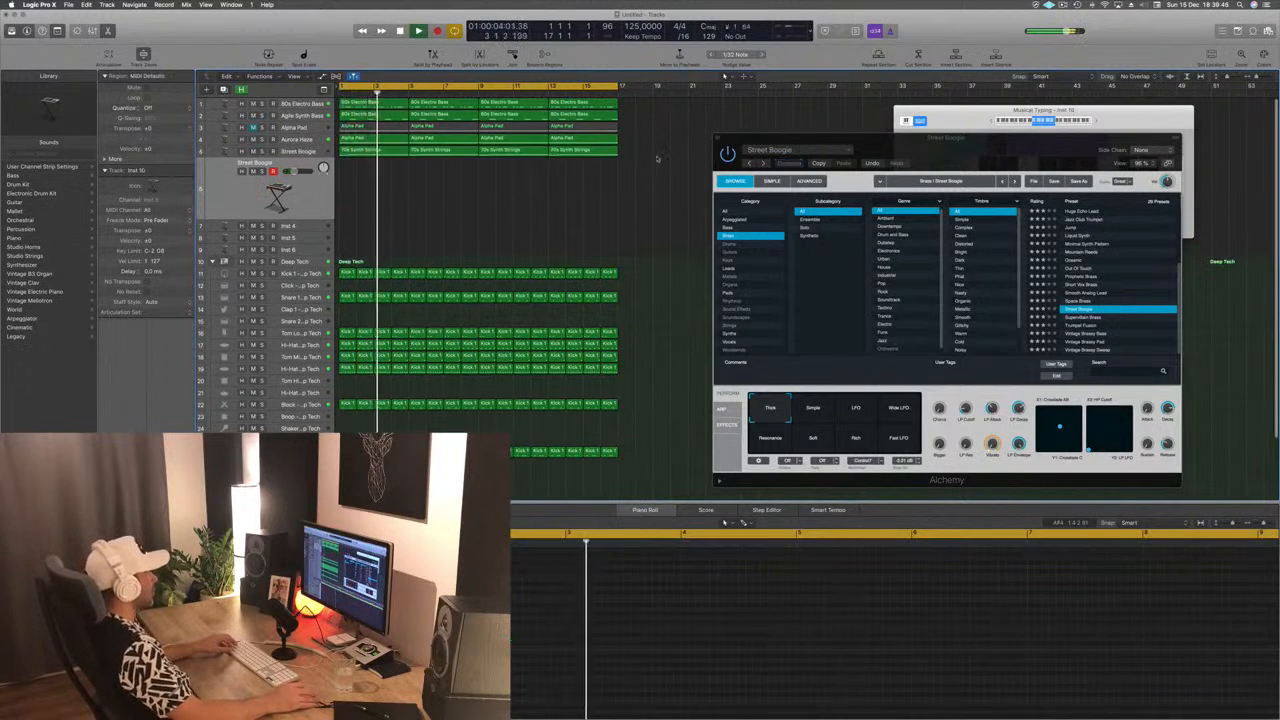
left_click_drag(657, 157, 372, 174)
double_click(374, 170, "super")
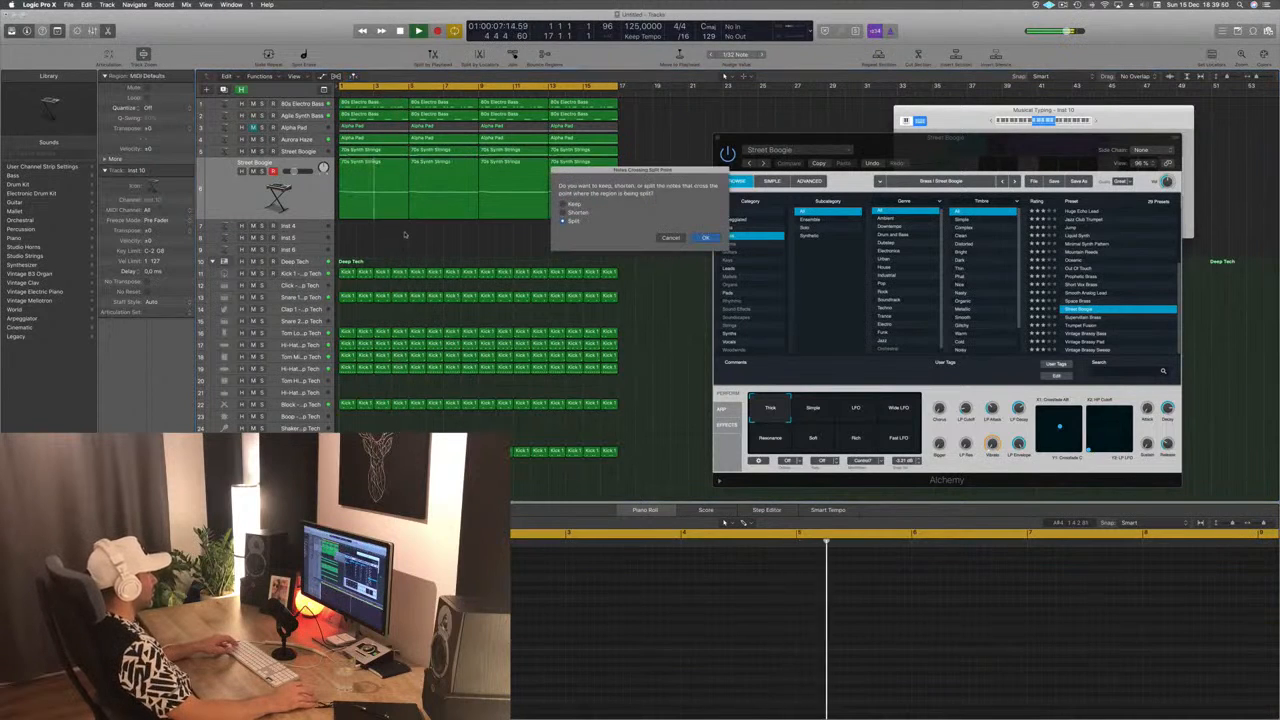
Reduce the copied part to its first two bars, splitting the crossing notes, and move that region to bar 3
left_click(706, 239)
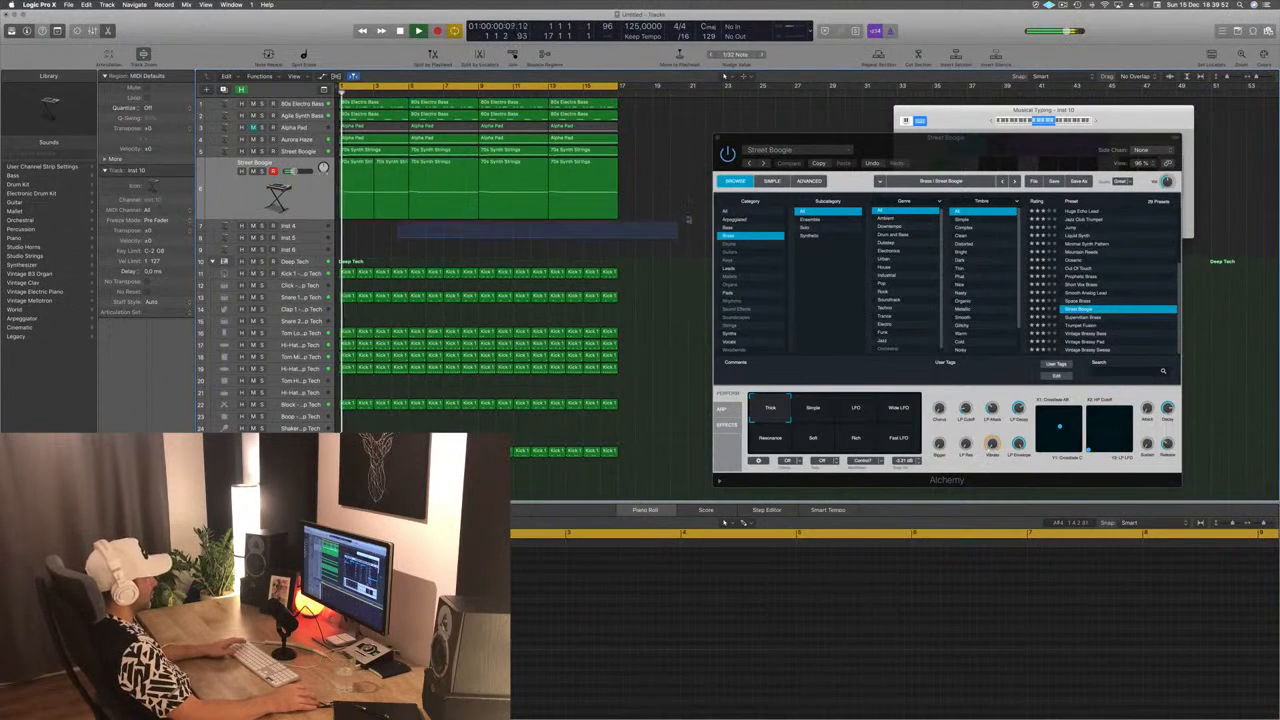
key("Delete")
left_click(358, 172)
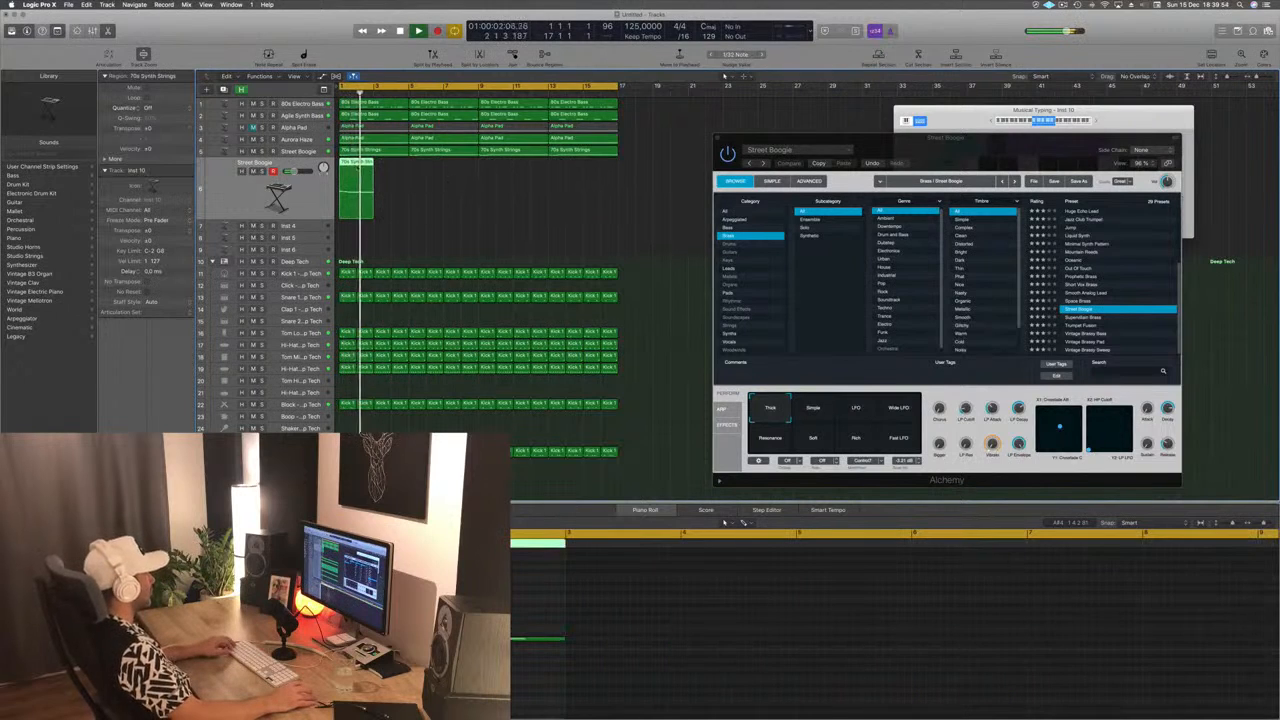
left_click_drag(358, 172, 392, 172)
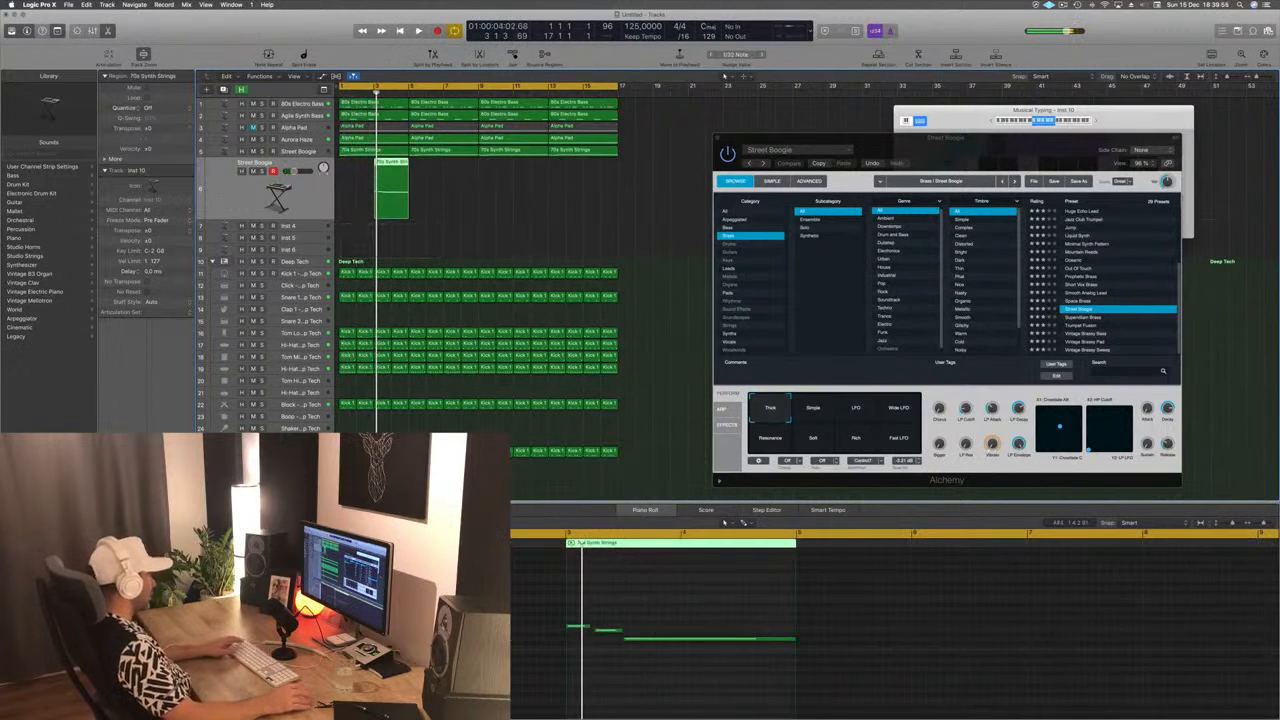
Reshape the region's three notes into a rising line by lowering the two short ones and raising the long one, and play it
left_click(590, 630)
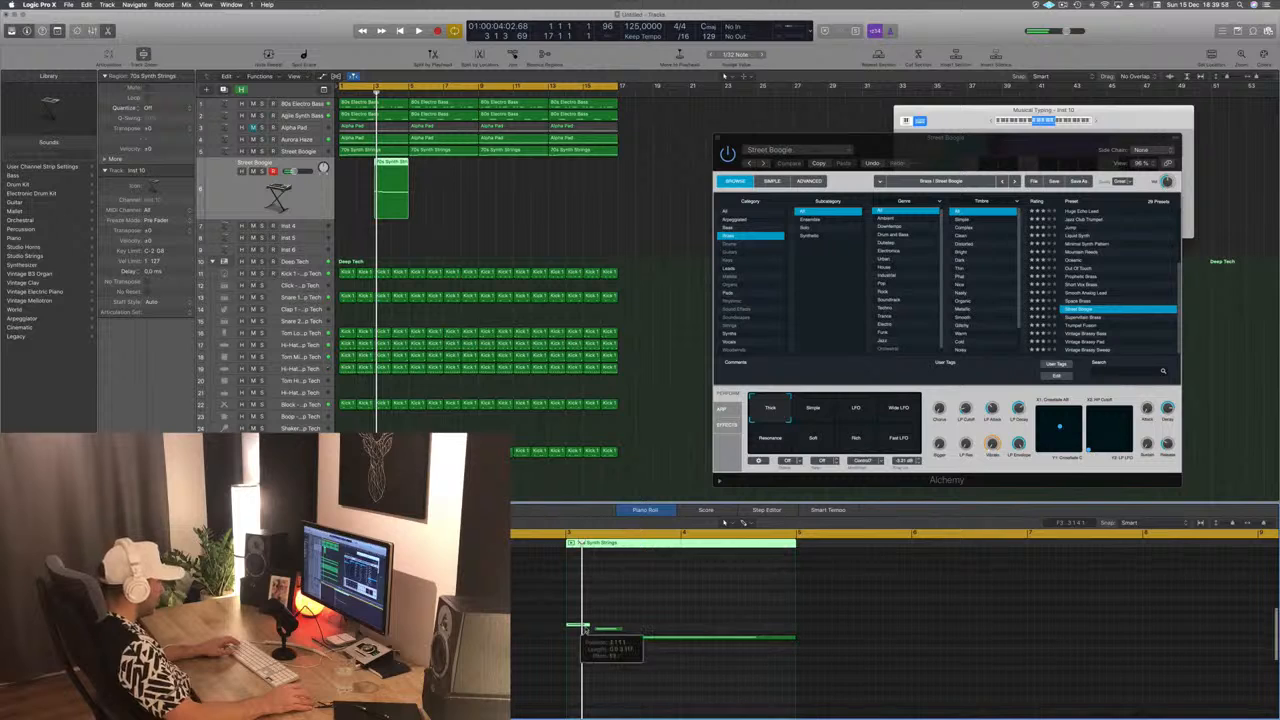
left_click_drag(585, 630, 649, 624)
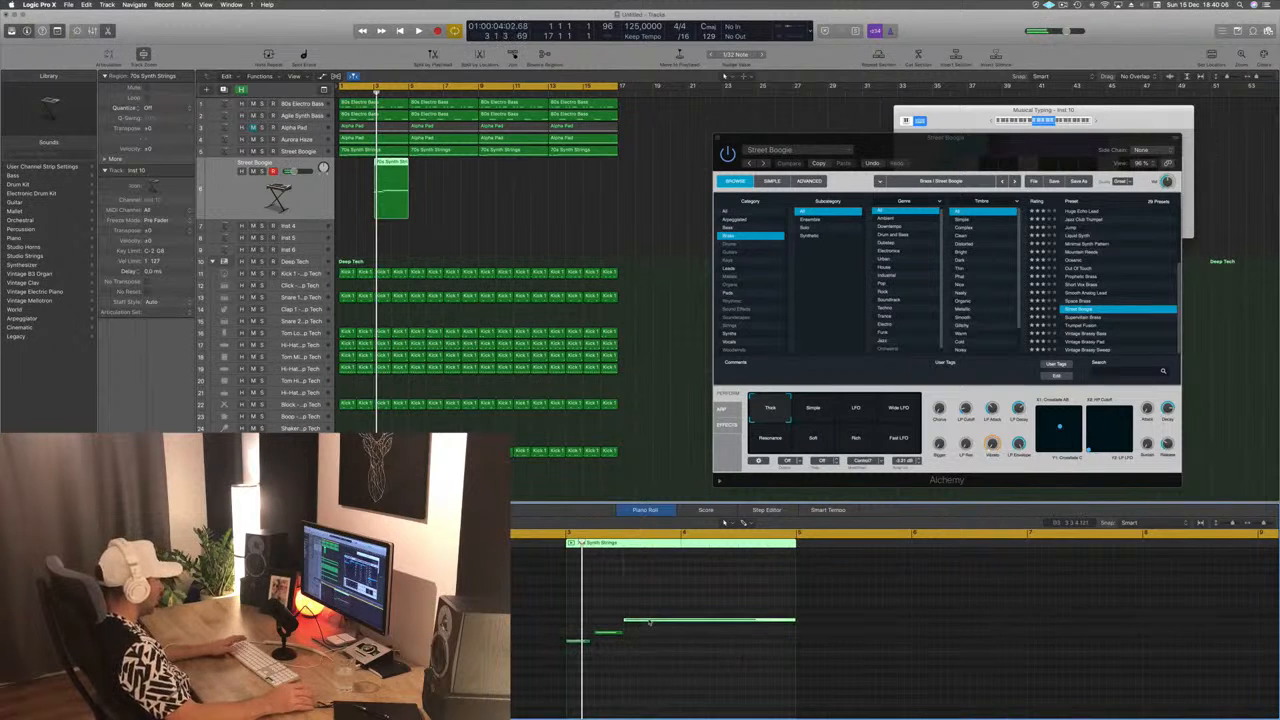
key("space")
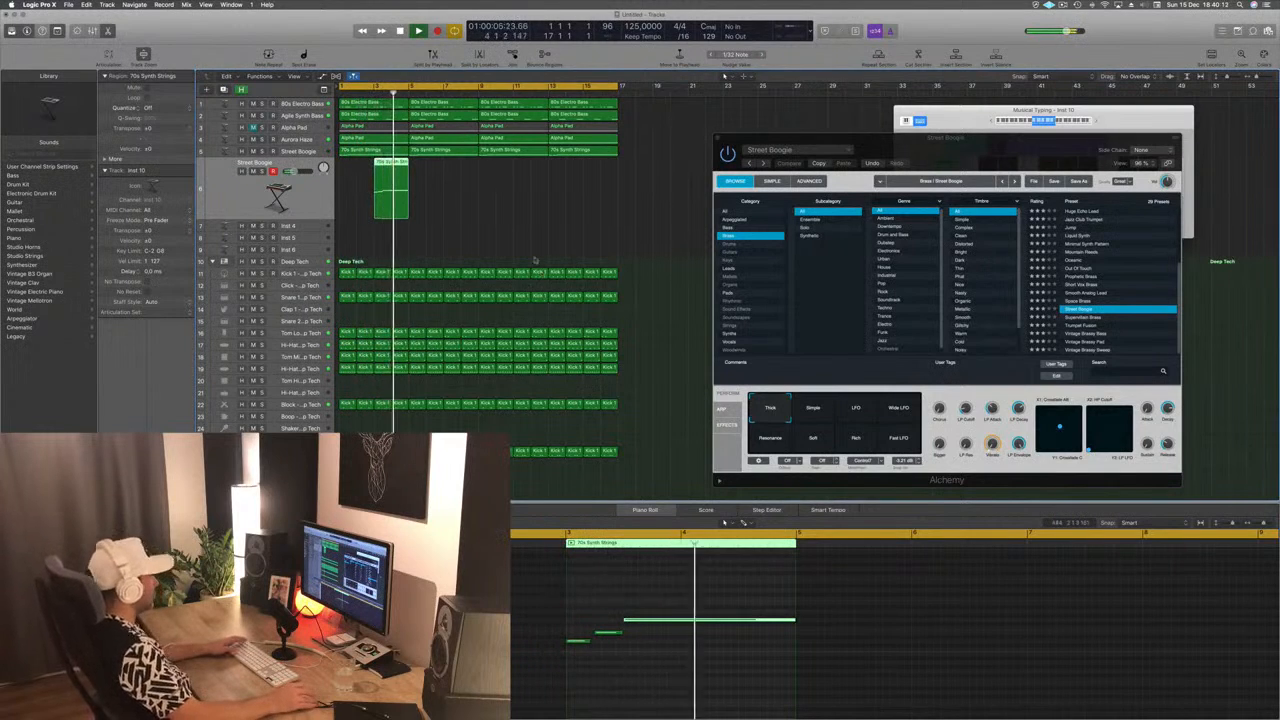
key("Return")
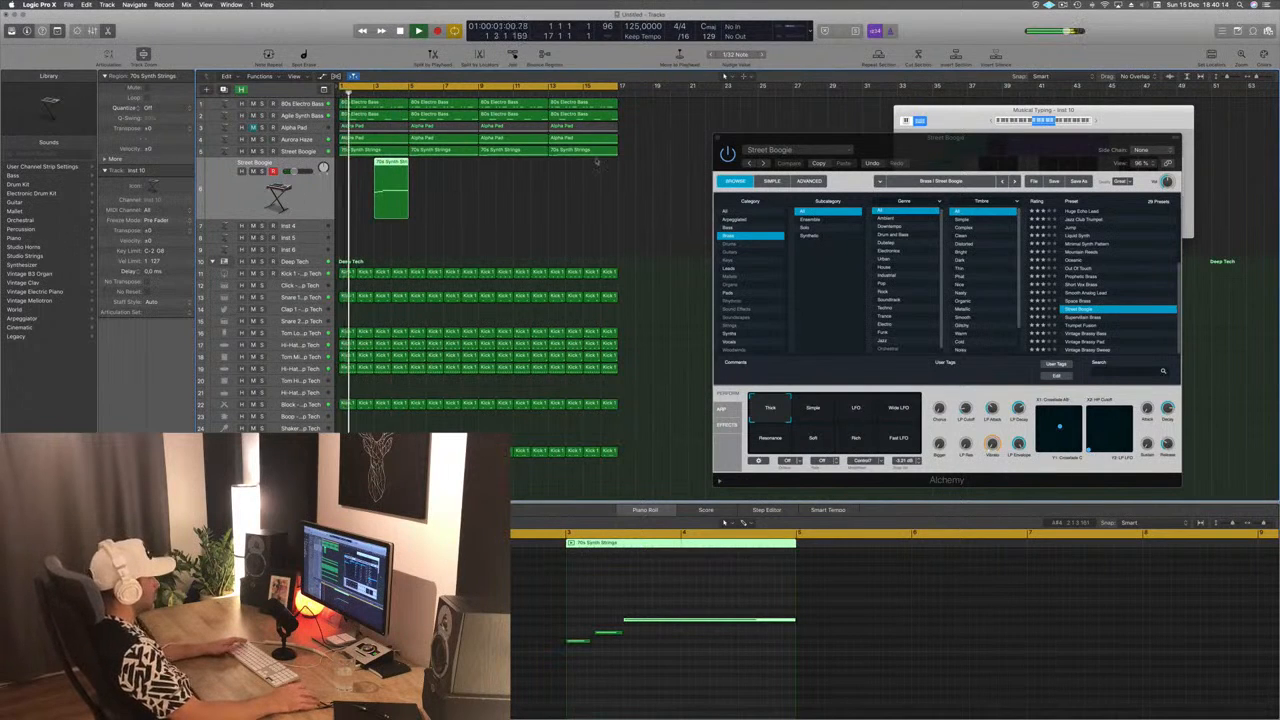
Try 80s Pop Synth Brass and 80s Slow Pop Sweep in the original track's Alchemy, and revert to Street Boogie
scroll(1107, 231, "up", 3)
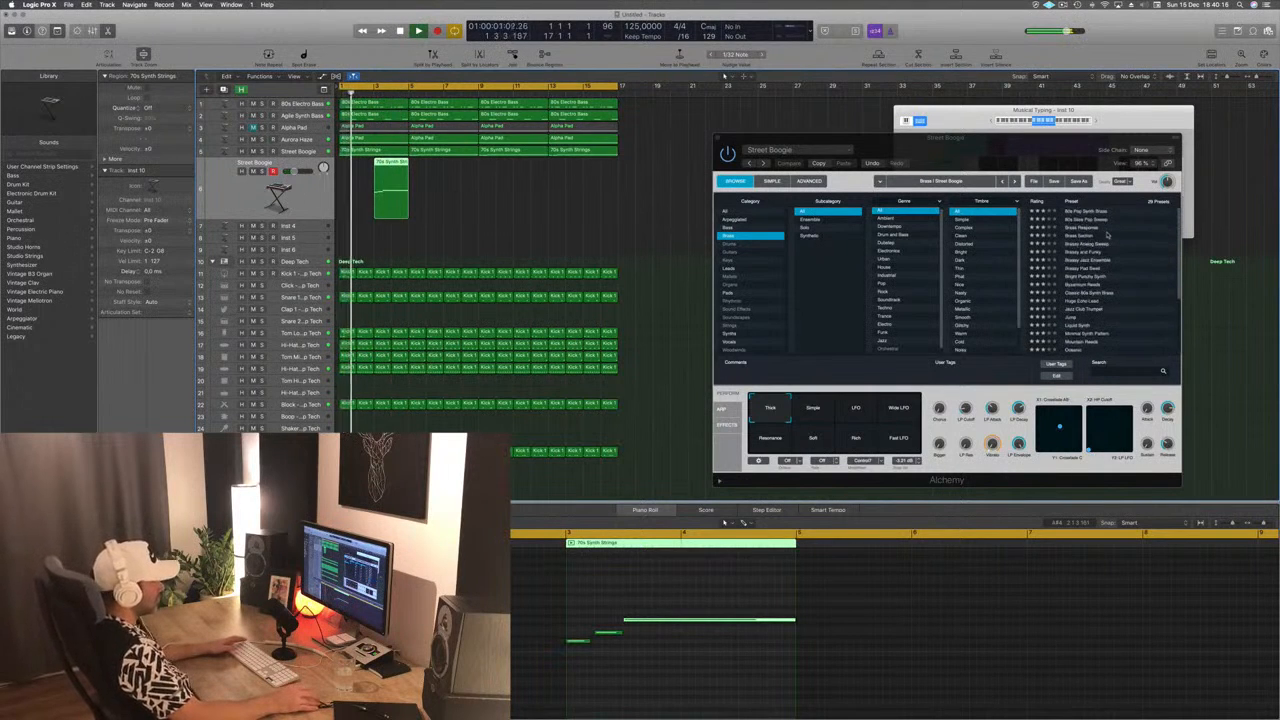
left_click(1085, 212)
left_click_drag(970, 149, 730, 156)
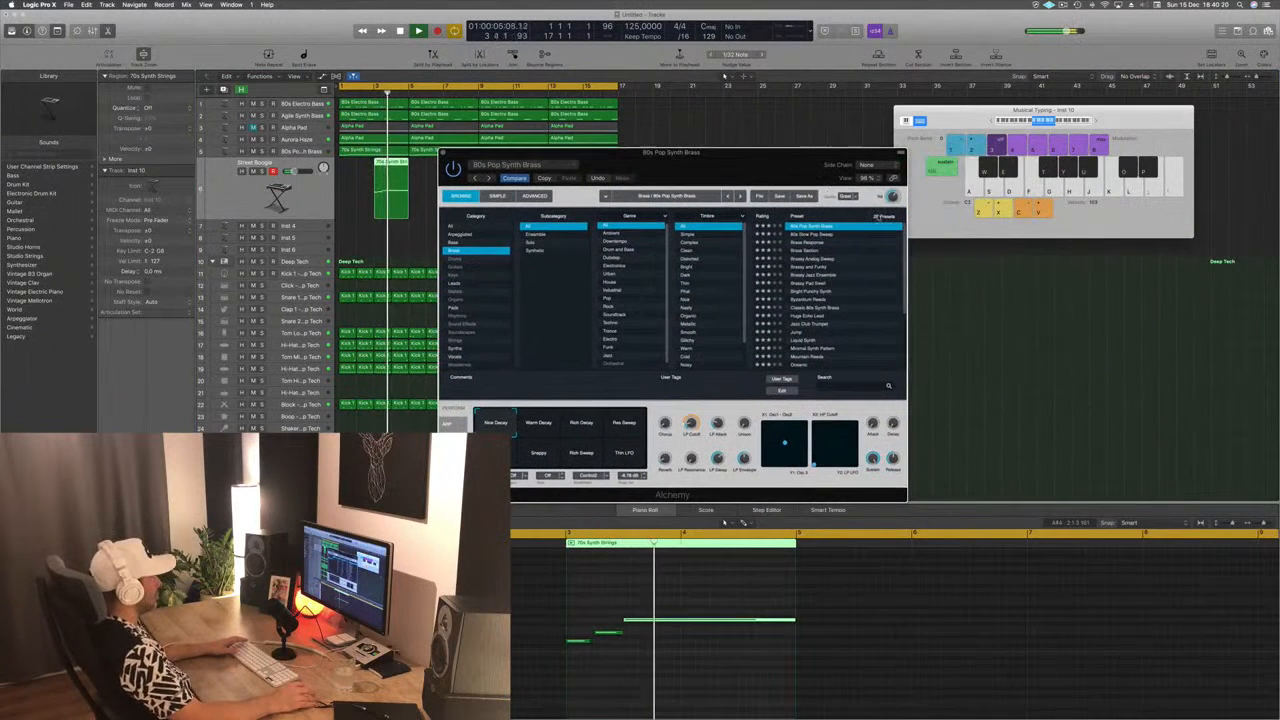
left_click(820, 234)
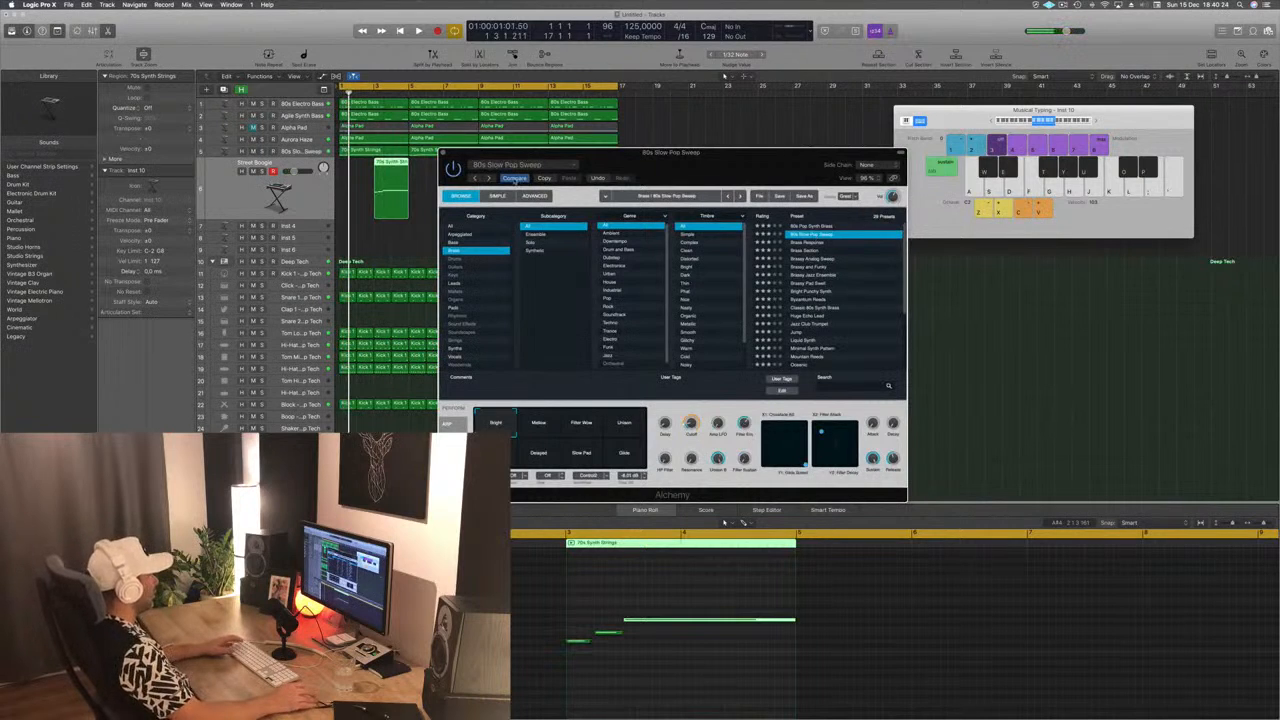
left_click(514, 179)
key("space")
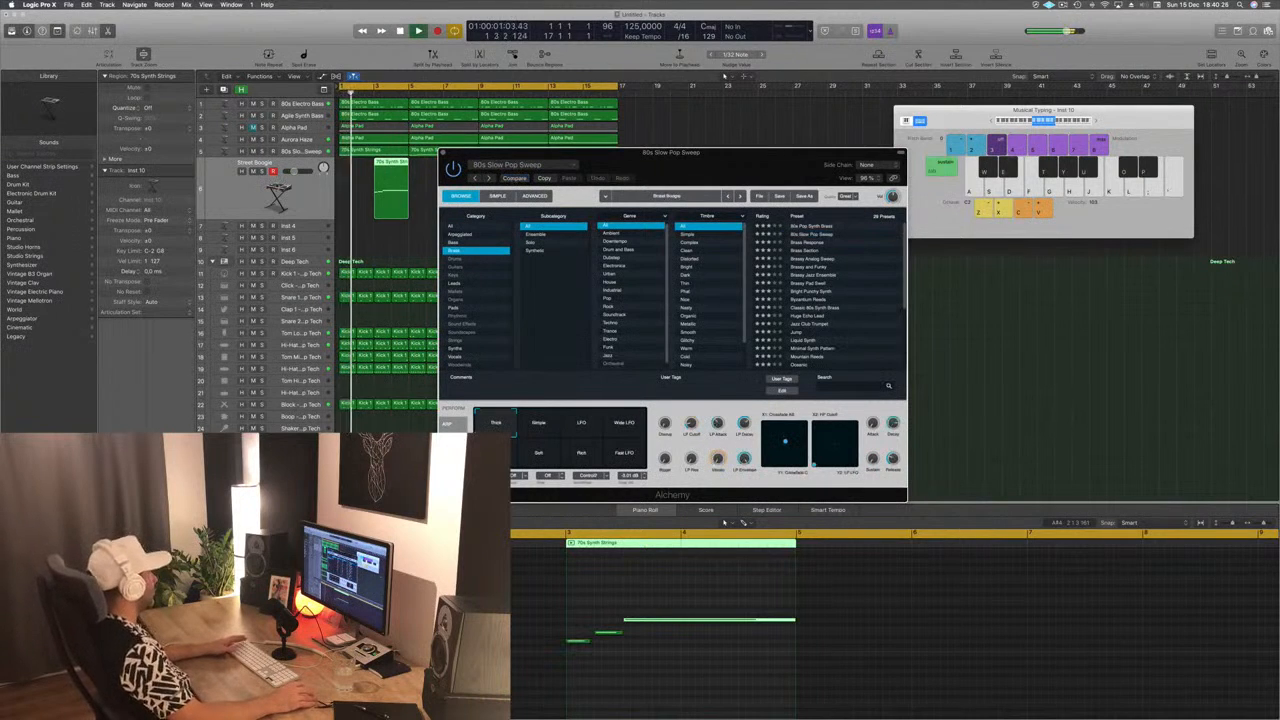
key("space")
key("space")
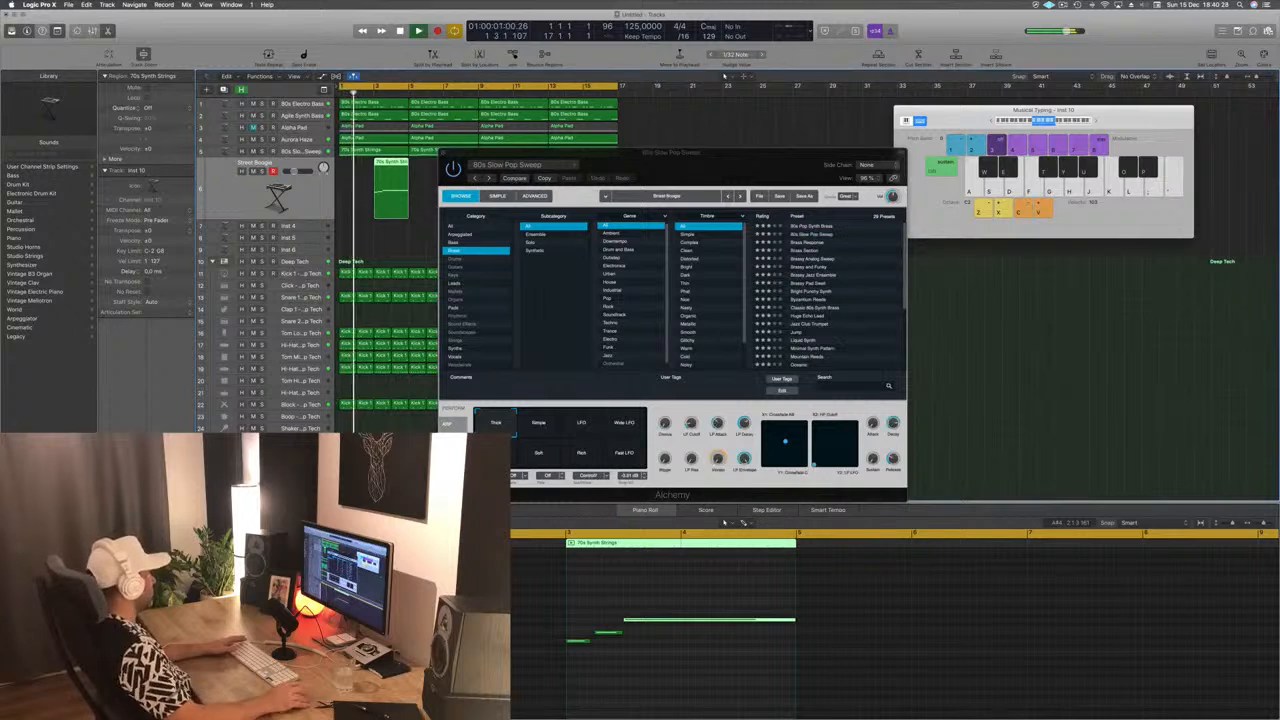
Open the duplicate track's own Alchemy instance, close the original track's instance, and restart playback
key("super+grave")
left_click_drag(205, 33, 947, 165)
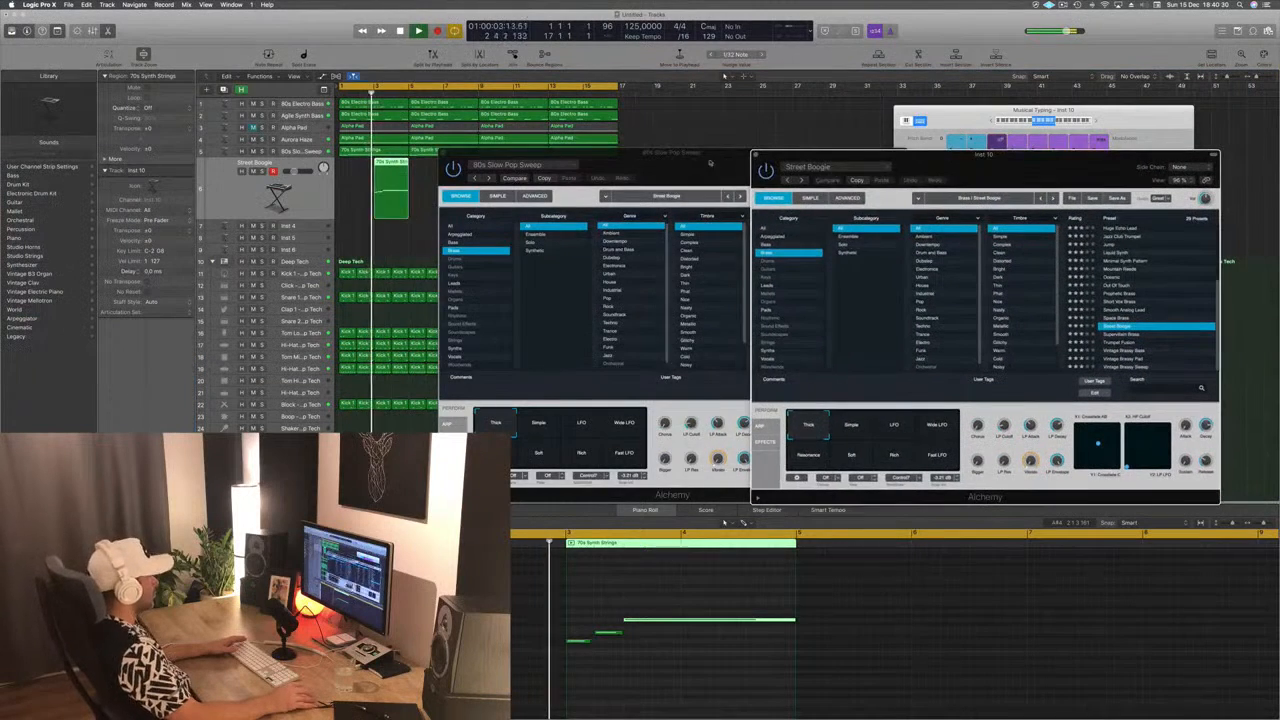
left_click_drag(711, 163, 635, 238)
left_click(366, 229)
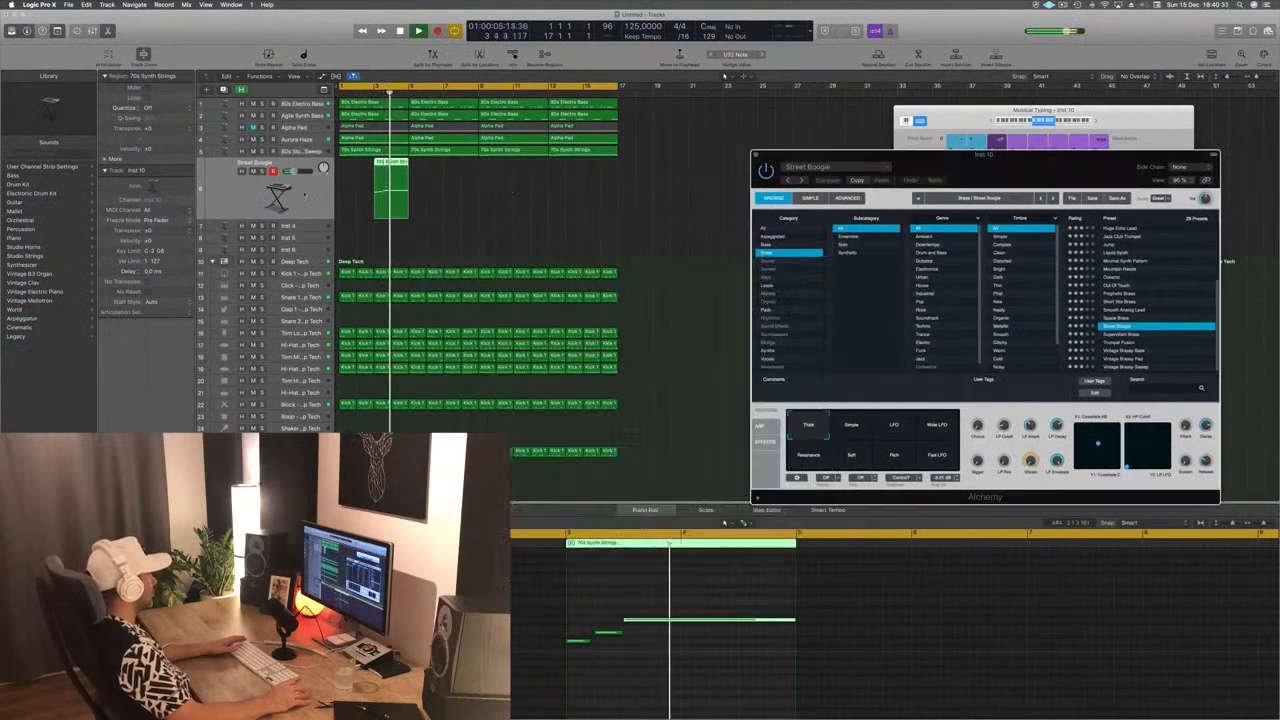
key("space")
key("space")
left_click_drag(1040, 160, 929, 164)
Load the 80s Pop Synth Brass preset on the duplicate track and copy its two-bar region to bars 7, 11 and 15
scroll(1042, 248, "up", 4)
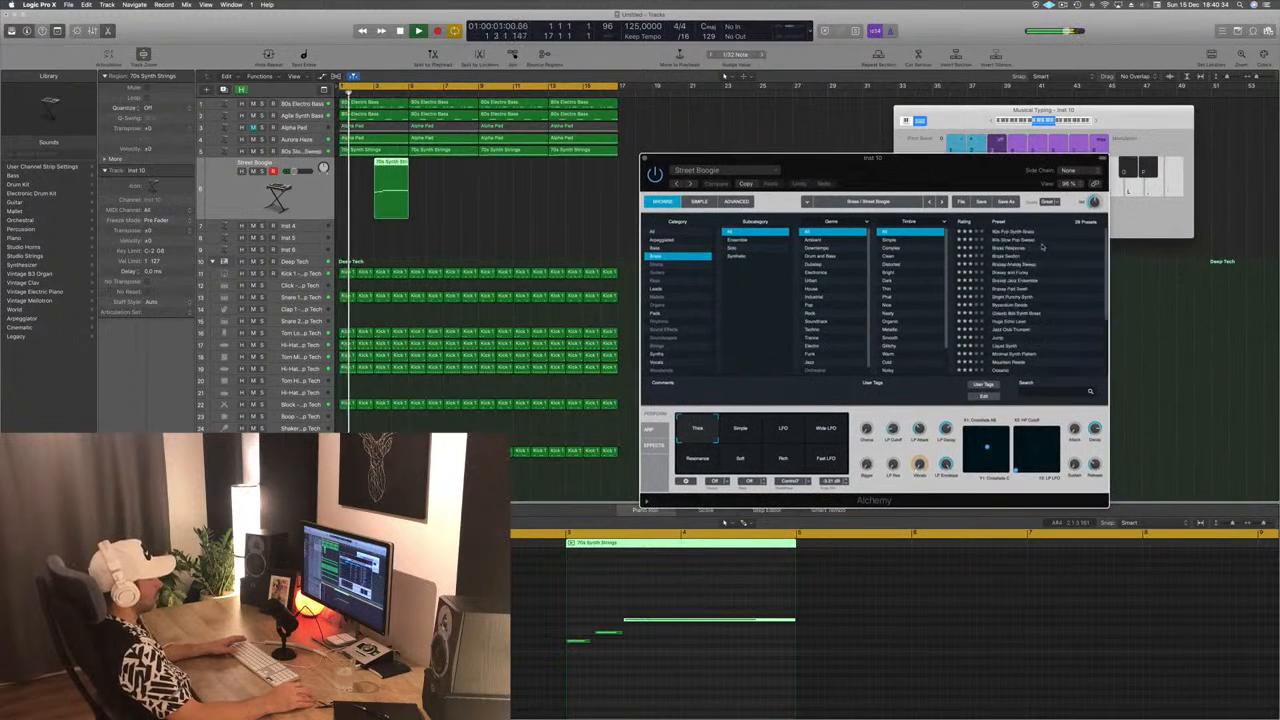
left_click(1010, 231)
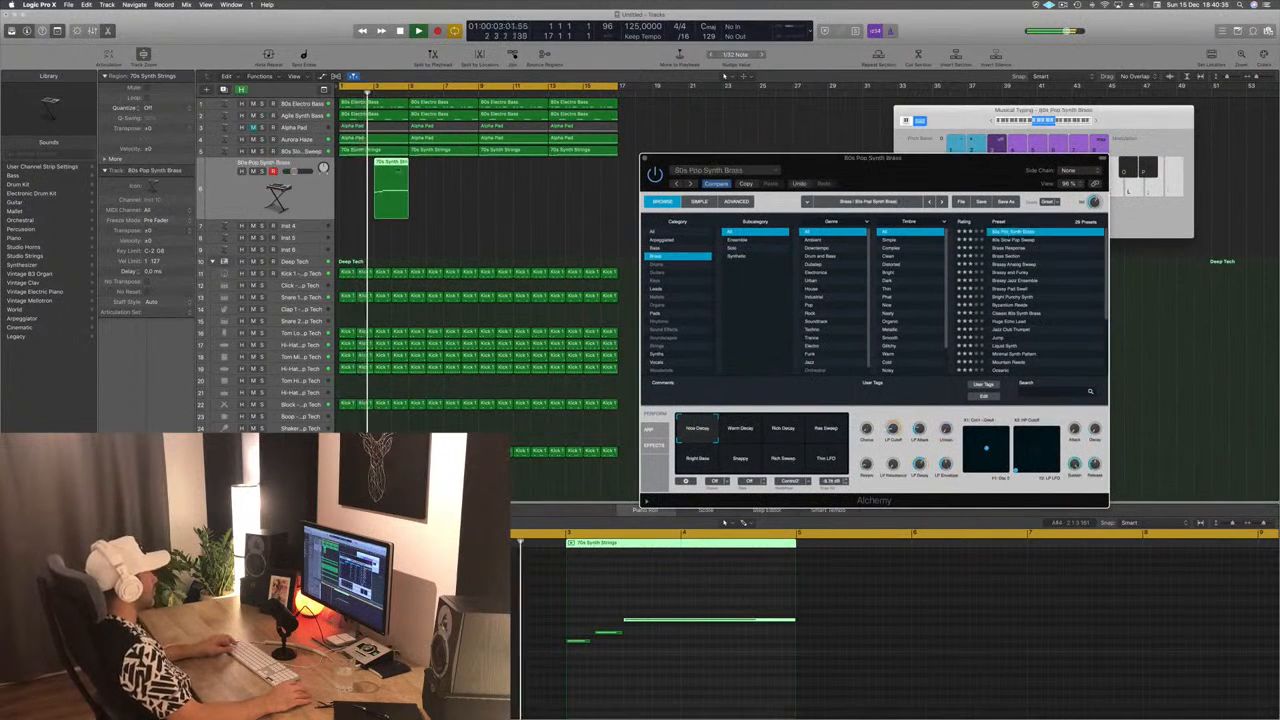
left_click_drag(393, 173, 532, 165)
left_click(876, 177)
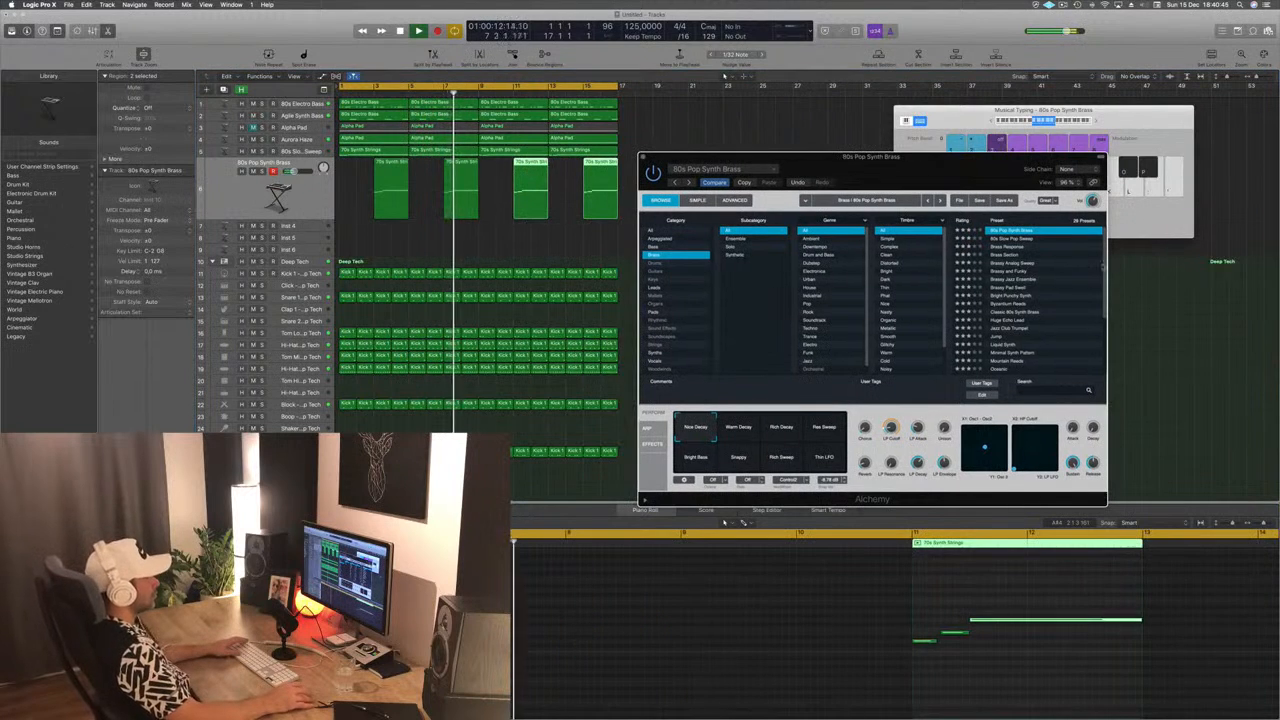
Audition the Brass Response, Brass Section and Brassy and Funky presets against the original strings part
left_click(1009, 248)
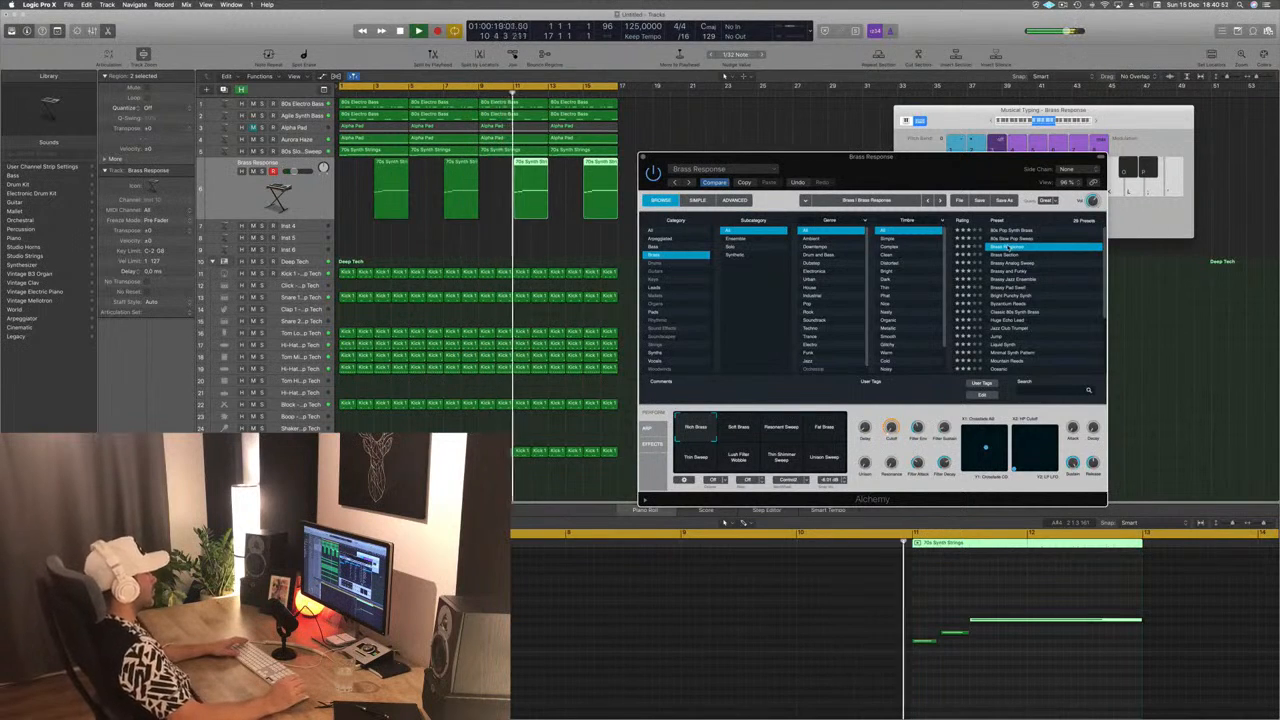
left_click(1012, 254)
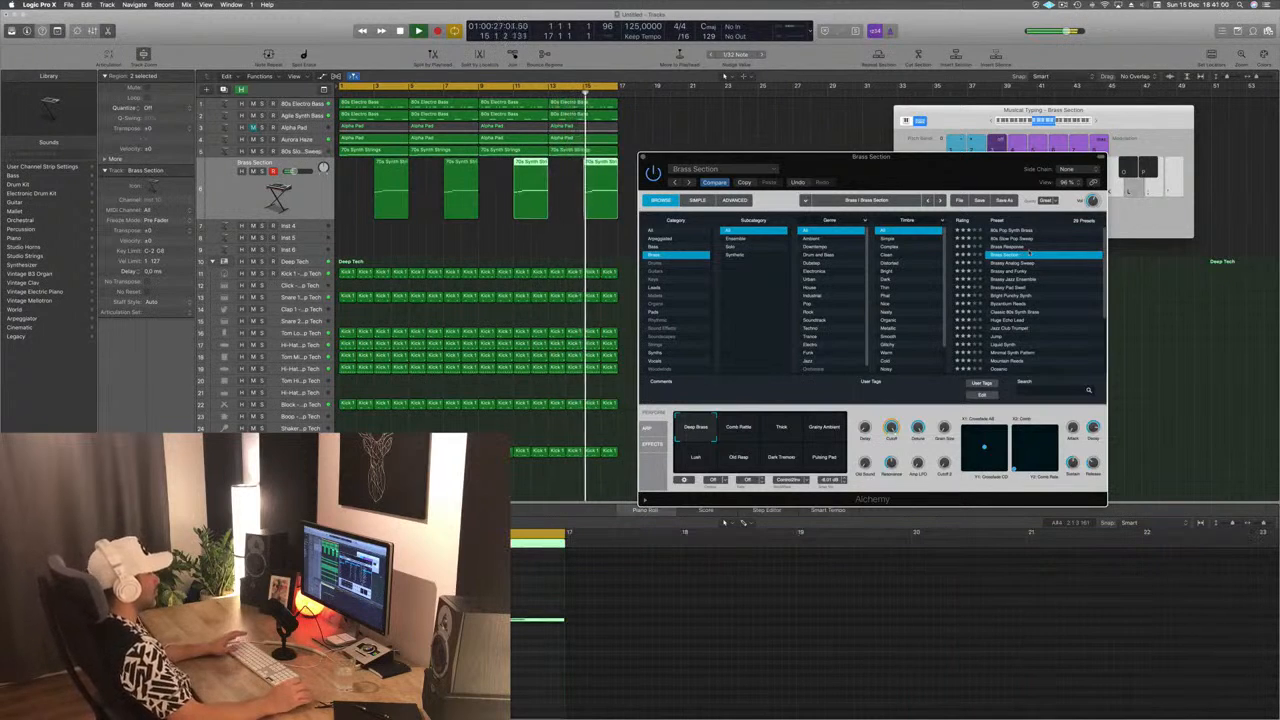
left_click(1013, 271)
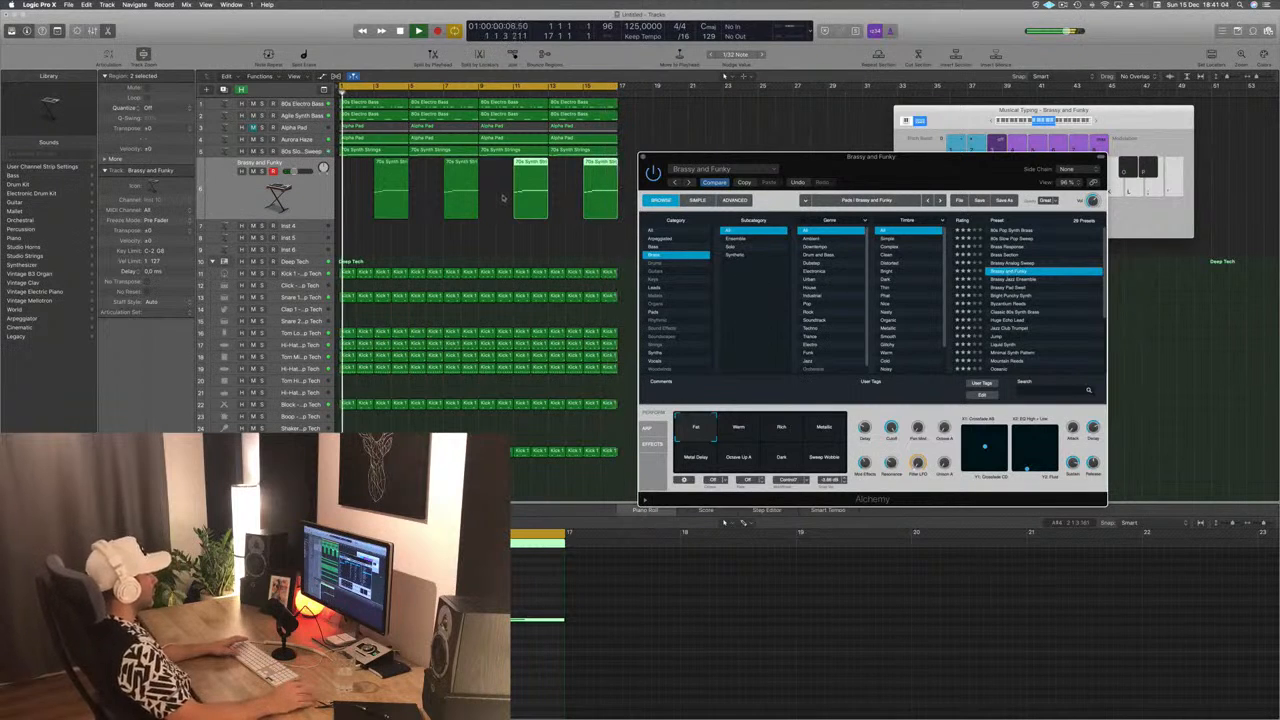
key("Up")
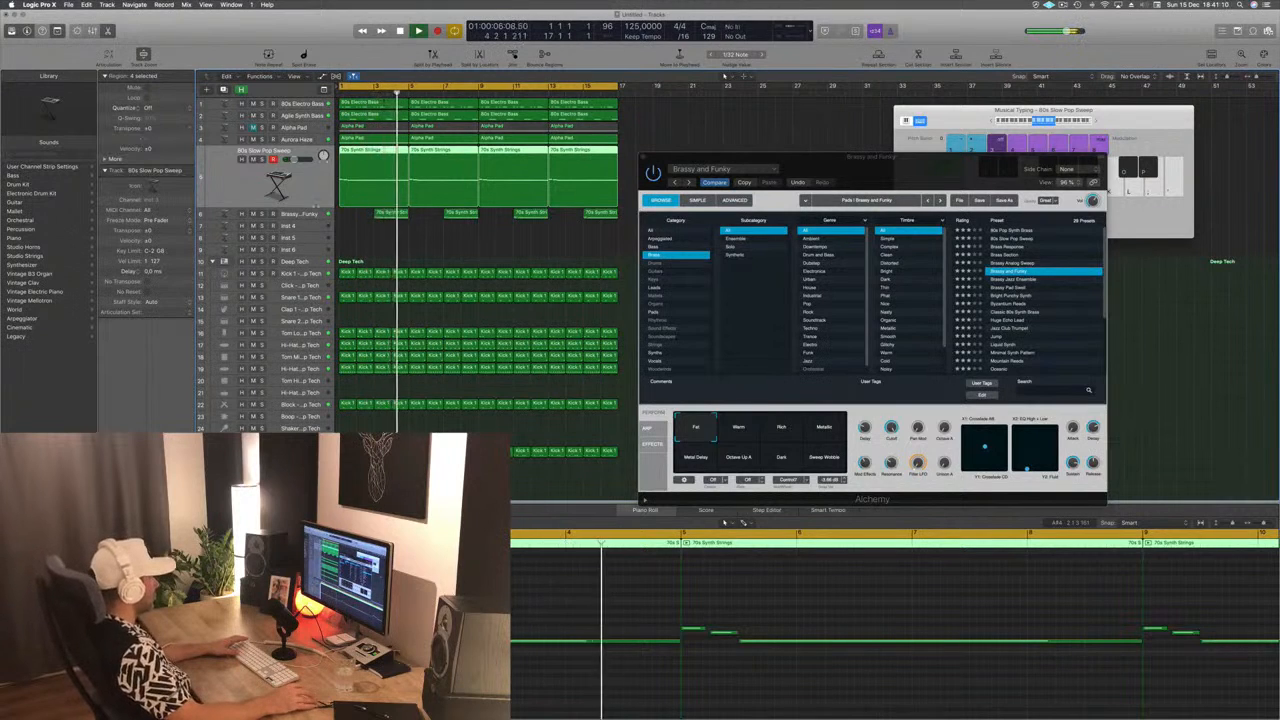
left_click(310, 215)
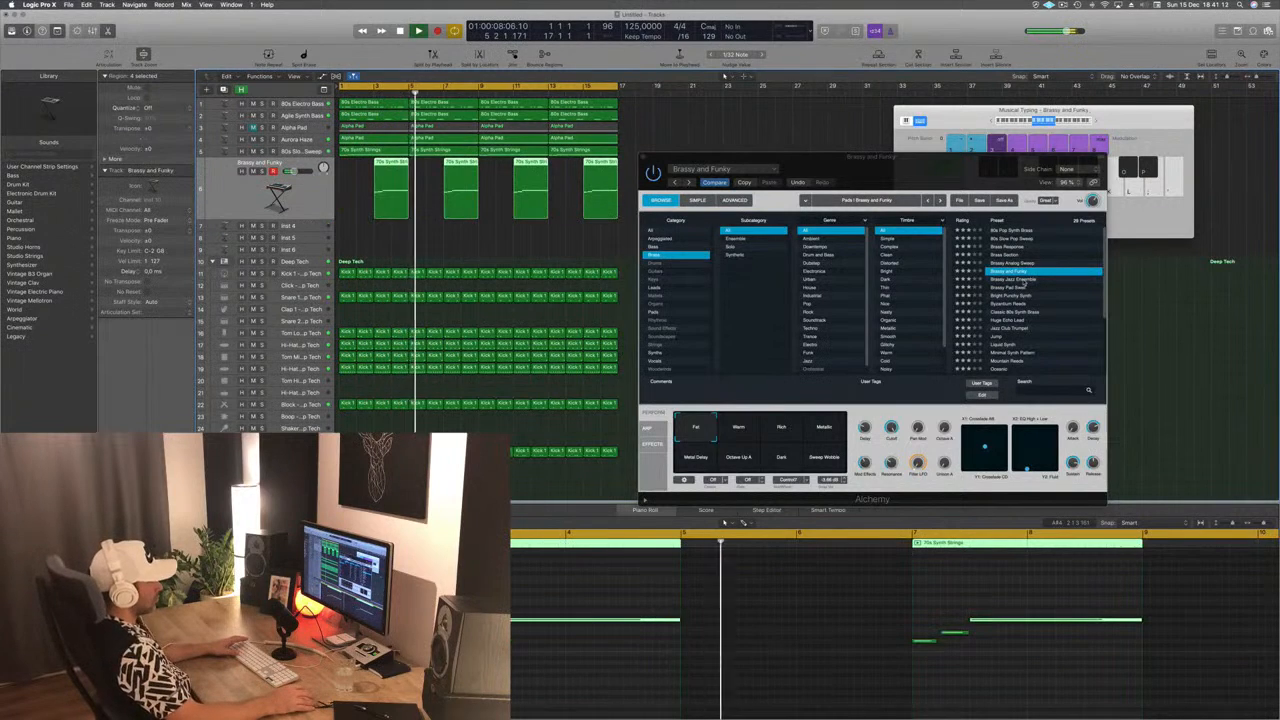
Audition the Brassy Jazz Ensemble, Brassy Pad Swell and Bright Punchy Synth presets with the arrangement
left_click(1030, 279)
mouse_move(966, 167)
left_mouse_down()
mouse_move(980, 153)
mouse_move(949, 153)
left_mouse_up()
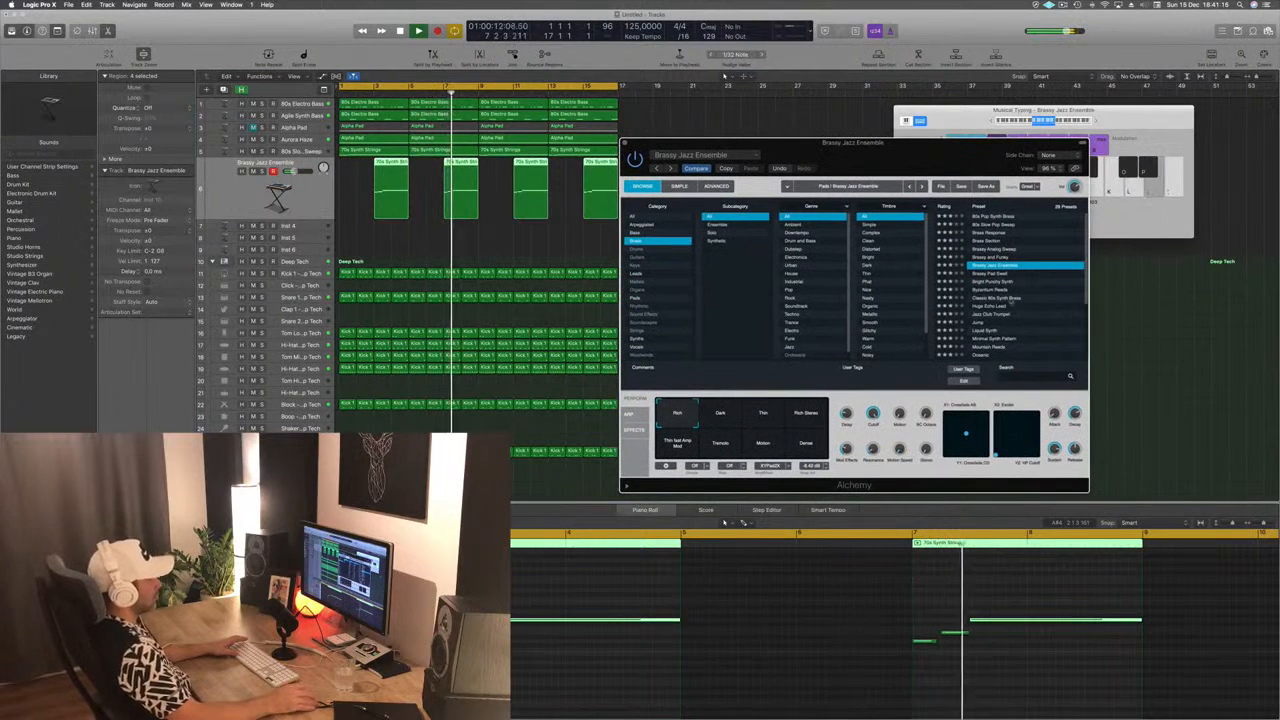
left_click(990, 274)
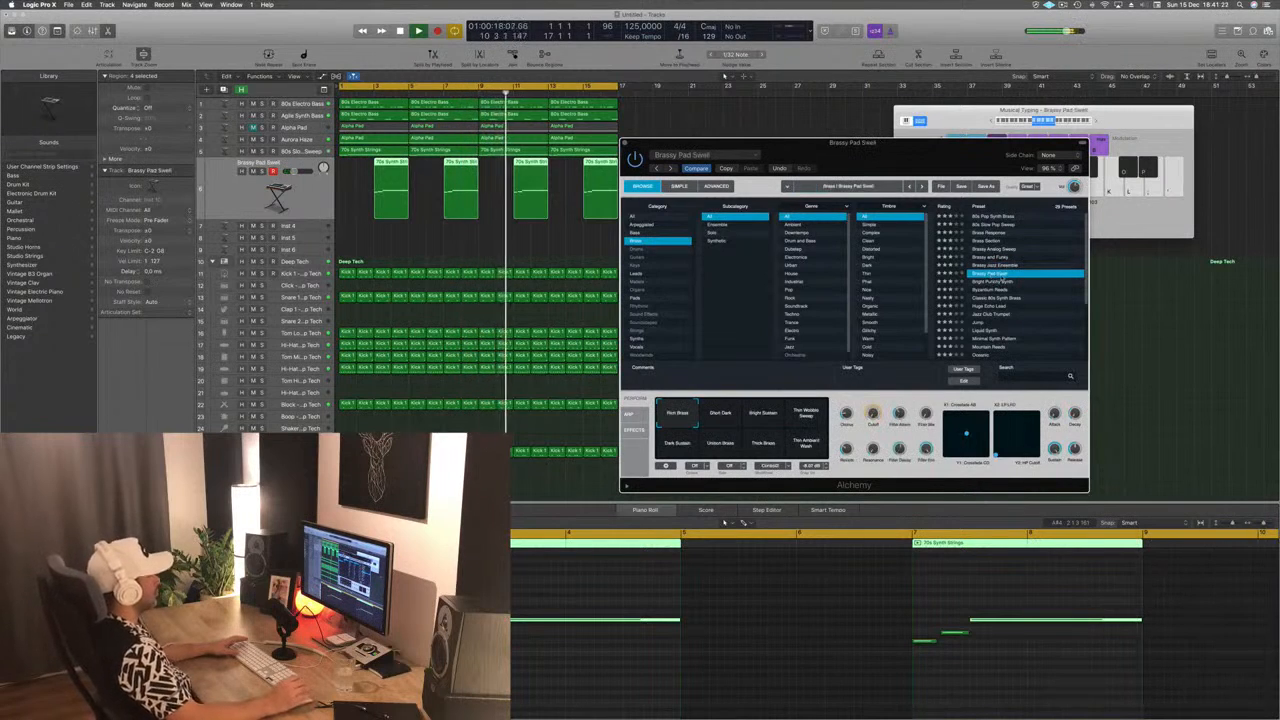
left_click(1017, 283)
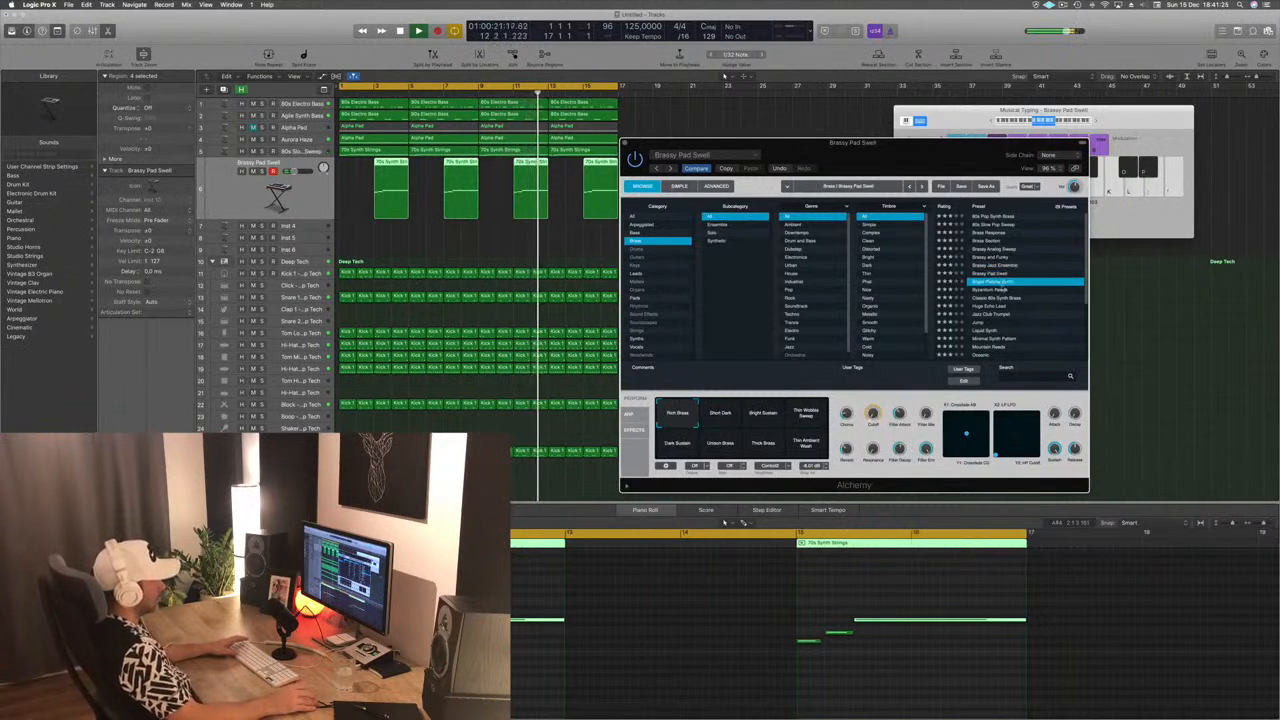
Load the Classic 80s Synth Brass preset, close Alchemy, and play the arrangement from the start
scroll(1030, 298, "down", 1)
left_click(1025, 289)
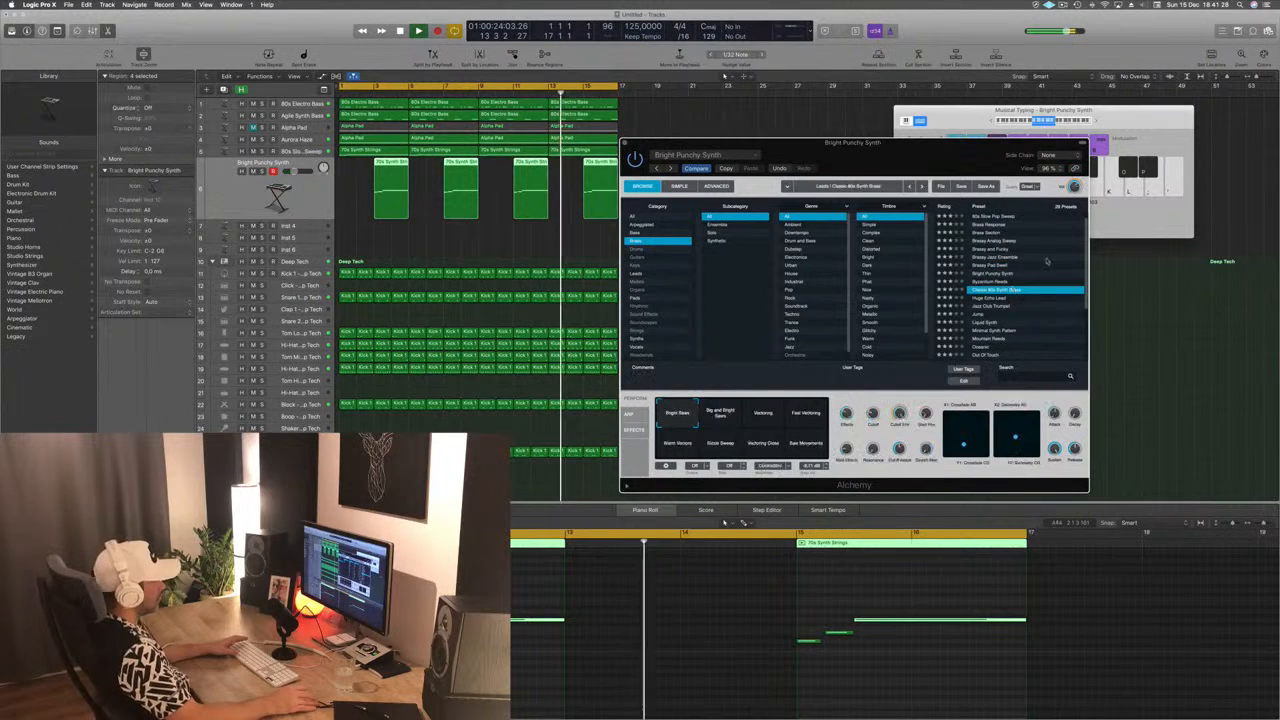
left_click_drag(871, 174, 841, 149)
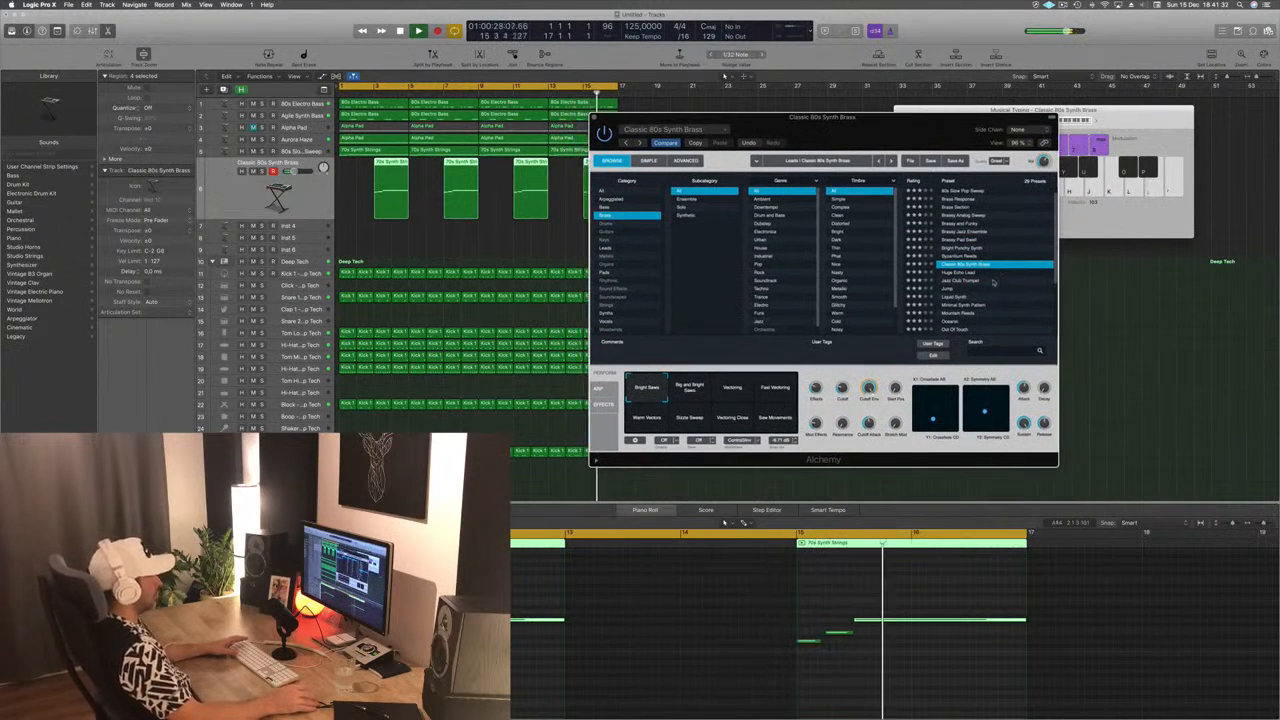
left_click_drag(811, 136, 739, 143)
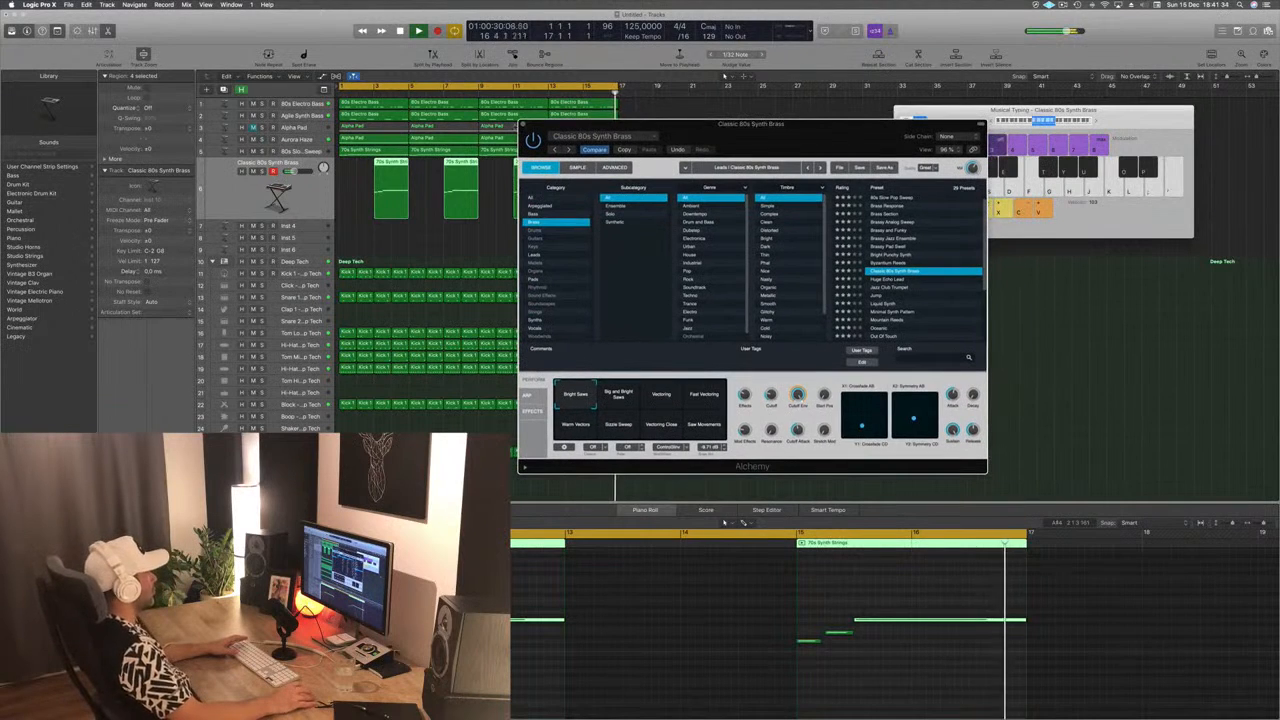
key("super+w")
key("Return")
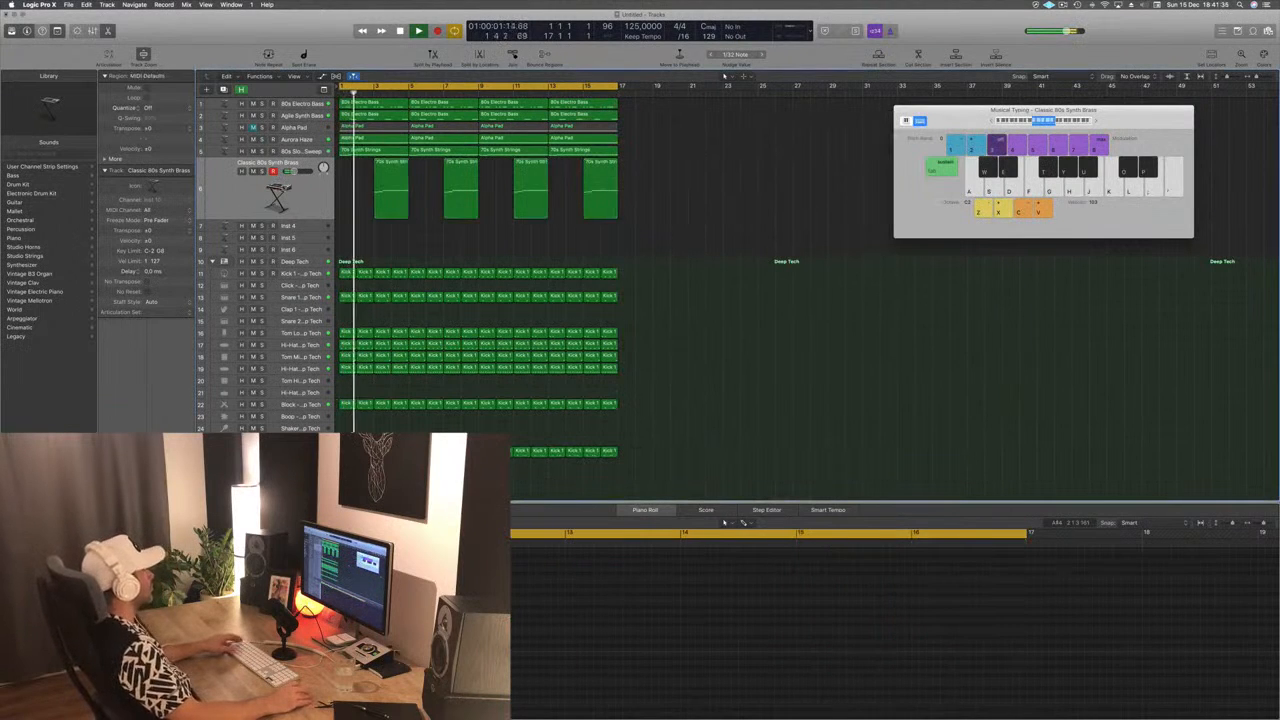
Mute the Classic 80s Synth Brass track and select the empty Inst 4 track below it
left_click(298, 228)
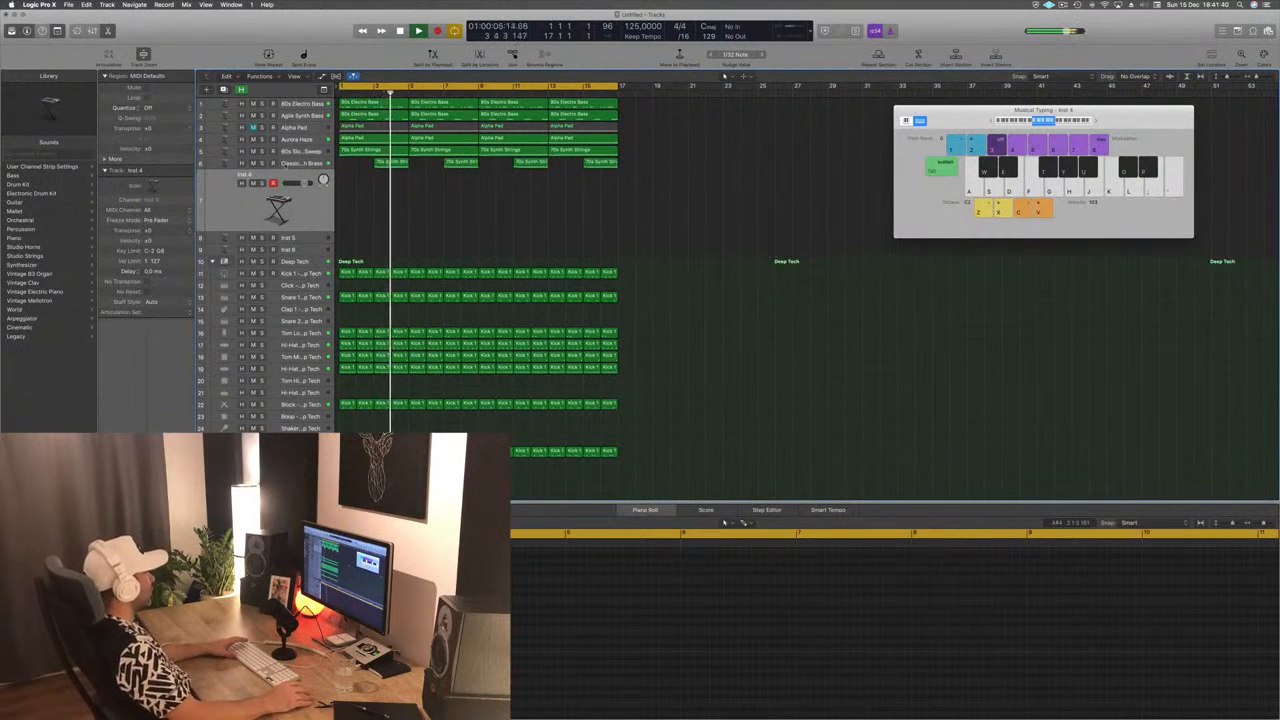
left_click(246, 163)
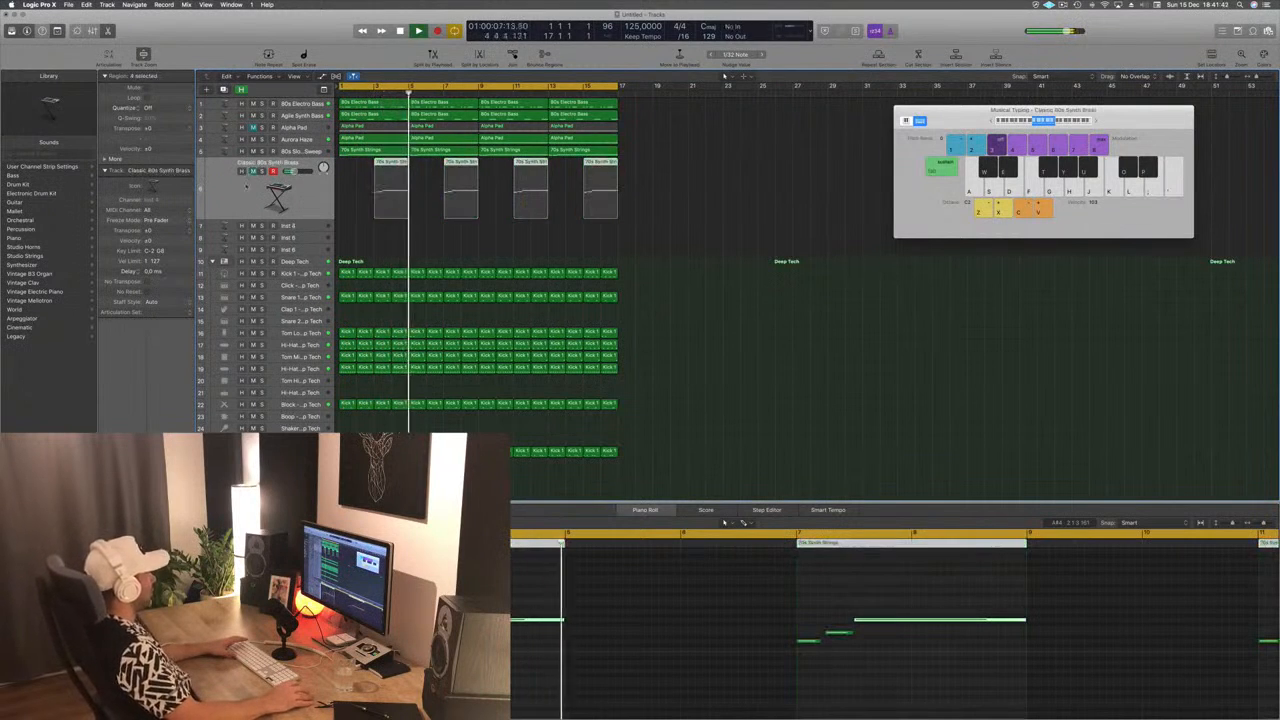
left_click(310, 226)
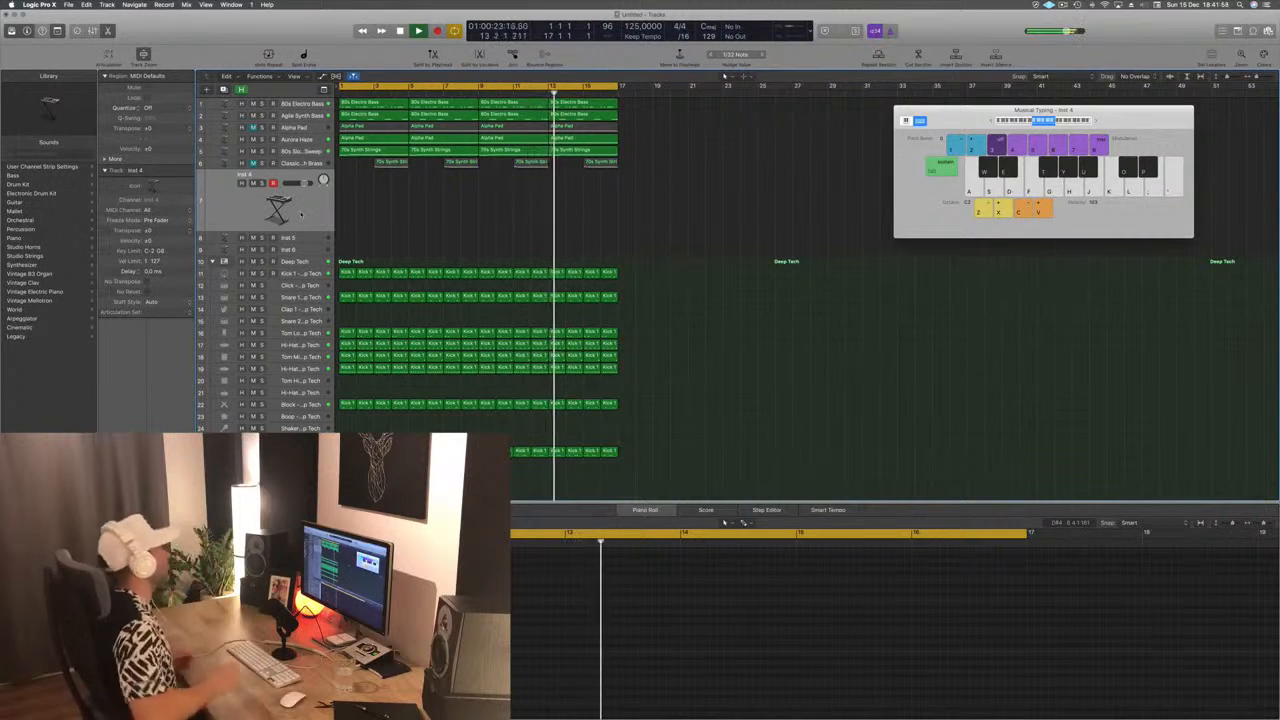
Copy the first 80s Electro Bass region onto the Inst 4 track and shorten its long notes in the Piano Roll
left_click(357, 105)
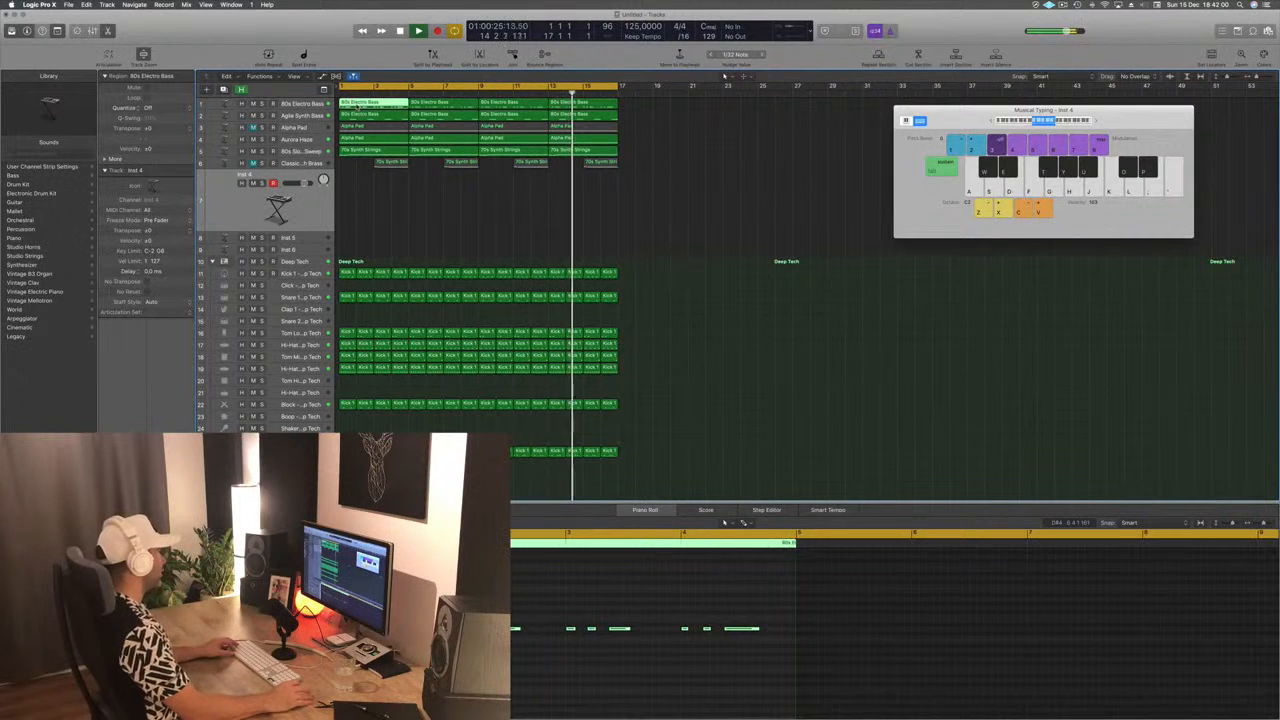
left_click_drag(357, 105, 357, 178)
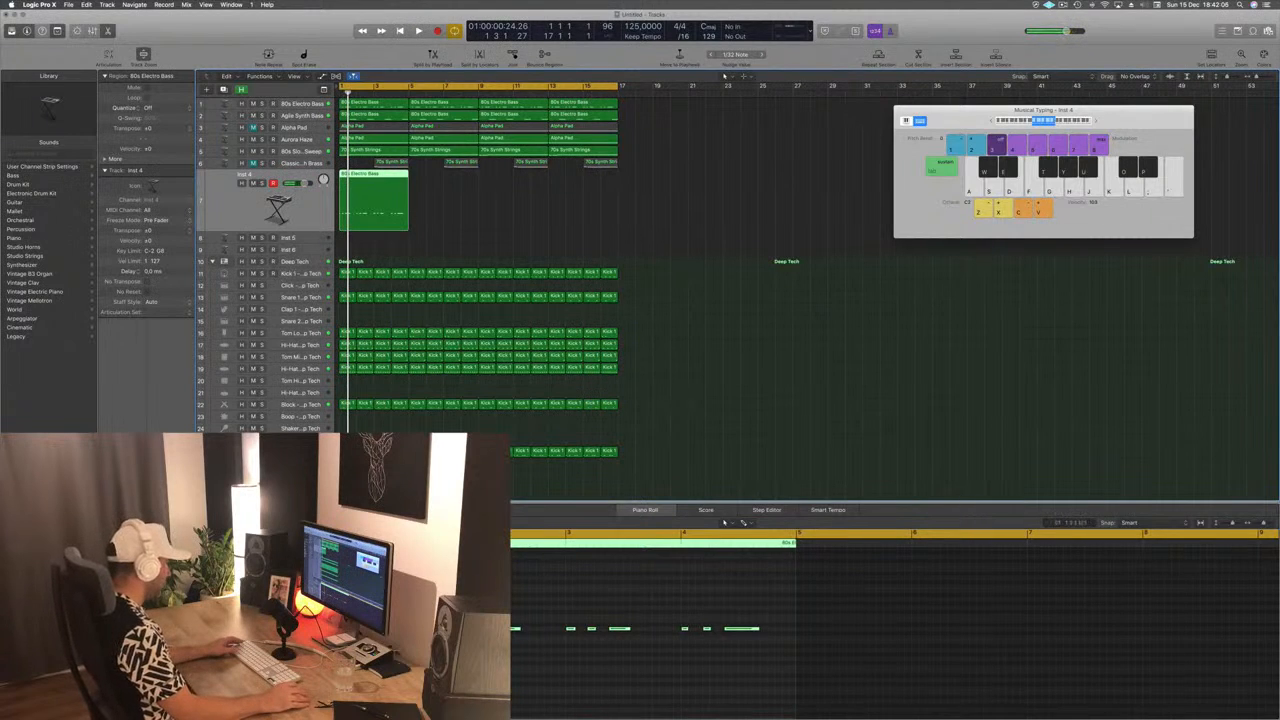
left_click(433, 604)
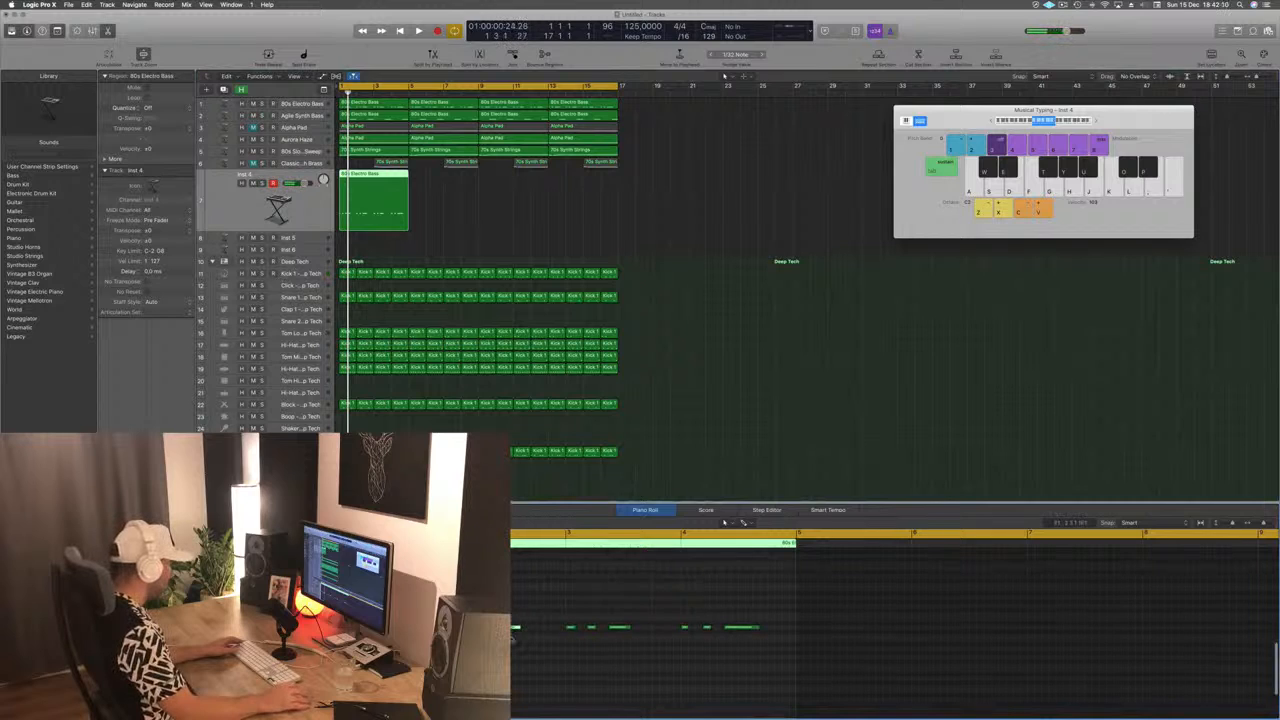
left_click_drag(518, 628, 494, 628)
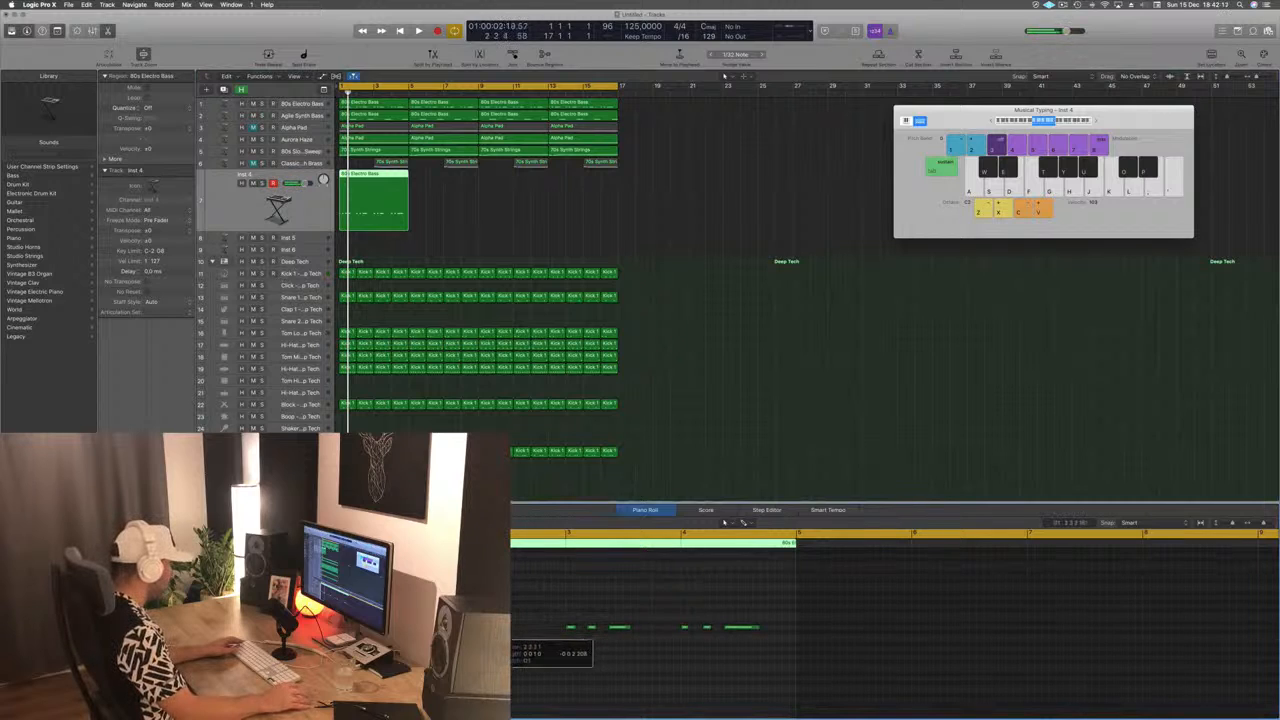
left_click_drag(630, 630, 613, 630)
left_click_drag(758, 628, 728, 629)
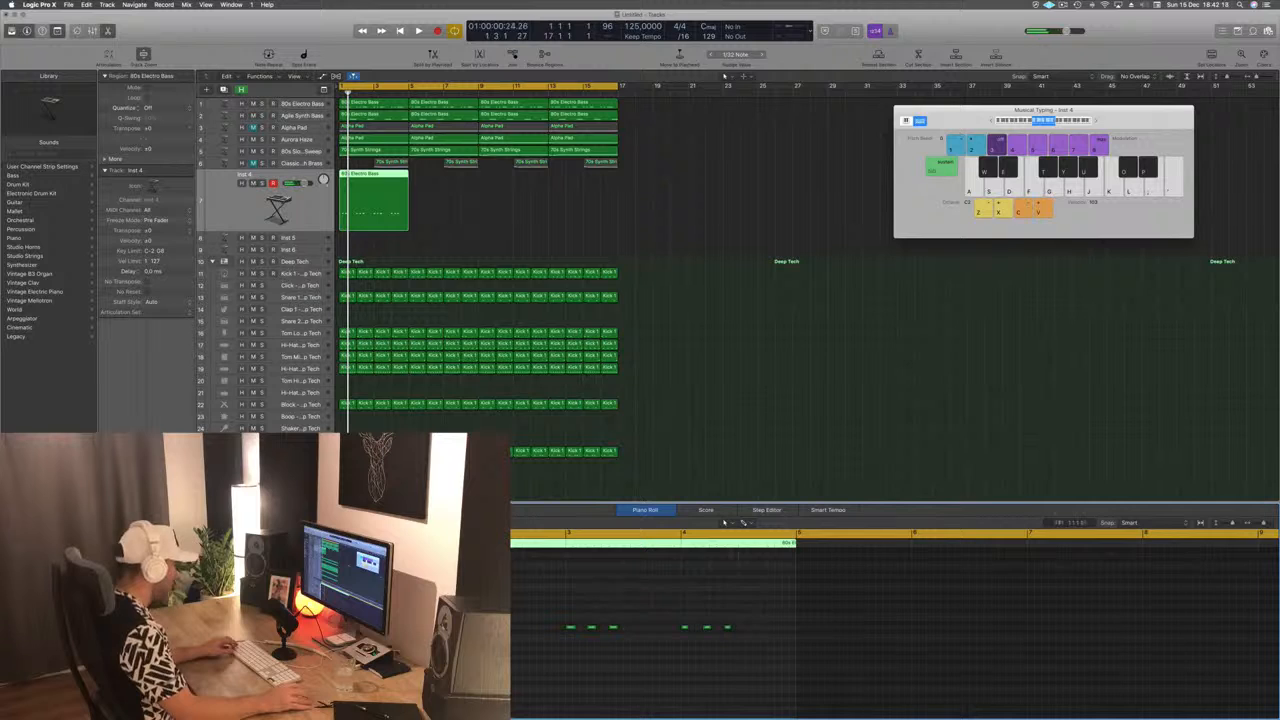
Transpose all the copied region's notes up, layer a higher copy of them as a harmony, and play the result
key("super+a")
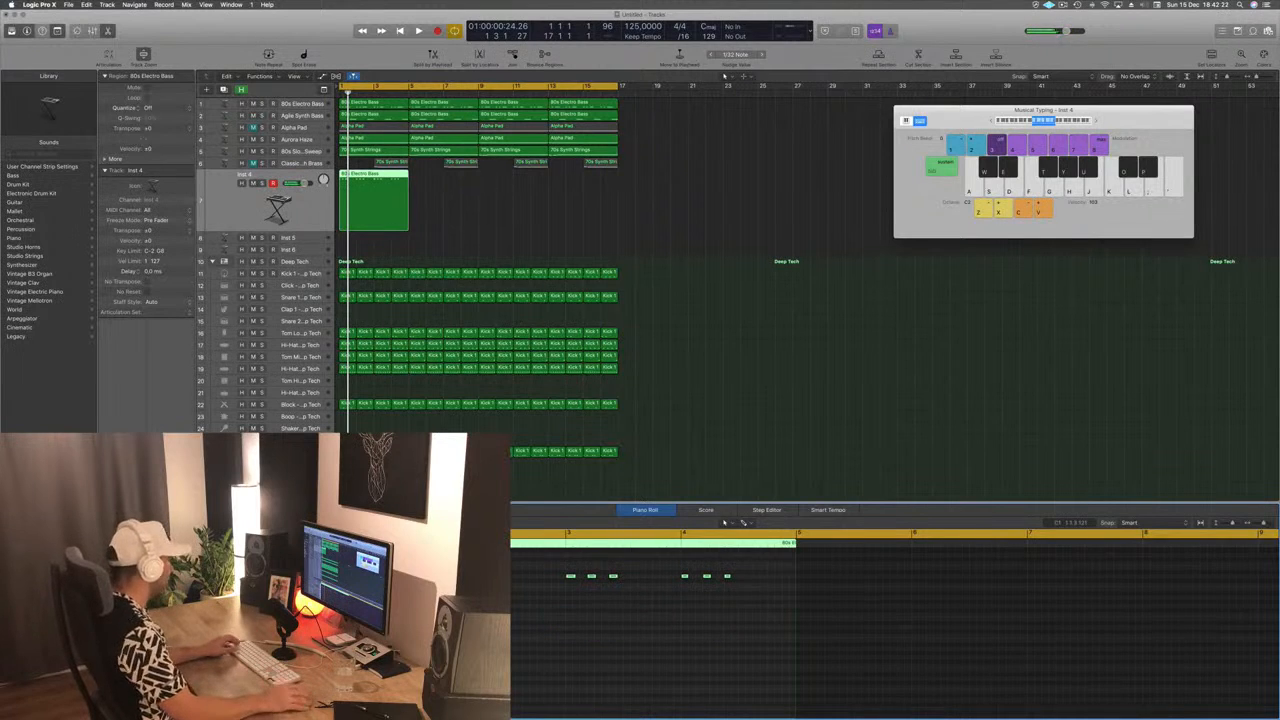
scroll(724, 522, "up", 2)
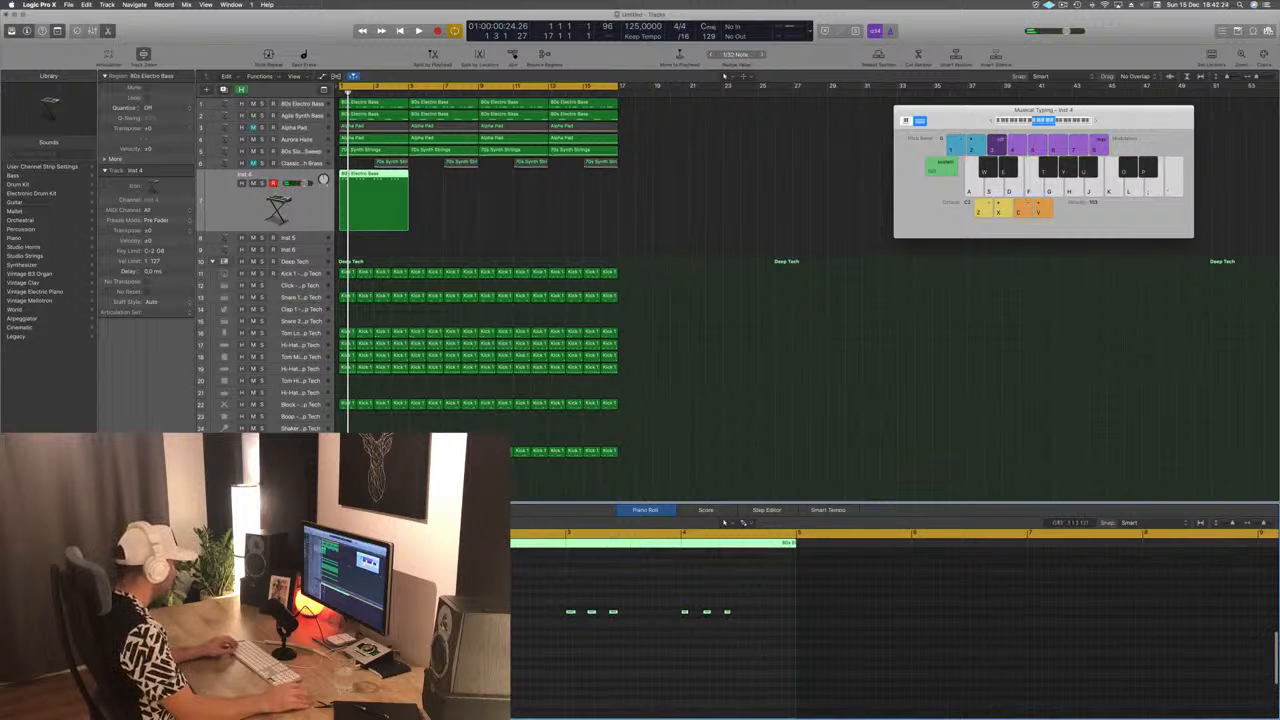
left_click_drag(357, 612, 357, 600)
key("space")
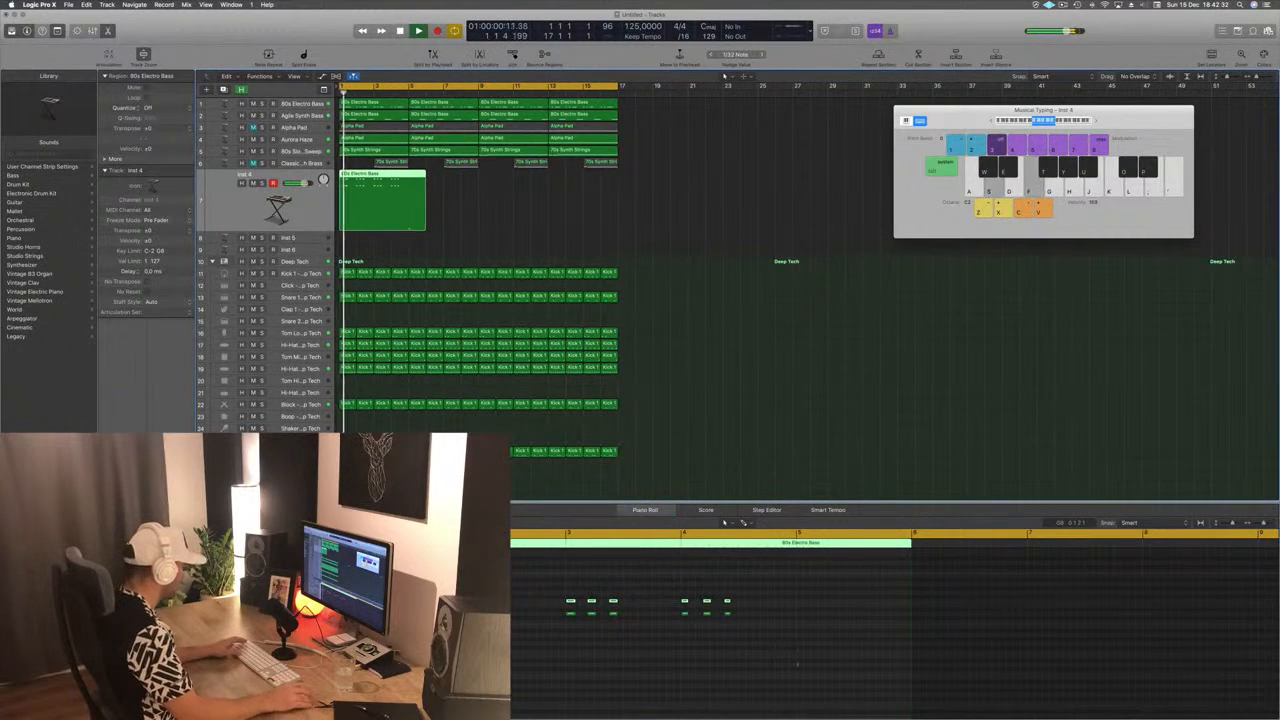
left_click_drag(767, 585, 505, 604)
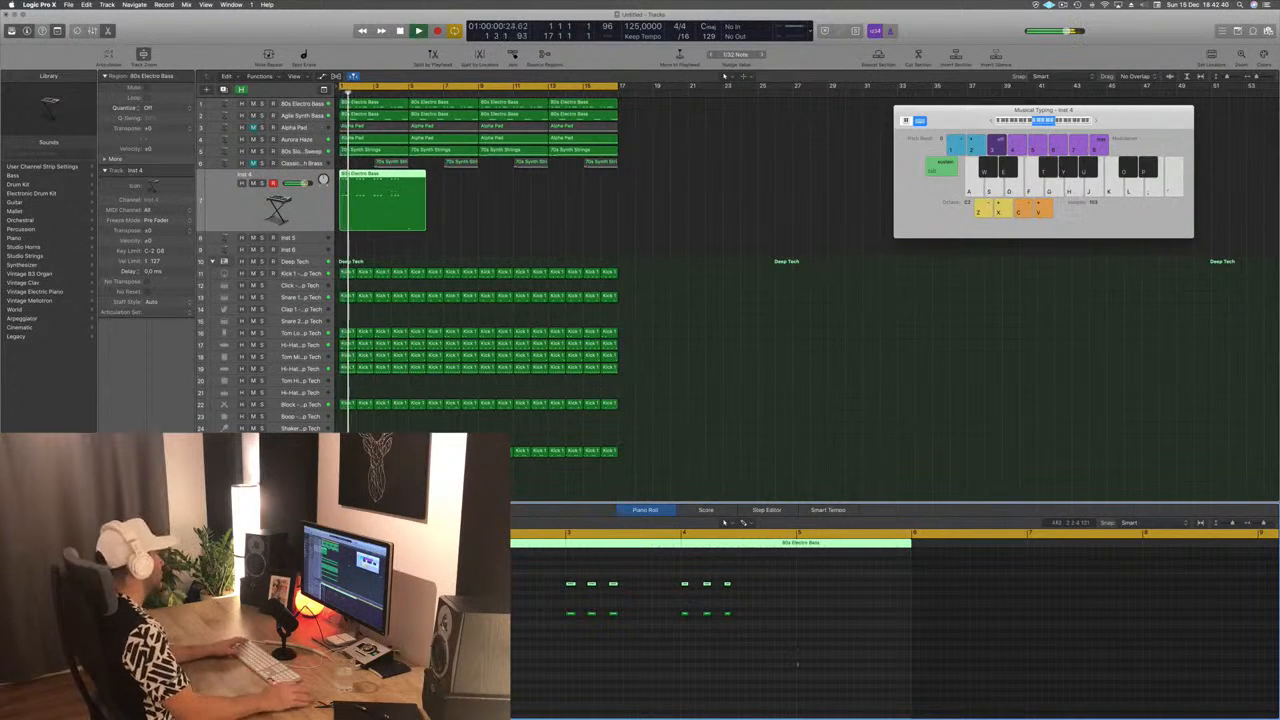
key("space")
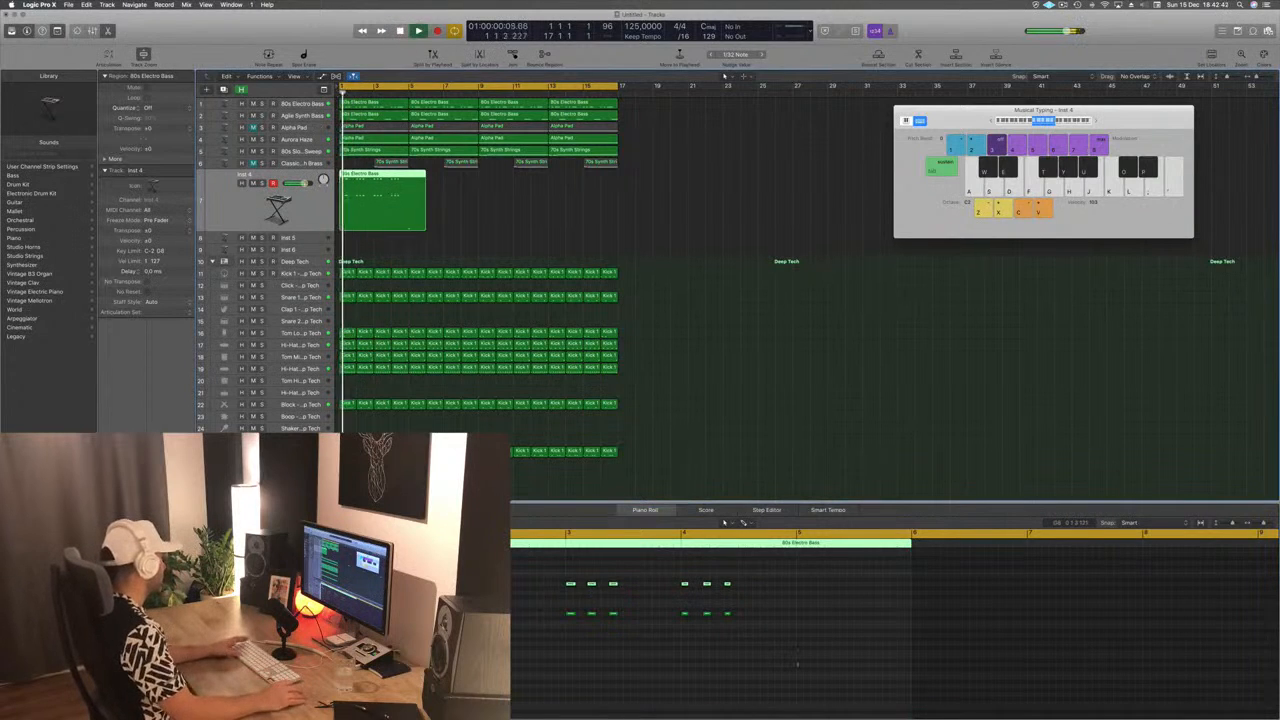
Open Alchemy on the Inst 4 track and audition its Synth Pluck, Minimal Arp and Dark Arp variations
key("v")
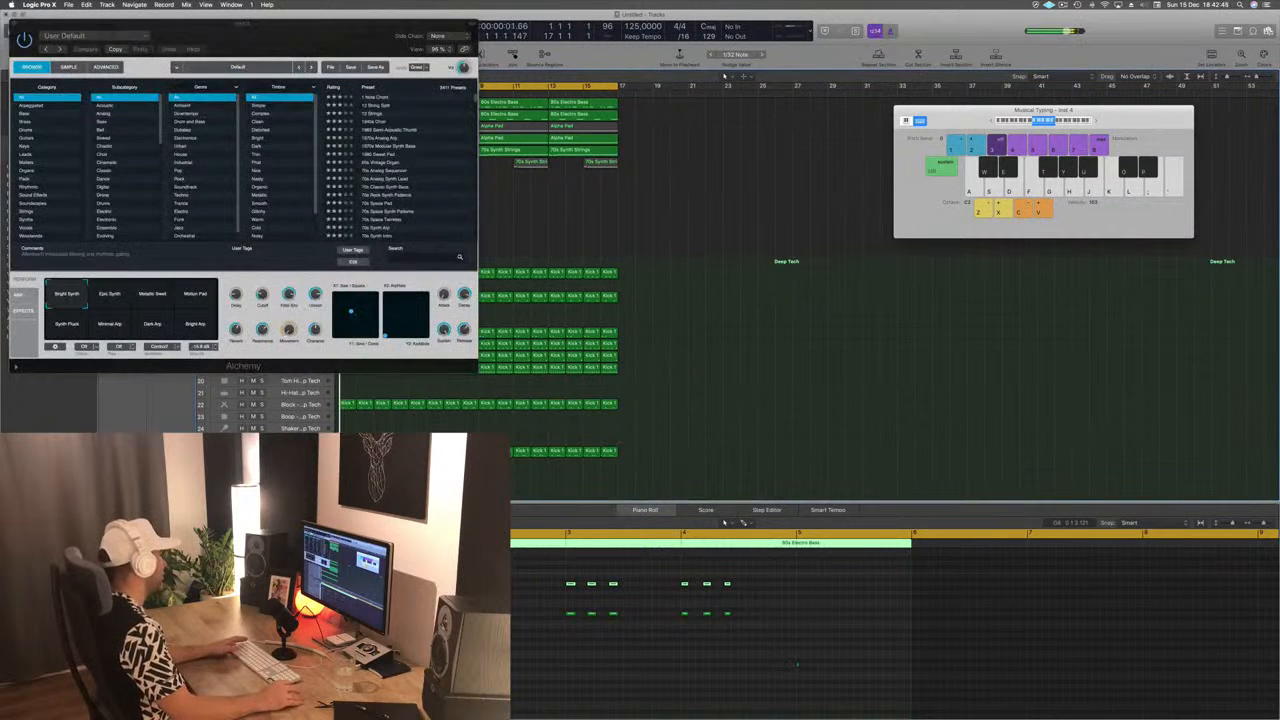
left_click_drag(225, 23, 897, 119)
key("space")
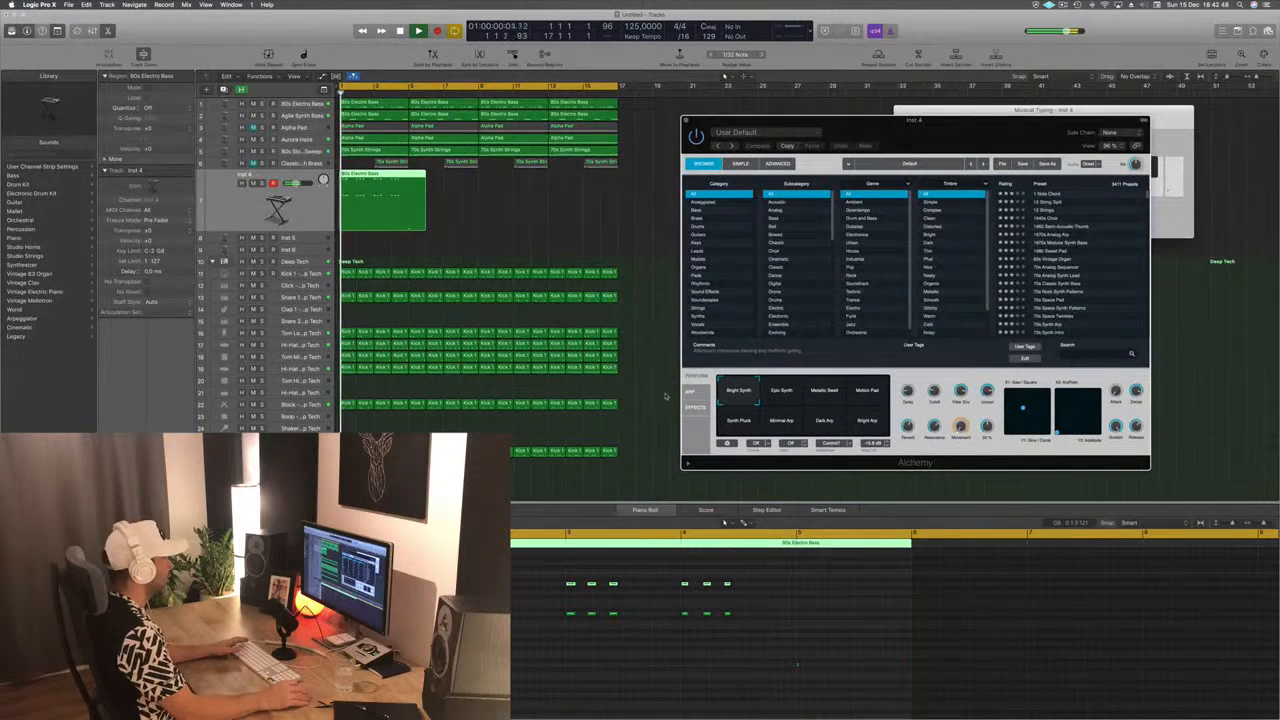
left_click(731, 425)
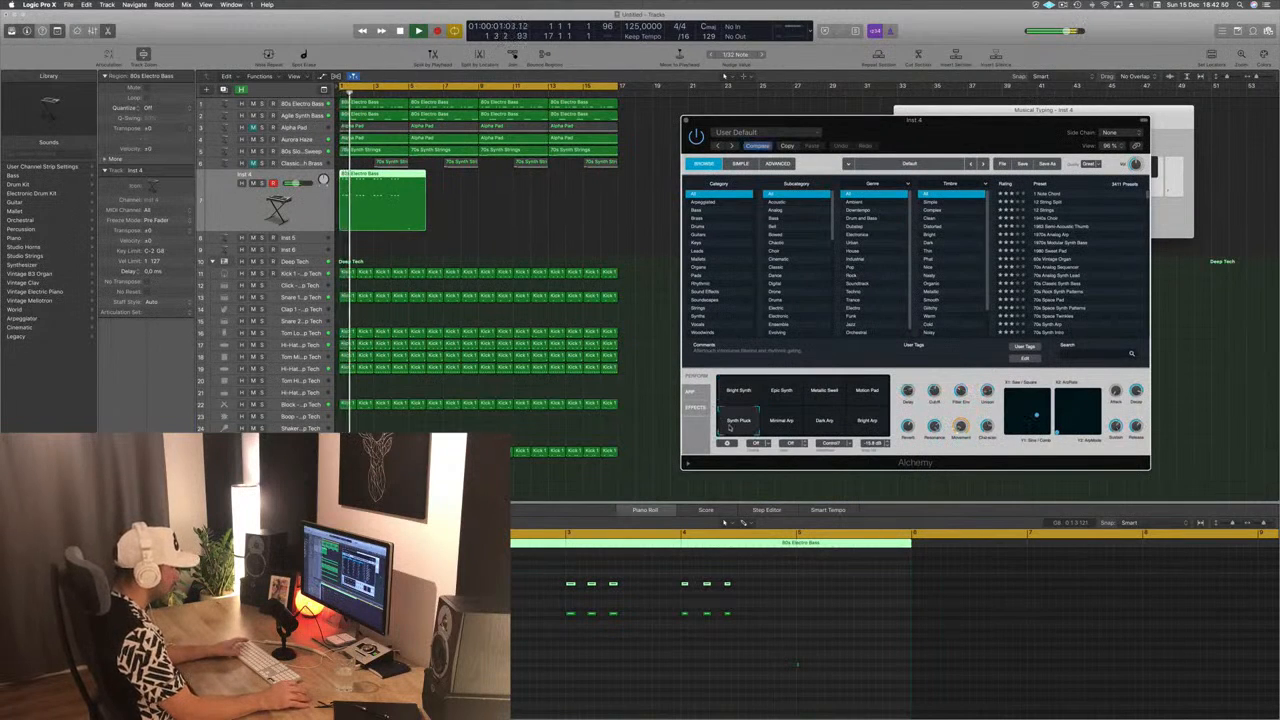
left_click(782, 428)
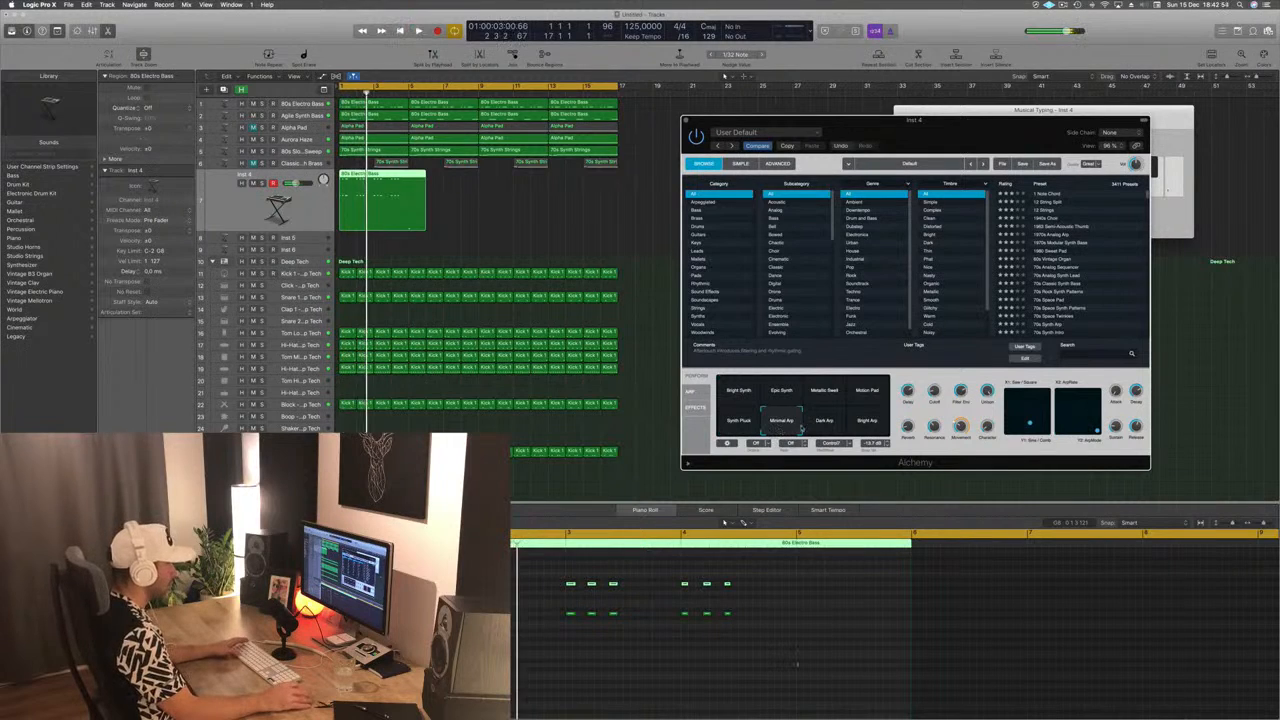
left_click(828, 428)
left_click(785, 428)
key("space")
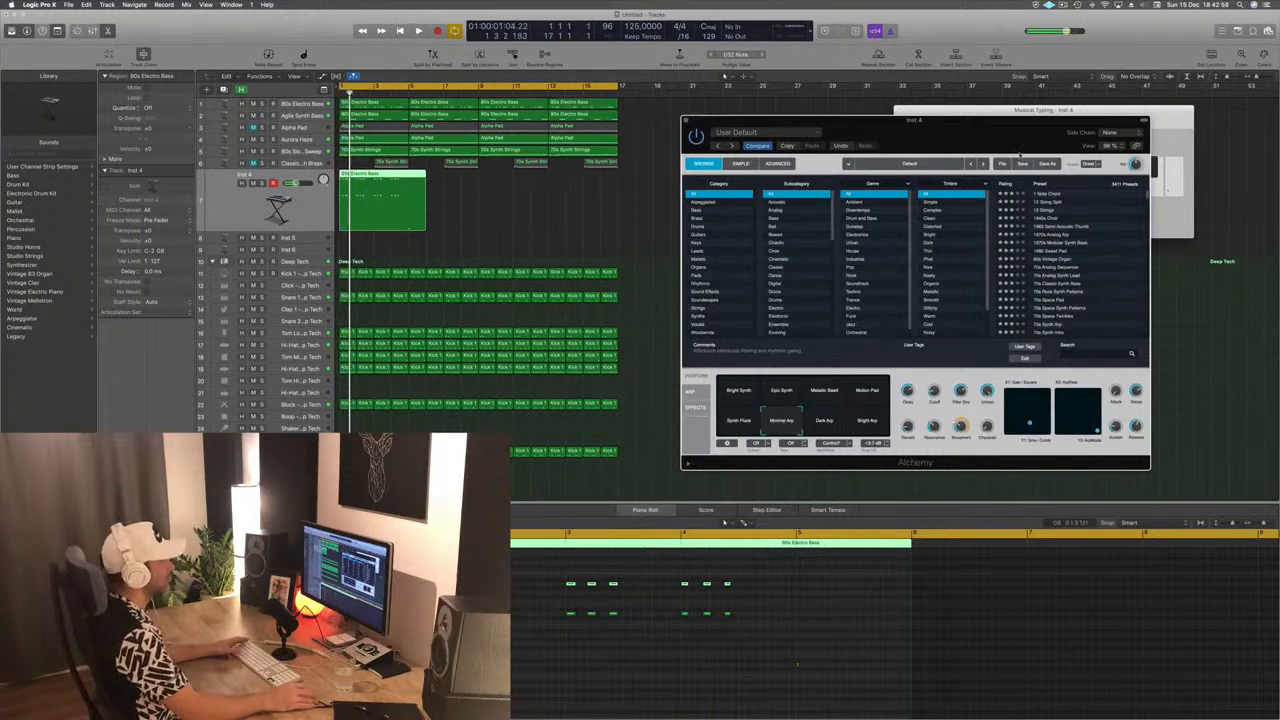
Search the Alchemy presets for plucks and audition Brassy Glass Bells and Breaking Bass with the arrangement
left_click_drag(1042, 137, 905, 130)
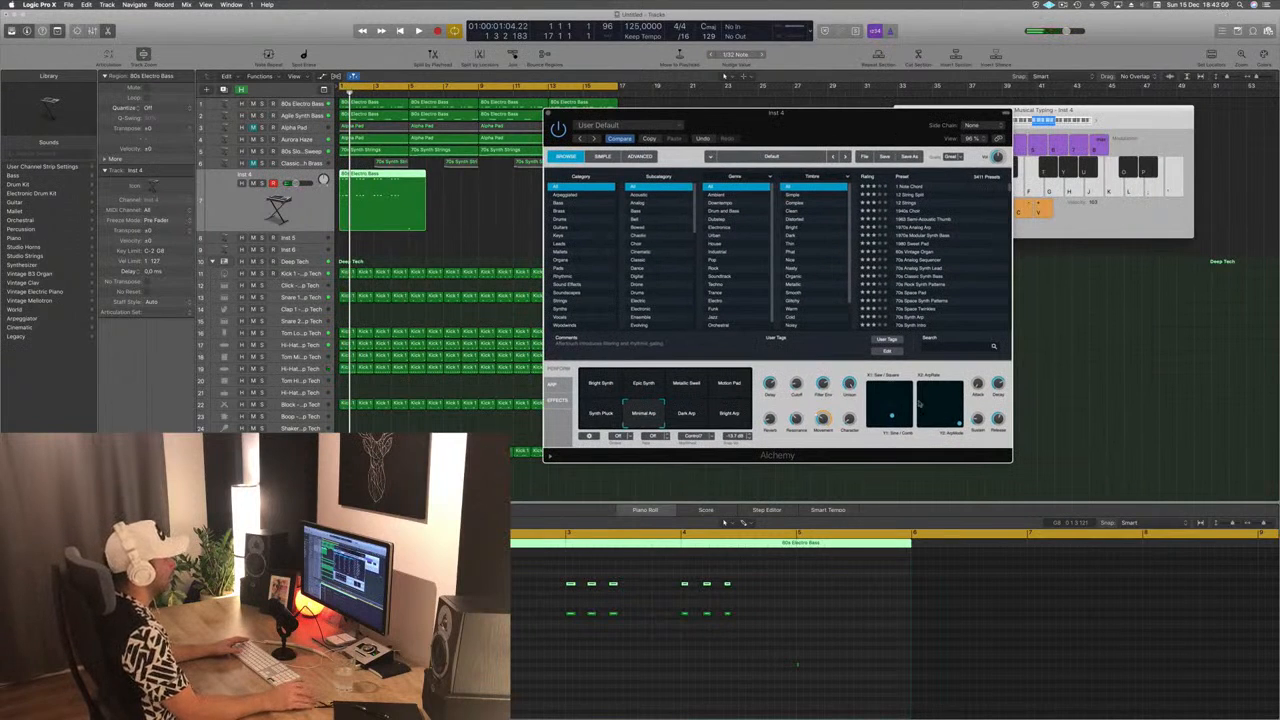
type("plucks")
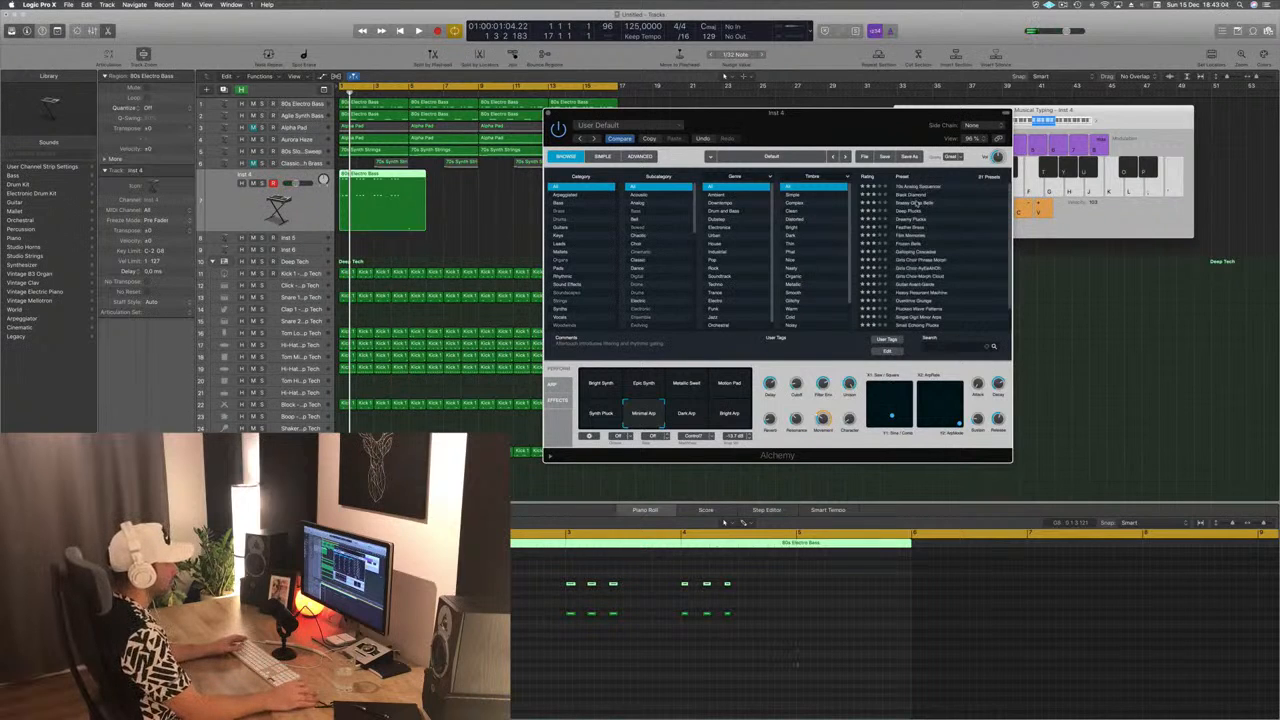
left_click(913, 203)
key("space")
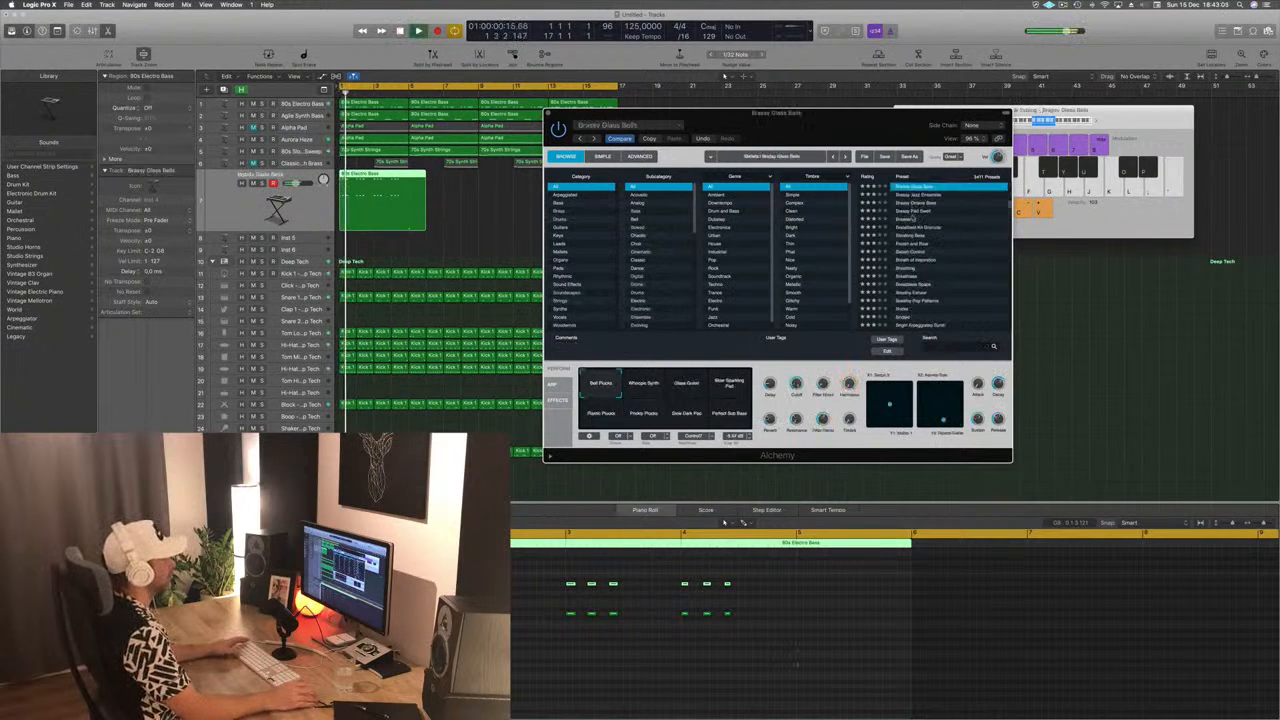
left_click(912, 235)
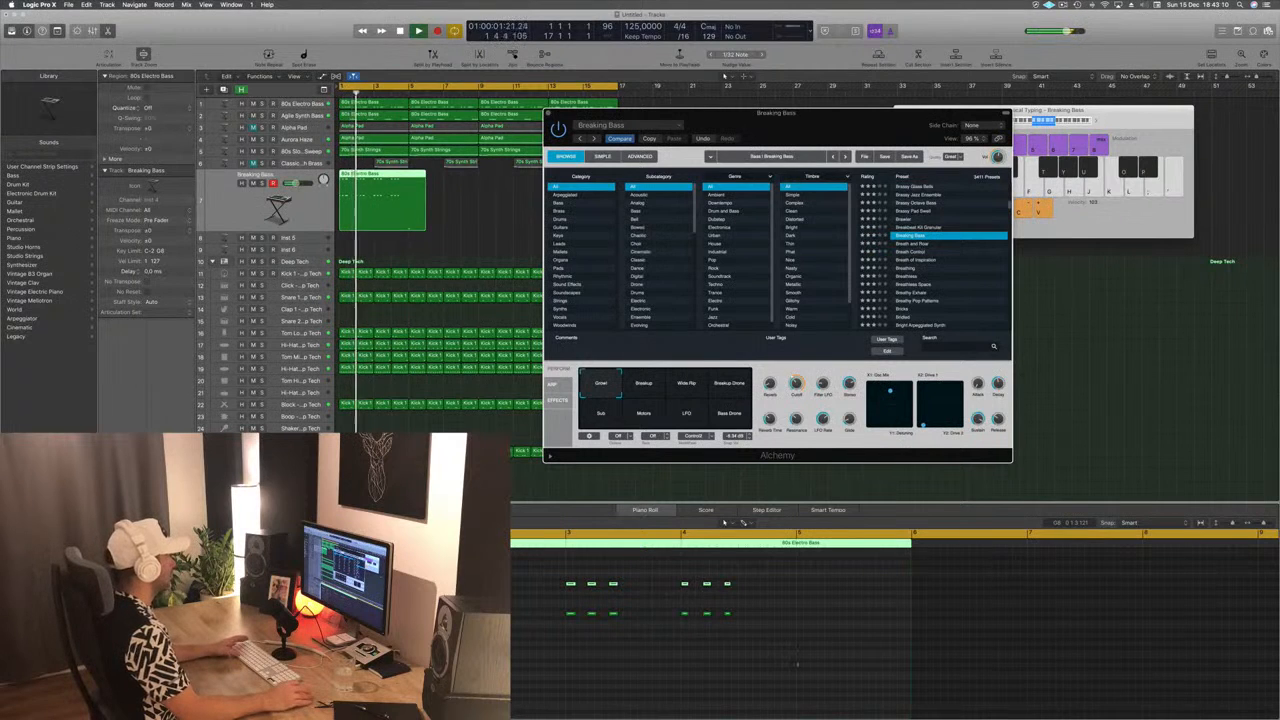
key("space")
key("space")
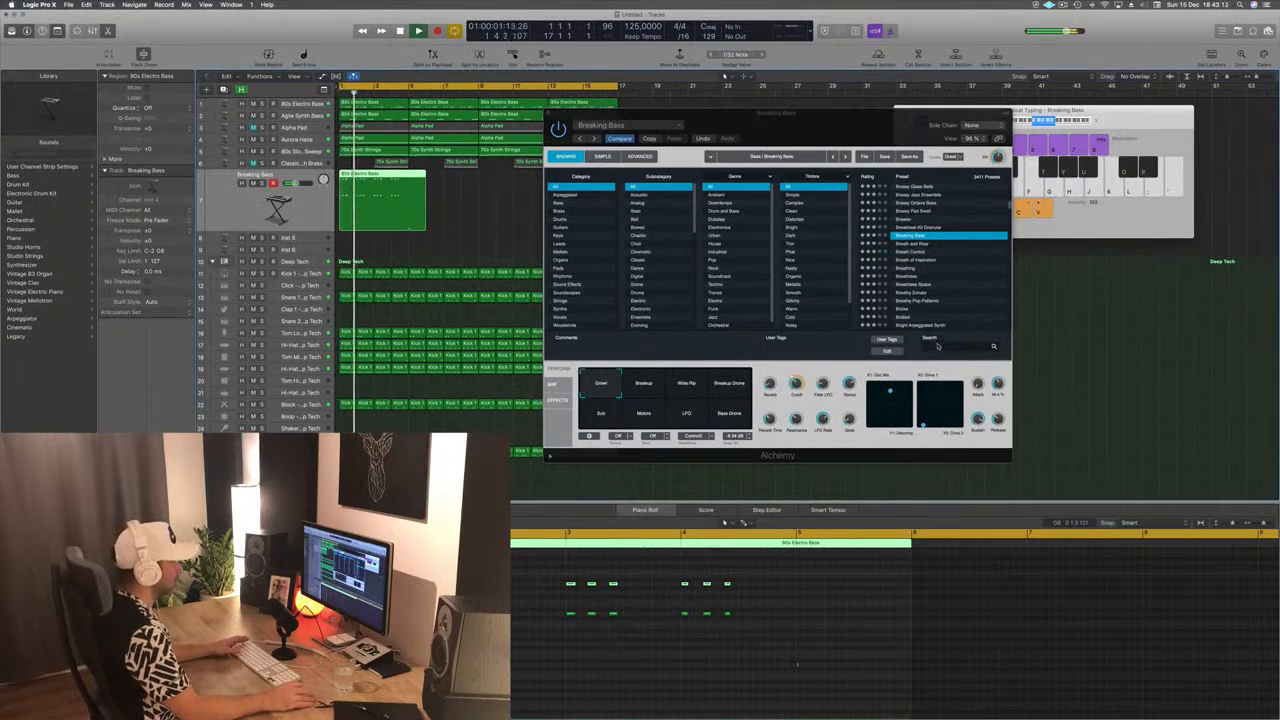
Search the Alchemy presets for pluck and load 80s Simple Synth Patterns
left_click(937, 345)
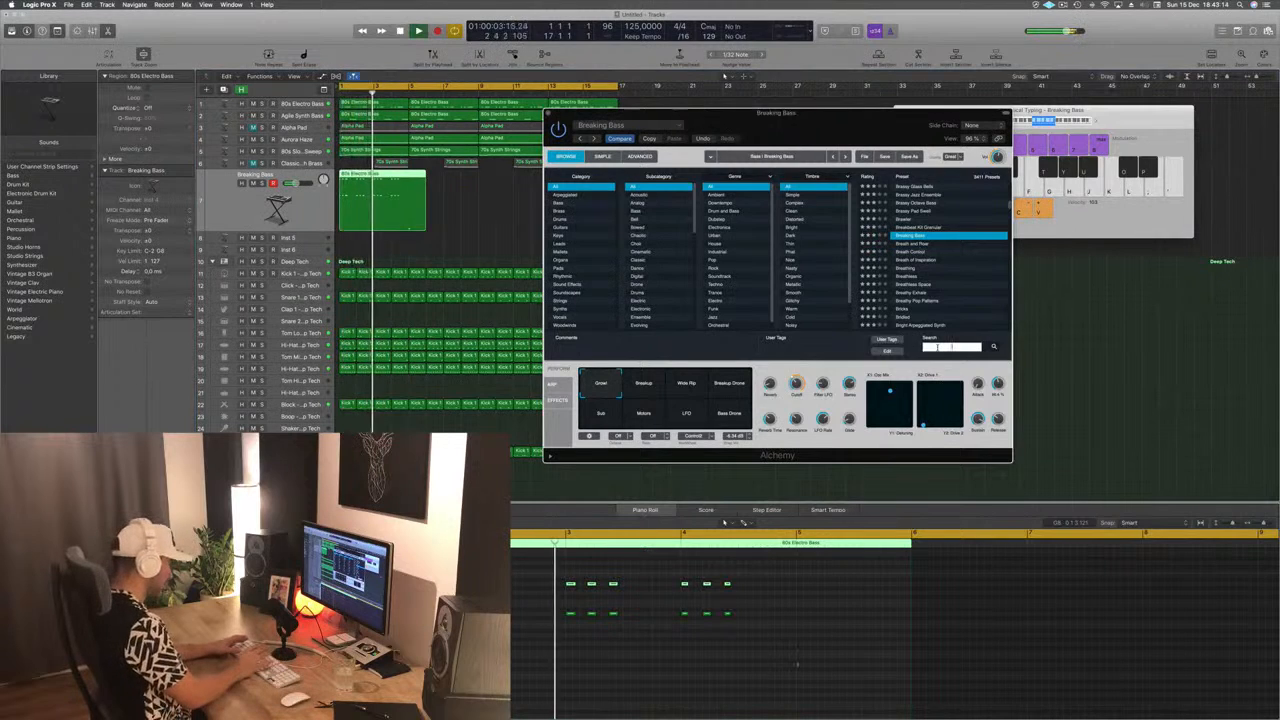
type("plu")
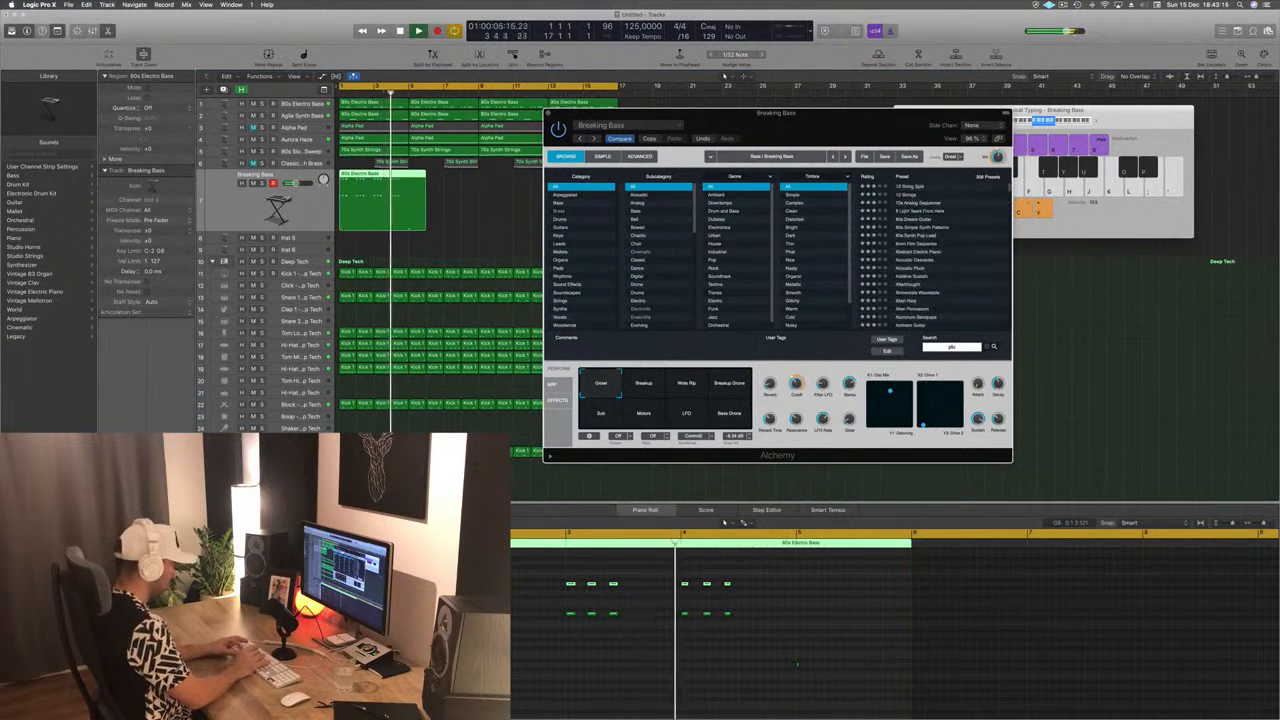
type("ck")
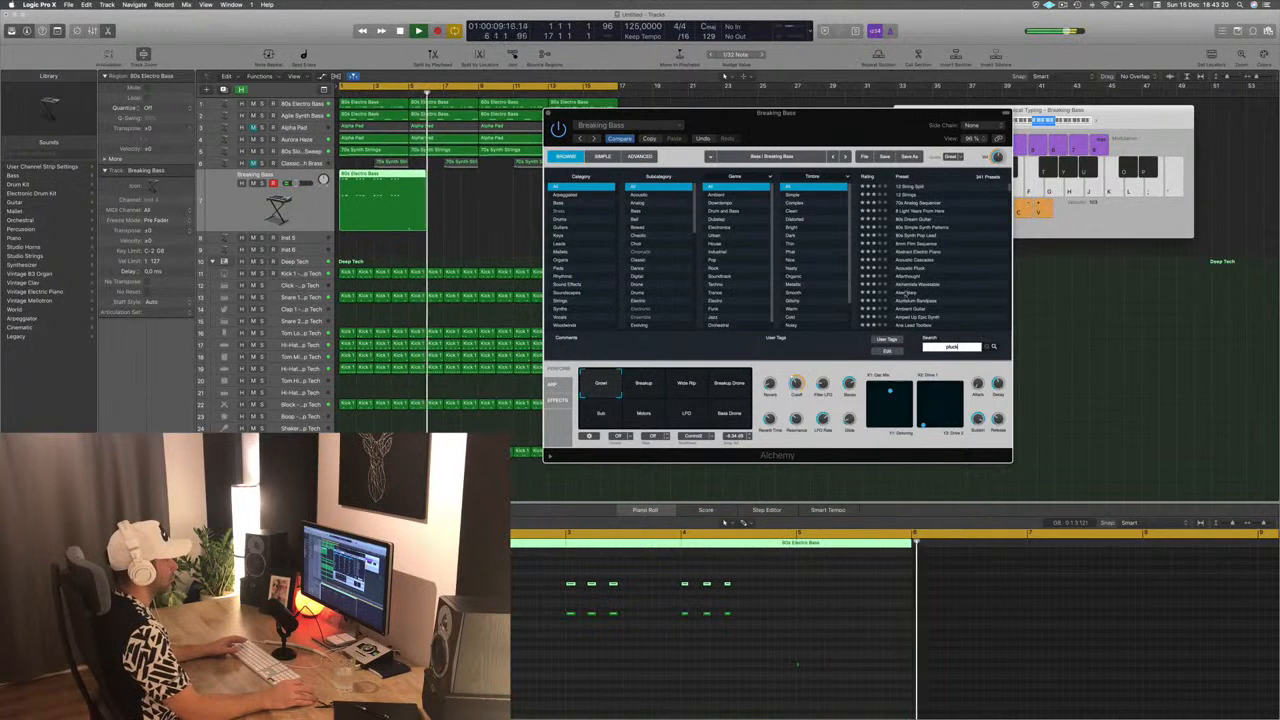
left_click(918, 227)
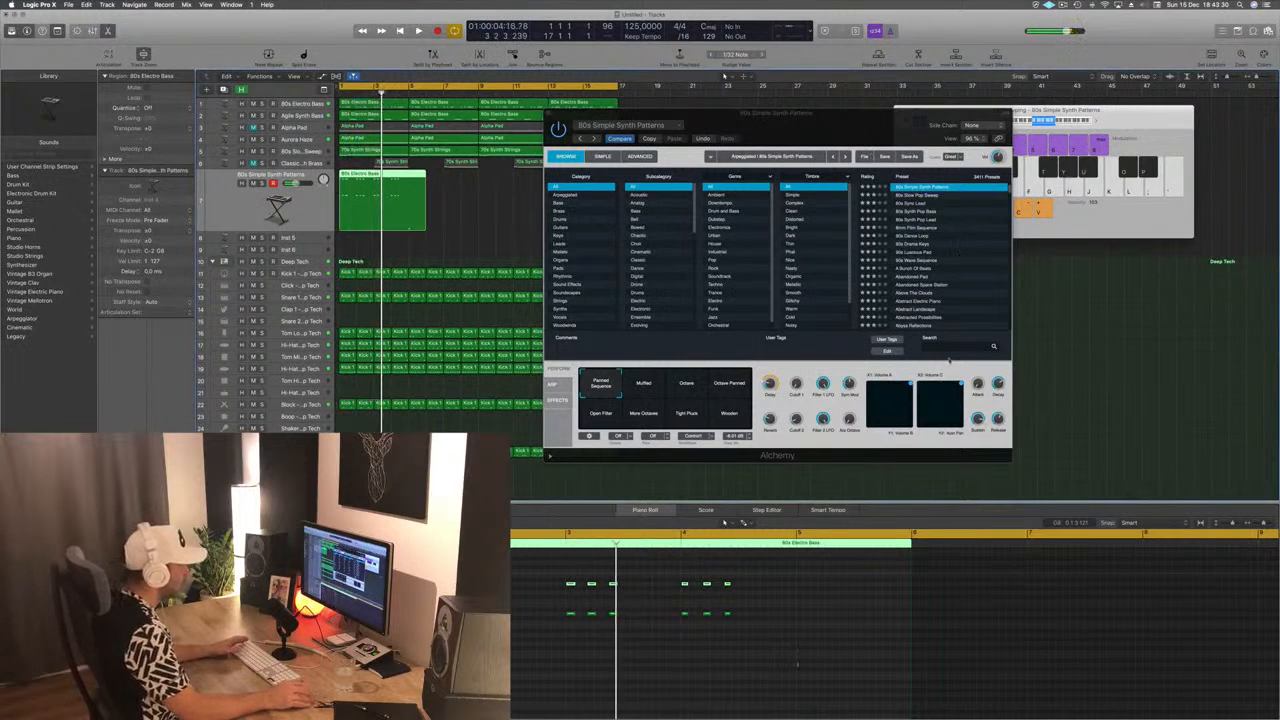
Filter the Alchemy presets again by plucks, then broaden the search to pluck
left_click(940, 348)
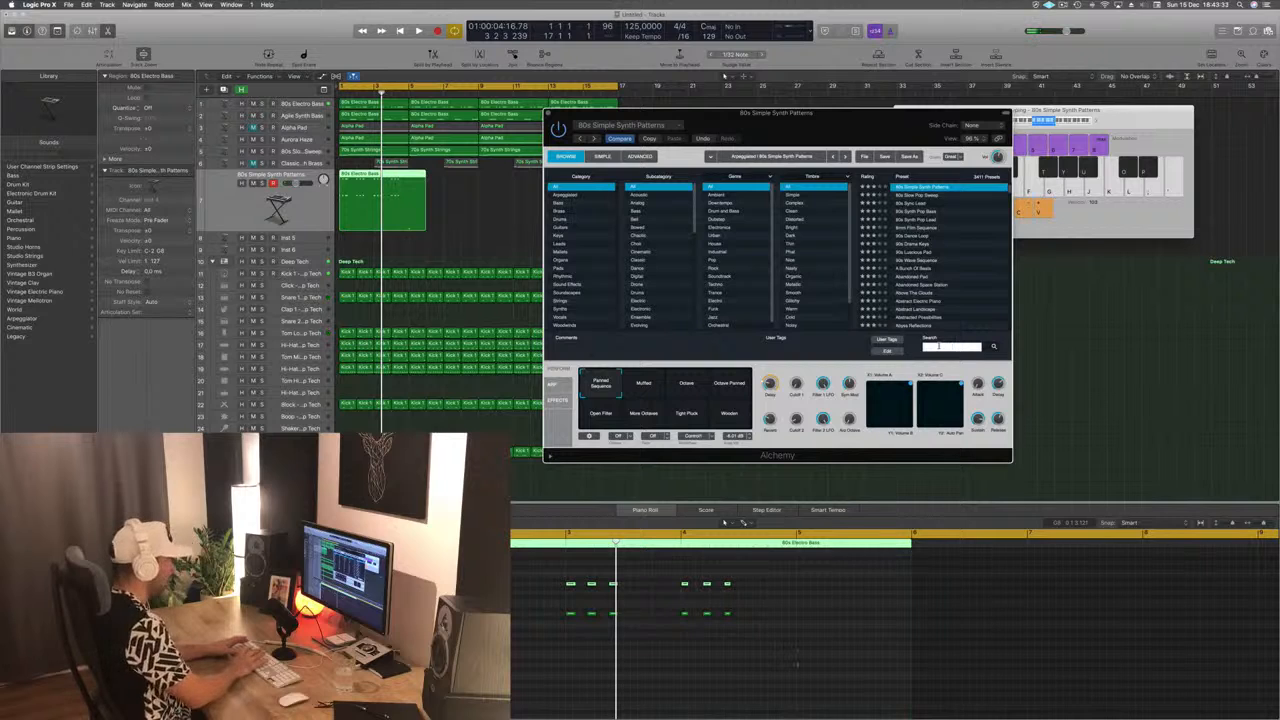
type("plo")
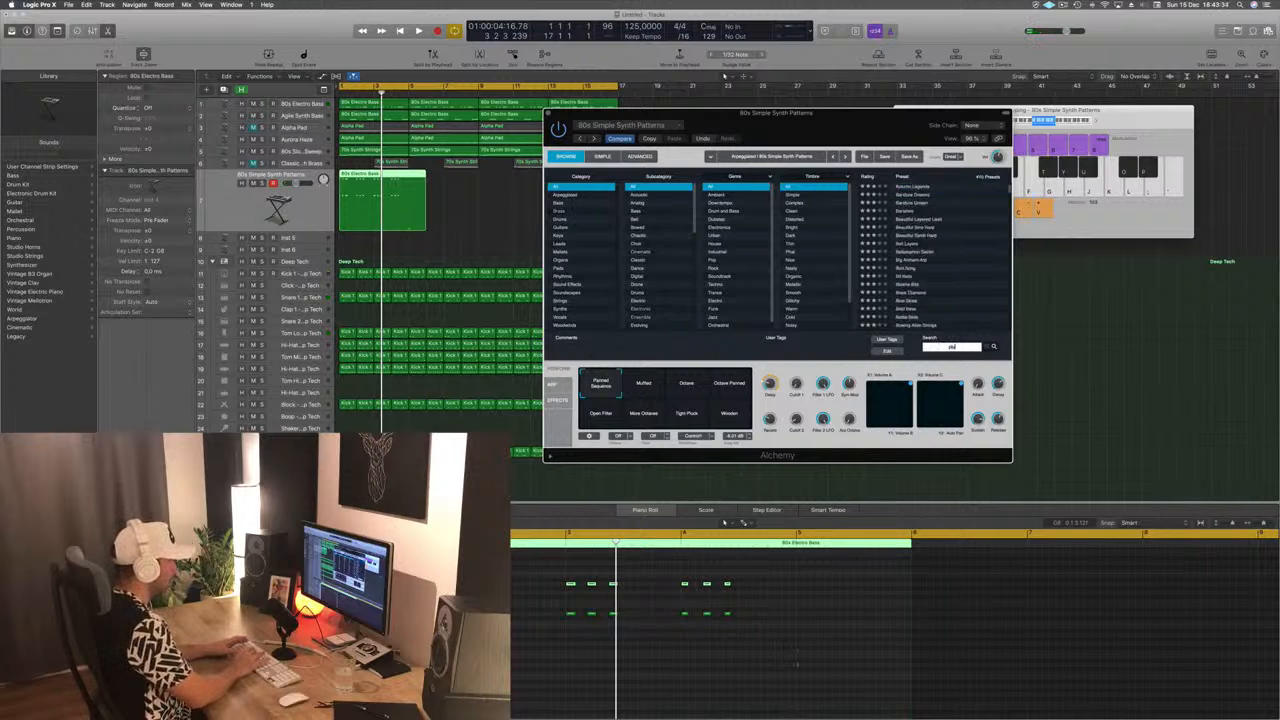
type("ck")
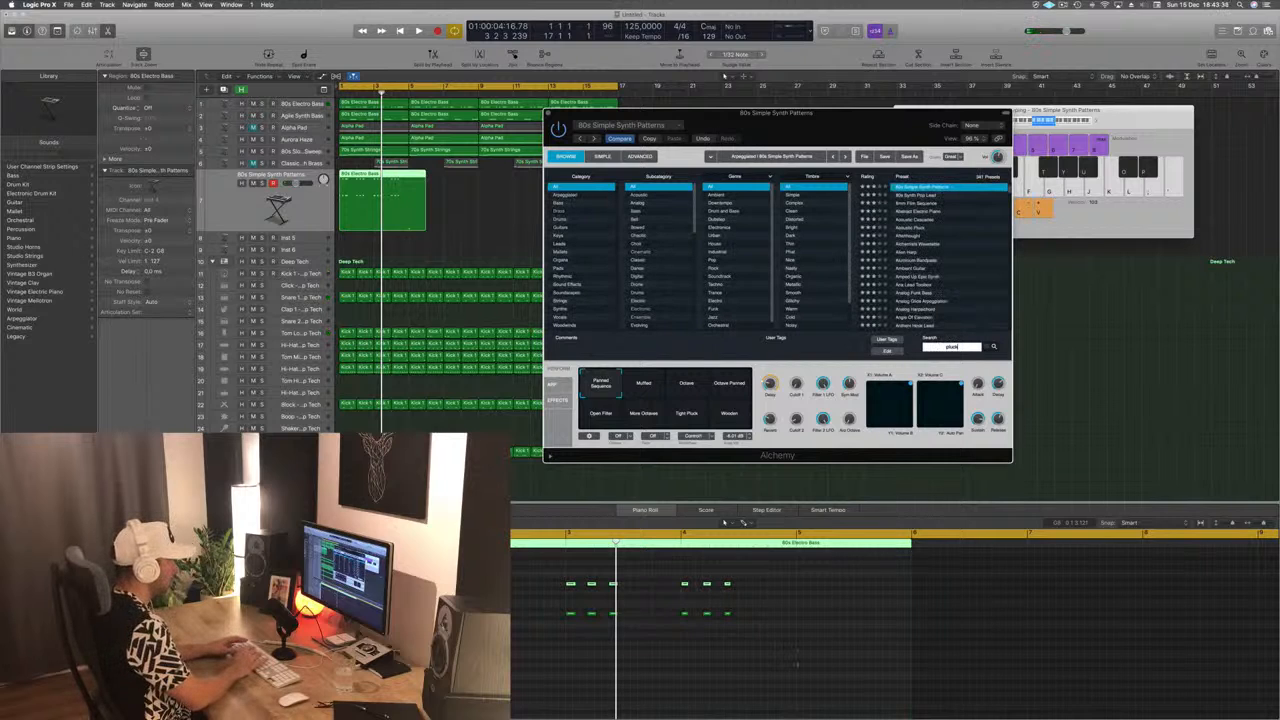
type("s")
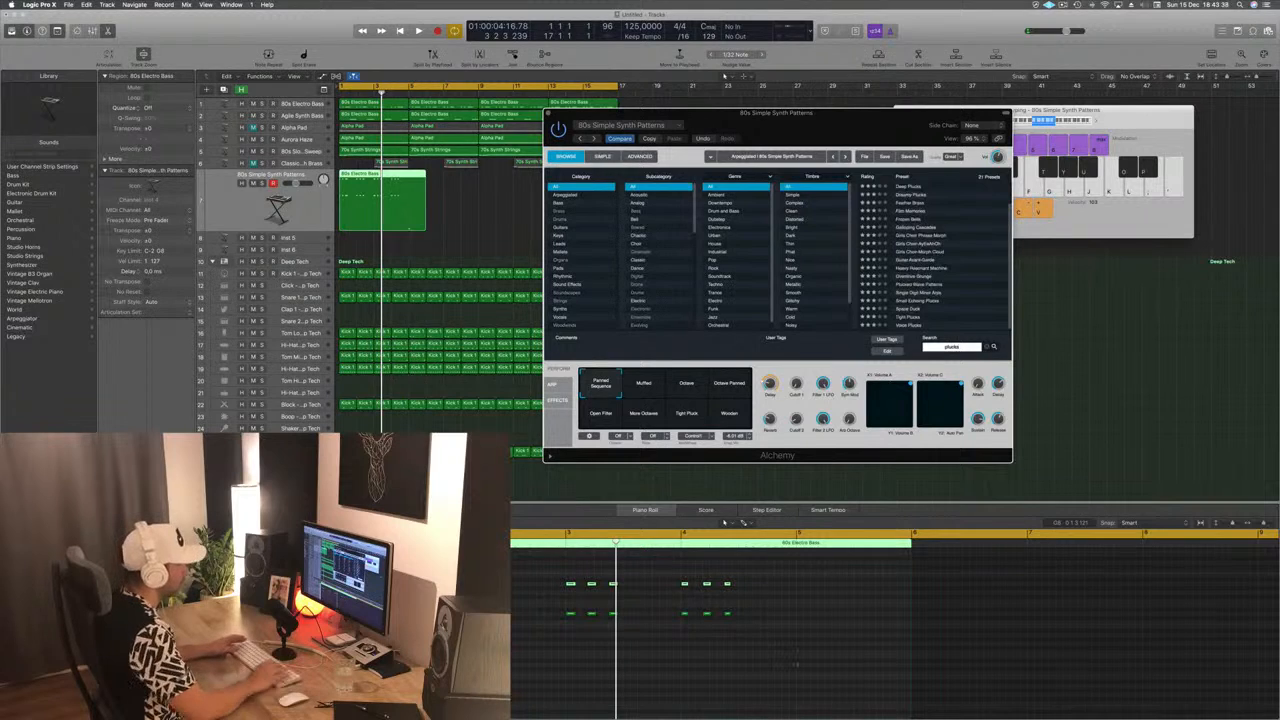
key("BackSpace")
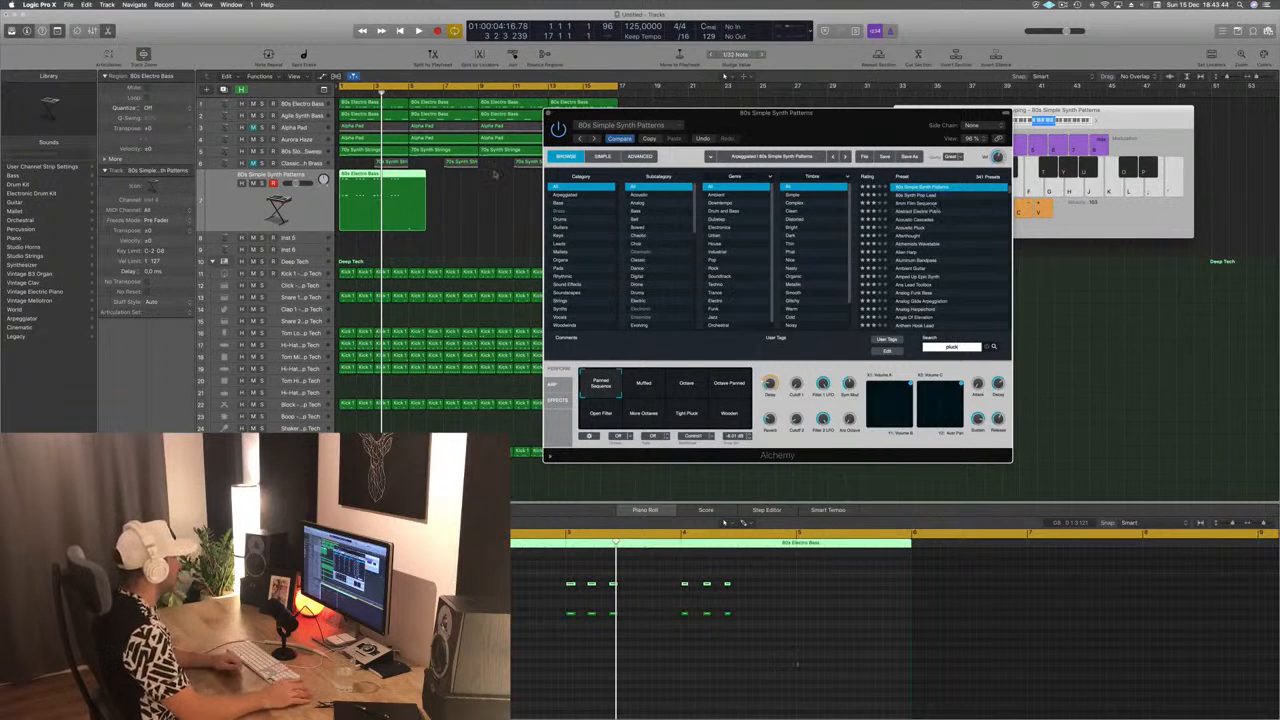
Split the 80s Simple Synth Patterns track's region at bar 5 and delete the leftover piece
left_click(392, 178)
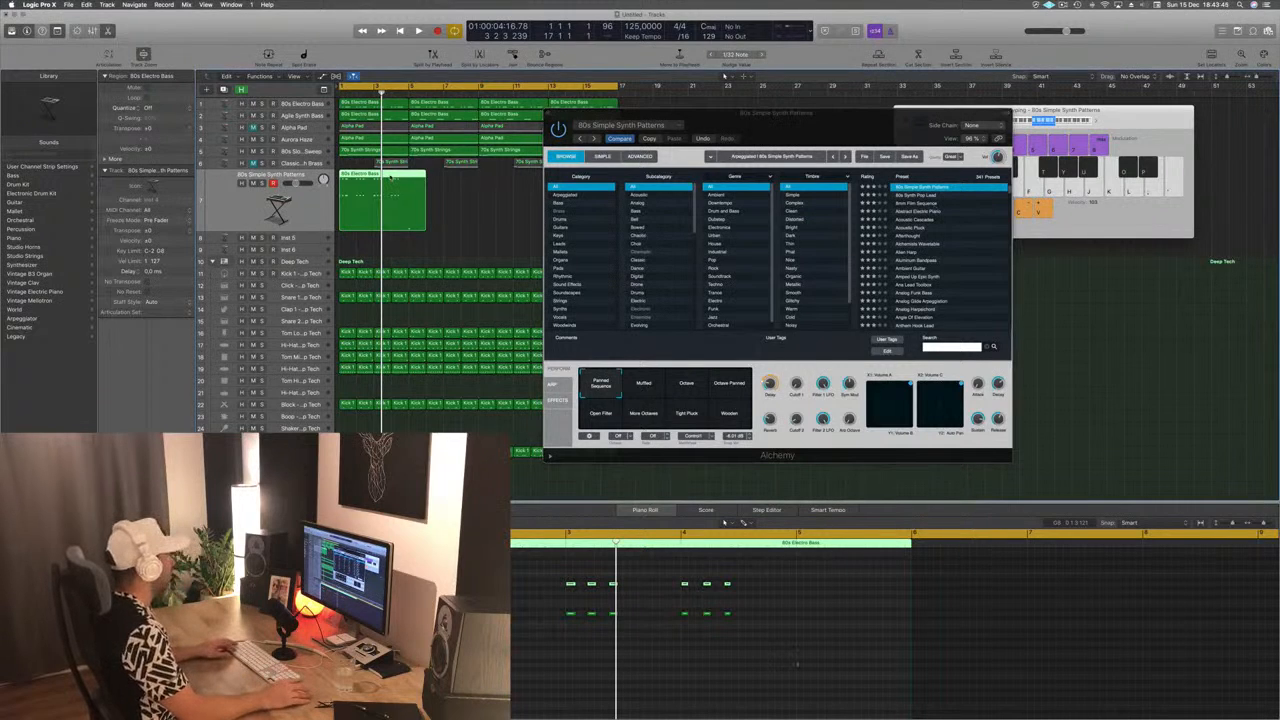
double_click(408, 177, "super")
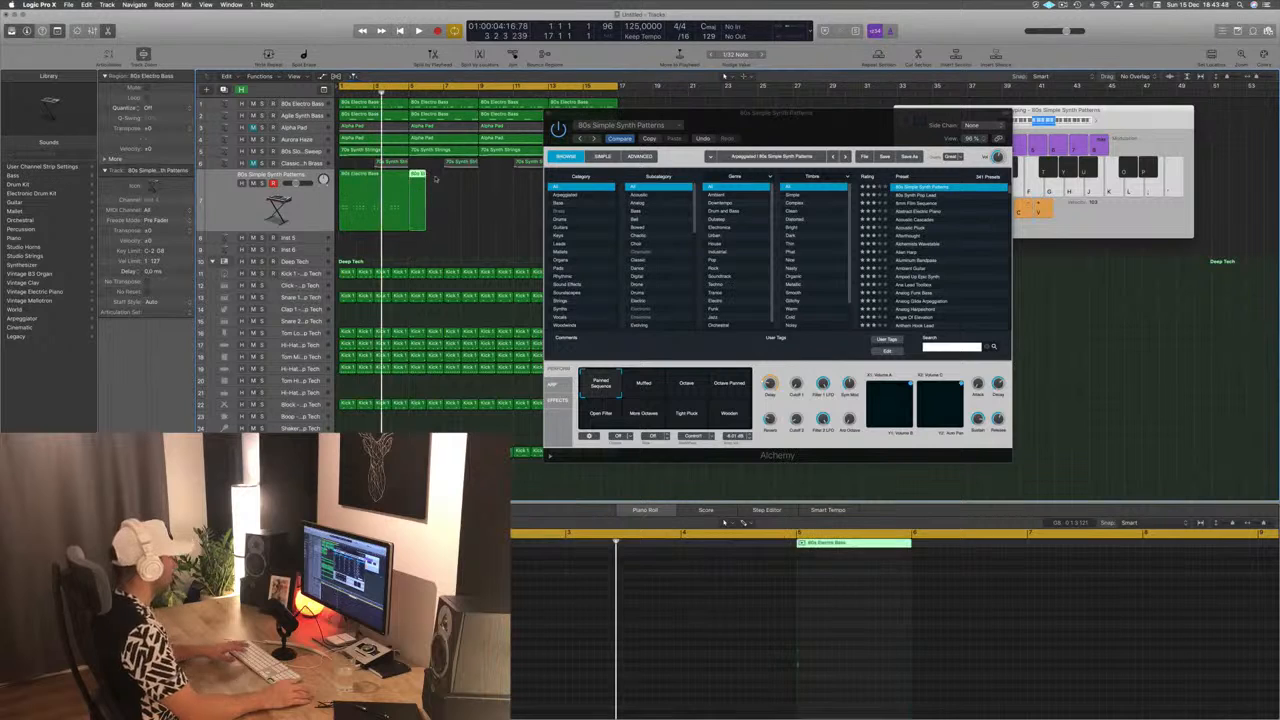
key("Delete")
Copy the trimmed region to bar 5, copy both regions to bar 9, and play the arrangement
left_click(368, 181)
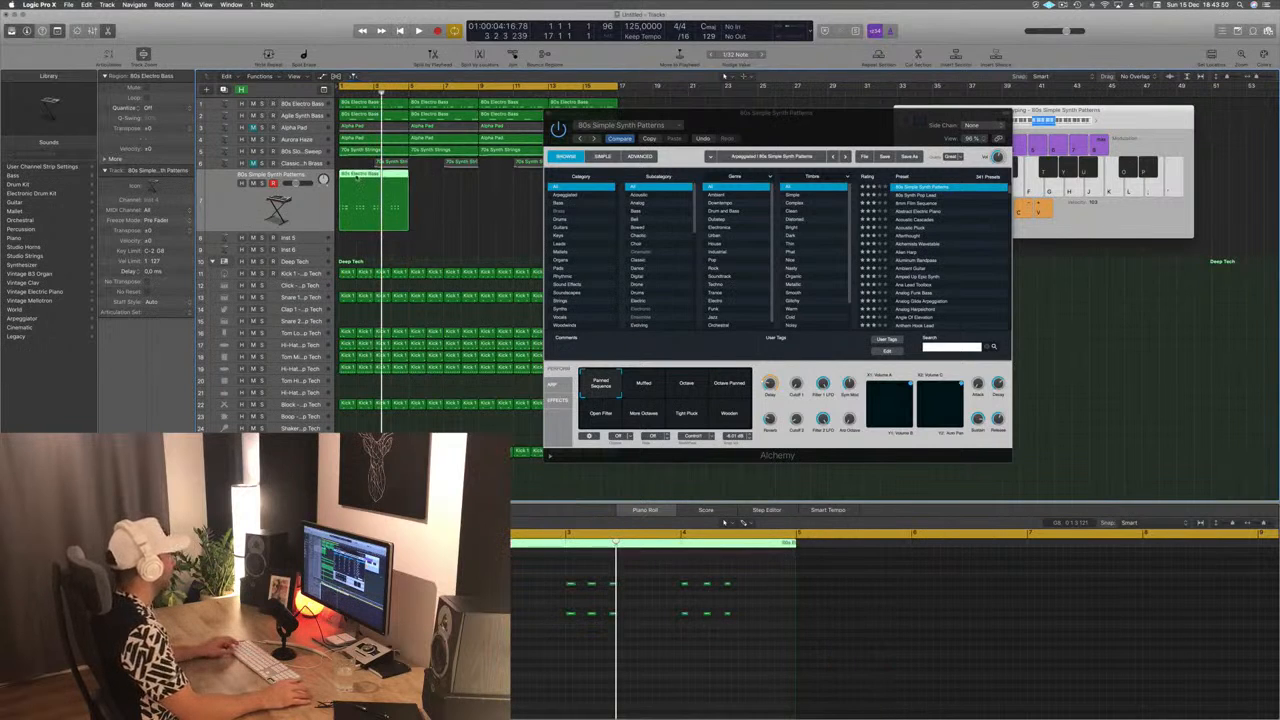
left_click_drag(362, 185, 431, 187)
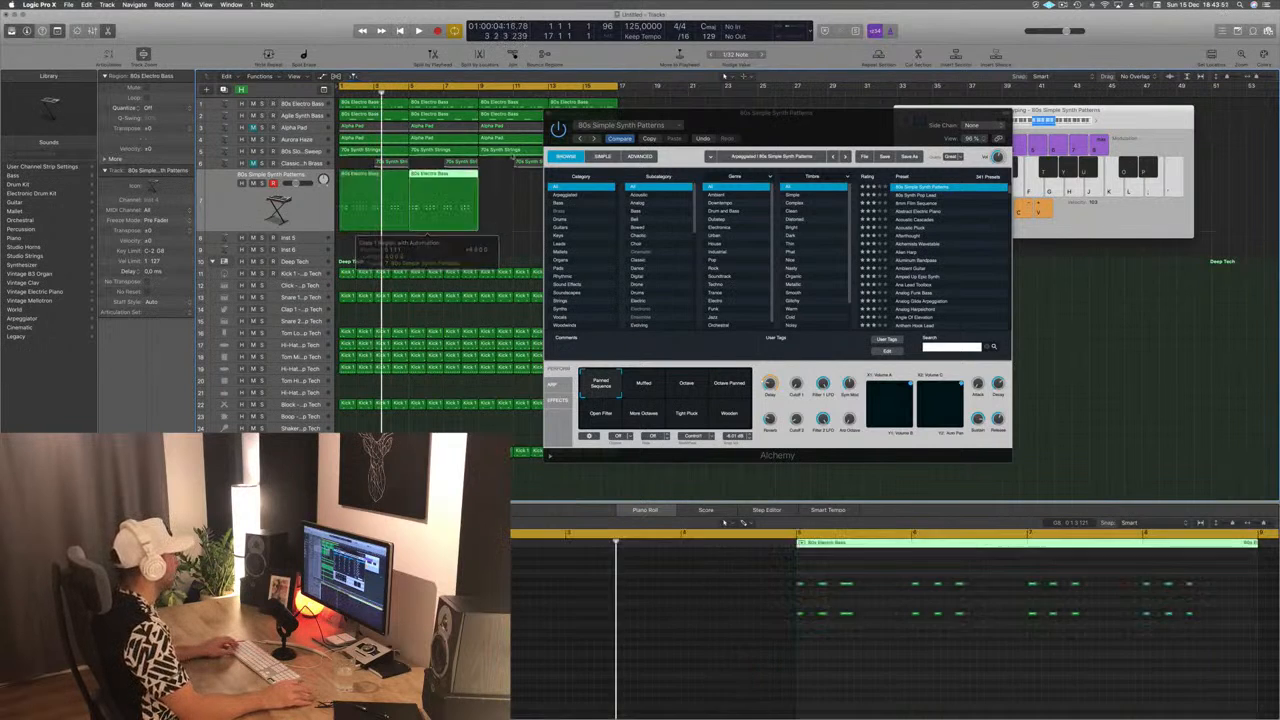
left_click_drag(655, 116, 977, 148)
mouse_move(547, 192)
left_mouse_down()
mouse_move(372, 219)
mouse_move(445, 182)
mouse_move(505, 181)
left_mouse_up()
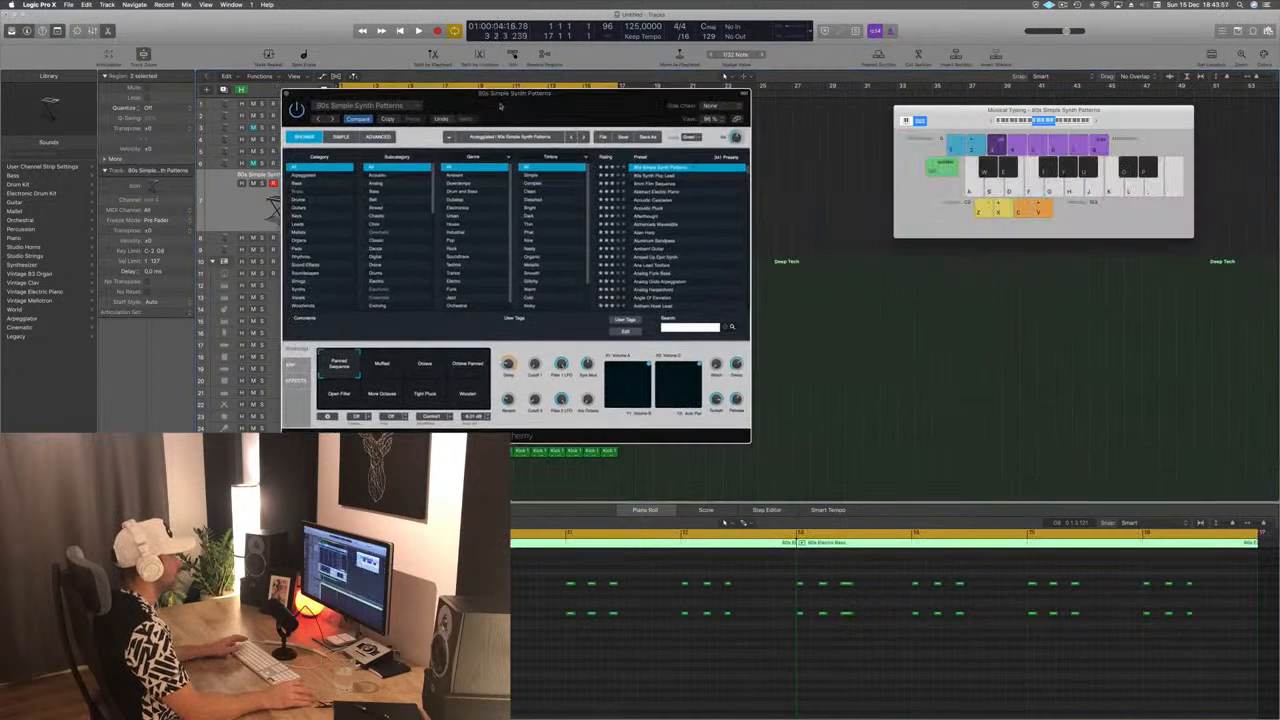
key("space")
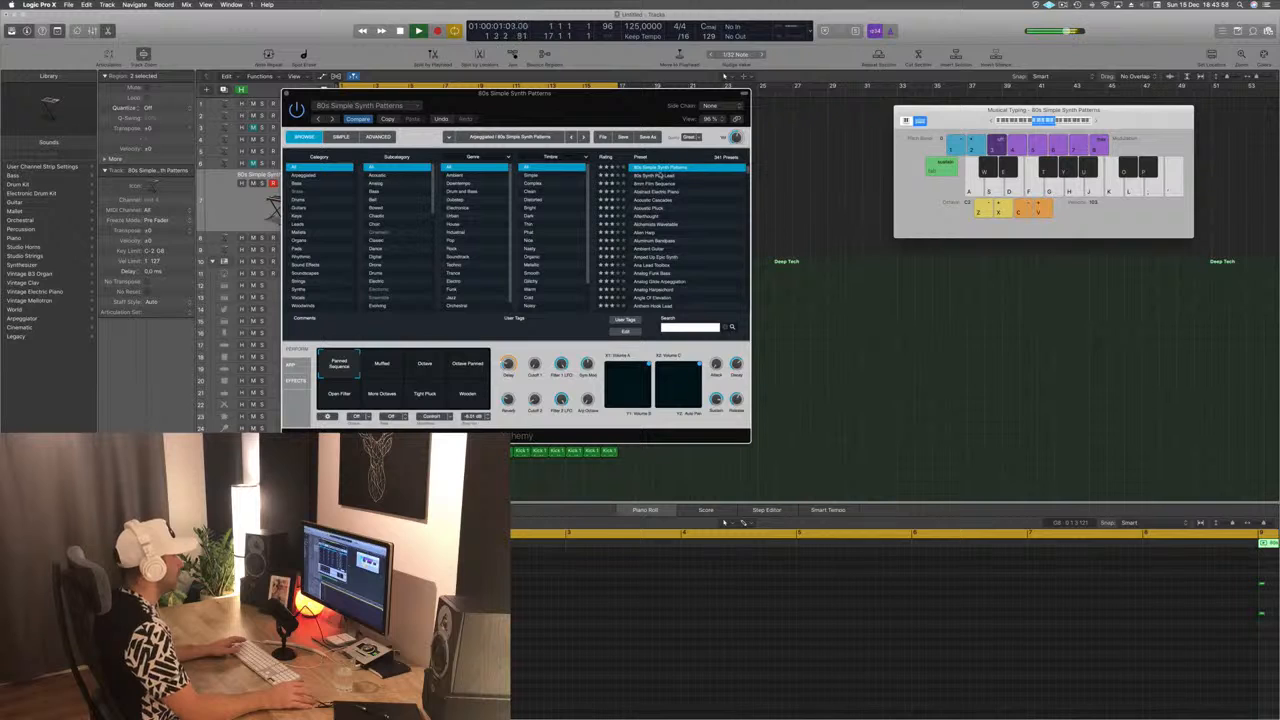
Search the Alchemy presets for pluck, load Acoustic Cascades, and view its preset tags
type("sp")
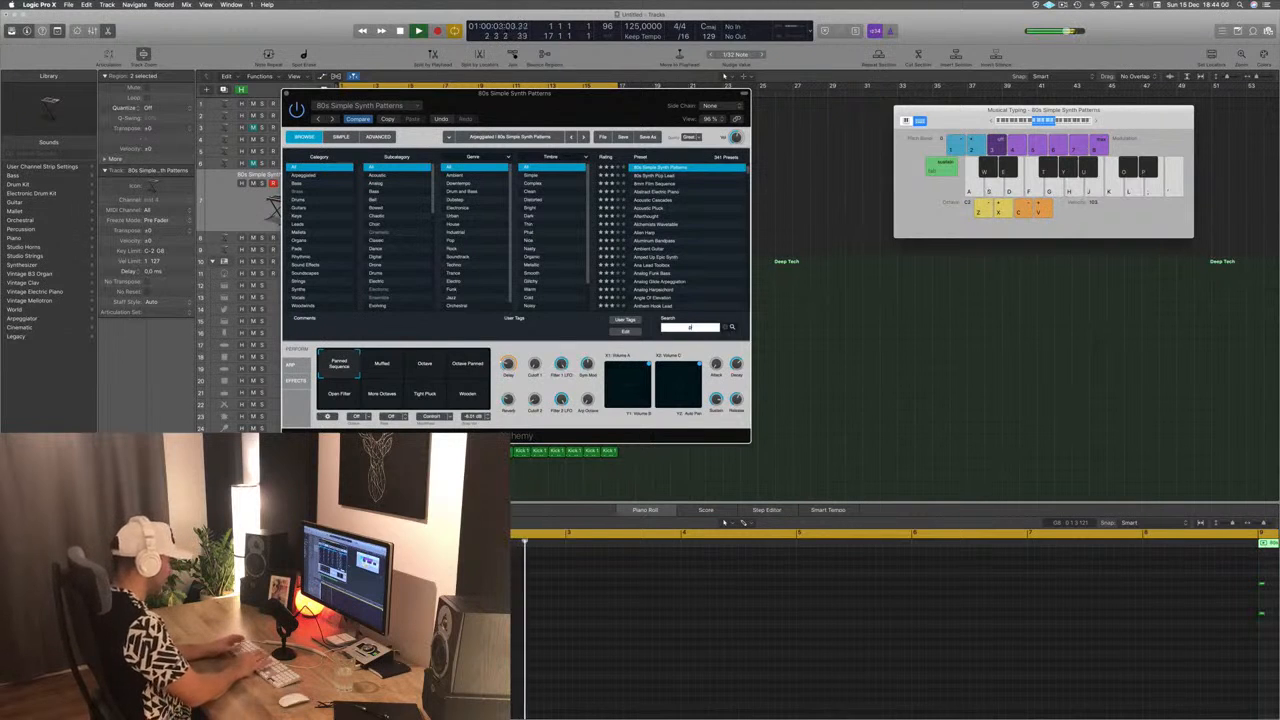
type("luck")
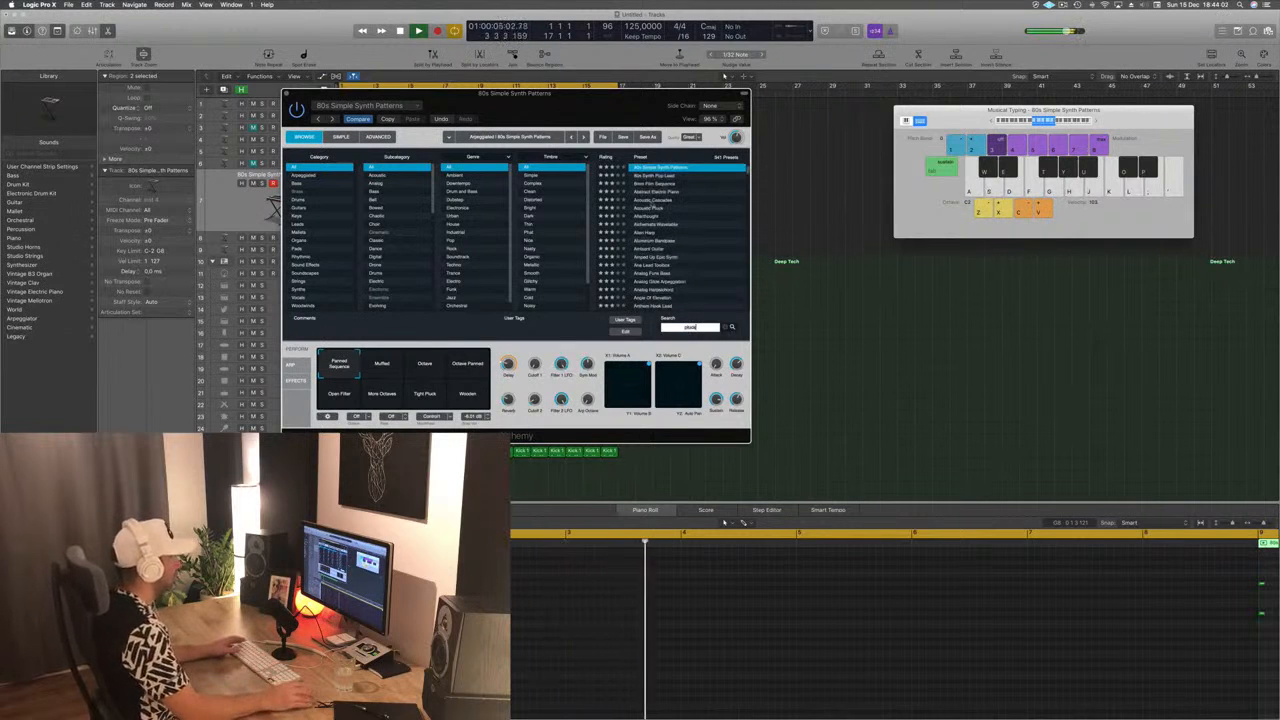
left_click(730, 326)
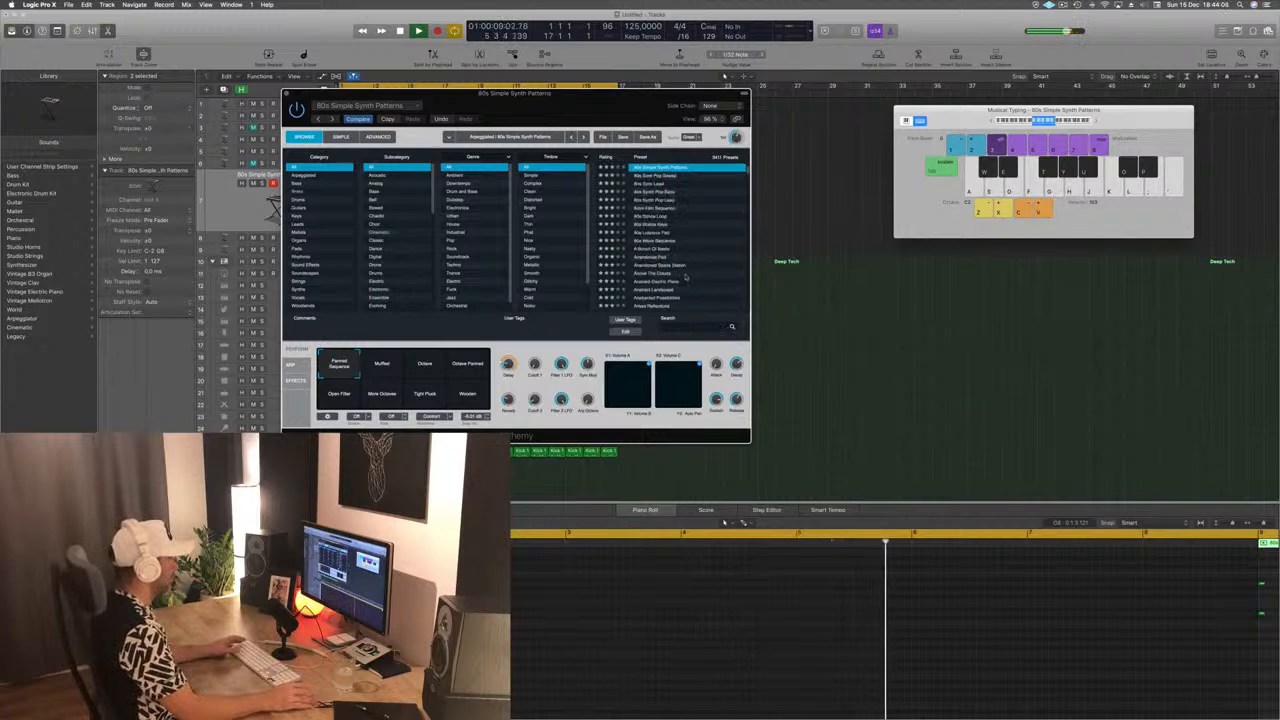
left_click(678, 326)
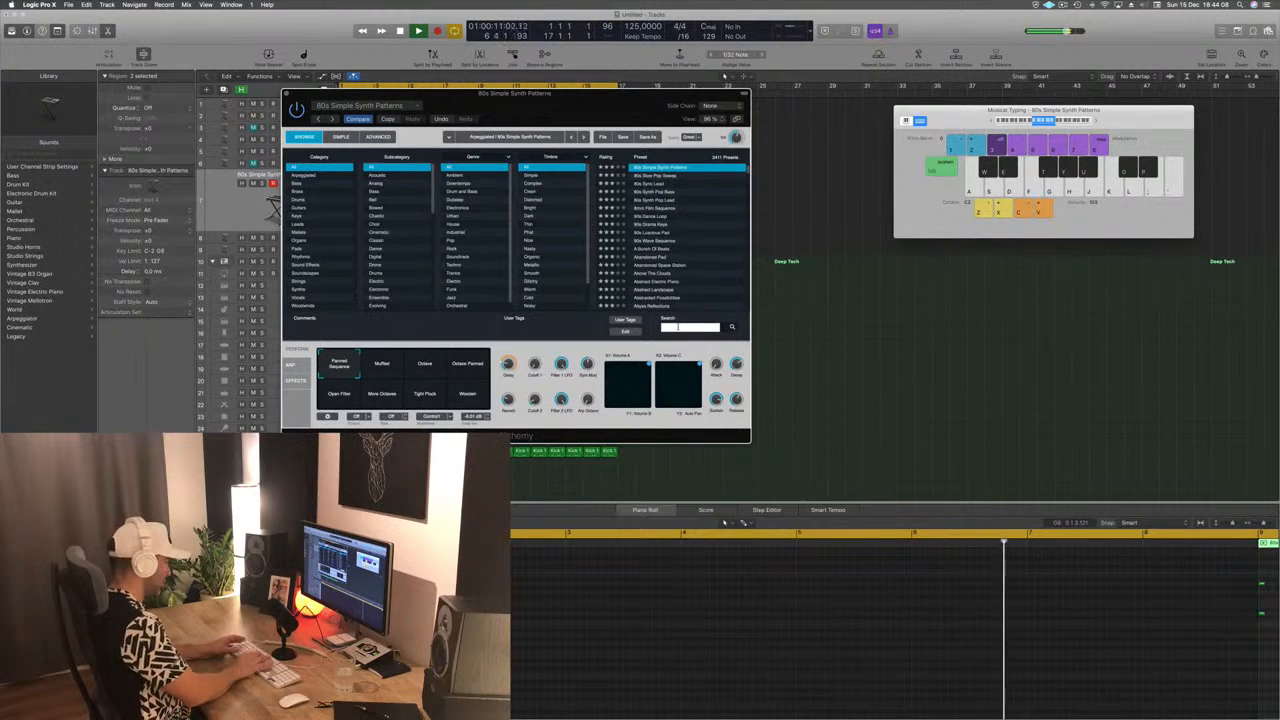
type("pluck")
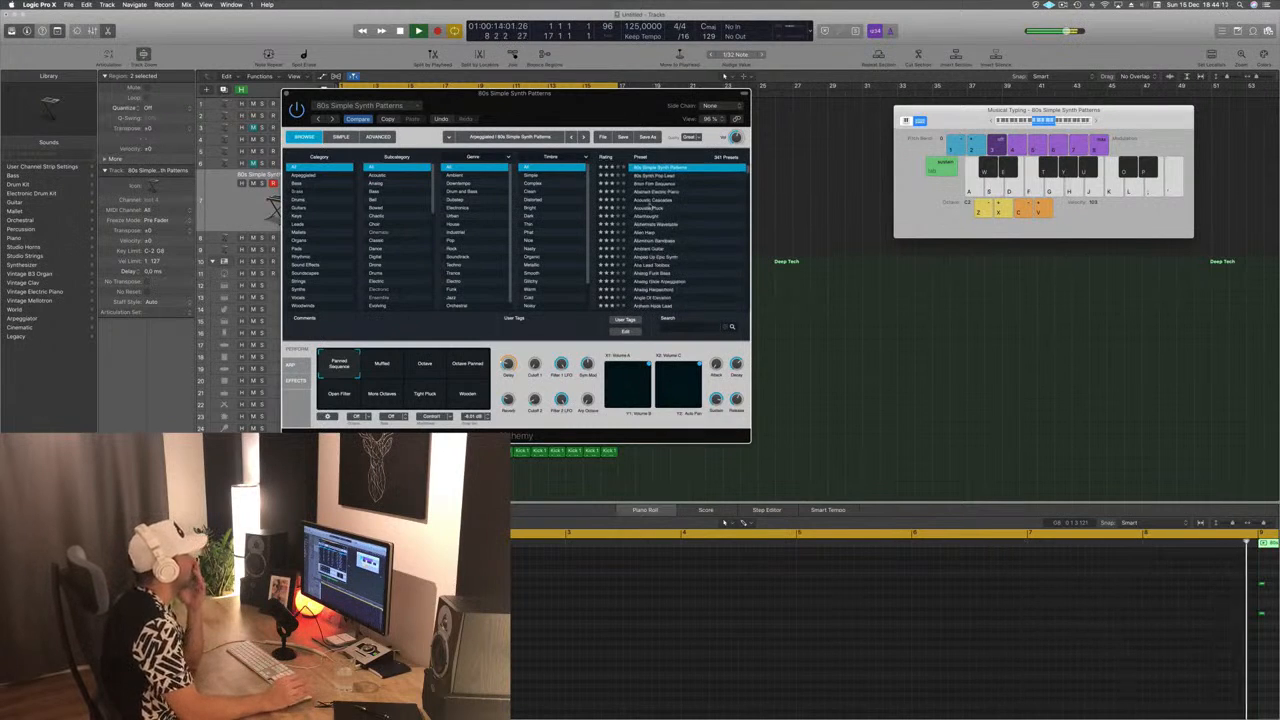
left_click(652, 201)
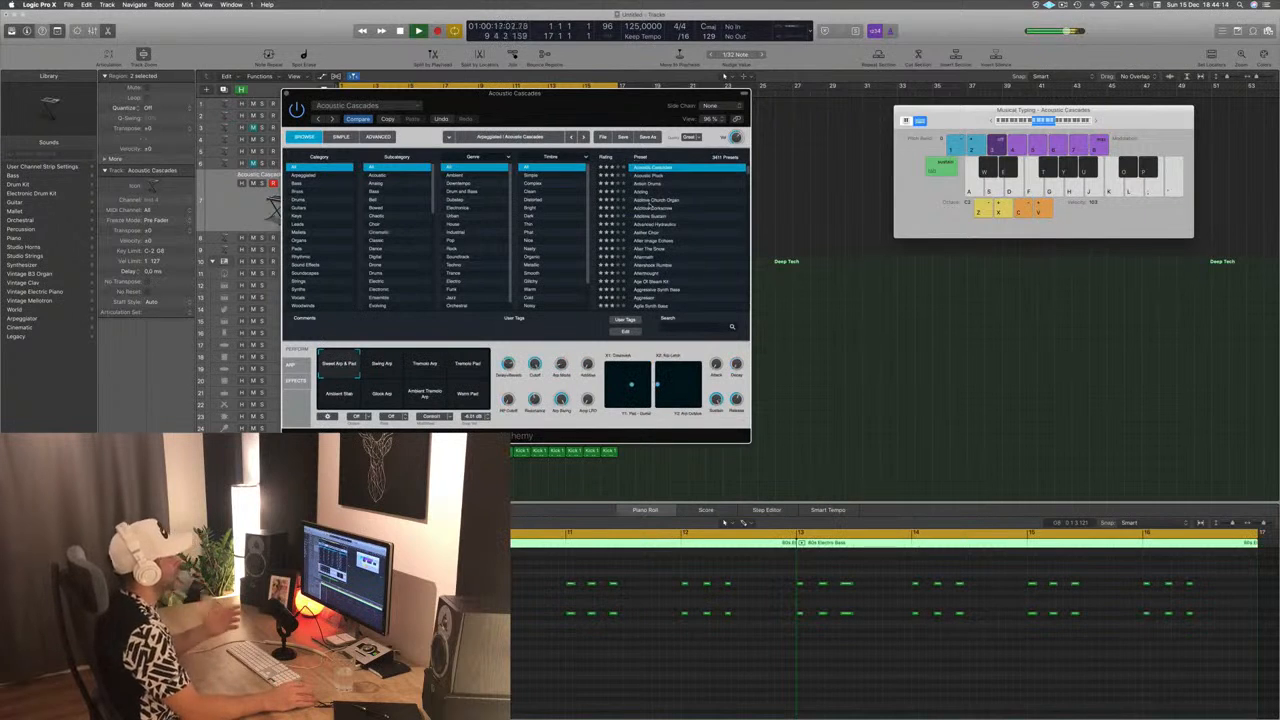
left_click_drag(623, 104, 923, 140)
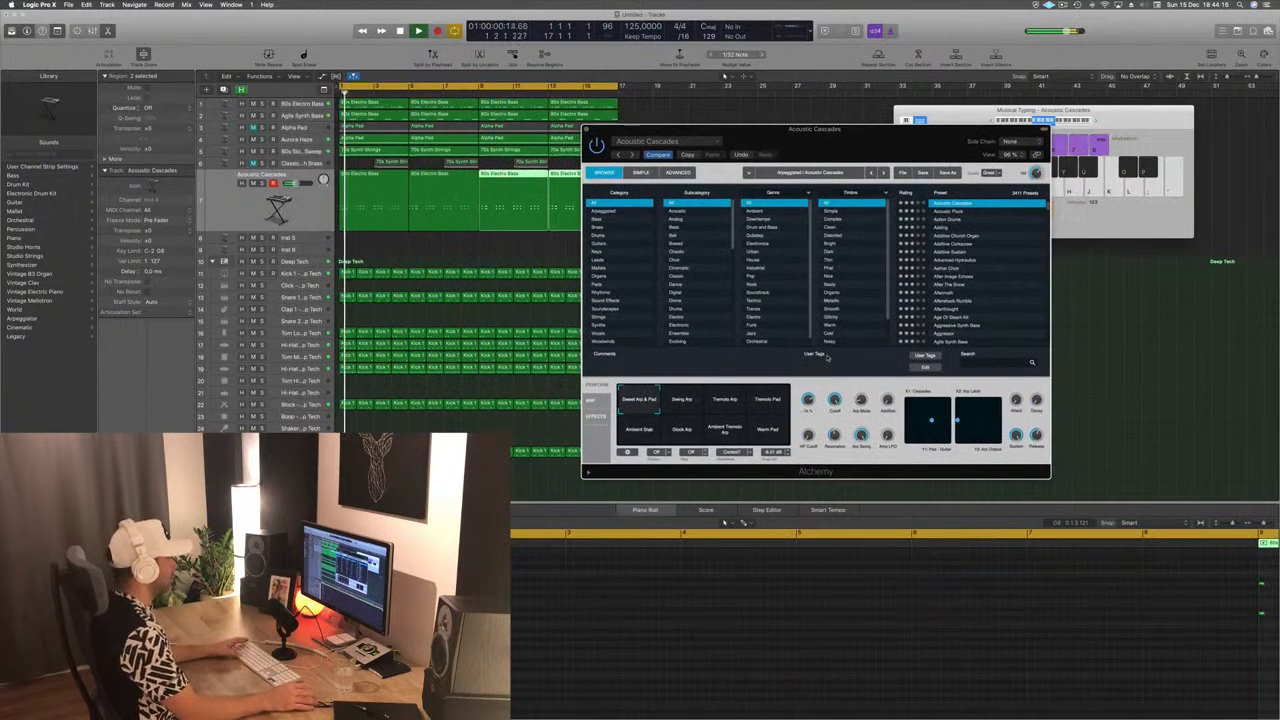
left_click(927, 368)
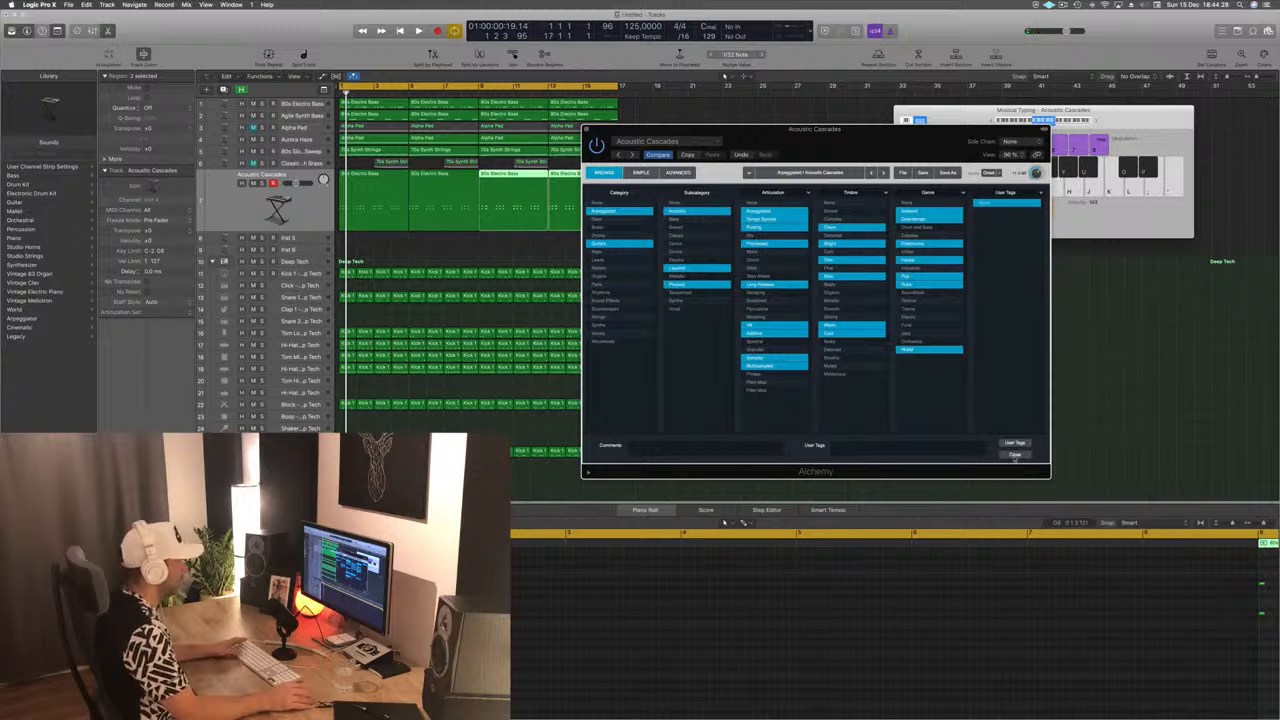
left_click(1015, 455)
Play the arrangement while auditioning Alchemy presets from Adding through Additive Corkscrew and Additive Sustain to After Image Echoes
left_click(952, 230)
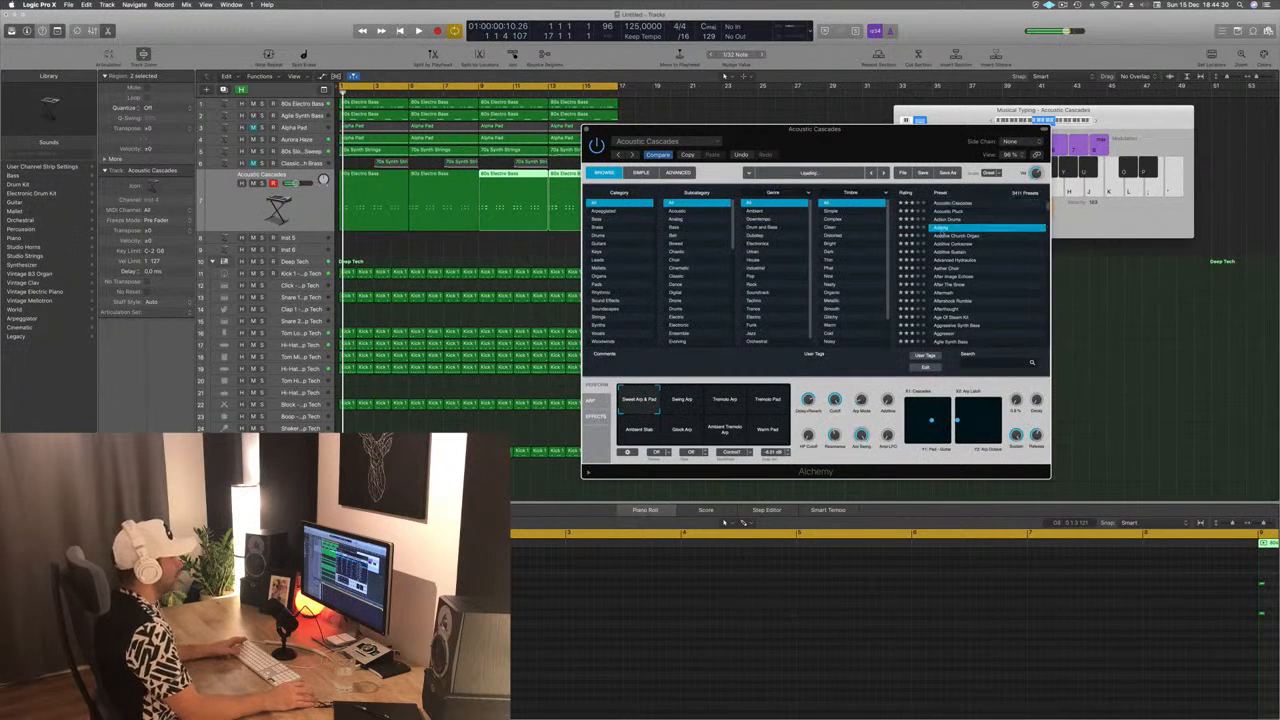
key("space")
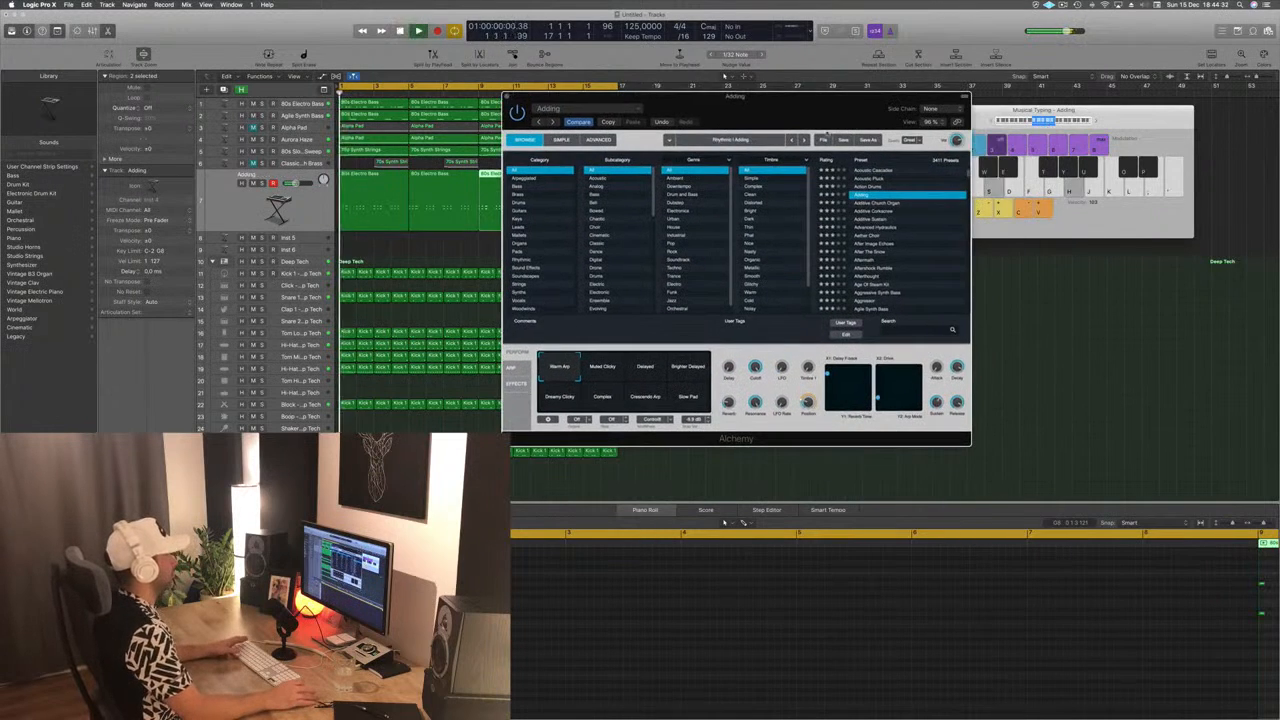
left_click(886, 212)
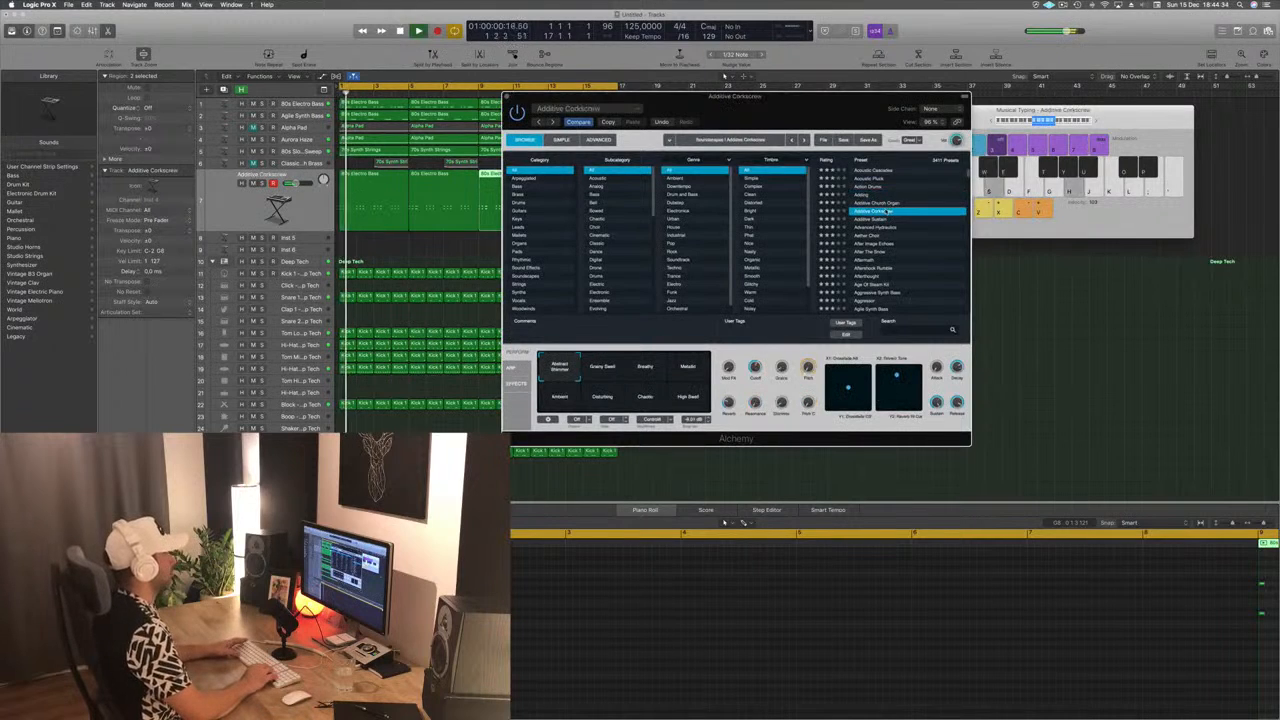
key("Down")
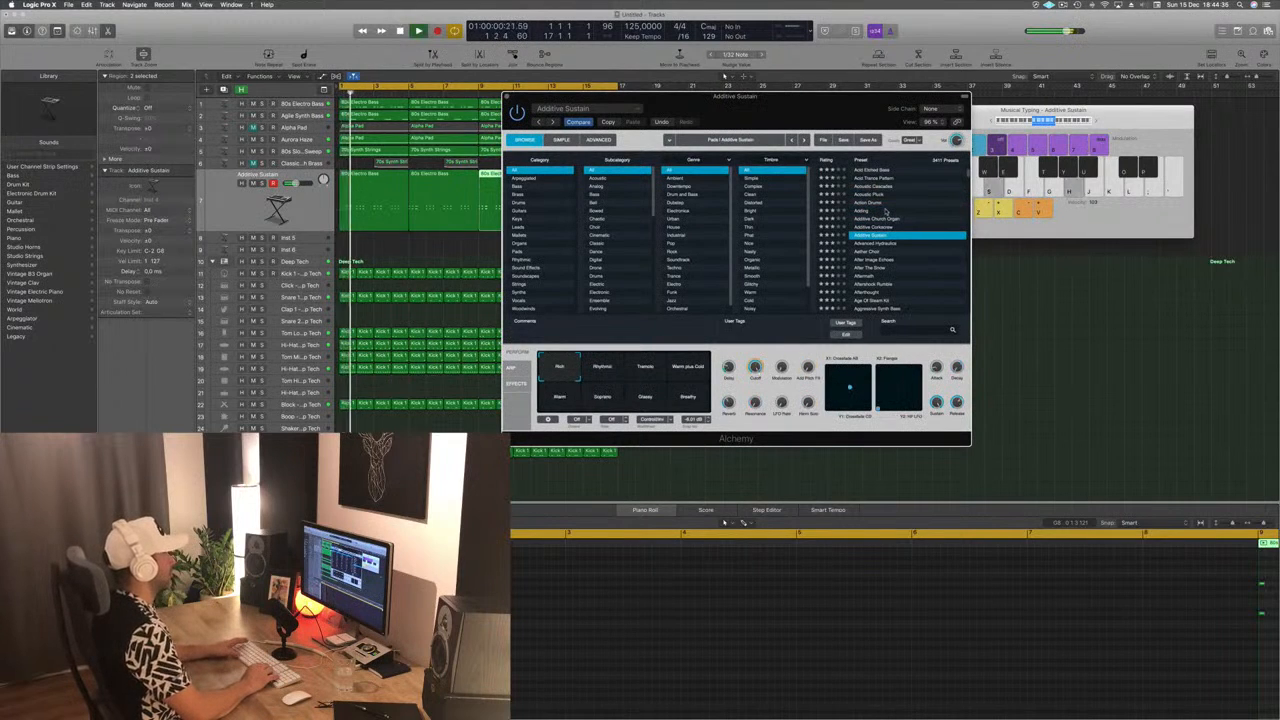
key("Down")
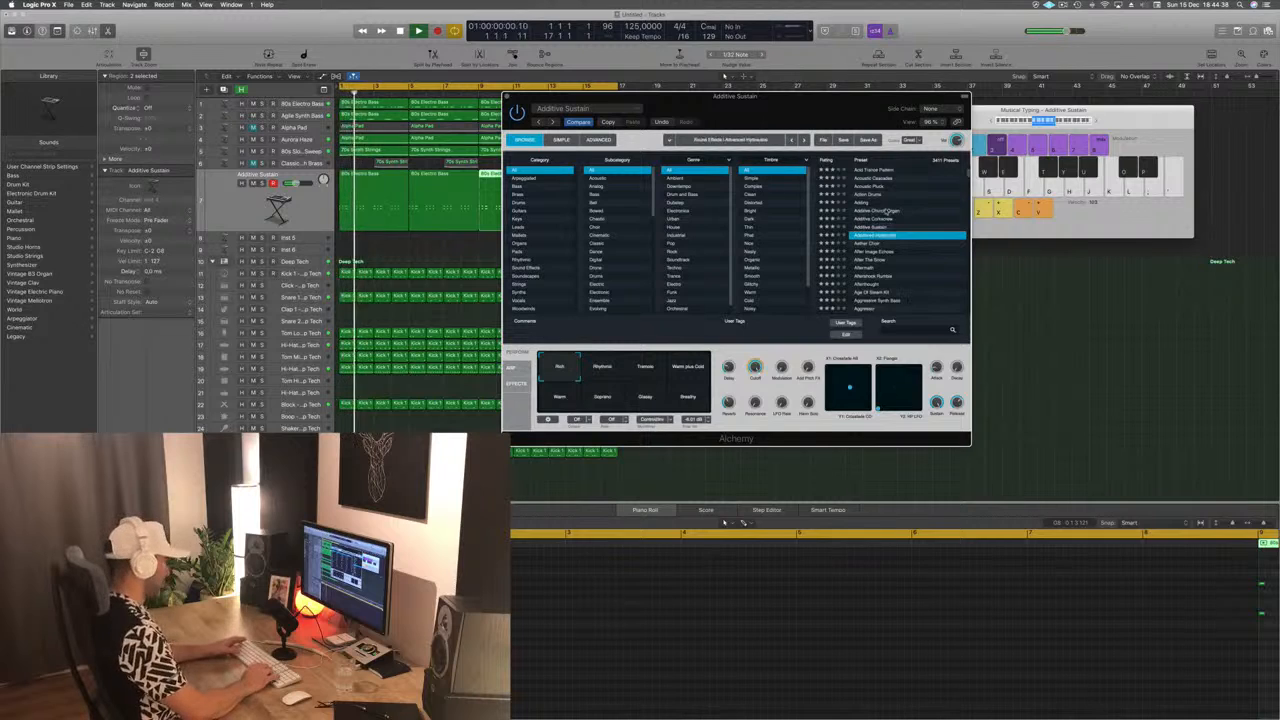
key("Down")
key("Down")
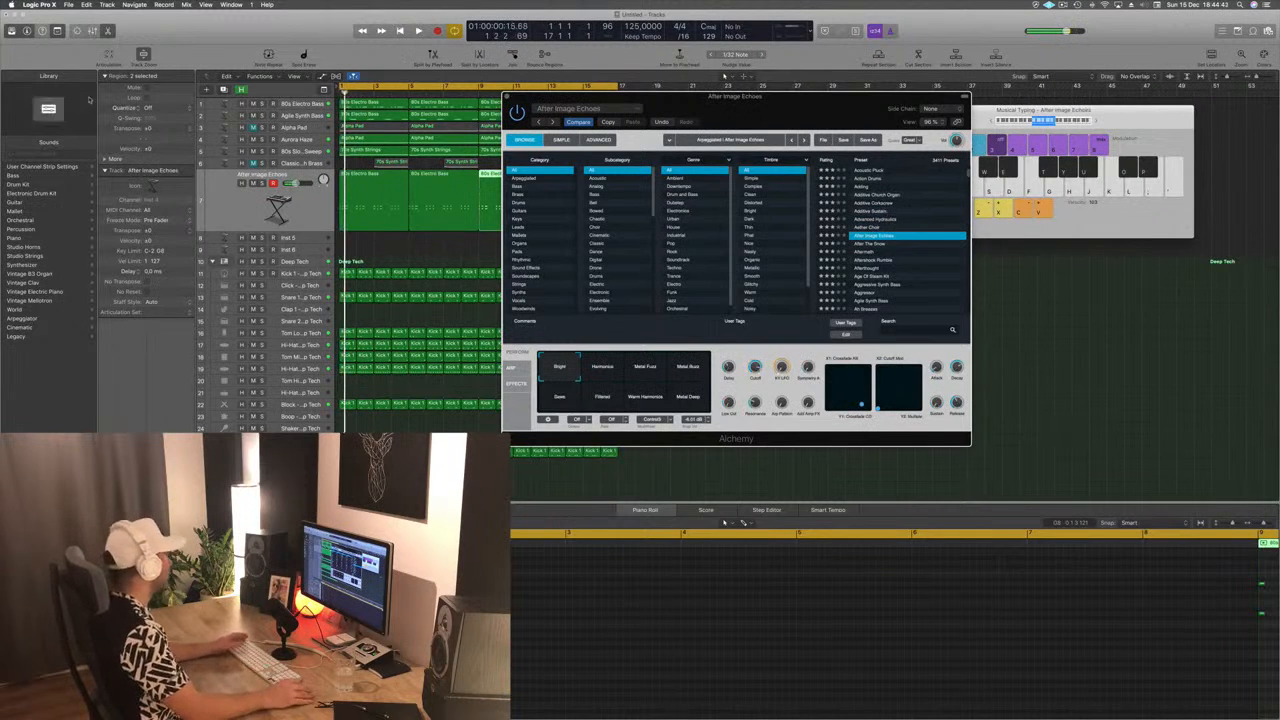
Replace Alchemy with Sculpture on the track, load the Lean on preset, and replay the arrangement from the start
left_click(218, 205)
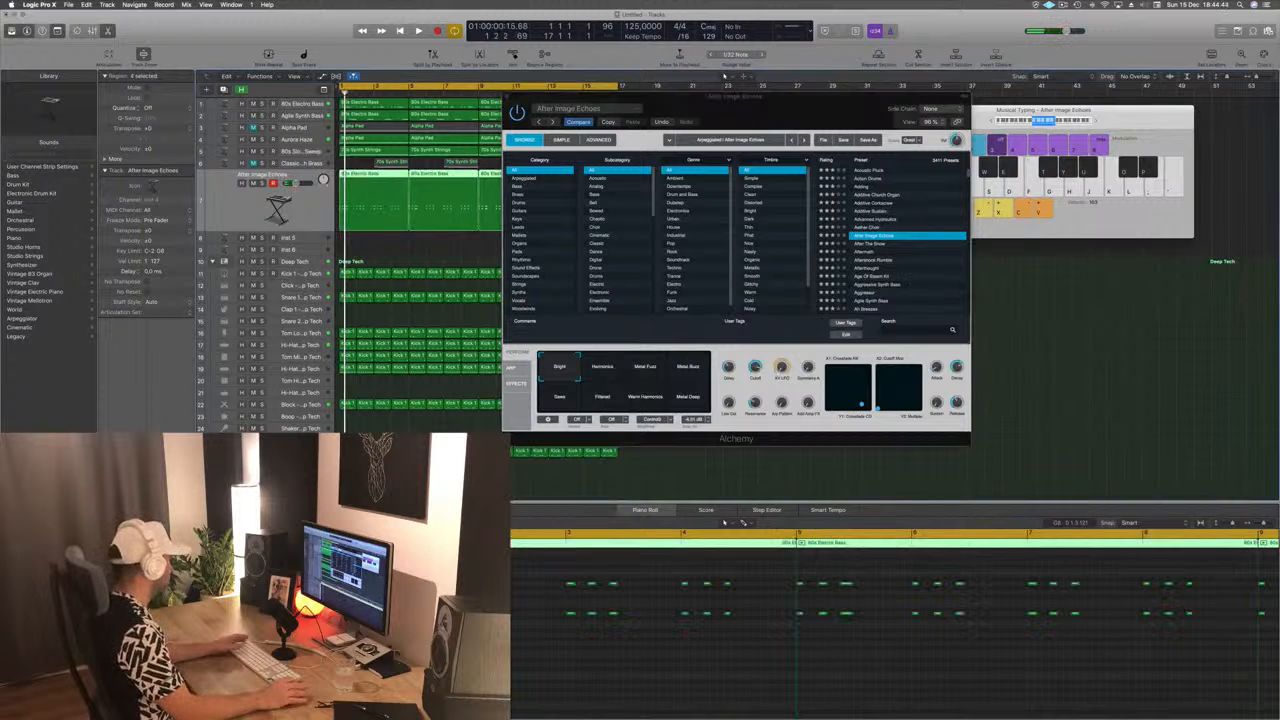
key("super+w")
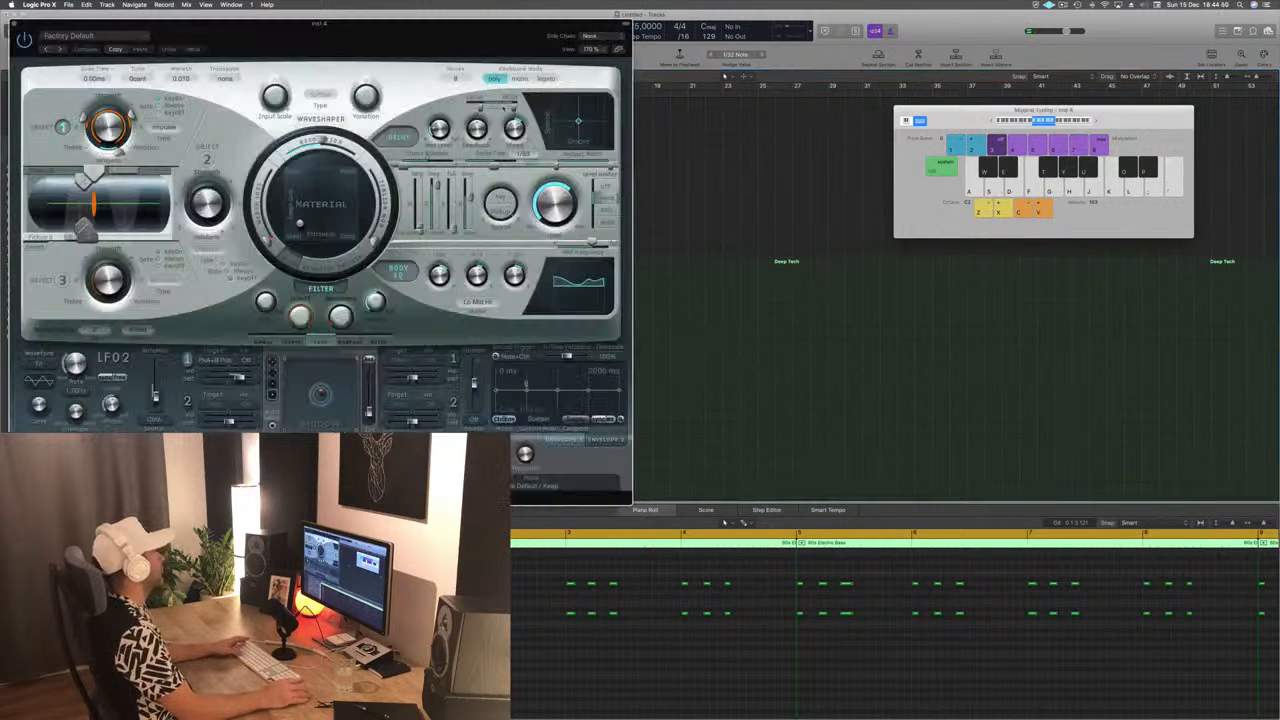
left_click_drag(381, 35, 975, 85)
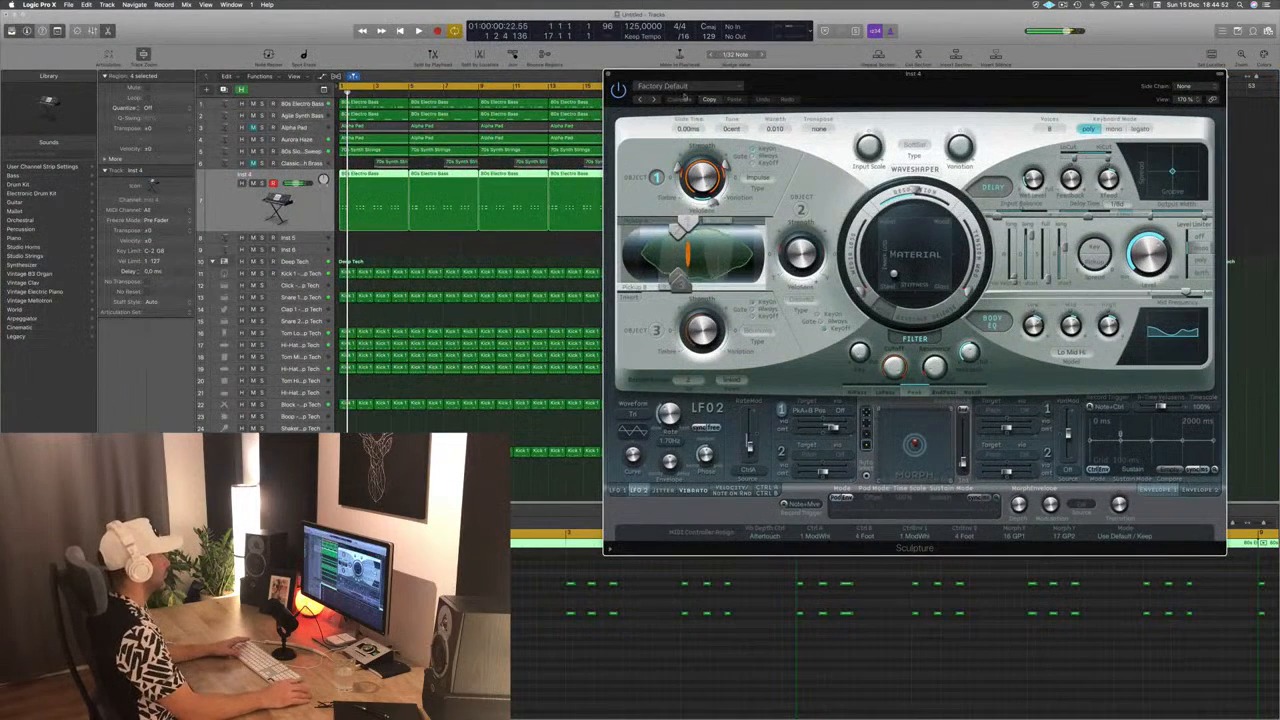
left_click(656, 100)
key("space")
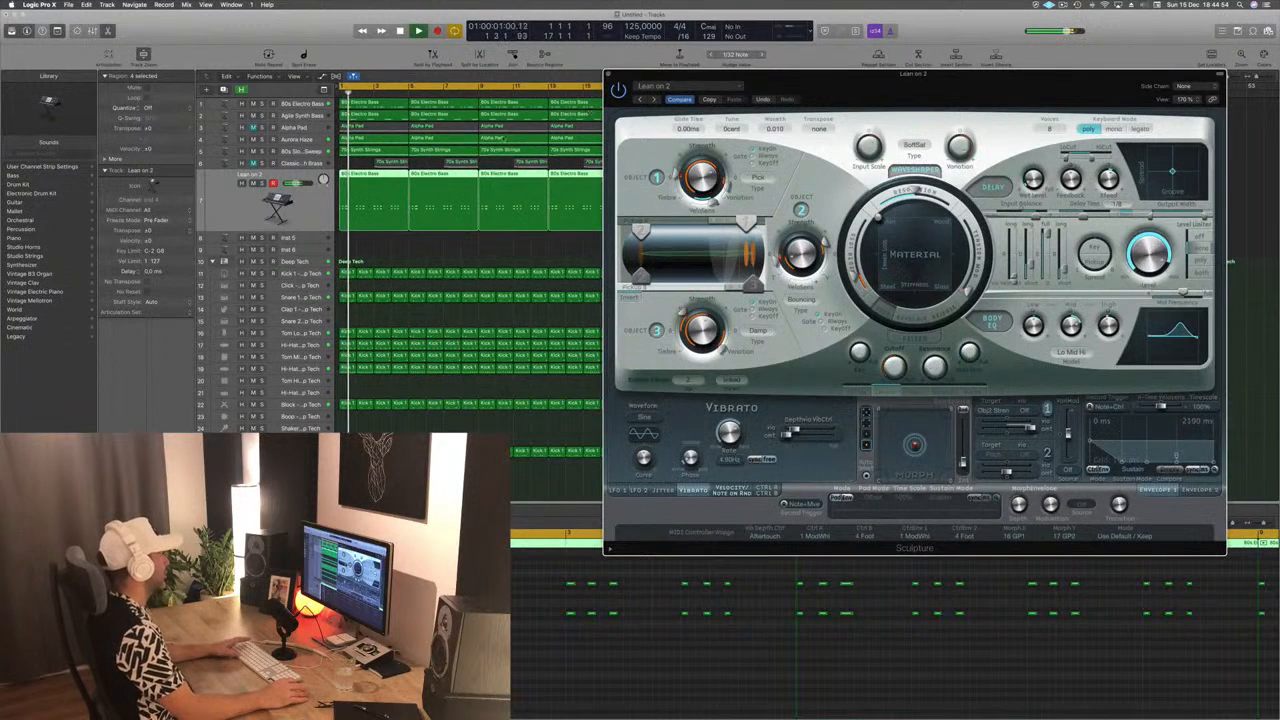
left_click(655, 100)
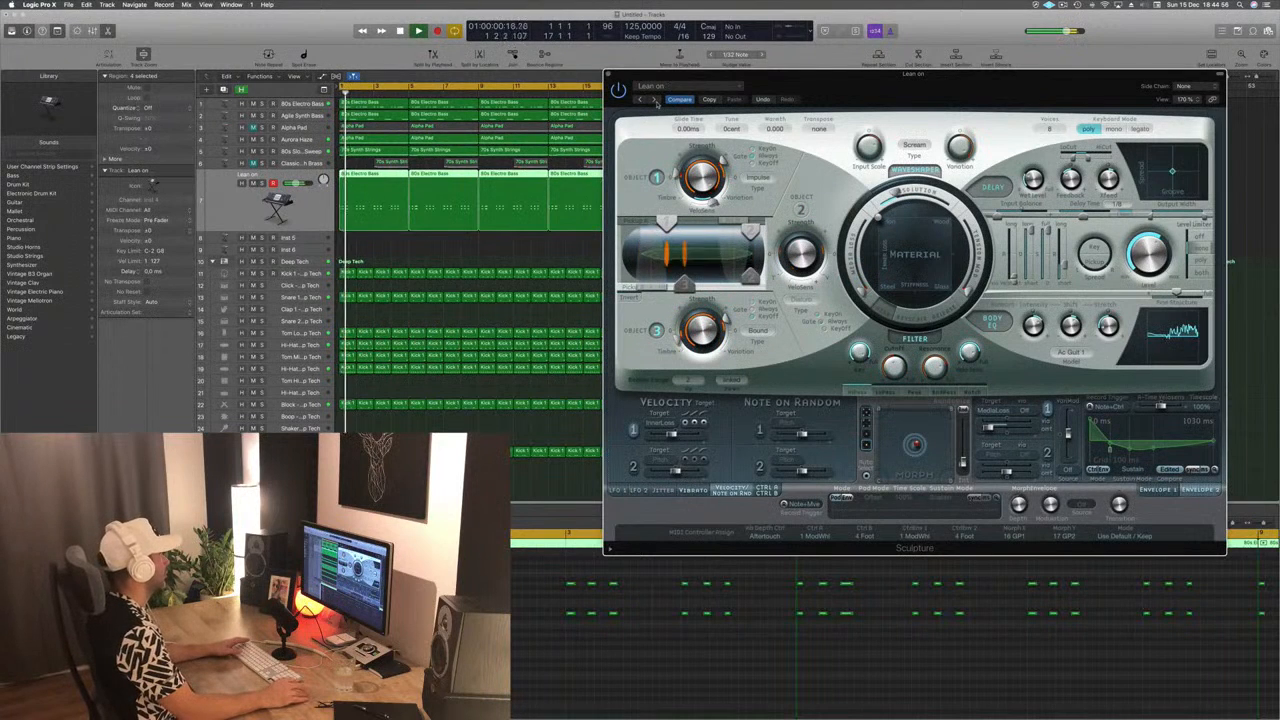
key("Return")
key("Return")
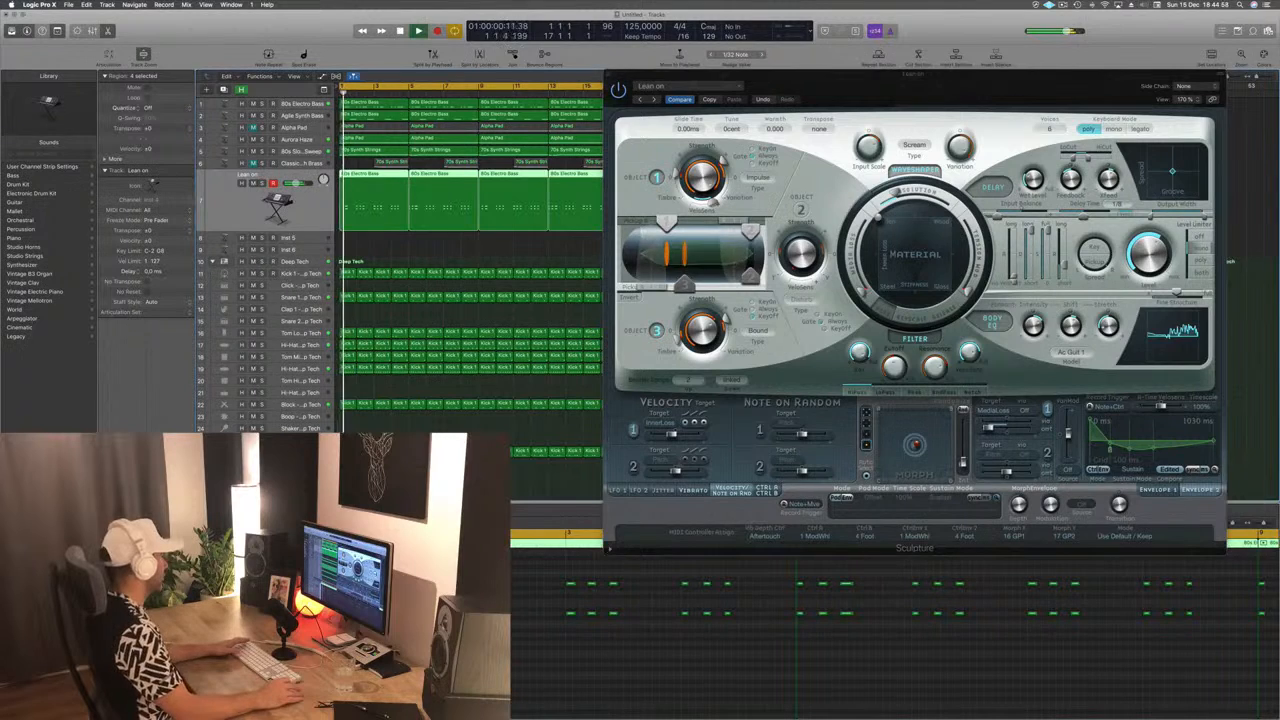
key("Return")
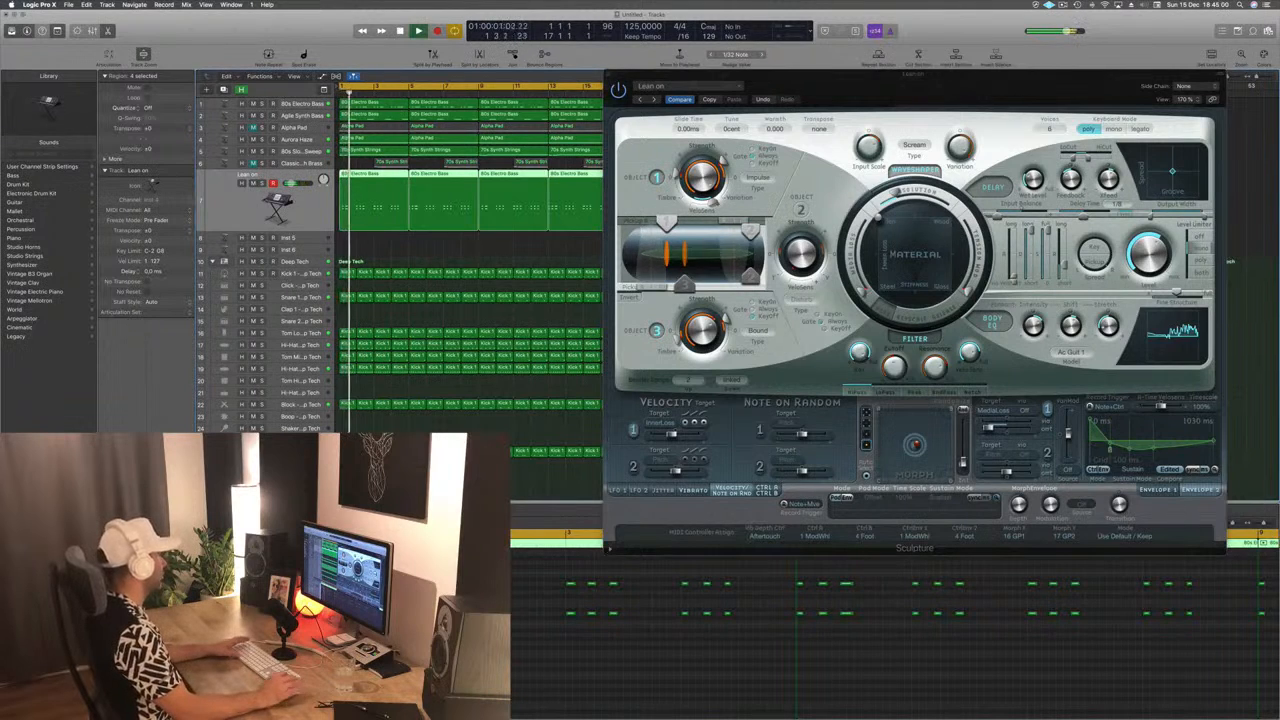
Fill the gaps in the Lean on track's note pattern with additional notes and play the arrangement
key("Return")
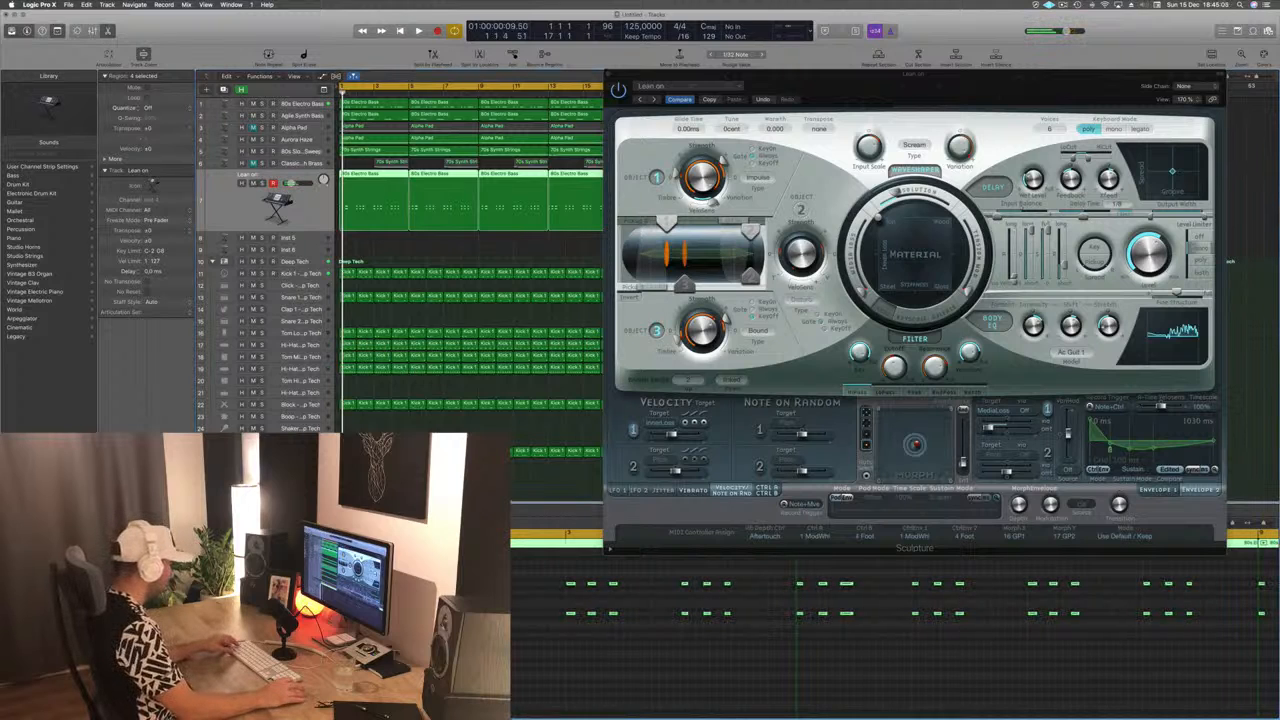
key("space")
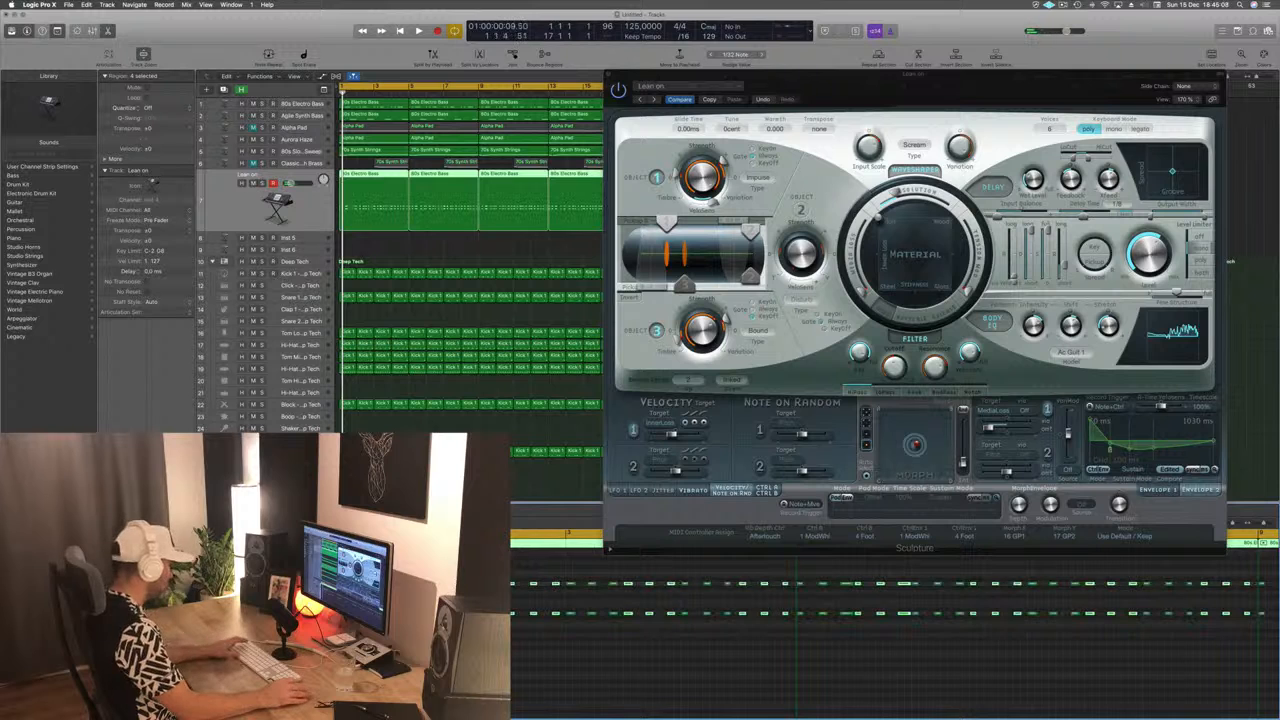
key("space")
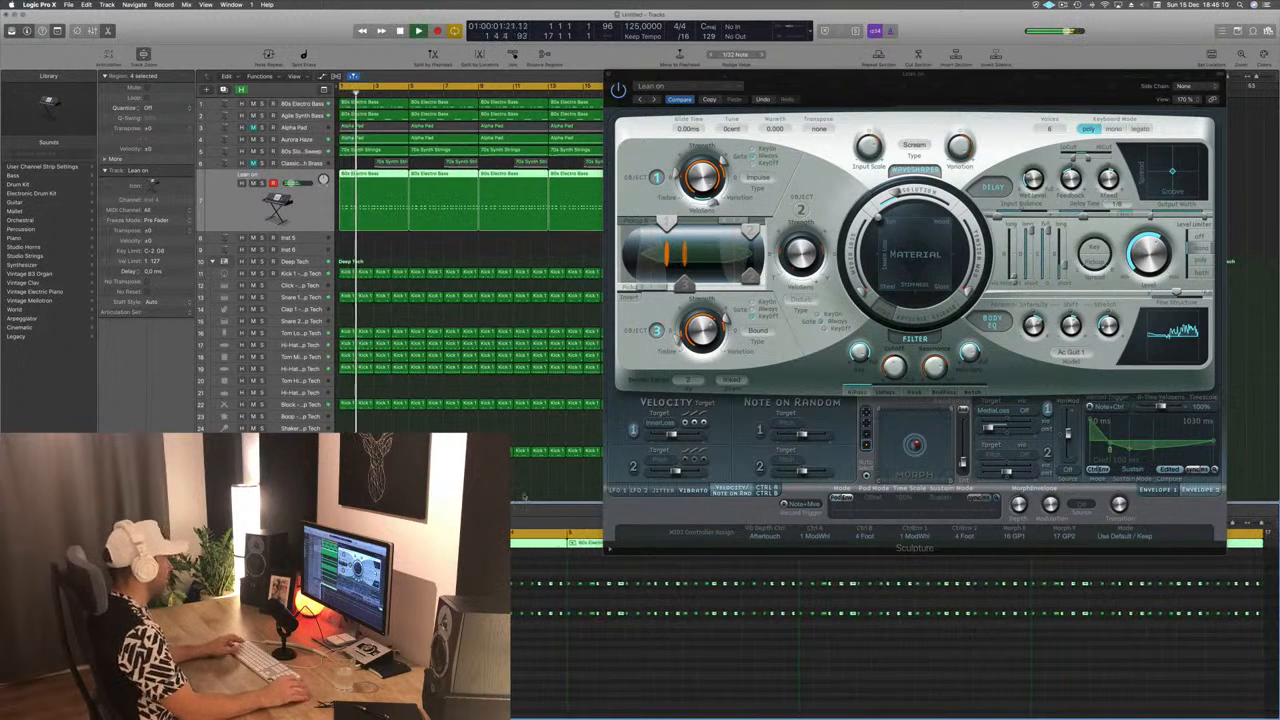
Close the Sculpture window and listen to the arrangement from the start with the 80s Slow Pop Sweep track muted
key("super+Left")
left_click_drag(1033, 78, 916, 96)
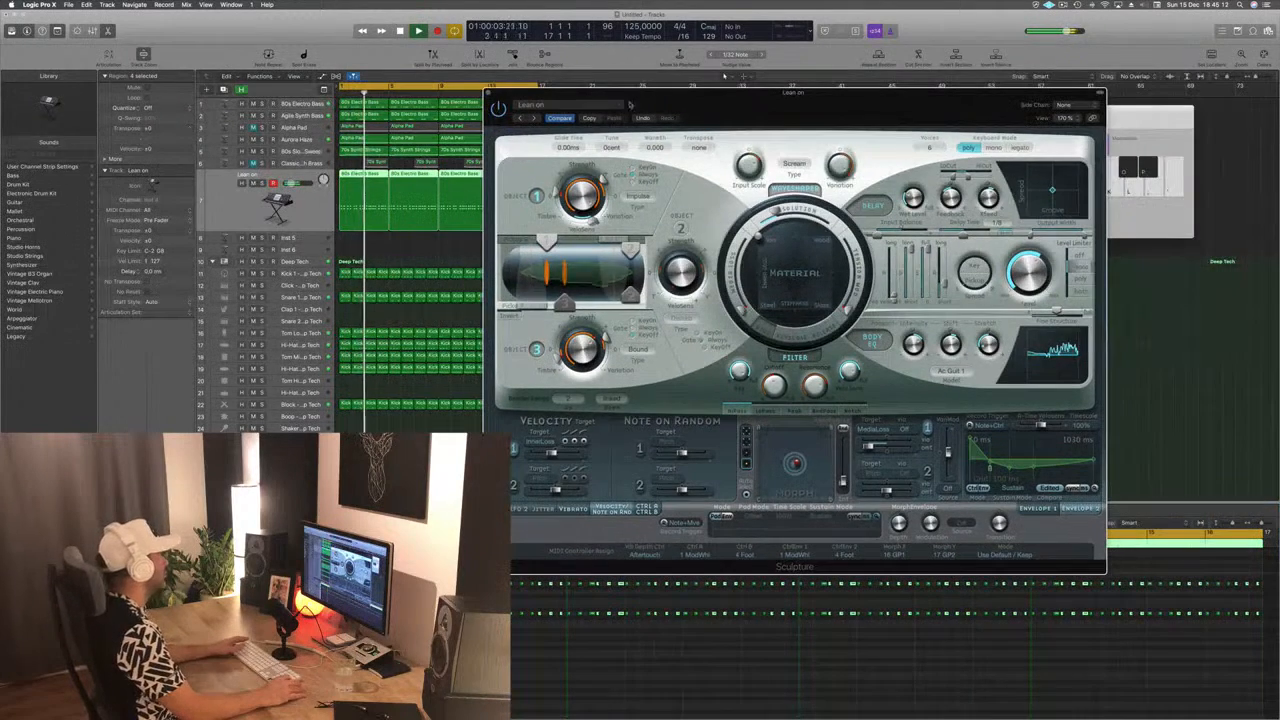
left_click(489, 94)
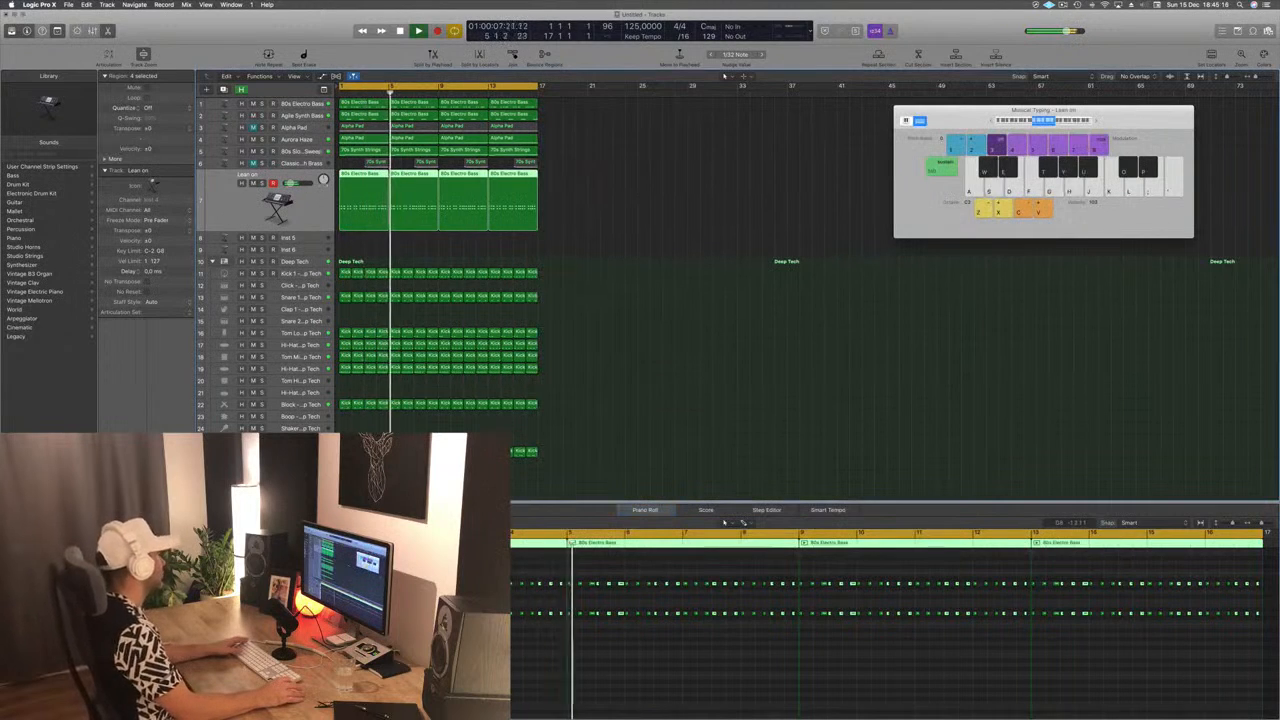
key("space")
key("Return")
key("space")
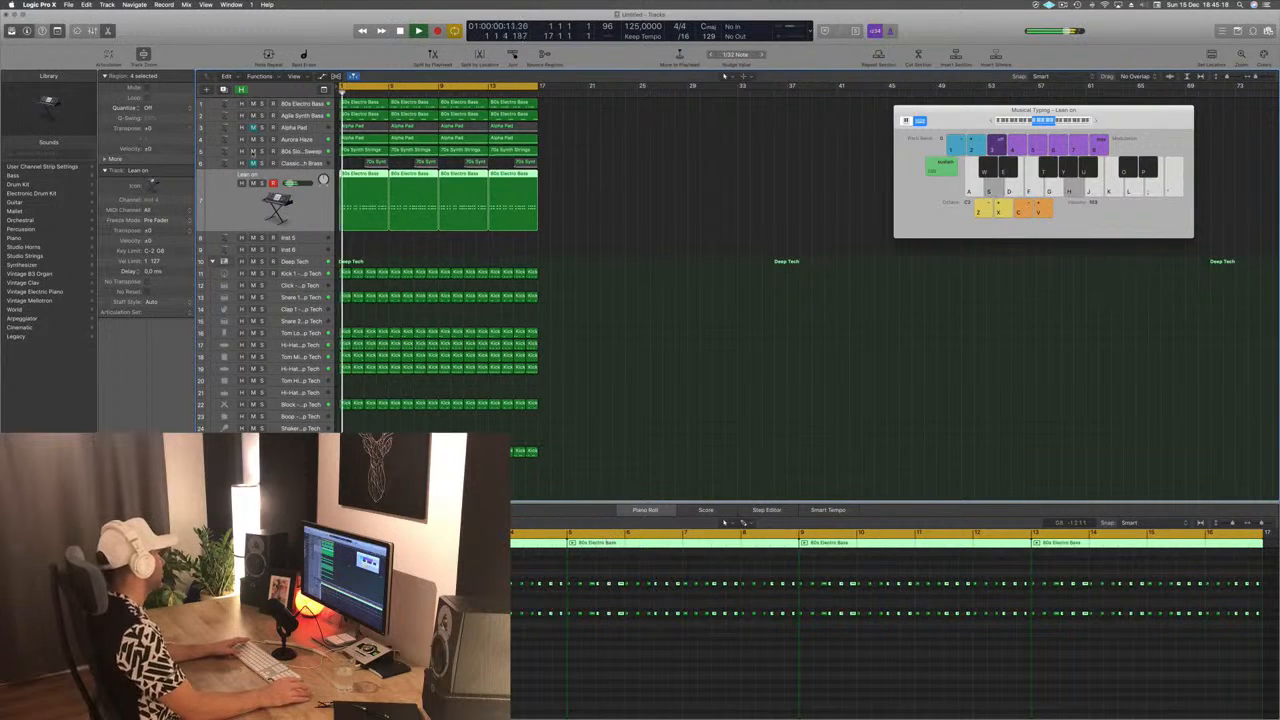
key("super+Right")
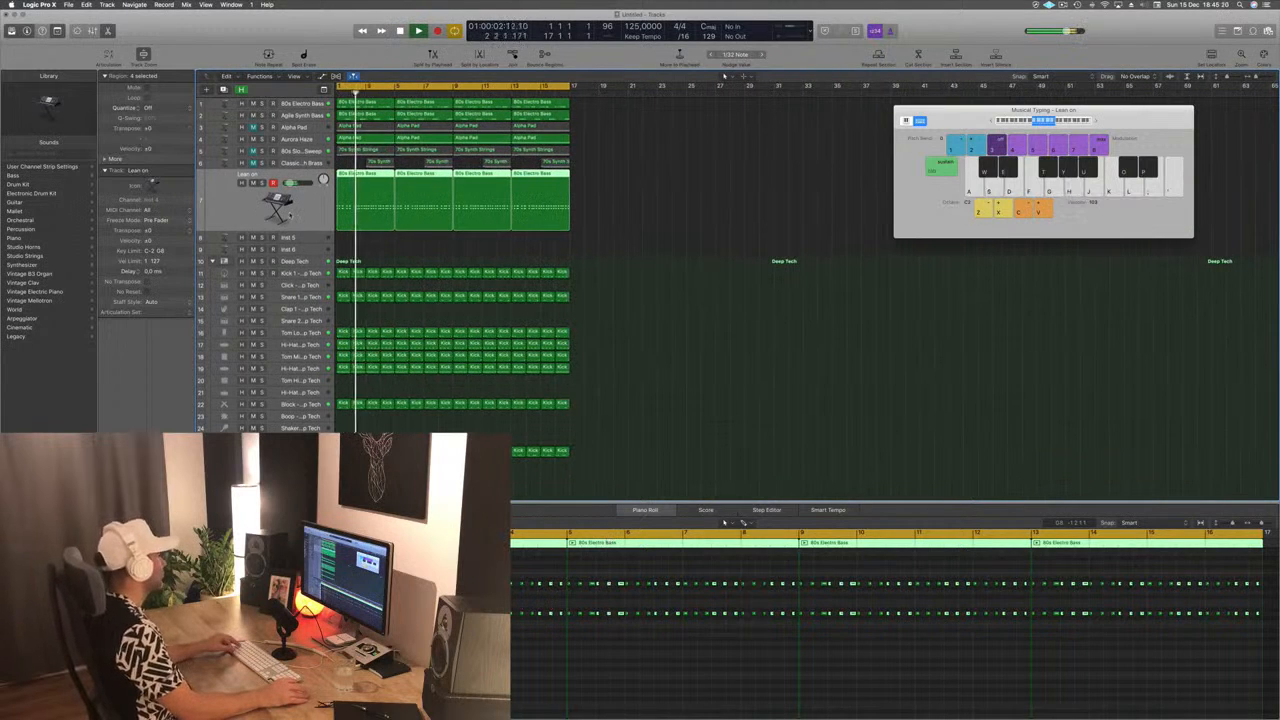
key("super+Up")
key("super+Up")
key("super+Up")
key("super+Right")
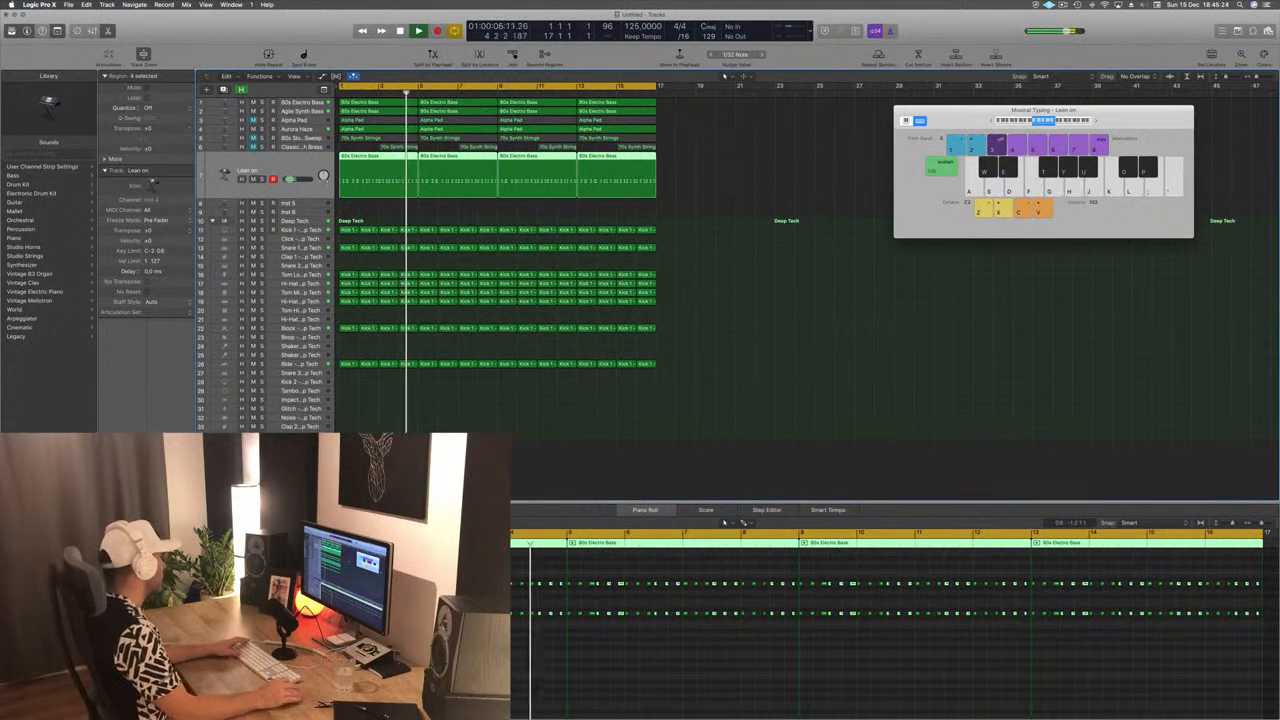
left_click(822, 265)
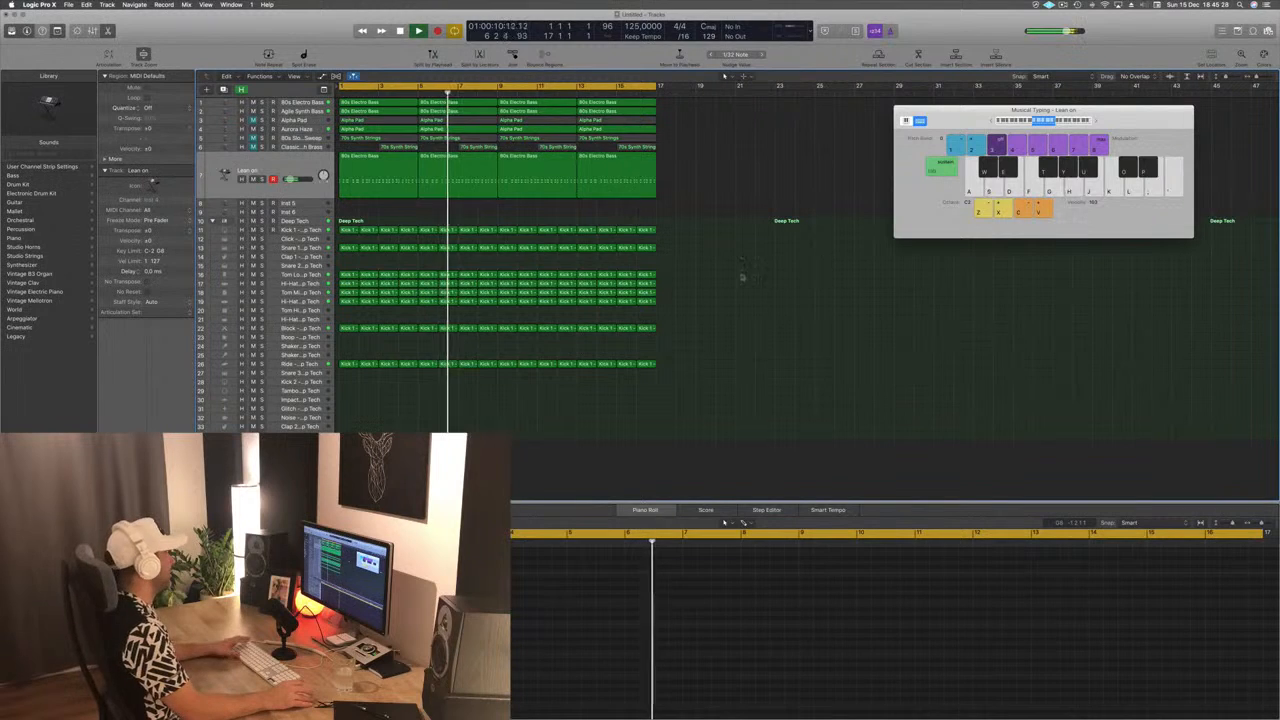
scroll(706, 299, "up", 1)
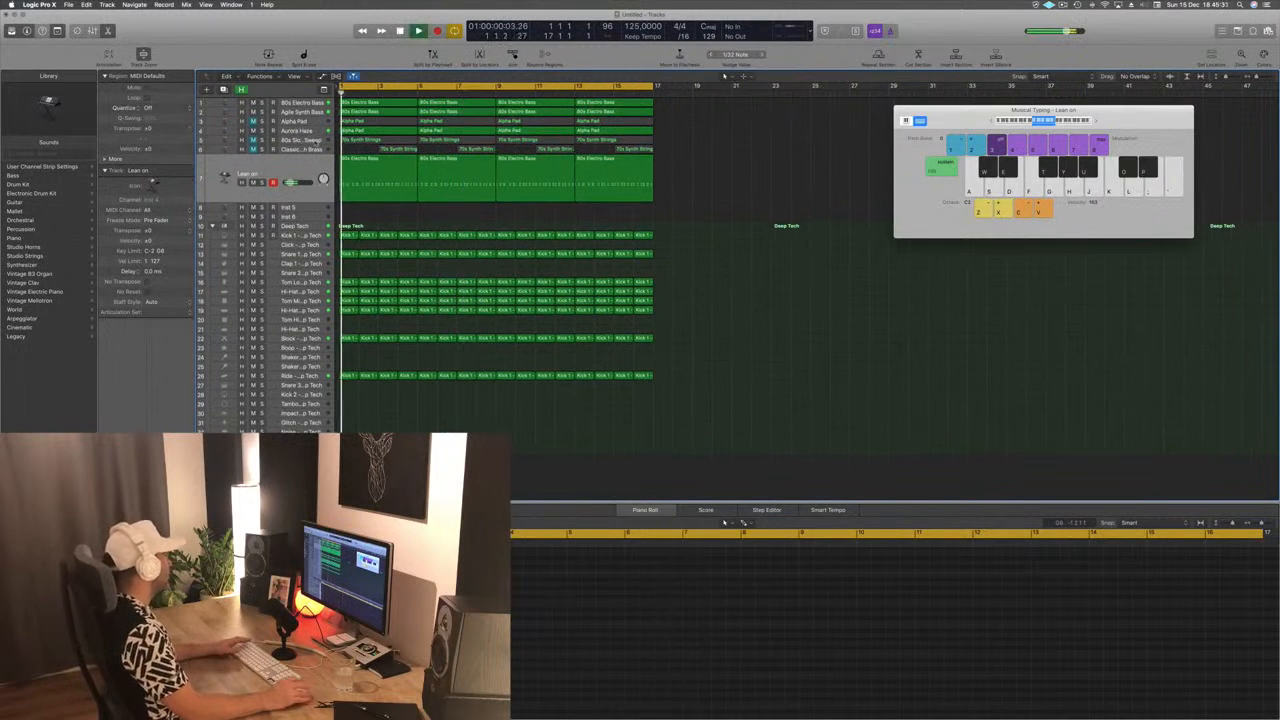
Unmute the 80s Slow Pop Sweep track, transpose all its notes down an octave, and play from the start
left_click(285, 140)
left_click(253, 165)
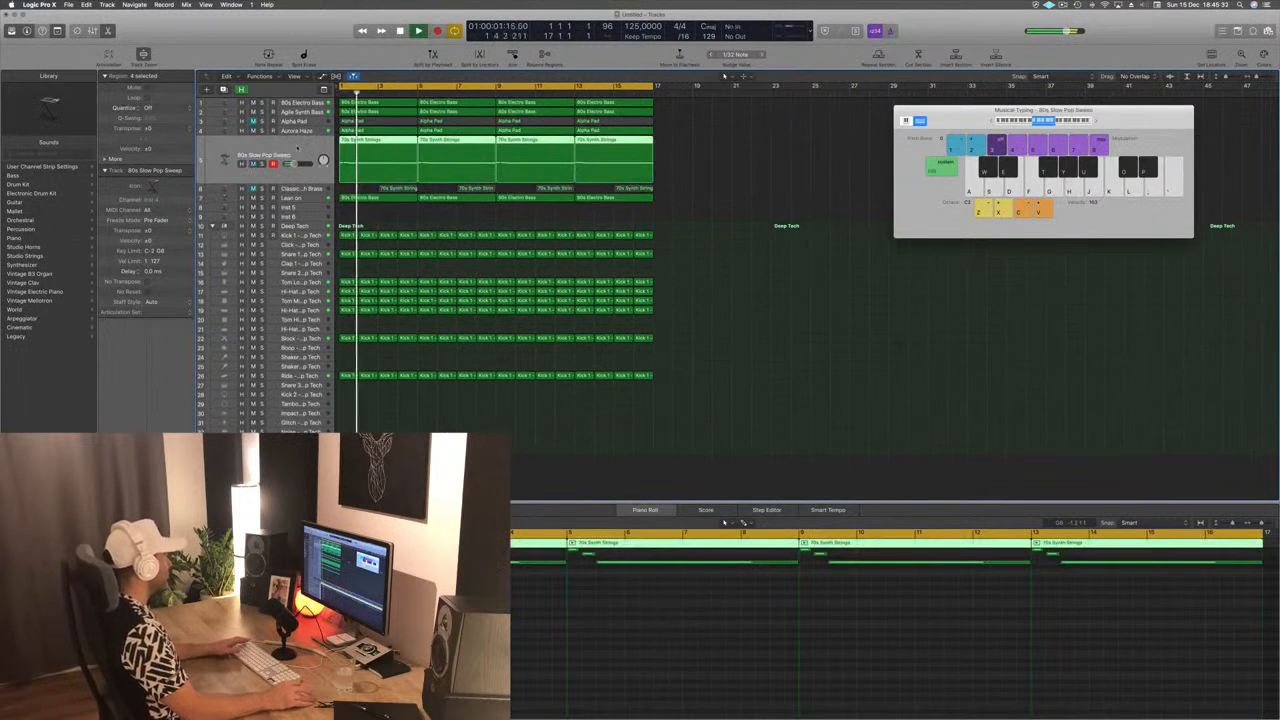
left_click(529, 694)
key("super+a")
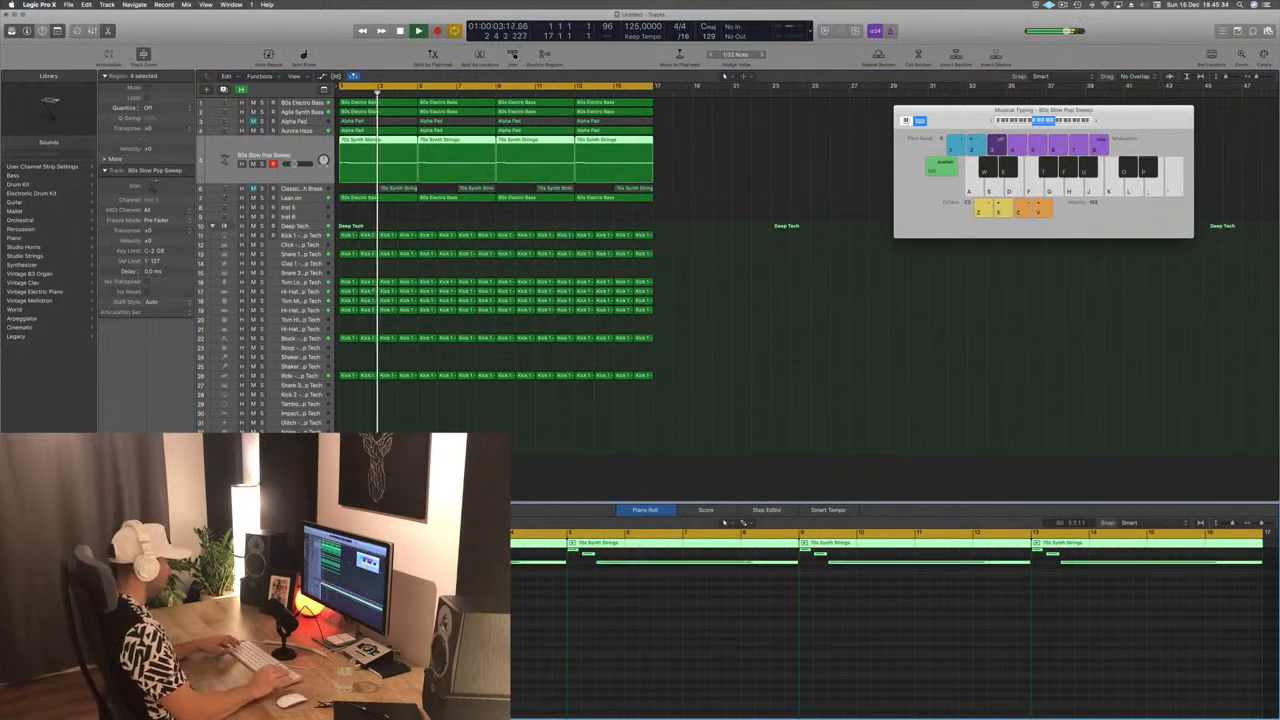
key("alt+shift+Down")
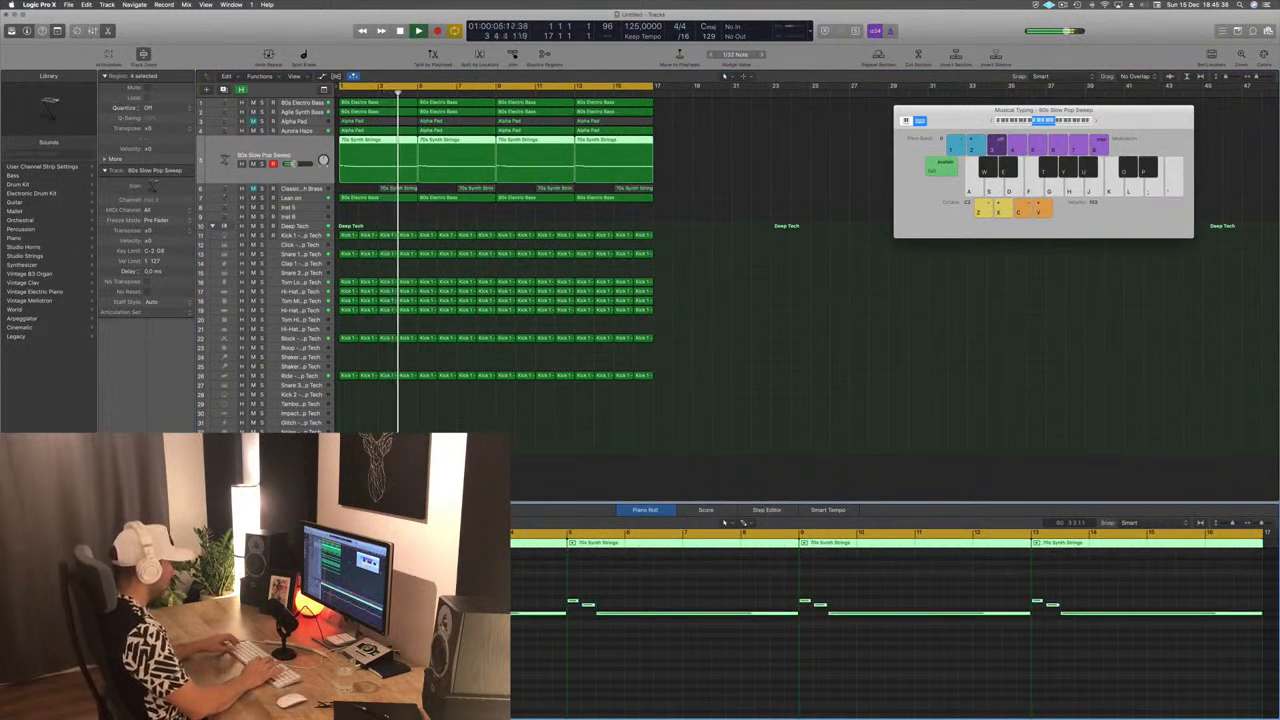
key("Return")
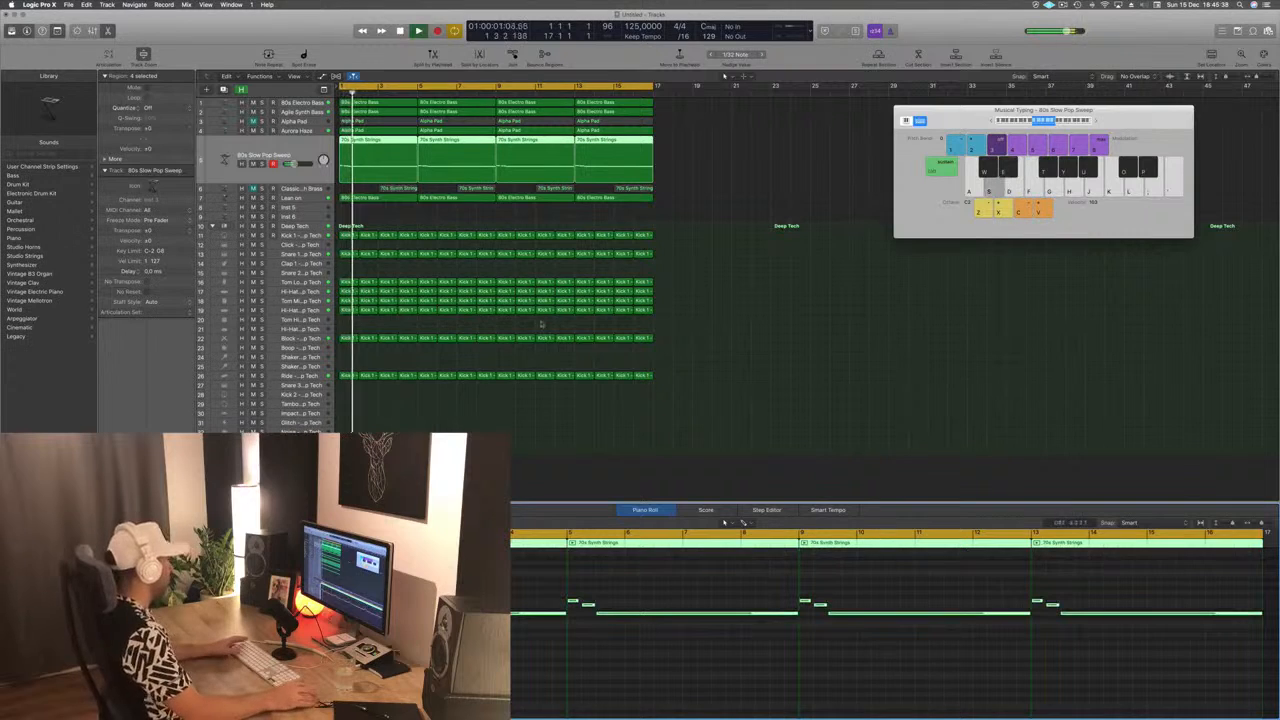
Duplicate the 80s Slow Pop Sweep track and copy all its 70s Synth Strings regions onto the new track
key("Return")
left_click(264, 142)
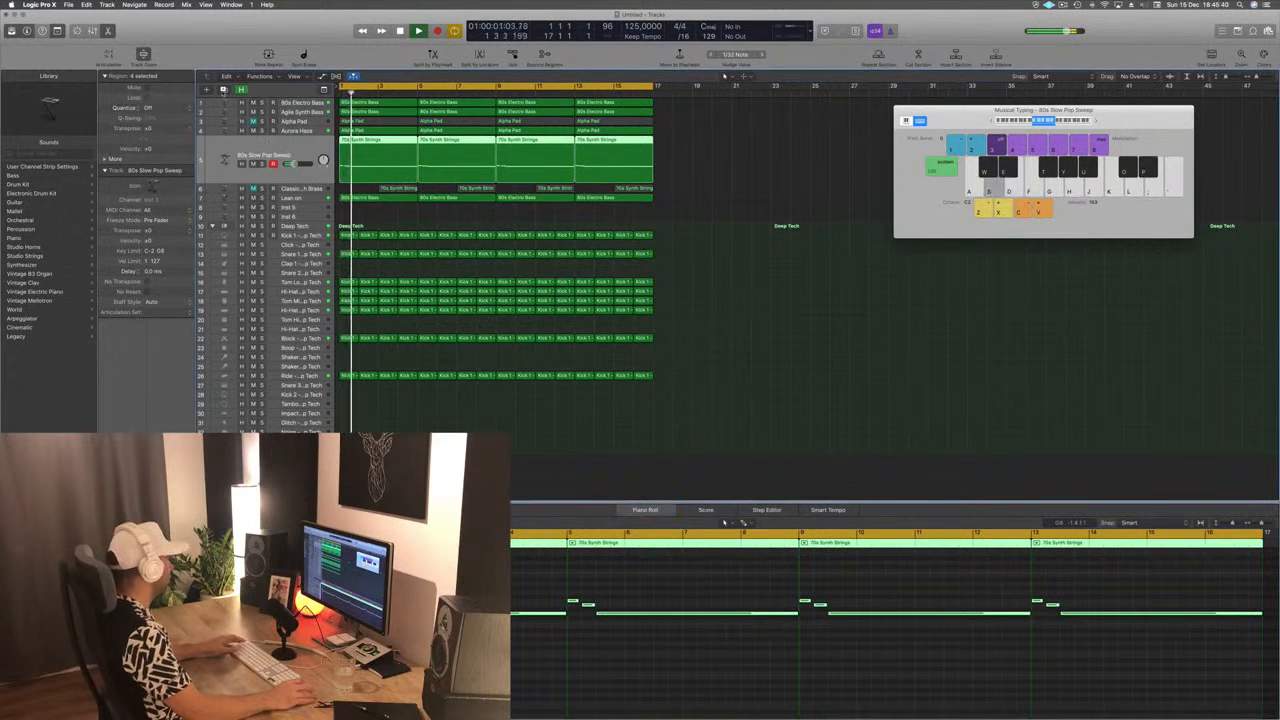
key("super+d")
left_click_drag(688, 145, 355, 157)
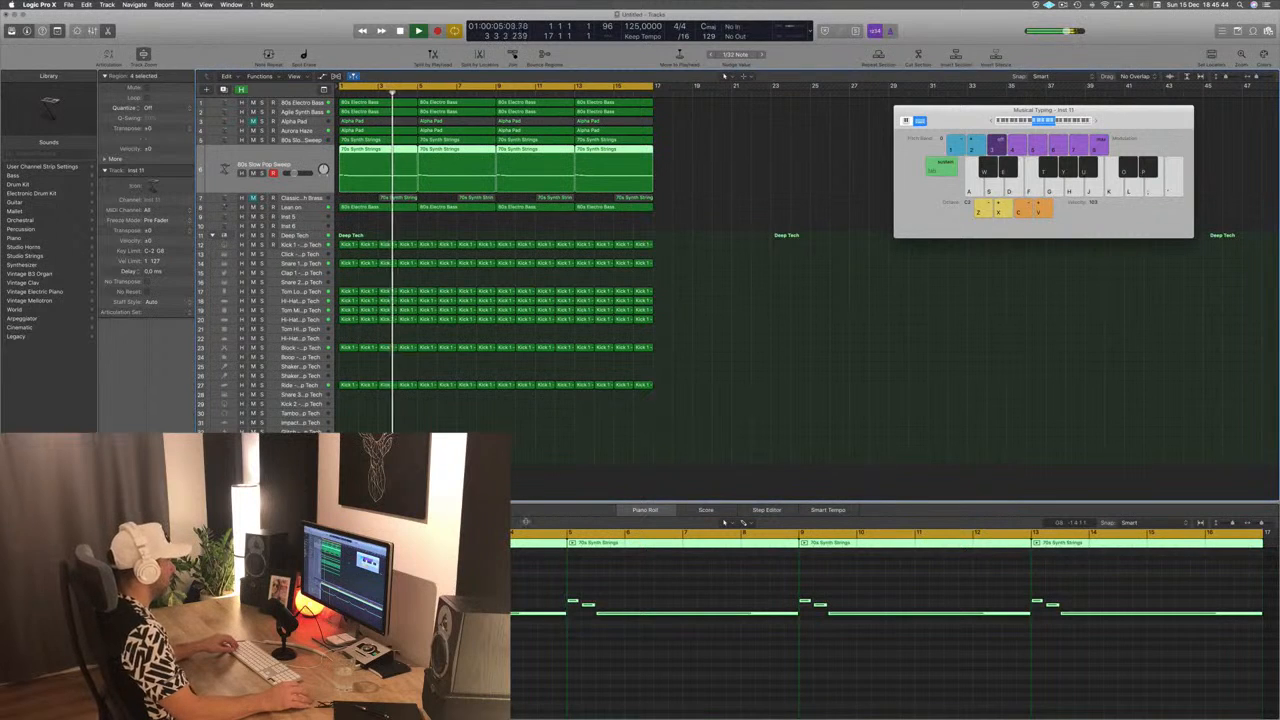
Transpose all notes of the copied 70s Synth Strings regions up an octave and play the arrangement from the start
left_click(487, 645)
key("super+a")
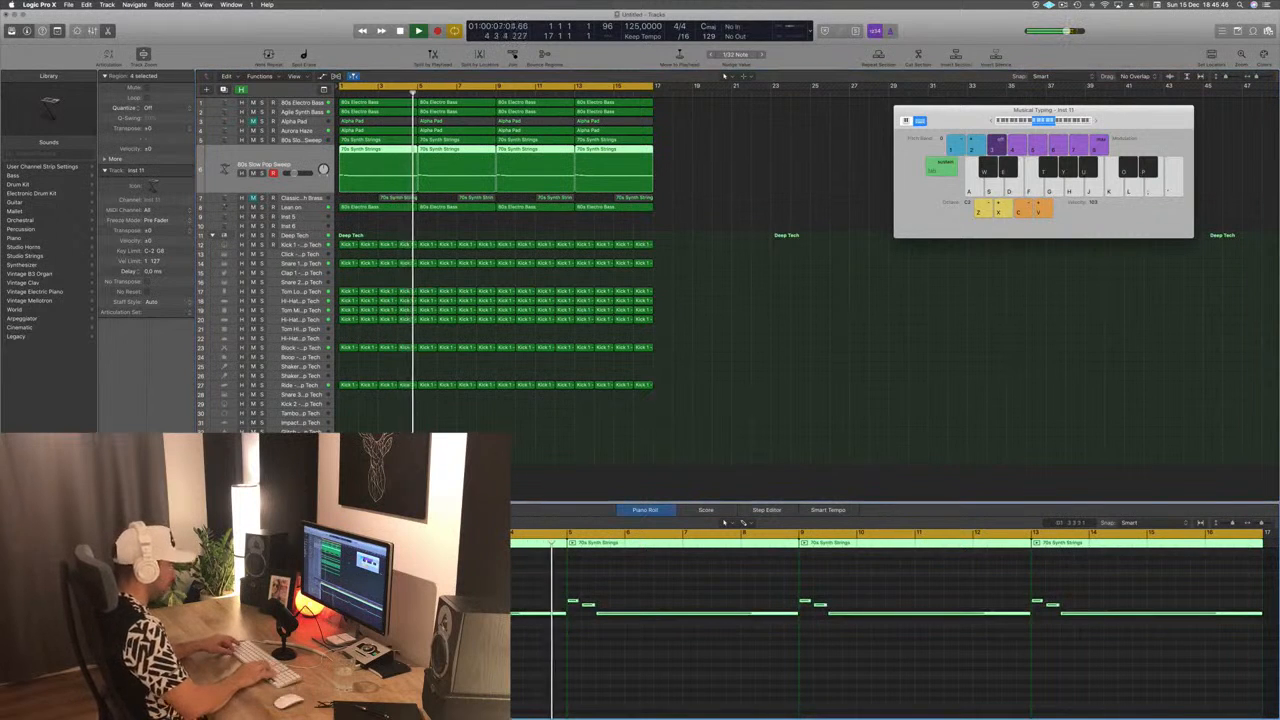
key("alt+shift+Up")
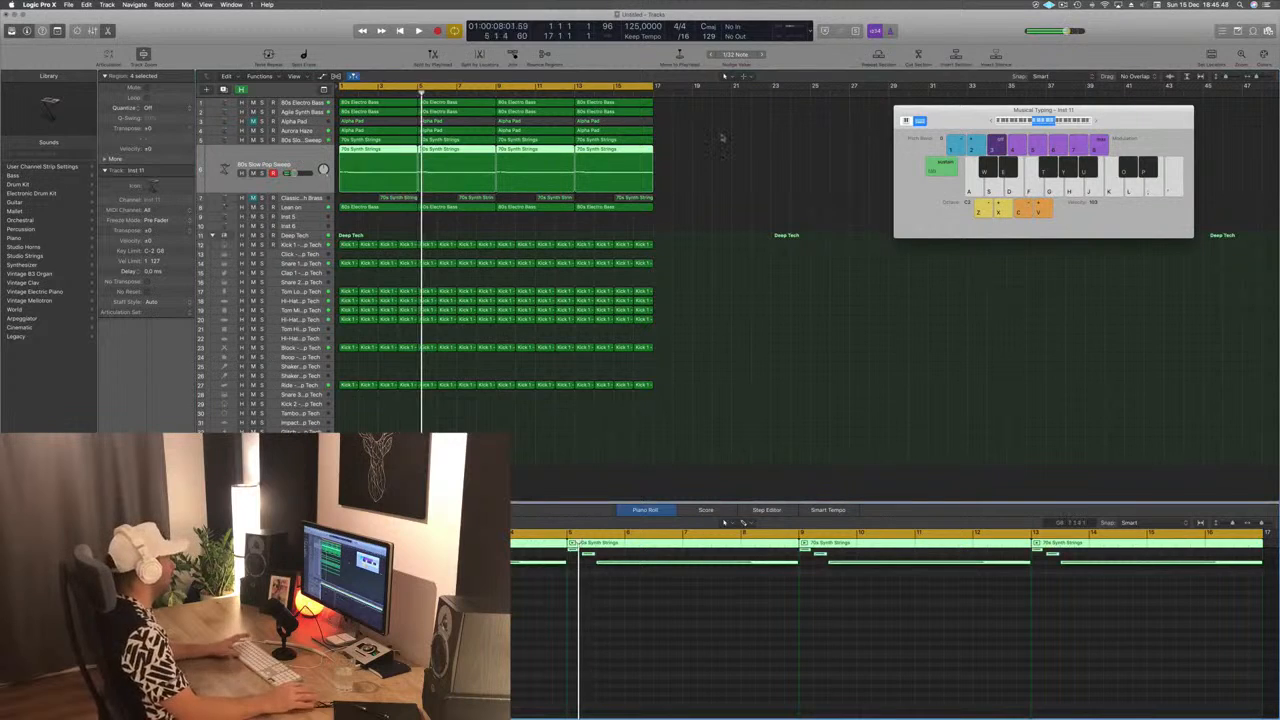
key("space")
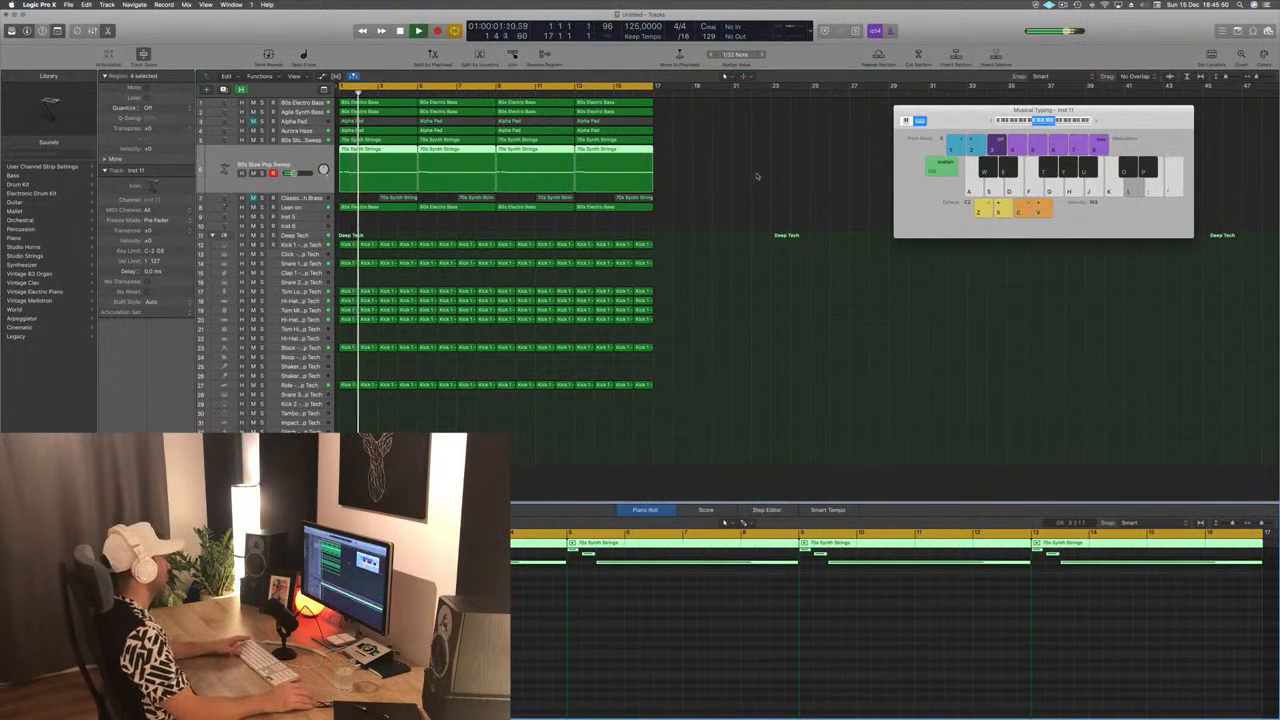
key("space")
key("space")
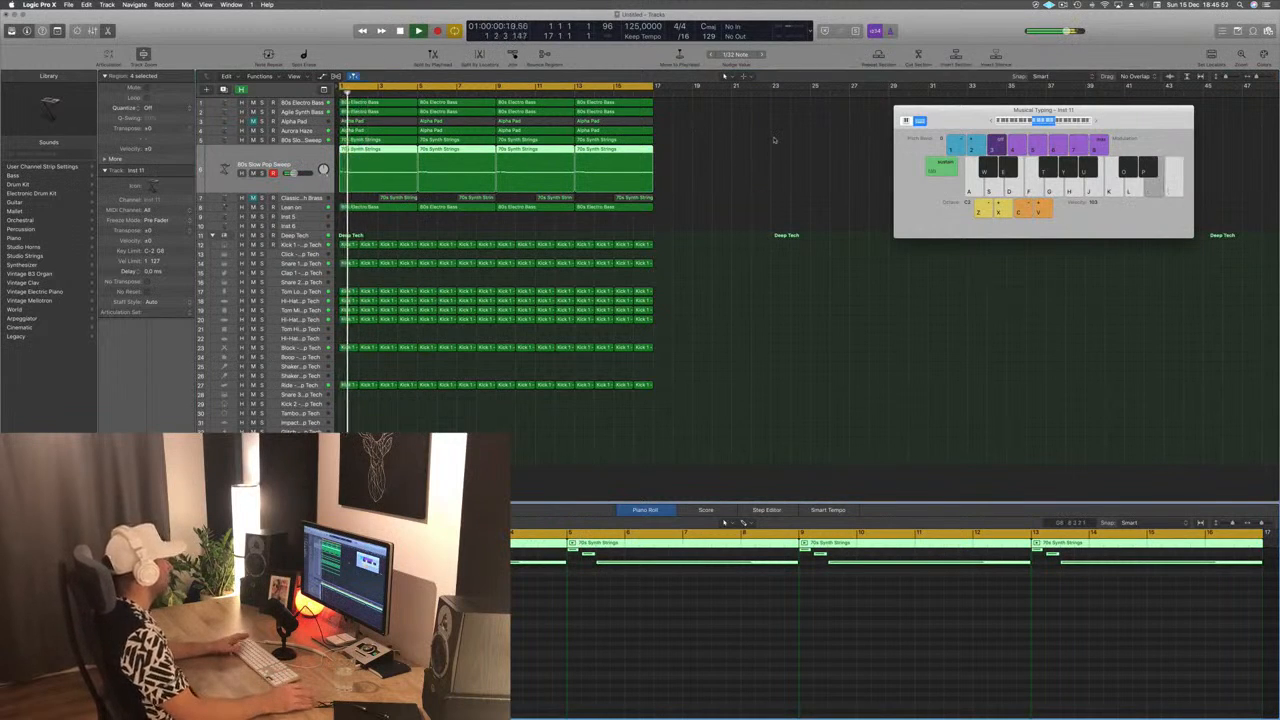
Select the original 80s Slow Pop Sweep track and replay the arrangement repeatedly from the start to compare the layers
key("Up")
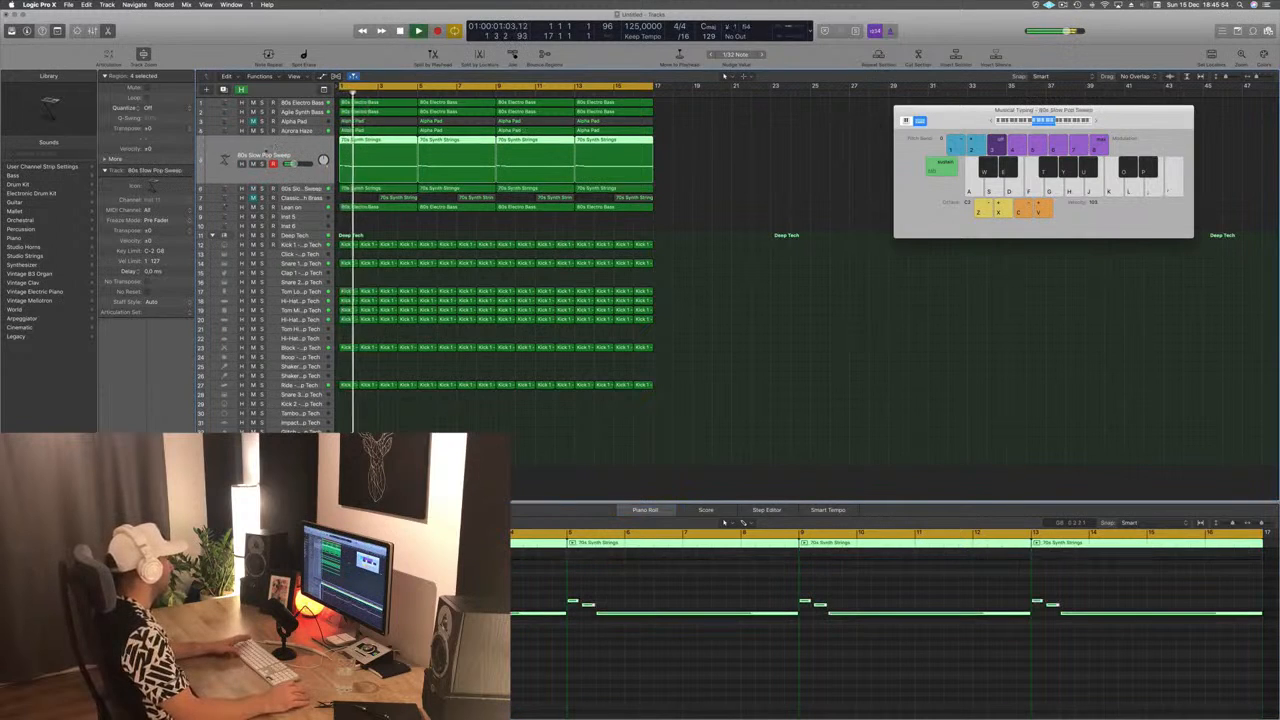
key("space")
key("space")
key("m")
key("space")
key("space")
key("f")
key("m")
key("d")
key("s")
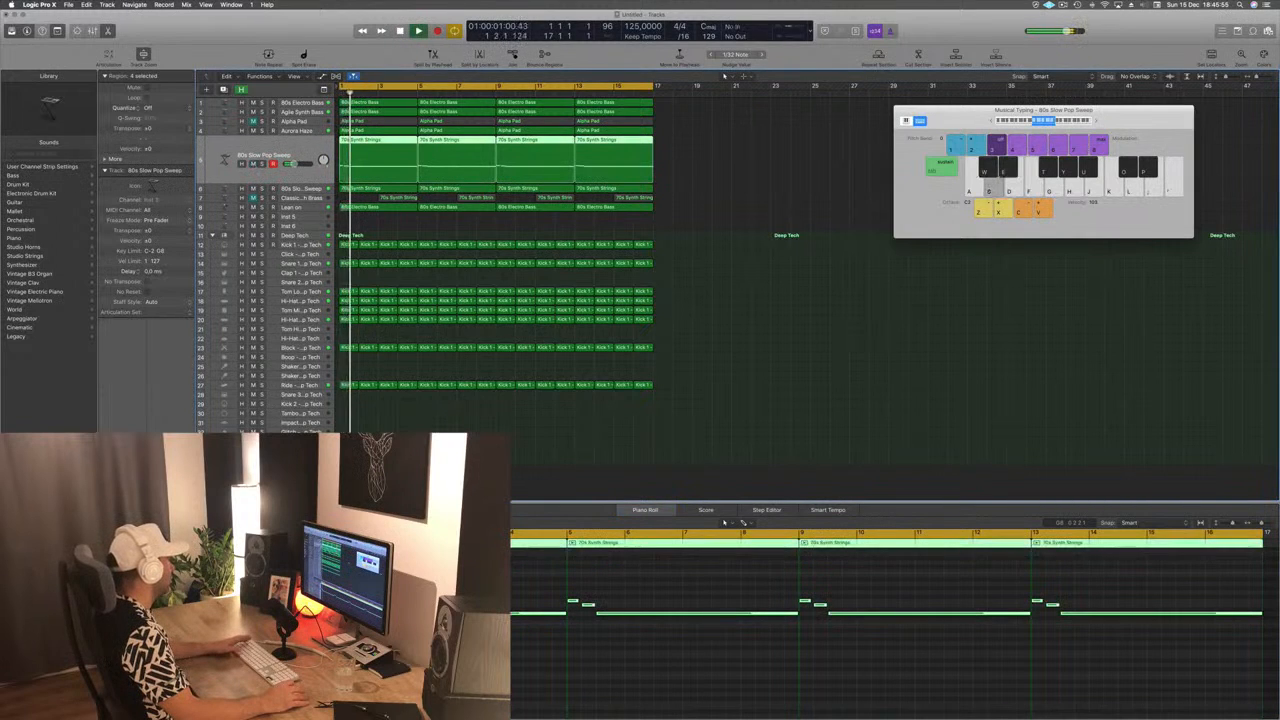
key("space")
key("space")
key("f")
key("d")
key("s")
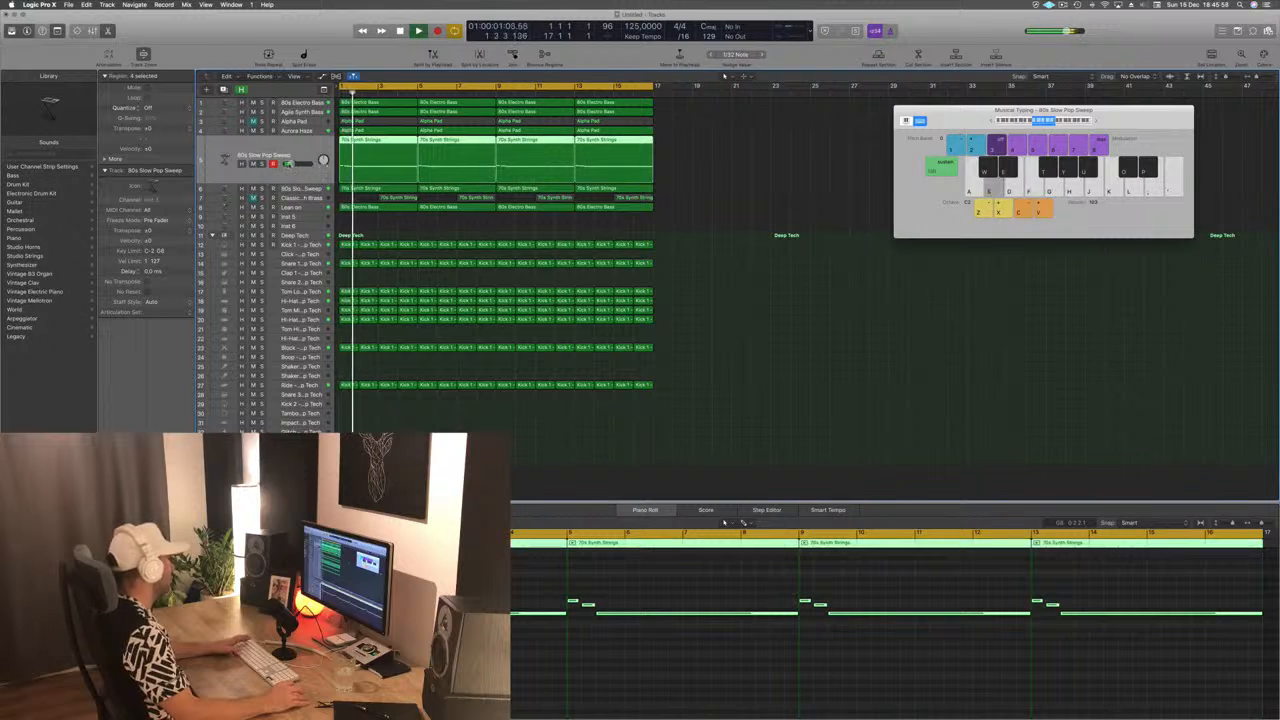
Deselect the regions and save the project as a package under an Episode 42 file name
left_click(738, 216)
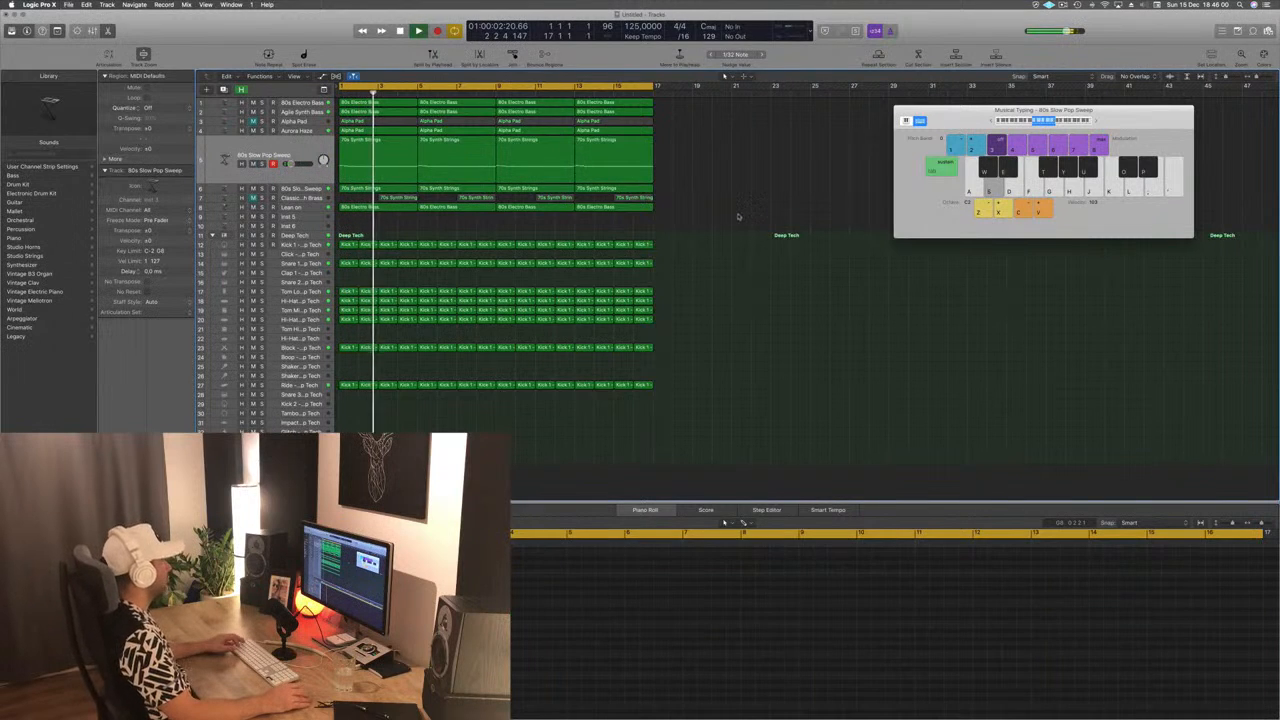
key("super+s")
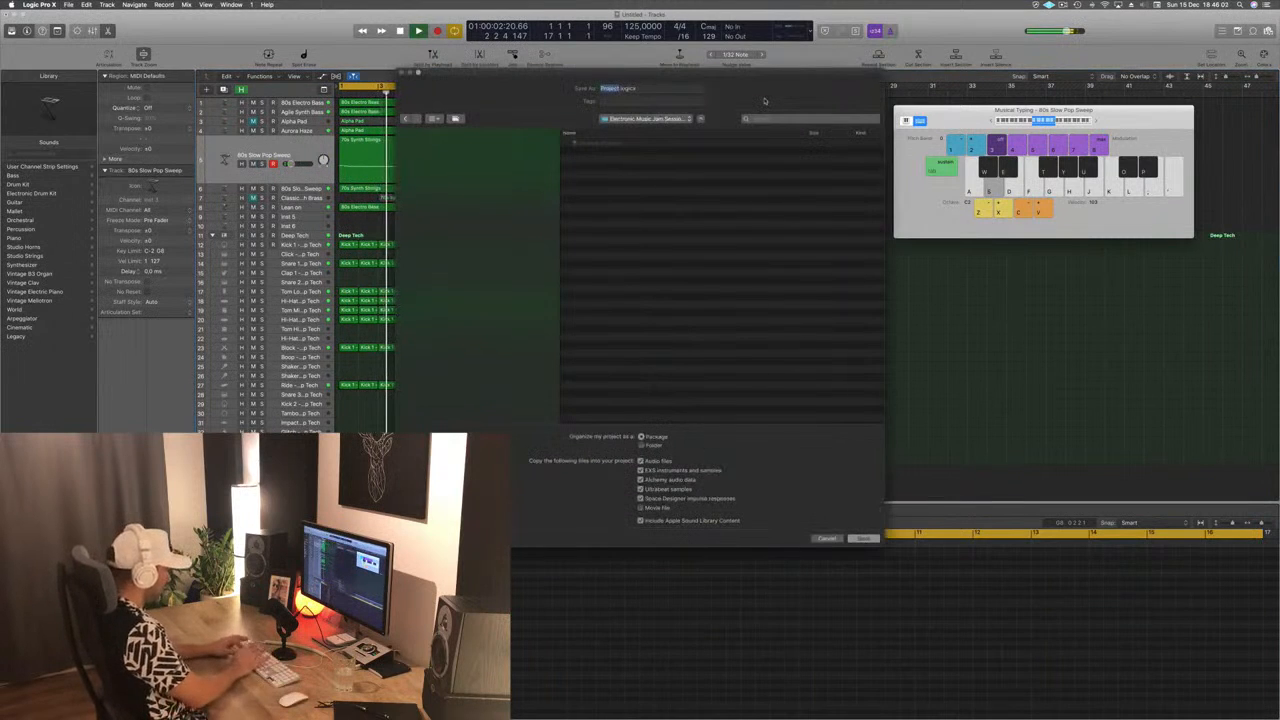
type("Episode 02 Outp")
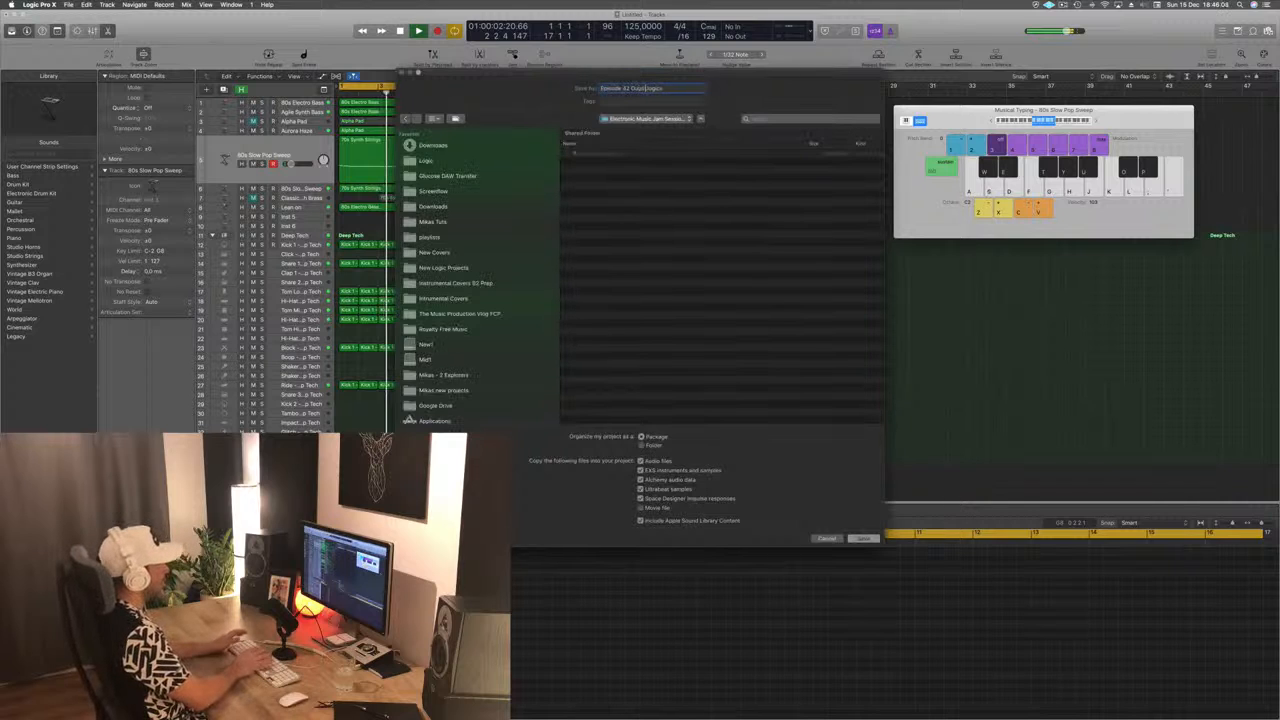
key("Return")
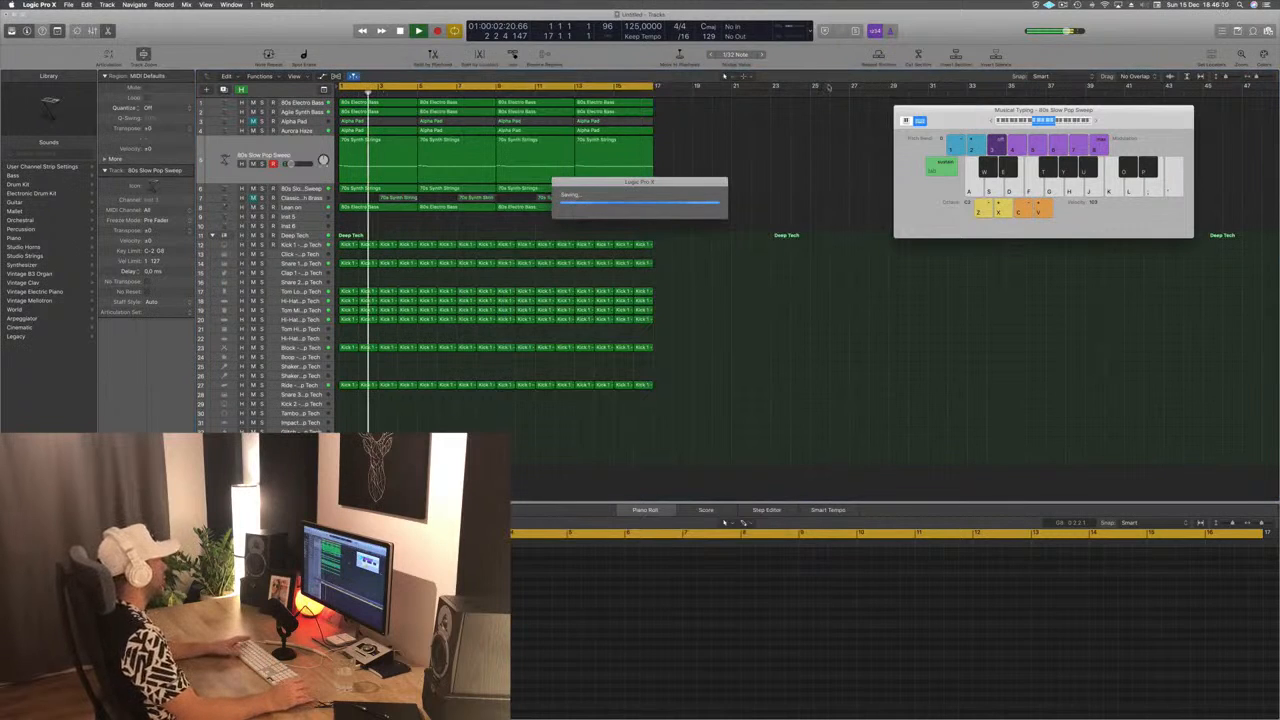
Save the project again under the same name in the Logic folder and play the arrangement from the start
left_click(68, 5)
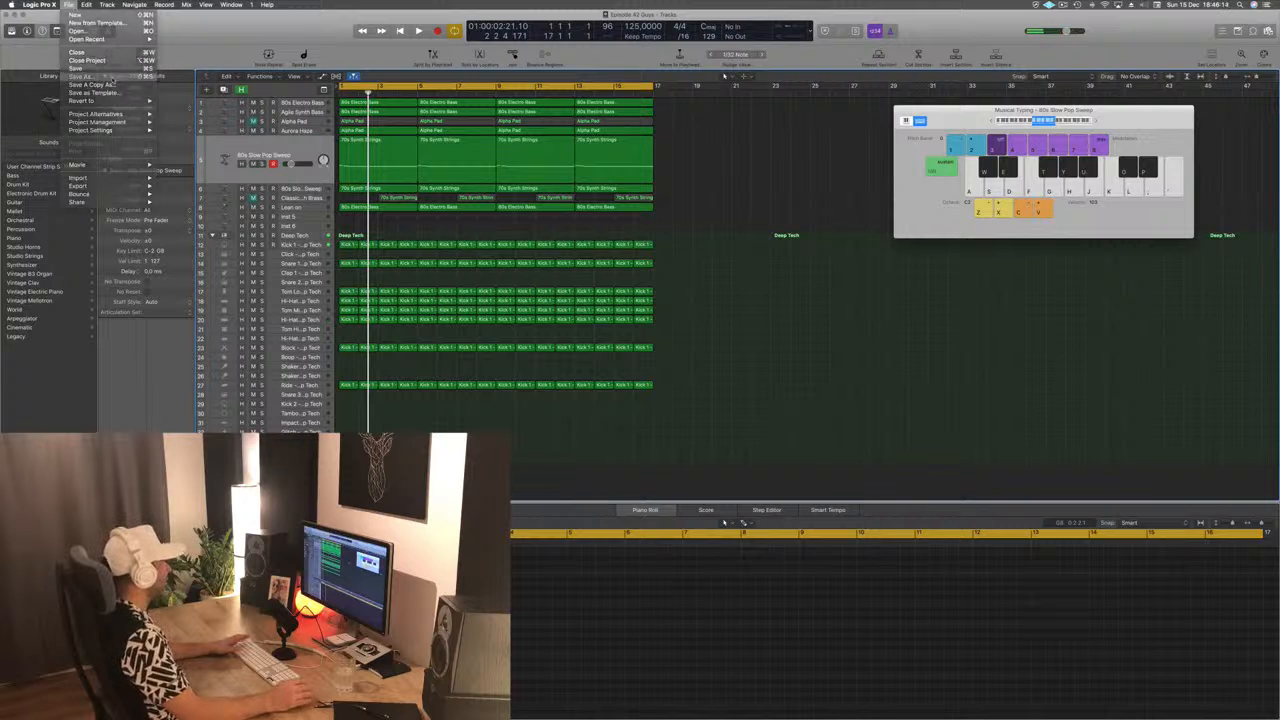
left_click(110, 77)
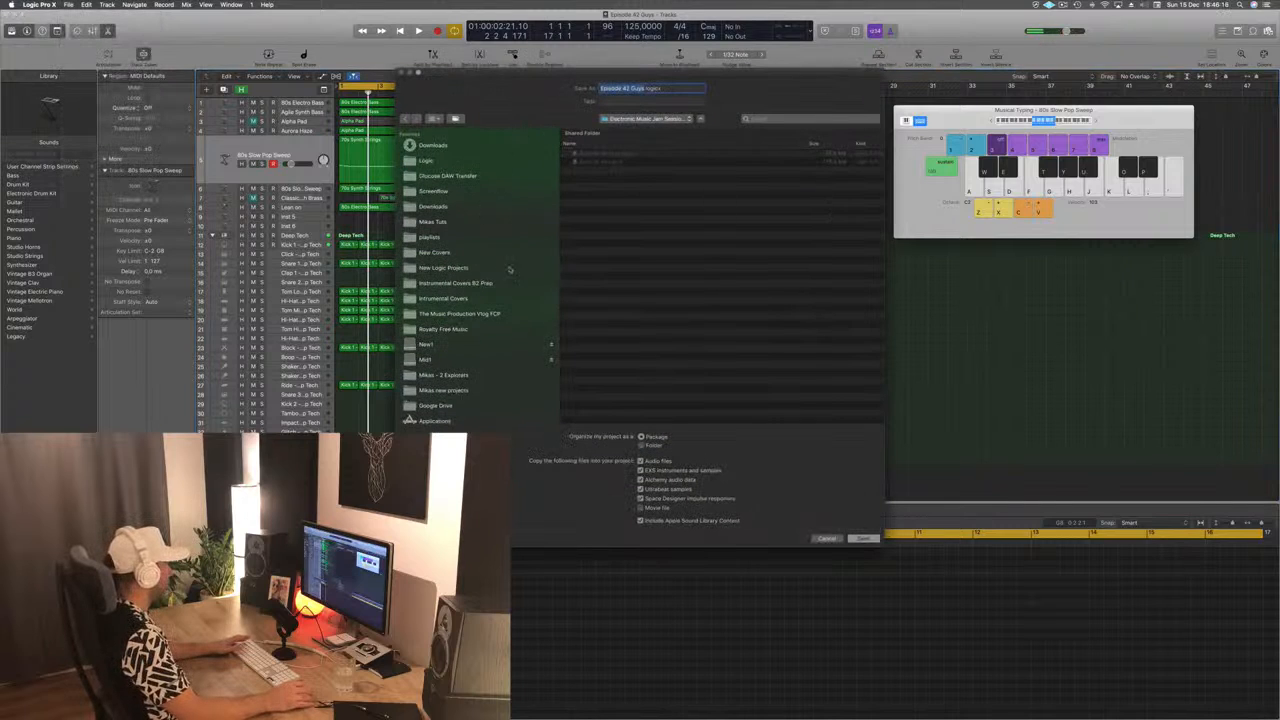
left_click(443, 268)
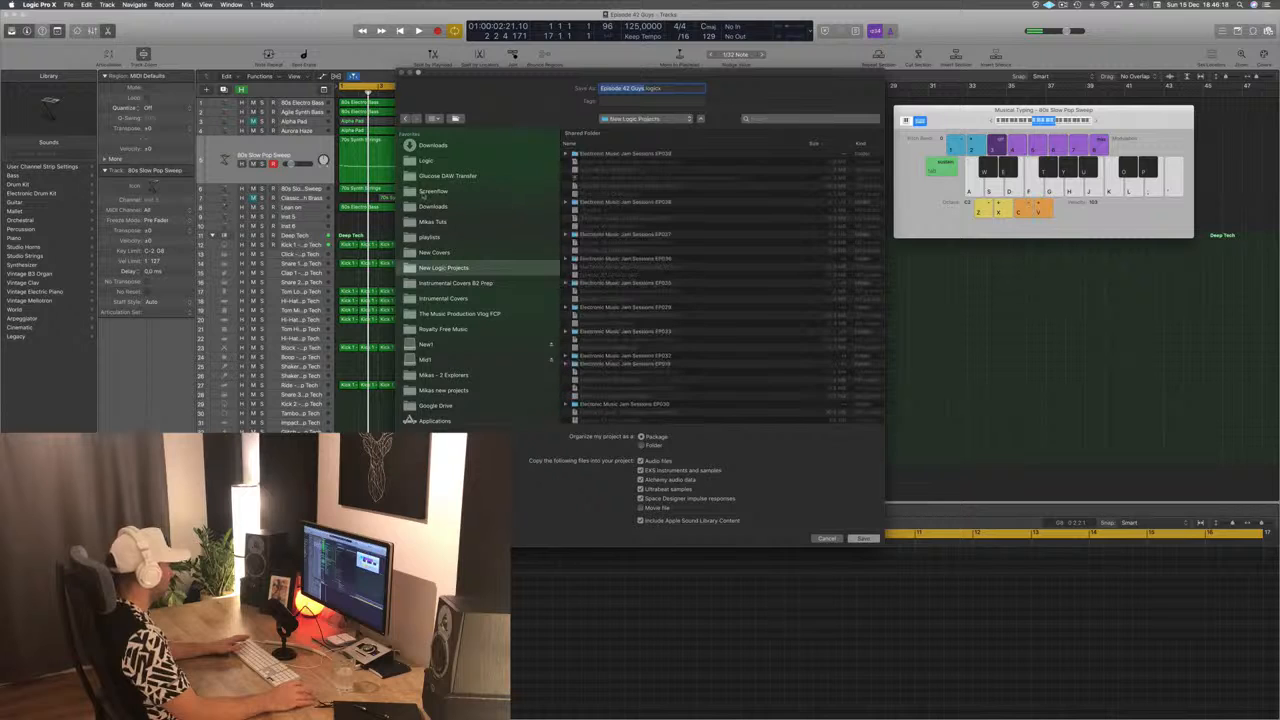
left_click(427, 161)
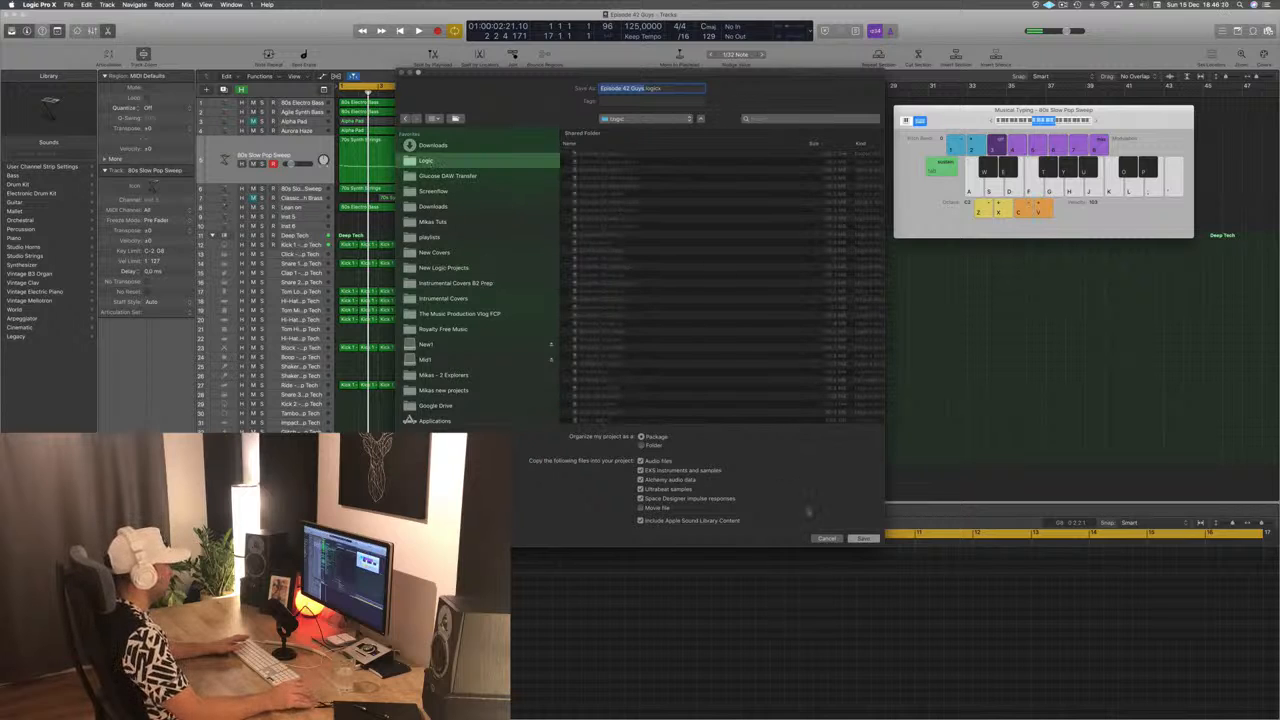
left_click(862, 539)
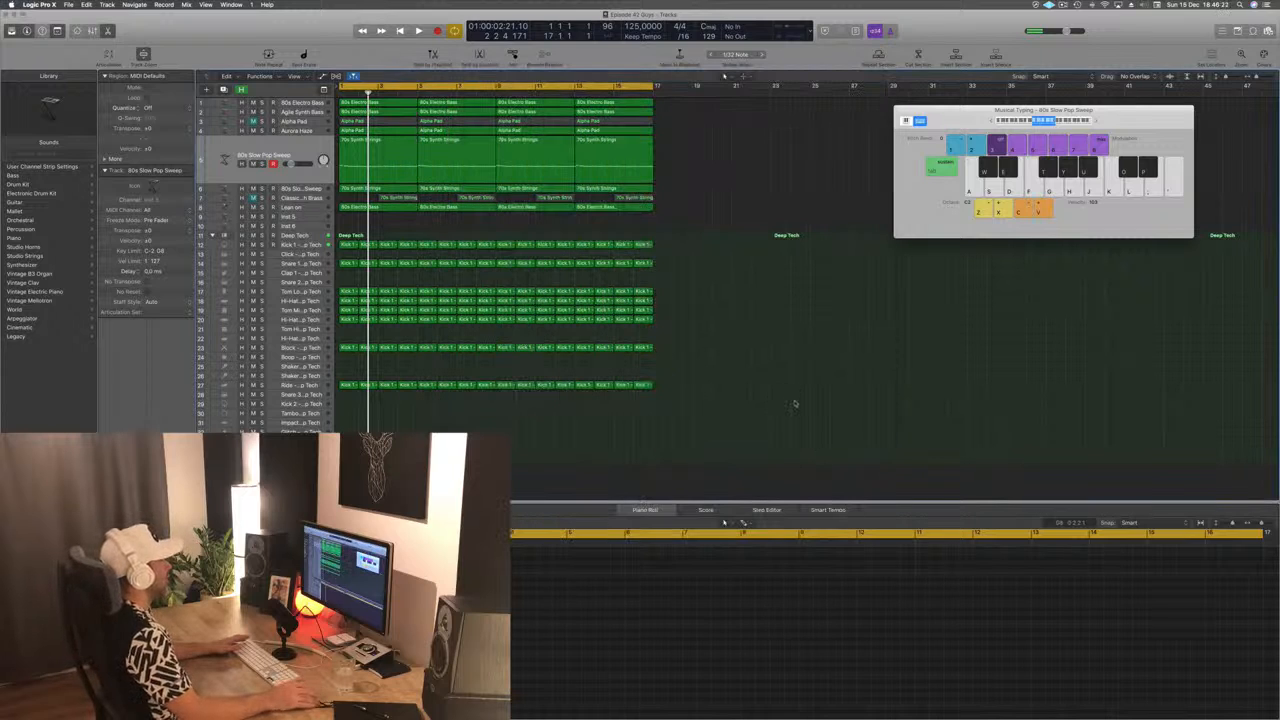
key("space")
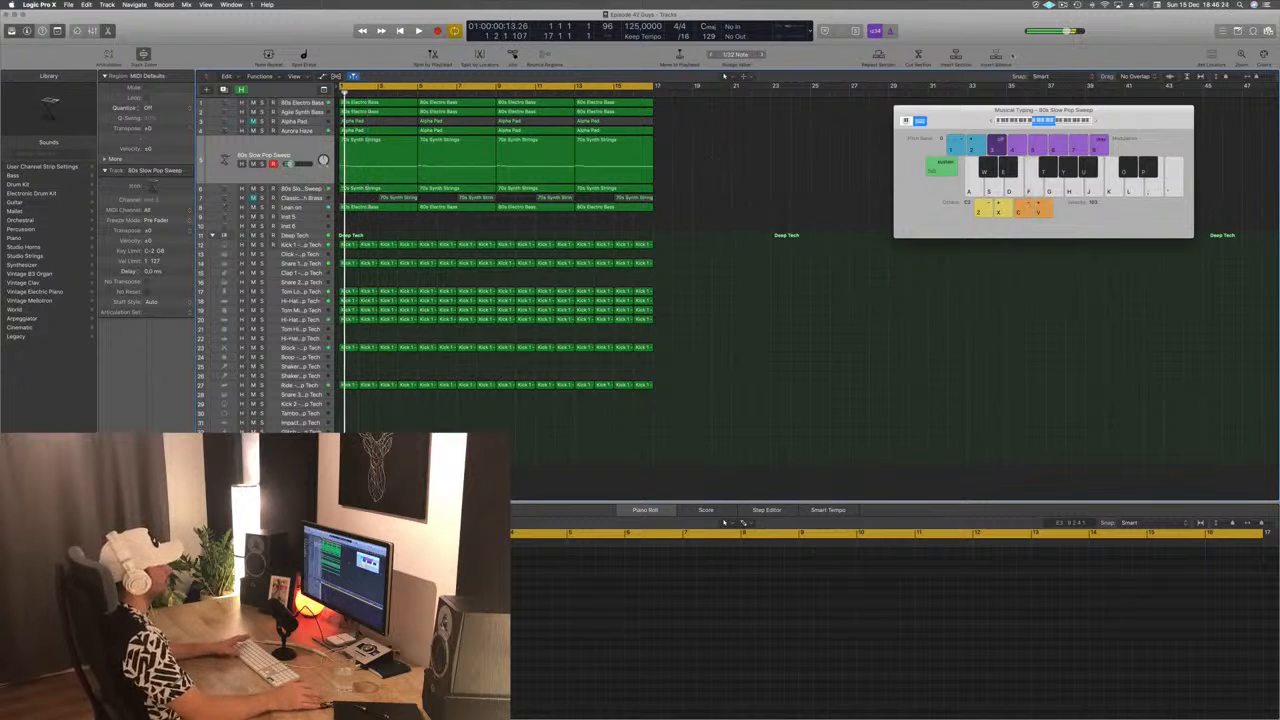